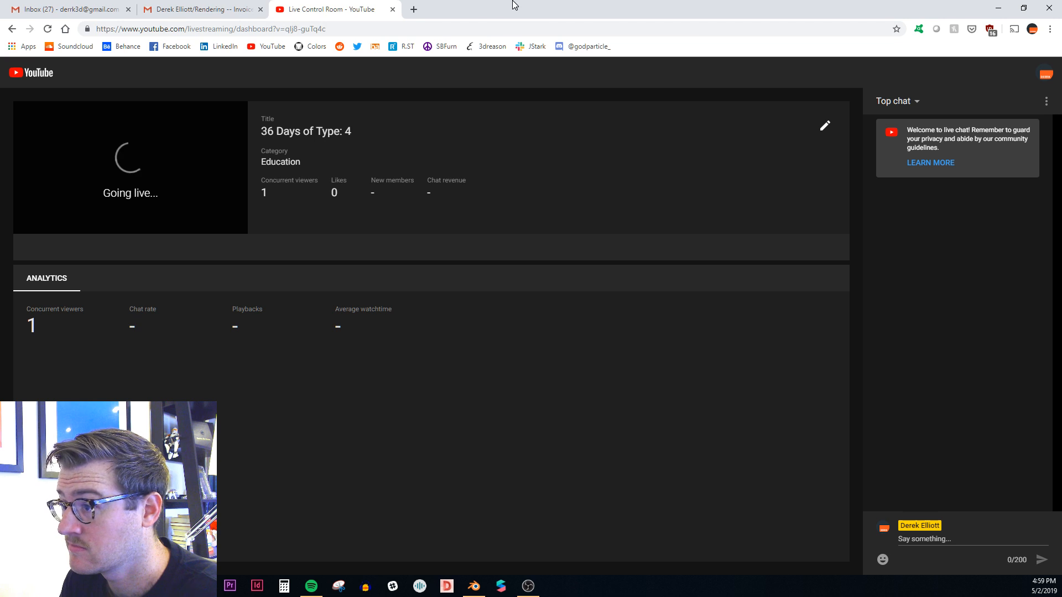
# Step: Close the two mail tabs and move the live-stream dashboard window off this screen
pyautogui.click(127, 11)
pyautogui.click(127, 12)
pyautogui.moveTo(277, 11); pyautogui.dragTo(0, 61)
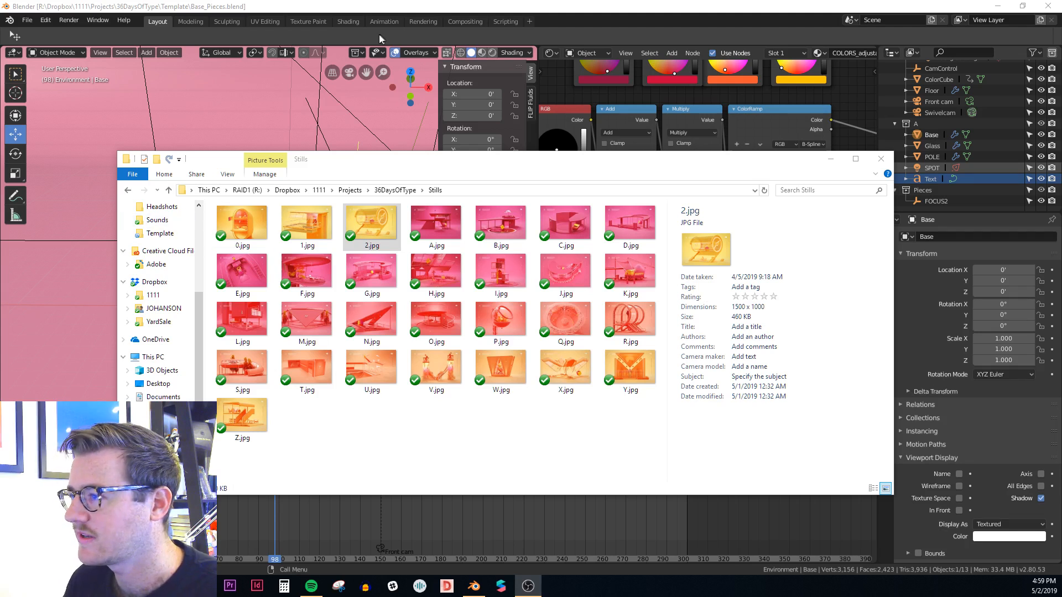
# Step: Switch to Blender with Base_Pieces.blend open and look over the round base and pole
pyautogui.click(357, 11)
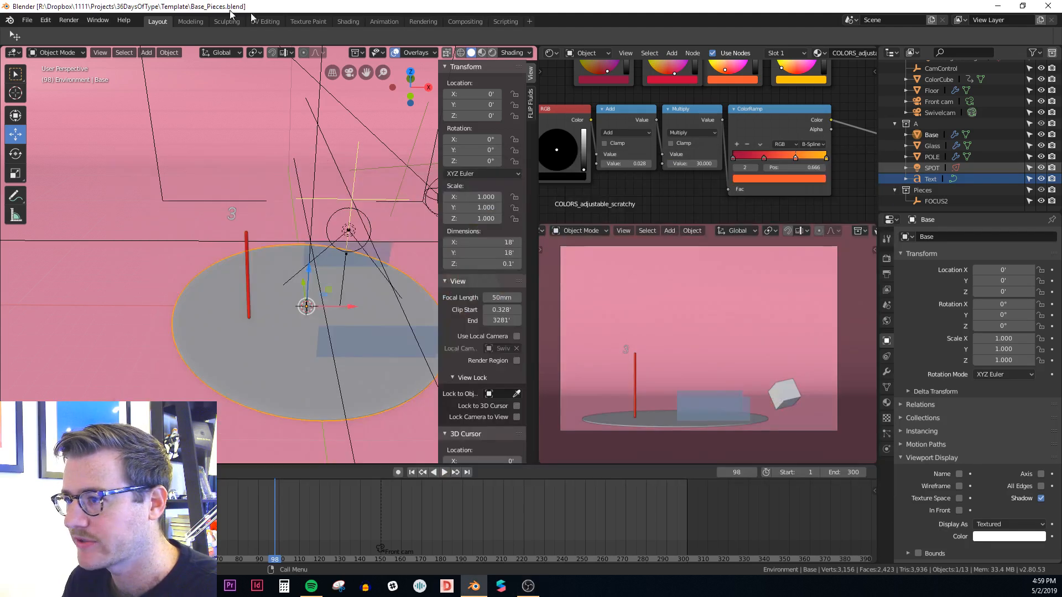
pyautogui.moveTo(293, 205); pyautogui.dragTo(312, 244, button='middle')
pyautogui.scroll(-1, 313, 243)
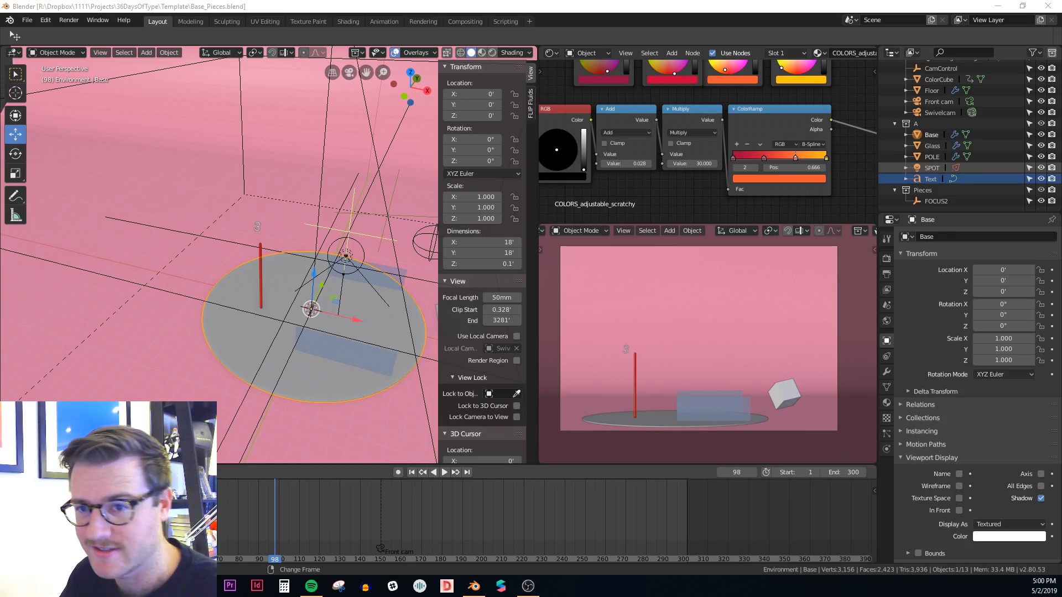
# Step: Bring the Instagram profile window on screen, look through the posted letter and number animations, and move the window away
pyautogui.moveTo(34, 586); pyautogui.dragTo(388, 59)
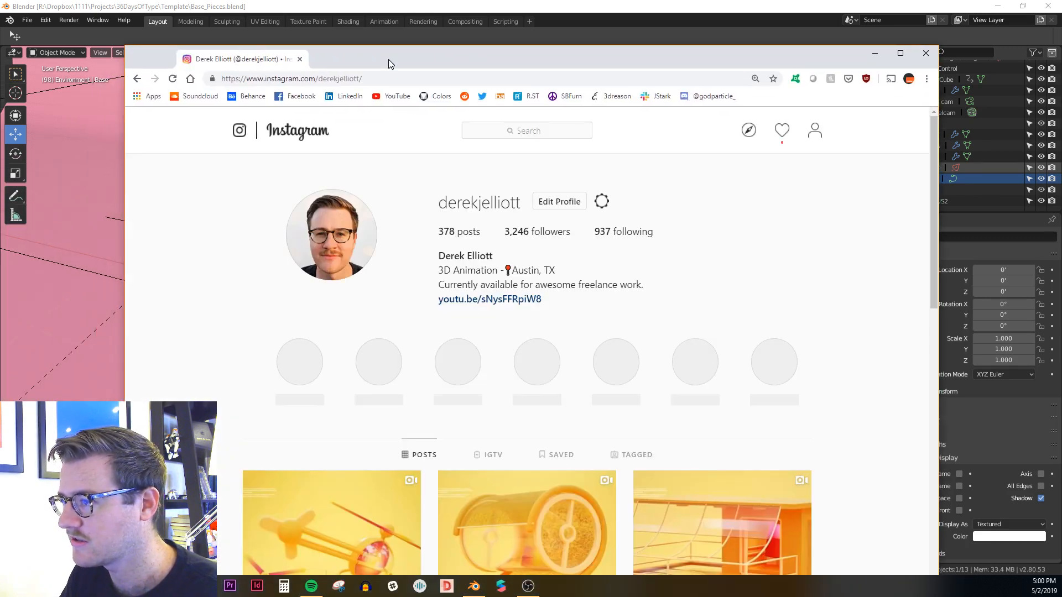
pyautogui.scroll(-12, 430, 182)
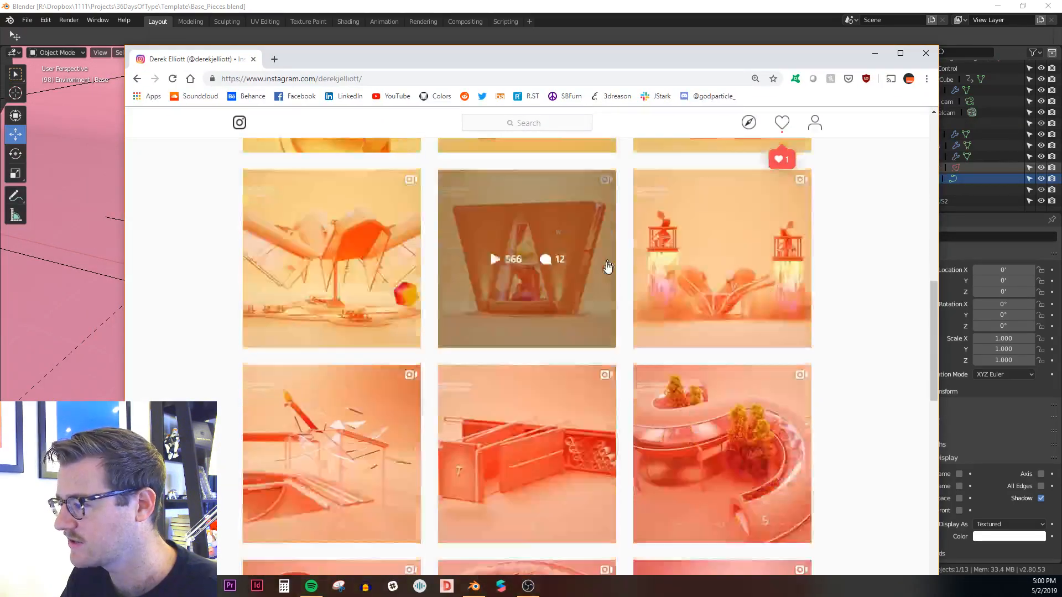
pyautogui.scroll(-10, 607, 266)
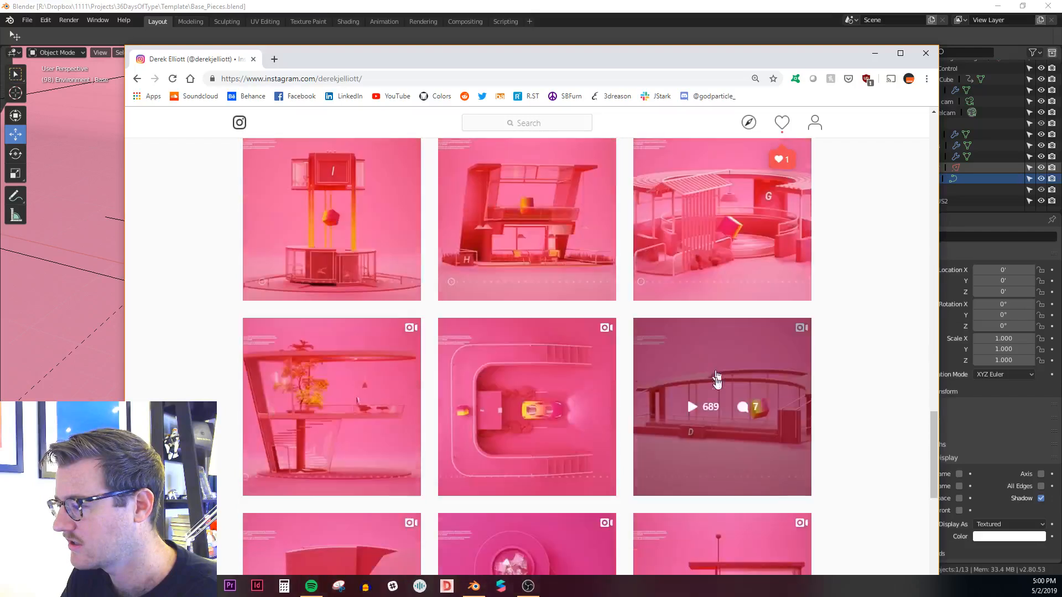
pyautogui.scroll(-3, 716, 379)
pyautogui.scroll(12, 716, 393)
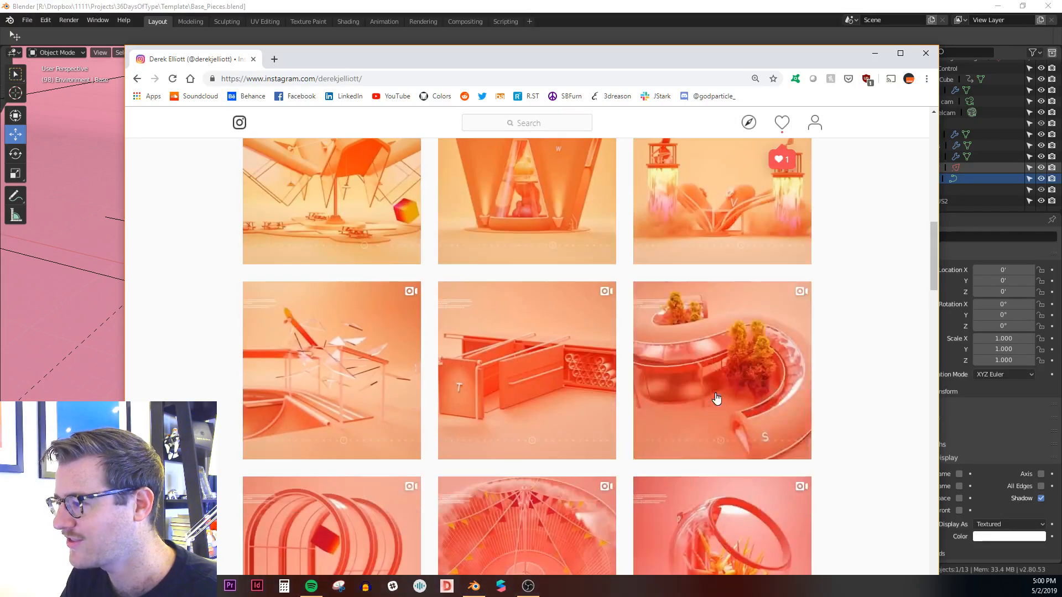
pyautogui.scroll(10, 716, 398)
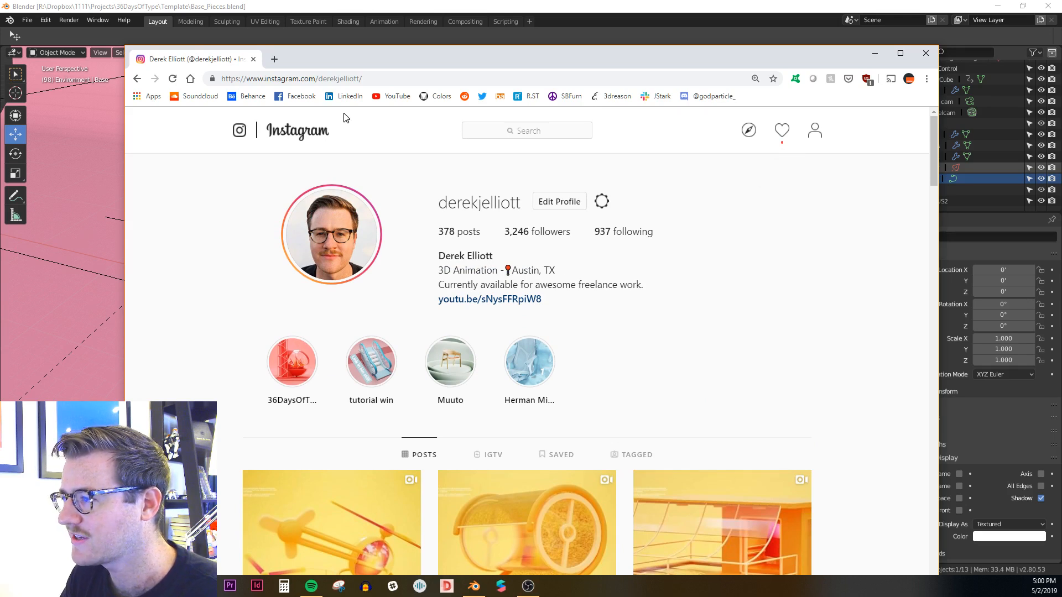
pyautogui.moveTo(201, 59); pyautogui.dragTo(0, 99)
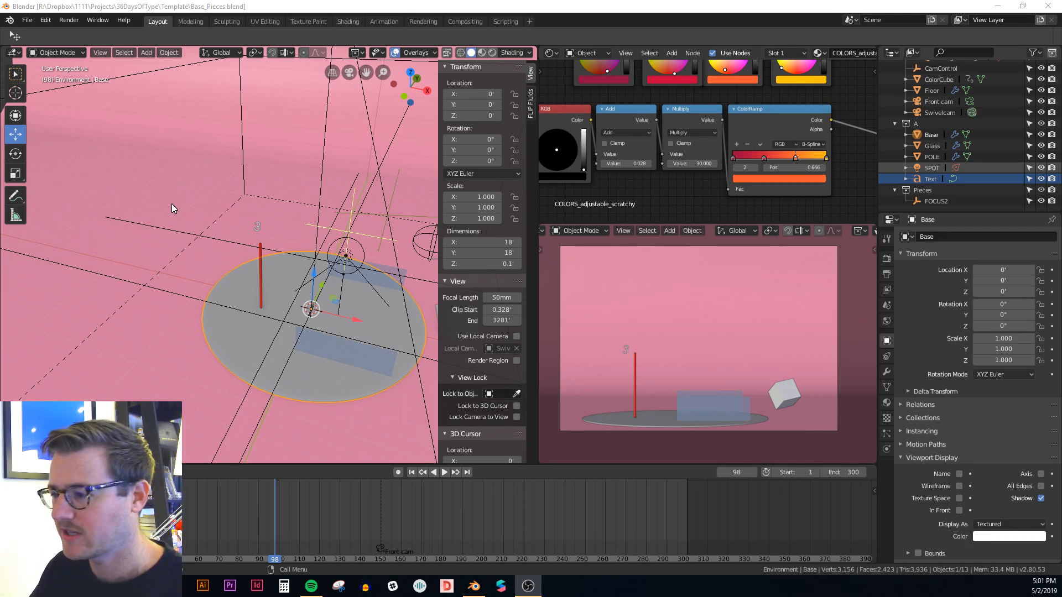
pyautogui.scroll(-8, 211, 266)
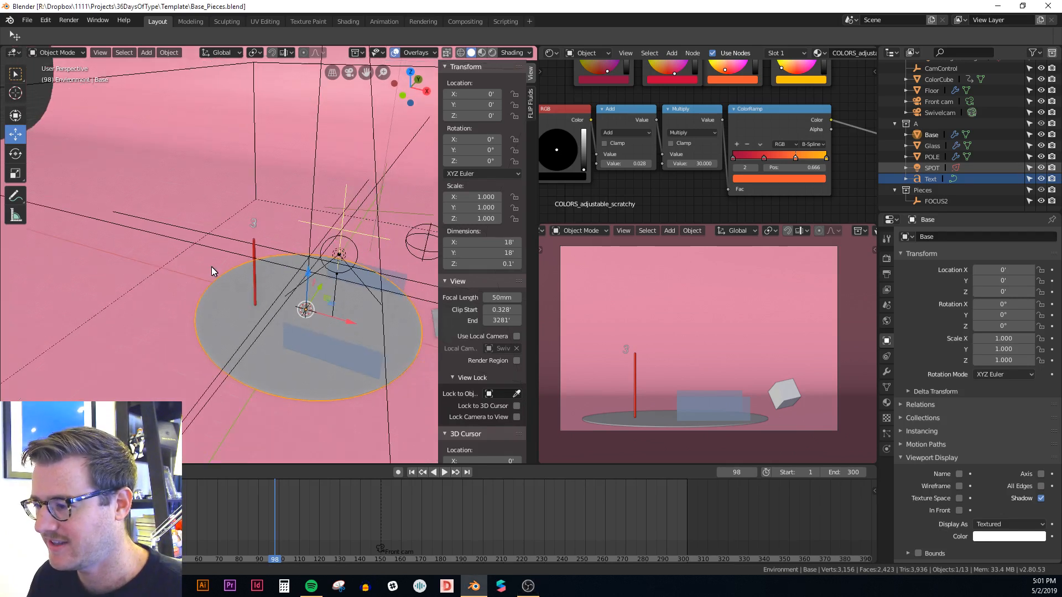
pyautogui.hotkey('shift', 'a')
pyautogui.moveTo(210, 266)
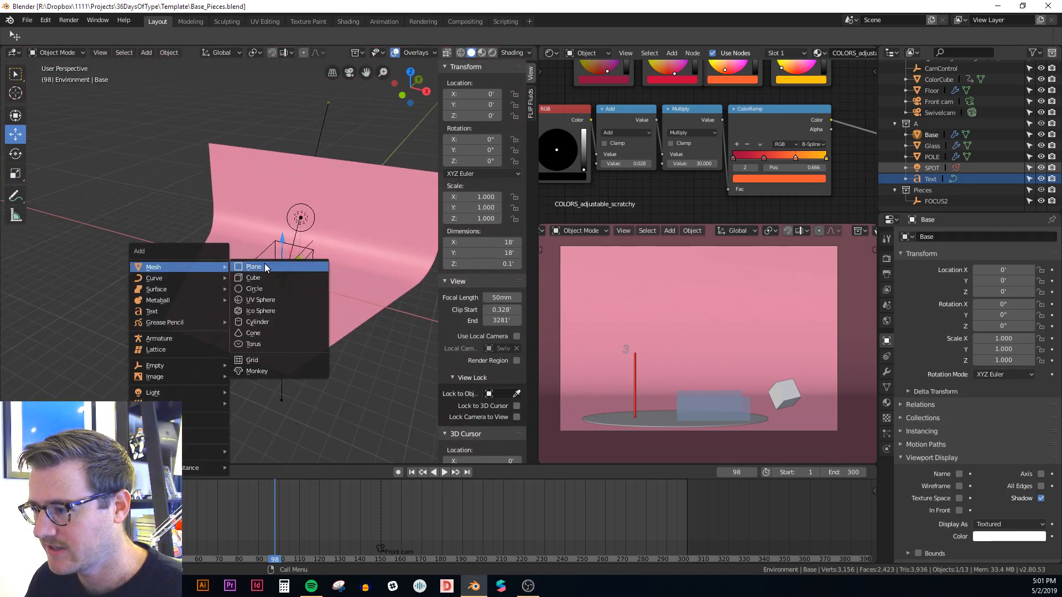
pyautogui.scroll(6, 205, 280)
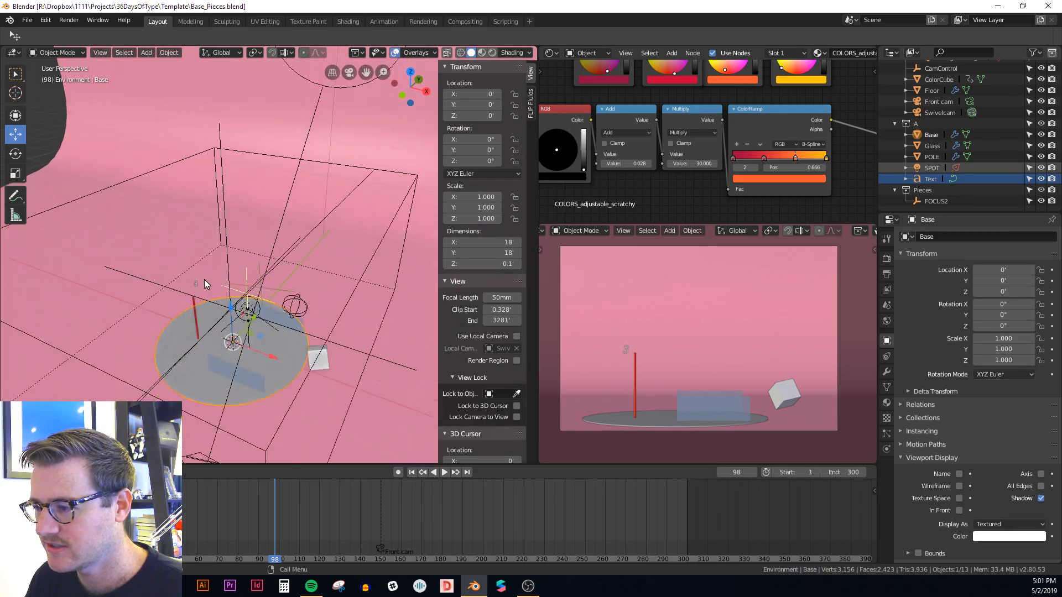
# Step: Snap the red pole to the 3D cursor at the centre of the round base
pyautogui.click(192, 306)
pyautogui.press('KP_Decimal')
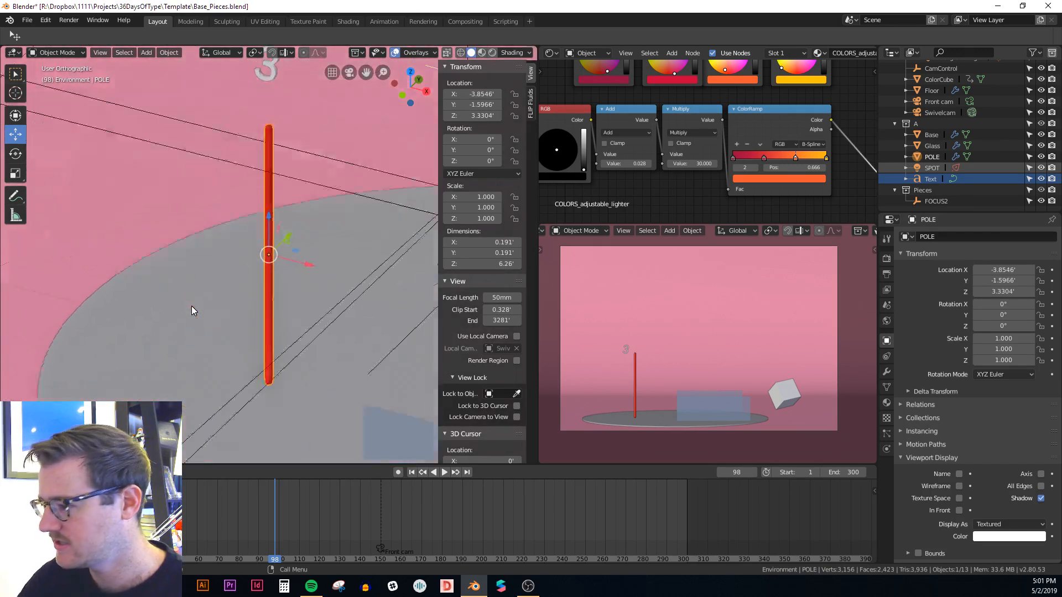
pyautogui.press('KP_7')
pyautogui.scroll(-5, 192, 311)
pyautogui.hotkey('shift', 's')
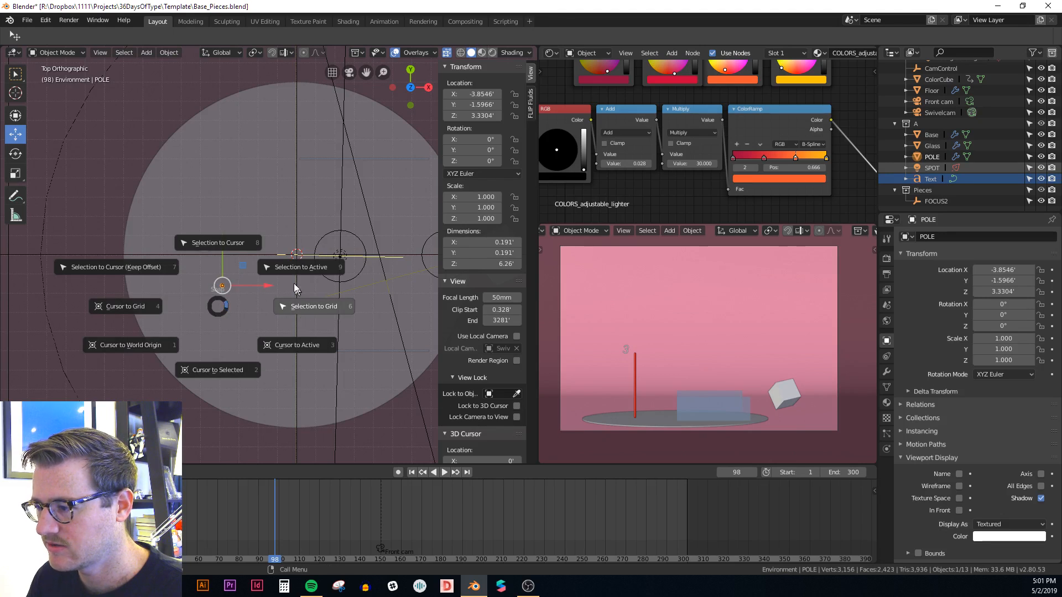
pyautogui.click(227, 247)
pyautogui.moveTo(306, 336); pyautogui.dragTo(287, 297, button='middle')
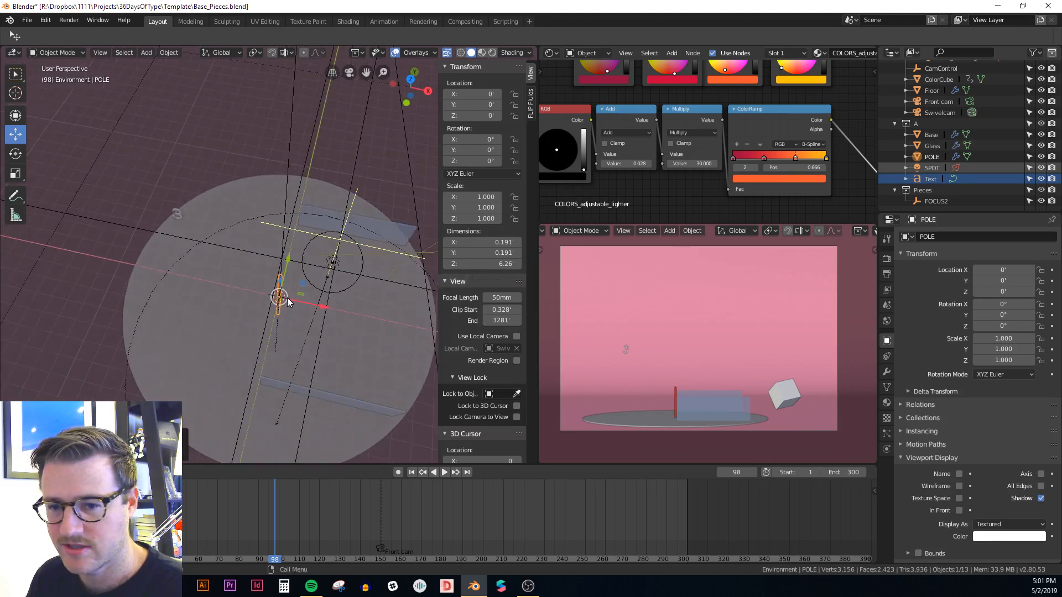
# Step: Move the pole straight up in front view to a Z location of 3'
pyautogui.press('KP_1')
pyautogui.scroll(-4, 287, 298)
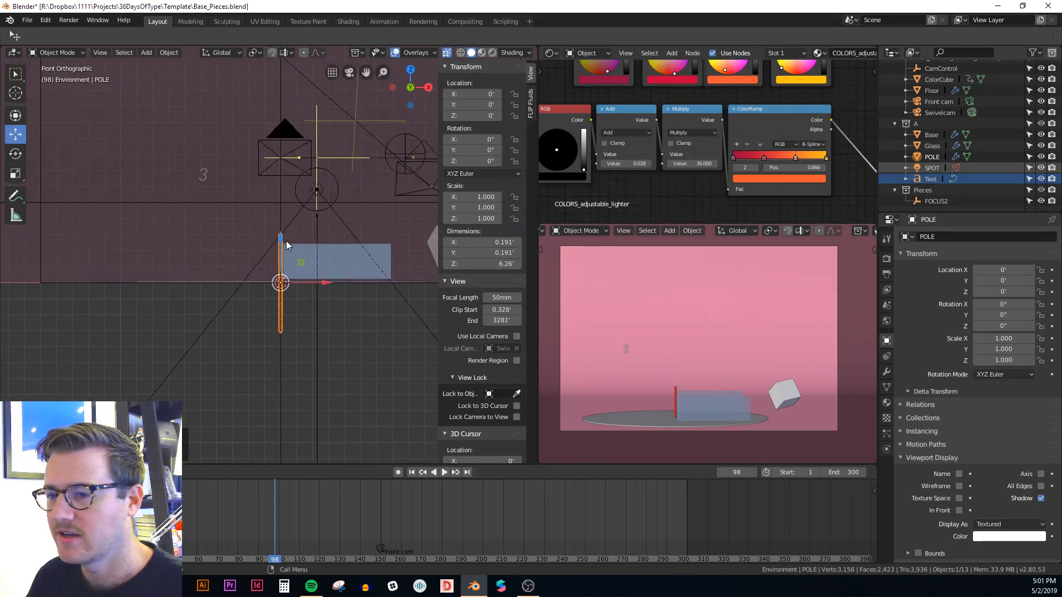
pyautogui.keyDown('ctrl'); pyautogui.moveTo(288, 237); pyautogui.dragTo(283, 204); pyautogui.keyUp('ctrl')
pyautogui.keyDown('shift'); pyautogui.moveTo(282, 199); pyautogui.dragTo(288, 233, button='middle'); pyautogui.keyUp('shift')
# Step: Raise the top vertex of the pole's mesh so the pole is 12.3' tall
pyautogui.press('Tab')
pyautogui.hotkey('alt', 'a')
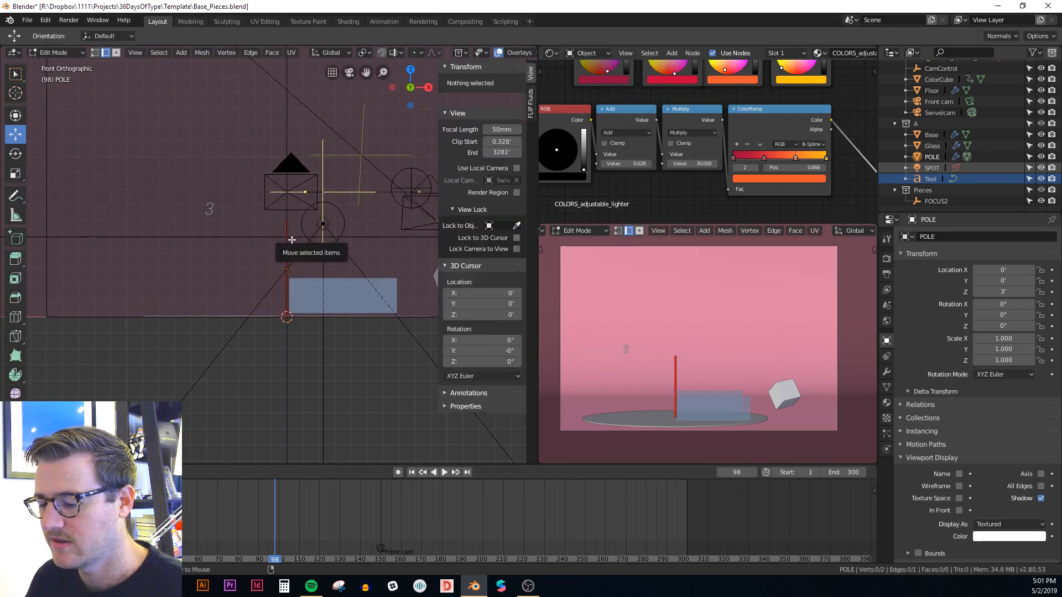
pyautogui.click(287, 216)
pyautogui.scroll(-2, 289, 243)
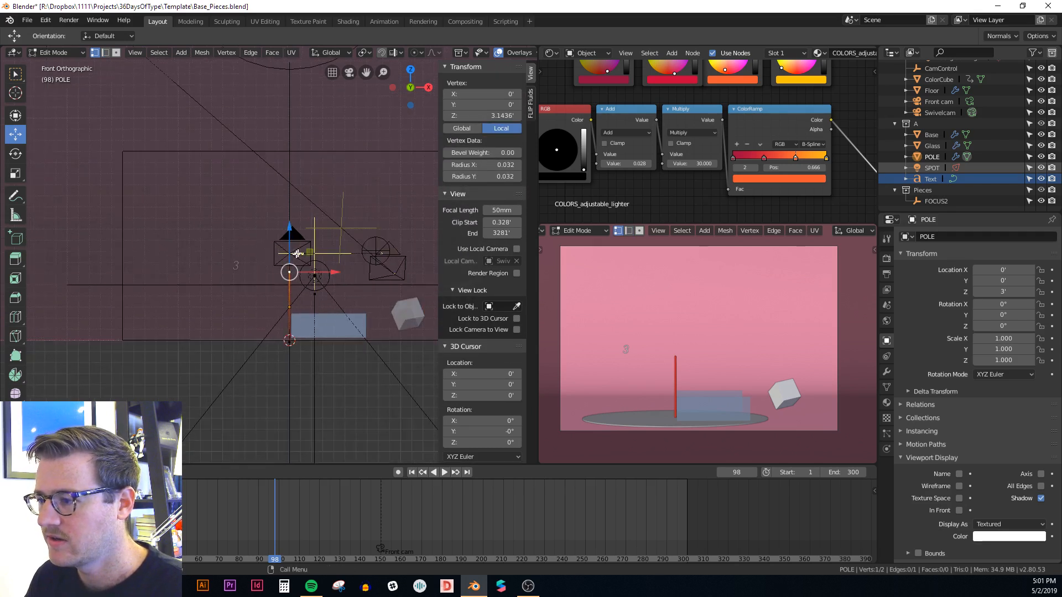
pyautogui.keyDown('ctrl'); pyautogui.moveTo(293, 251); pyautogui.dragTo(294, 185); pyautogui.keyUp('ctrl')
pyautogui.press('Tab')
pyautogui.scroll(2, 291, 221)
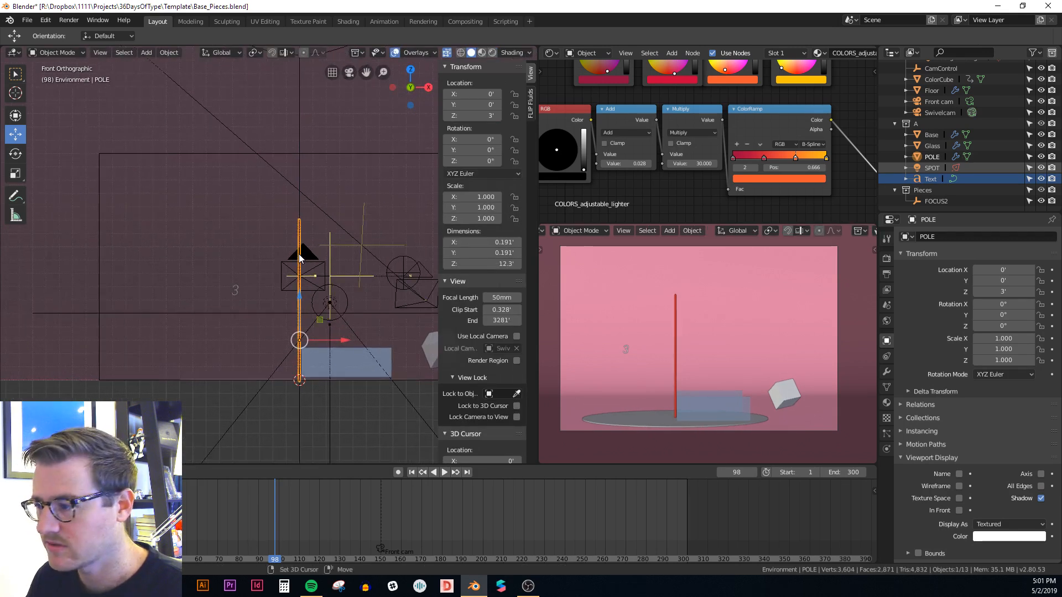
# Step: Add a 2' mesh plane and move it to X -1', Z 12' at the top of the pole
pyautogui.hotkey('shift', 'a')
pyautogui.moveTo(300, 256)
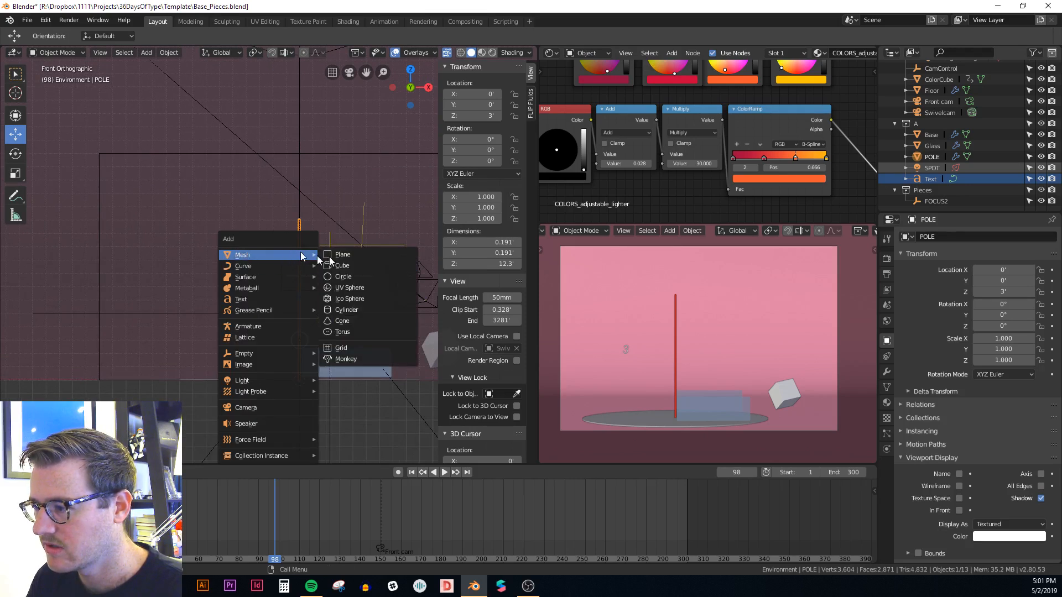
pyautogui.click(361, 258)
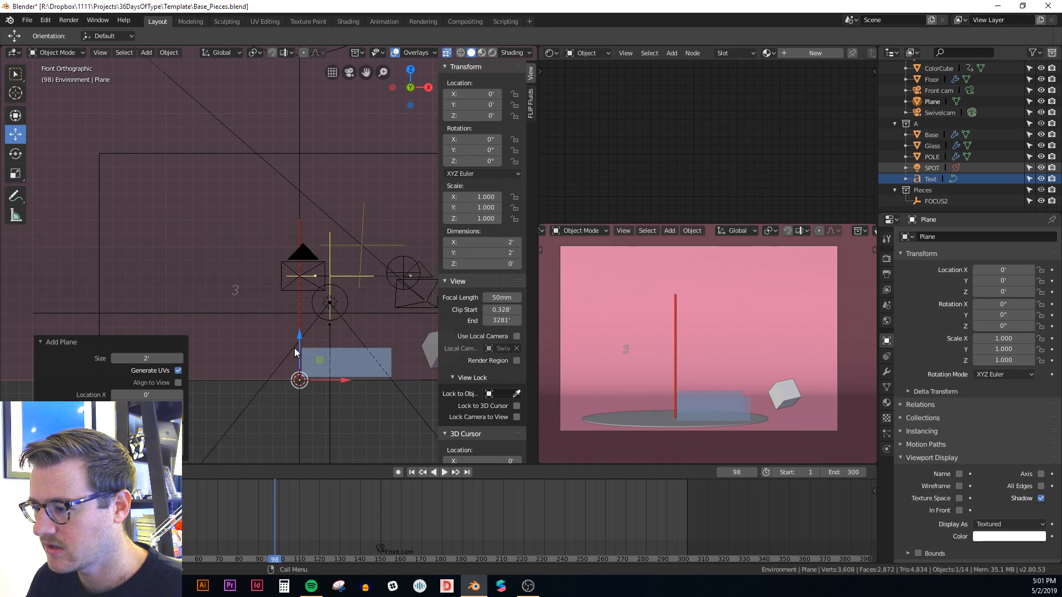
pyautogui.moveTo(298, 345); pyautogui.dragTo(328, 218)
# Step: Move the plane's outer edge by -5' in X and -7' in Z to form a sloping panel down from the pole top
pyautogui.press('Tab')
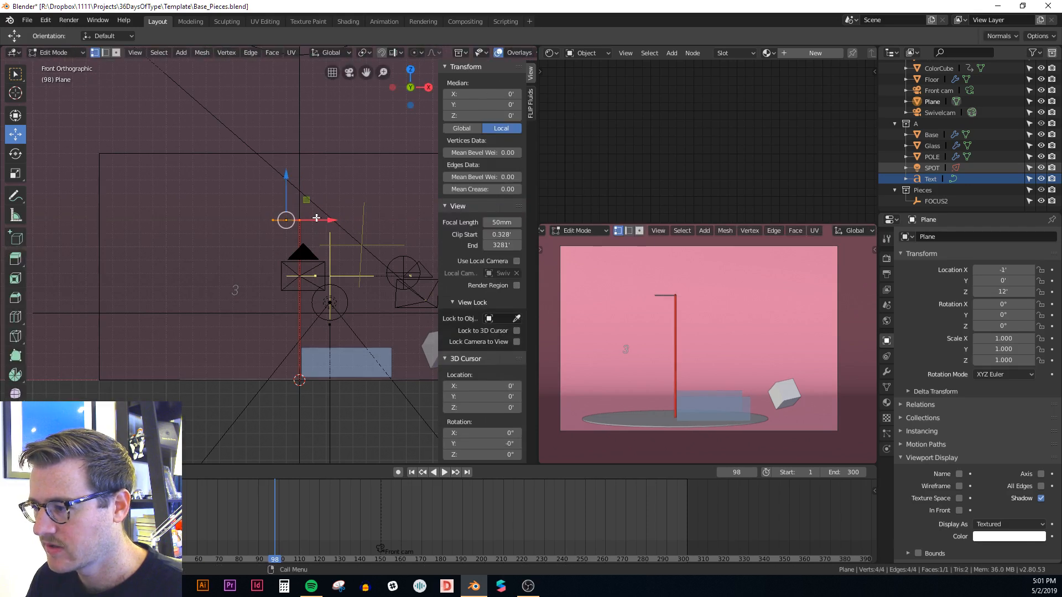
pyautogui.hotkey('alt', 'a')
pyautogui.press('c')
pyautogui.click(269, 224)
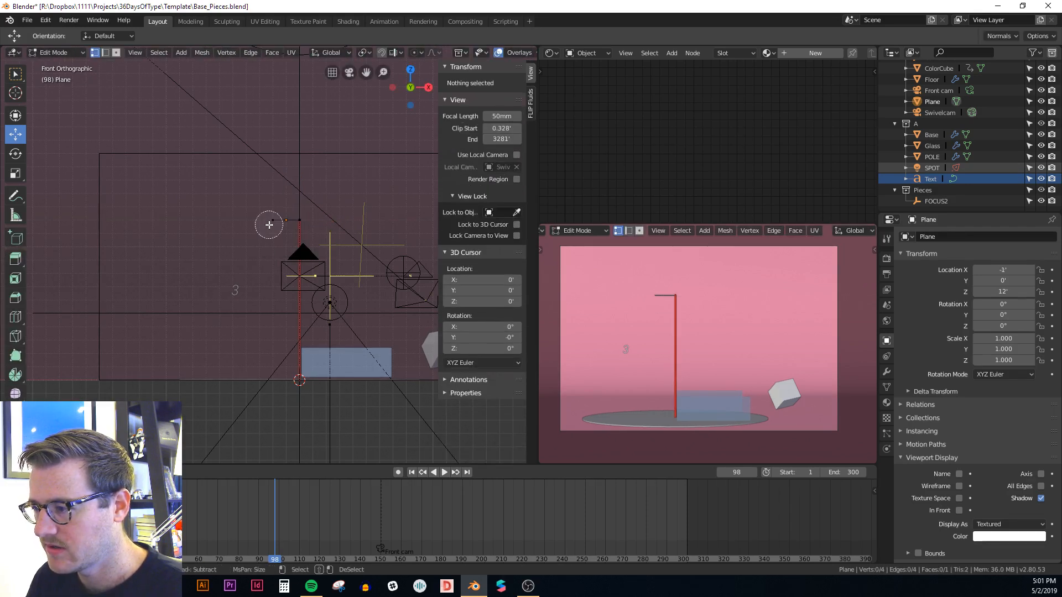
pyautogui.rightClick(268, 223)
pyautogui.press('g')
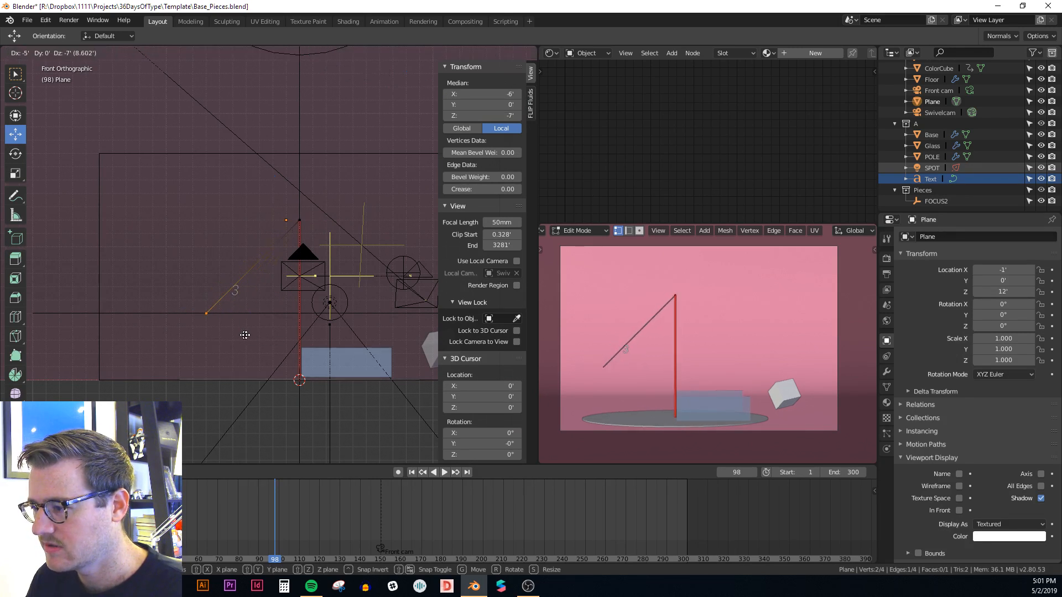
pyautogui.click(249, 334)
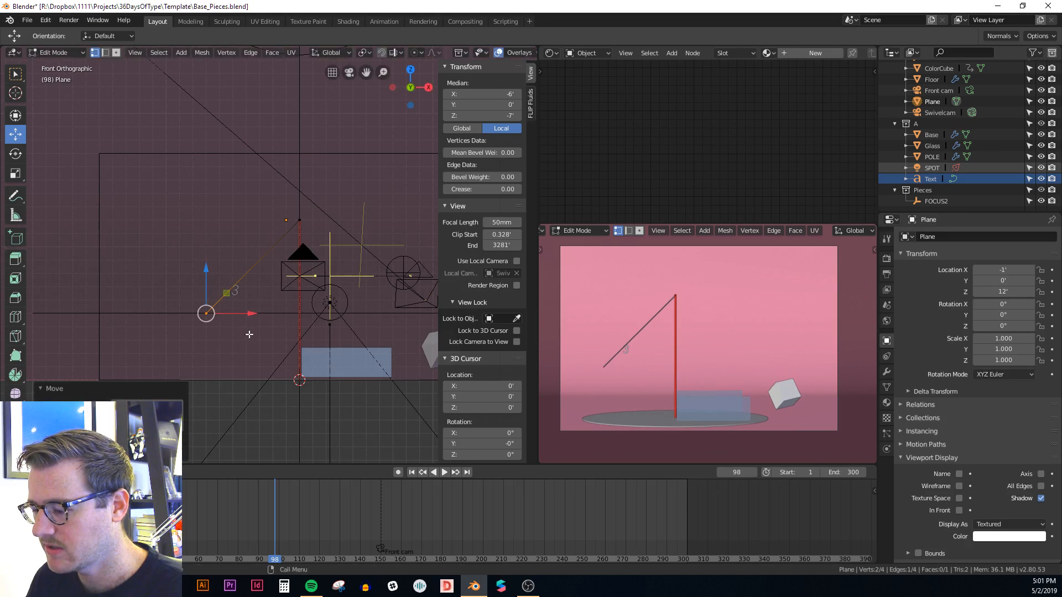
# Step: Add one centred loop cut running down the length of the sloping panel
pyautogui.moveTo(249, 334); pyautogui.dragTo(223, 332, button='middle')
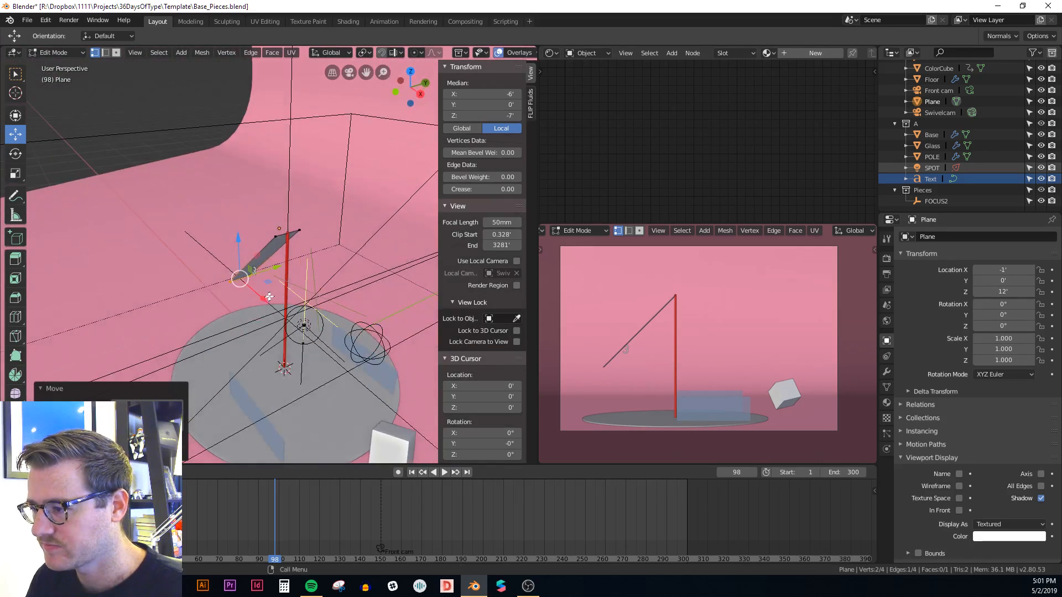
pyautogui.moveTo(269, 297); pyautogui.dragTo(287, 266, button='middle')
pyautogui.hotkey('ctrl', 'r')
pyautogui.click(331, 199)
pyautogui.rightClick(331, 199)
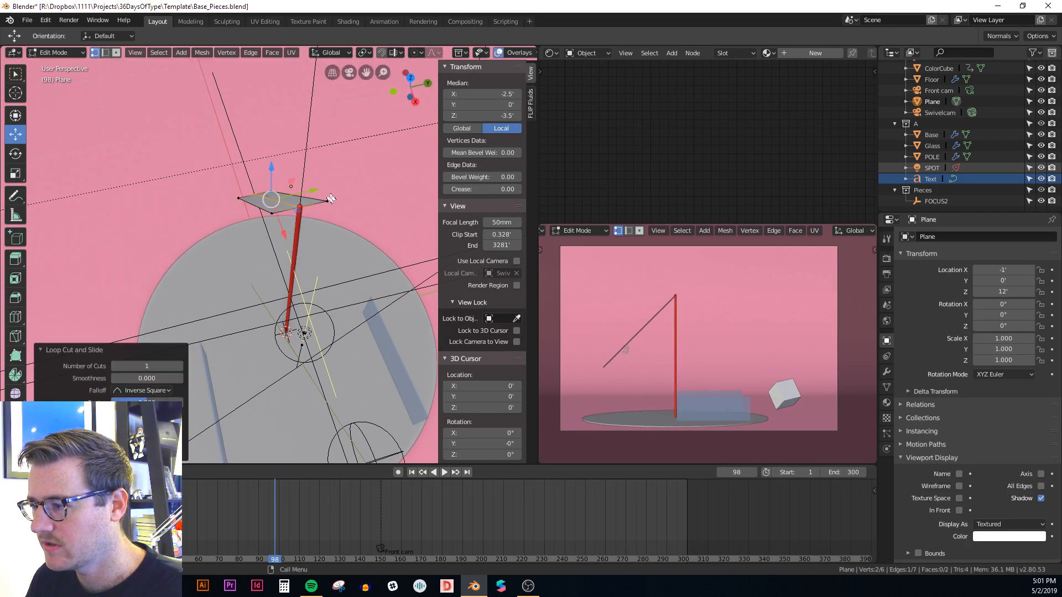
# Step: Add a Mirror modifier to the panel and mirror it on the Y axis instead of X
pyautogui.click(886, 372)
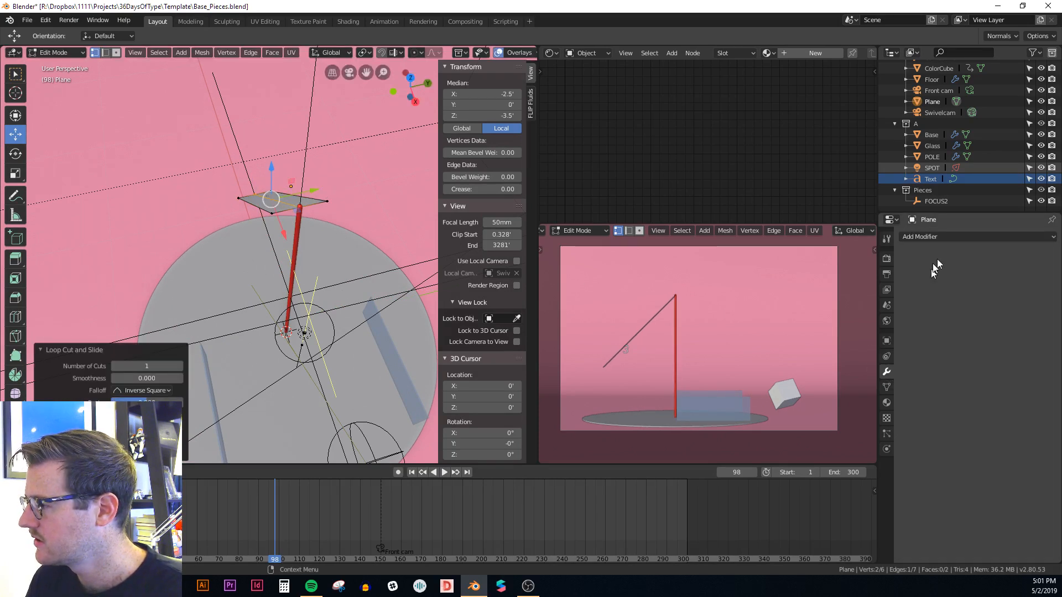
pyautogui.click(939, 239)
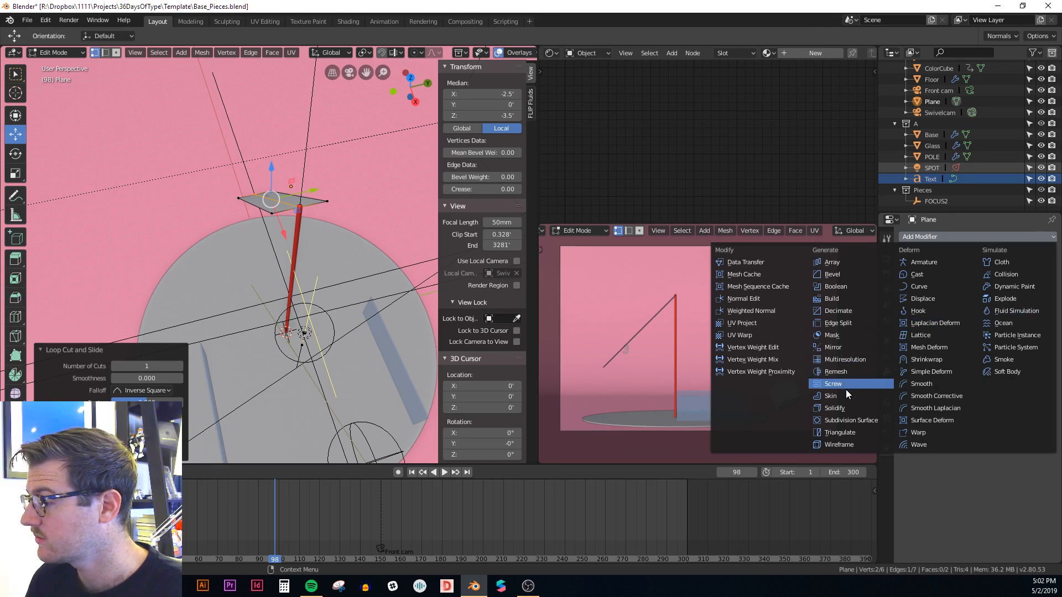
pyautogui.click(847, 348)
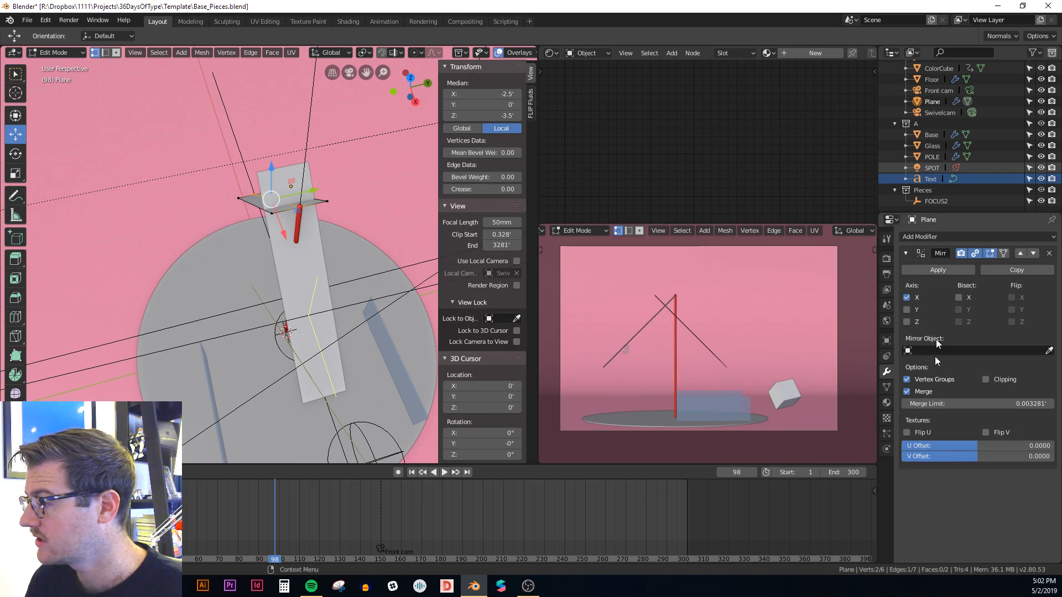
pyautogui.click(907, 298)
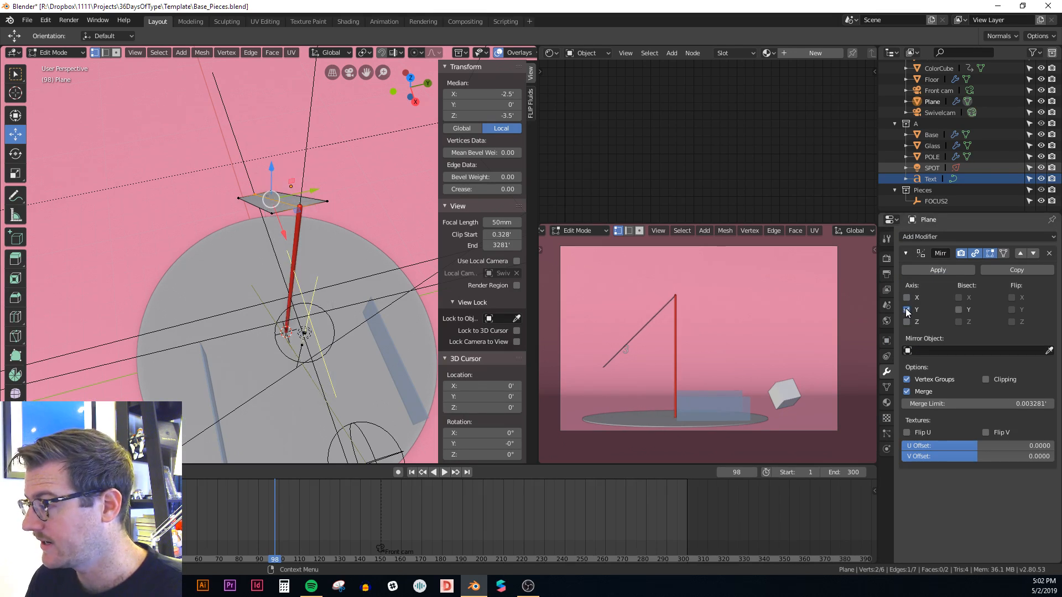
# Step: Try sliding the panel's long side edge along Y and toggling the mirror's Y bisect option
pyautogui.click(237, 203)
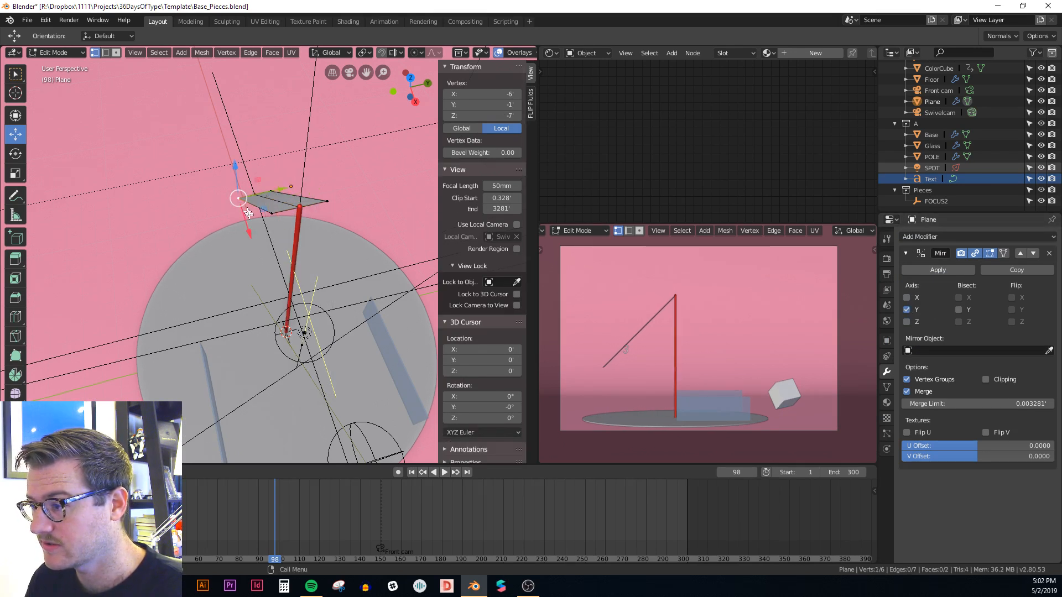
pyautogui.hotkey('alt', 'a')
pyautogui.keyDown('alt'); pyautogui.click(255, 206); pyautogui.keyUp('alt')
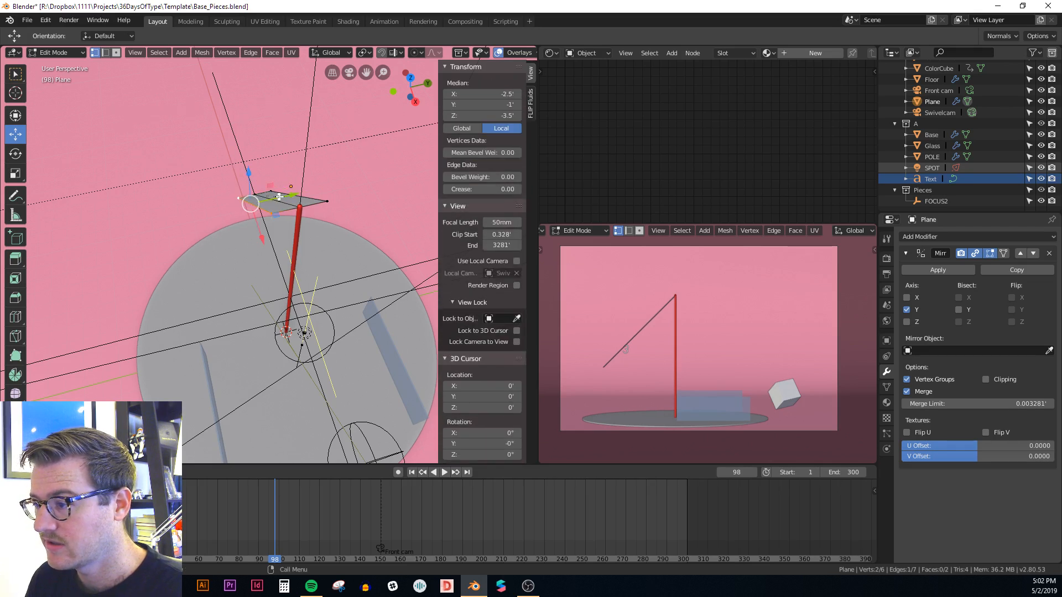
pyautogui.press('g')
pyautogui.press('y')
pyautogui.rightClick(280, 211)
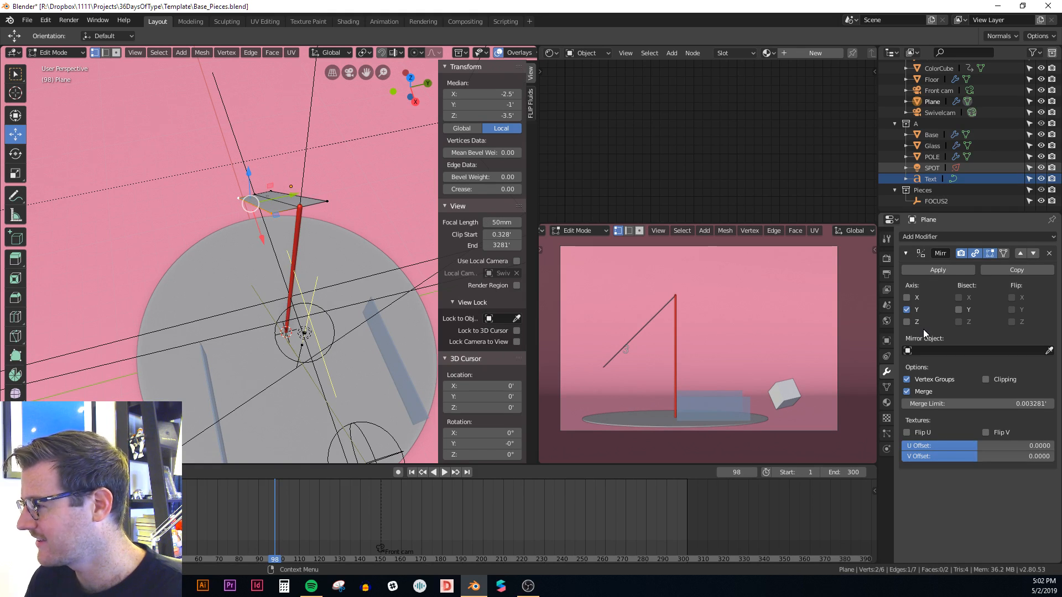
pyautogui.click(959, 309)
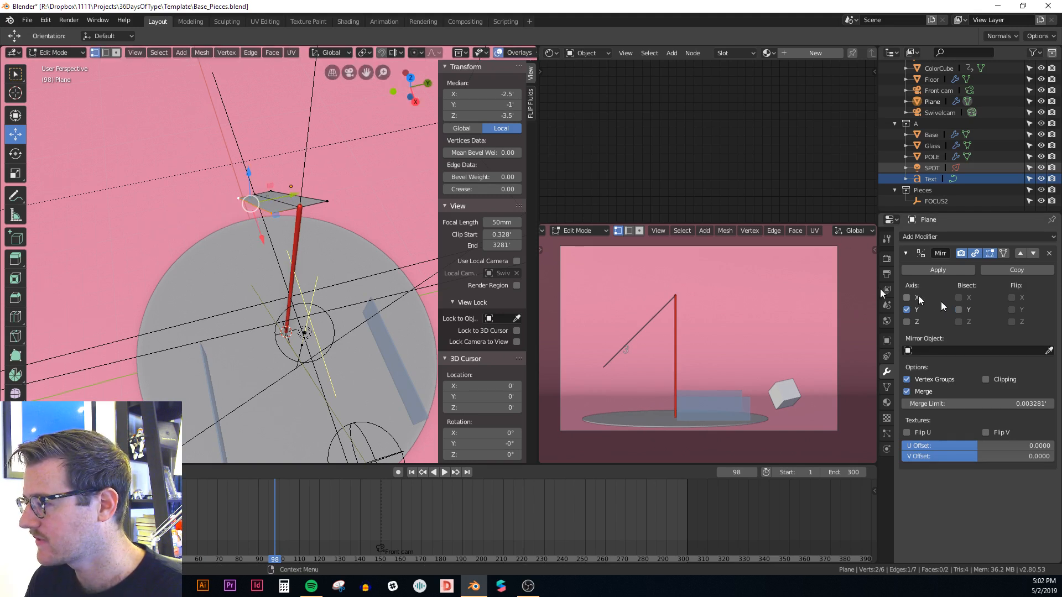
# Step: Delete the two vertices along the sloping panel's long edge on the positive Y side, leaving the other half
pyautogui.press('x')
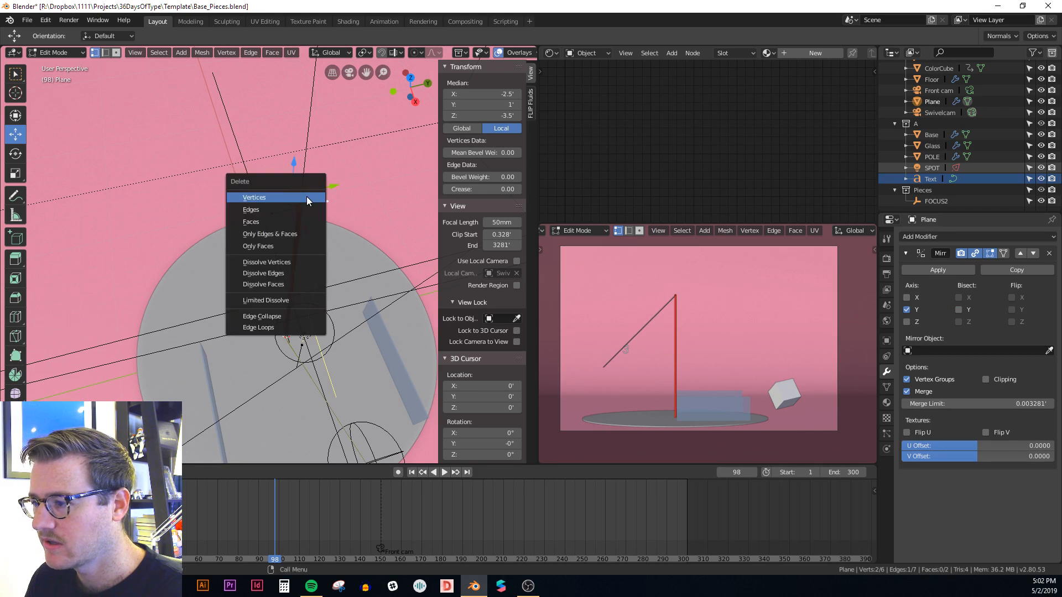
pyautogui.click(306, 199)
pyautogui.moveTo(320, 195); pyautogui.dragTo(252, 230, button='middle')
pyautogui.press('a')
# Step: Lower the panel's outer corner vertex beside the pole top by 7' along Z
pyautogui.click(242, 244)
pyautogui.keyDown('shift'); pyautogui.click(196, 248); pyautogui.keyUp('shift')
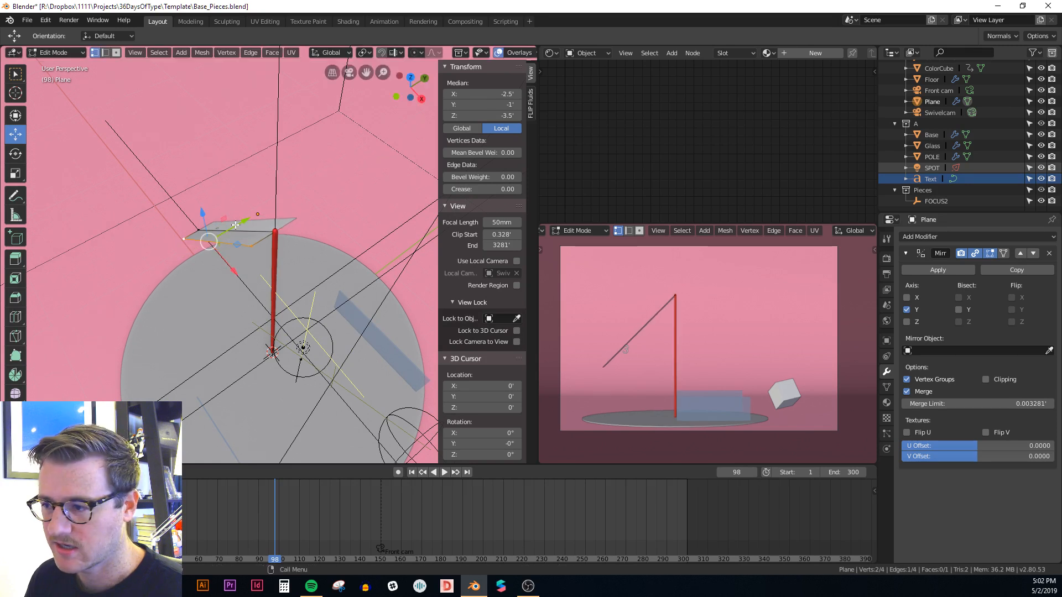
pyautogui.click(255, 248)
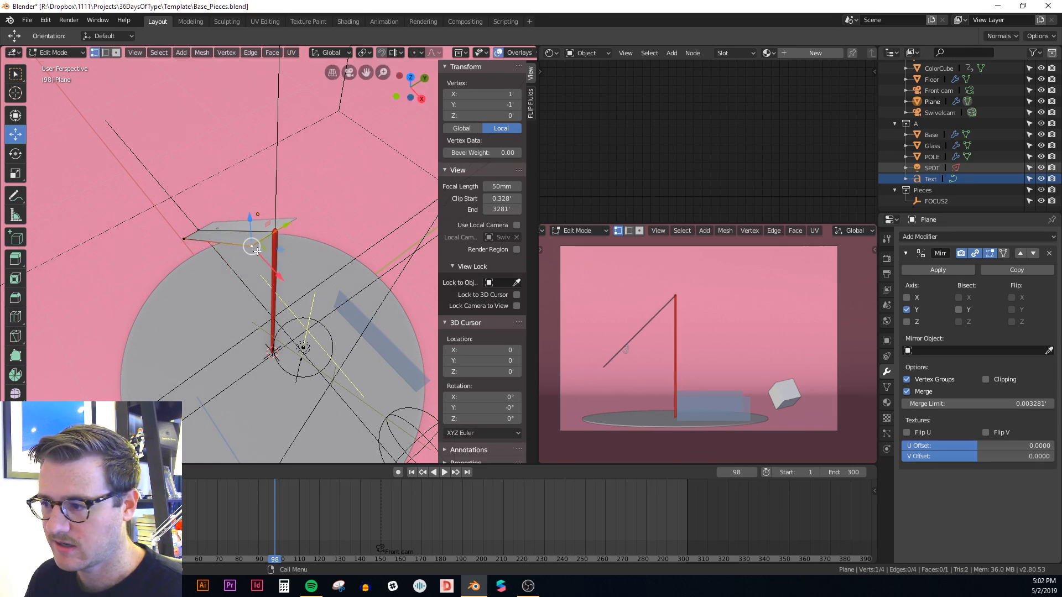
pyautogui.press('KP_Decimal')
pyautogui.press('KP_1')
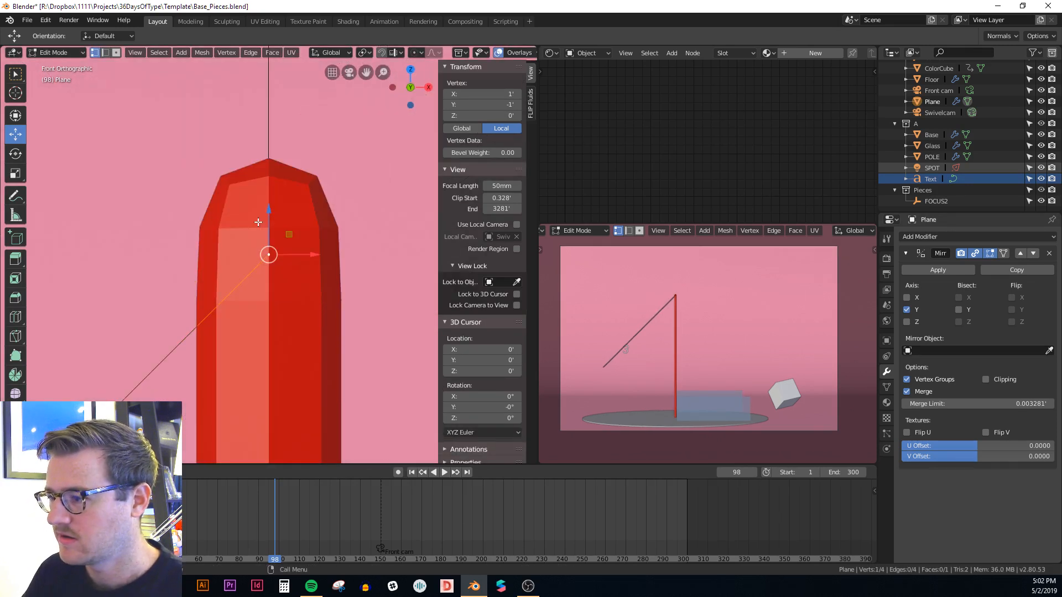
pyautogui.scroll(-3, 302, 126)
pyautogui.moveTo(301, 126); pyautogui.dragTo(313, 311)
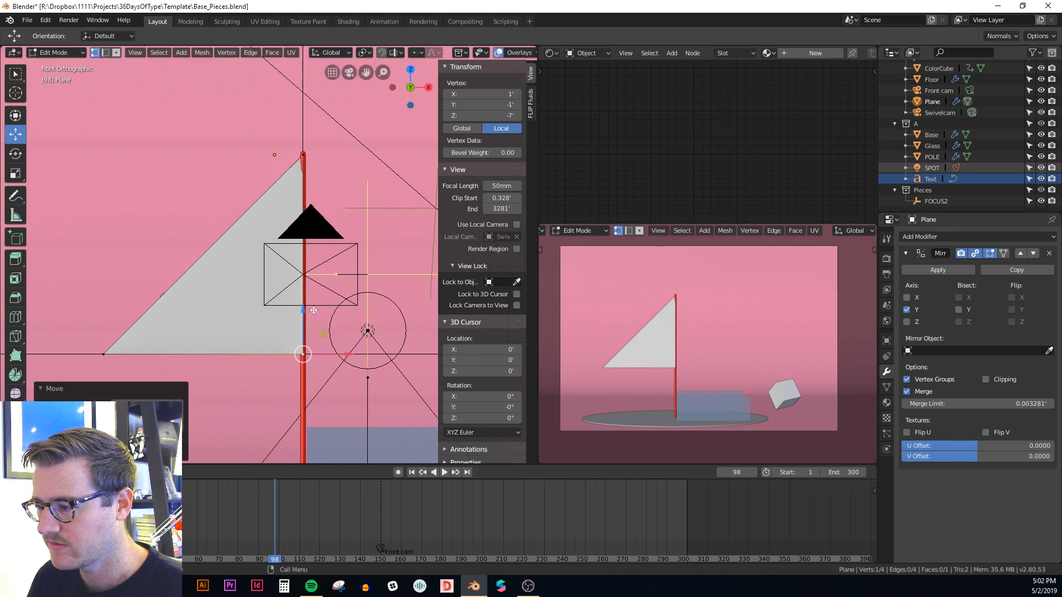
# Step: Move the lowered corner vertex by -5' along Y to spread the mirrored panel into a sail shape
pyautogui.moveTo(313, 310); pyautogui.dragTo(253, 256, button='middle')
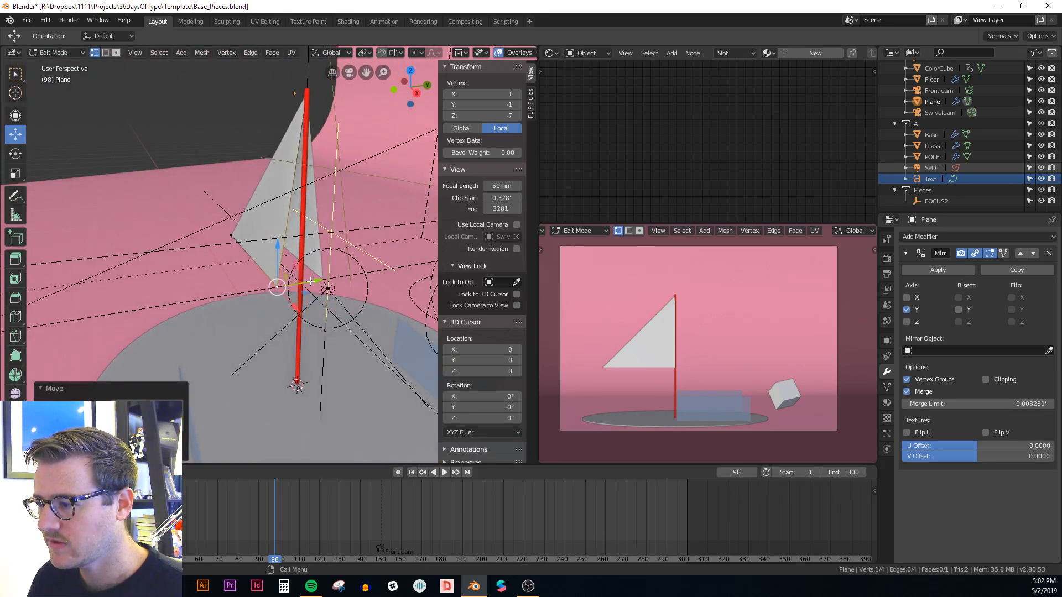
pyautogui.moveTo(317, 281); pyautogui.dragTo(184, 296)
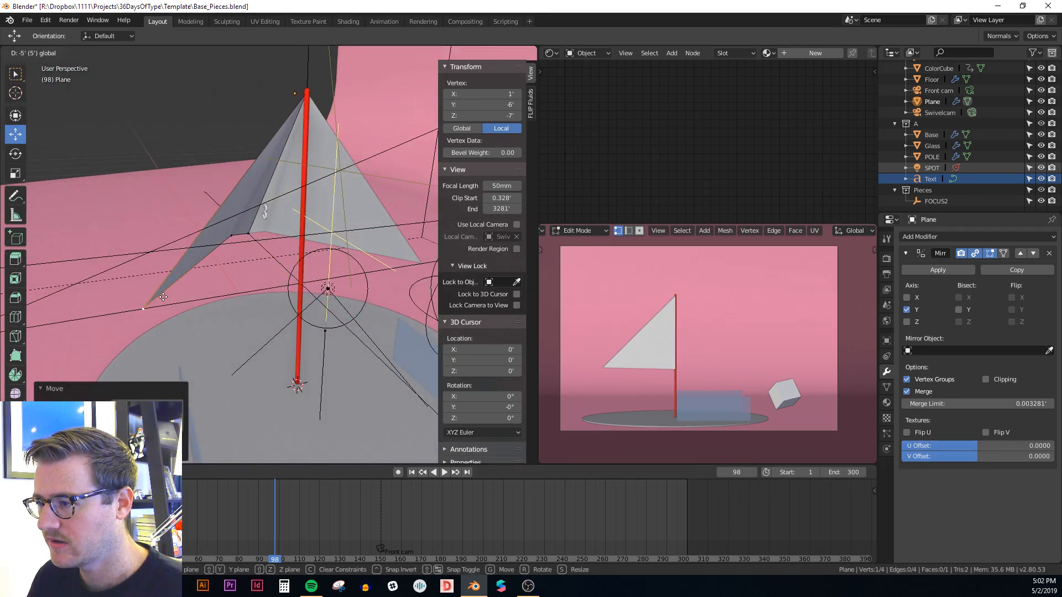
pyautogui.moveTo(164, 297); pyautogui.dragTo(164, 297)
pyautogui.moveTo(294, 195); pyautogui.dragTo(244, 296, button='middle')
pyautogui.press('Tab')
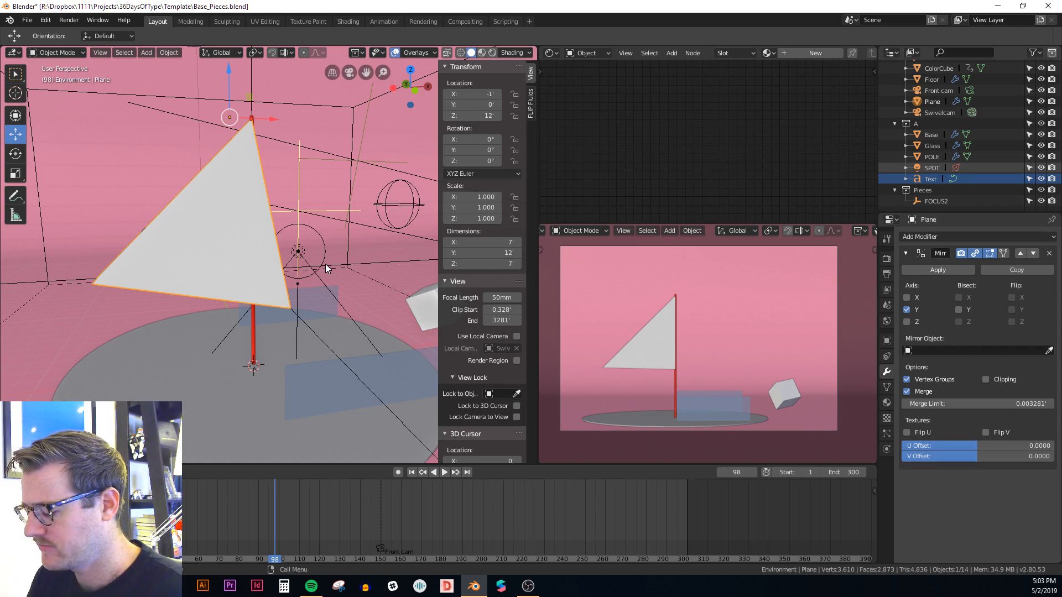
# Step: Select all of the sail's bottom vertices in X-ray front view and move them by -2' along Z
pyautogui.moveTo(325, 264); pyautogui.dragTo(324, 226, button='middle')
pyautogui.press('KP_0')
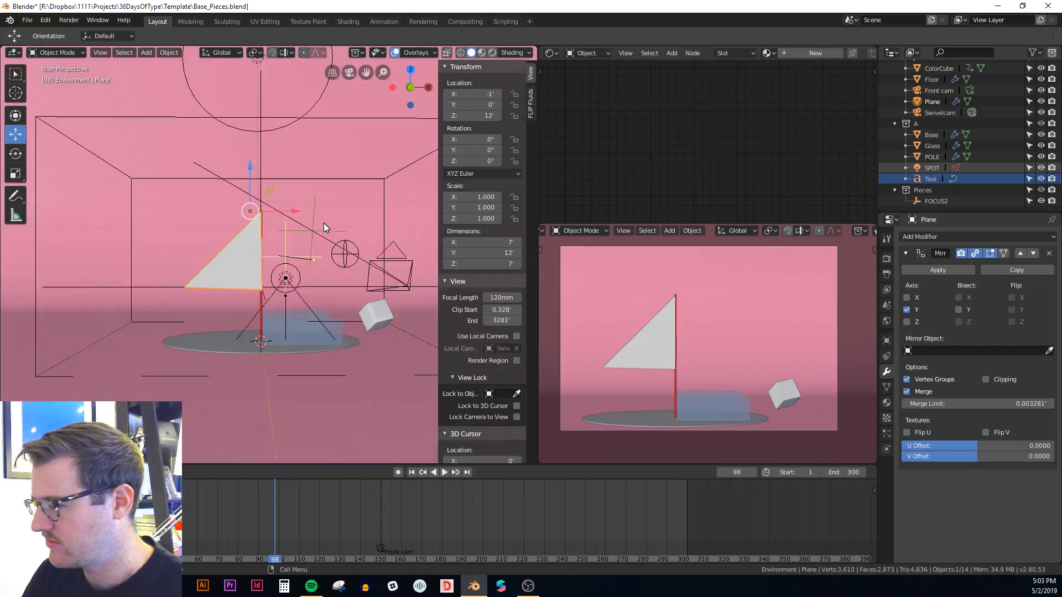
pyautogui.press('KP_1')
pyautogui.scroll(-3, 324, 223)
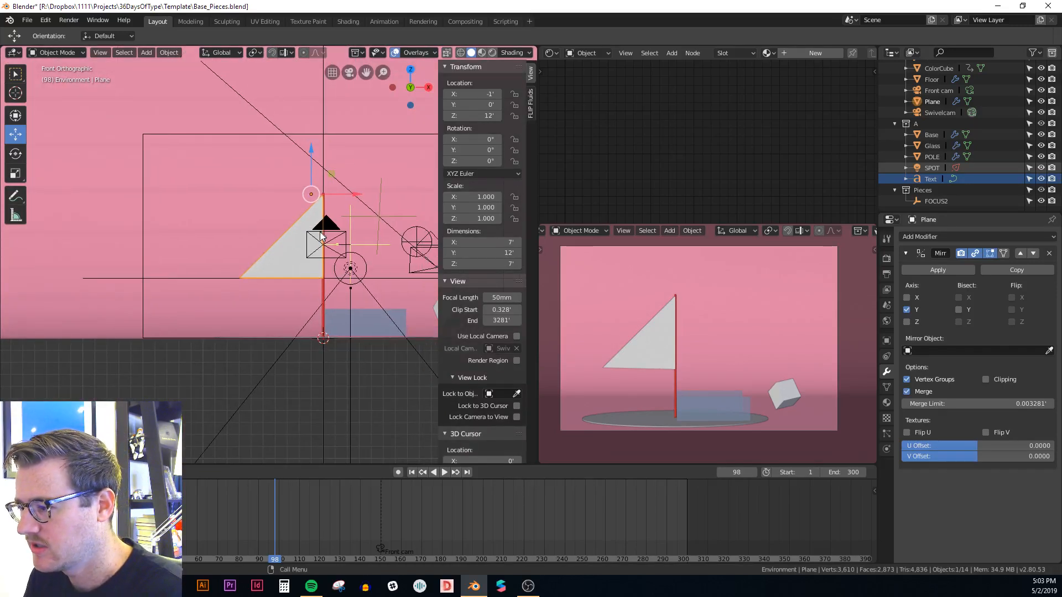
pyautogui.press('Tab')
pyautogui.hotkey('alt', 'z')
pyautogui.keyDown('ctrl'); pyautogui.moveTo(278, 252); pyautogui.dragTo(277, 273); pyautogui.keyUp('ctrl')
pyautogui.hotkey('ctrl', 'z')
pyautogui.hotkey('alt', 'a')
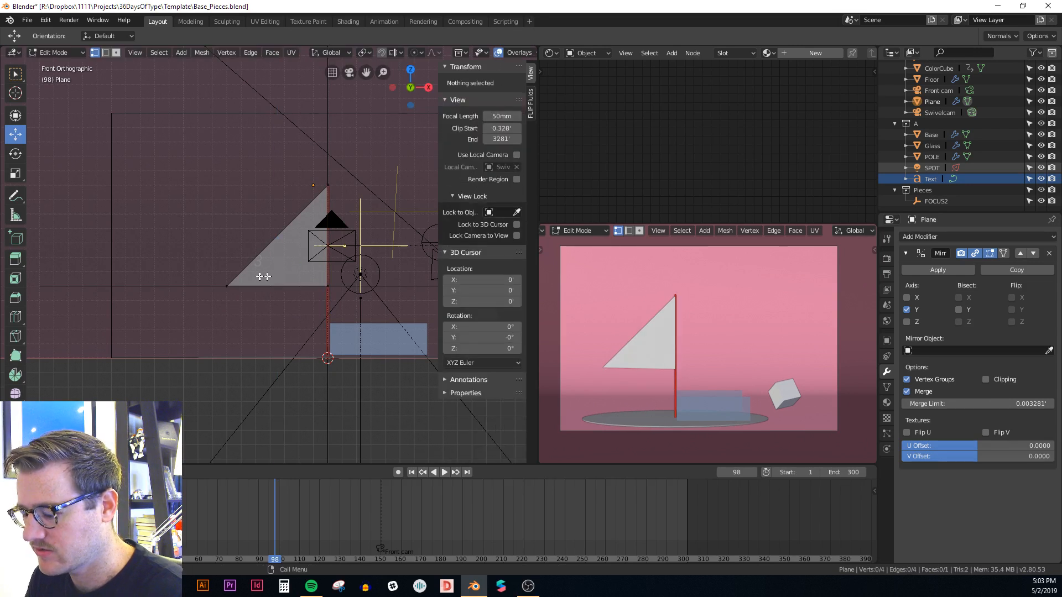
pyautogui.press('b')
pyautogui.moveTo(179, 234); pyautogui.dragTo(419, 335)
pyautogui.press('g')
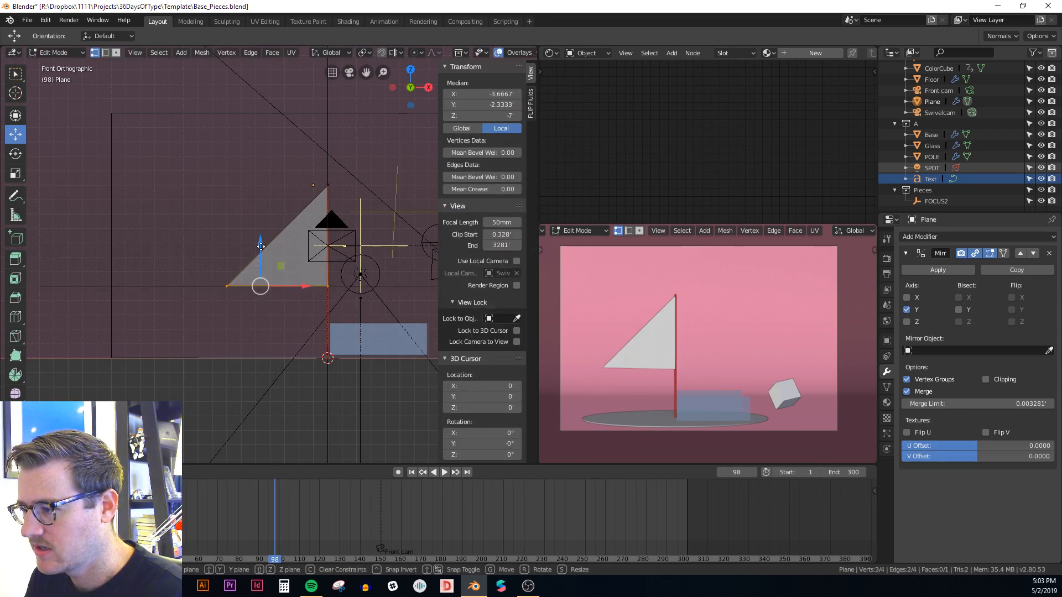
pyautogui.press('z')
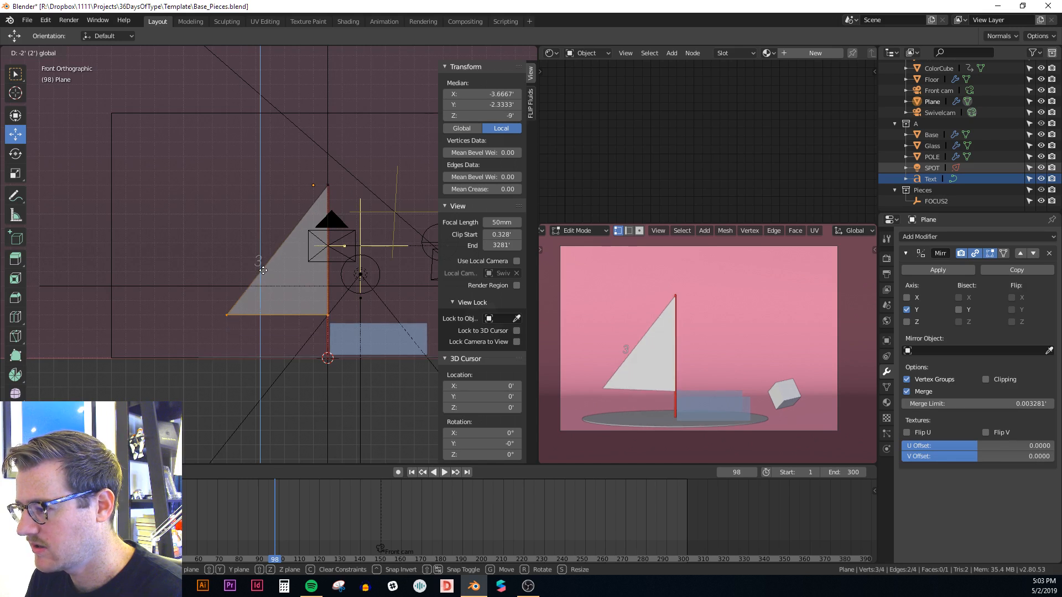
pyautogui.click(264, 271)
# Step: Move only the bottom vertices at the sail's outer tip, farthest from the pole, by -1' along X
pyautogui.hotkey('alt', 'a')
pyautogui.press('c')
pyautogui.click(227, 313)
pyautogui.rightClick(227, 313)
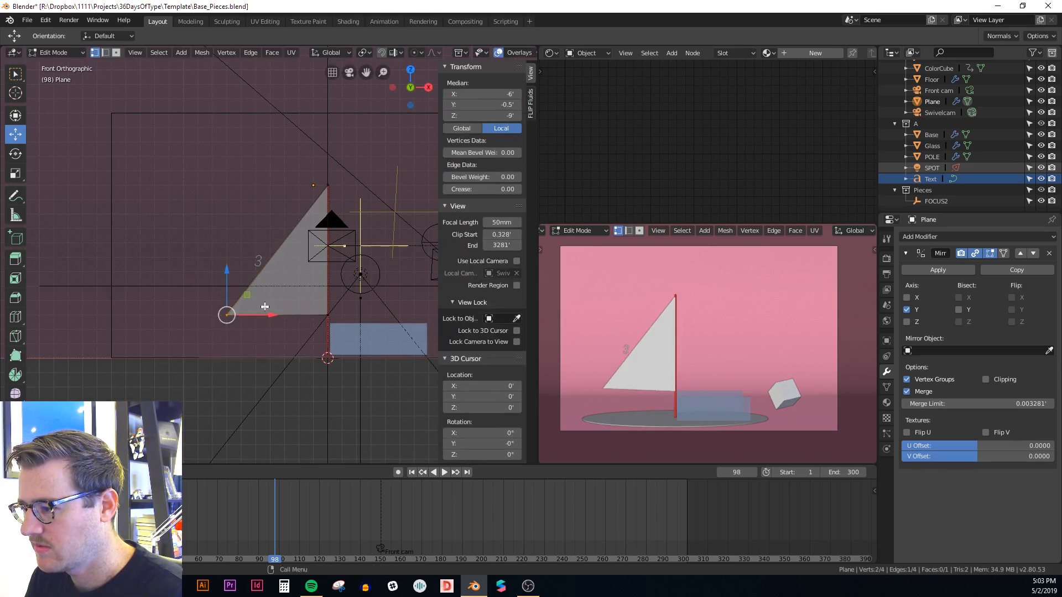
pyautogui.press('g')
pyautogui.press('x')
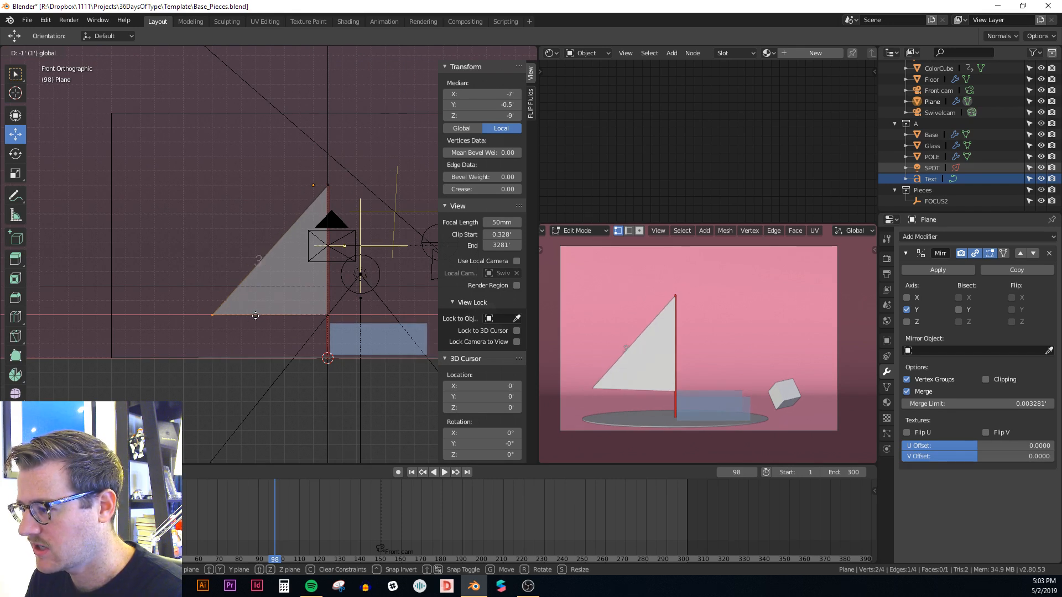
pyautogui.click(257, 316)
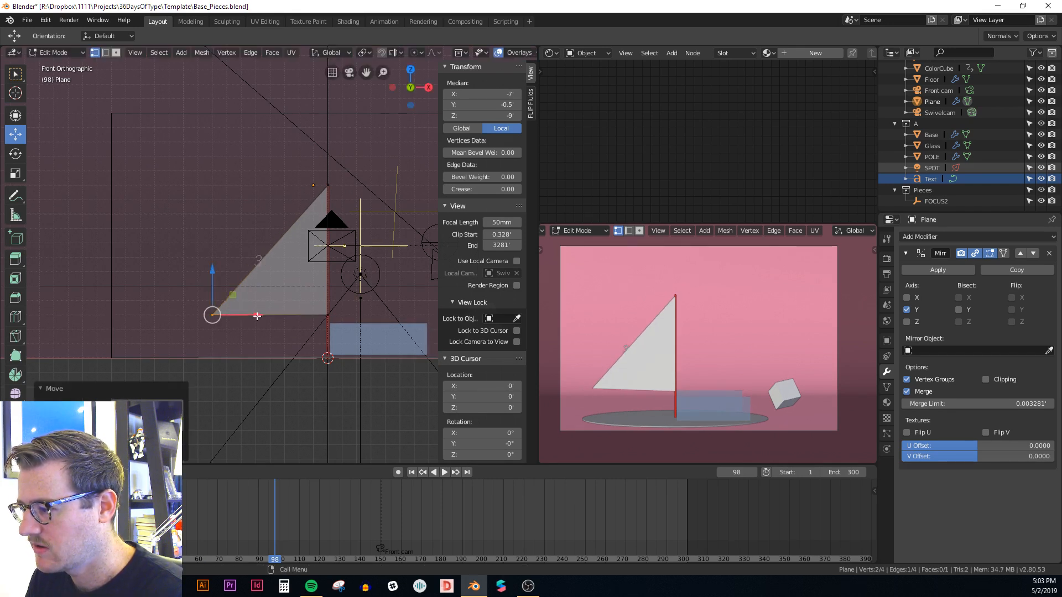
pyautogui.press('a')
pyautogui.scroll(2, 330, 332)
pyautogui.scroll(1, 308, 323)
pyautogui.keyDown('shift'); pyautogui.moveTo(366, 326); pyautogui.dragTo(225, 343, button='middle'); pyautogui.keyUp('shift')
pyautogui.scroll(-1, 314, 322)
pyautogui.press('Tab')
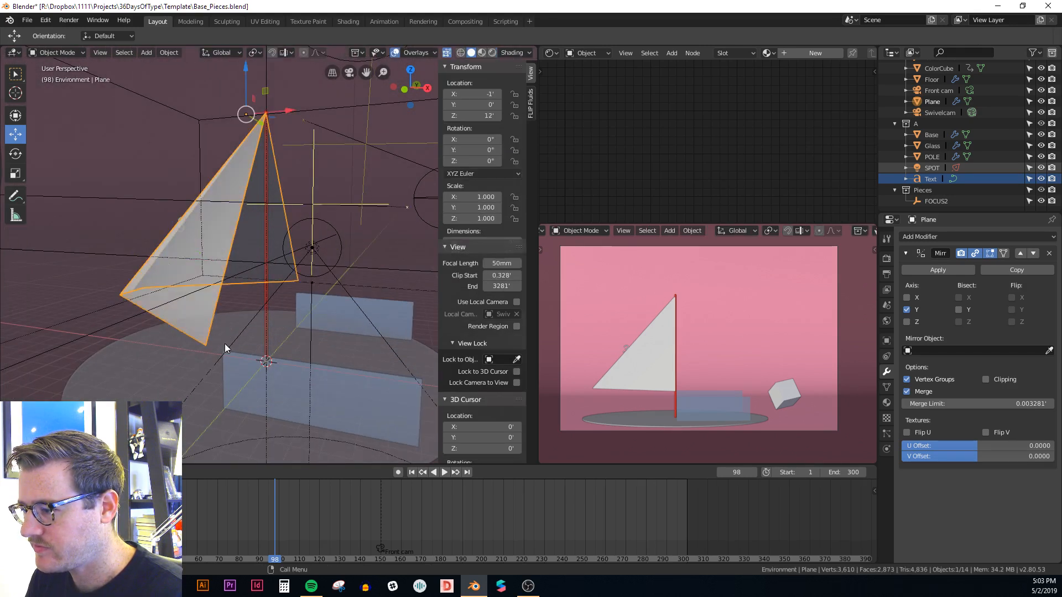
# Step: Add a new plane at the pole's base and raise it 3' along Z
pyautogui.scroll(-6, 267, 338)
pyautogui.hotkey('shift', 'a')
pyautogui.moveTo(266, 337)
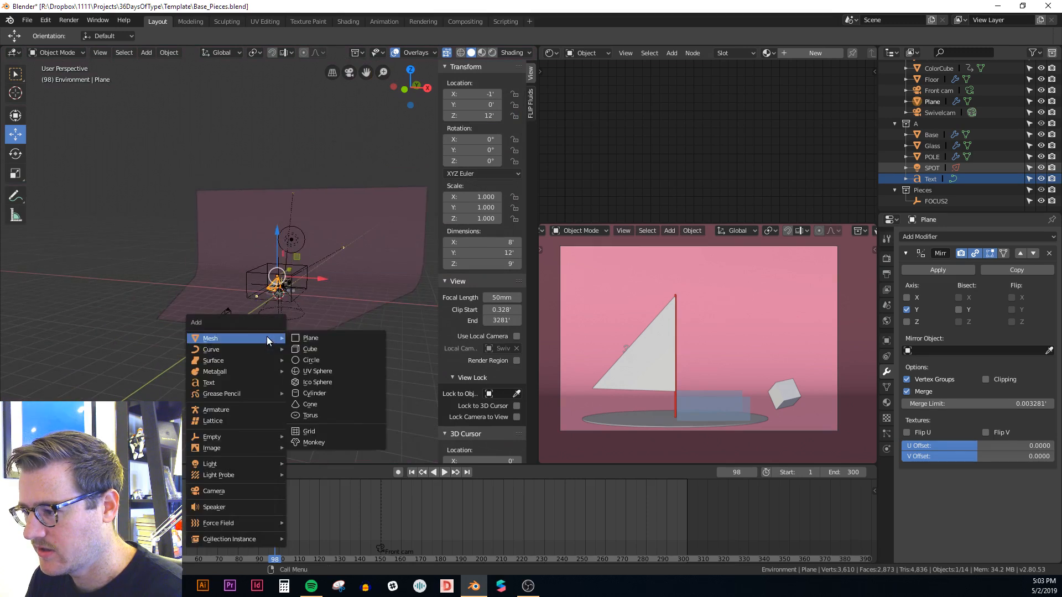
pyautogui.click(325, 337)
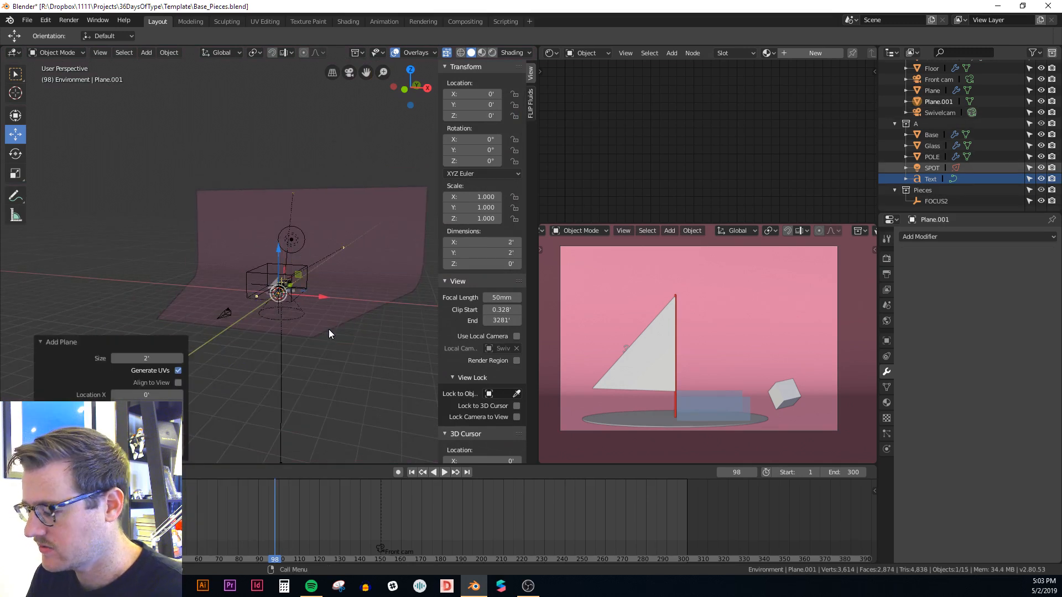
pyautogui.scroll(2, 329, 331)
pyautogui.press('KP_7')
pyautogui.scroll(-3, 313, 317)
pyautogui.press('KP_1')
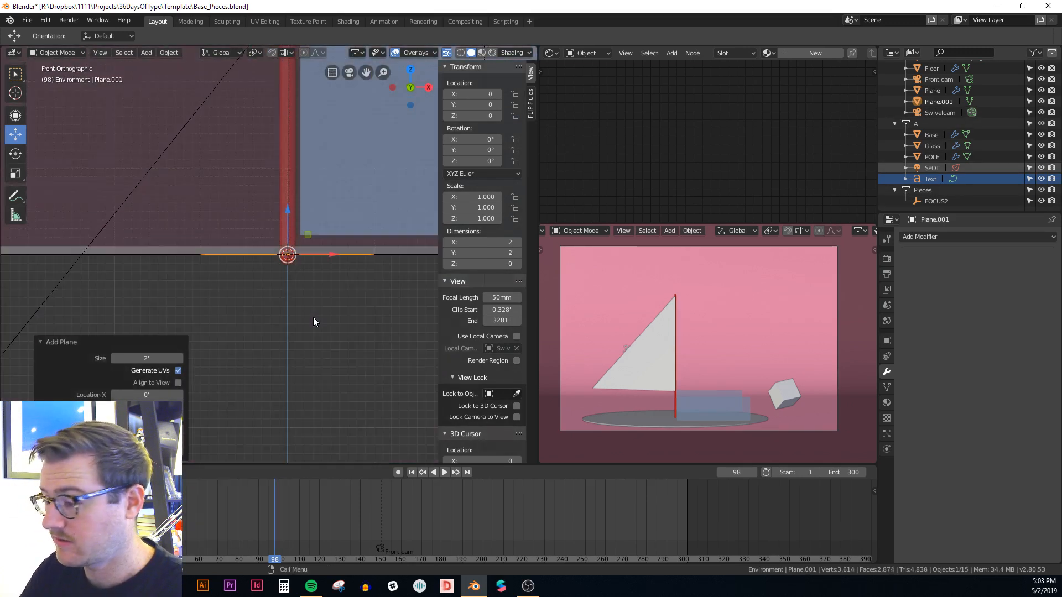
pyautogui.scroll(-6, 308, 315)
pyautogui.scroll(4, 309, 312)
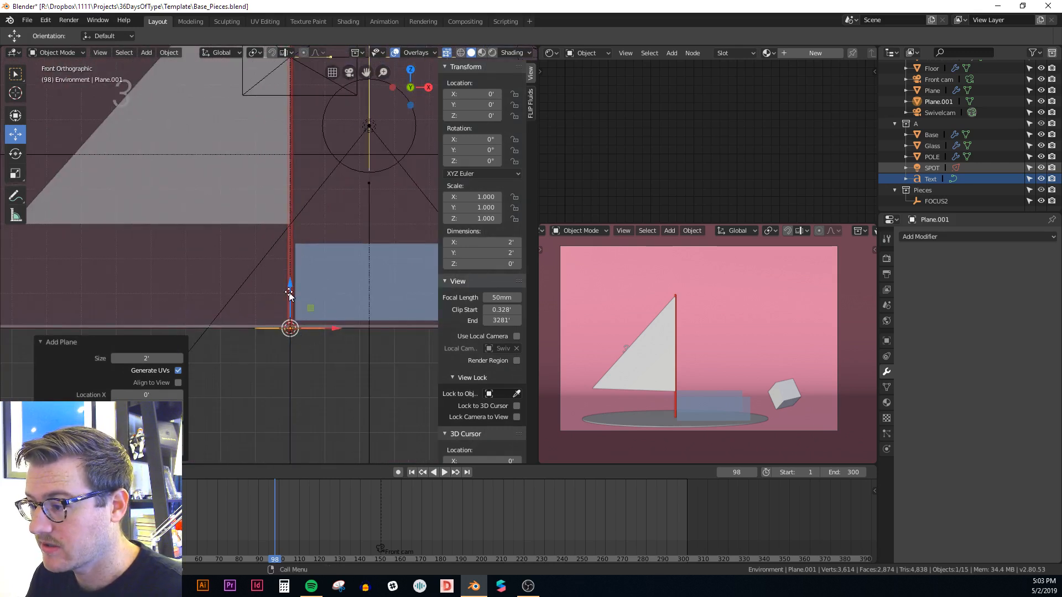
pyautogui.moveTo(289, 293); pyautogui.dragTo(304, 187)
# Step: Scale the new plane's mesh along Y to 12' to match the sail's width
pyautogui.moveTo(303, 191); pyautogui.dragTo(287, 284, button='middle')
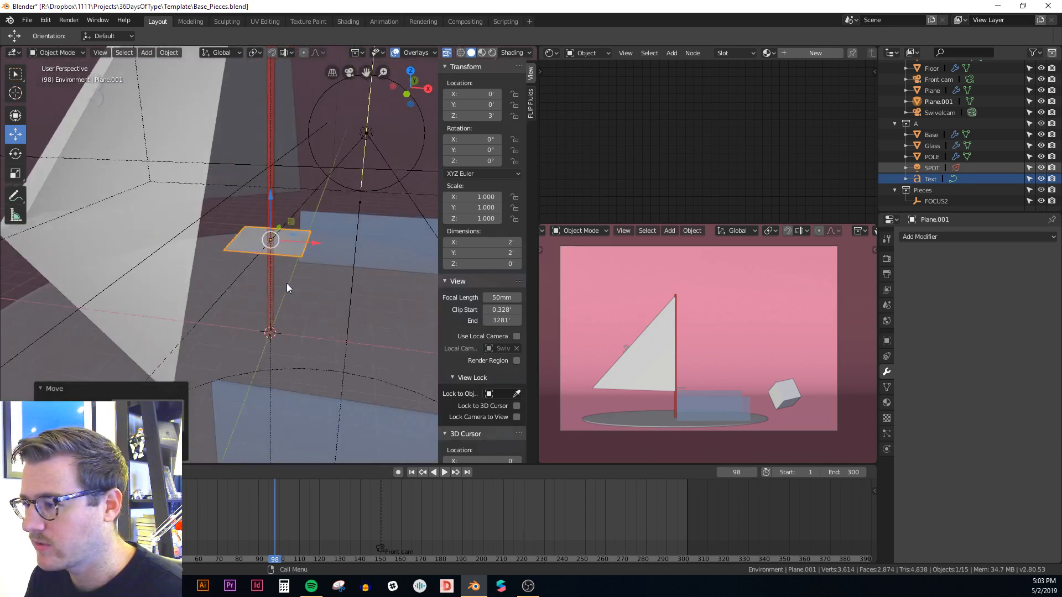
pyautogui.press('Tab')
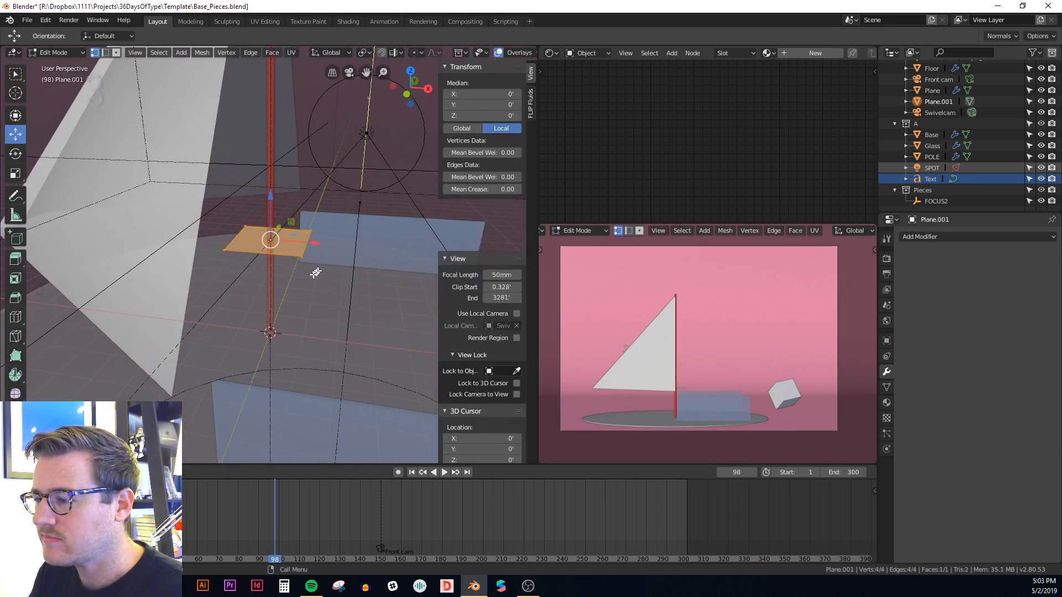
pyautogui.moveTo(317, 264); pyautogui.dragTo(338, 252, button='middle')
pyautogui.keyDown('alt'); pyautogui.click(292, 268); pyautogui.keyUp('alt')
pyautogui.scroll(-3, 302, 287)
pyautogui.hotkey('alt', 'z')
pyautogui.press('a')
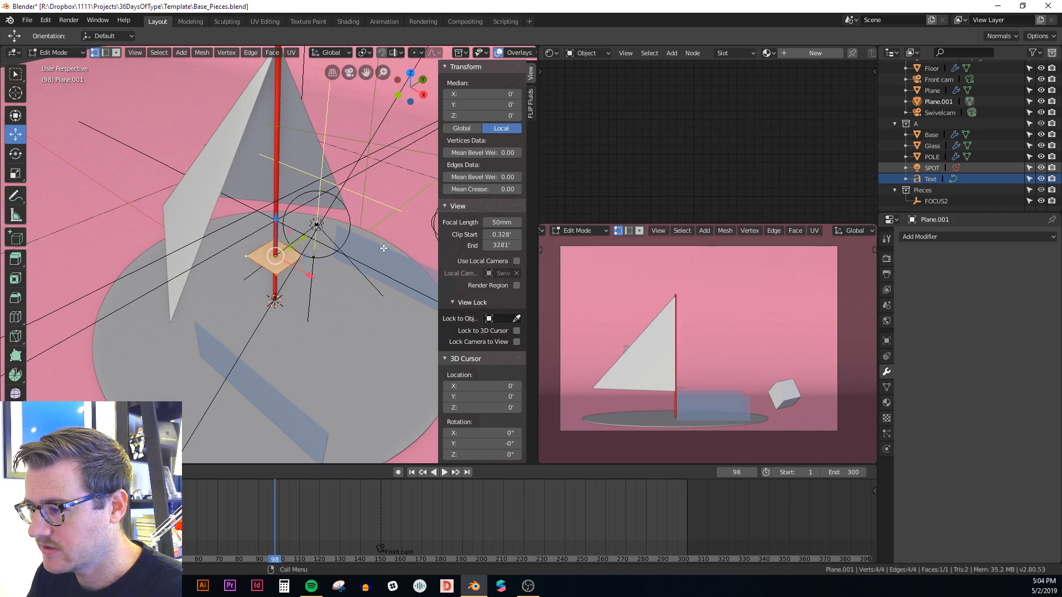
pyautogui.hotkey('alt', 'z')
pyautogui.press('s')
pyautogui.press('y')
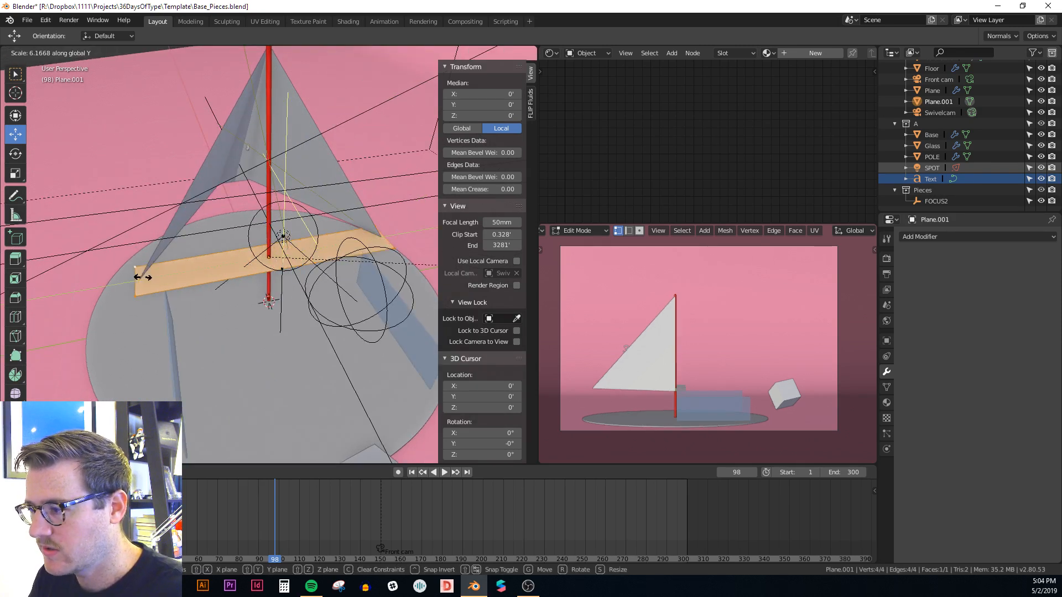
pyautogui.click(134, 268)
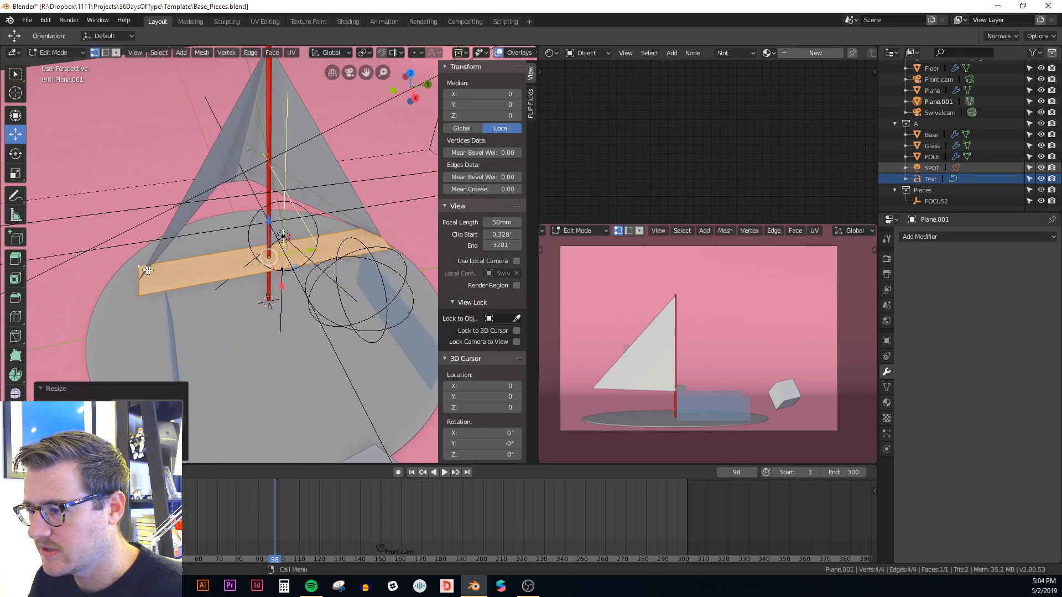
pyautogui.press('Tab')
# Step: Examine the sail and the crossing plane from several angles and in front view, with X-ray off
pyautogui.moveTo(140, 269); pyautogui.dragTo(321, 260, button='middle')
pyautogui.hotkey('alt', 'z')
pyautogui.scroll(-2, 750, 406)
pyautogui.scroll(1, 730, 390)
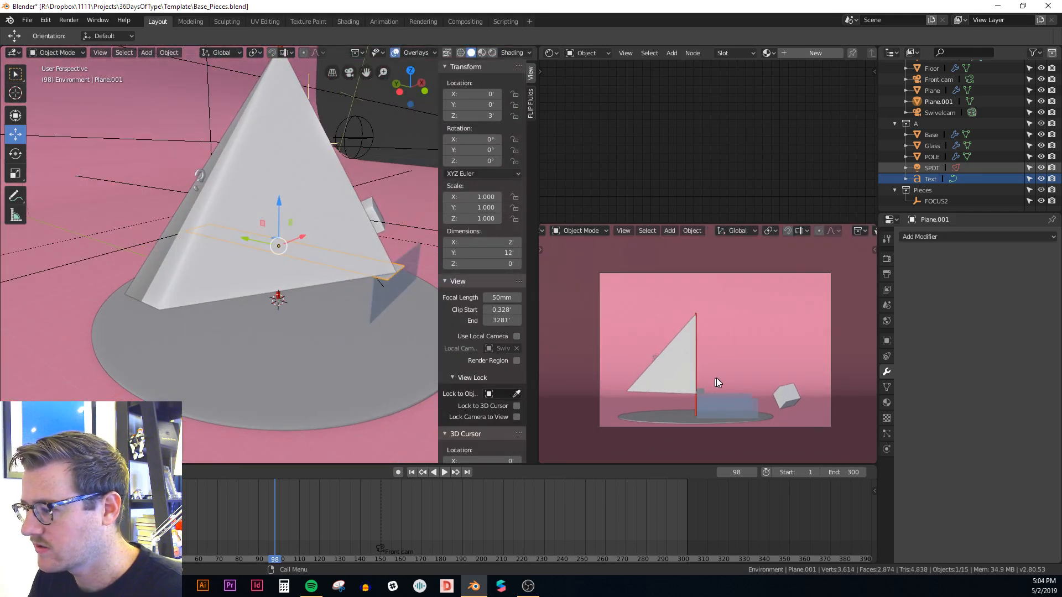
pyautogui.moveTo(716, 378); pyautogui.dragTo(741, 396, button='middle')
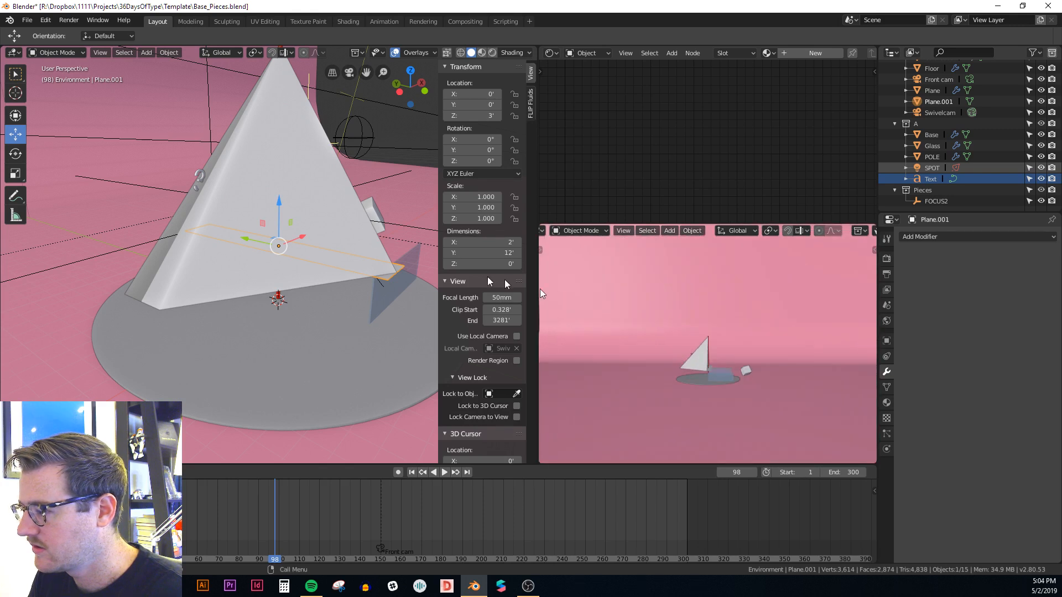
pyautogui.moveTo(365, 271); pyautogui.dragTo(235, 266, button='middle')
pyautogui.scroll(-2, 330, 277)
pyautogui.click(330, 277)
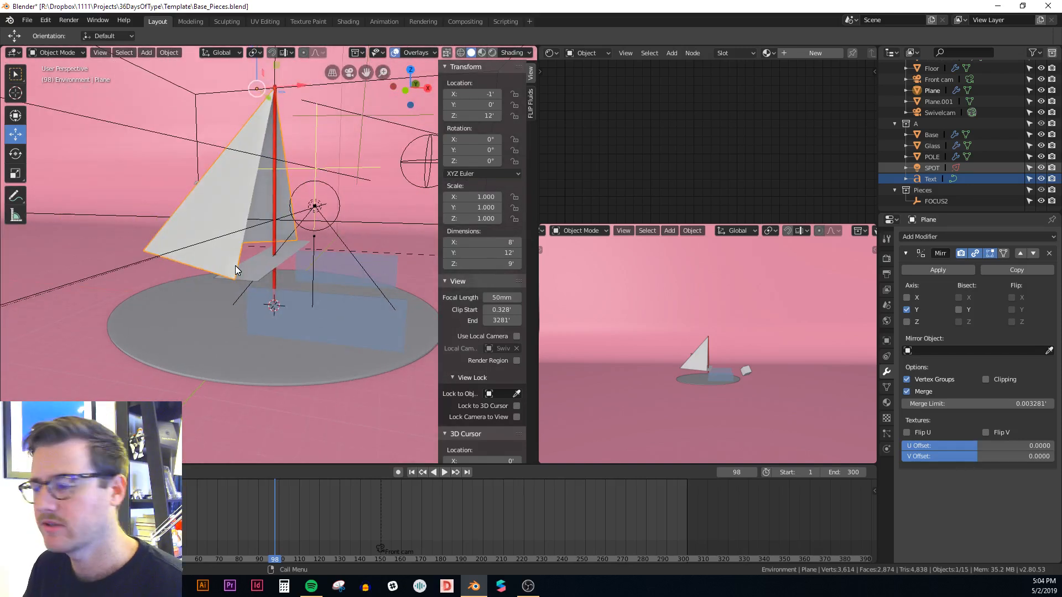
pyautogui.moveTo(305, 293); pyautogui.dragTo(335, 284, button='middle')
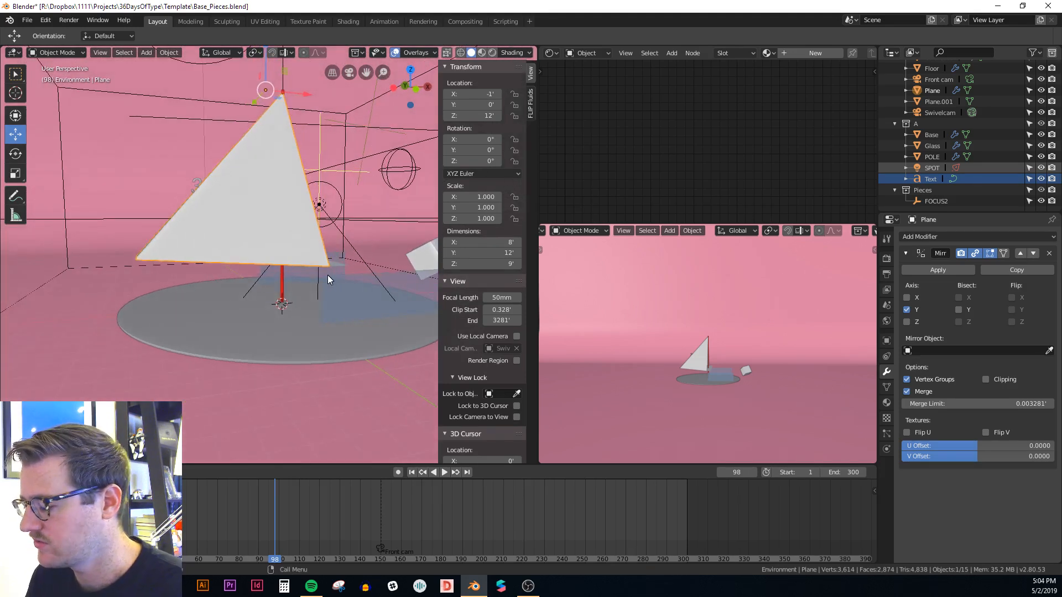
pyautogui.press('KP_1')
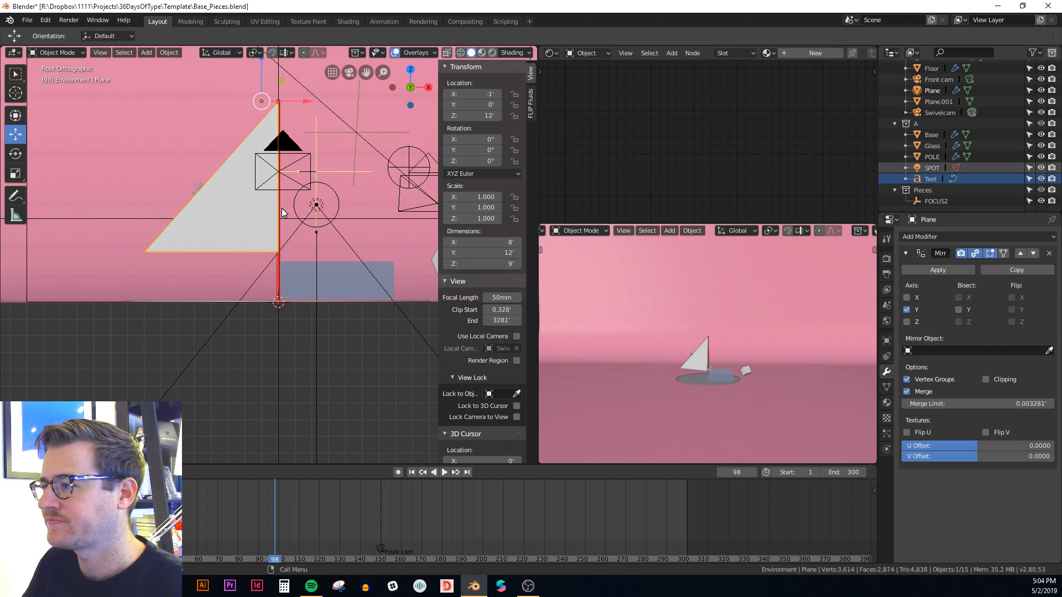
# Step: Save the scene as 4.blend in the 36DaysOfType project's folder 4
pyautogui.hotkey('ctrl', 'shift', 's')
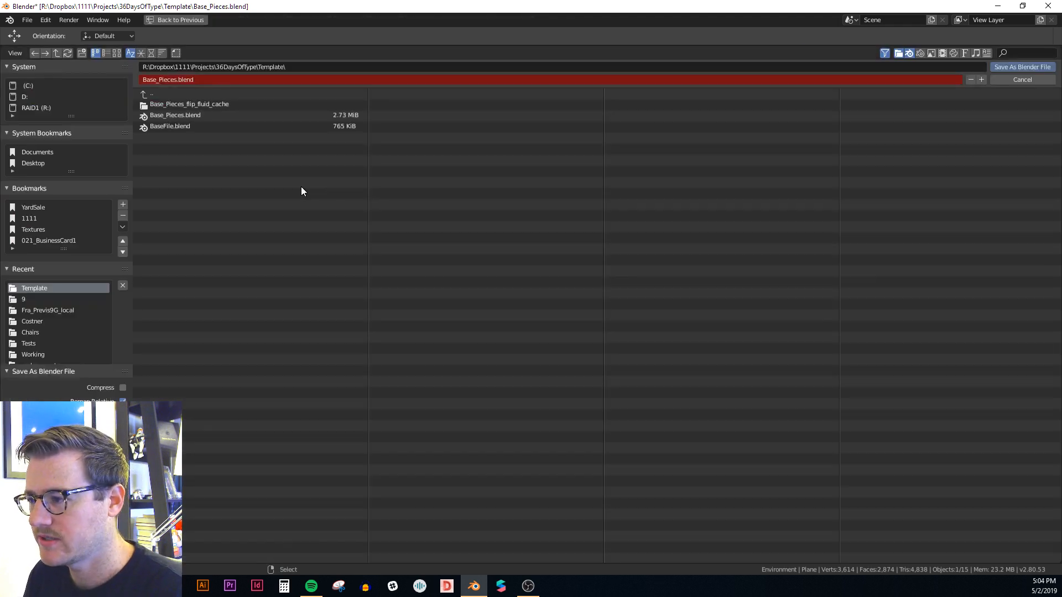
pyautogui.click(166, 93)
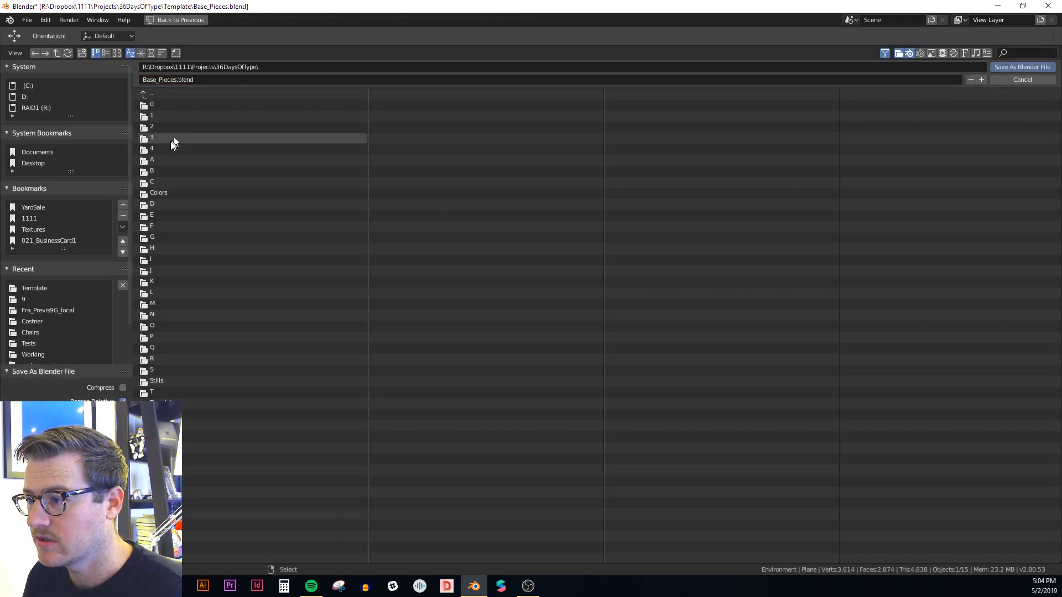
pyautogui.click(167, 147)
pyautogui.click(199, 80)
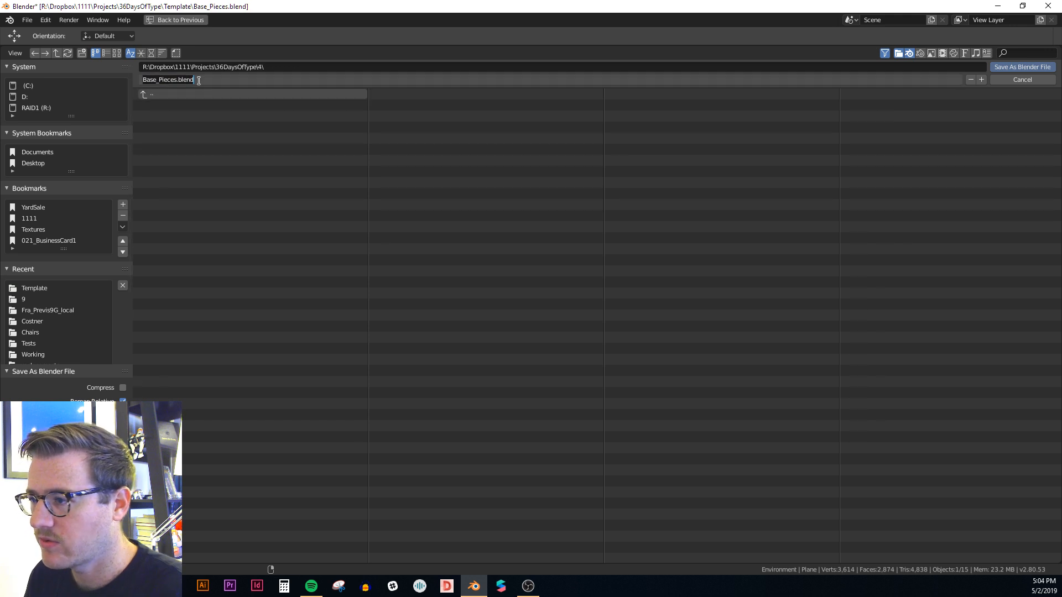
pyautogui.write('4')
pyautogui.press('Return')
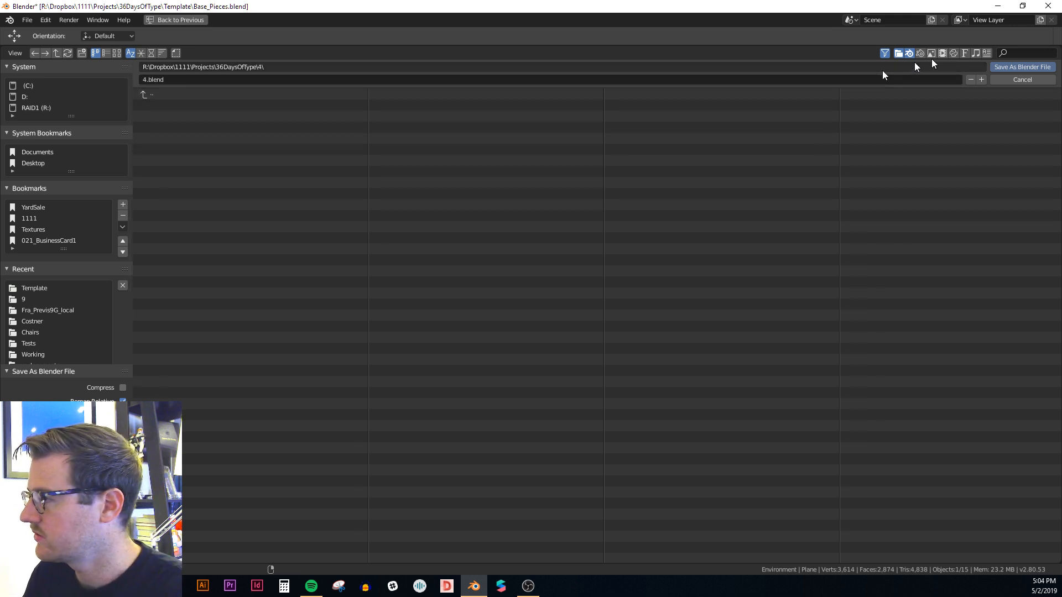
pyautogui.click(1024, 67)
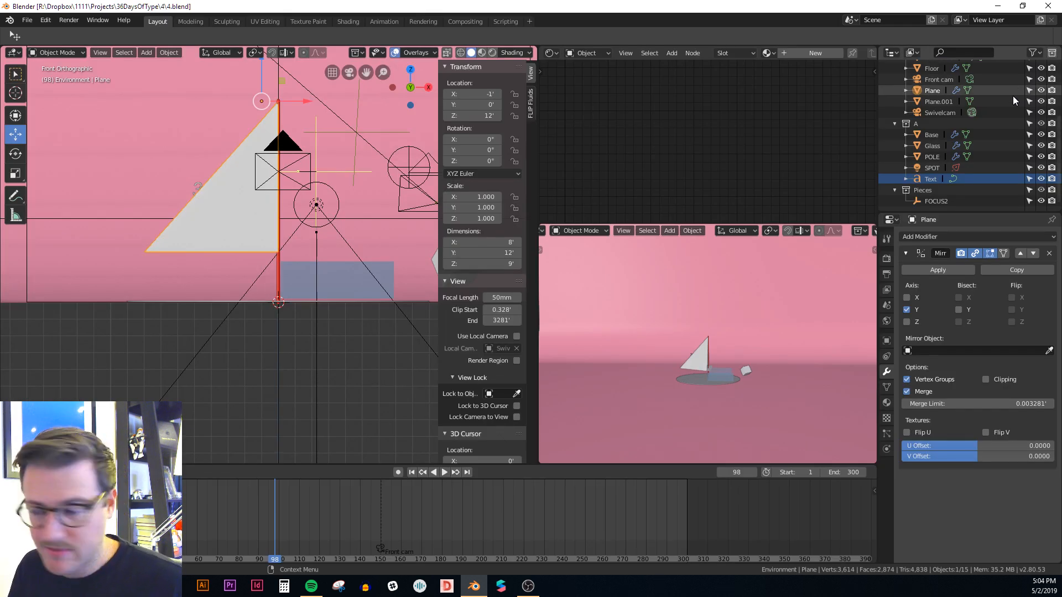
# Step: Set the Multiply node's value to 31 in the floor's COLORS_adjustable material
pyautogui.click(359, 232)
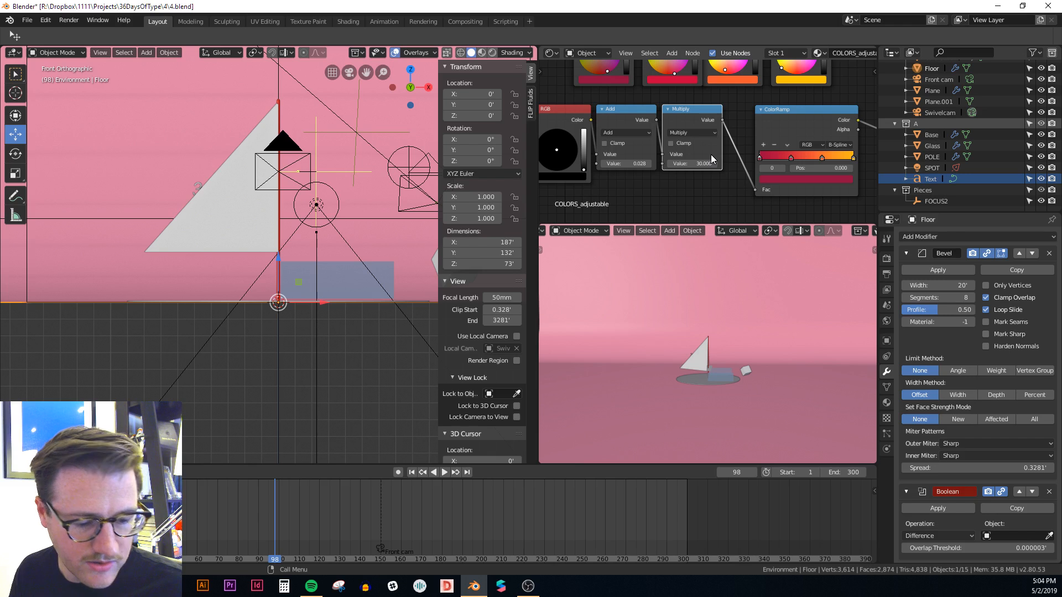
pyautogui.click(696, 162)
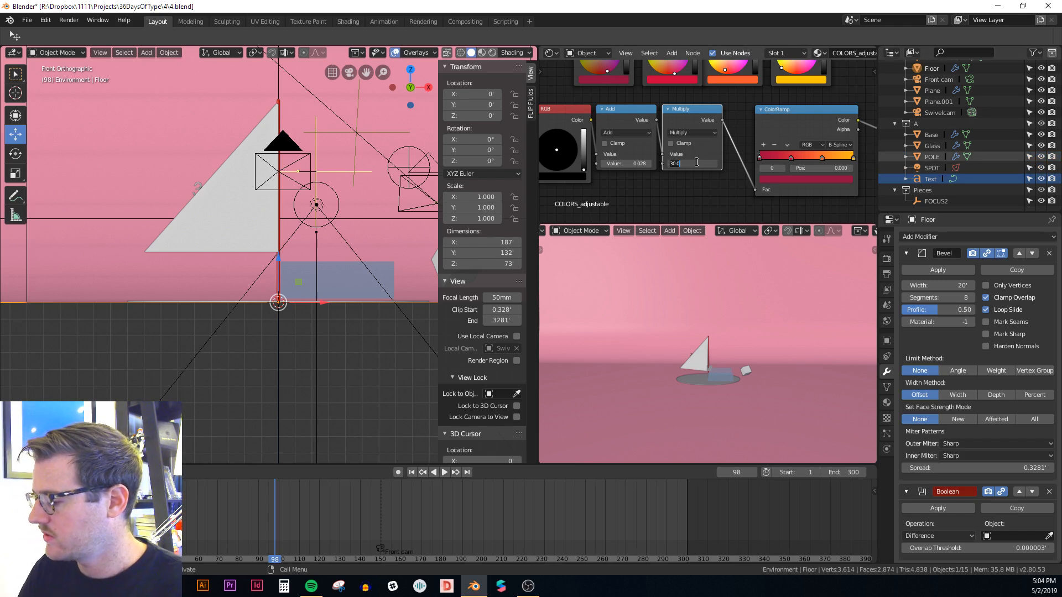
pyautogui.write('31')
pyautogui.press('Return')
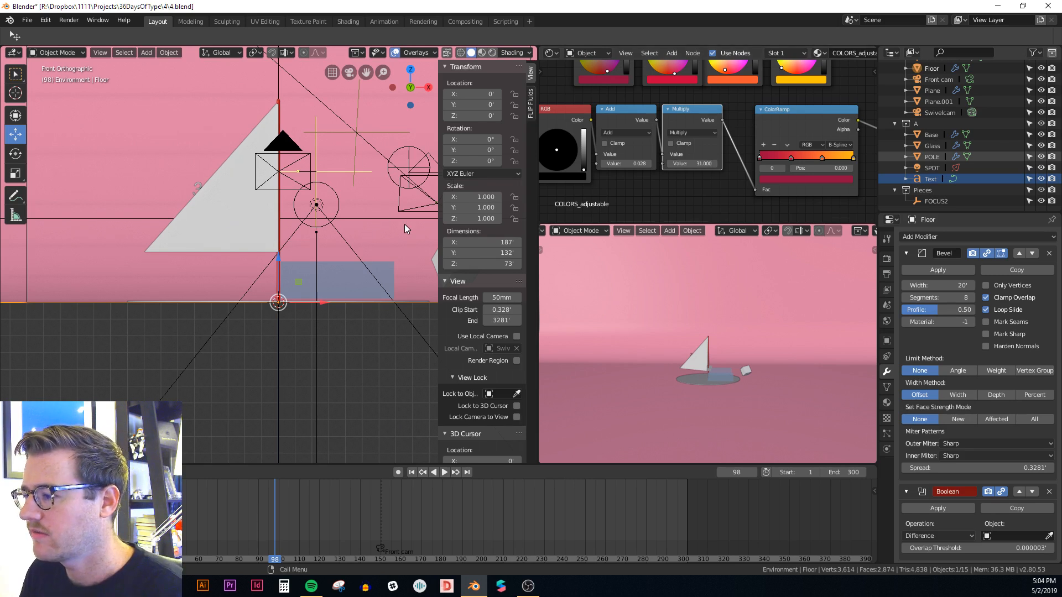
# Step: Set the Multiply node's value to 31 in the round base's COLORS_adjustable_scratchy material
pyautogui.moveTo(404, 224); pyautogui.dragTo(252, 185, button='middle')
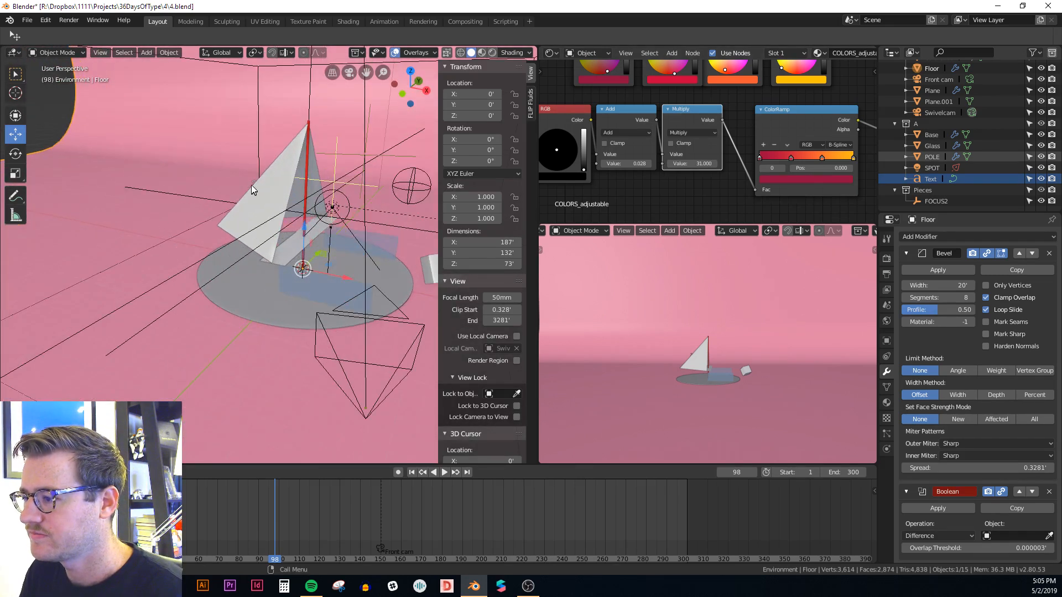
pyautogui.click(253, 185)
pyautogui.click(274, 301)
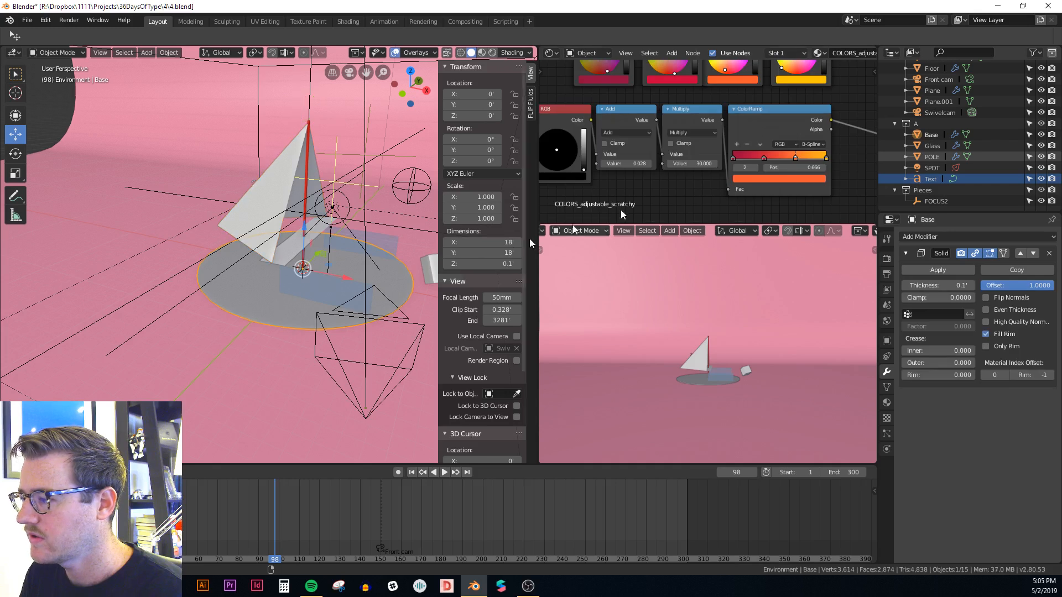
pyautogui.click(695, 161)
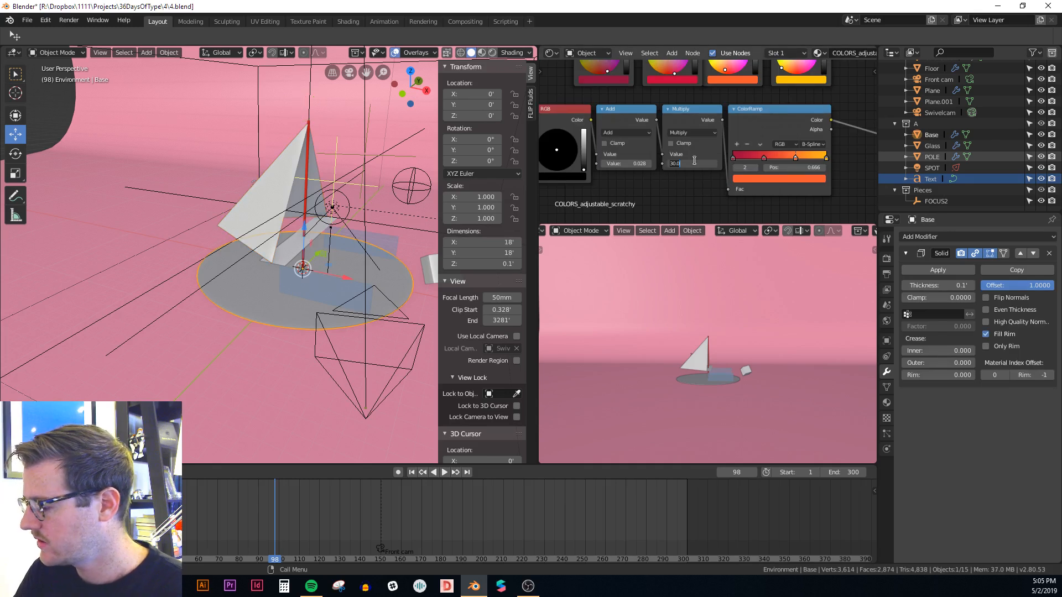
pyautogui.press('Return')
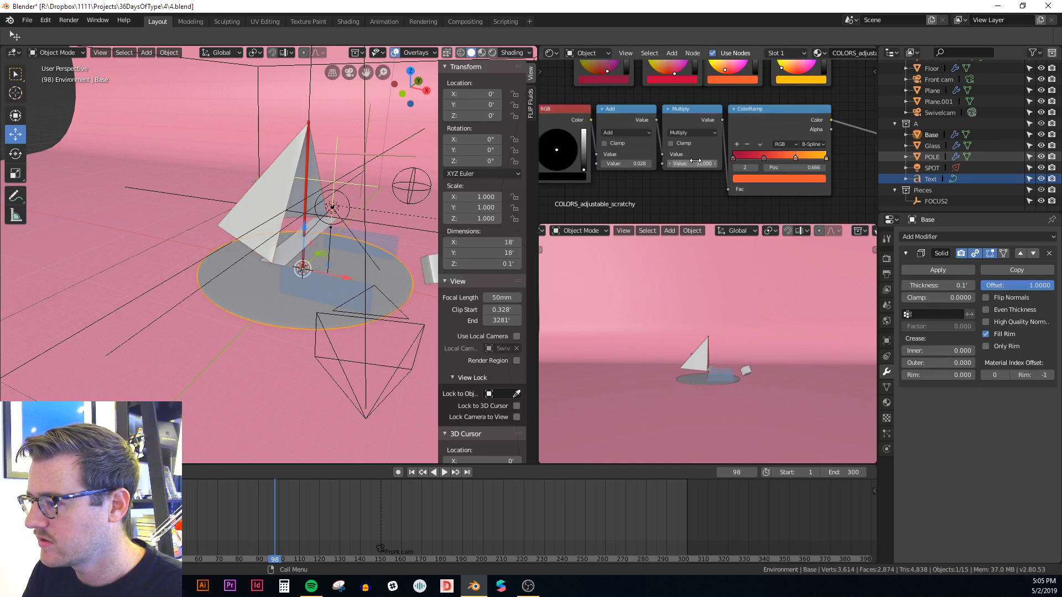
# Step: Set the Multiply value to 31 in the pole's COLORS_adjustable_lighter material and save the file
pyautogui.click(307, 150)
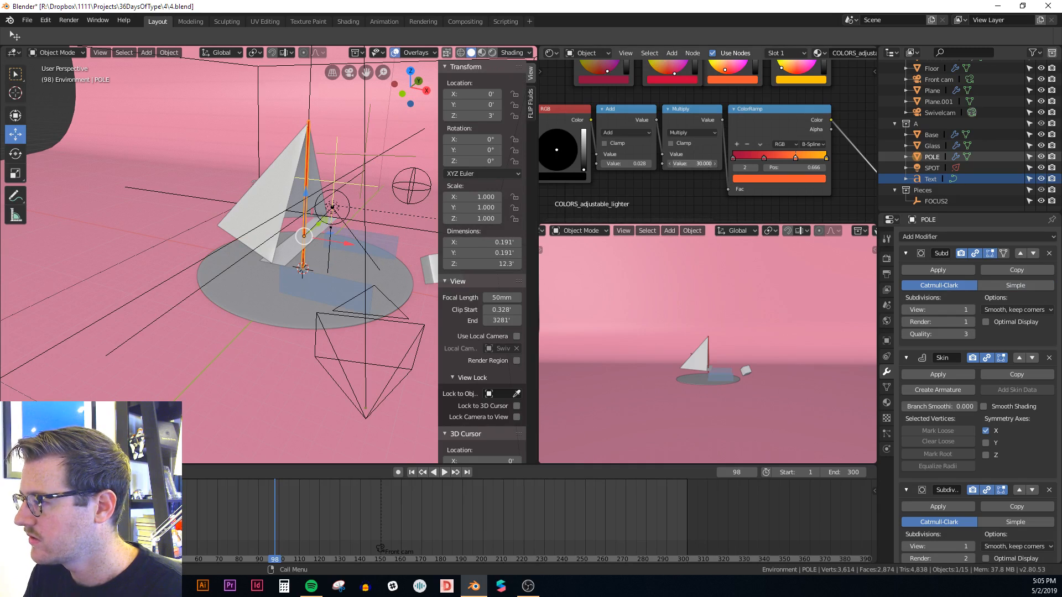
pyautogui.click(702, 165)
pyautogui.write('31')
pyautogui.press('Return')
pyautogui.hotkey('ctrl', 's')
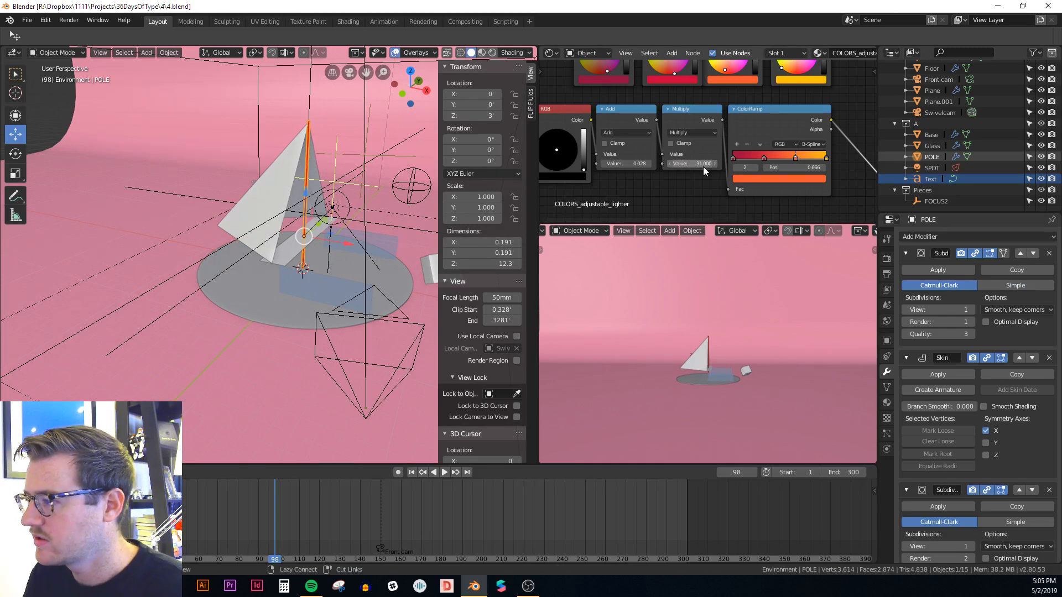
# Step: Switch the smaller 3D viewport to rendered shading and frame the sail closely
pyautogui.scroll(-5, 810, 233)
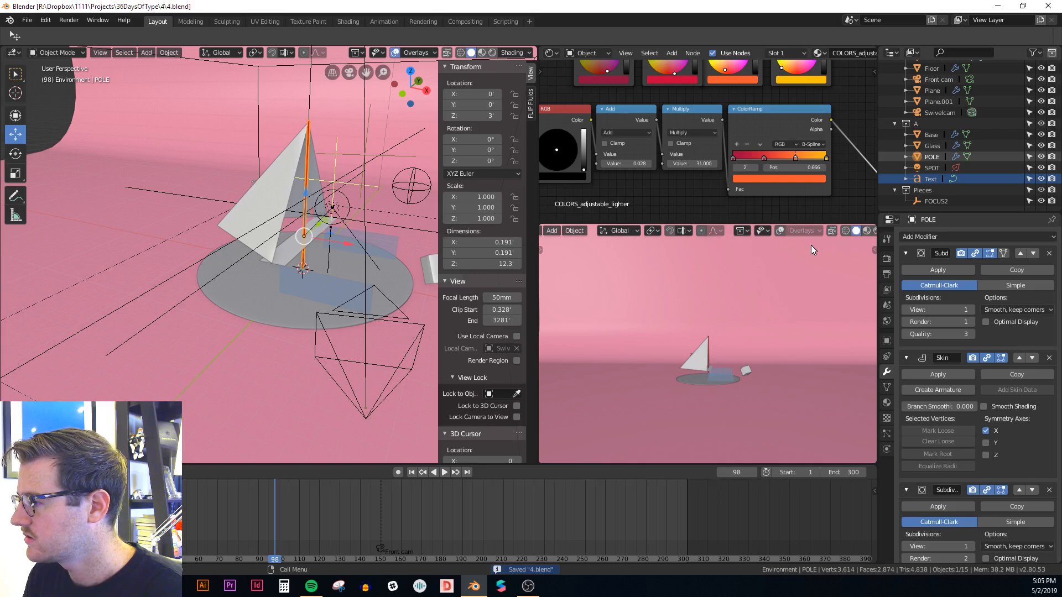
pyautogui.moveTo(811, 244); pyautogui.dragTo(821, 231, button='middle')
pyautogui.press('KP_0')
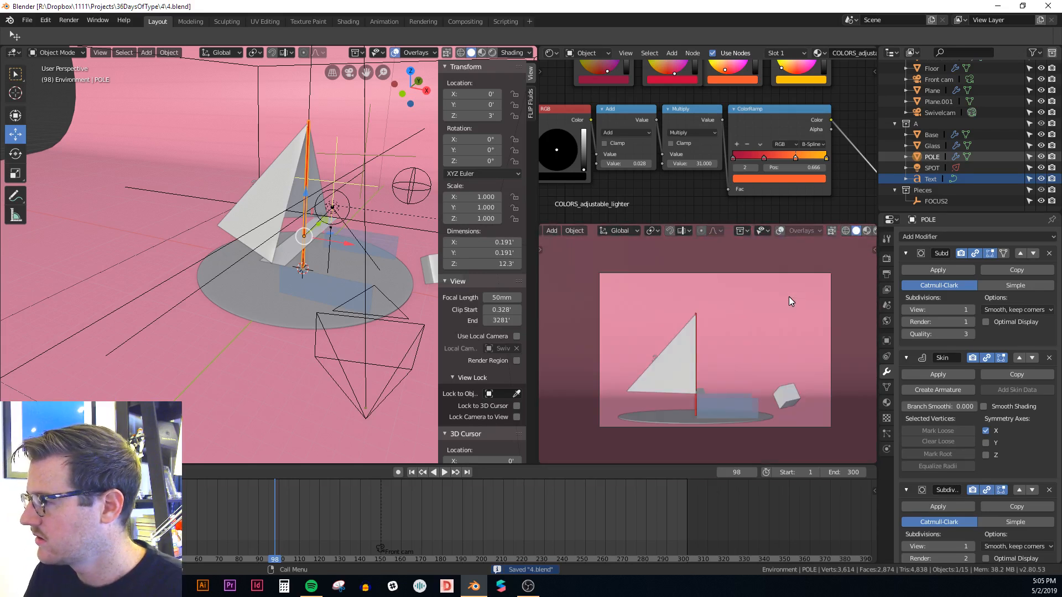
pyautogui.scroll(-2, 857, 233)
pyautogui.click(833, 231)
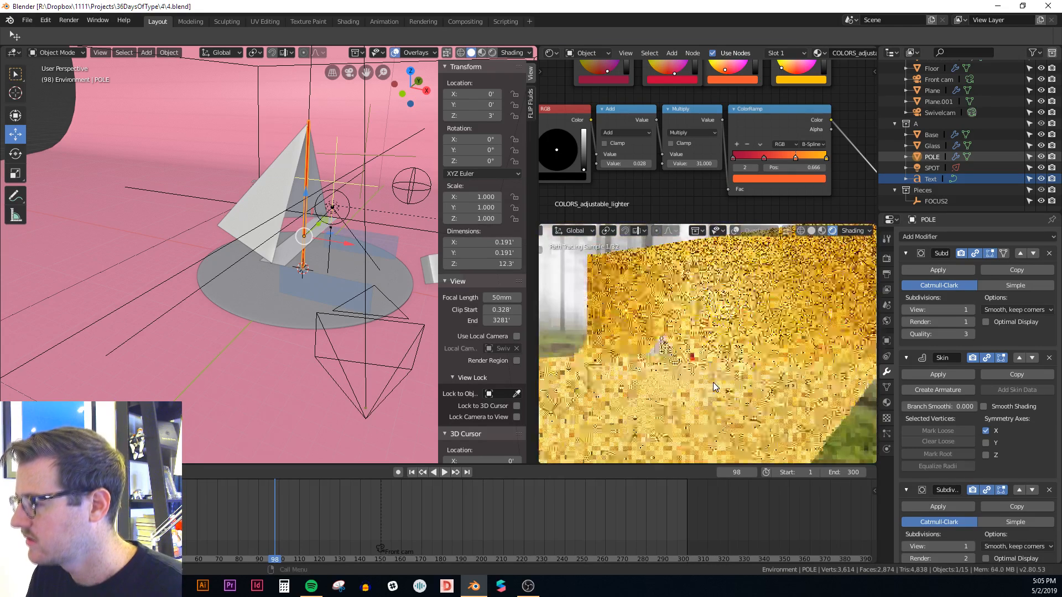
pyautogui.scroll(9, 653, 337)
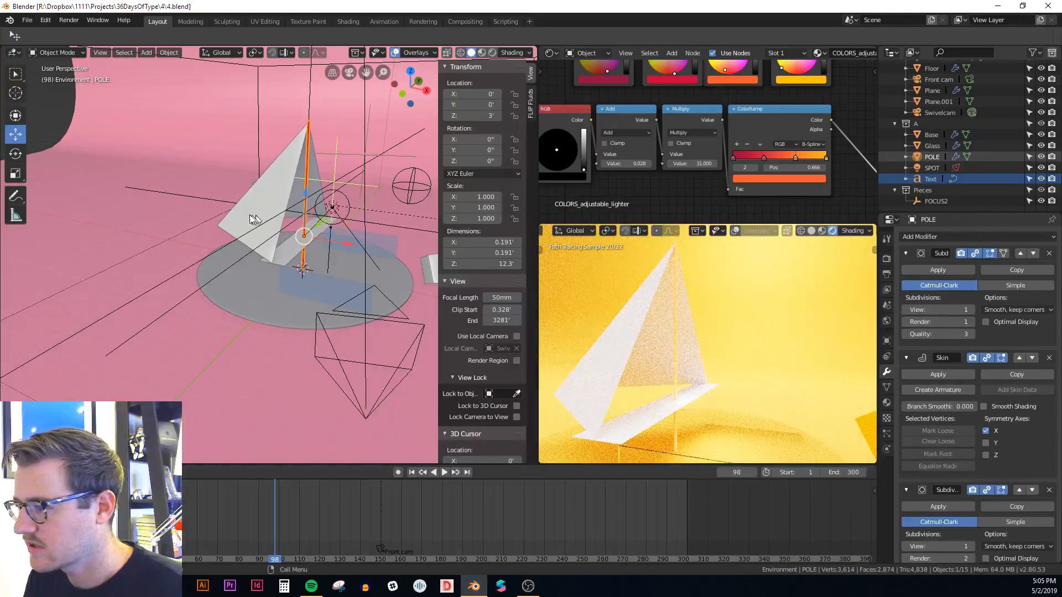
pyautogui.click(254, 207)
pyautogui.moveTo(287, 207); pyautogui.dragTo(299, 186, button='middle')
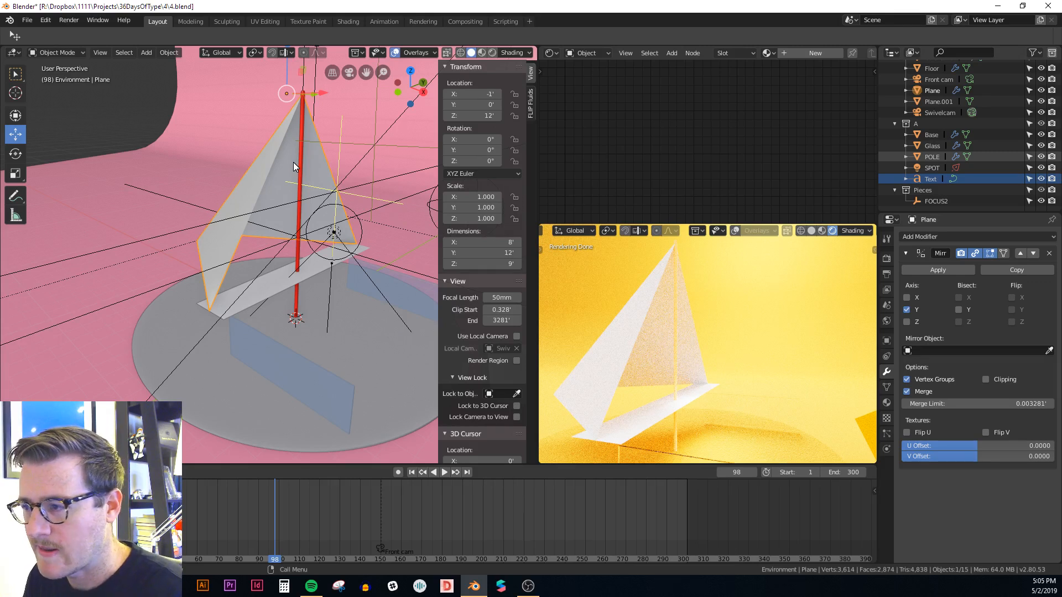
pyautogui.click(303, 168)
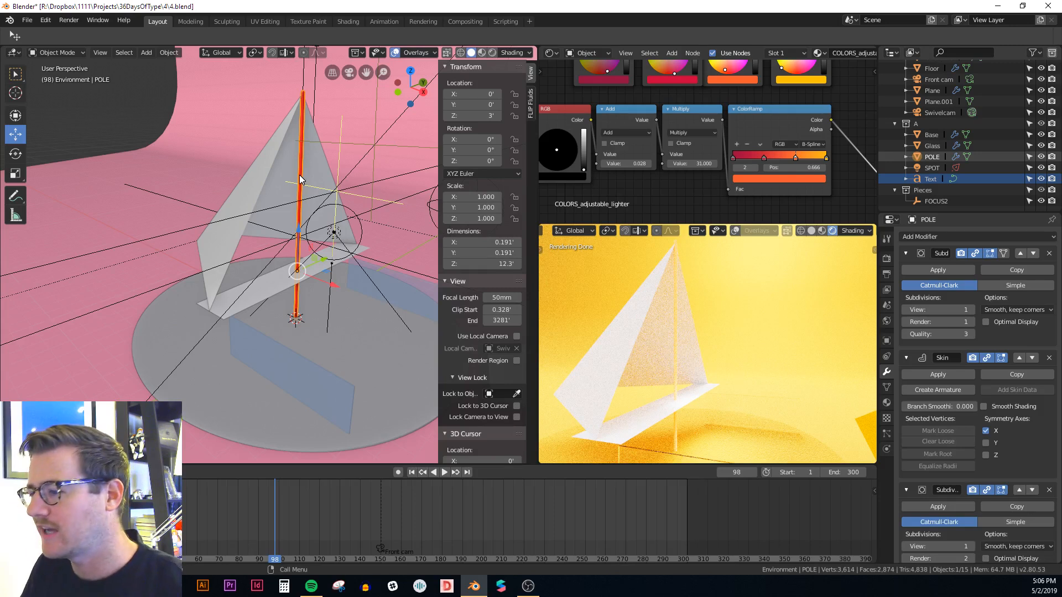
pyautogui.press('Tab')
pyautogui.moveTo(319, 252); pyautogui.dragTo(332, 273, button='middle')
pyautogui.scroll(-1, 296, 277)
pyautogui.press('Tab')
# Step: Narrow the sail's outer tip by moving its bottom vertex along Y toward the centre
pyautogui.click(236, 276)
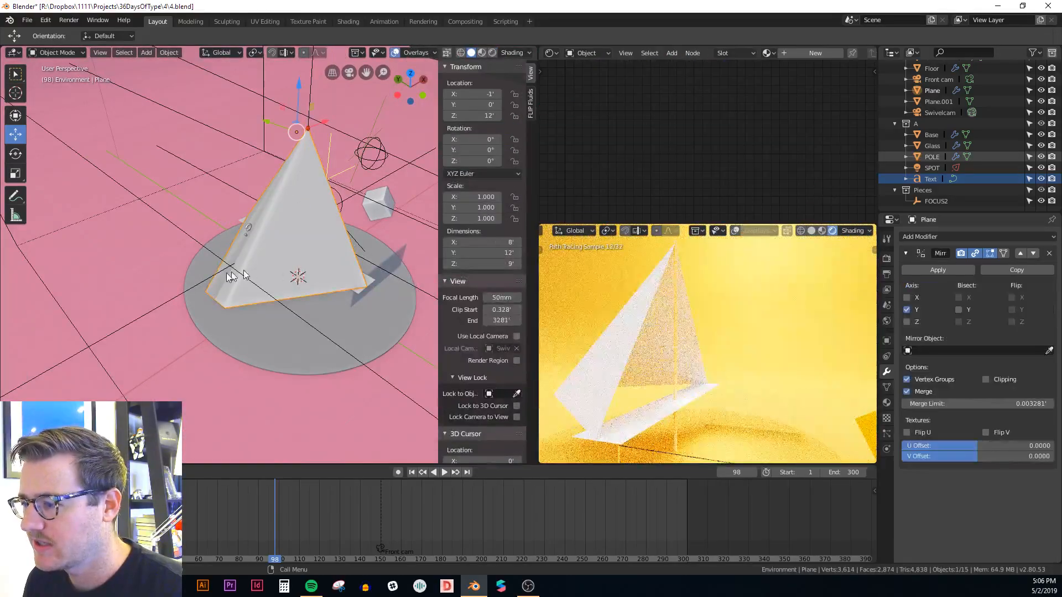
pyautogui.press('Tab')
pyautogui.scroll(1, 222, 312)
pyautogui.click(225, 308)
pyautogui.scroll(1, 244, 310)
pyautogui.moveTo(220, 298); pyautogui.dragTo(120, 209)
pyautogui.scroll(-3, 166, 244)
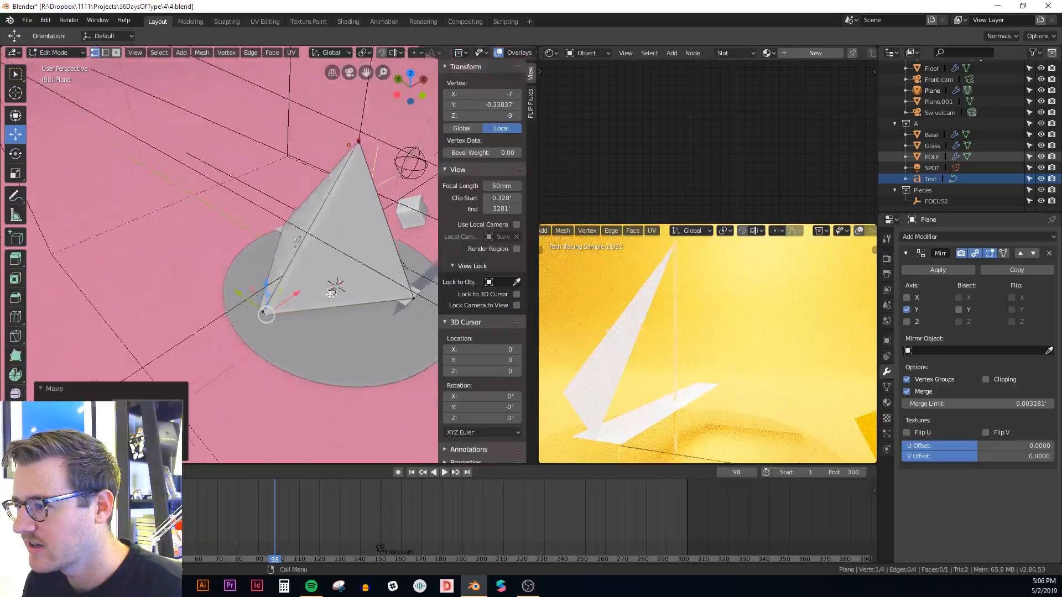
pyautogui.press('Tab')
pyautogui.moveTo(299, 293); pyautogui.dragTo(366, 292, button='middle')
pyautogui.scroll(2, 332, 282)
pyautogui.press('Tab')
pyautogui.moveTo(206, 306); pyautogui.dragTo(246, 328)
pyautogui.press('Tab')
# Step: Widen the horizontal plane by moving its edge facing away from the sail along X to 3'
pyautogui.moveTo(267, 318); pyautogui.dragTo(291, 320, button='middle')
pyautogui.click(291, 321)
pyautogui.press('Tab')
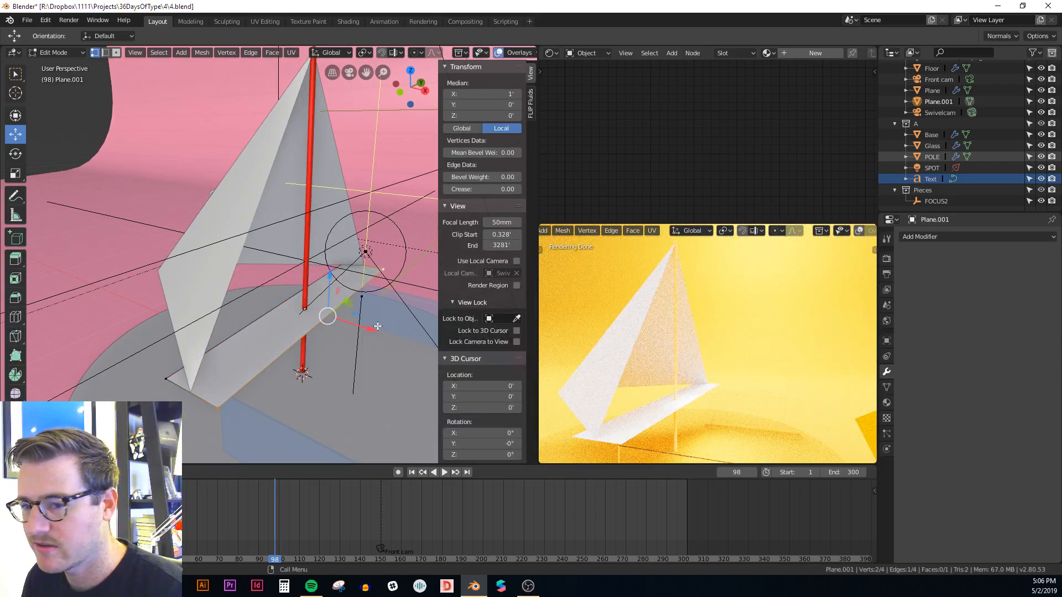
pyautogui.moveTo(380, 325); pyautogui.dragTo(413, 357)
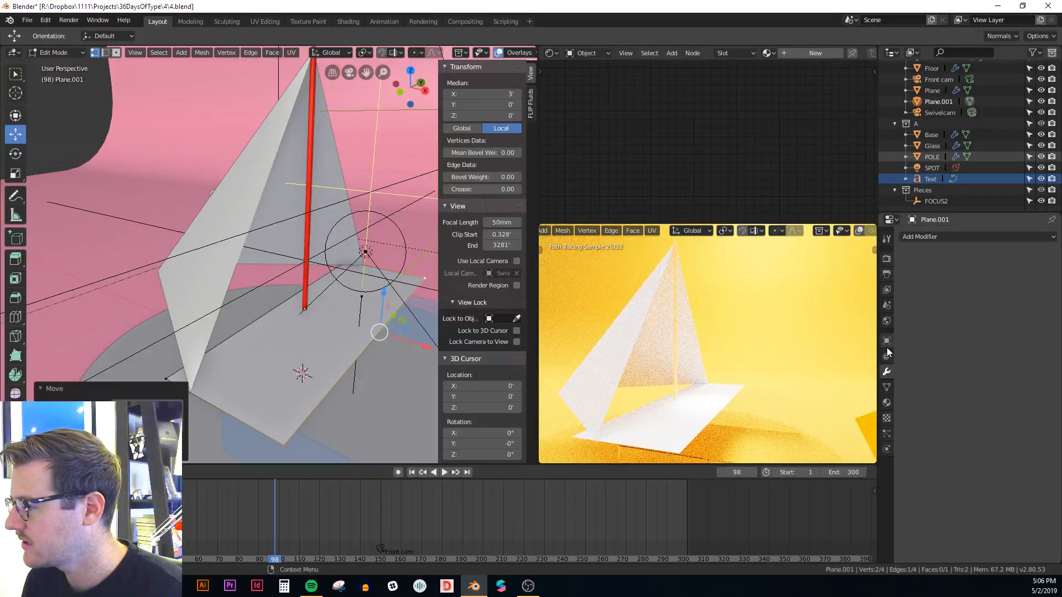
# Step: Add a Solidify modifier with a thickness of 0.25' to the horizontal plane and return to Object Mode
pyautogui.click(948, 238)
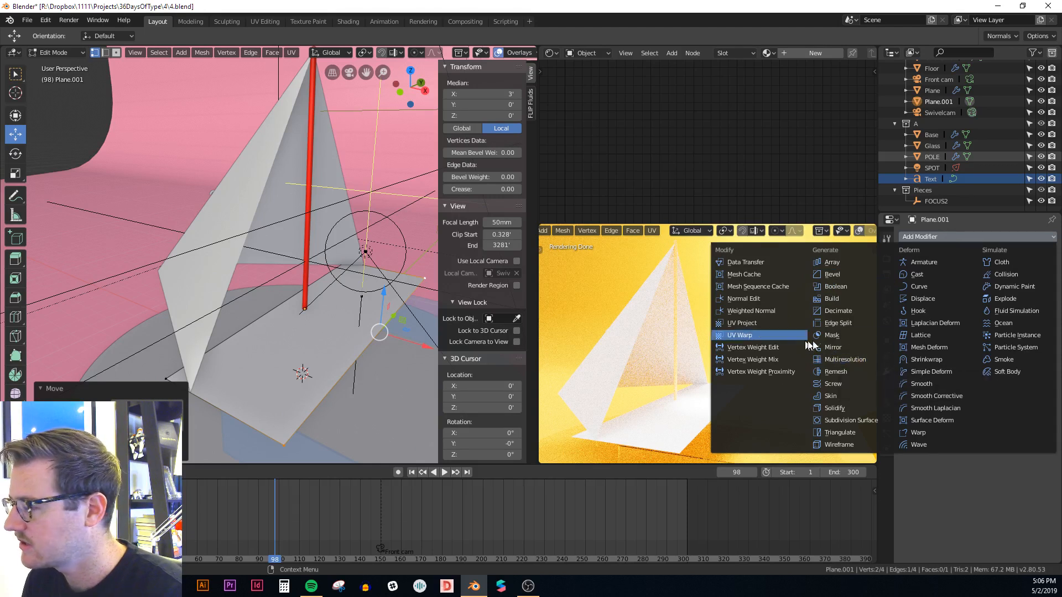
pyautogui.click(842, 408)
pyautogui.moveTo(310, 237)
pyautogui.mouseDown(button='middle')
pyautogui.moveTo(324, 224)
pyautogui.moveTo(325, 239)
pyautogui.mouseUp(button='middle')
pyautogui.scroll(1, 325, 239)
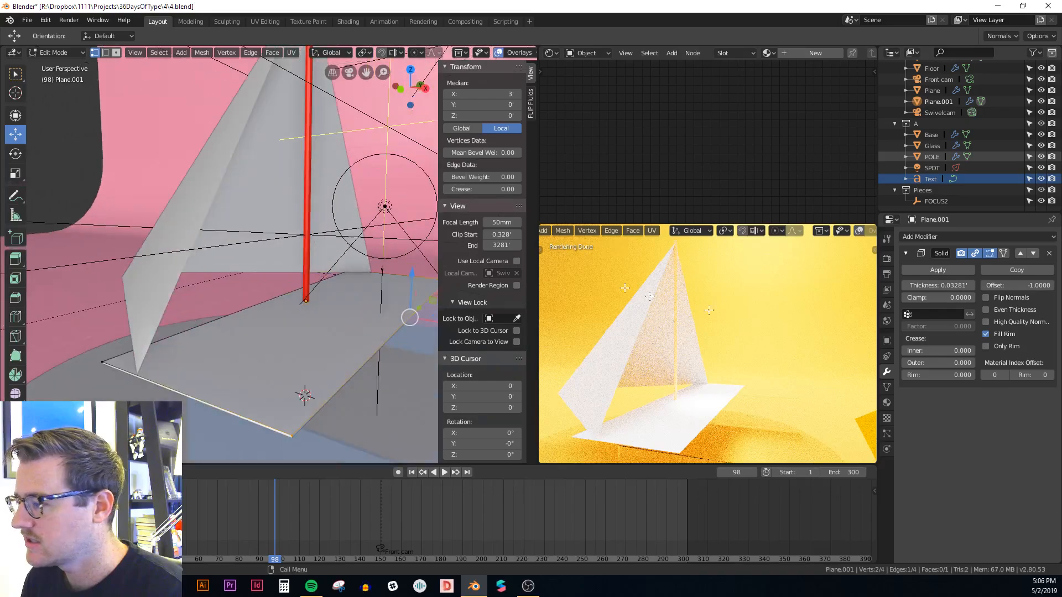
pyautogui.moveTo(957, 286); pyautogui.dragTo(982, 286)
pyautogui.click(940, 286)
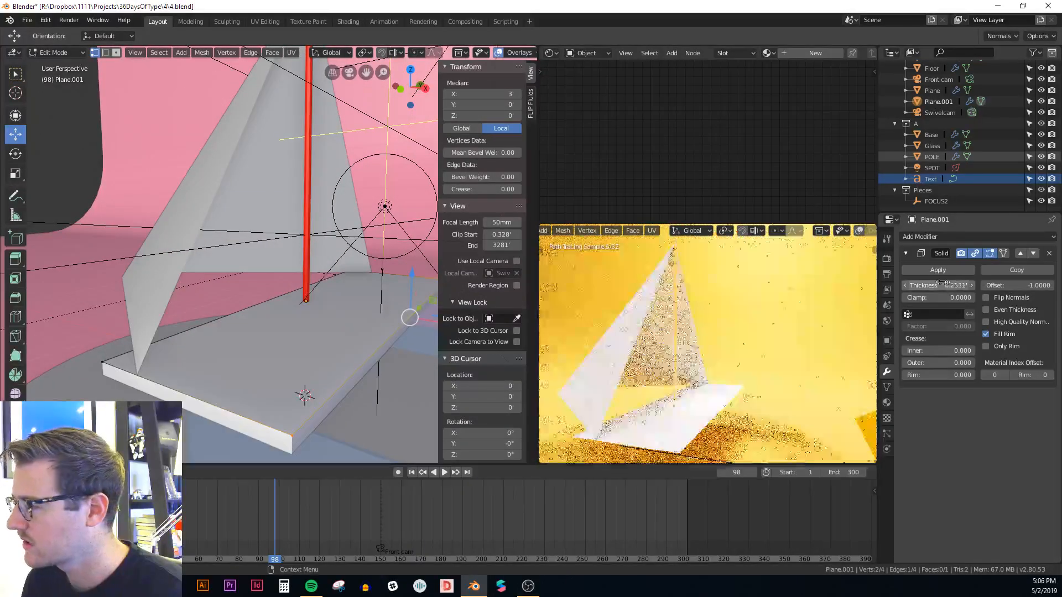
pyautogui.press('BackSpace')
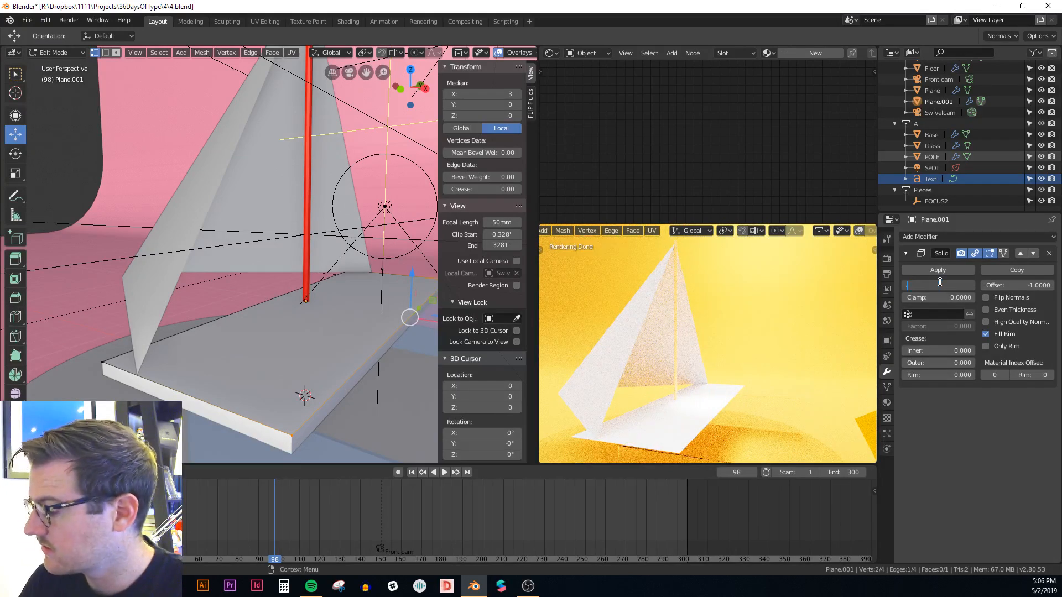
pyautogui.write('.25')
pyautogui.press('Return')
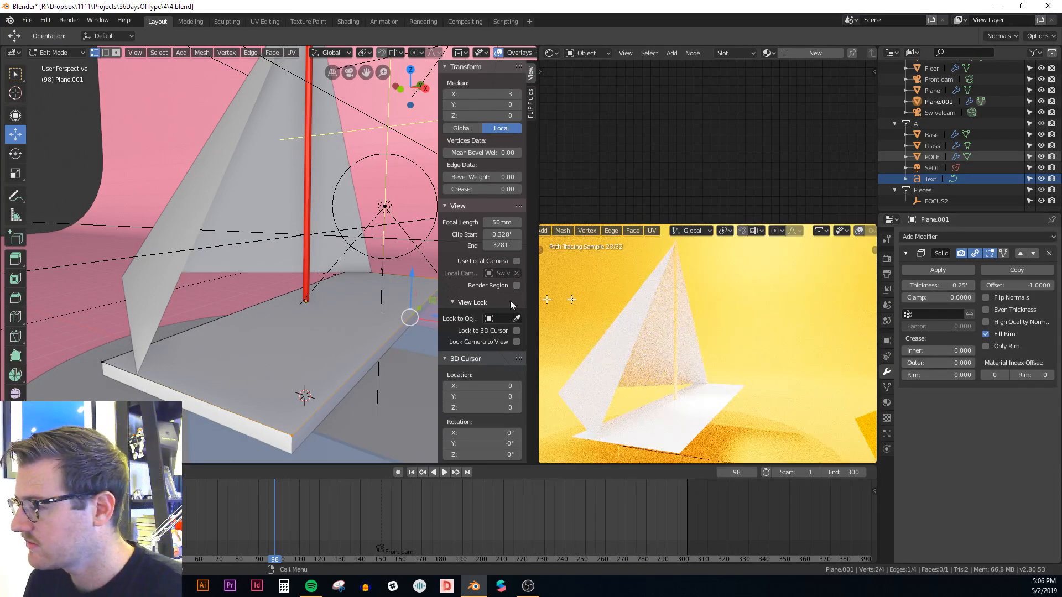
pyautogui.press('Tab')
# Step: Examine the sail and the thickened platform from several angles and through the camera in both viewports
pyautogui.scroll(-5, 312, 304)
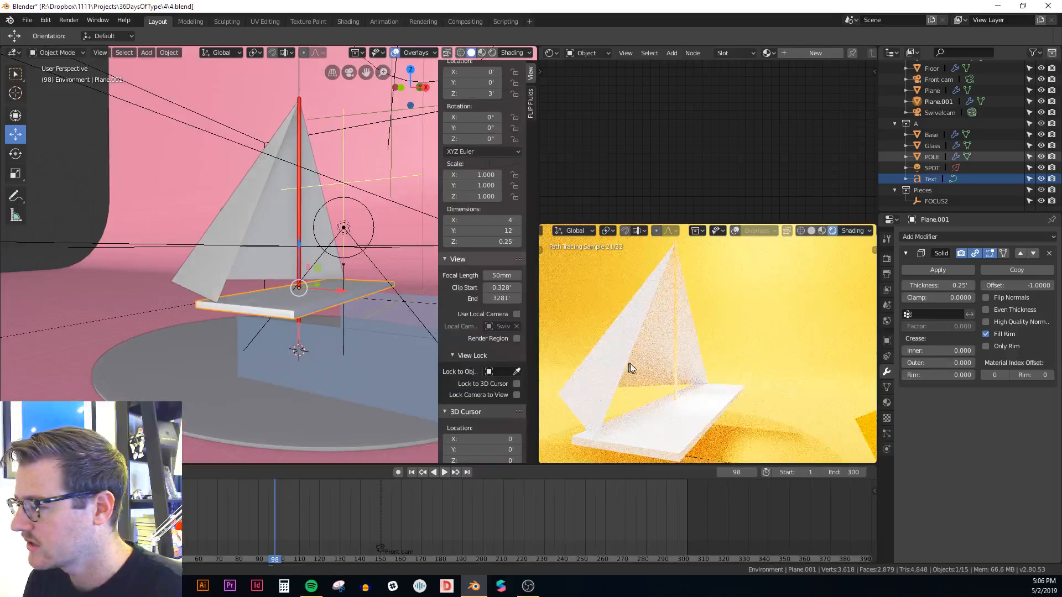
pyautogui.scroll(-5, 643, 364)
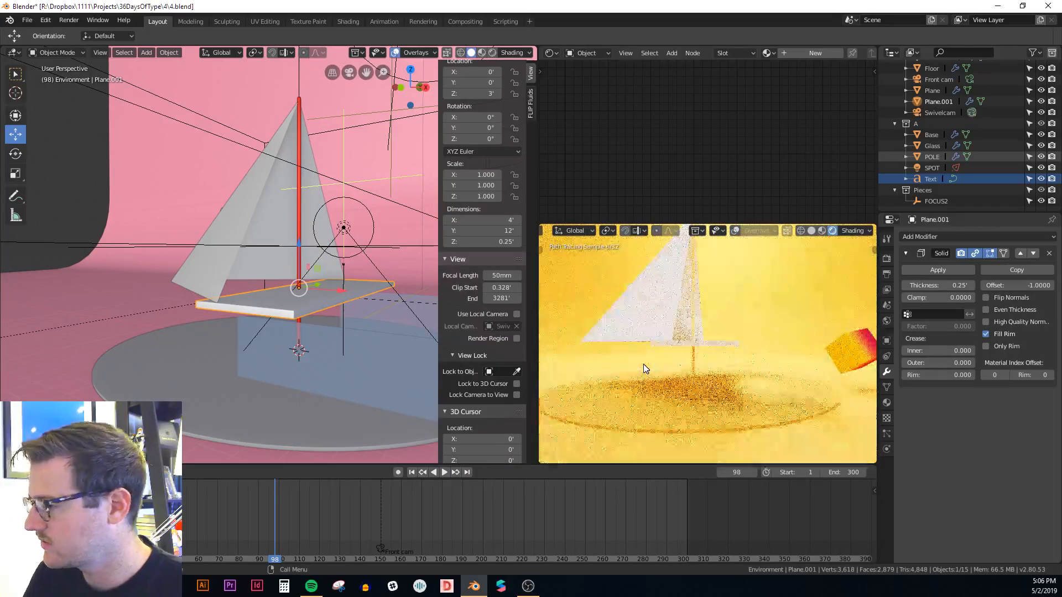
pyautogui.moveTo(685, 344); pyautogui.dragTo(651, 366, button='middle')
pyautogui.moveTo(343, 273); pyautogui.dragTo(349, 324, button='middle')
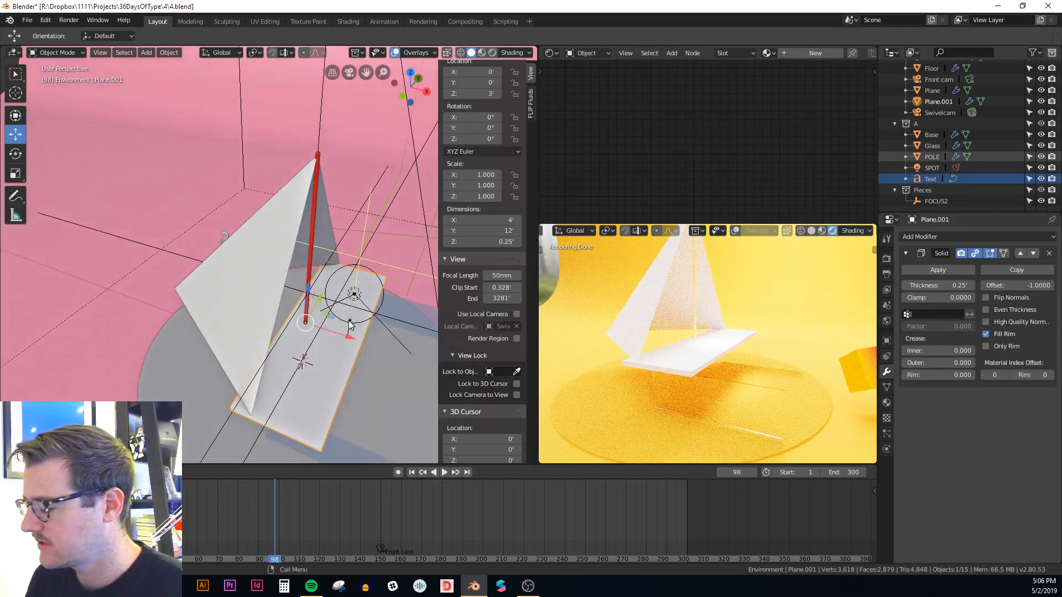
pyautogui.press('KP_0')
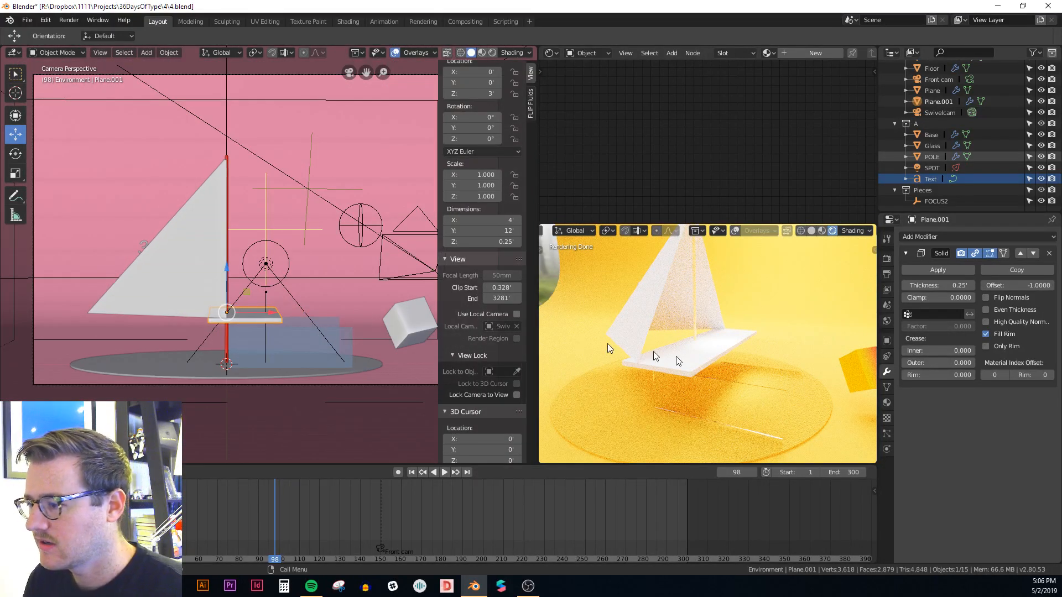
pyautogui.press('KP_0')
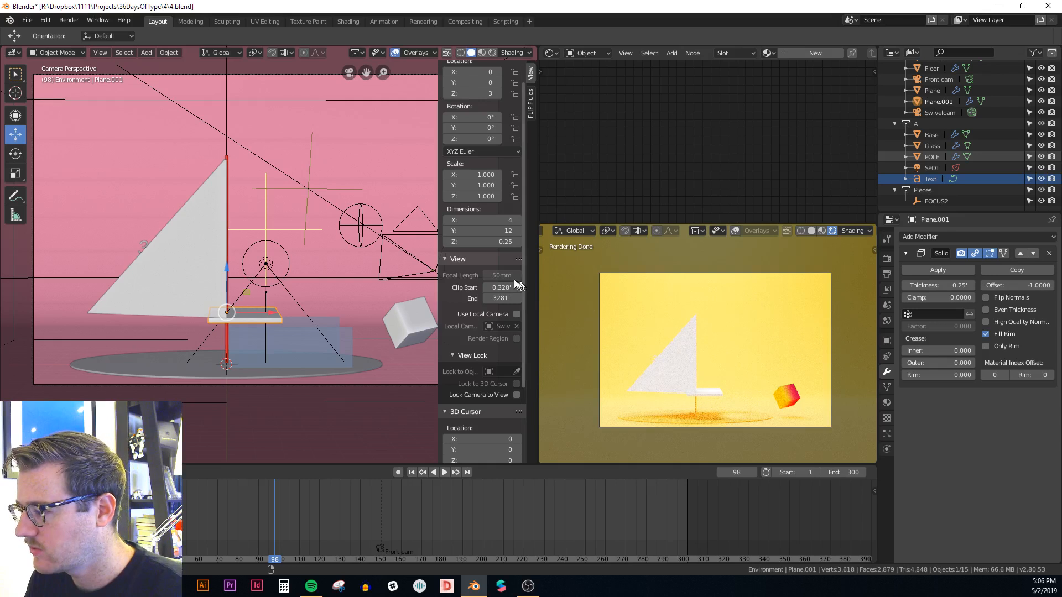
pyautogui.scroll(5, 387, 293)
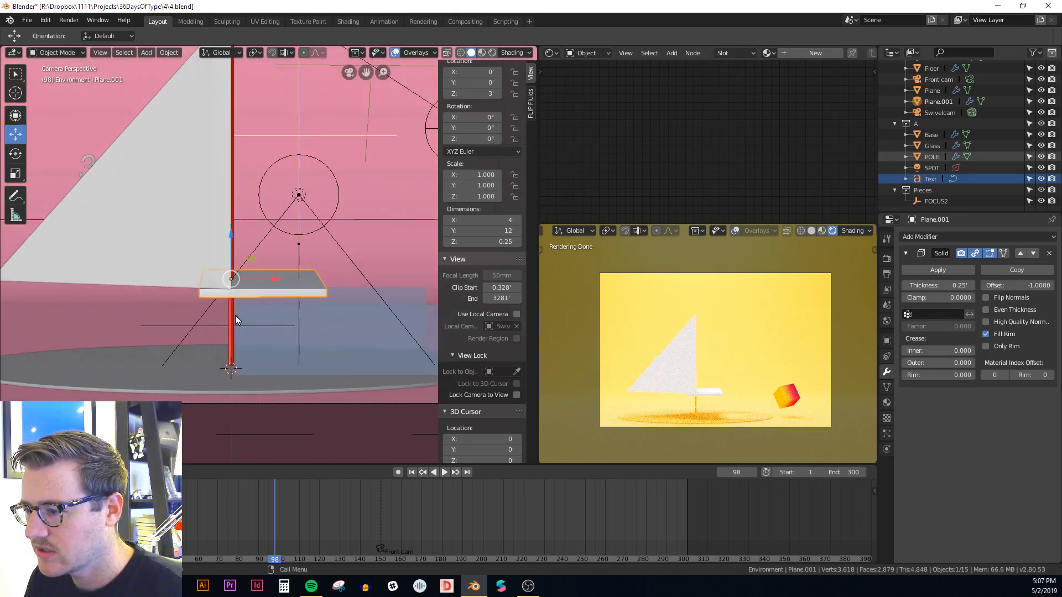
# Step: Move the pole, the sail and the platform together 3' along X
pyautogui.scroll(-3, 234, 326)
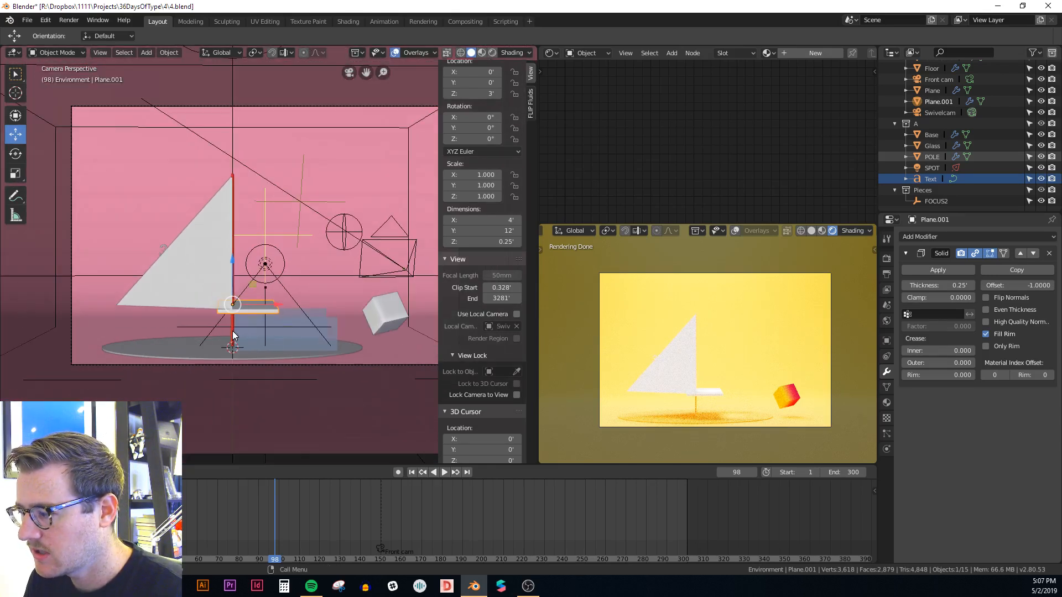
pyautogui.scroll(2, 232, 331)
pyautogui.click(232, 331)
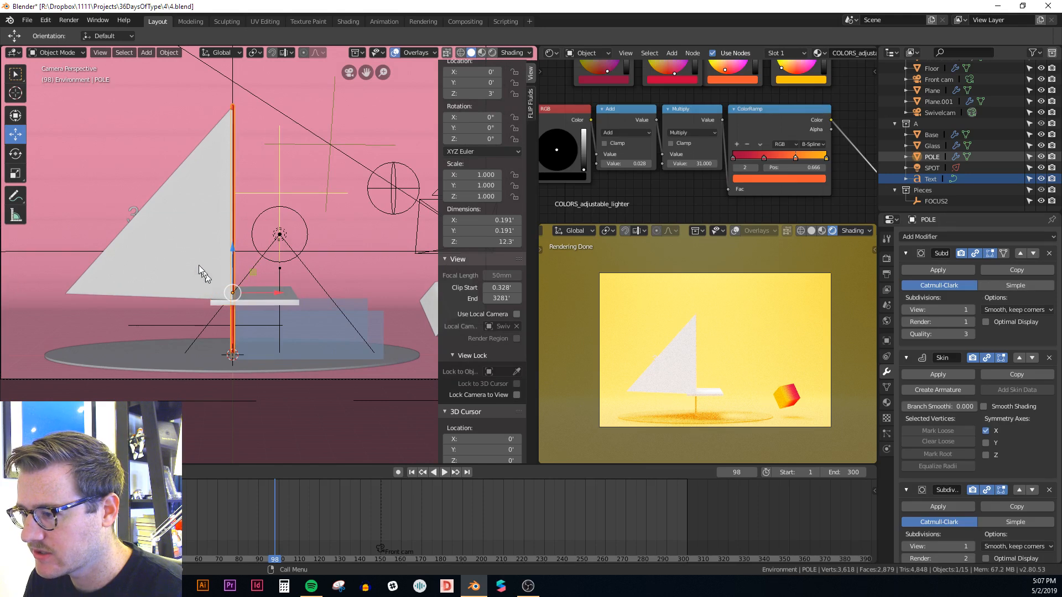
pyautogui.click(191, 255)
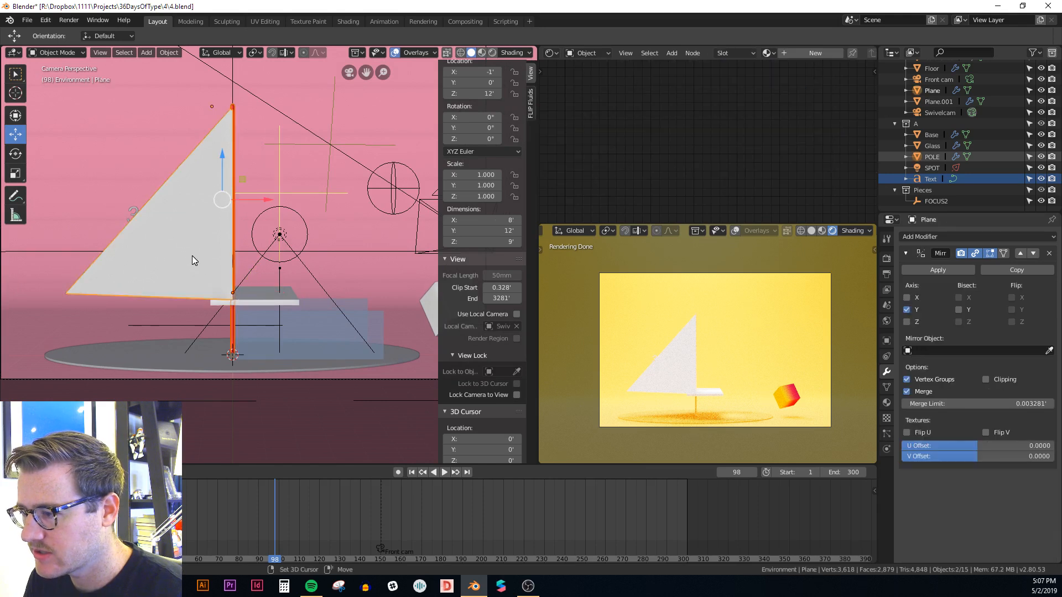
pyautogui.click(256, 305)
pyautogui.scroll(-3, 257, 303)
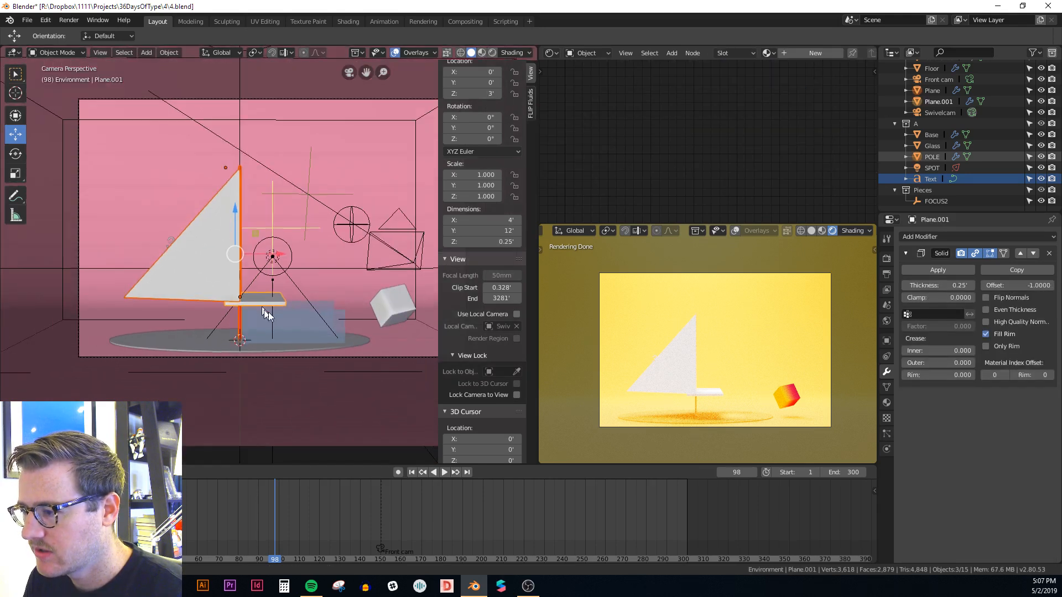
pyautogui.moveTo(300, 265); pyautogui.dragTo(344, 266)
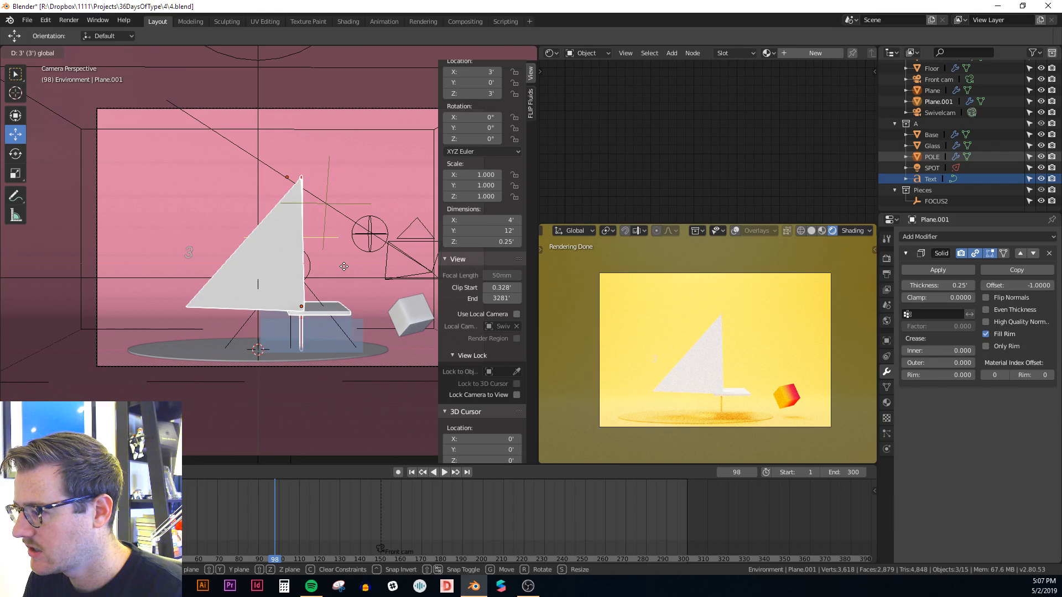
pyautogui.moveTo(344, 267); pyautogui.dragTo(337, 274)
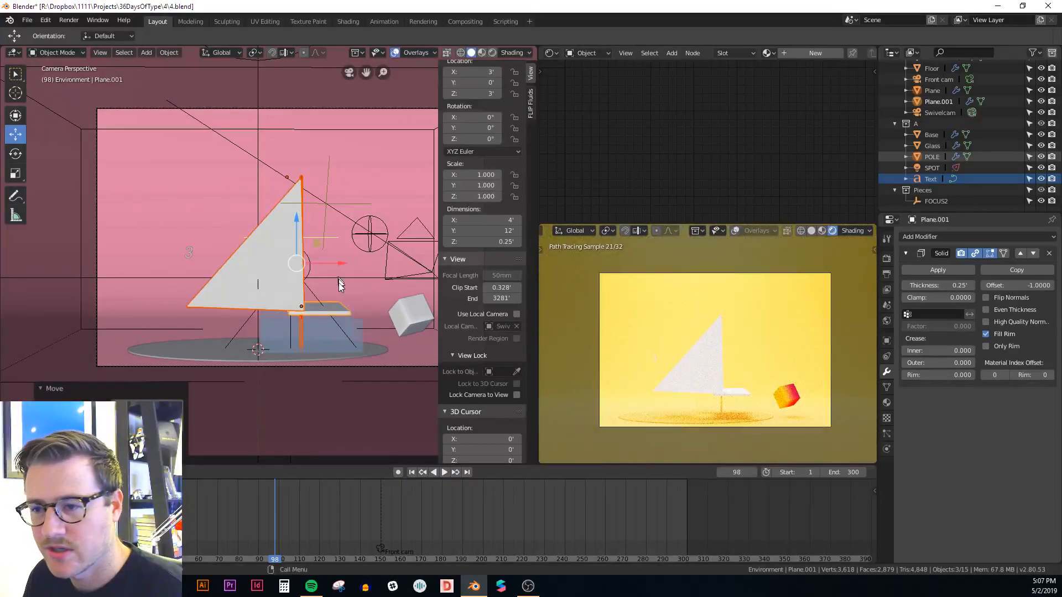
# Step: Narrow the platform to 3' along X by moving its sail-side edge in Edit Mode, and return to Object Mode
pyautogui.moveTo(338, 283); pyautogui.dragTo(261, 309, button='middle')
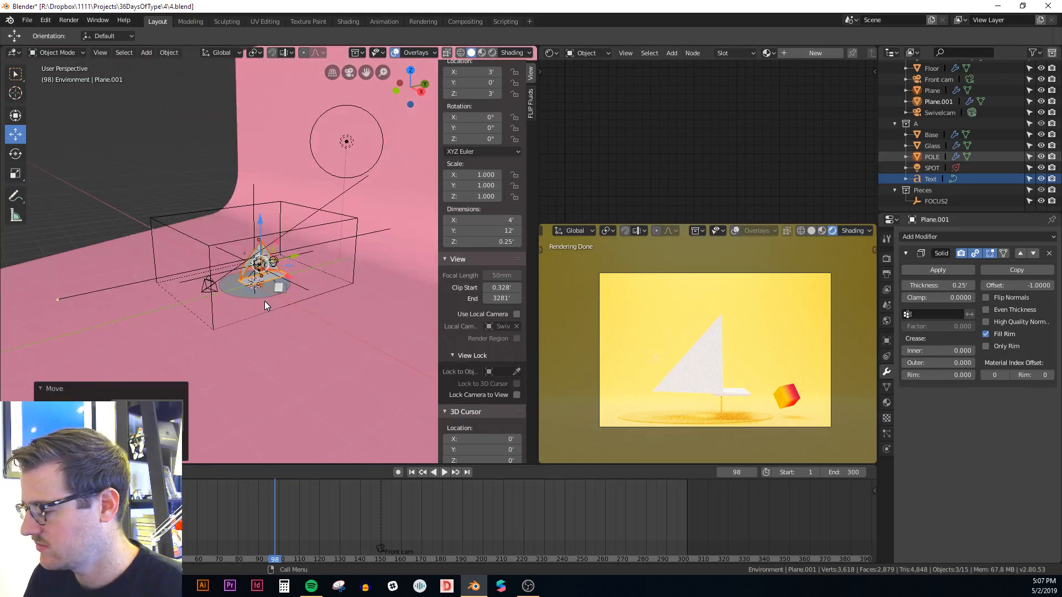
pyautogui.press('KP_Decimal')
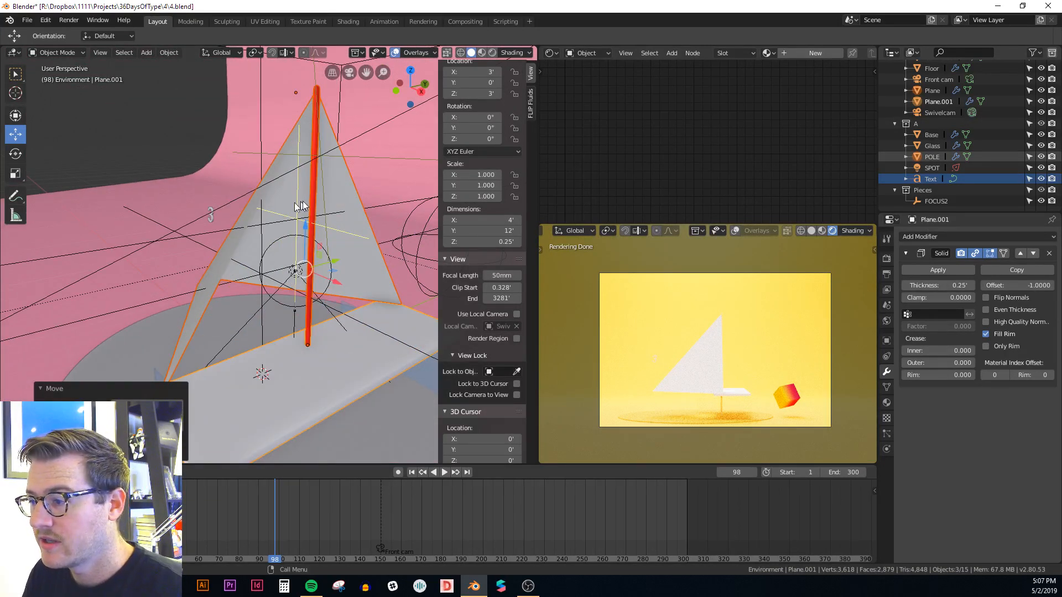
pyautogui.click(363, 214)
pyautogui.moveTo(275, 236); pyautogui.dragTo(298, 331, button='middle')
pyautogui.click(319, 310)
pyautogui.press('Tab')
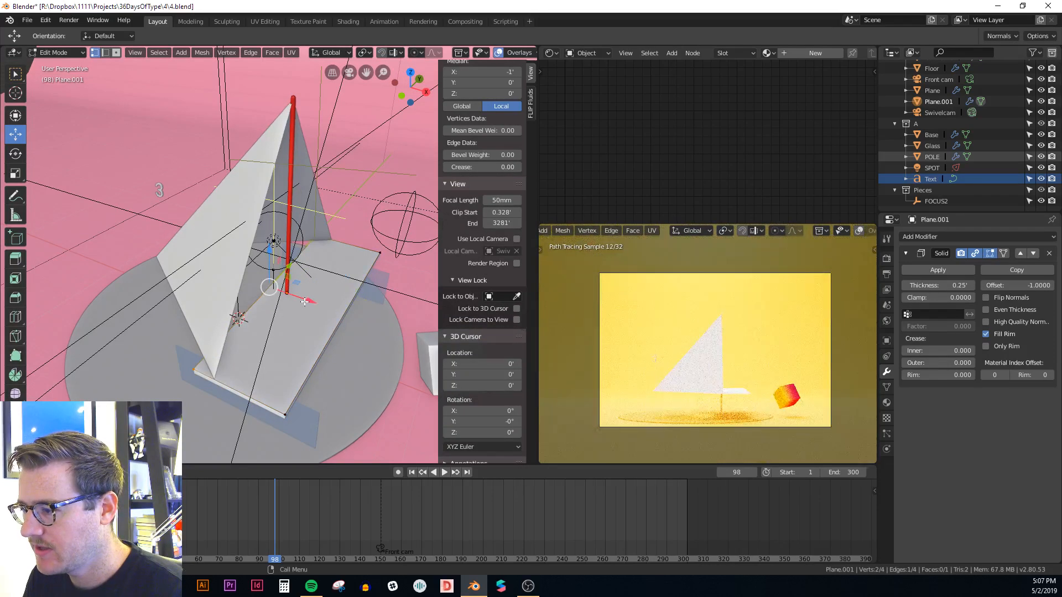
pyautogui.press('g')
pyautogui.press('Escape')
pyautogui.press('Tab')
# Step: Assign the COLORS_adjustable_scratchy material to the platform
pyautogui.moveTo(315, 302); pyautogui.dragTo(384, 276, button='middle')
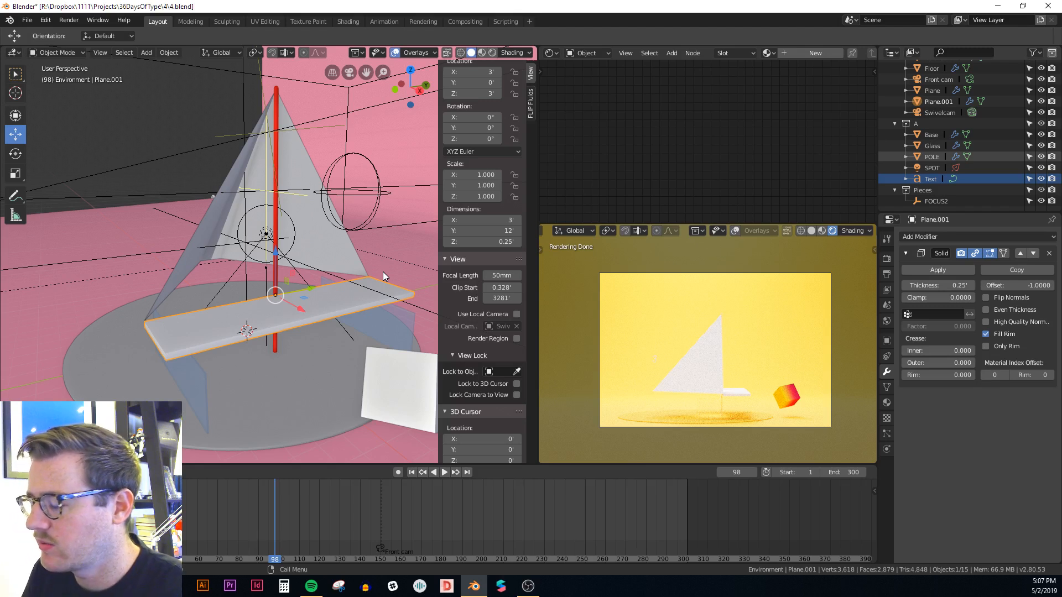
pyautogui.moveTo(383, 271); pyautogui.dragTo(179, 277, button='middle')
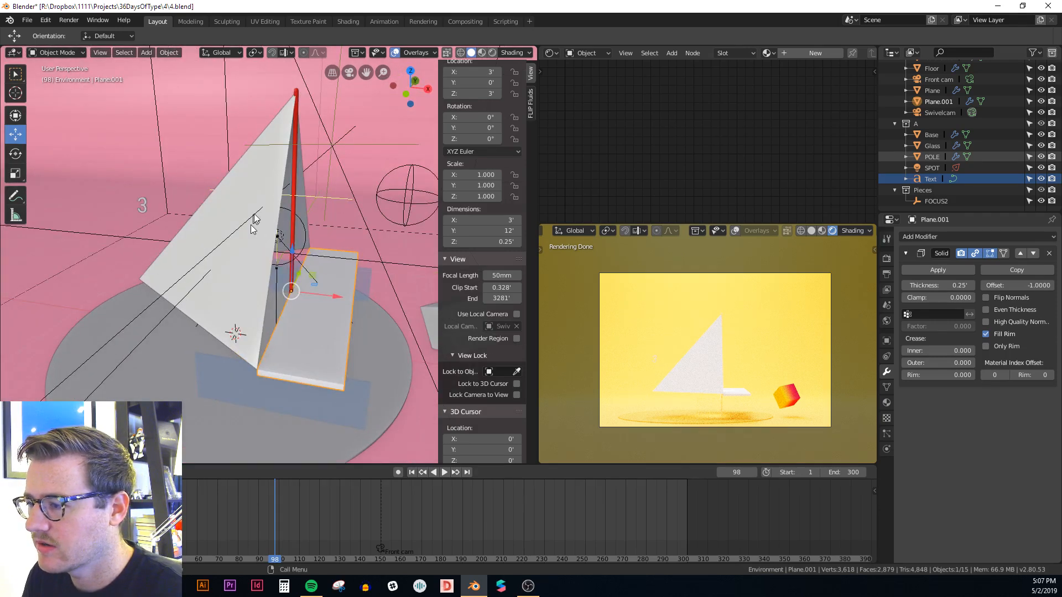
pyautogui.moveTo(260, 350)
pyautogui.mouseDown(button='middle')
pyautogui.moveTo(307, 344)
pyautogui.moveTo(316, 309)
pyautogui.moveTo(202, 306)
pyautogui.moveTo(232, 339)
pyautogui.moveTo(218, 348)
pyautogui.moveTo(275, 338)
pyautogui.mouseUp(button='middle')
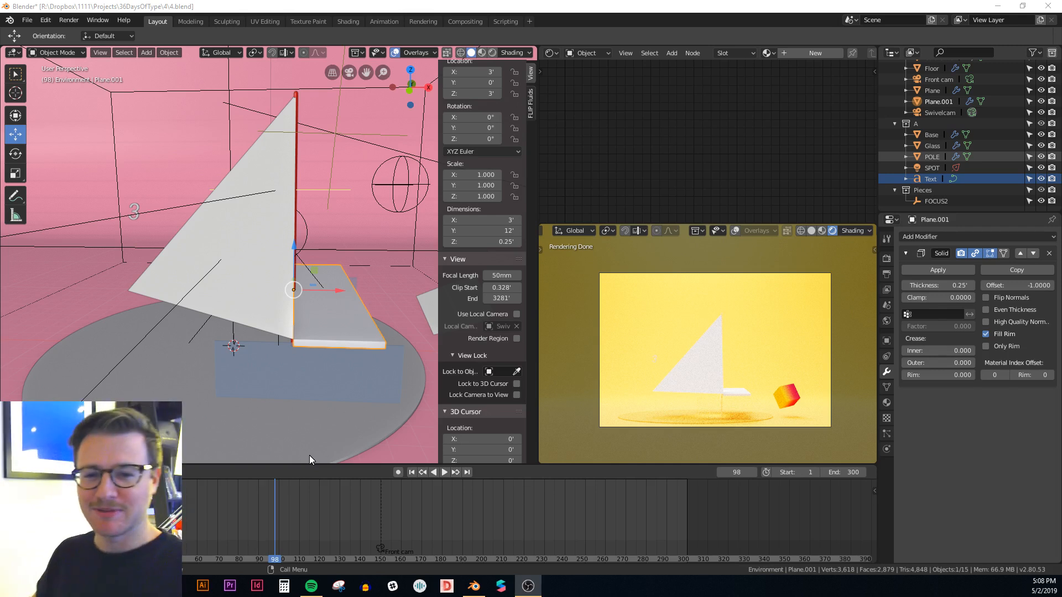
pyautogui.moveTo(331, 350); pyautogui.dragTo(287, 308, button='middle')
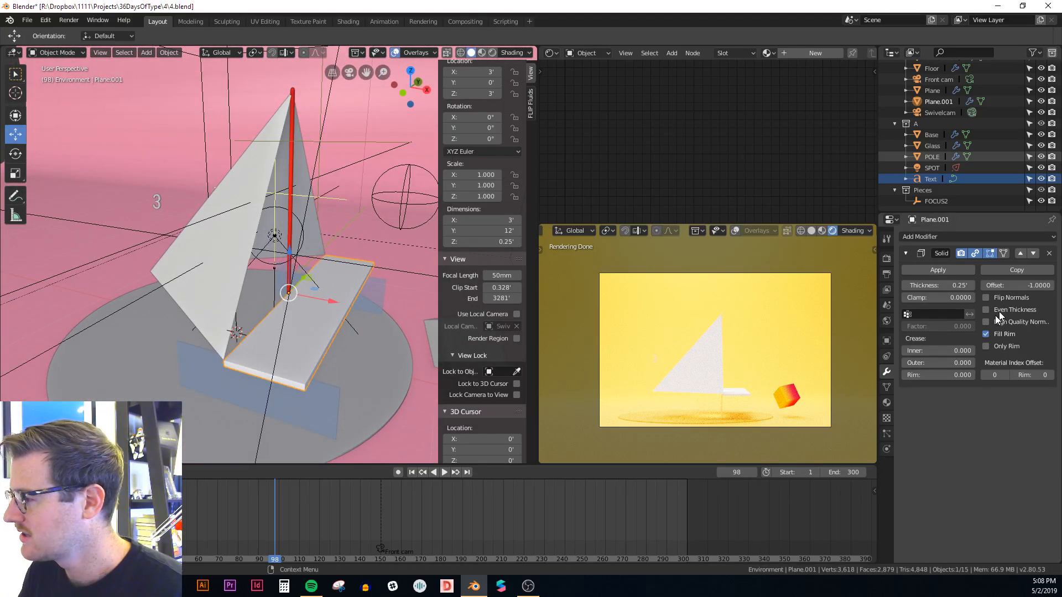
pyautogui.click(886, 403)
pyautogui.click(908, 321)
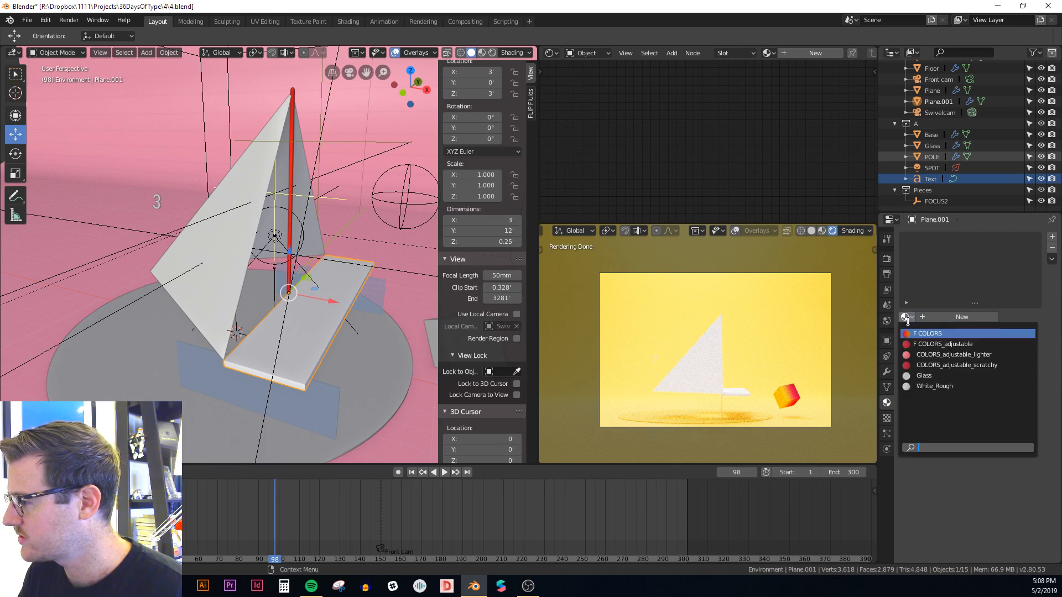
pyautogui.click(925, 365)
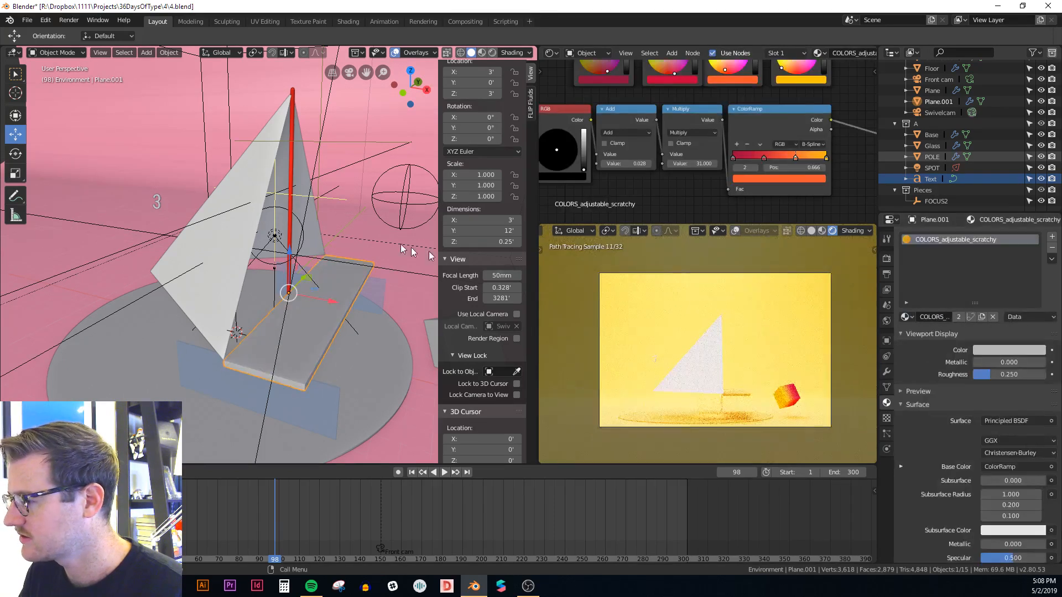
# Step: Assign the COLORS_adjustable material to the sail
pyautogui.click(221, 250)
pyautogui.click(908, 317)
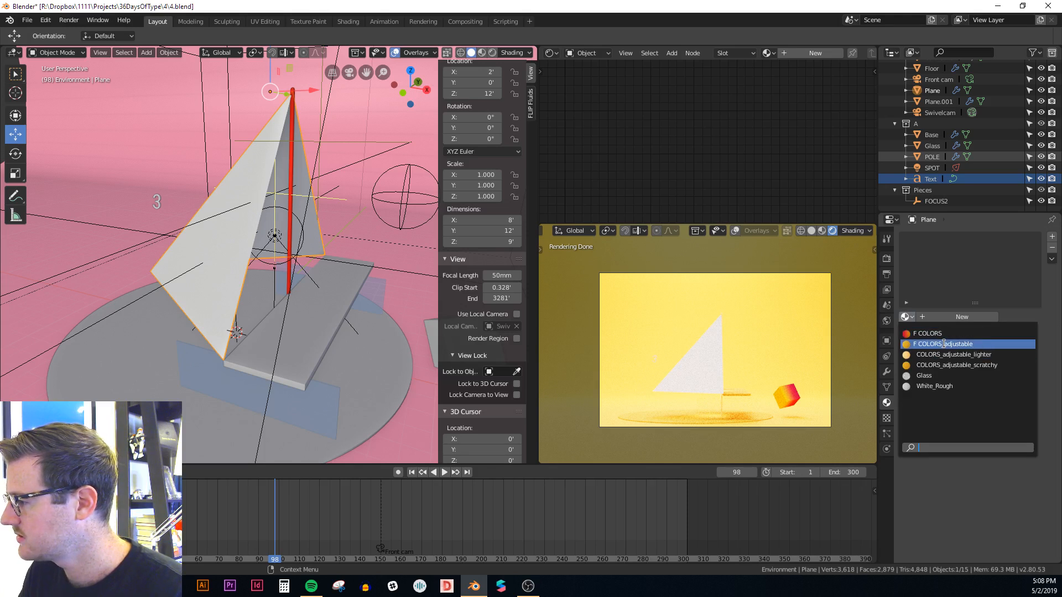
pyautogui.click(944, 343)
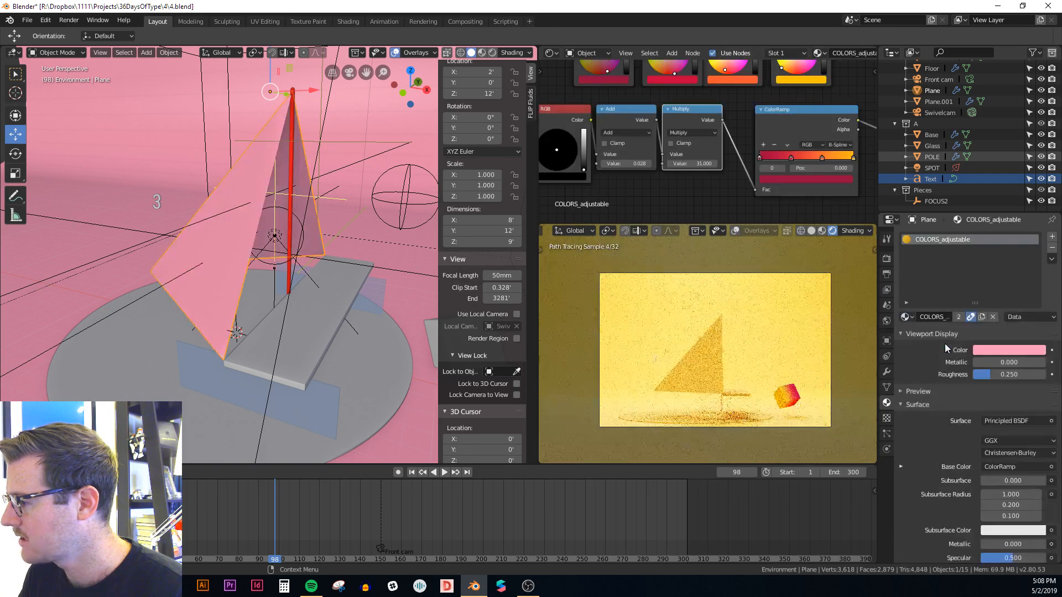
# Step: Knife-cut the sail's face in Edit Mode from its bottom outer vertex to the pole-side edge just below the peak
pyautogui.moveTo(308, 247); pyautogui.dragTo(347, 181, button='middle')
pyautogui.press('Tab')
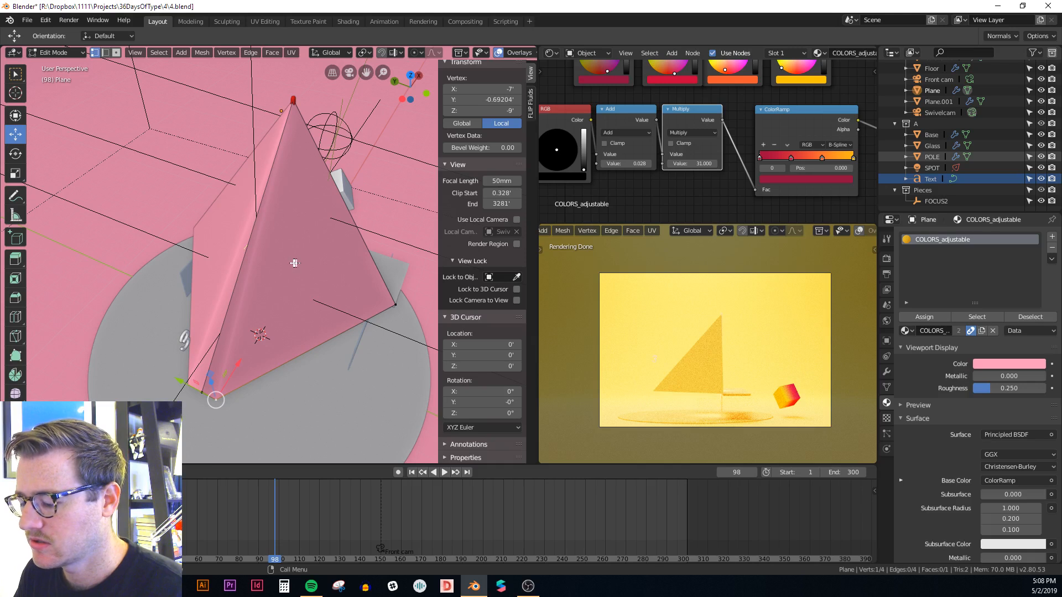
pyautogui.press('k')
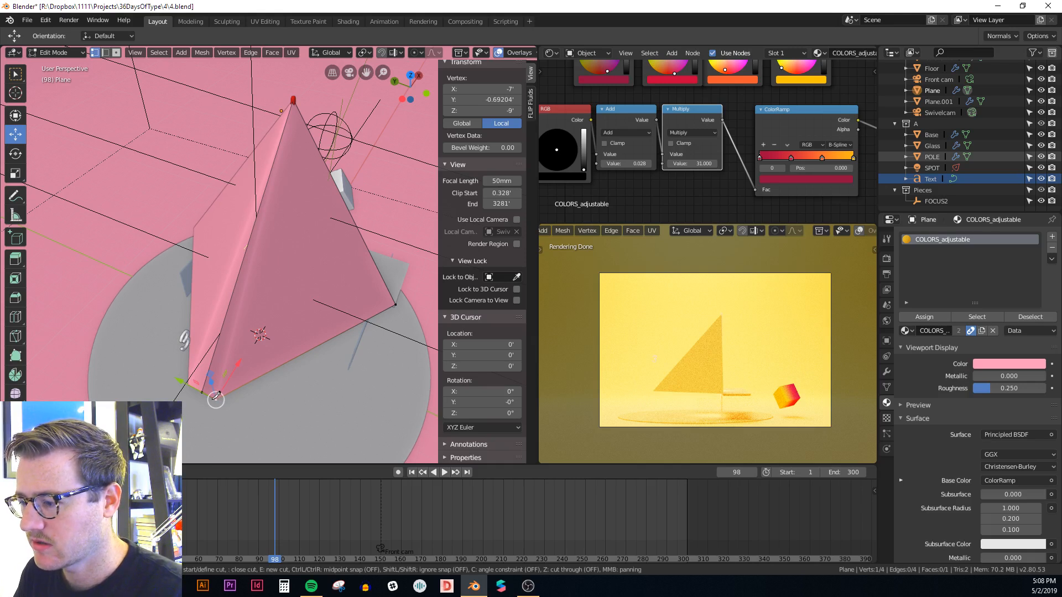
pyautogui.click(216, 398)
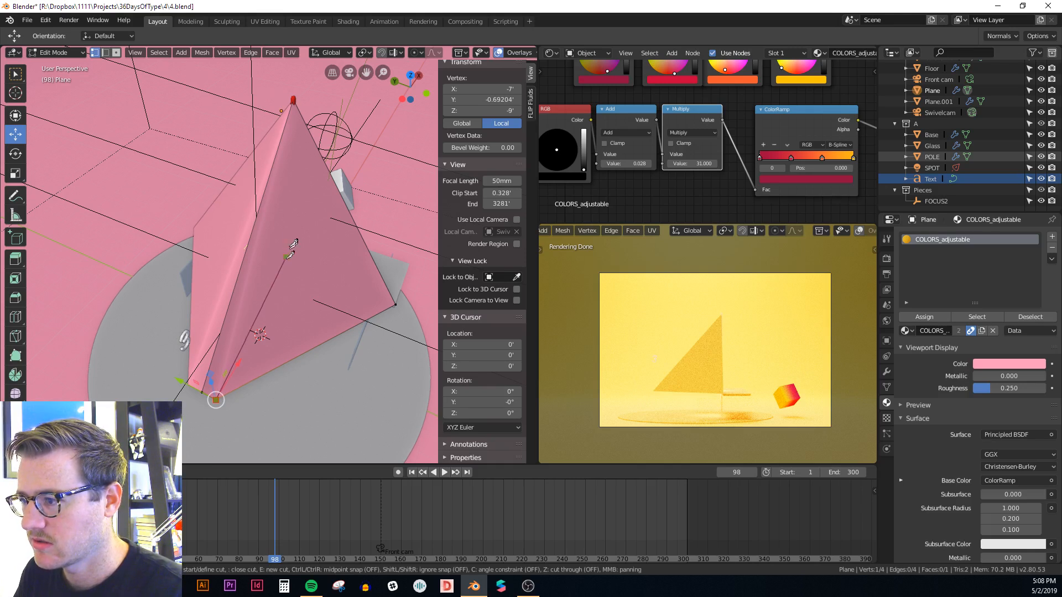
pyautogui.click(309, 127)
pyautogui.press('Return')
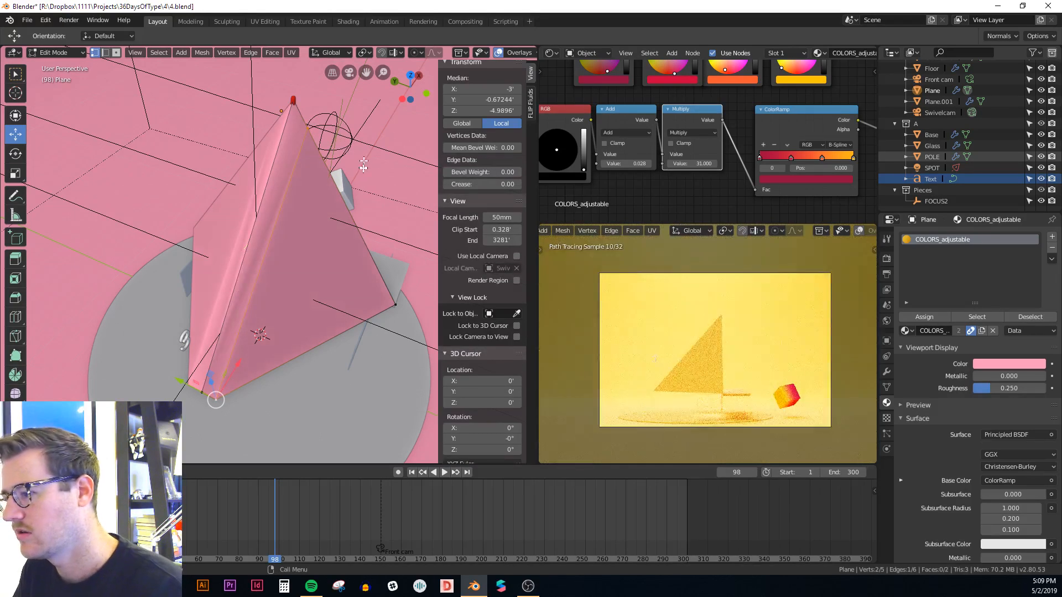
# Step: Level the sail's peak vertex with the new cut vertex by scaling both to 0 along Z
pyautogui.moveTo(319, 259); pyautogui.dragTo(337, 196, button='middle')
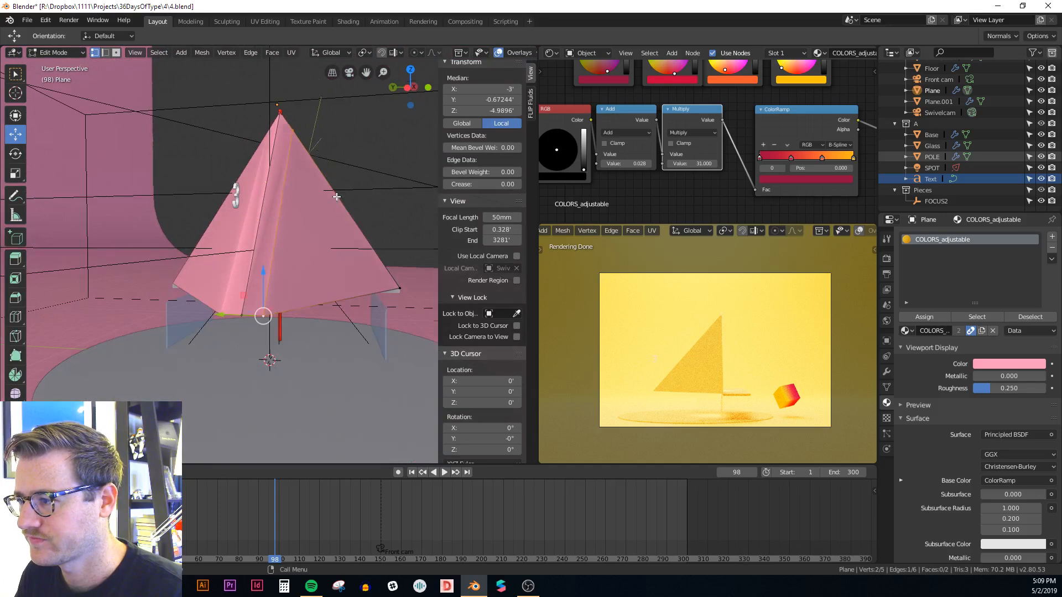
pyautogui.click(295, 131)
pyautogui.scroll(3, 284, 108)
pyautogui.keyDown('shift'); pyautogui.click(277, 117); pyautogui.keyUp('shift')
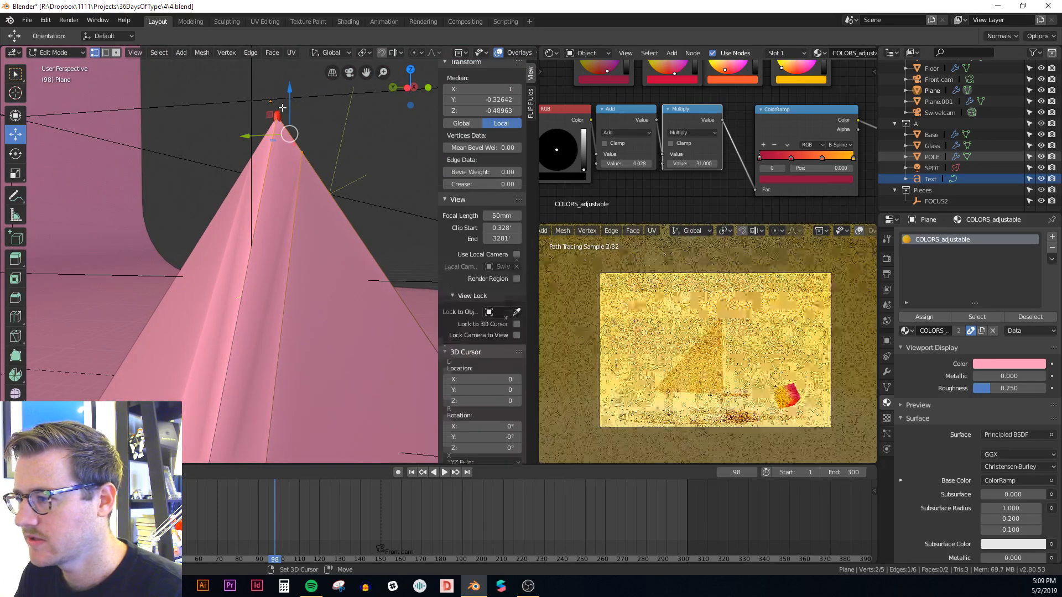
pyautogui.press('s')
pyautogui.press('z')
pyautogui.press('0')
pyautogui.press('Return')
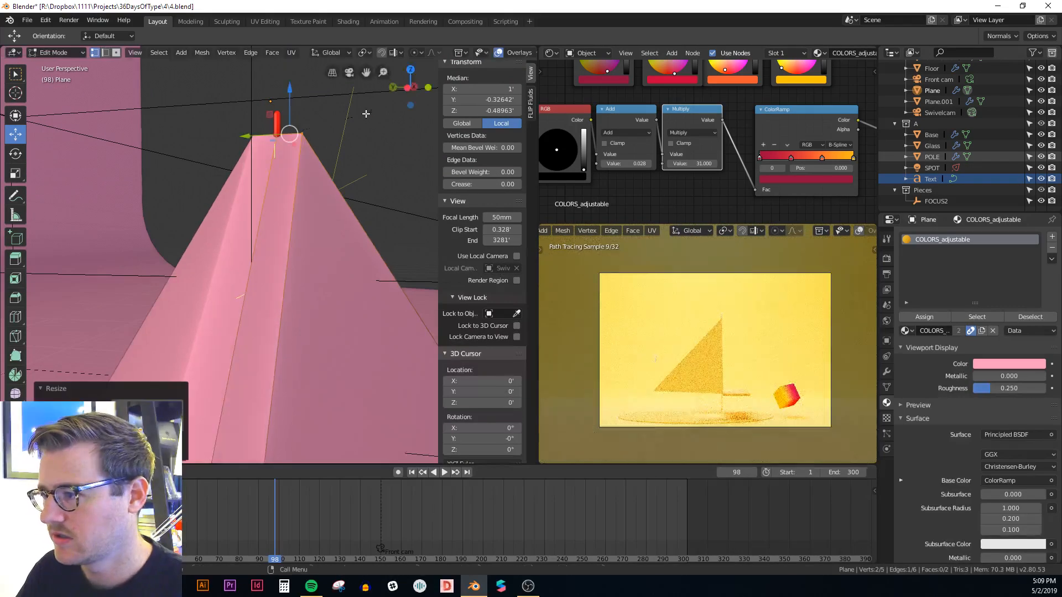
# Step: Separate the narrow central face of the sail into its own object and select it in Object Mode
pyautogui.scroll(-3, 365, 115)
pyautogui.scroll(-4, 358, 185)
pyautogui.moveTo(359, 187); pyautogui.dragTo(319, 182, button='middle')
pyautogui.press('Tab')
pyautogui.moveTo(220, 304); pyautogui.dragTo(332, 261, button='middle')
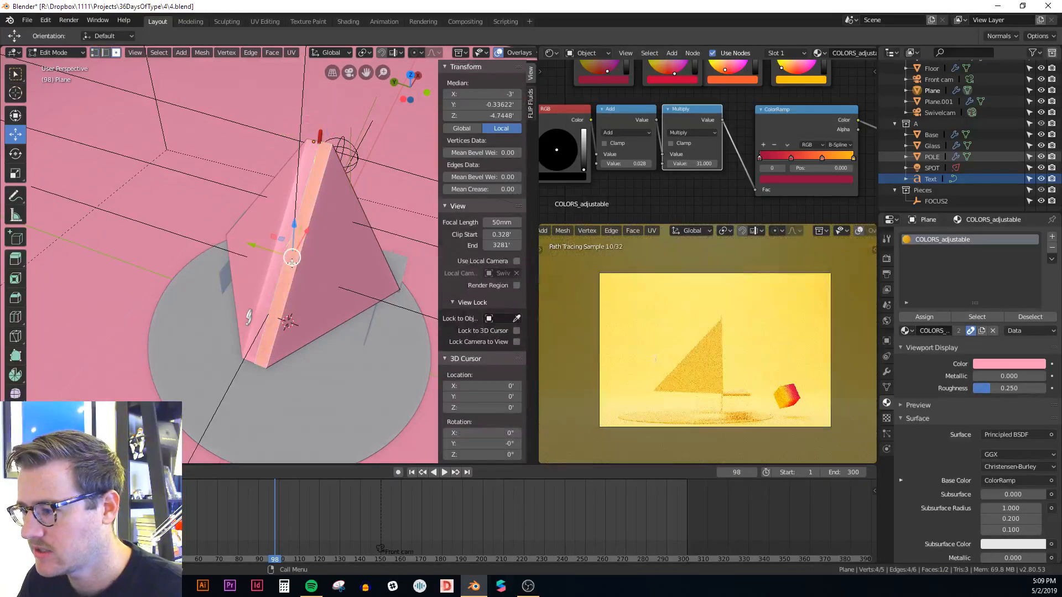
pyautogui.press('x')
pyautogui.click(292, 263)
pyautogui.press('Tab')
pyautogui.click(289, 266)
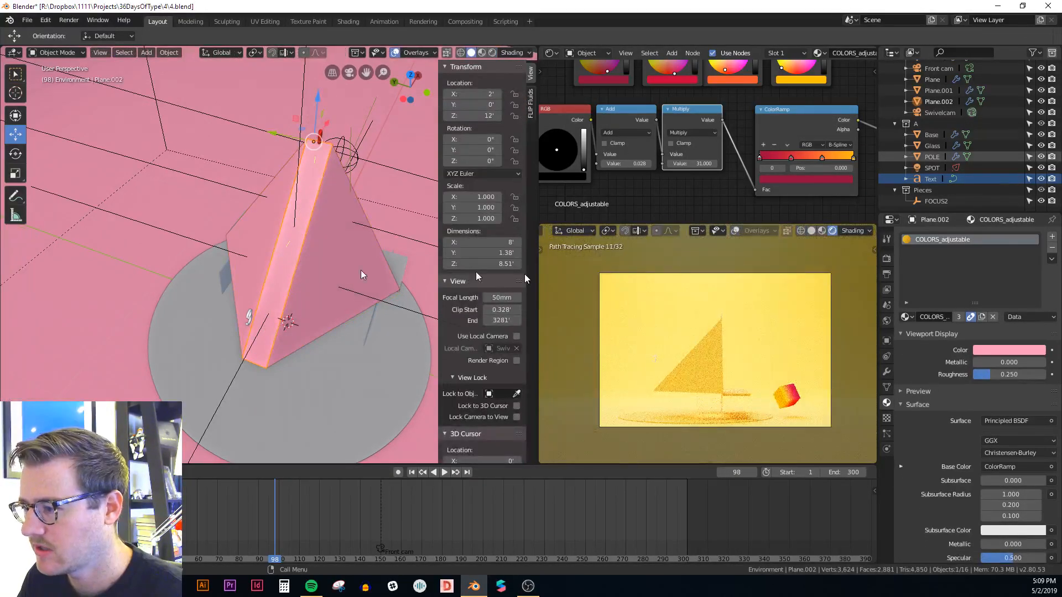
# Step: Add a Solidify modifier with a thickness of 0.5' to the sail's separated central strip
pyautogui.click(886, 373)
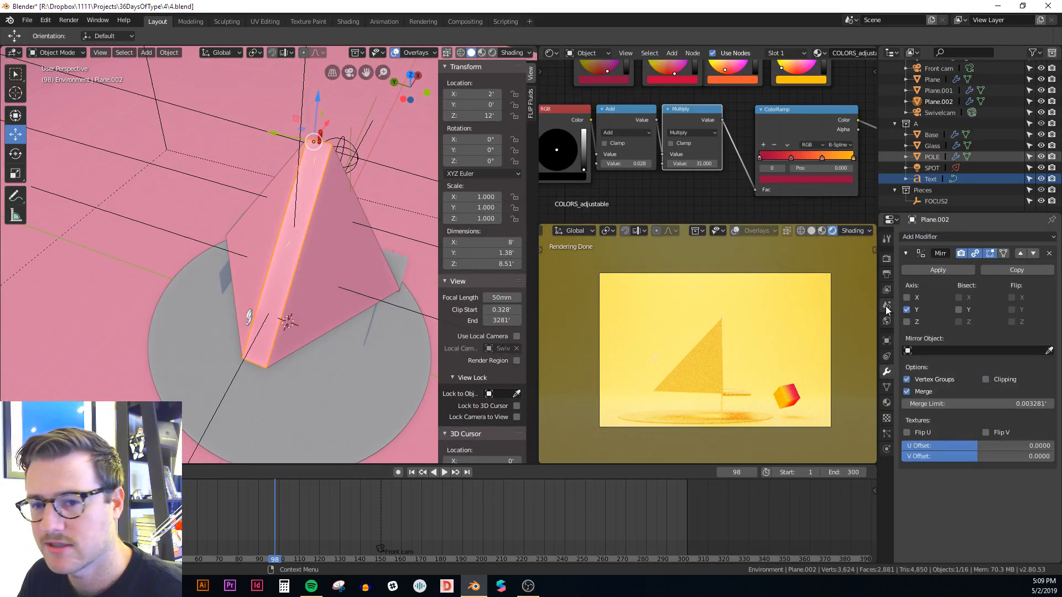
pyautogui.click(967, 237)
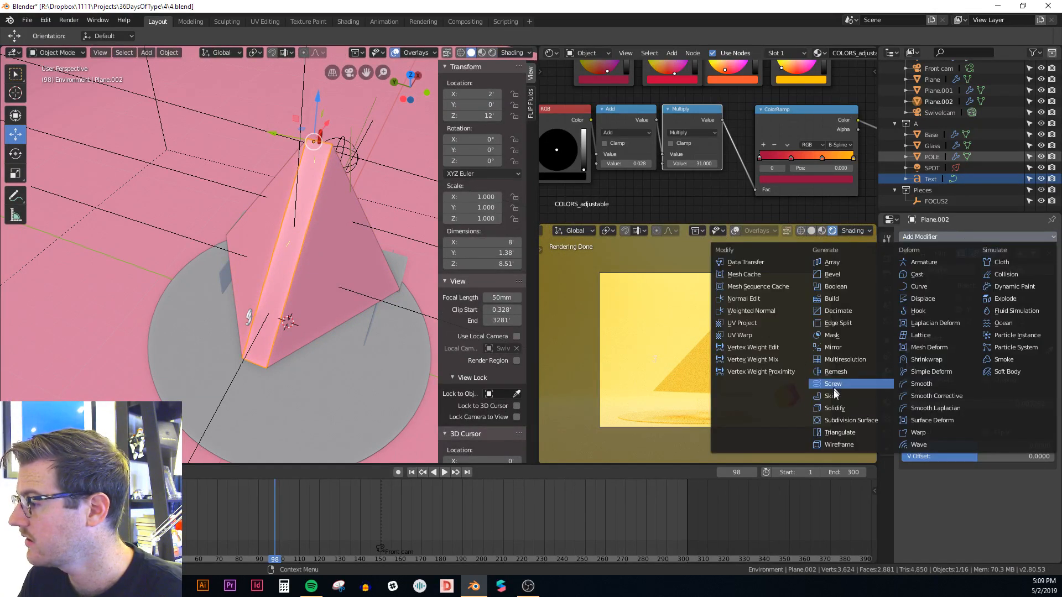
pyautogui.click(840, 410)
pyautogui.moveTo(398, 266); pyautogui.dragTo(271, 217, button='middle')
pyautogui.hotkey('alt', 'z')
pyautogui.scroll(1, 269, 205)
pyautogui.keyDown('shift'); pyautogui.moveTo(265, 174); pyautogui.dragTo(289, 223, button='middle'); pyautogui.keyUp('shift')
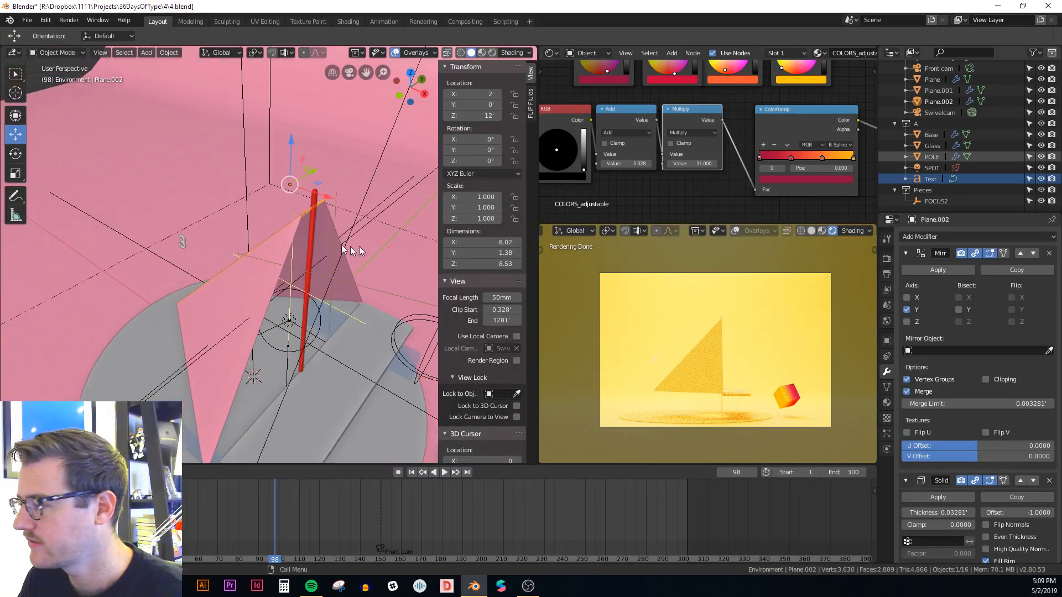
pyautogui.moveTo(935, 509)
pyautogui.mouseDown()
pyautogui.moveTo(979, 509)
pyautogui.moveTo(923, 514)
pyautogui.mouseUp()
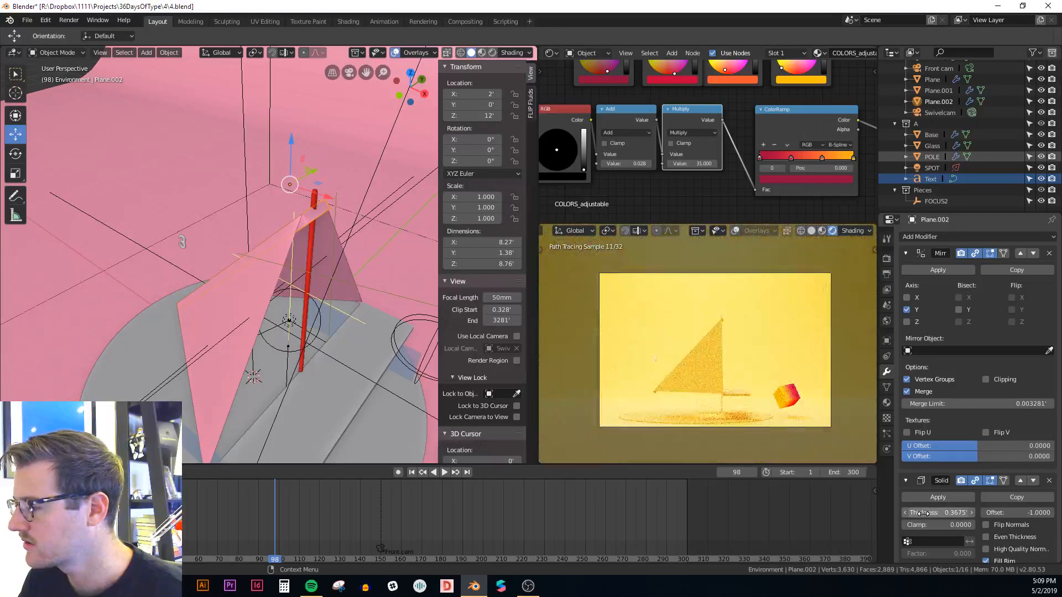
pyautogui.write('0.5')
pyautogui.press('Return')
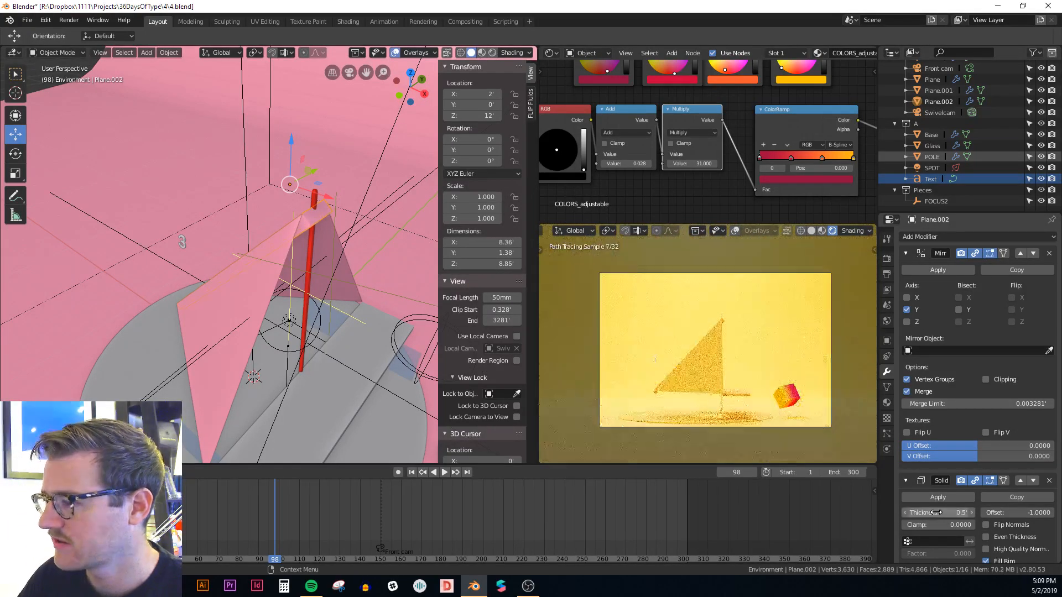
# Step: Thicken the red pole in Edit Mode by scaling its skin radius to about 0.118
pyautogui.moveTo(356, 289)
pyautogui.mouseDown(button='middle')
pyautogui.moveTo(280, 261)
pyautogui.moveTo(121, 253)
pyautogui.moveTo(437, 254)
pyautogui.moveTo(360, 274)
pyautogui.moveTo(290, 260)
pyautogui.moveTo(390, 271)
pyautogui.moveTo(456, 264)
pyautogui.moveTo(347, 279)
pyautogui.mouseUp(button='middle')
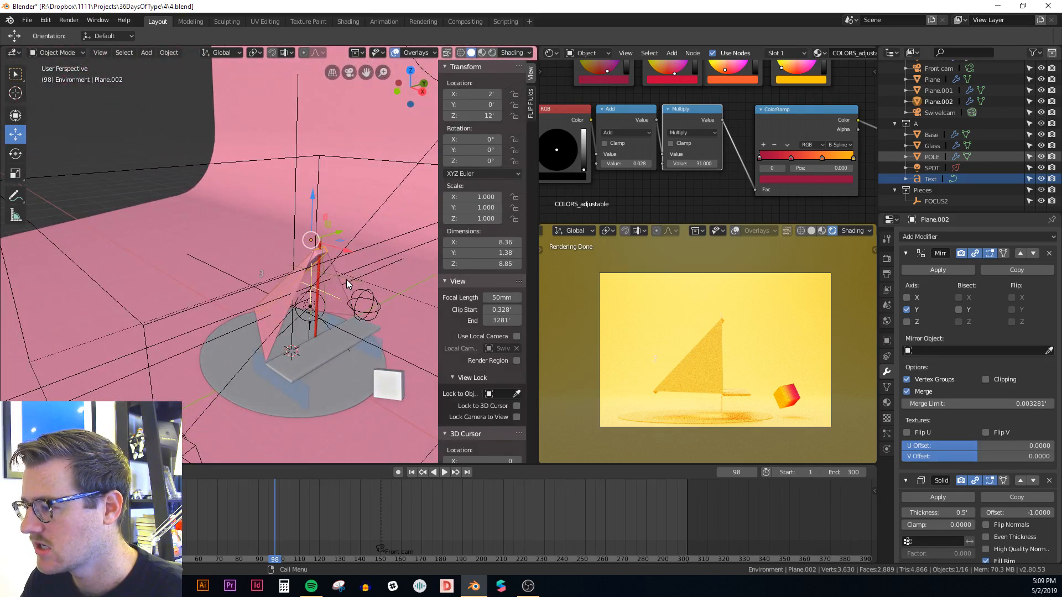
pyautogui.scroll(-2, 346, 280)
pyautogui.moveTo(334, 290); pyautogui.dragTo(297, 243, button='middle')
pyautogui.scroll(5, 332, 265)
pyautogui.scroll(2, 333, 278)
pyautogui.scroll(-6, 333, 278)
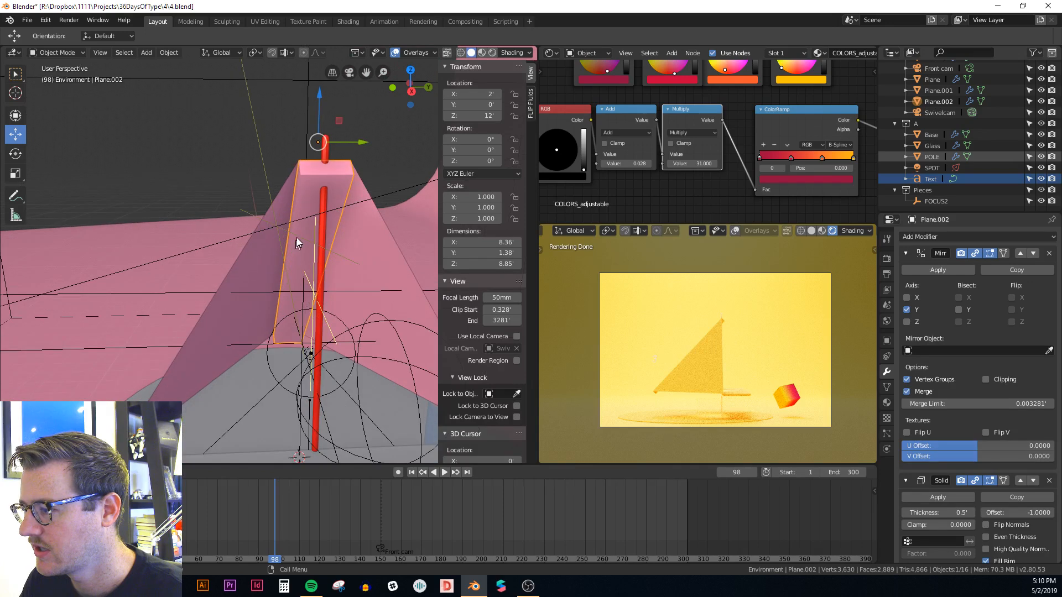
pyautogui.click(327, 246)
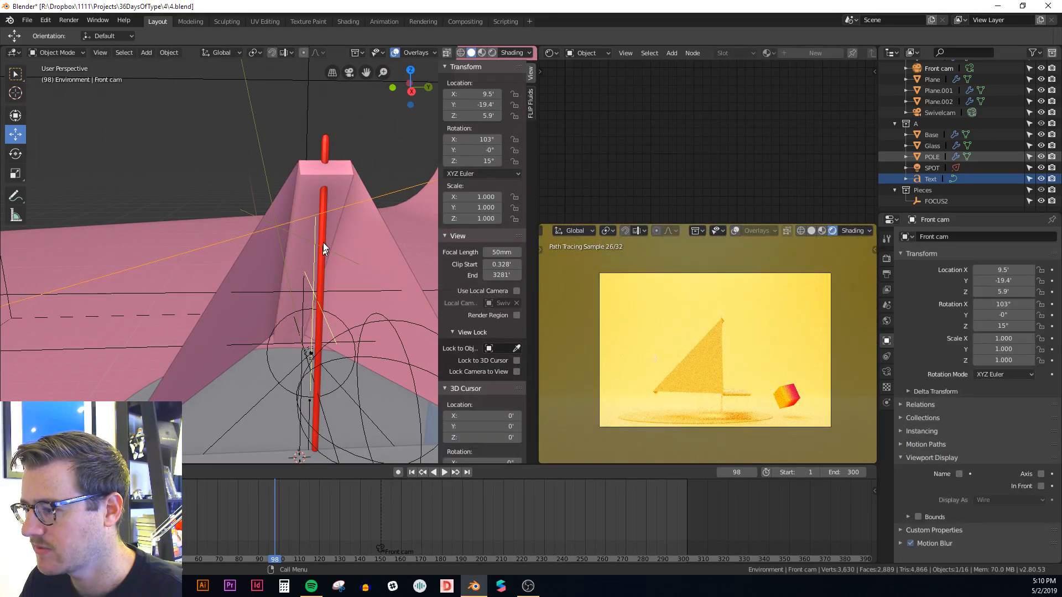
pyautogui.click(326, 148)
pyautogui.press('Tab')
pyautogui.hotkey('ctrl', 'a')
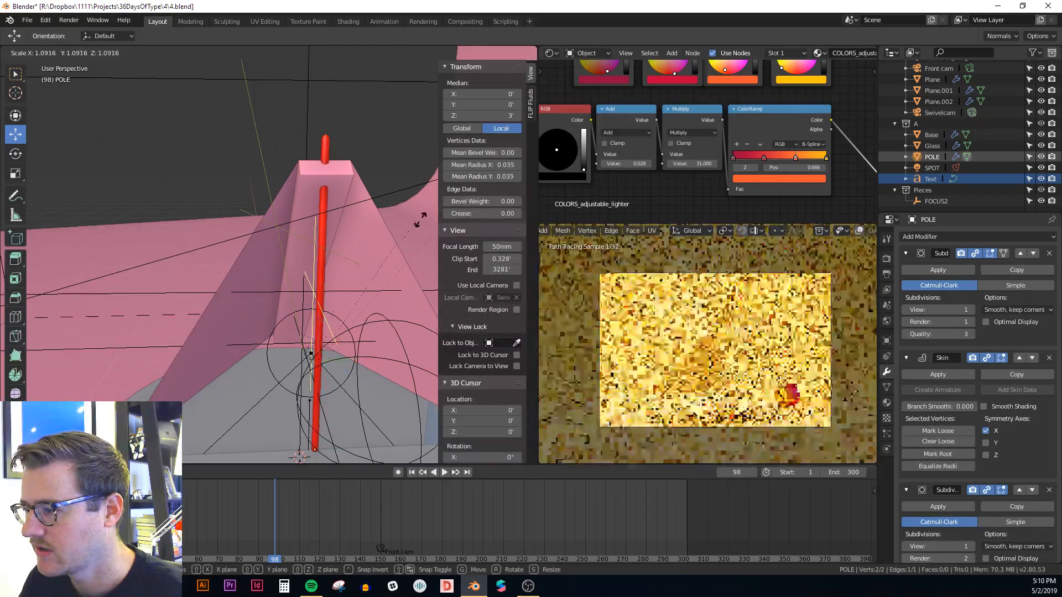
pyautogui.click(370, 276)
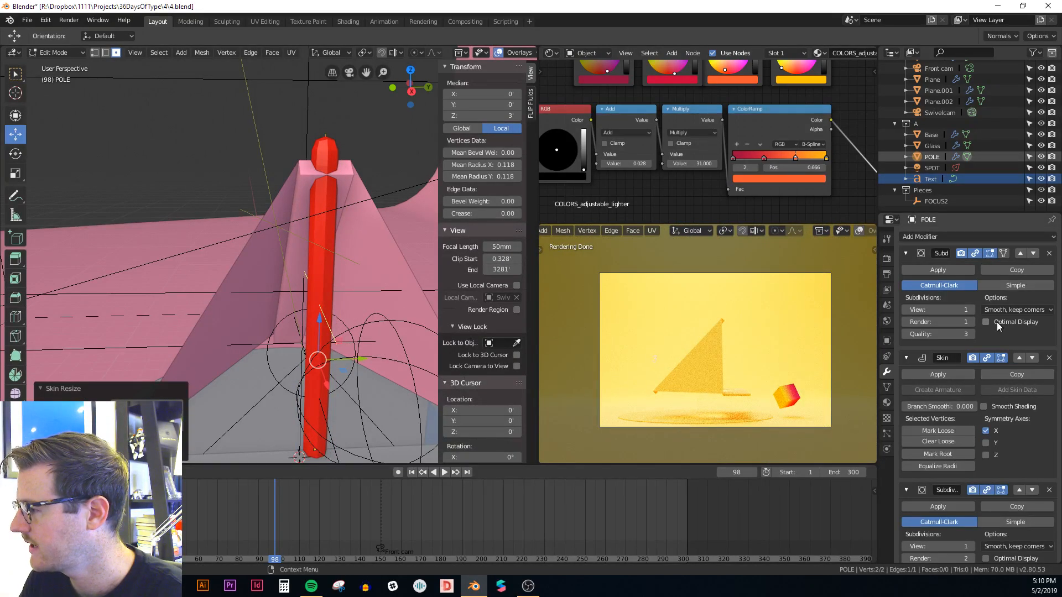
# Step: Remove the first Subdivision modifier, above the Skin modifier, from the pole's modifier stack
pyautogui.scroll(-1, 1001, 359)
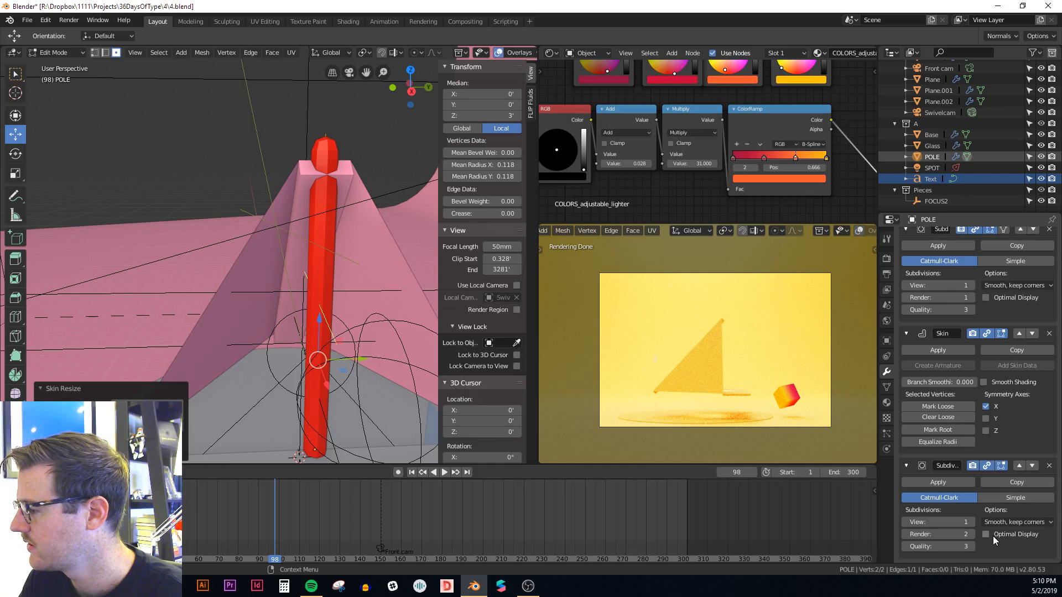
pyautogui.scroll(1, 982, 487)
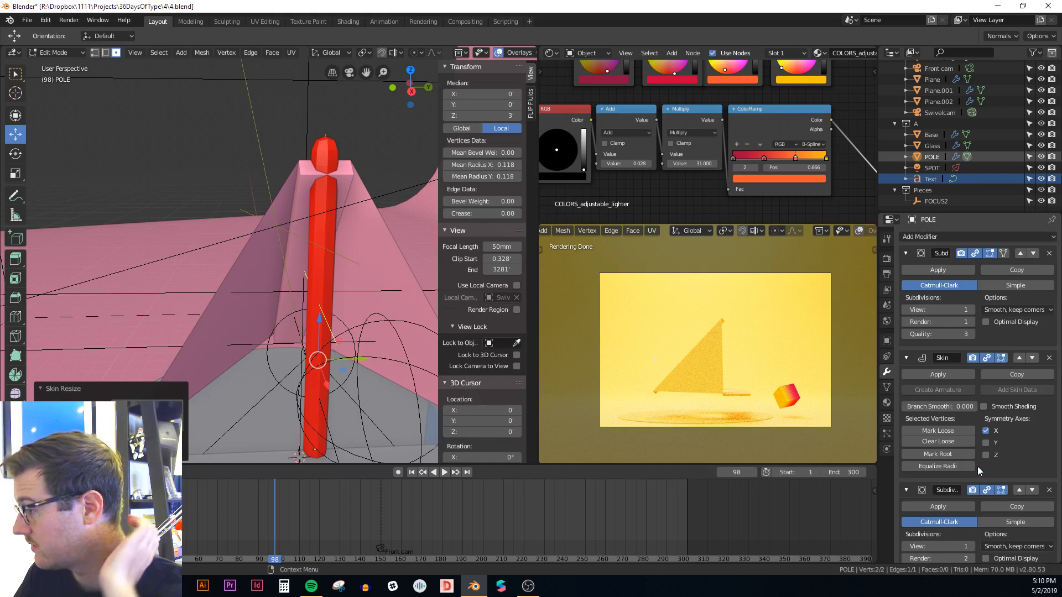
pyautogui.click(1049, 254)
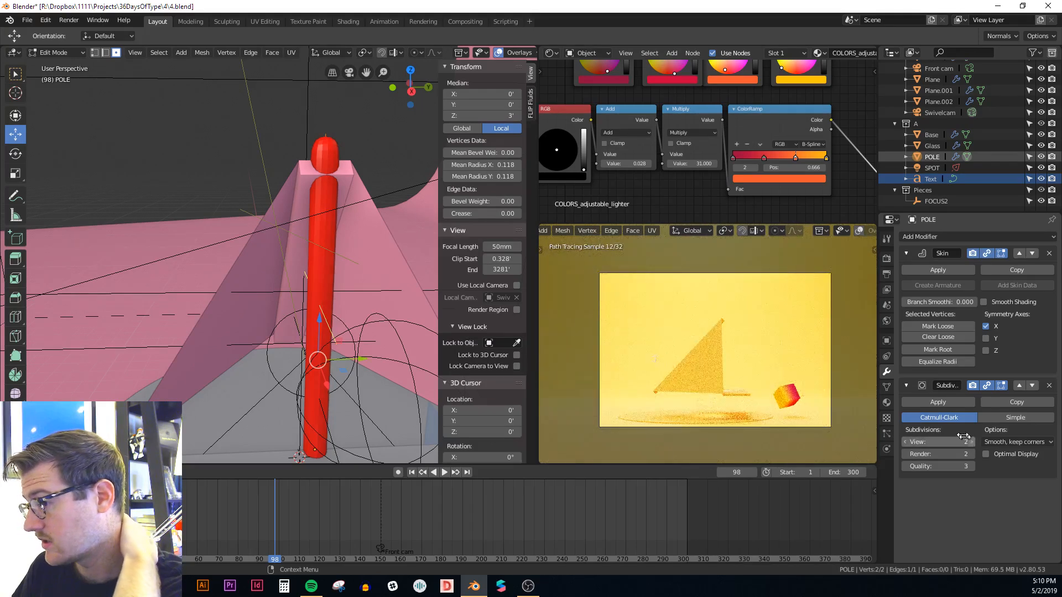
# Step: Enable Smooth Shading in the pole's Skin modifier and turn off Auto Smooth for its mesh normals
pyautogui.click(984, 303)
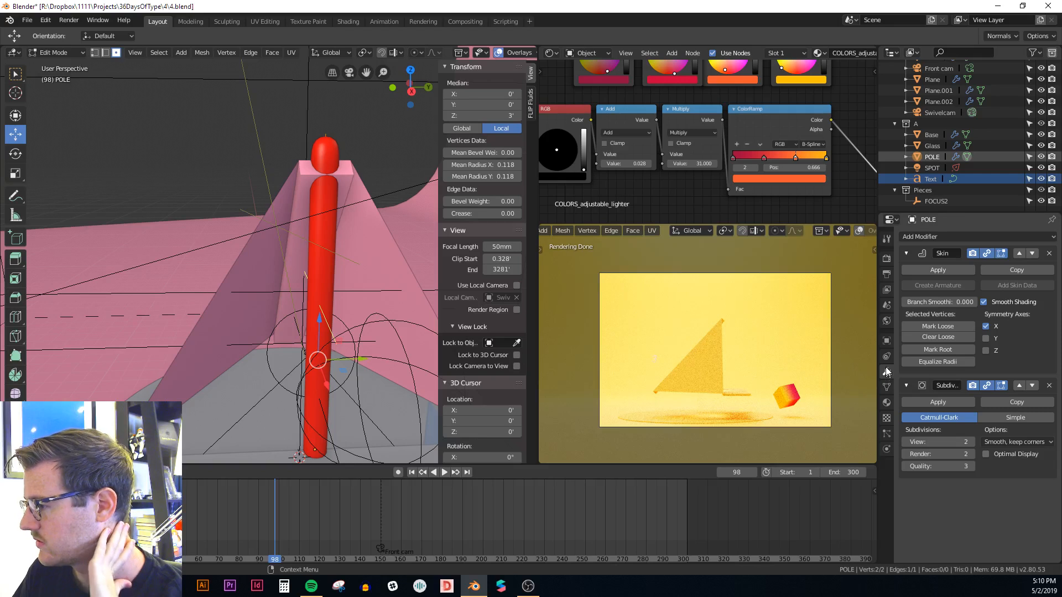
pyautogui.click(886, 387)
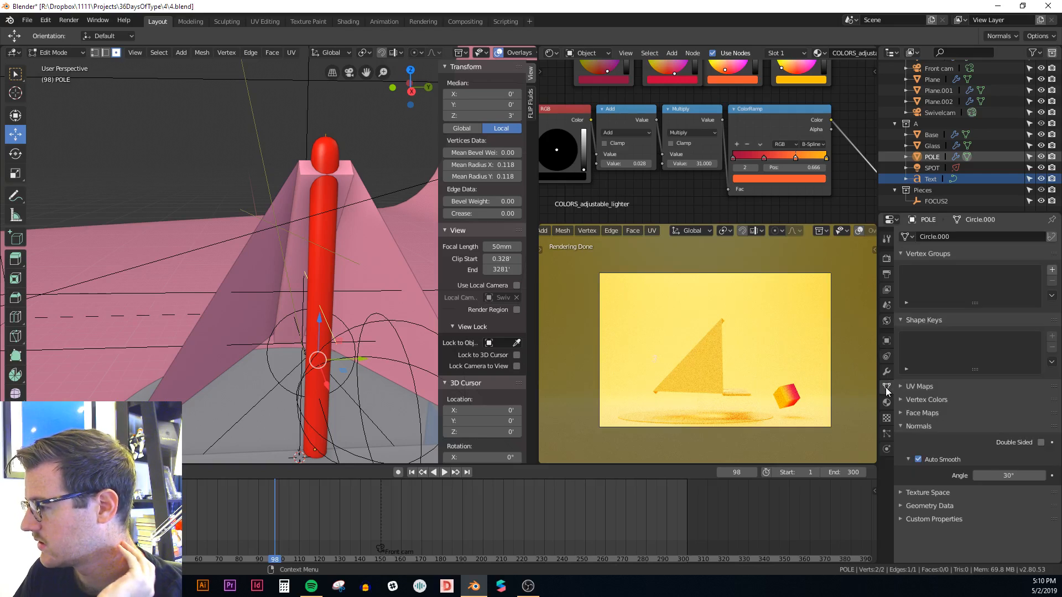
pyautogui.click(918, 460)
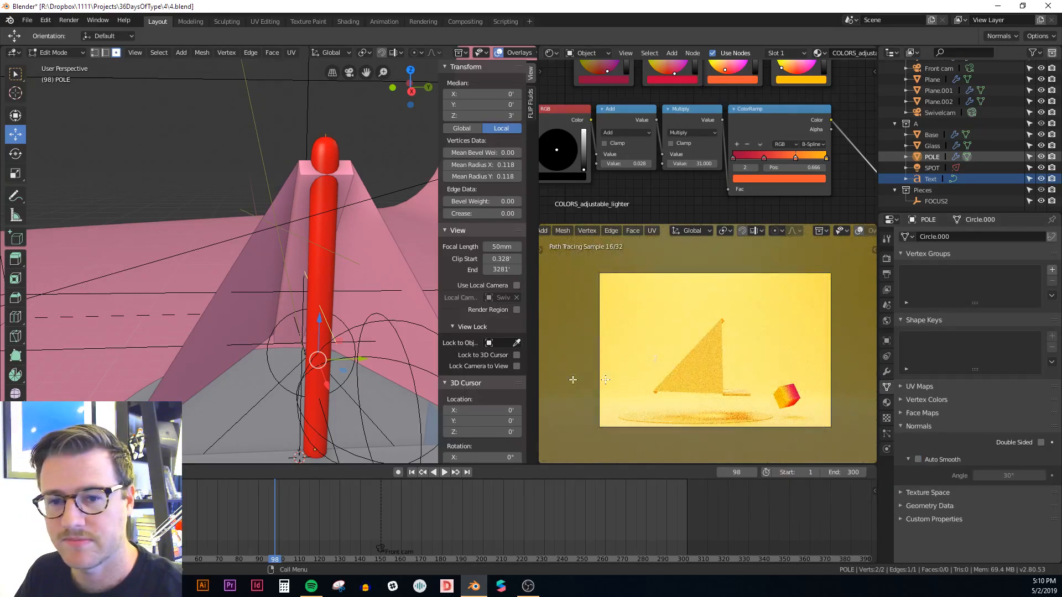
# Step: Select only the pole's top vertex in Edit Mode
pyautogui.moveTo(382, 299); pyautogui.dragTo(388, 296, button='middle')
pyautogui.scroll(-1, 382, 298)
pyautogui.scroll(1, 360, 288)
pyautogui.click(347, 115)
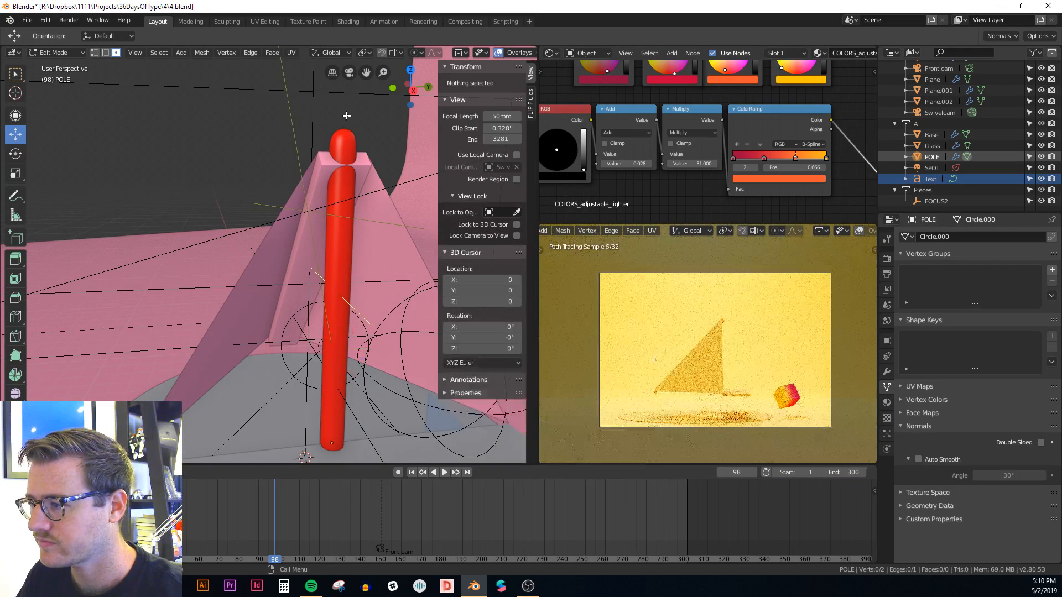
pyautogui.hotkey('alt', 'z')
pyautogui.click(346, 116)
pyautogui.hotkey('alt', 'z')
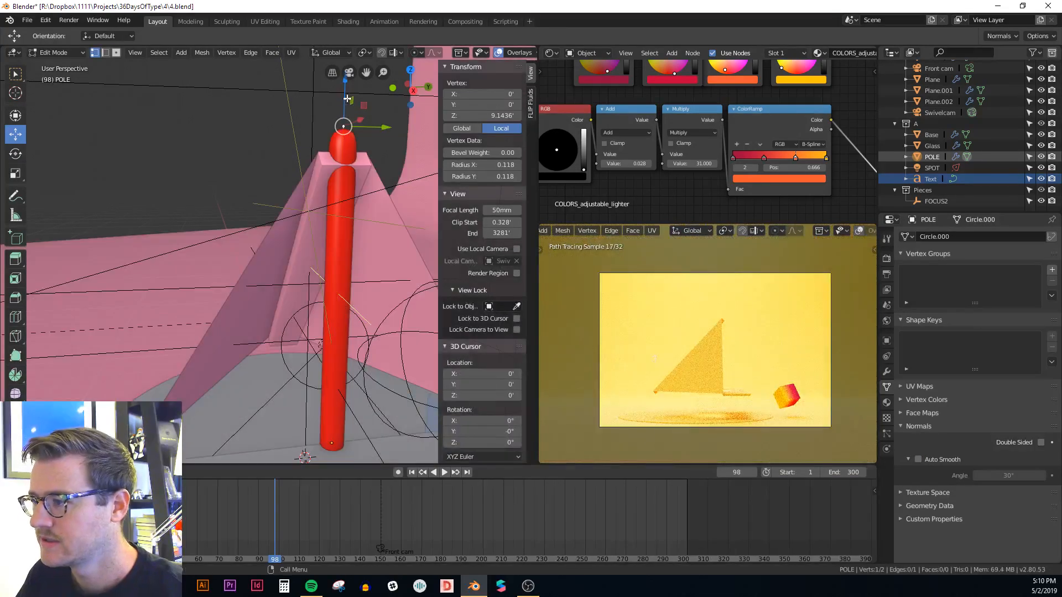
pyautogui.press('g')
pyautogui.hotkey('shift', 'y')
pyautogui.rightClick(343, 136)
pyautogui.rightClick(346, 141)
pyautogui.click(346, 142)
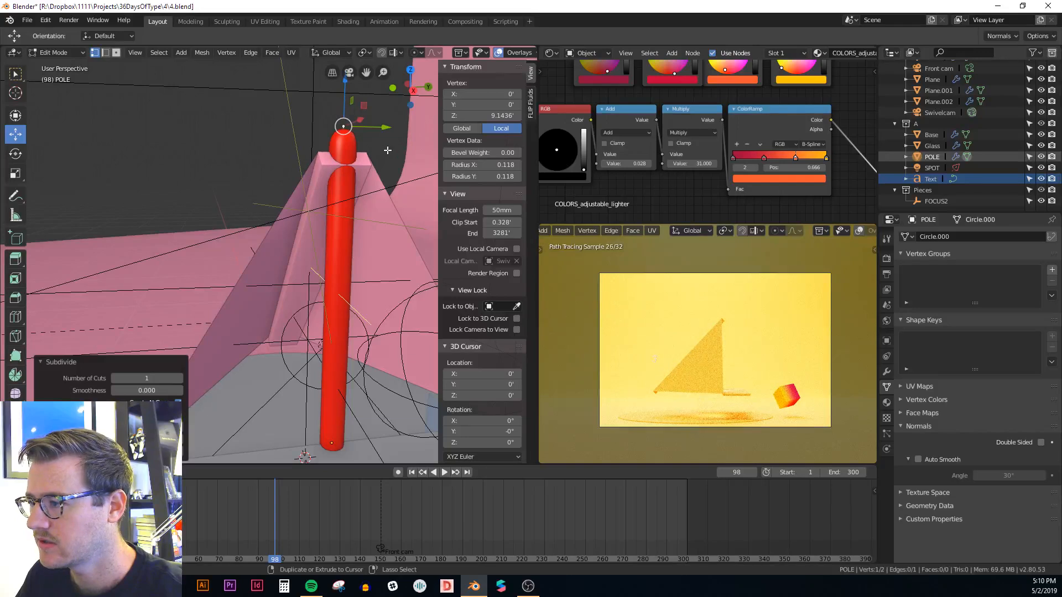
pyautogui.hotkey('ctrl', 'z')
# Step: Lower the pole's top vertex along Z to about 8.4' and return to Object Mode
pyautogui.keyDown('shift'); pyautogui.moveTo(372, 99); pyautogui.dragTo(352, 185, button='middle'); pyautogui.keyUp('shift')
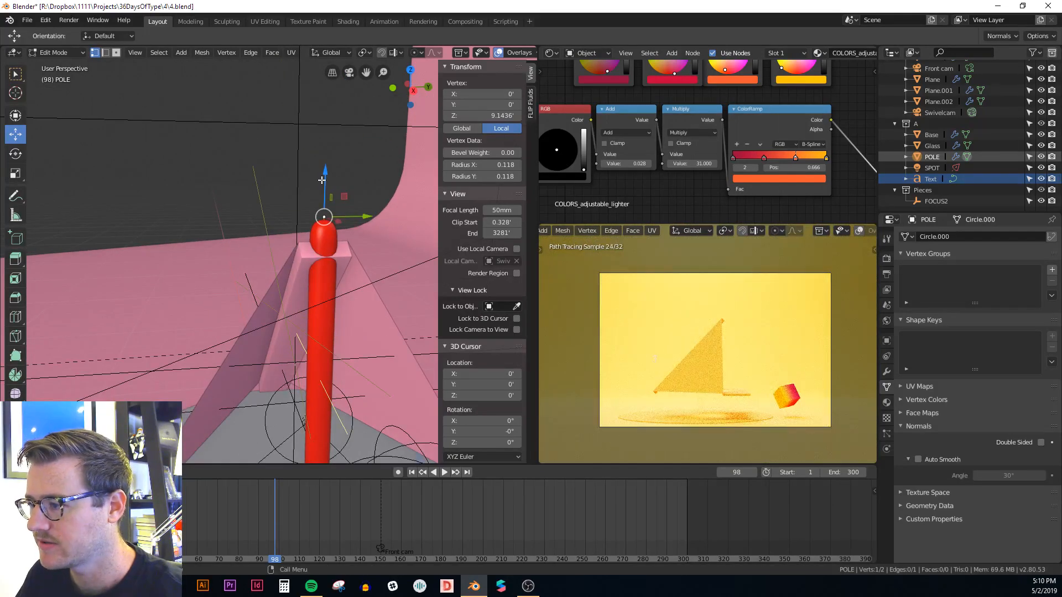
pyautogui.moveTo(322, 181); pyautogui.dragTo(320, 209)
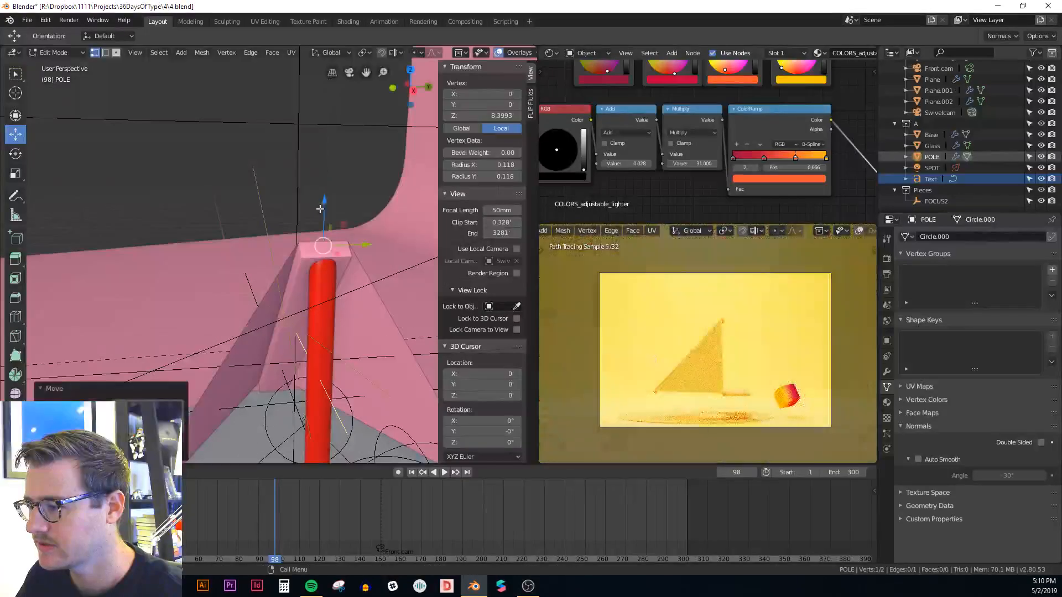
pyautogui.moveTo(319, 209); pyautogui.dragTo(393, 296, button='middle')
pyautogui.press('Tab')
pyautogui.scroll(5, 336, 311)
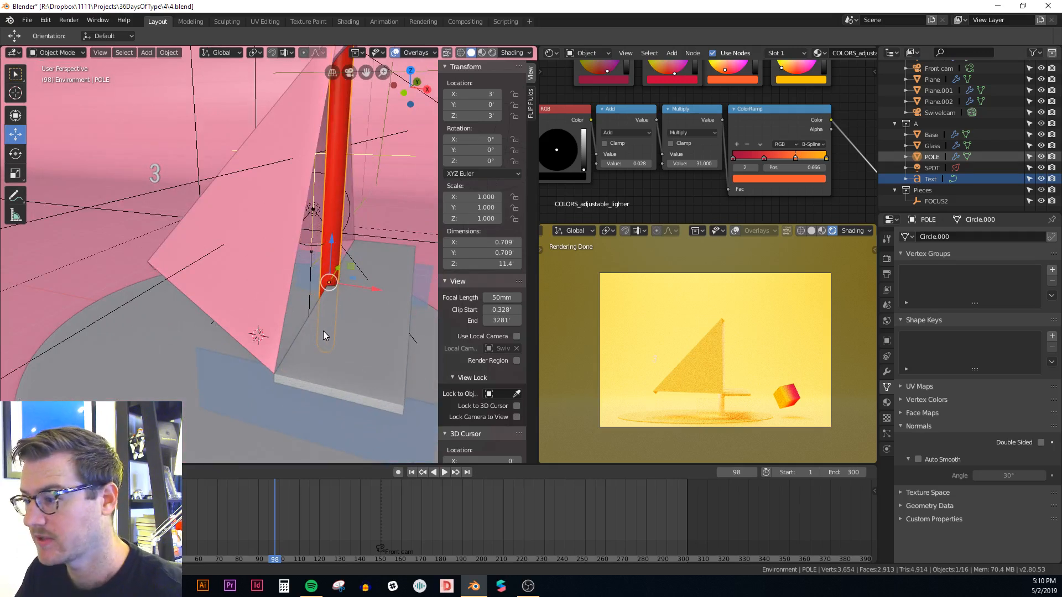
# Step: Set the Solidify thickness of the sail's separated central strip to 0.25'
pyautogui.moveTo(323, 331); pyautogui.dragTo(248, 270, button='middle')
pyautogui.click(209, 270)
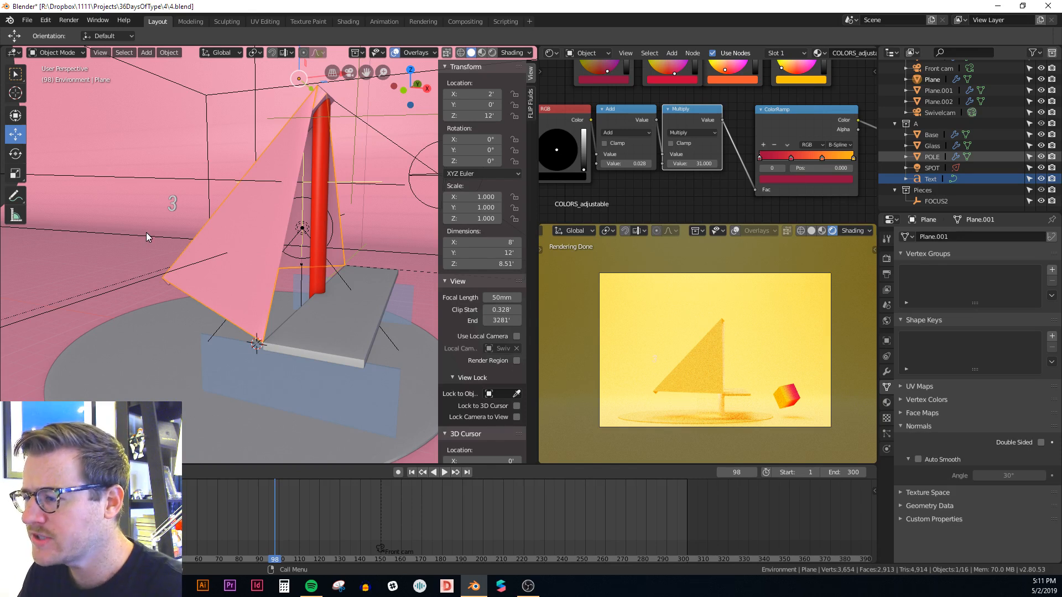
pyautogui.moveTo(146, 232); pyautogui.dragTo(190, 286, button='middle')
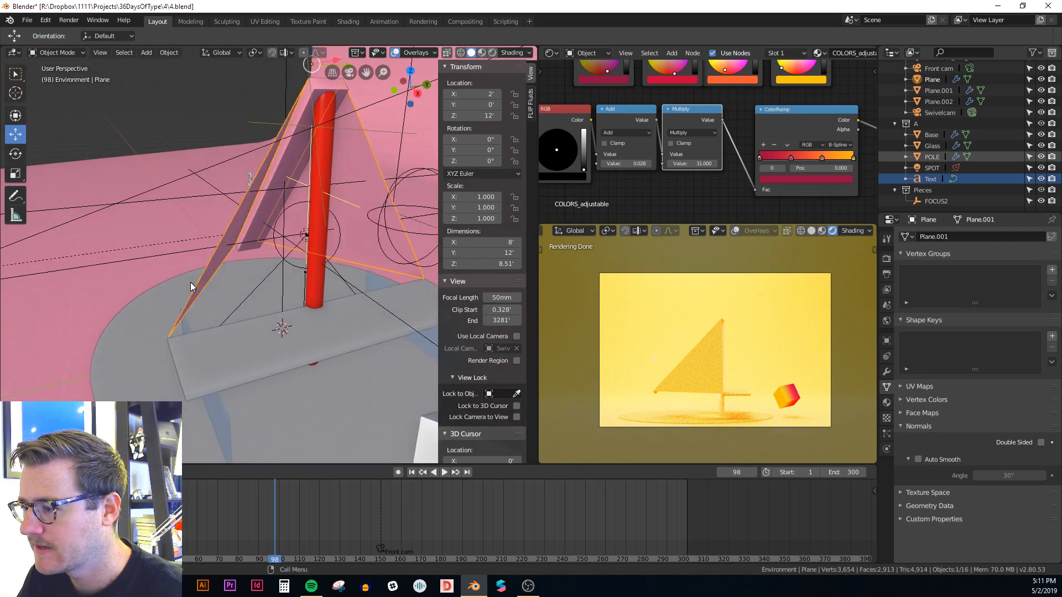
pyautogui.click(278, 178)
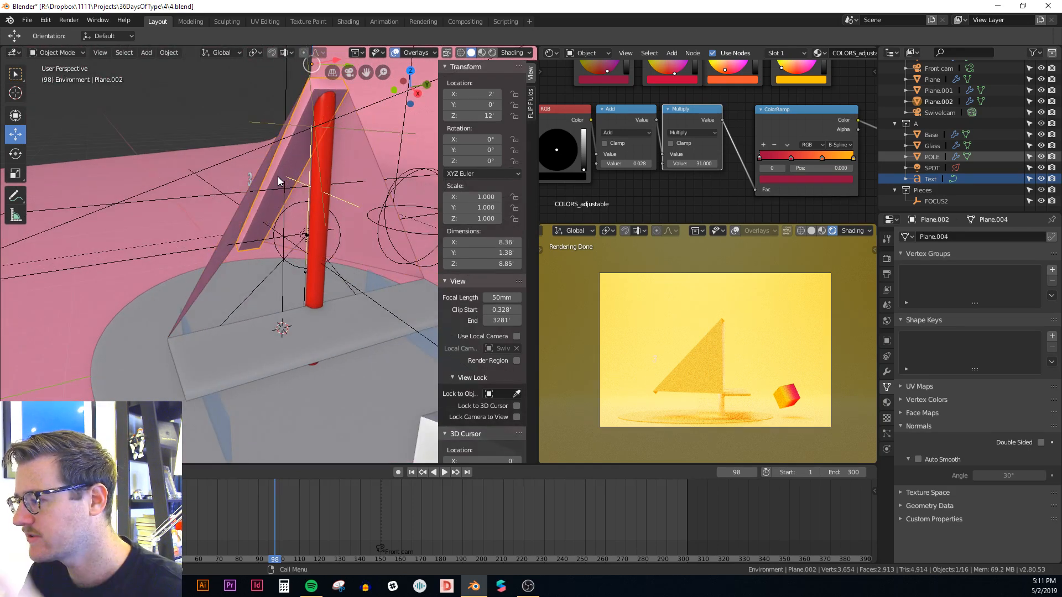
pyautogui.click(886, 372)
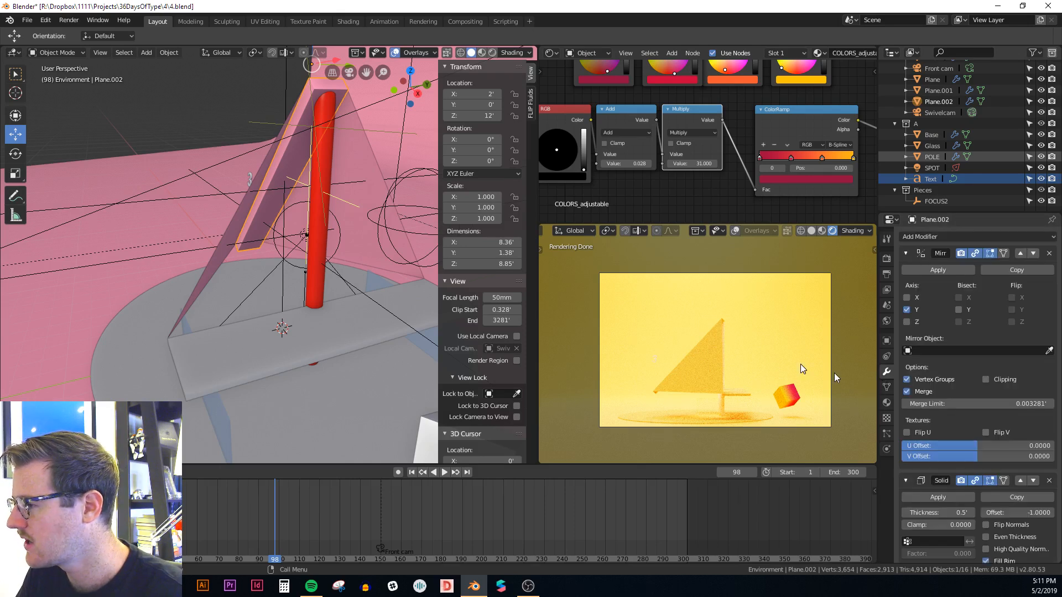
pyautogui.moveTo(366, 276); pyautogui.dragTo(396, 278, button='middle')
pyautogui.moveTo(285, 257)
pyautogui.mouseDown(button='middle')
pyautogui.moveTo(359, 271)
pyautogui.moveTo(317, 297)
pyautogui.moveTo(214, 302)
pyautogui.mouseUp(button='middle')
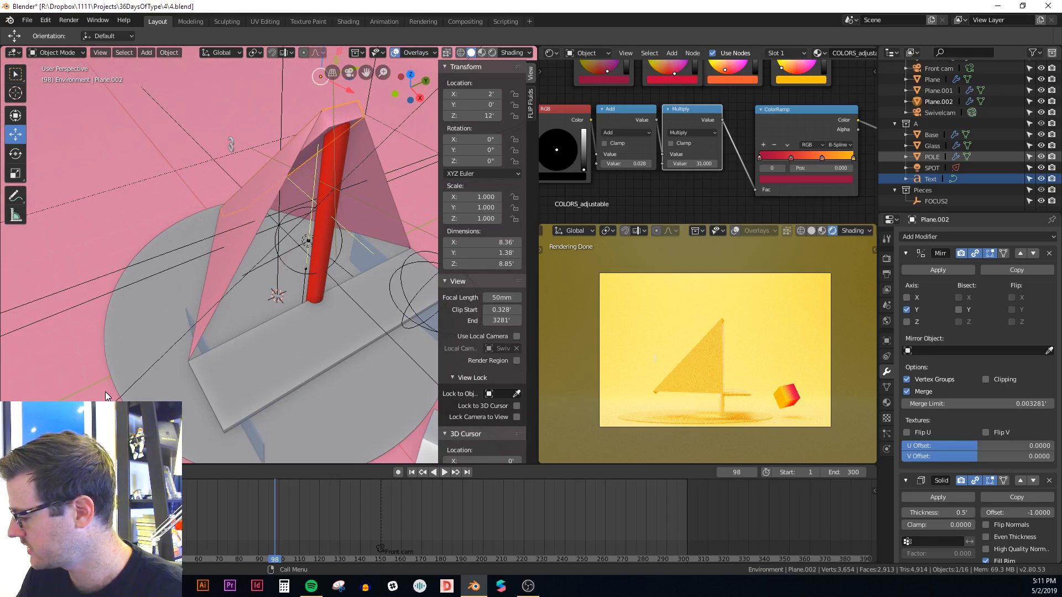
pyautogui.scroll(3, 323, 285)
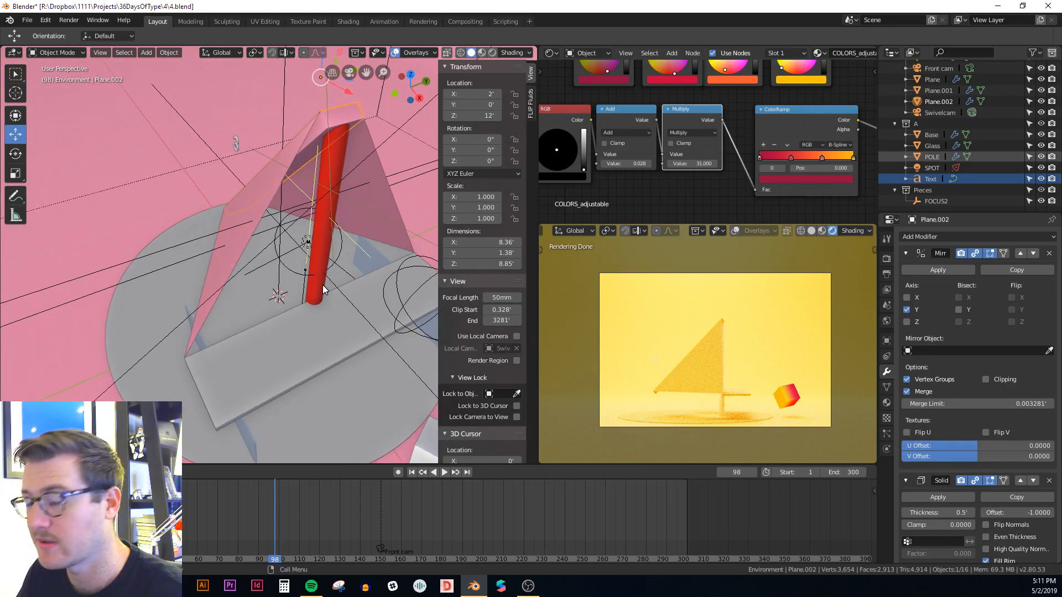
pyautogui.moveTo(321, 284); pyautogui.dragTo(337, 274, button='middle')
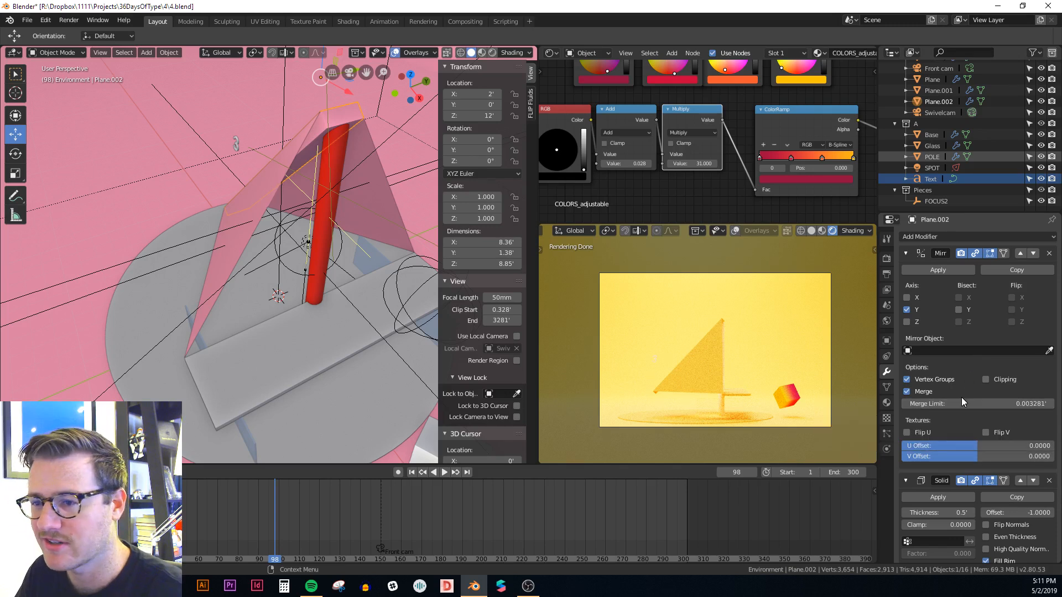
pyautogui.scroll(-3, 970, 454)
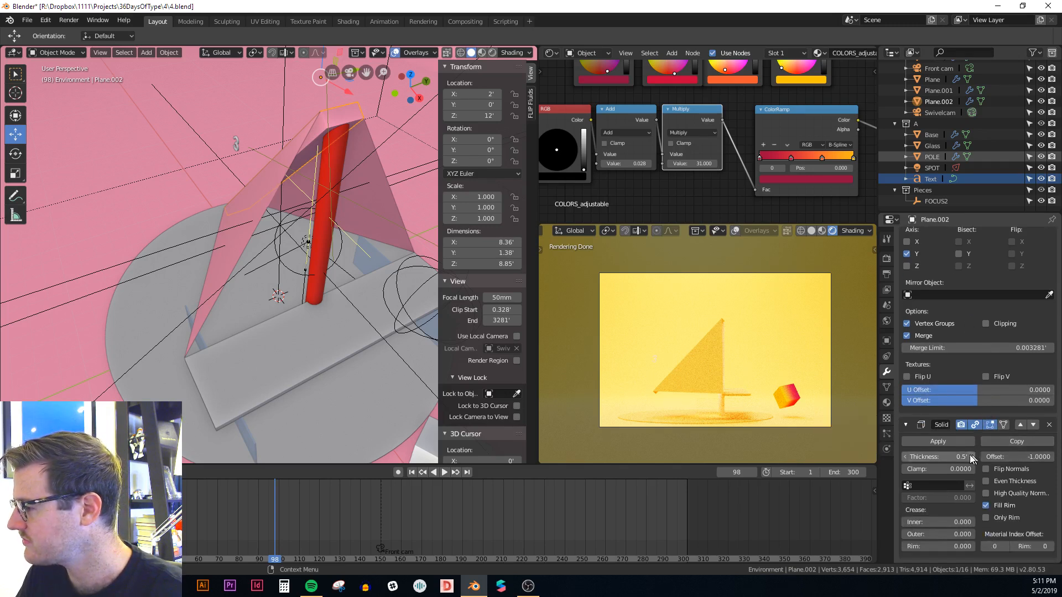
pyautogui.moveTo(958, 457); pyautogui.dragTo(935, 457)
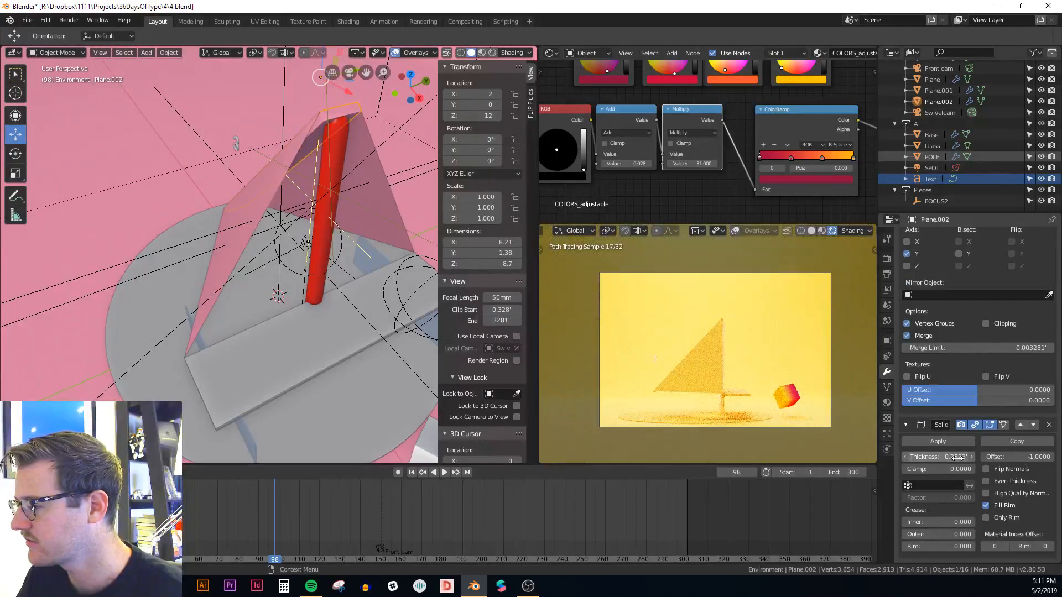
pyautogui.hotkey('ctrl', 'a')
pyautogui.write('0.25')
pyautogui.press('Return')
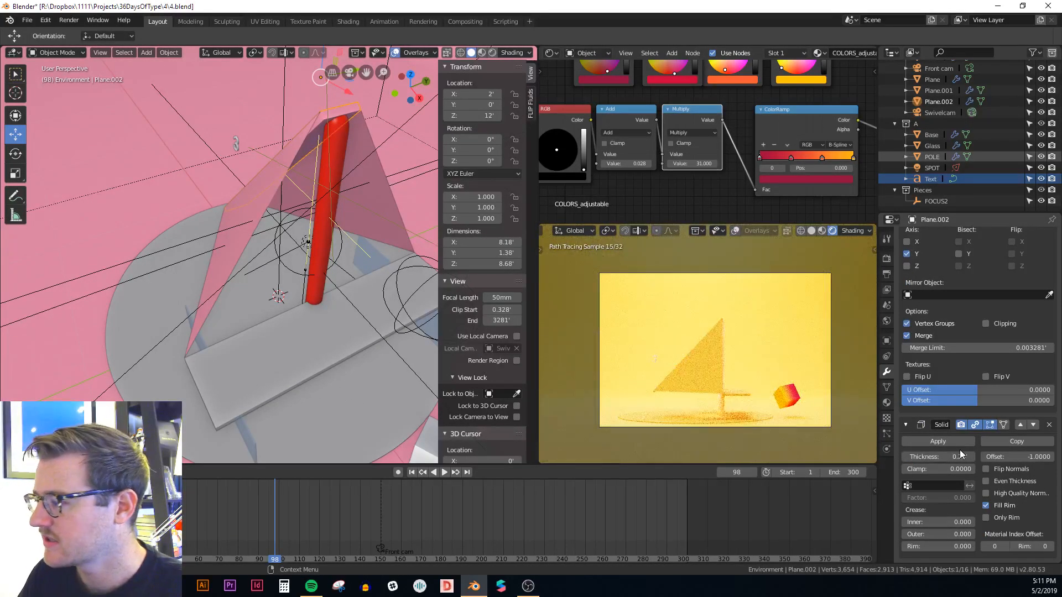
pyautogui.scroll(-1, 481, 166)
# Step: Replace the material on the sail's mirrored triangular side panels with Glass
pyautogui.moveTo(410, 183); pyautogui.dragTo(285, 251, button='middle')
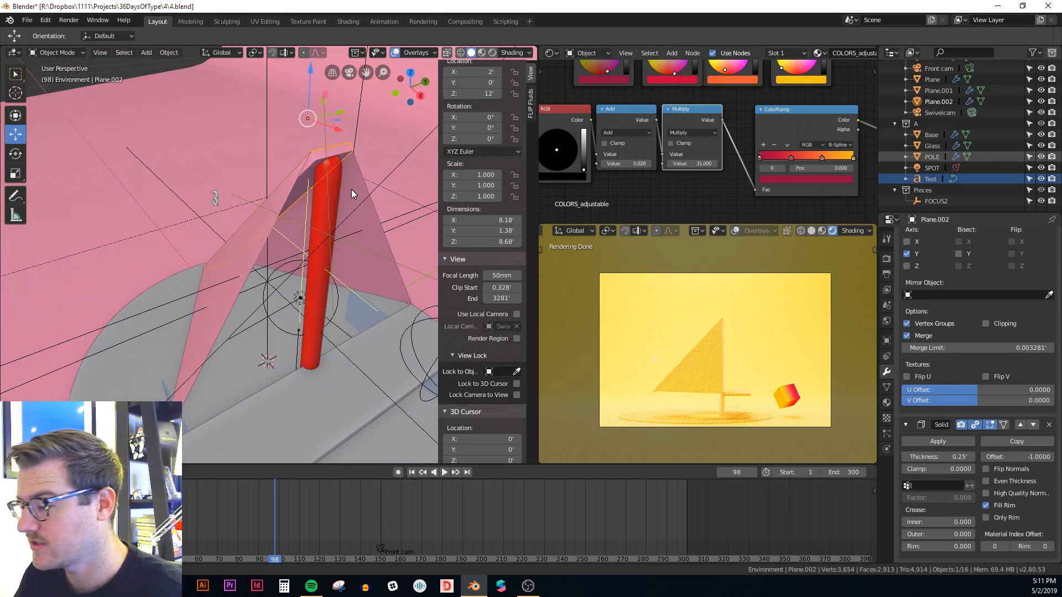
pyautogui.moveTo(351, 189); pyautogui.dragTo(386, 177, button='middle')
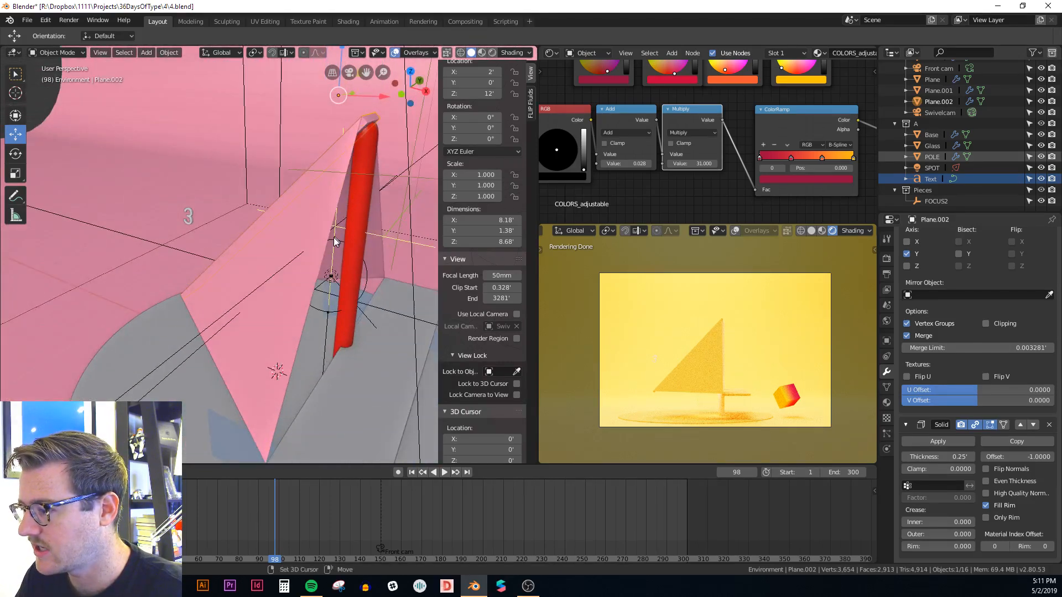
pyautogui.click(316, 239)
pyautogui.moveTo(307, 238); pyautogui.dragTo(347, 227, button='middle')
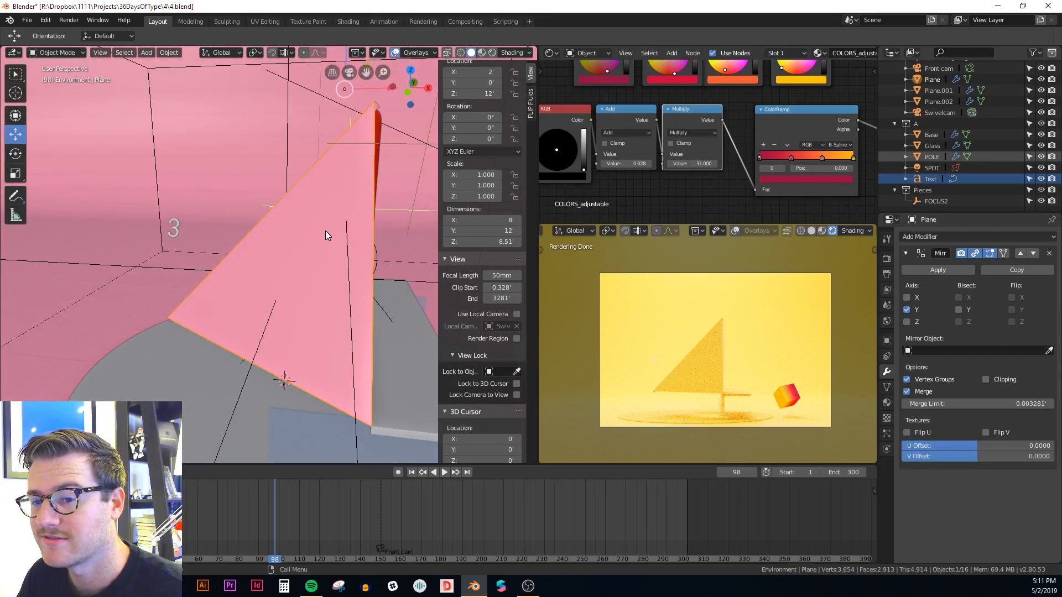
pyautogui.moveTo(325, 232); pyautogui.dragTo(317, 284, button='middle')
pyautogui.moveTo(311, 241); pyautogui.dragTo(344, 280, button='middle')
pyautogui.press('Tab')
pyautogui.press('a')
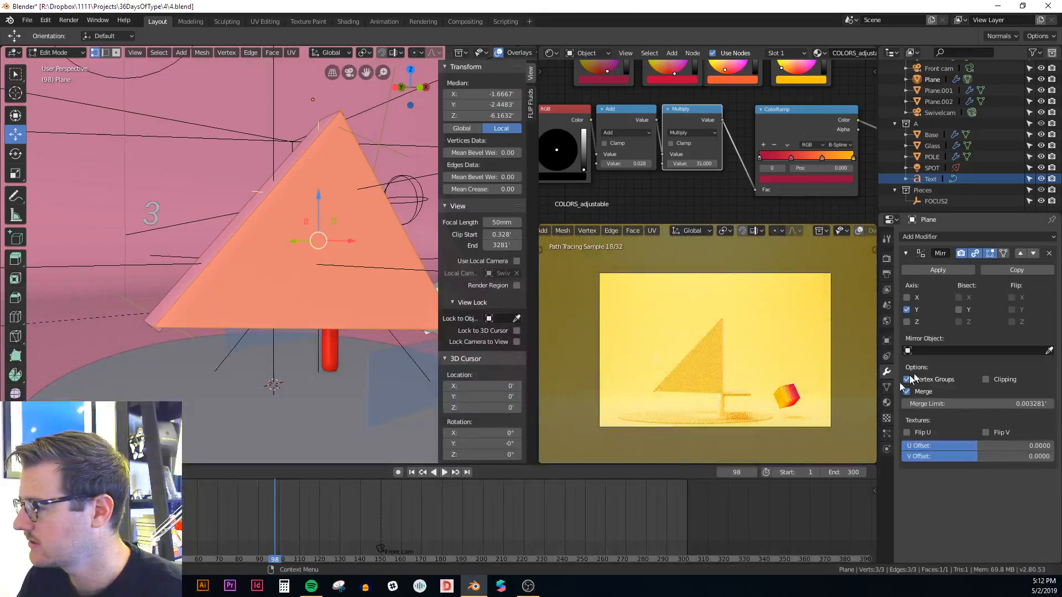
pyautogui.click(887, 402)
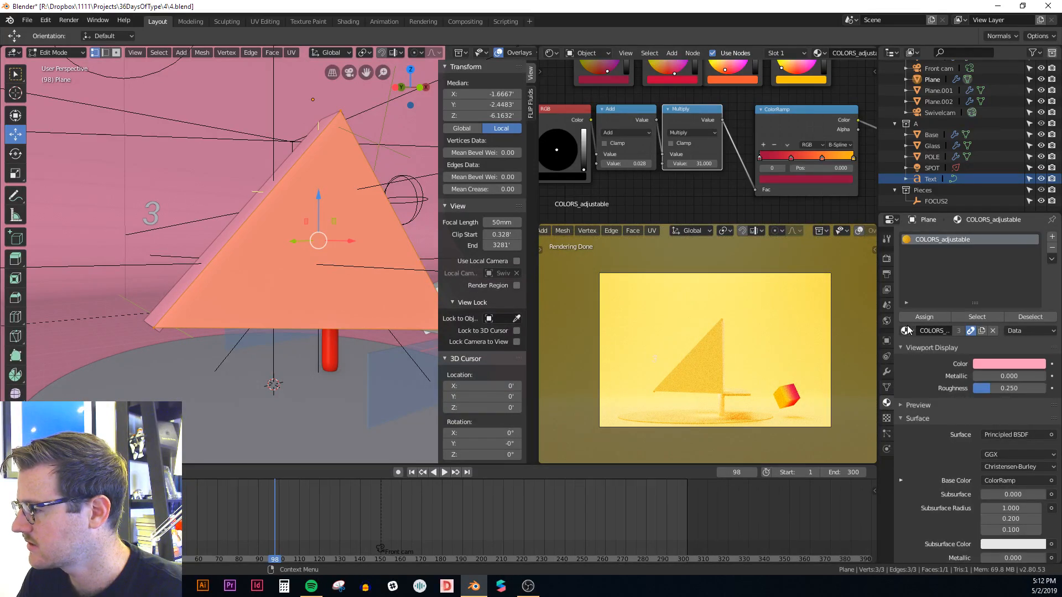
pyautogui.click(908, 330)
pyautogui.click(941, 384)
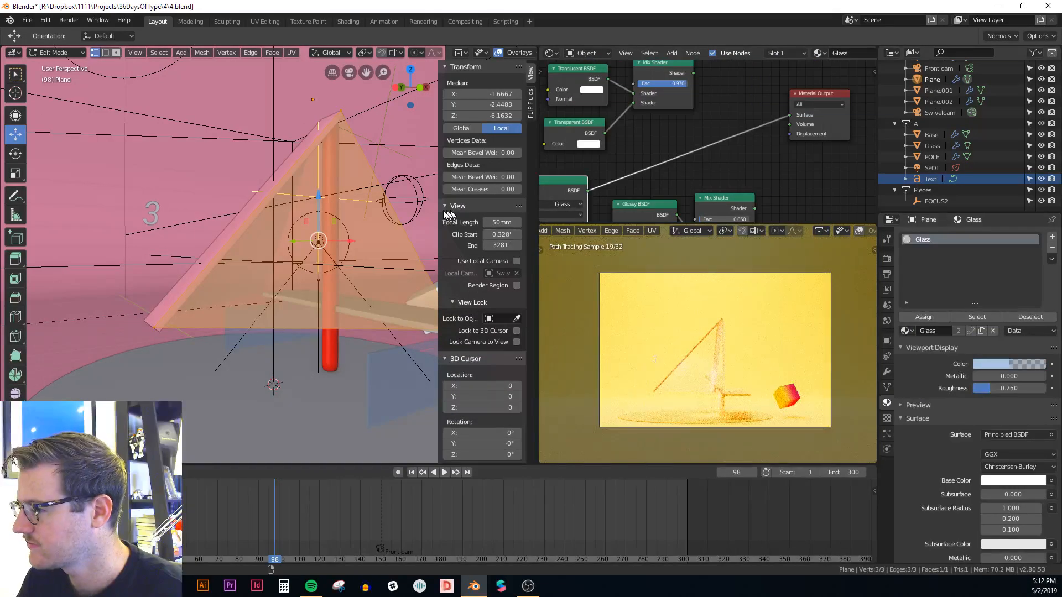
pyautogui.press('Tab')
pyautogui.moveTo(726, 321); pyautogui.dragTo(724, 323, button='middle')
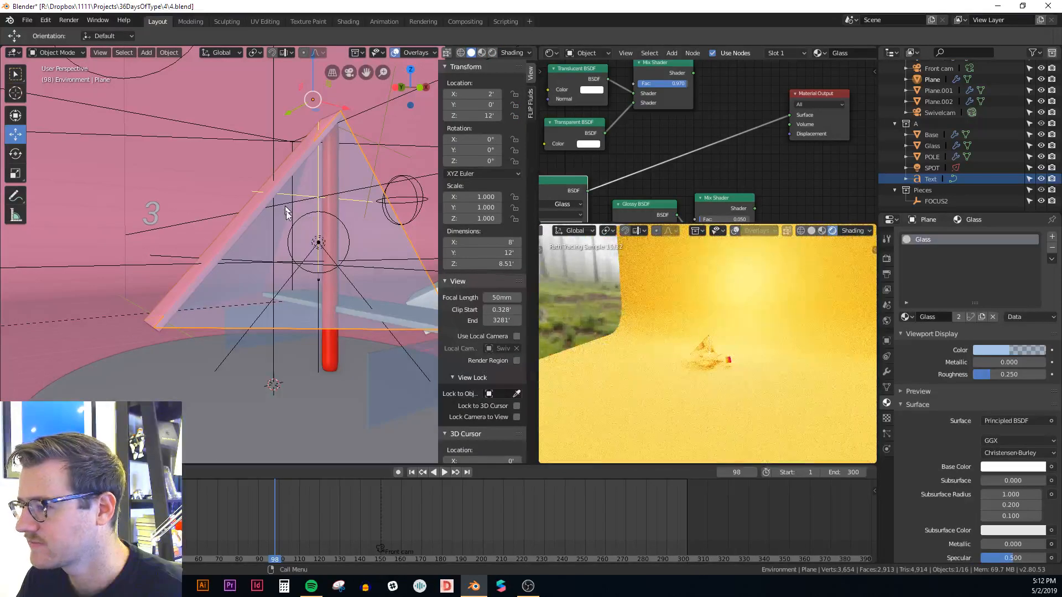
pyautogui.moveTo(289, 213); pyautogui.dragTo(135, 230, button='middle')
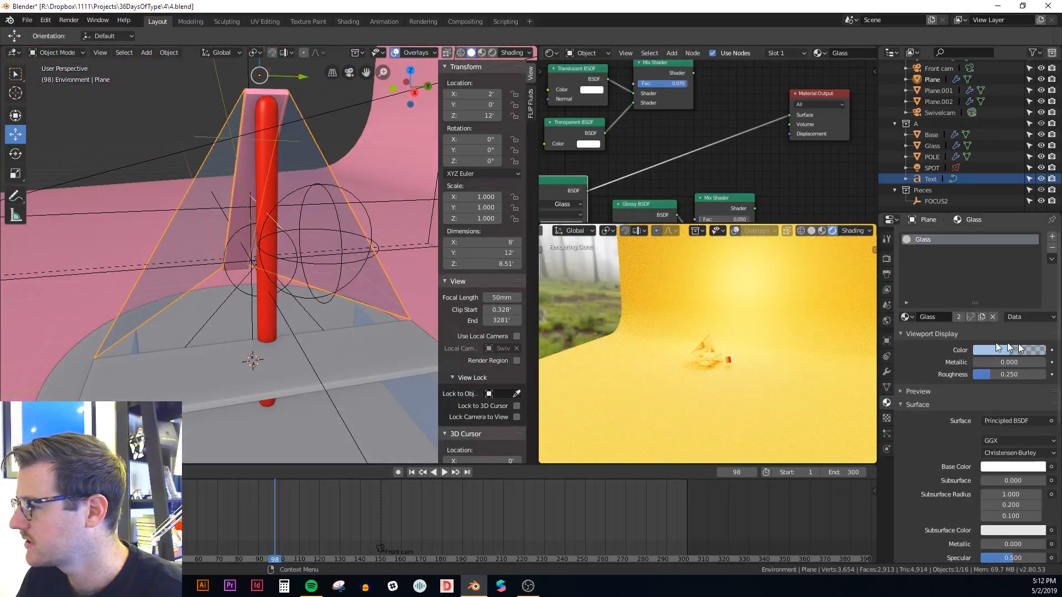
# Step: Add a Solidify modifier to the glass side panels with a thickness of about 0.09'
pyautogui.click(886, 372)
pyautogui.click(938, 237)
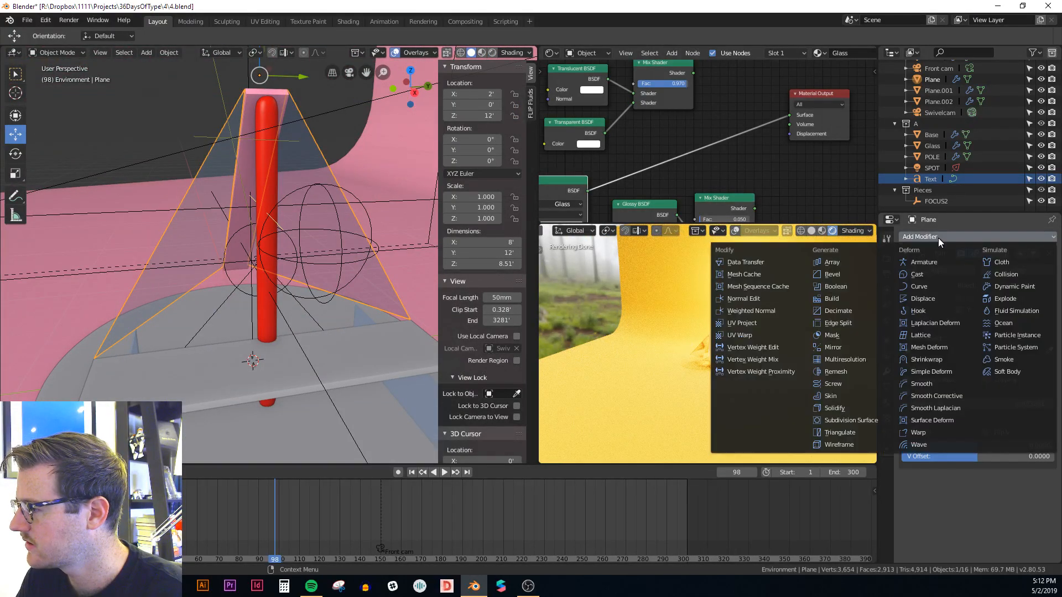
pyautogui.click(836, 409)
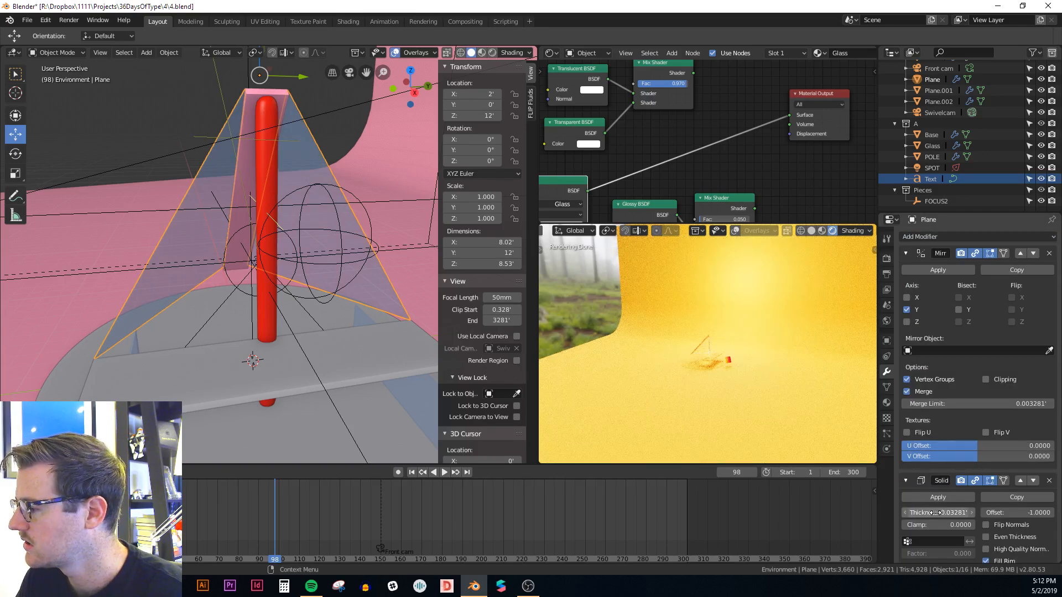
pyautogui.moveTo(935, 513); pyautogui.dragTo(971, 513)
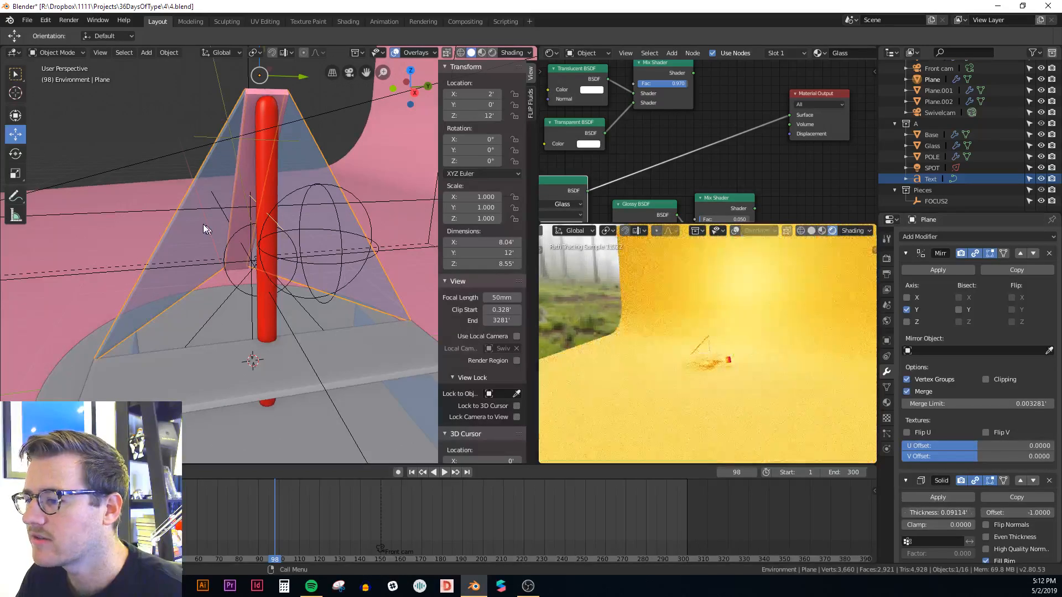
# Step: Select the sail's central strip and set its Solidify offset to -0.5
pyautogui.moveTo(203, 224); pyautogui.dragTo(366, 201, button='middle')
pyautogui.click(367, 202)
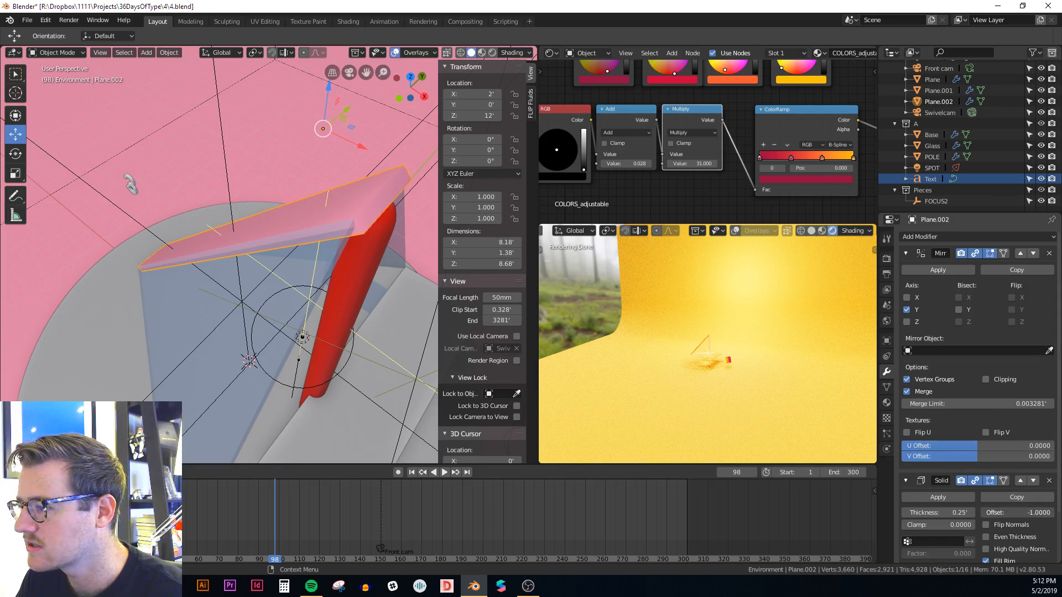
pyautogui.moveTo(1016, 513)
pyautogui.mouseDown()
pyautogui.moveTo(1036, 513)
pyautogui.moveTo(1013, 513)
pyautogui.mouseUp()
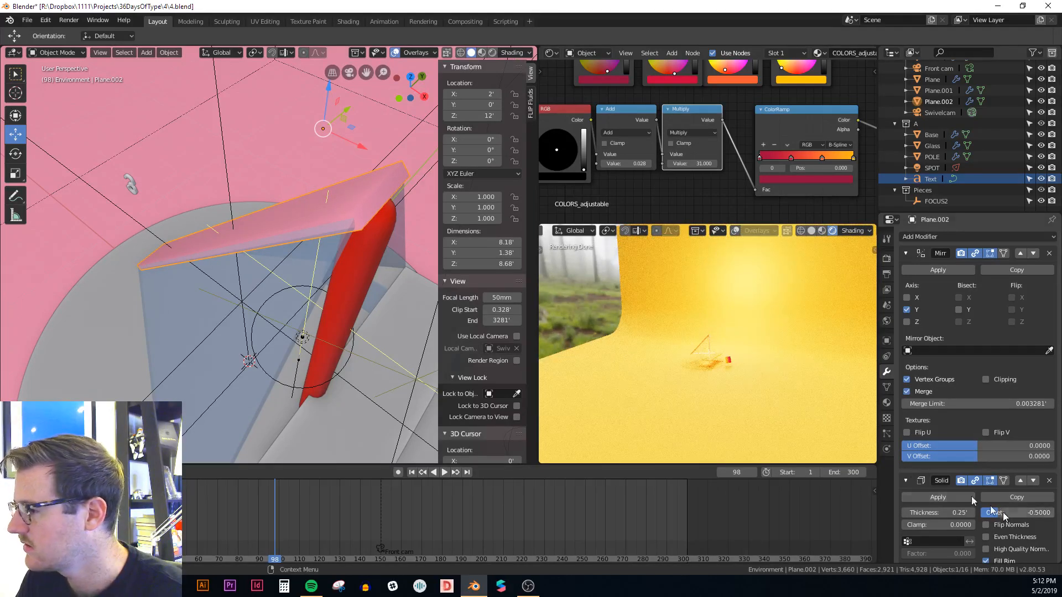
# Step: Examine the glass panels, central strip and pole from several angles in the modeling and rendered views
pyautogui.moveTo(304, 278); pyautogui.dragTo(450, 319, button='middle')
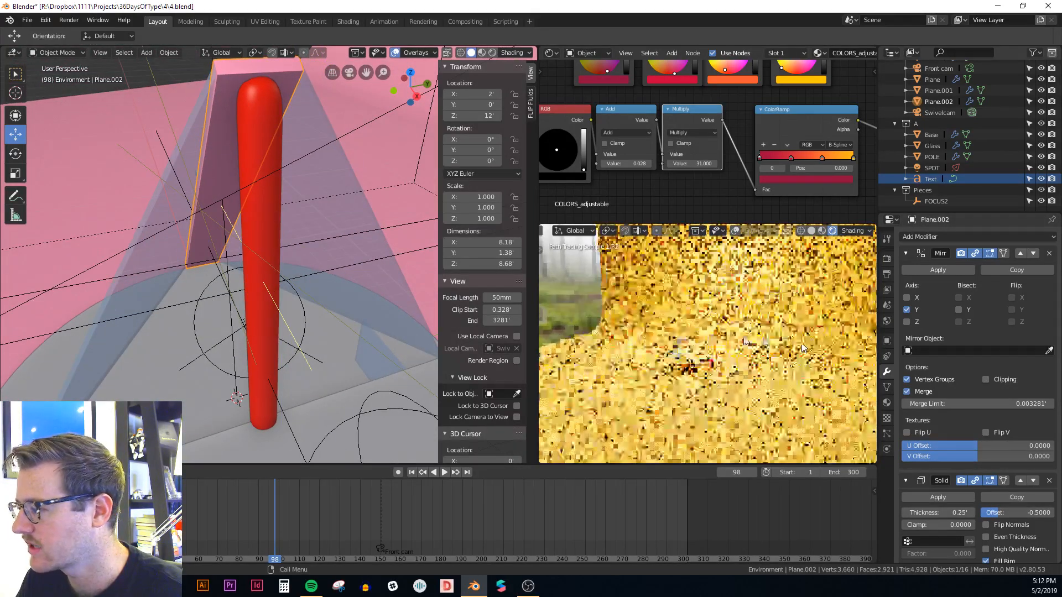
pyautogui.scroll(2, 685, 340)
pyautogui.keyDown('shift'); pyautogui.moveTo(672, 350); pyautogui.dragTo(706, 342, button='middle'); pyautogui.keyUp('shift')
pyautogui.scroll(2, 706, 342)
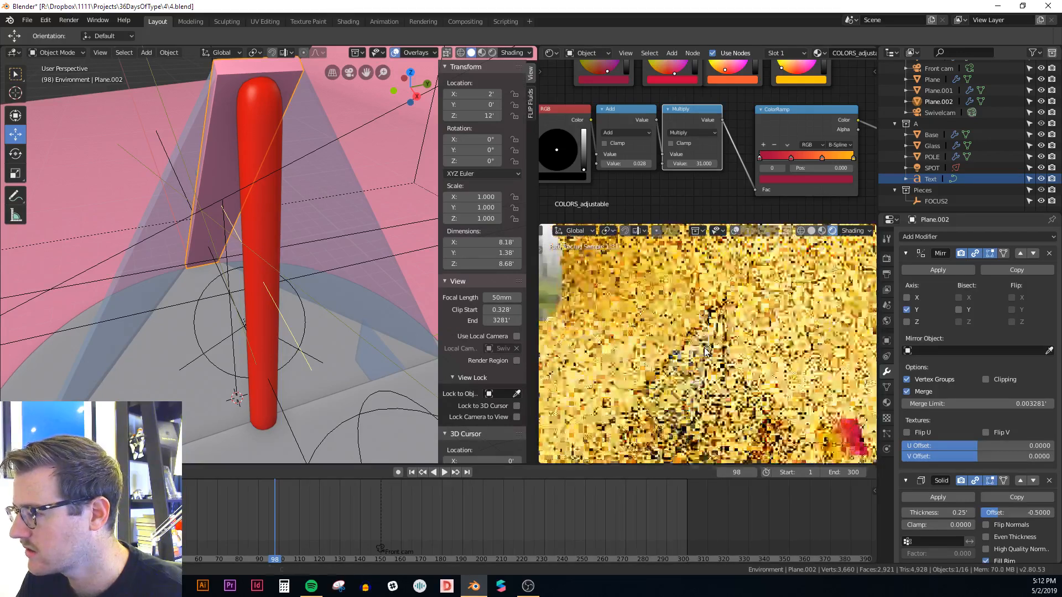
pyautogui.click(140, 269)
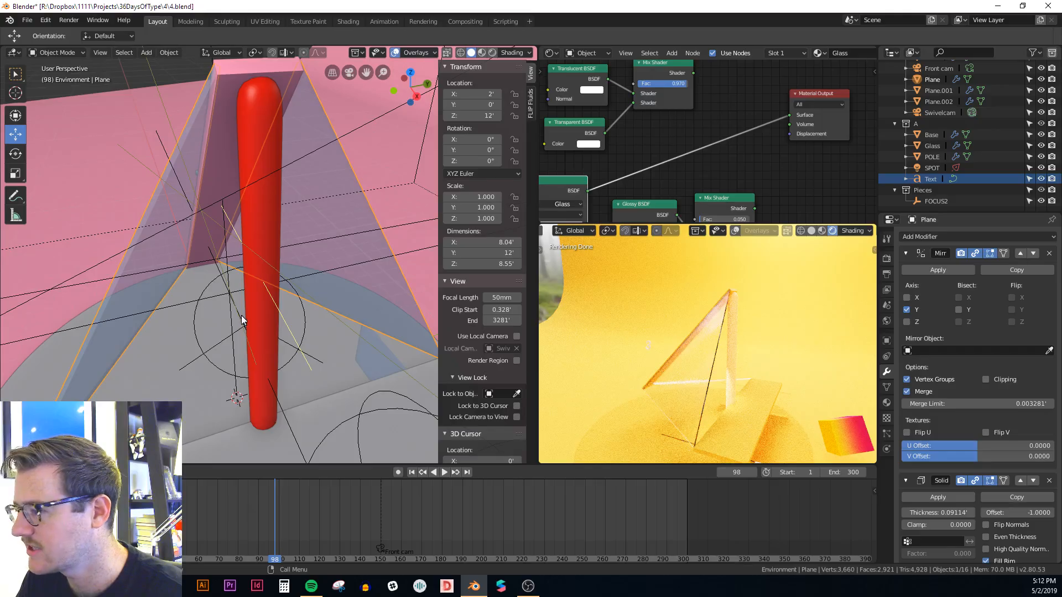
pyautogui.moveTo(241, 315); pyautogui.dragTo(269, 310, button='middle')
pyautogui.moveTo(600, 363); pyautogui.dragTo(633, 337, button='middle')
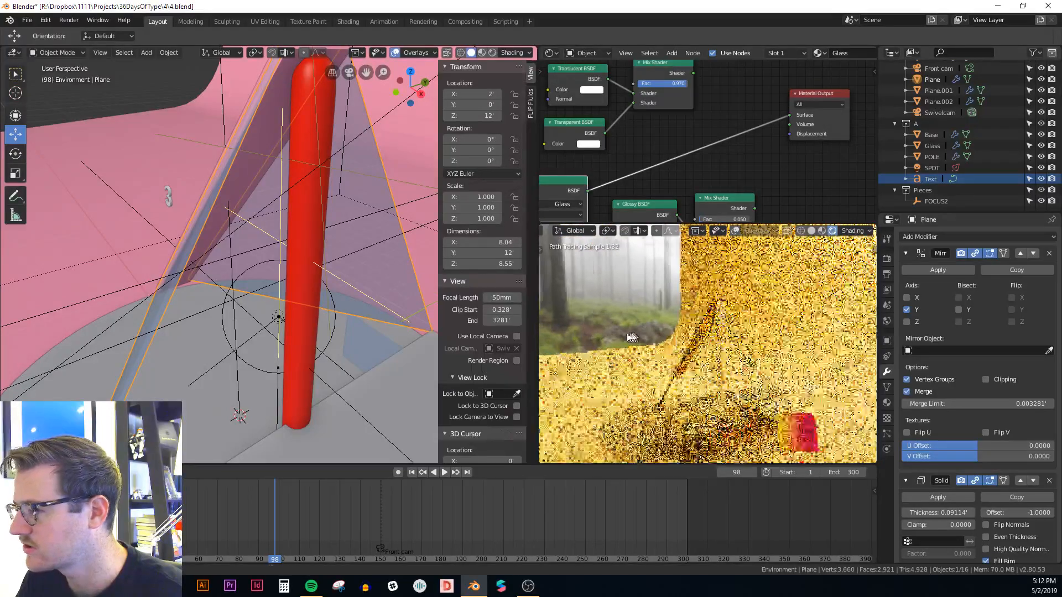
pyautogui.moveTo(374, 214); pyautogui.dragTo(335, 216, button='middle')
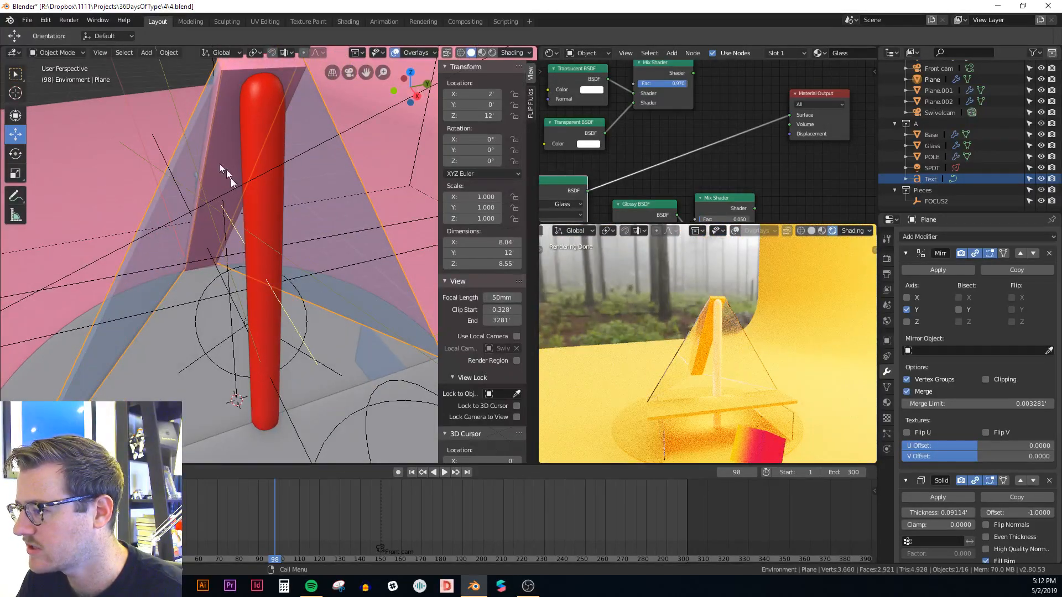
pyautogui.moveTo(152, 198); pyautogui.dragTo(246, 236, button='middle')
pyautogui.moveTo(655, 319); pyautogui.dragTo(742, 308, button='middle')
pyautogui.press('Home')
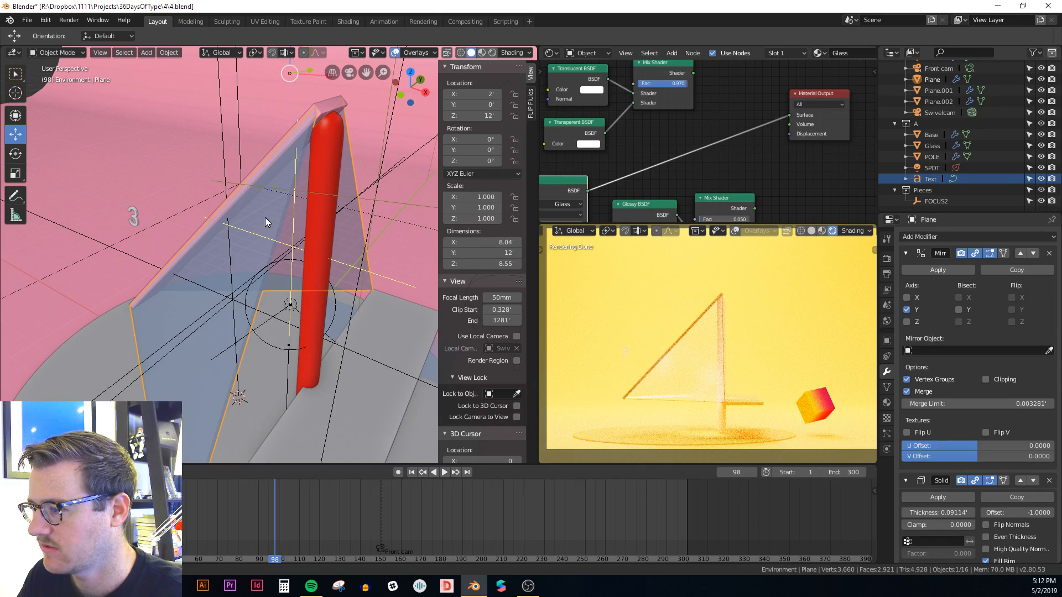
pyautogui.moveTo(266, 222); pyautogui.dragTo(259, 260, button='middle')
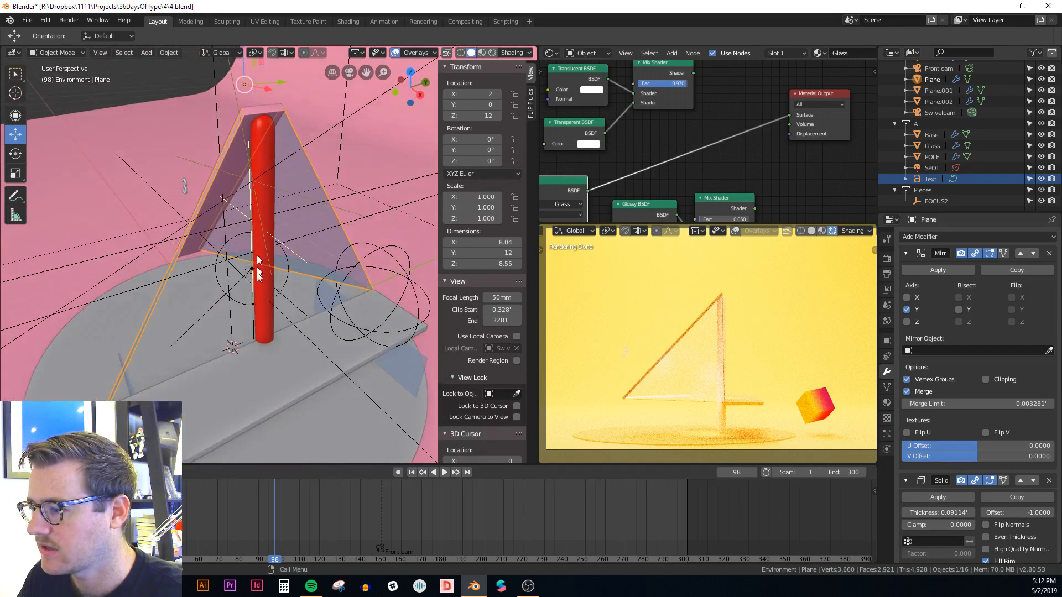
# Step: Thin the pole with Skin Resize to a width of about 0.48' and return to Object Mode
pyautogui.click(262, 331)
pyautogui.press('Tab')
pyautogui.hotkey('ctrl', 'a')
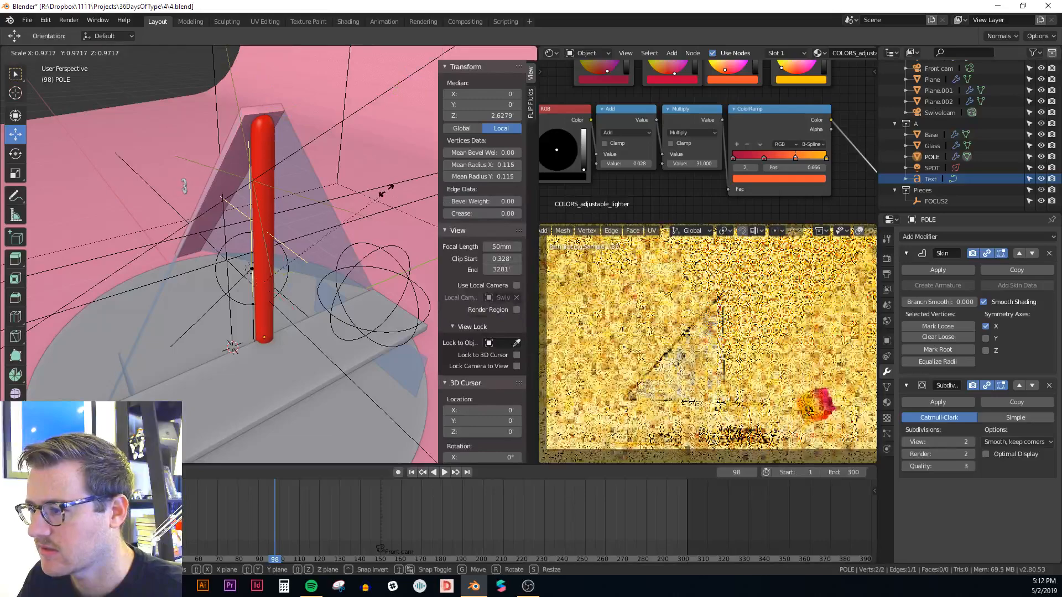
pyautogui.click(349, 212)
pyautogui.press('Tab')
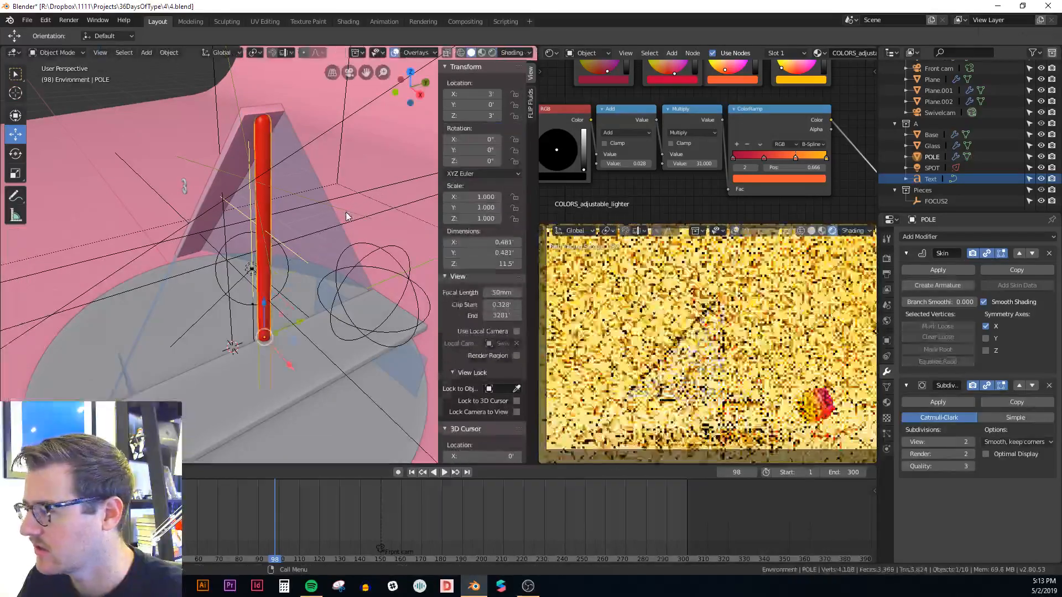
# Step: Extrude the long edge of the flat plank beneath the pole about 8' along negative X to the sail's tip
pyautogui.moveTo(328, 241); pyautogui.dragTo(377, 209, button='middle')
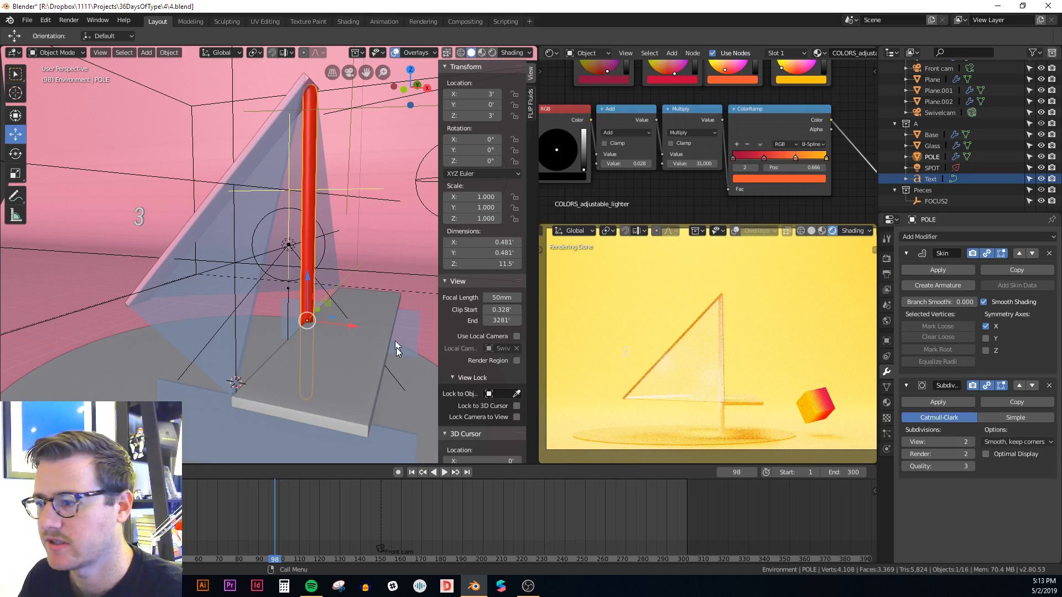
pyautogui.click(363, 367)
pyautogui.moveTo(363, 369); pyautogui.dragTo(370, 367, button='middle')
pyautogui.press('Tab')
pyautogui.keyDown('alt'); pyautogui.click(228, 373); pyautogui.keyUp('alt')
pyautogui.keyDown('alt'); pyautogui.click(232, 370); pyautogui.keyUp('alt')
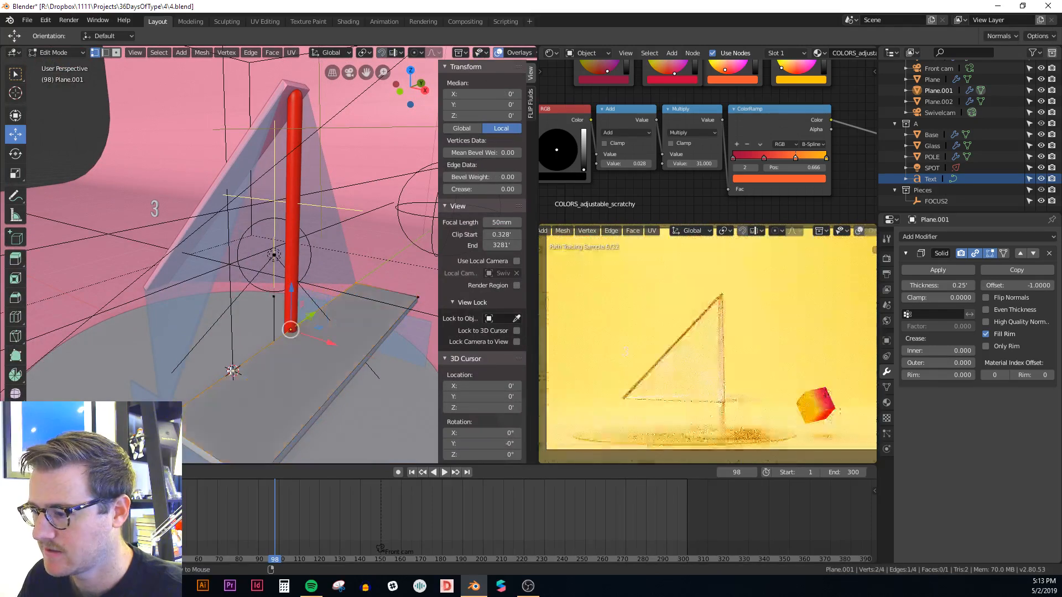
pyautogui.press('KP_7')
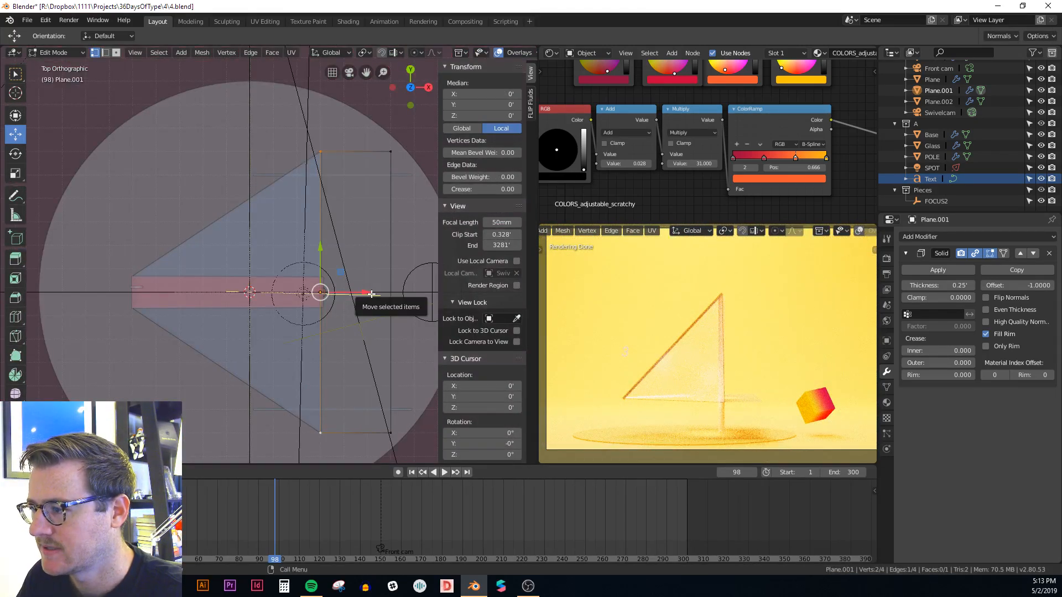
pyautogui.press('e')
pyautogui.rightClick(341, 298)
pyautogui.rightClick(341, 298)
pyautogui.moveTo(370, 293); pyautogui.dragTo(183, 306)
# Step: Scale the extruded plank edge down to about the width of the sail's central strip and return to Object Mode
pyautogui.press('s')
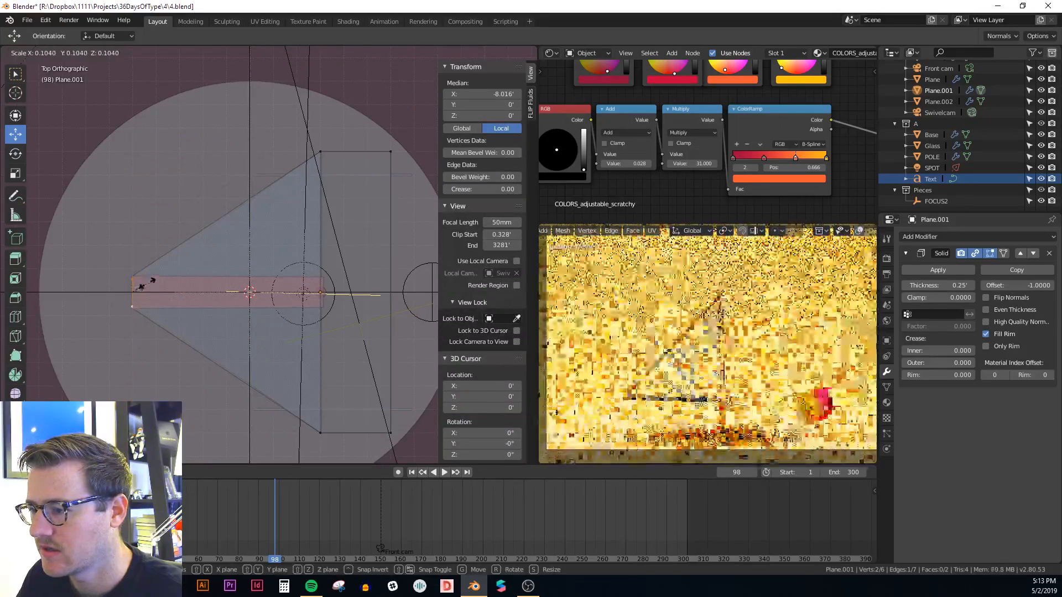
pyautogui.click(136, 290)
pyautogui.moveTo(133, 294); pyautogui.dragTo(218, 249, button='middle')
pyautogui.press('Tab')
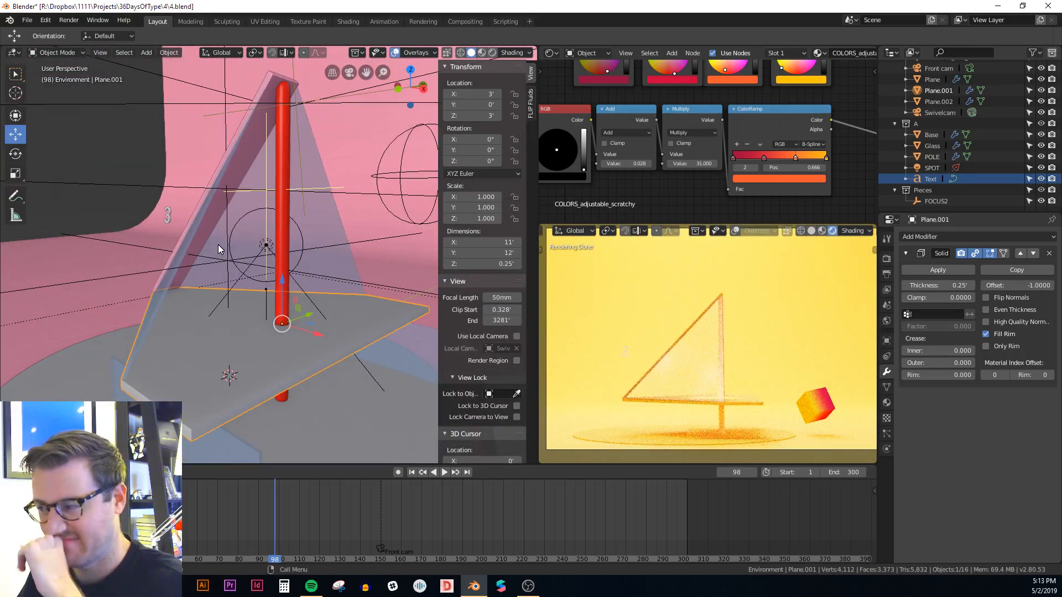
# Step: Duplicate the glass side panel's face in place and separate the copy into its own object
pyautogui.moveTo(342, 289); pyautogui.dragTo(249, 271, button='middle')
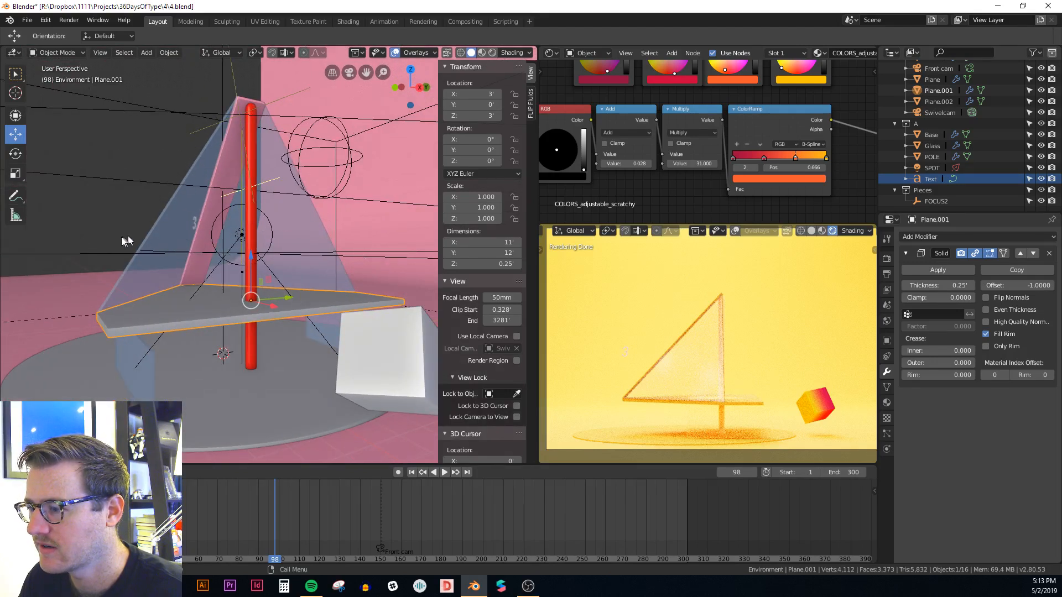
pyautogui.moveTo(297, 226); pyautogui.dragTo(317, 318, button='middle')
pyautogui.click(278, 326)
pyautogui.press('Tab')
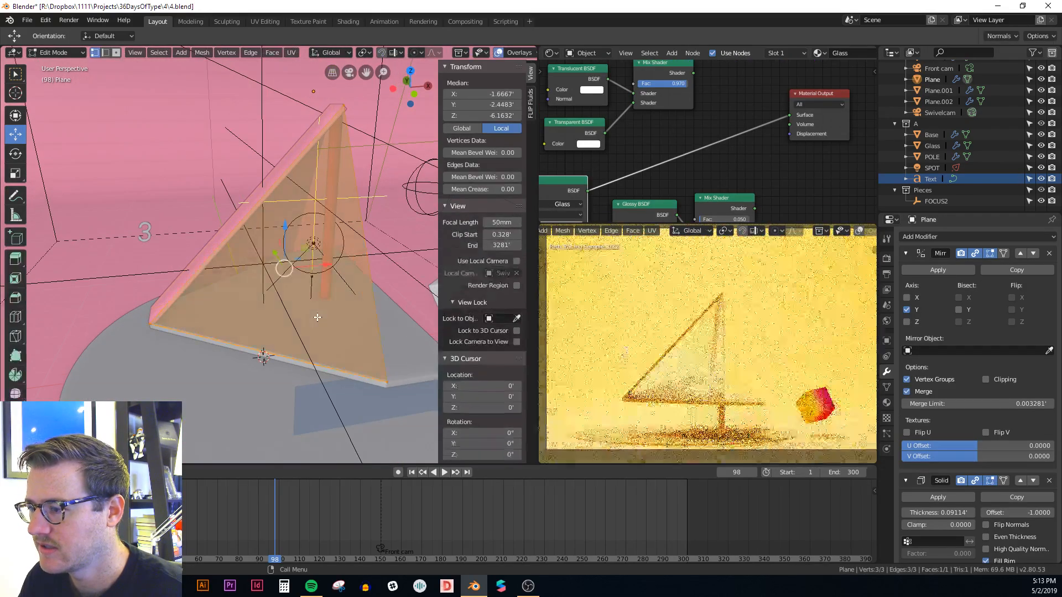
pyautogui.hotkey('shift', 'd')
pyautogui.rightClick(341, 272)
pyautogui.rightClick(341, 273)
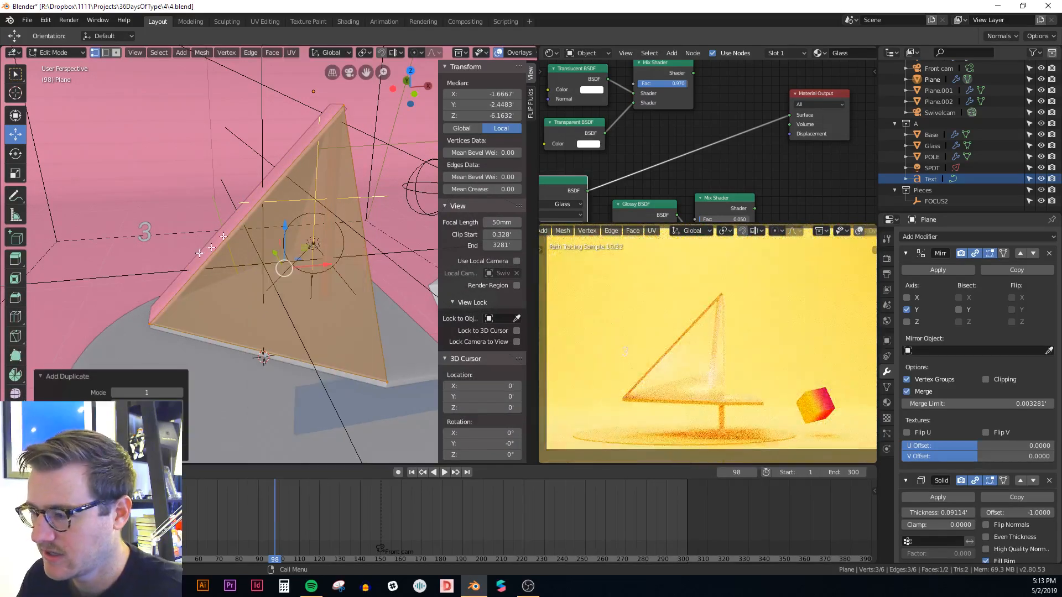
pyautogui.press('p')
pyautogui.click(341, 186)
pyautogui.press('Tab')
# Step: Select the original side panel and replace its Solidify modifier with a Skin modifier
pyautogui.click(357, 276)
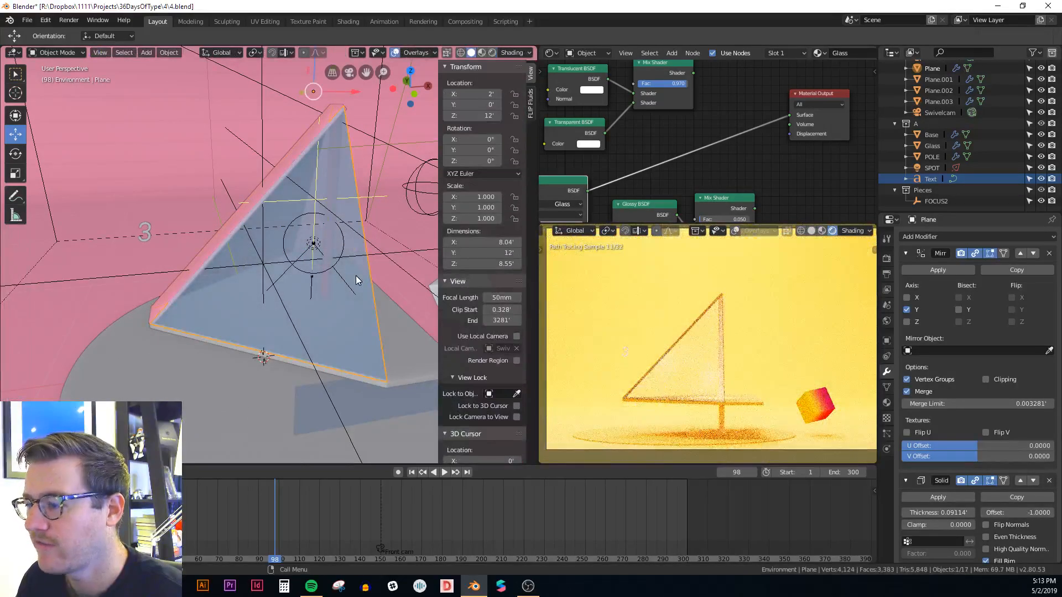
pyautogui.moveTo(379, 290); pyautogui.dragTo(332, 231, button='middle')
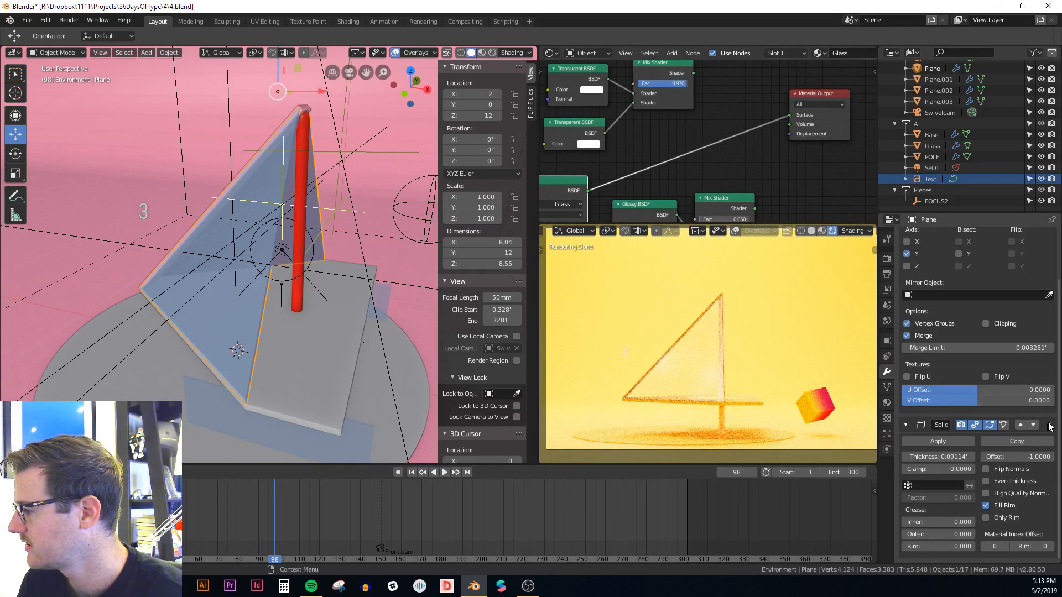
pyautogui.click(1049, 480)
pyautogui.click(1008, 237)
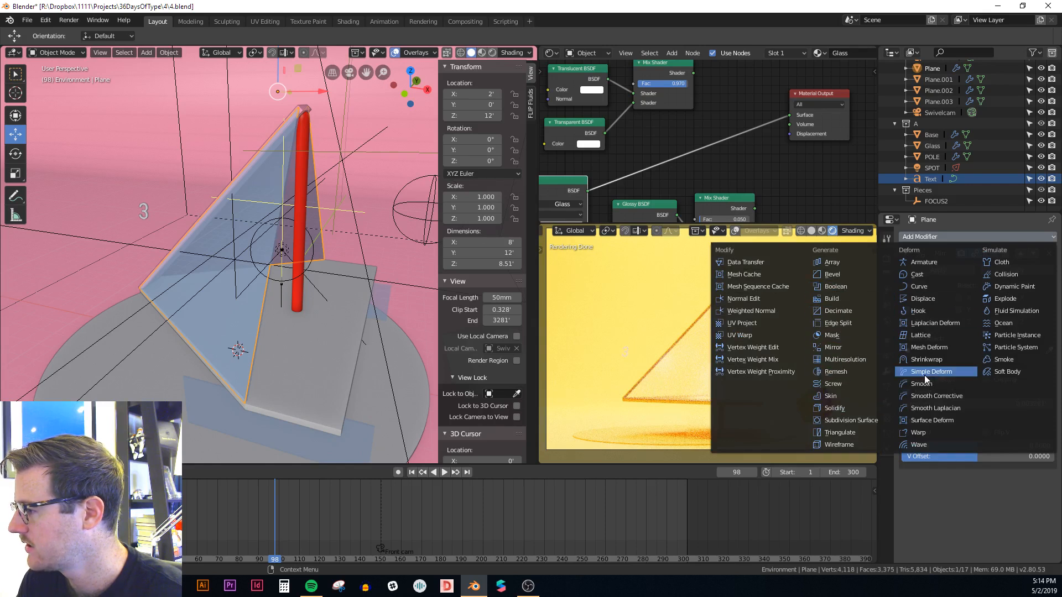
pyautogui.click(849, 396)
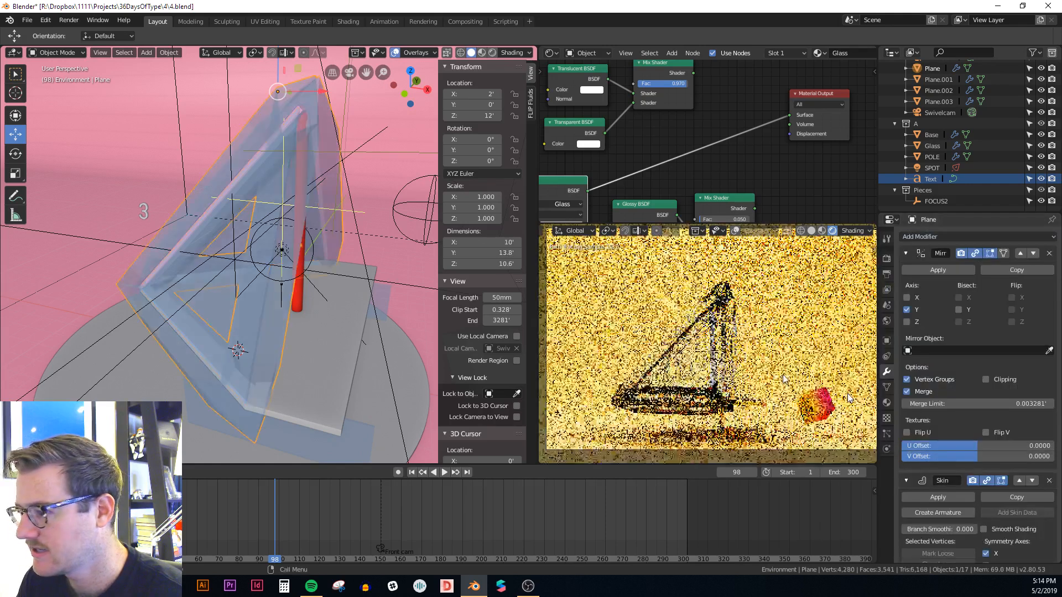
# Step: Replace the Glass material on the skinned side-panel frame with COLORS_adjustable_lighter
pyautogui.click(887, 404)
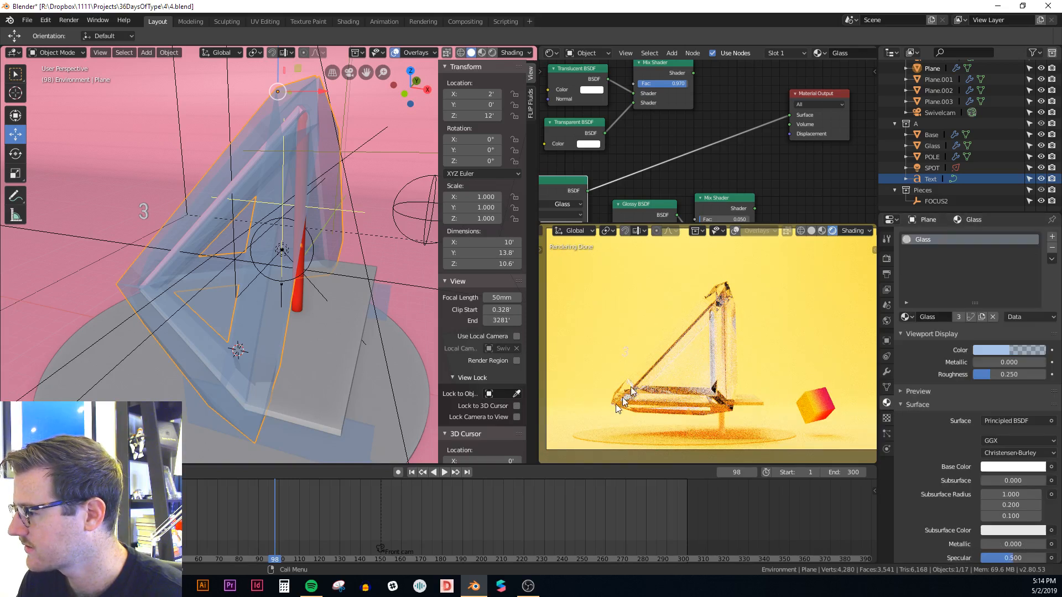
pyautogui.click(905, 317)
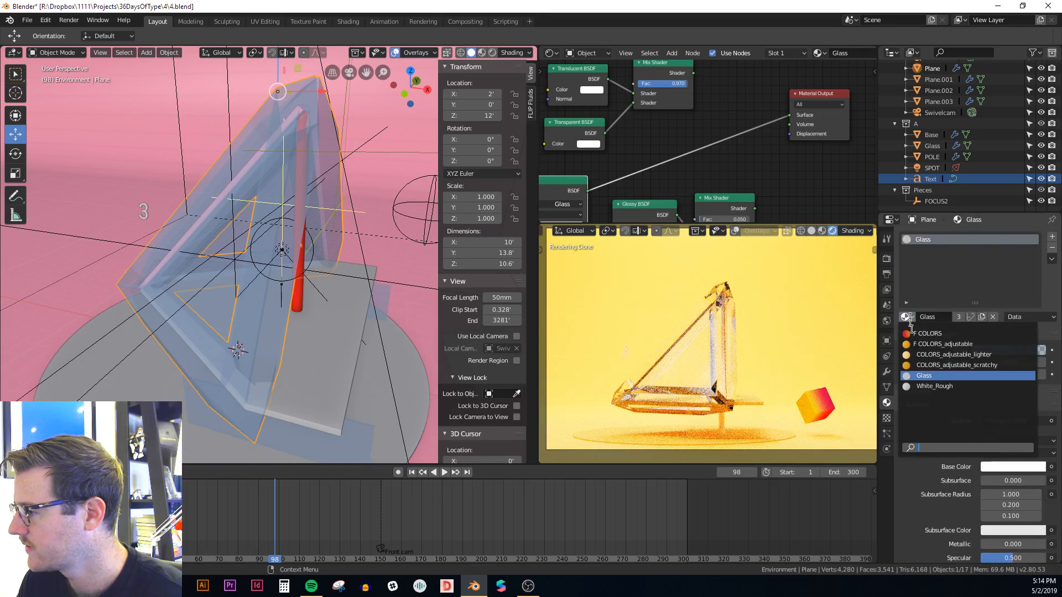
pyautogui.click(914, 351)
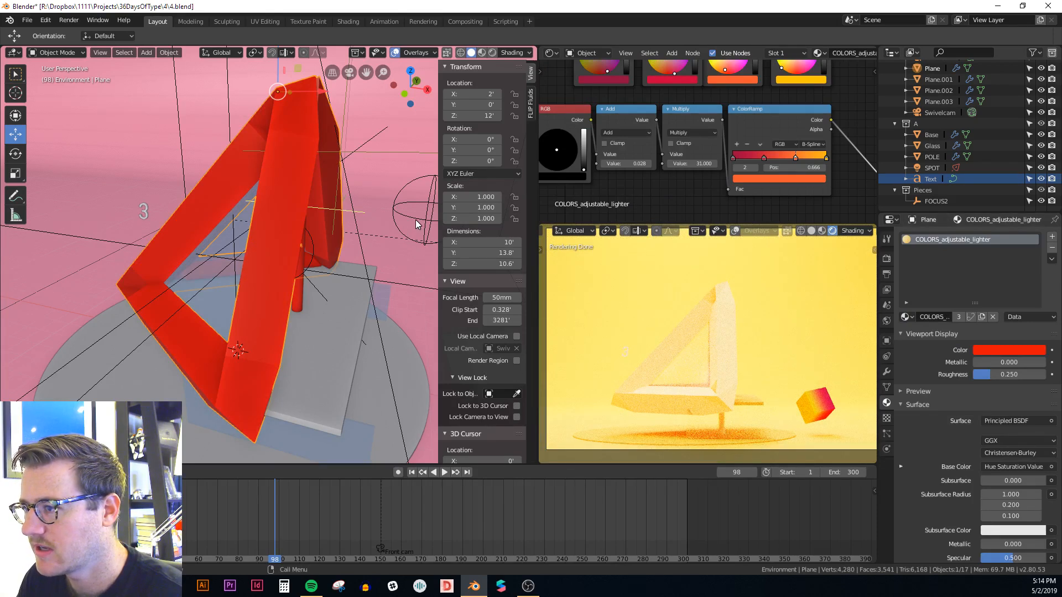
# Step: Thin the side-panel frame with Skin Resize to a mean radius of 0.022, return to Object Mode and show its modifiers
pyautogui.press('Tab')
pyautogui.press('s')
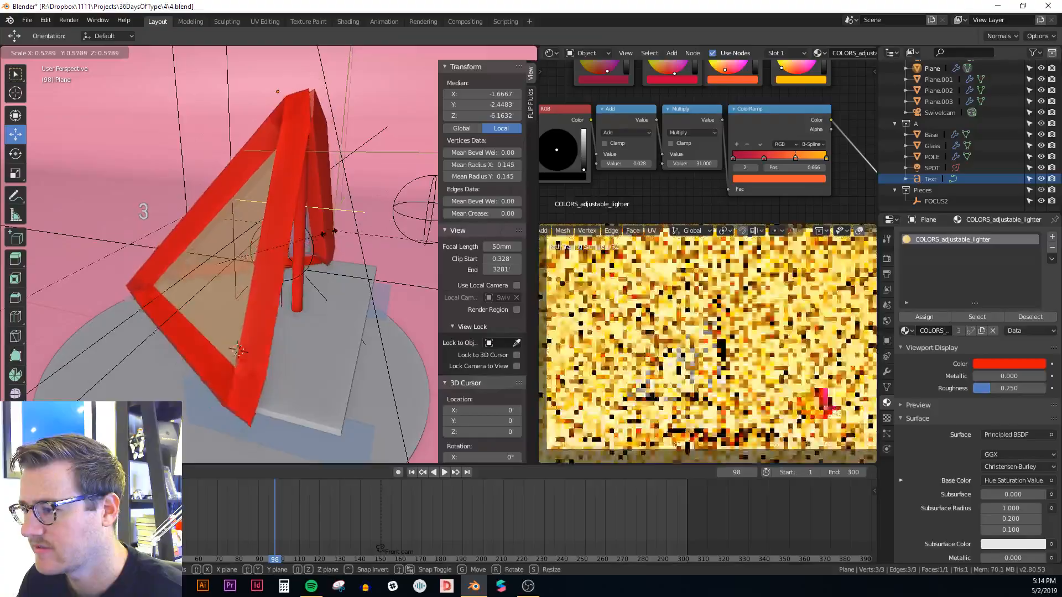
pyautogui.click(326, 233)
pyautogui.hotkey('ctrl', 'a')
pyautogui.click(294, 242)
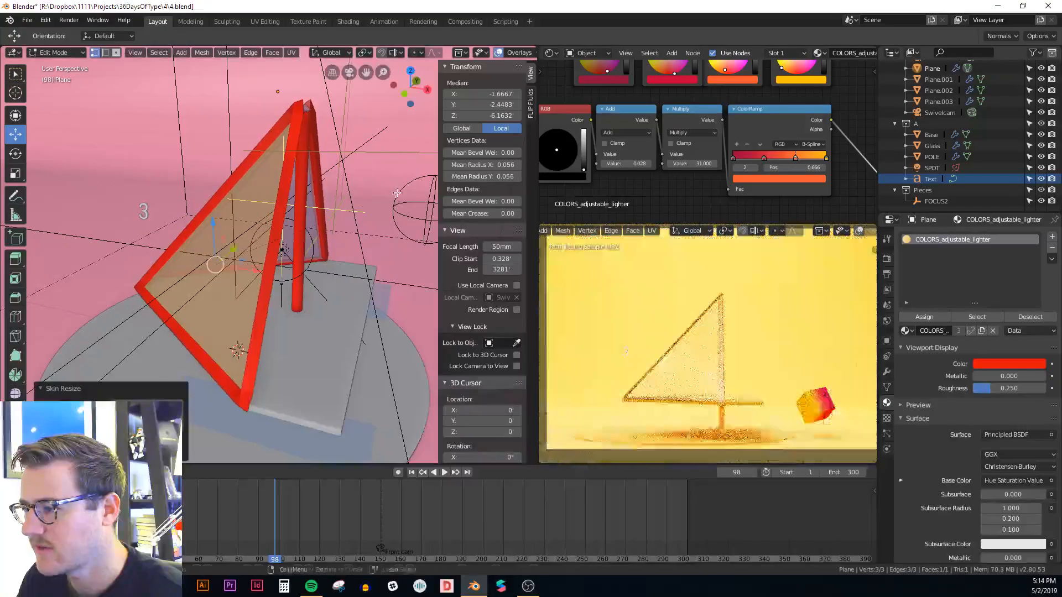
pyautogui.hotkey('ctrl', 'a')
pyautogui.click(309, 220)
pyautogui.hotkey('ctrl', 'a')
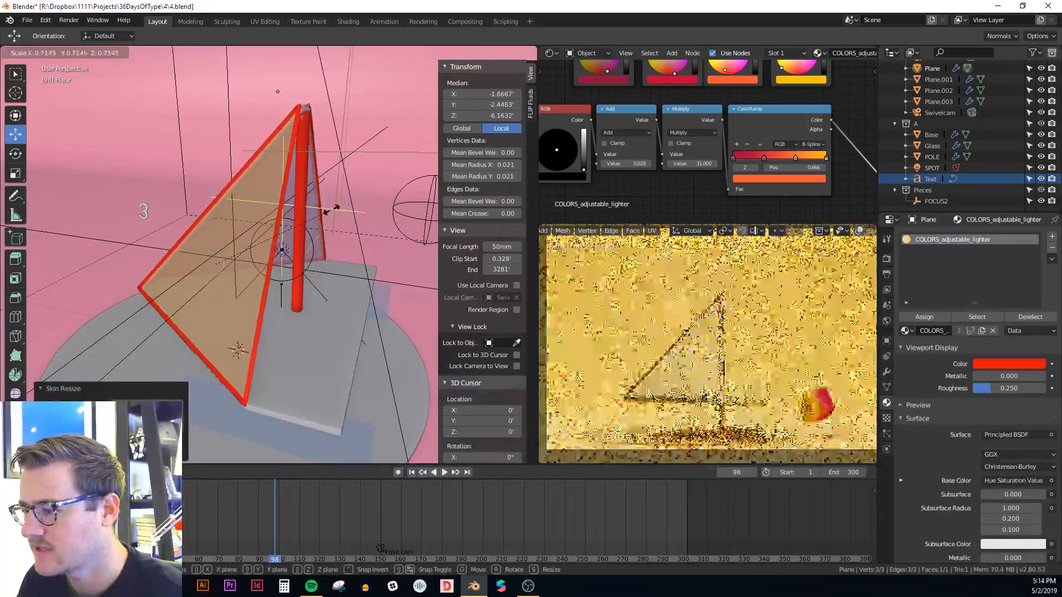
pyautogui.click(340, 211)
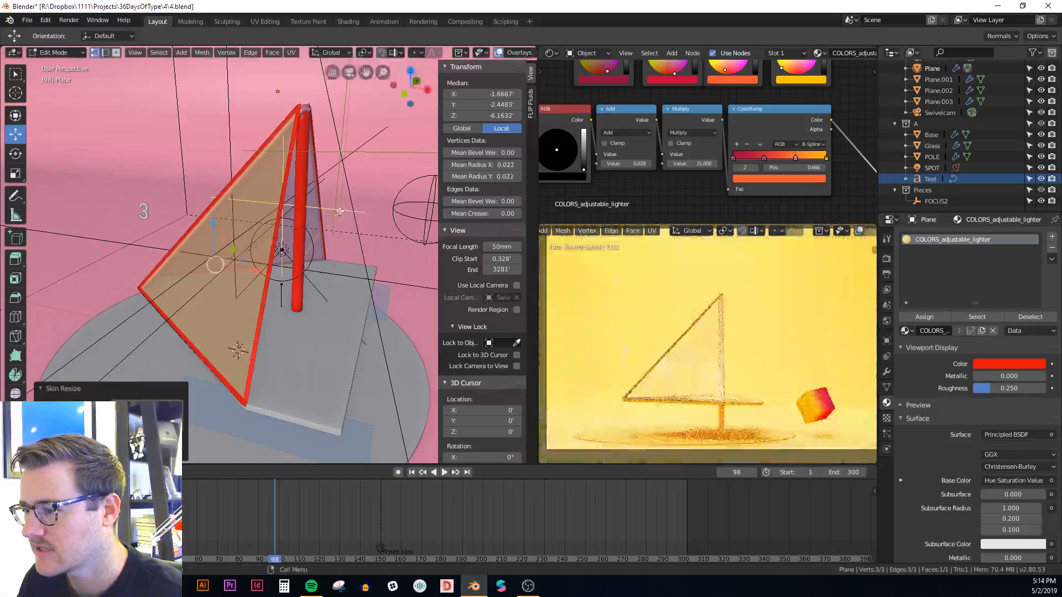
pyautogui.moveTo(340, 210); pyautogui.dragTo(322, 246, button='middle')
pyautogui.press('Tab')
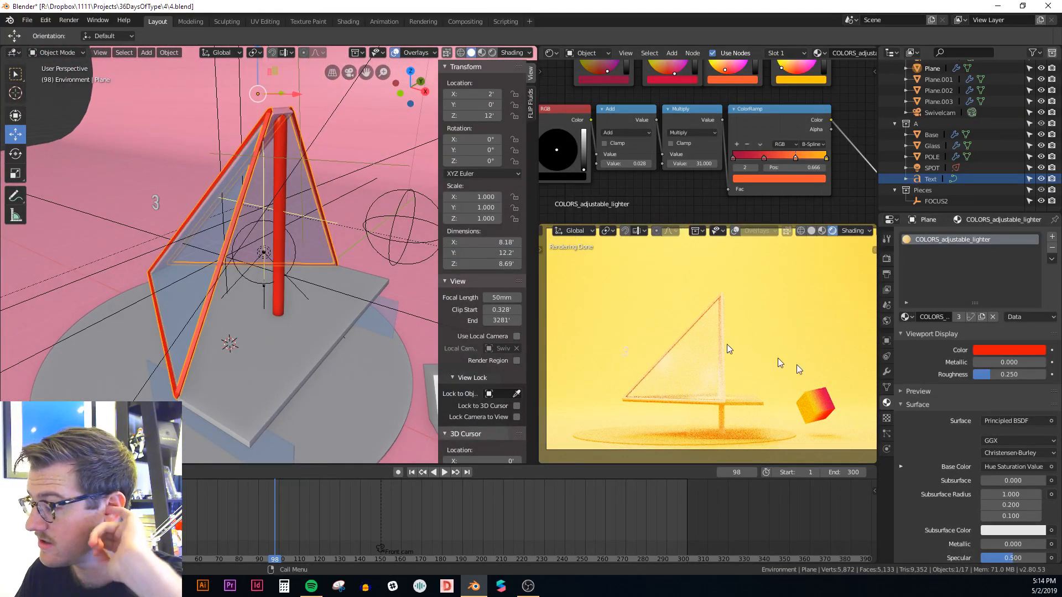
pyautogui.click(887, 374)
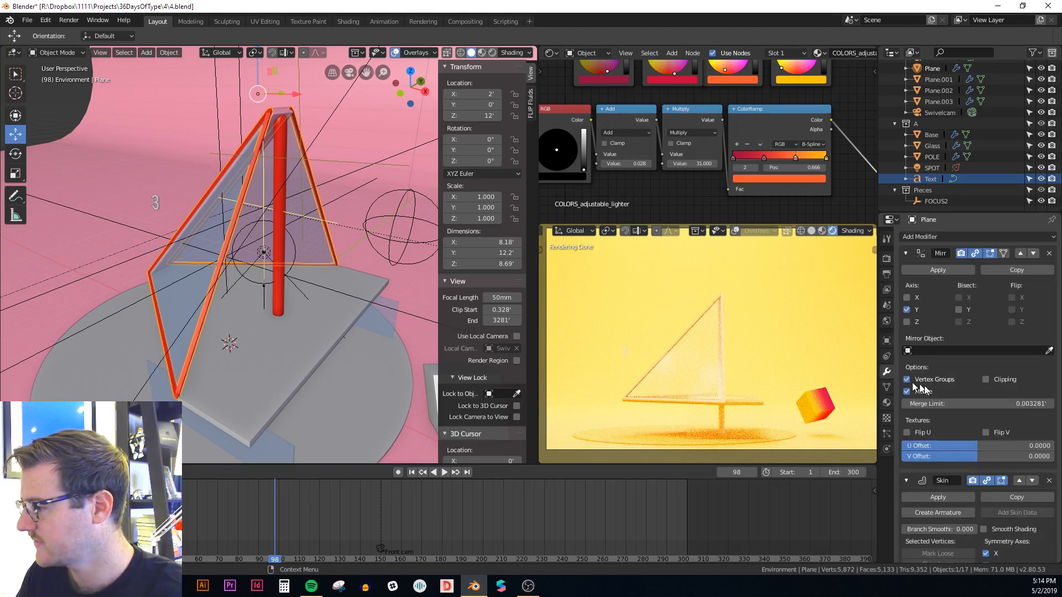
# Step: Turn on Smooth Shading in the side-panel frame's Skin modifier
pyautogui.scroll(-2, 981, 424)
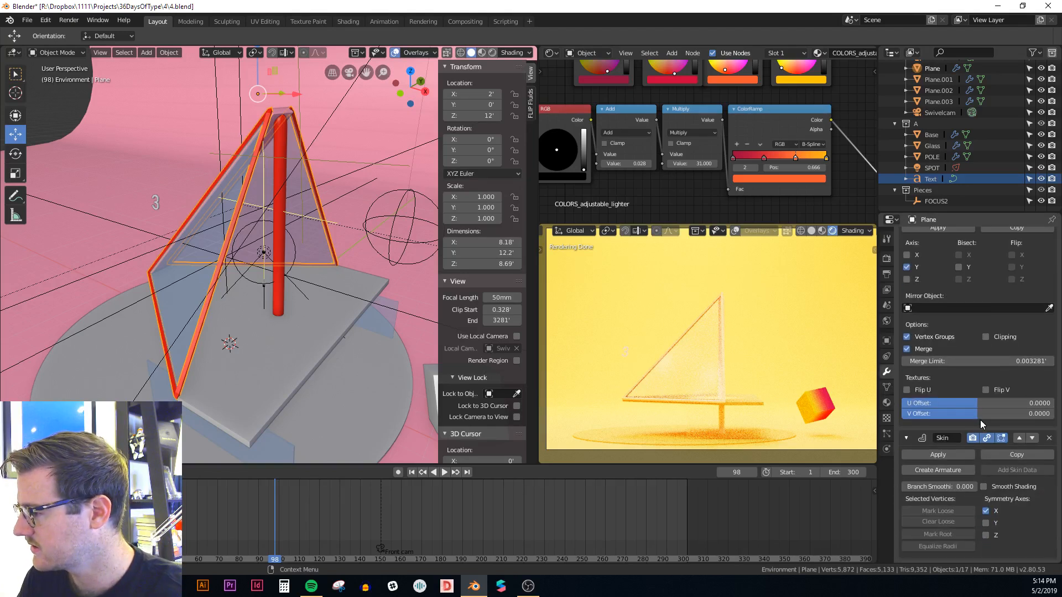
pyautogui.click(983, 487)
pyautogui.scroll(2, 958, 448)
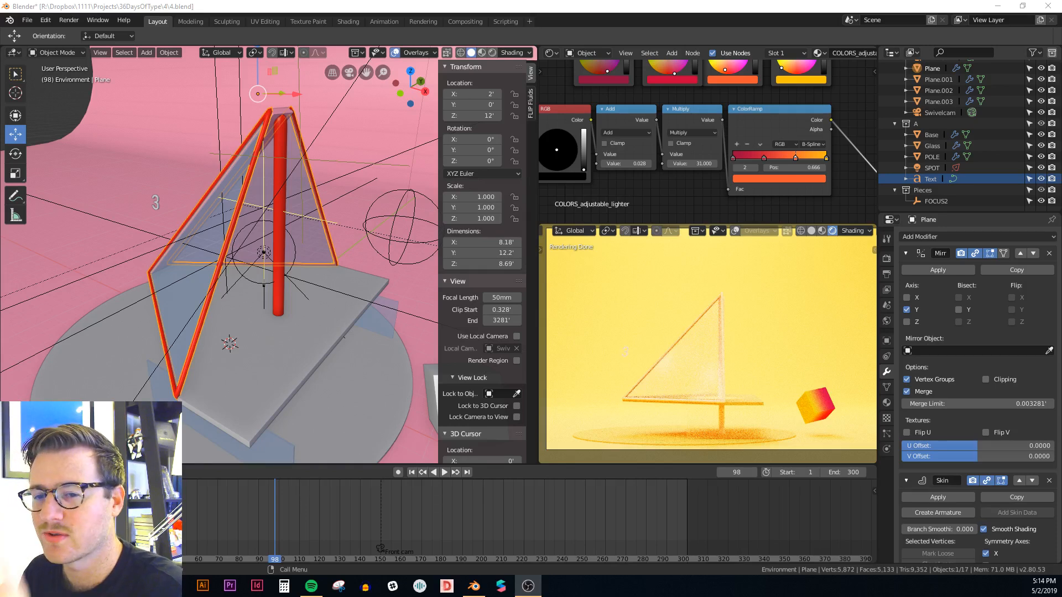
pyautogui.moveTo(305, 138); pyautogui.dragTo(363, 201, button='middle')
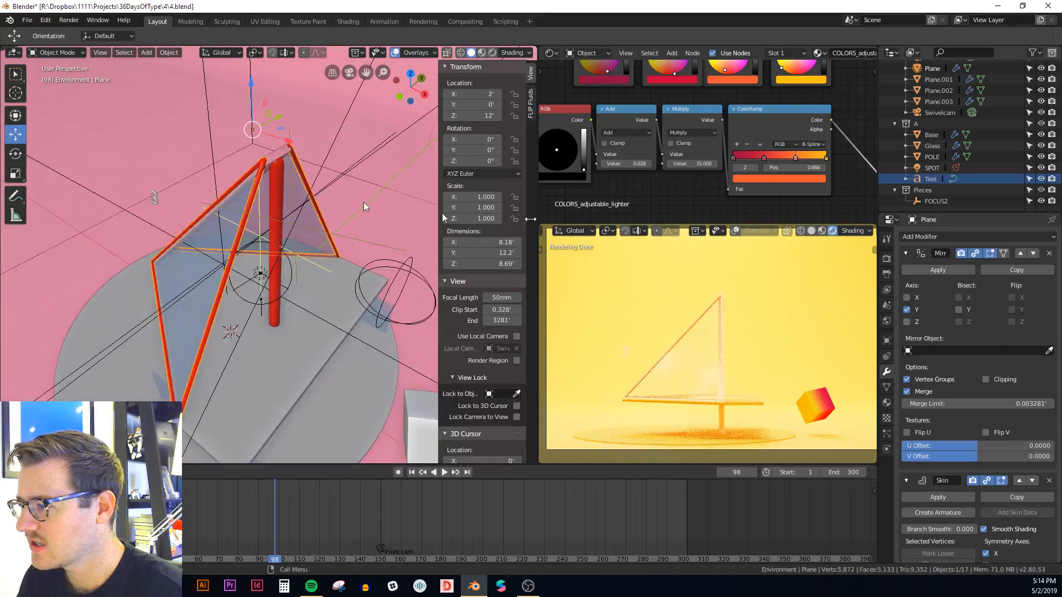
# Step: Add a Subdivision Surface modifier to the side-panel frame and set its render subdivisions to 1
pyautogui.click(988, 238)
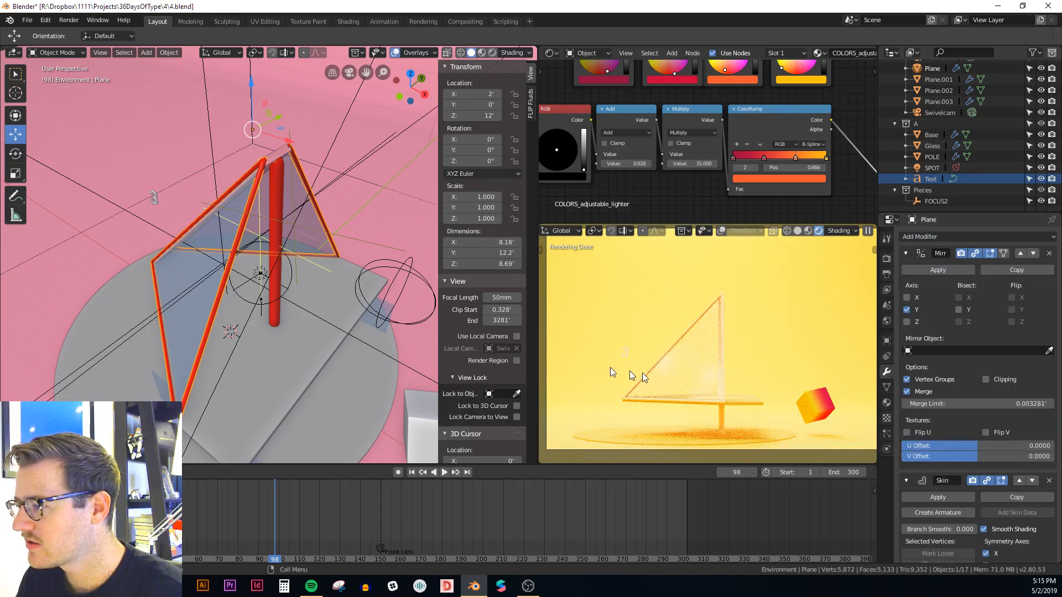
pyautogui.click(989, 237)
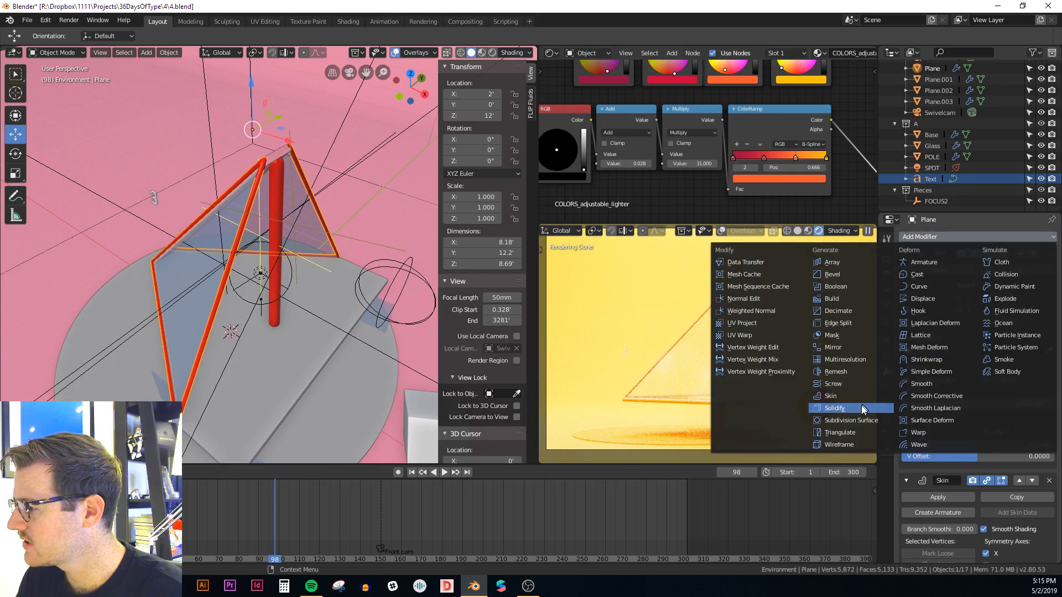
pyautogui.click(833, 348)
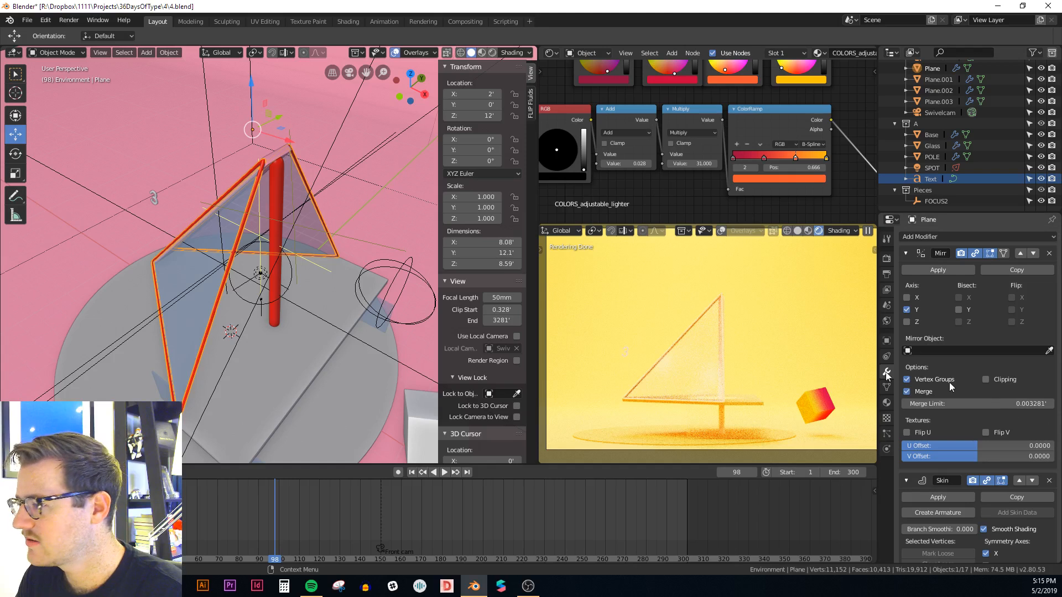
pyautogui.scroll(-1, 1032, 449)
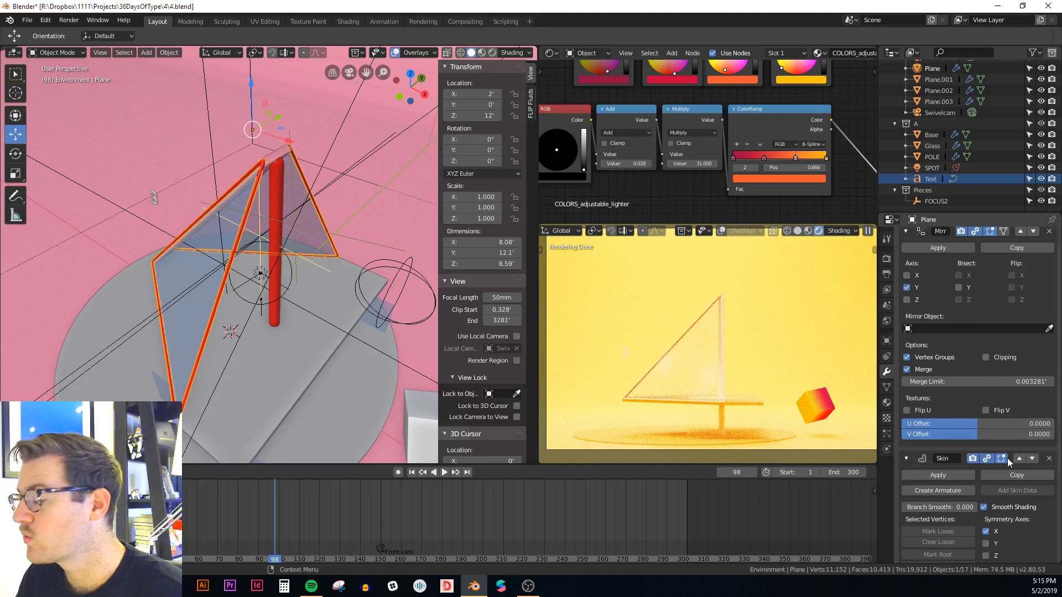
pyautogui.scroll(-2, 974, 421)
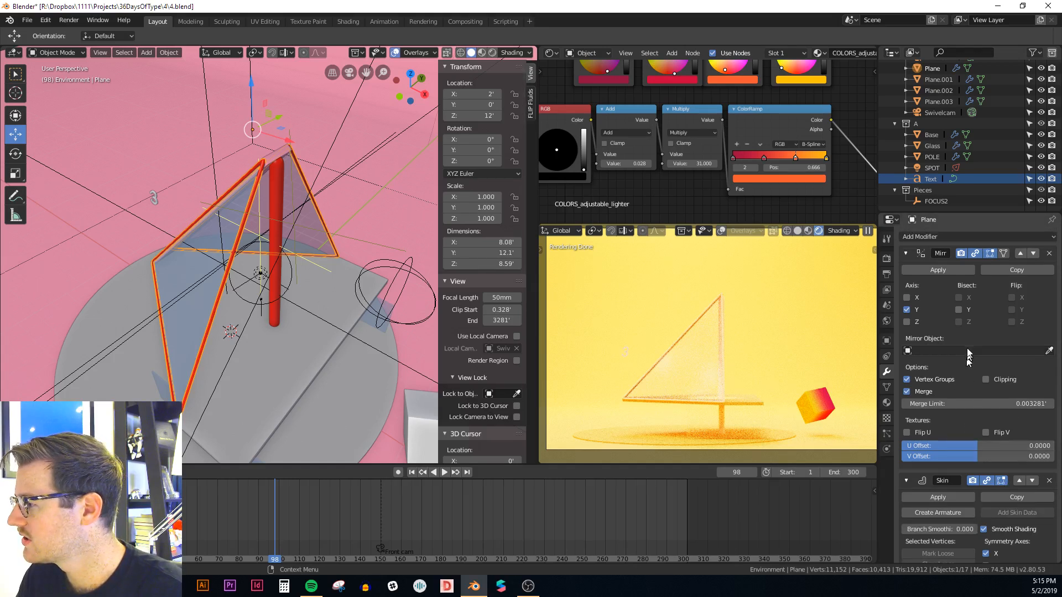
pyautogui.scroll(-4, 990, 445)
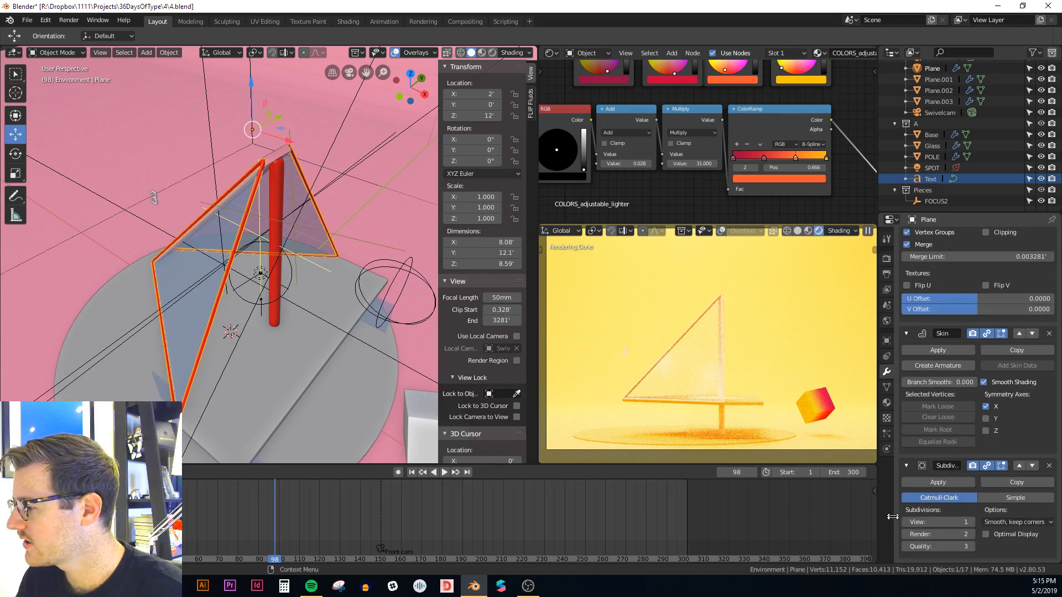
pyautogui.click(905, 533)
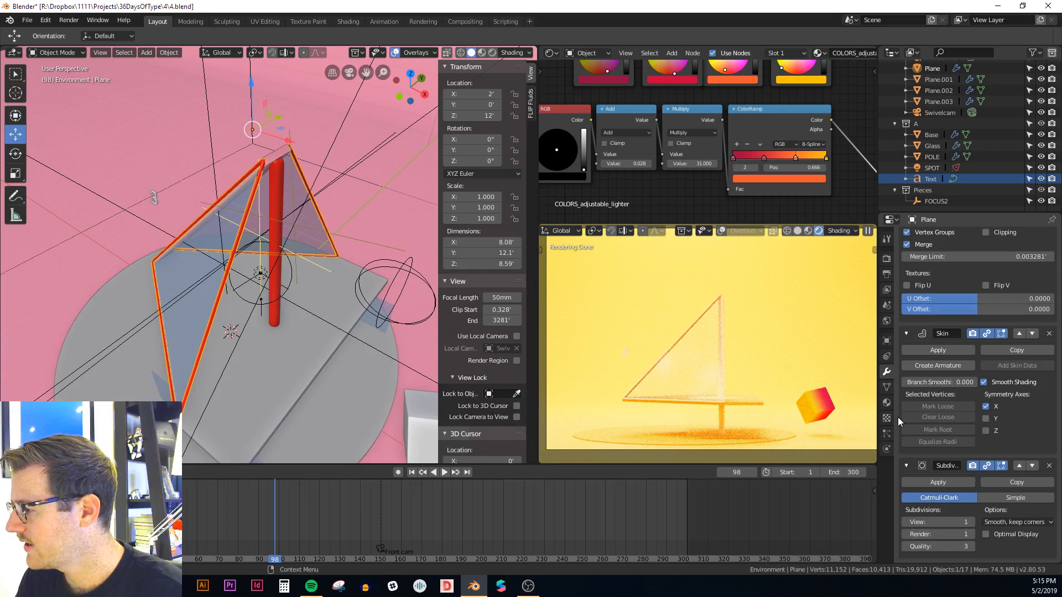
# Step: Enable Auto Smooth at 30° in the frame's mesh normals and inspect the frame up close
pyautogui.click(886, 388)
pyautogui.click(919, 460)
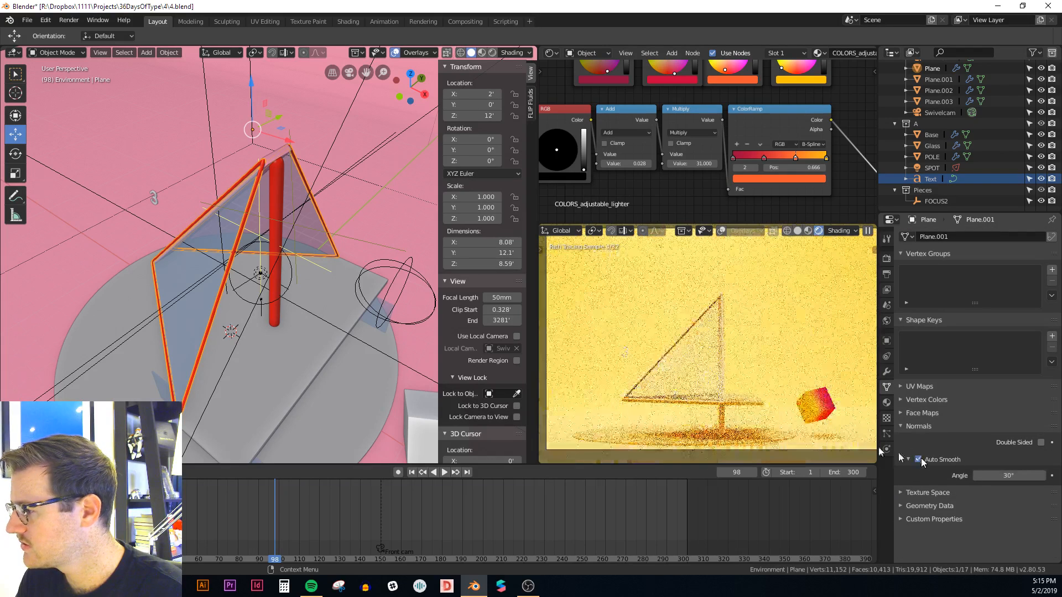
pyautogui.moveTo(405, 268); pyautogui.dragTo(506, 247, button='middle')
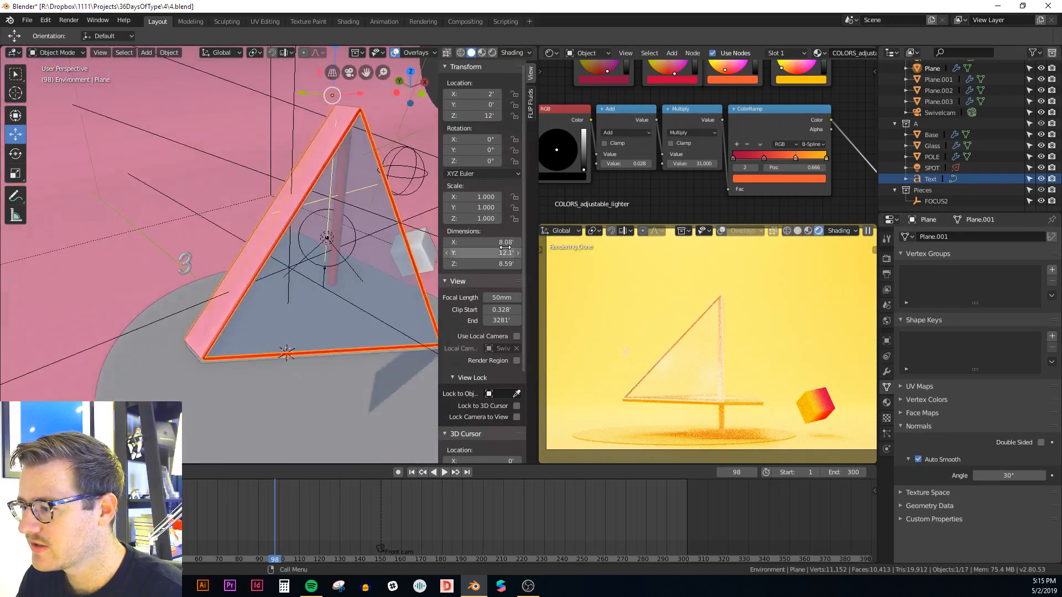
pyautogui.moveTo(558, 268); pyautogui.dragTo(838, 268, button='middle')
pyautogui.moveTo(426, 243); pyautogui.dragTo(254, 178, button='middle')
# Step: Reselect the side-panel frame and turn off Auto Smooth in its mesh normals
pyautogui.click(367, 234)
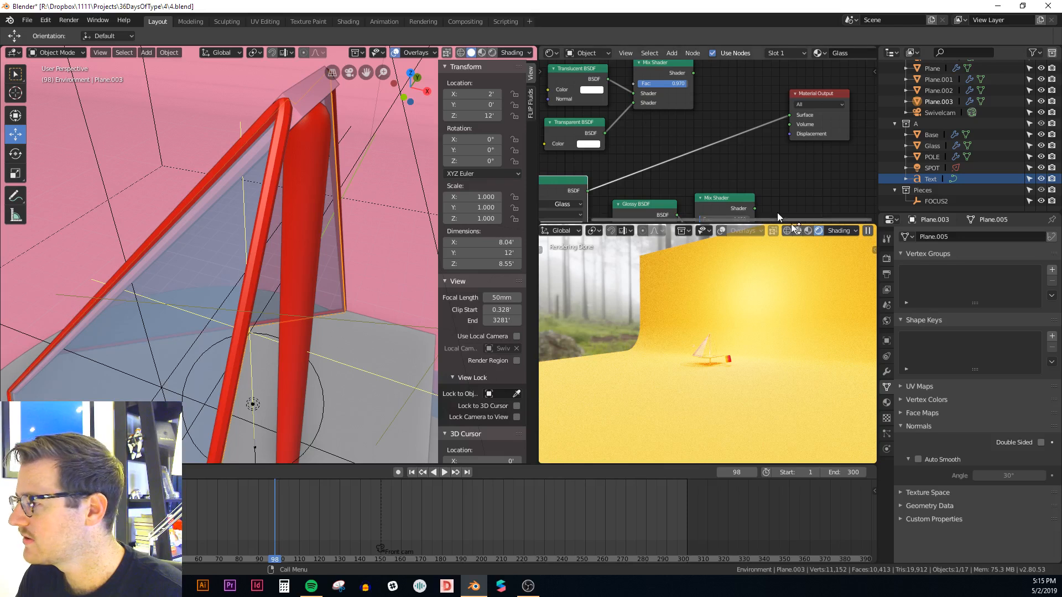
pyautogui.click(273, 194)
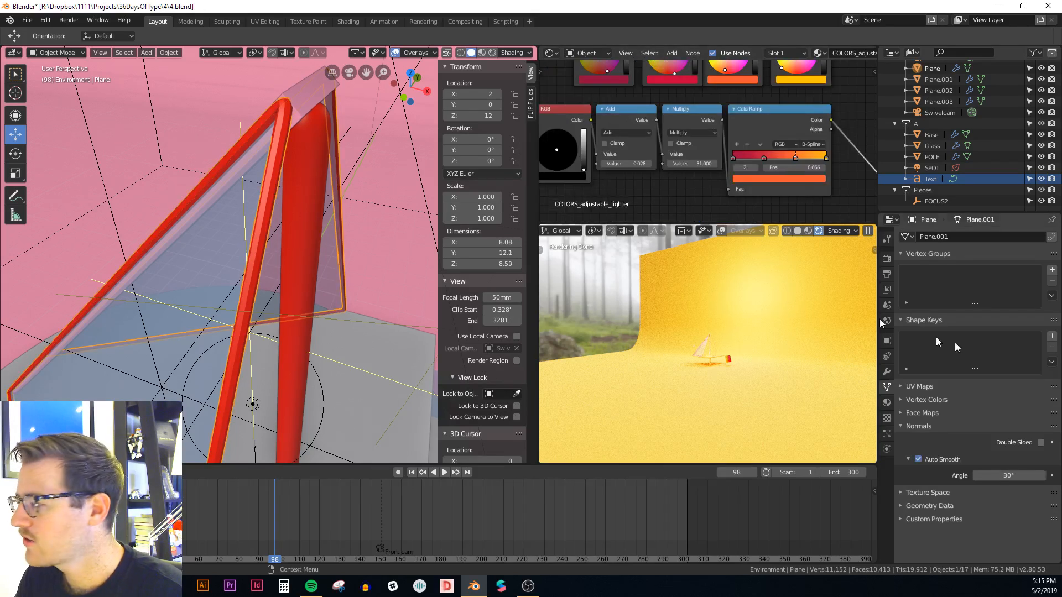
pyautogui.click(886, 403)
pyautogui.click(886, 372)
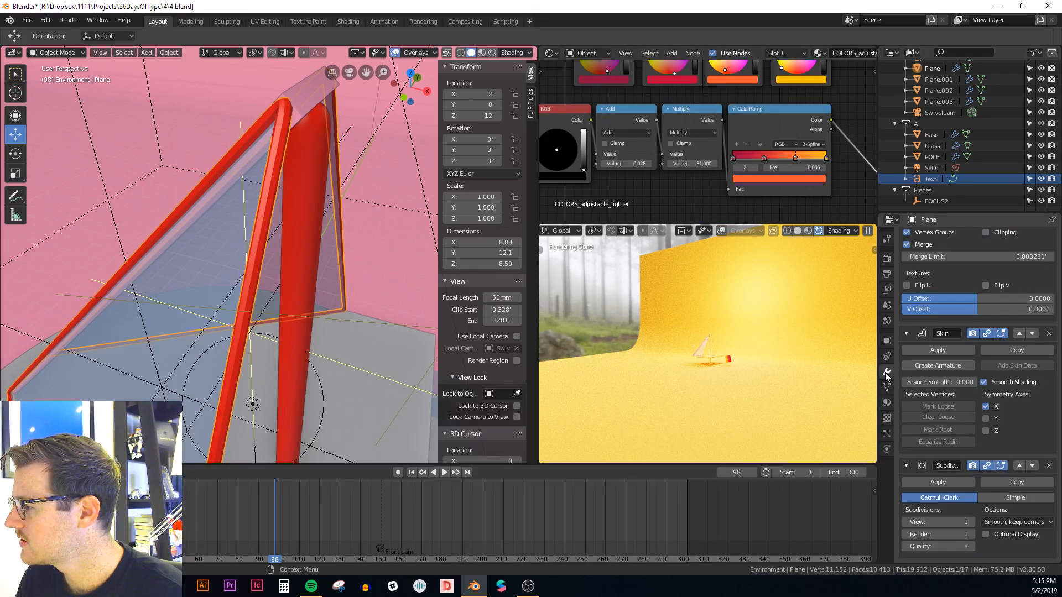
pyautogui.scroll(1, 1005, 393)
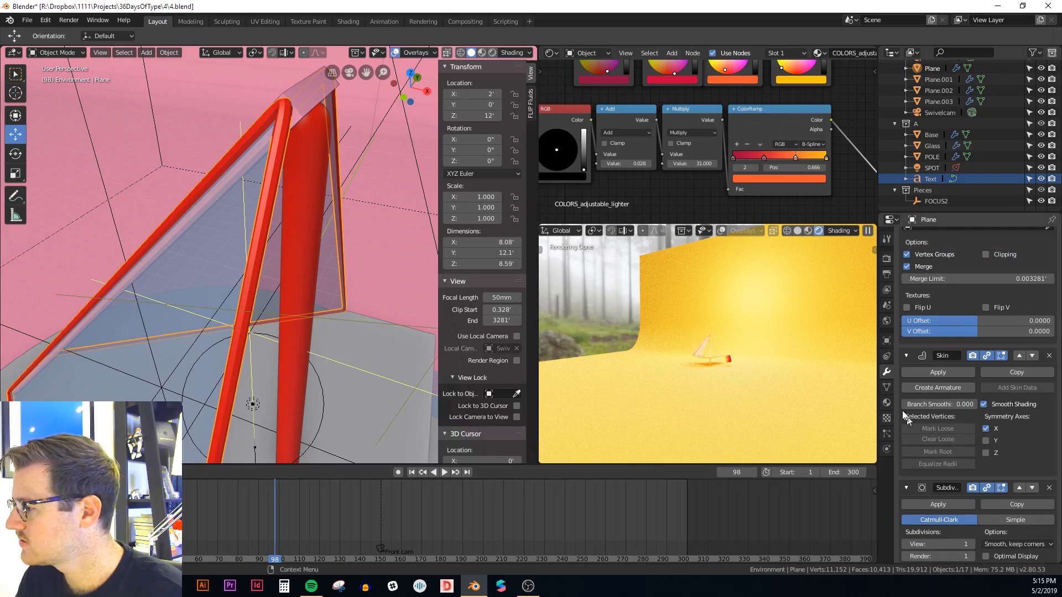
pyautogui.click(887, 387)
pyautogui.click(918, 459)
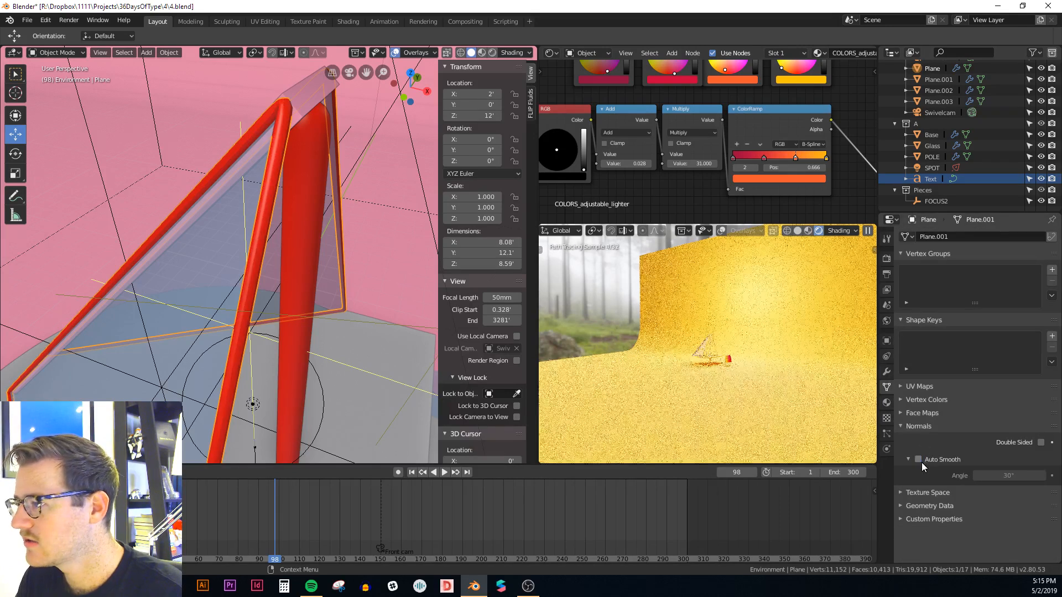
# Step: Switch Auto Smooth on and off again to compare the shading at the frame's apex
pyautogui.moveTo(340, 216); pyautogui.dragTo(358, 180, button='middle')
pyautogui.scroll(3, 357, 181)
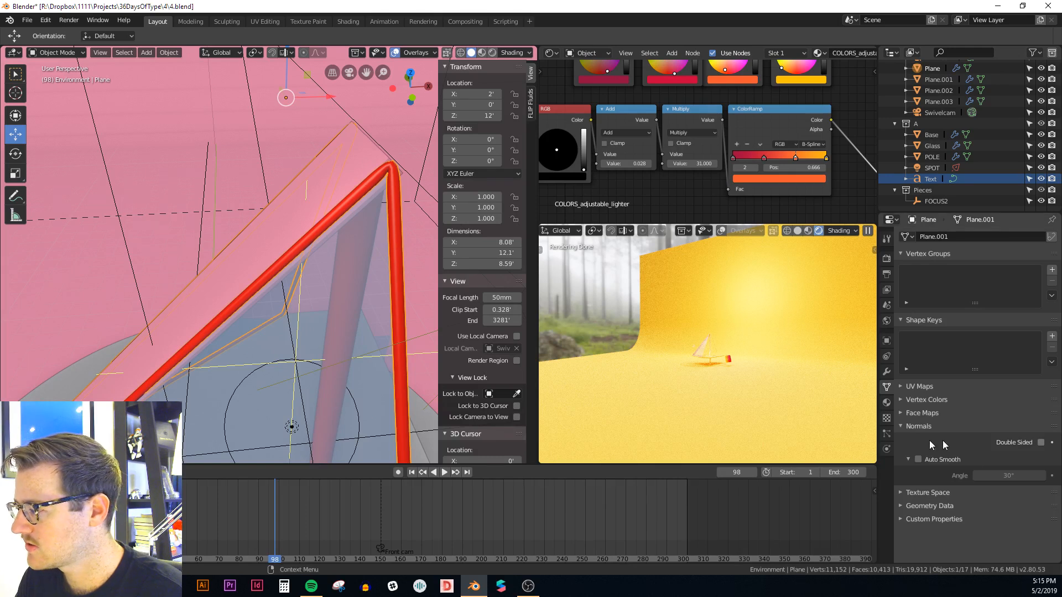
pyautogui.click(921, 460)
pyautogui.scroll(2, 393, 167)
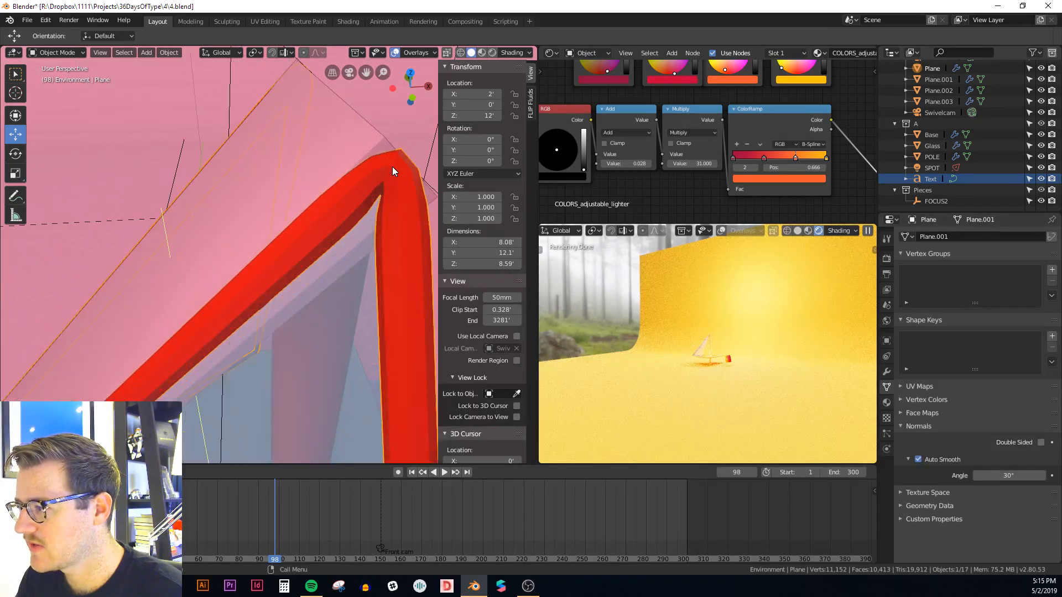
pyautogui.click(918, 459)
# Step: Edit the frame's mesh, select its apex vertex and equalize its radii in the Skin modifier
pyautogui.press('Tab')
pyautogui.scroll(-2, 393, 220)
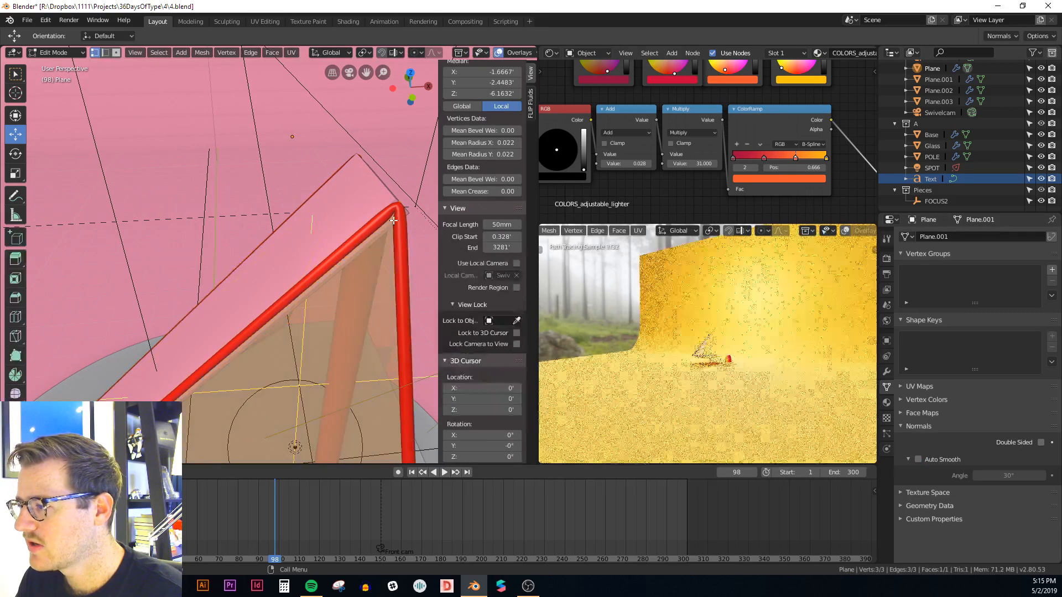
pyautogui.click(400, 203)
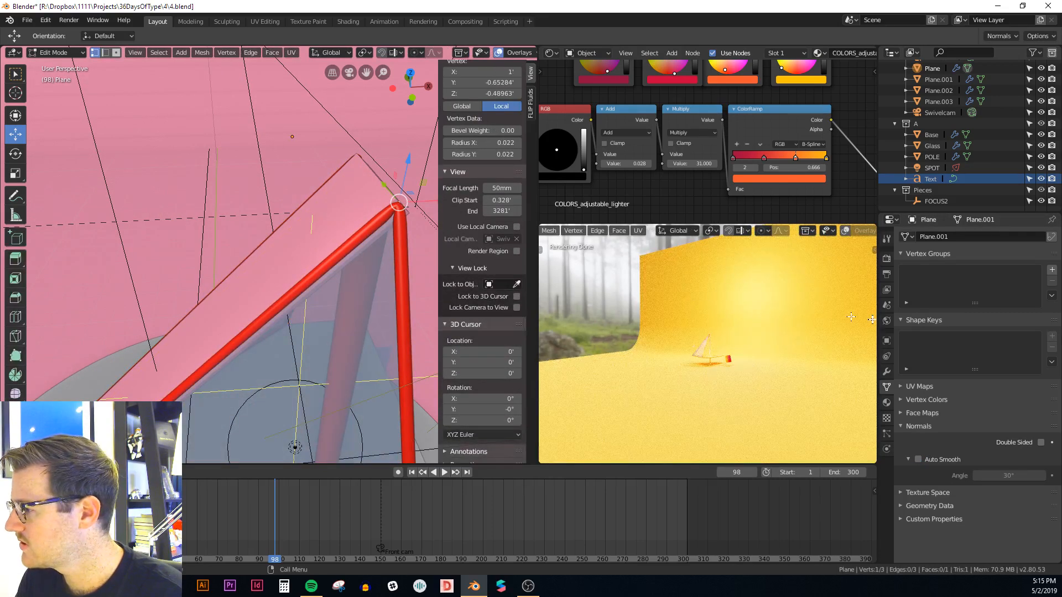
pyautogui.click(887, 372)
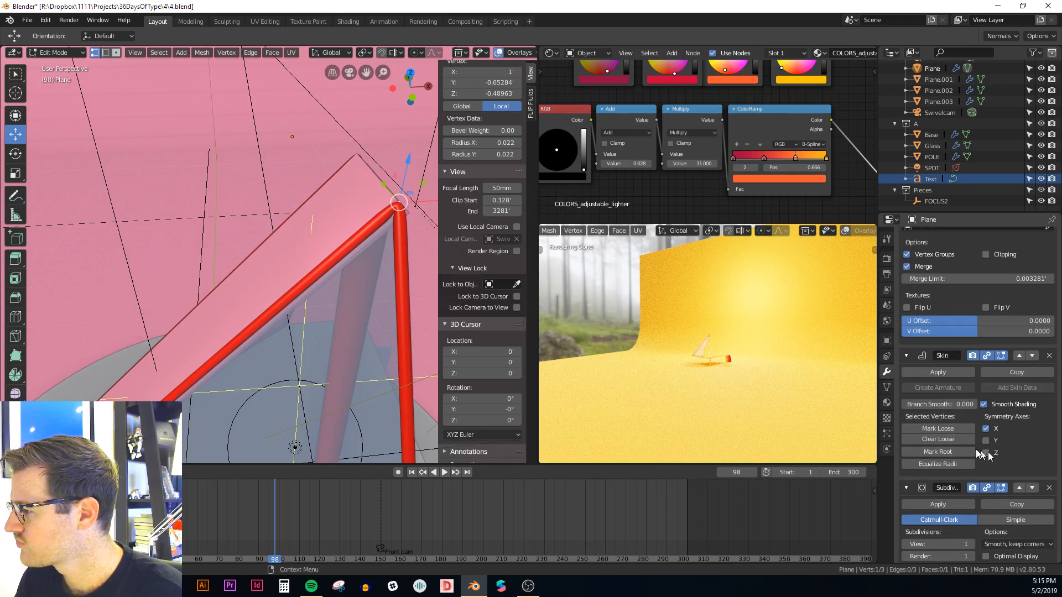
pyautogui.click(946, 465)
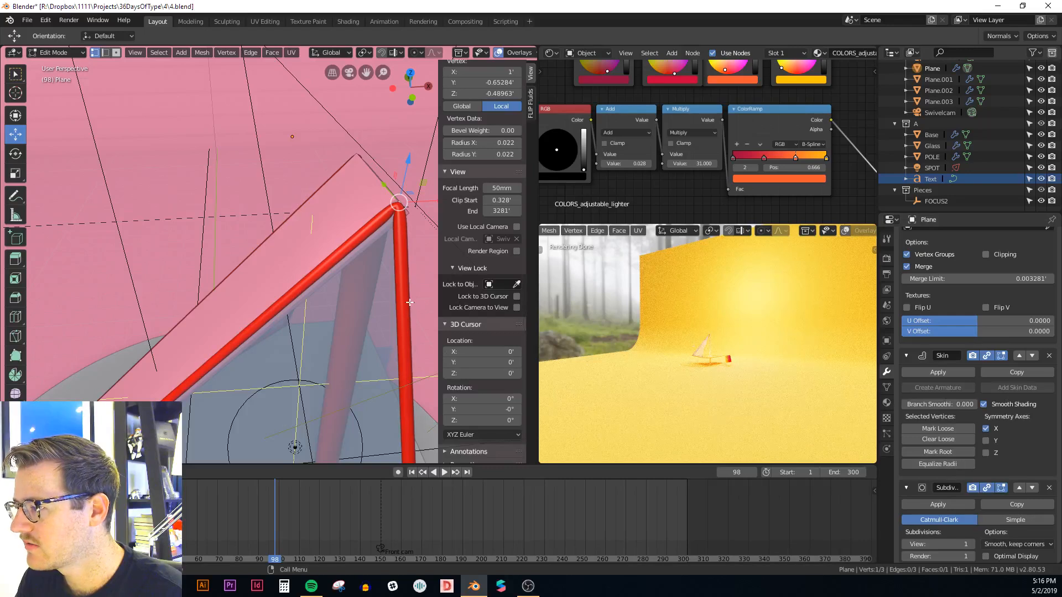
pyautogui.press('a')
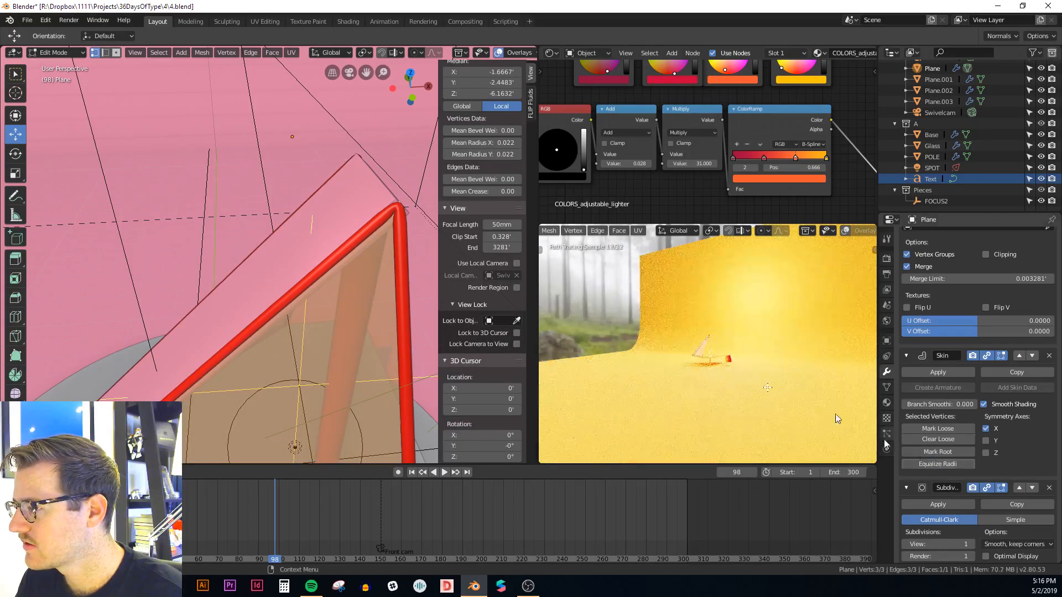
pyautogui.click(412, 194)
pyautogui.press('s')
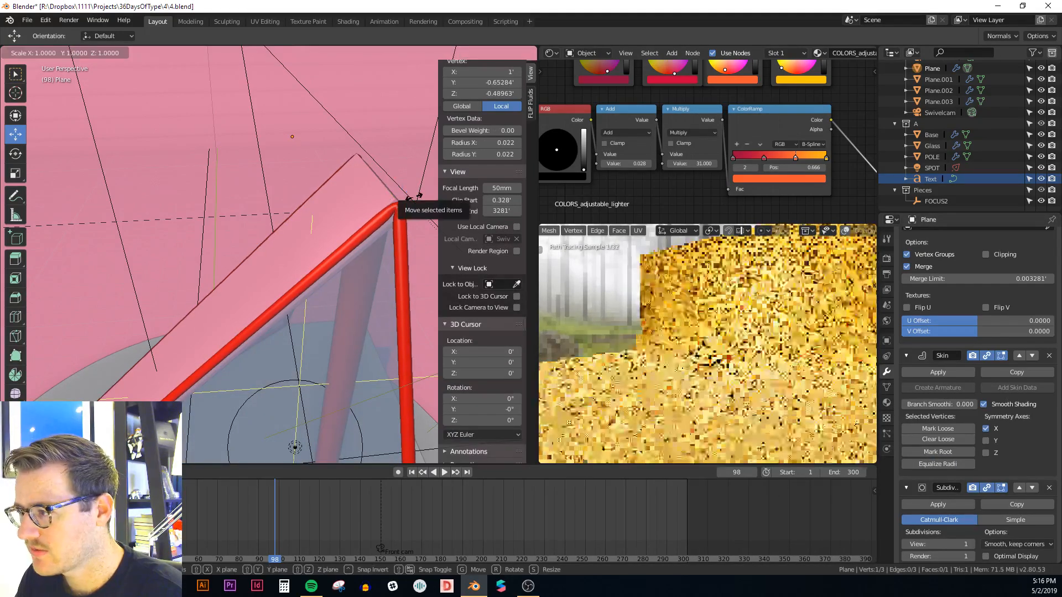
pyautogui.rightClick(383, 198)
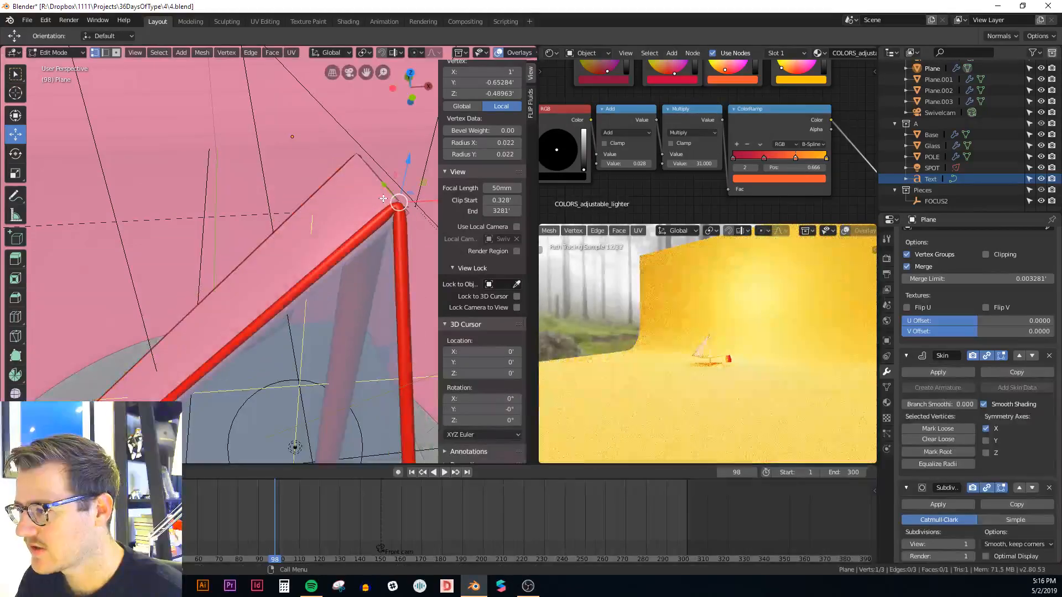
# Step: Try a vertex-only bevel of about 0.145' on the apex, and mark all the frame's vertices as skin root
pyautogui.hotkey('ctrl', 'shift', 'b')
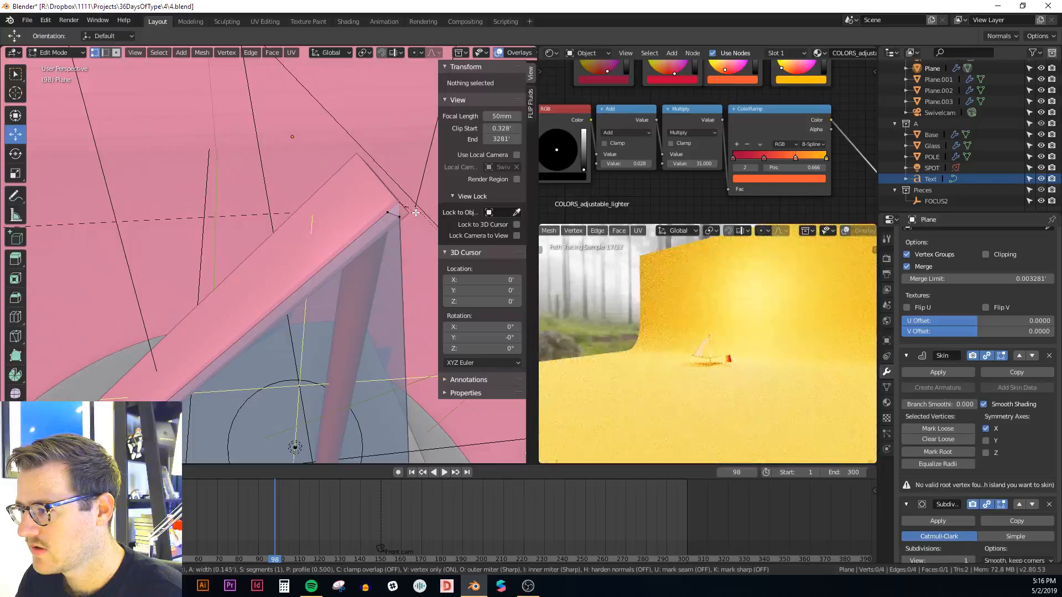
pyautogui.click(415, 213)
pyautogui.press('a')
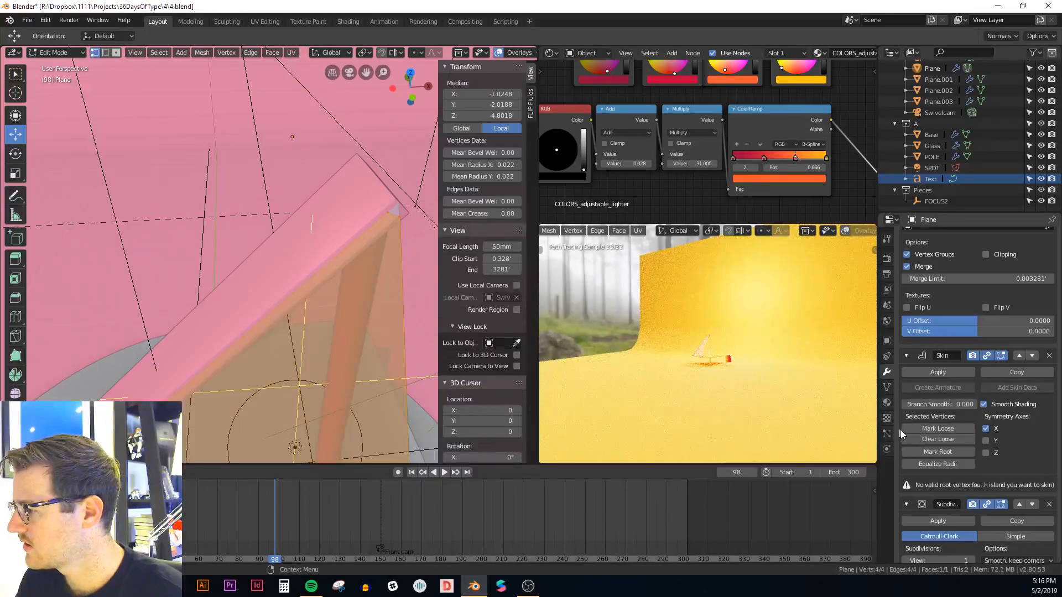
pyautogui.click(932, 451)
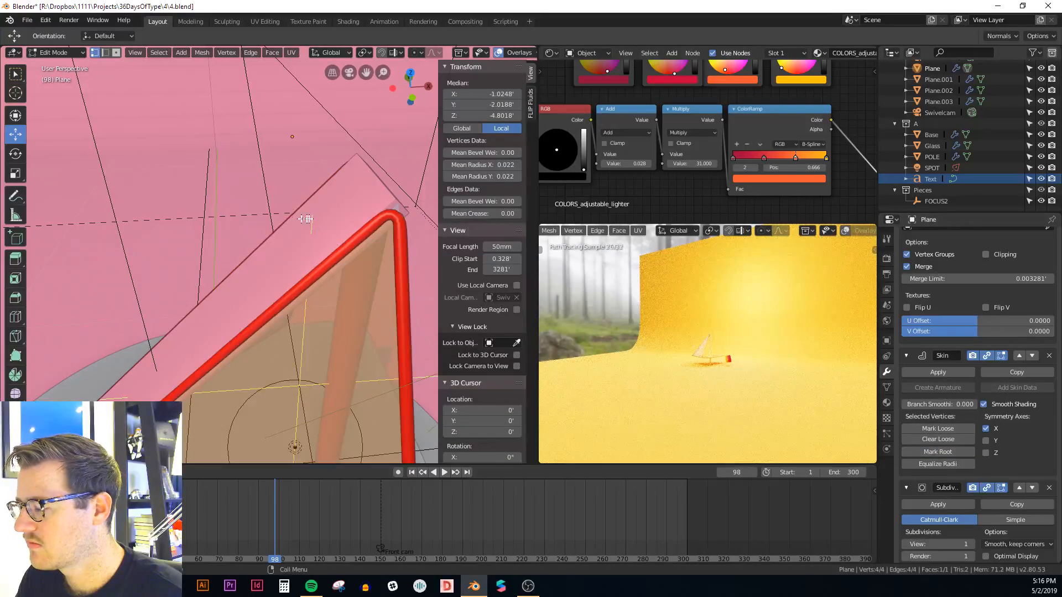
pyautogui.scroll(-3, 306, 219)
pyautogui.moveTo(307, 221); pyautogui.dragTo(321, 263, button='middle')
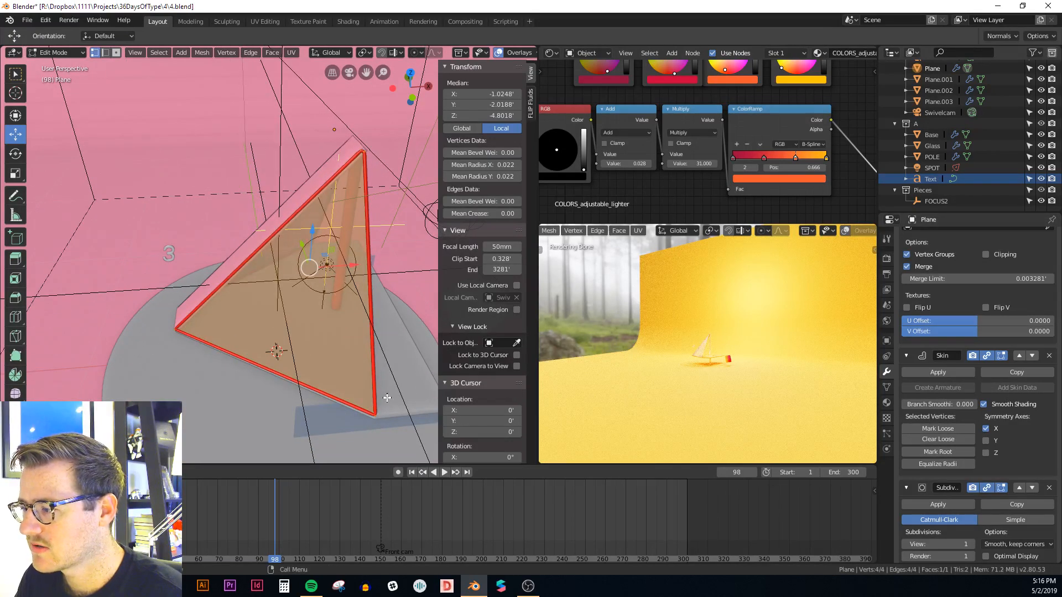
# Step: Undo the root marking and the apex vertex bevel
pyautogui.hotkey('ctrl', 'z')
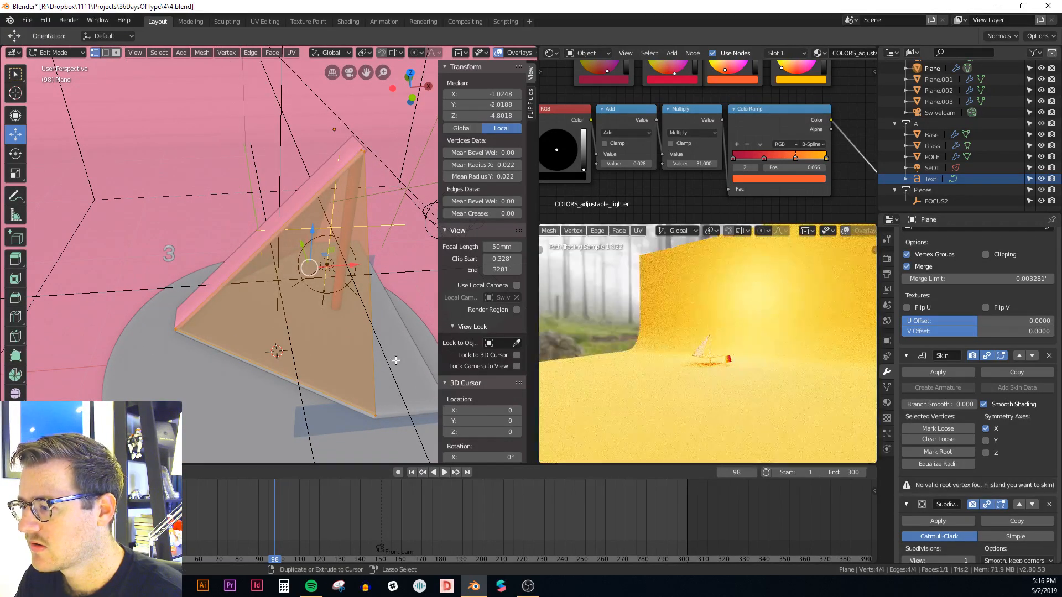
pyautogui.hotkey('ctrl', 'z')
pyautogui.hotkey('ctrl', 'z')
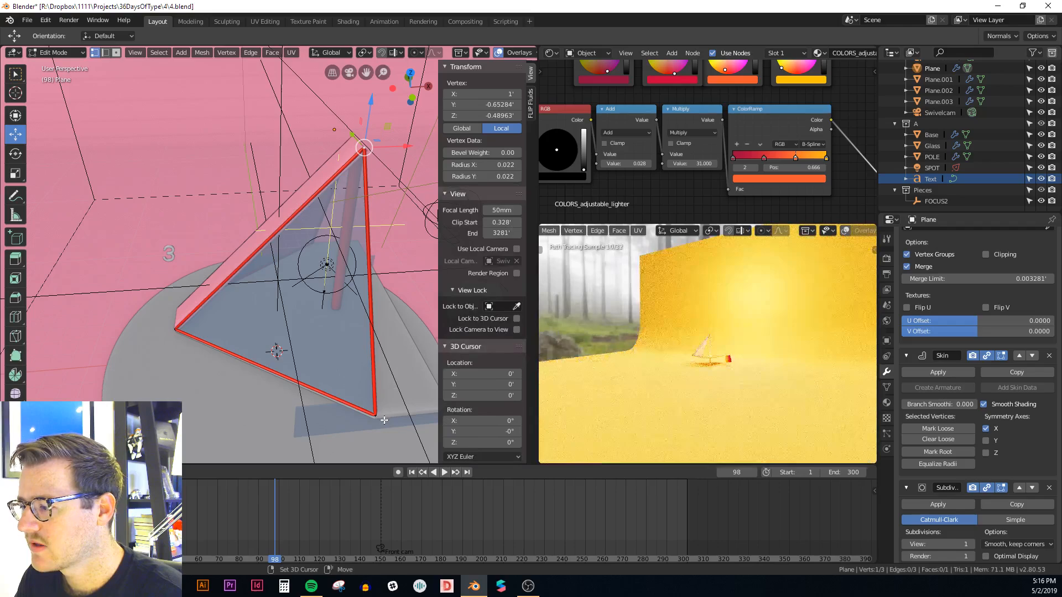
# Step: Add the two lower corner vertices to the selection and bevel all three frame corners, vertex only, with a width of about 0.191'
pyautogui.keyDown('shift'); pyautogui.click(378, 416); pyautogui.keyUp('shift')
pyautogui.keyDown('shift'); pyautogui.click(191, 330); pyautogui.keyUp('shift')
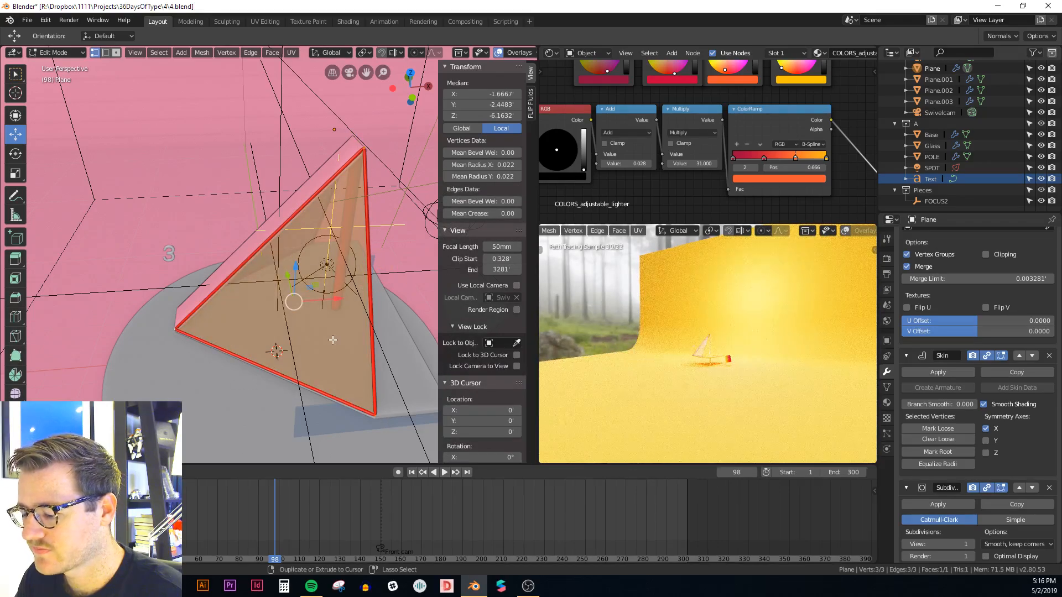
pyautogui.hotkey('ctrl', 'shift', 'b')
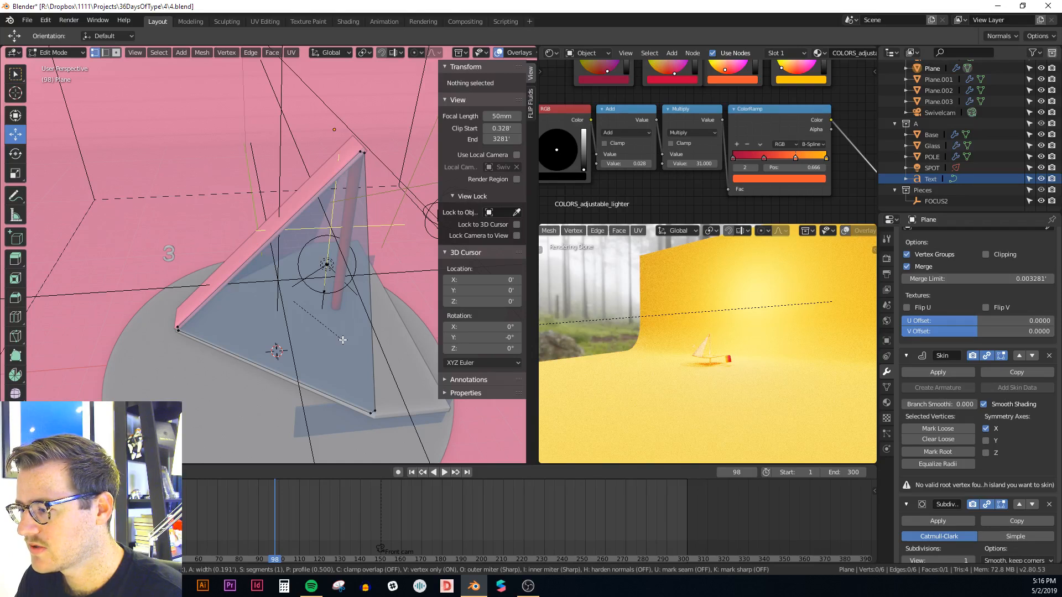
pyautogui.click(342, 339)
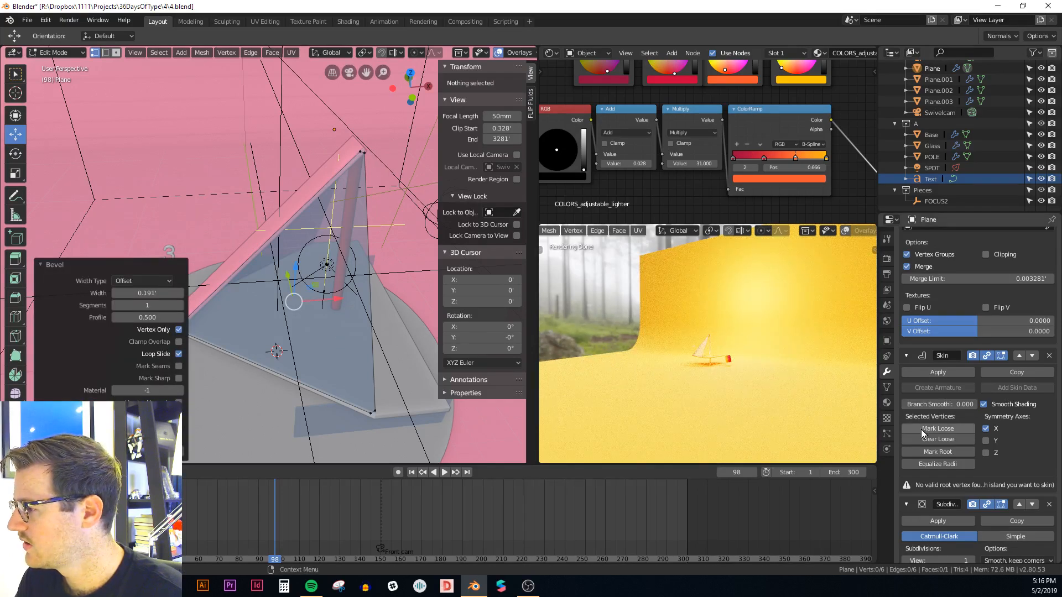
# Step: Select all of the frame's vertices, mark them as skin root and leave mesh editing
pyautogui.click(923, 448)
pyautogui.press('a')
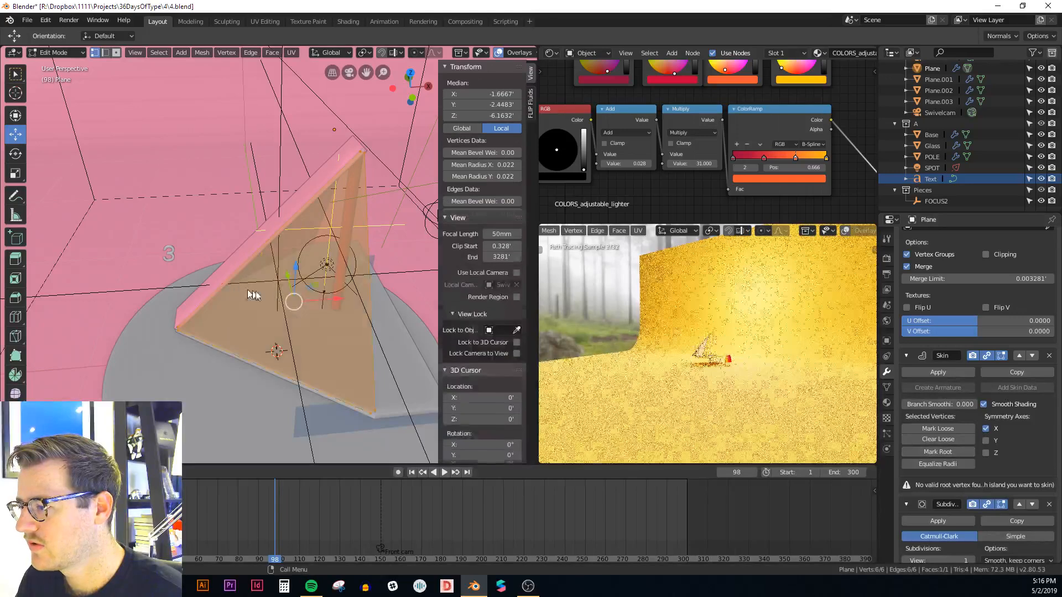
pyautogui.click(947, 452)
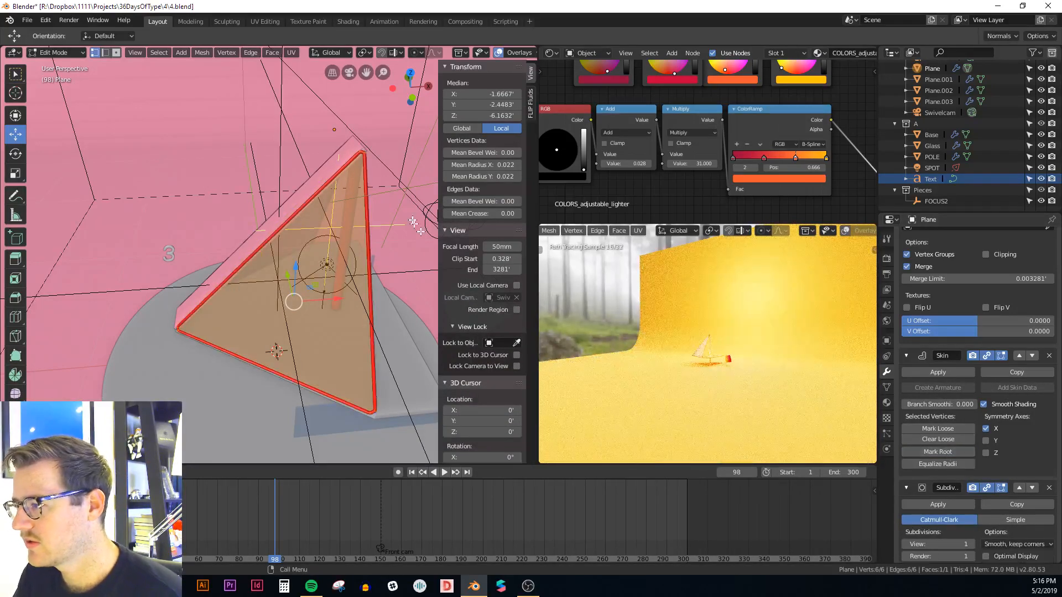
pyautogui.scroll(5, 412, 223)
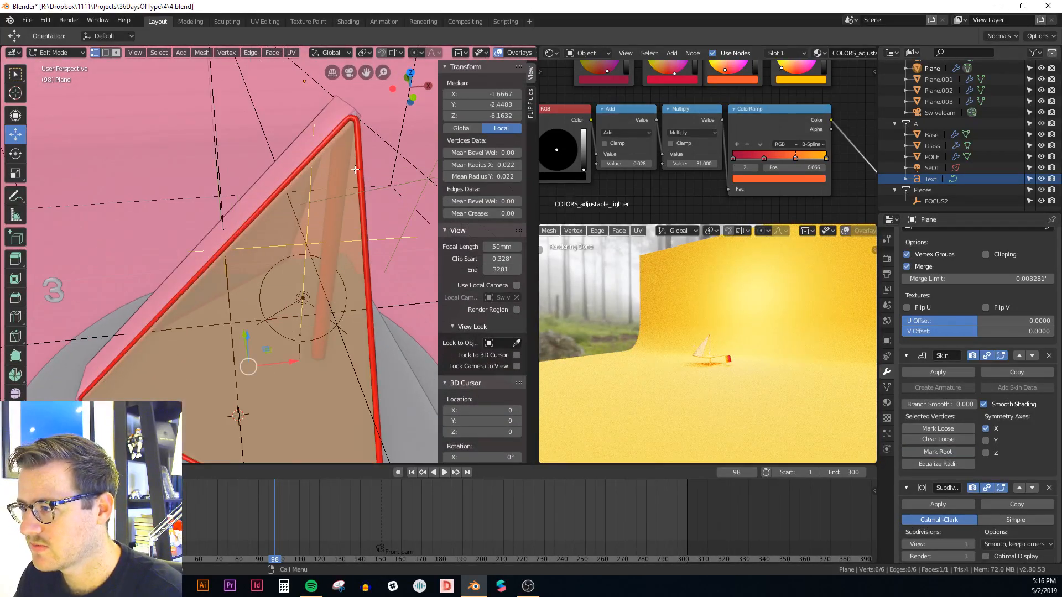
pyautogui.press('Tab')
# Step: Bevel the glass panel's three corner vertices, vertex only, with two segments and a width of about 0.316', and save the file
pyautogui.click(351, 171)
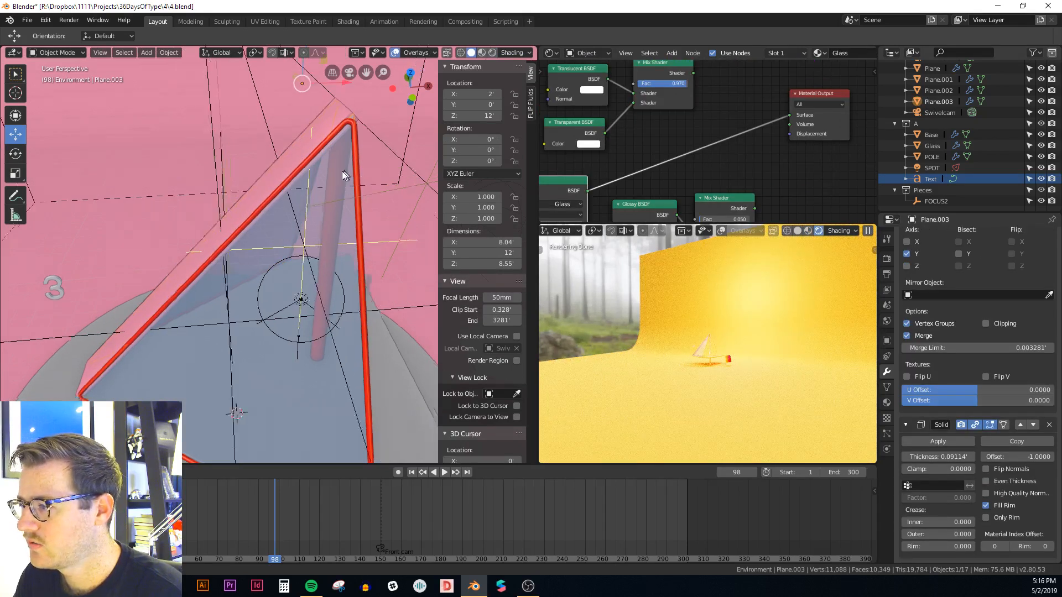
pyautogui.moveTo(342, 172); pyautogui.dragTo(250, 179, button='middle')
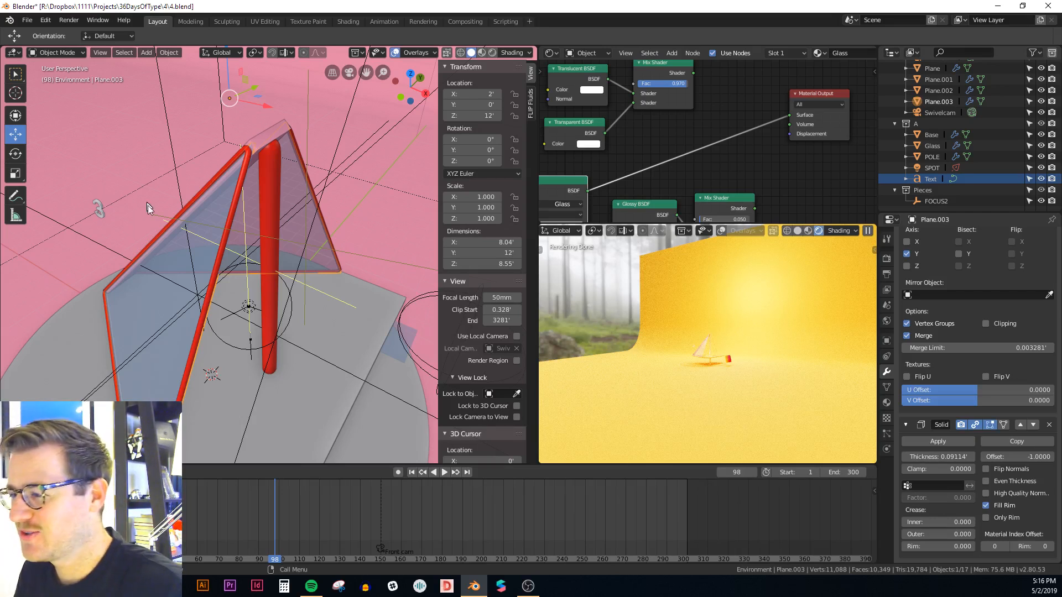
pyautogui.moveTo(147, 205); pyautogui.dragTo(309, 280, button='middle')
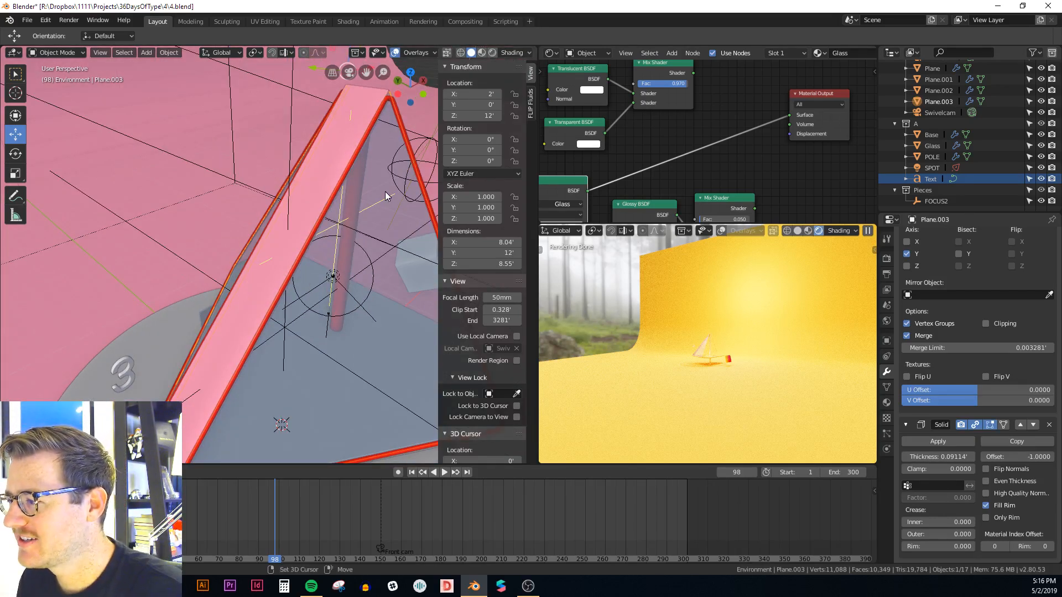
pyautogui.moveTo(389, 198); pyautogui.dragTo(168, 247, button='middle')
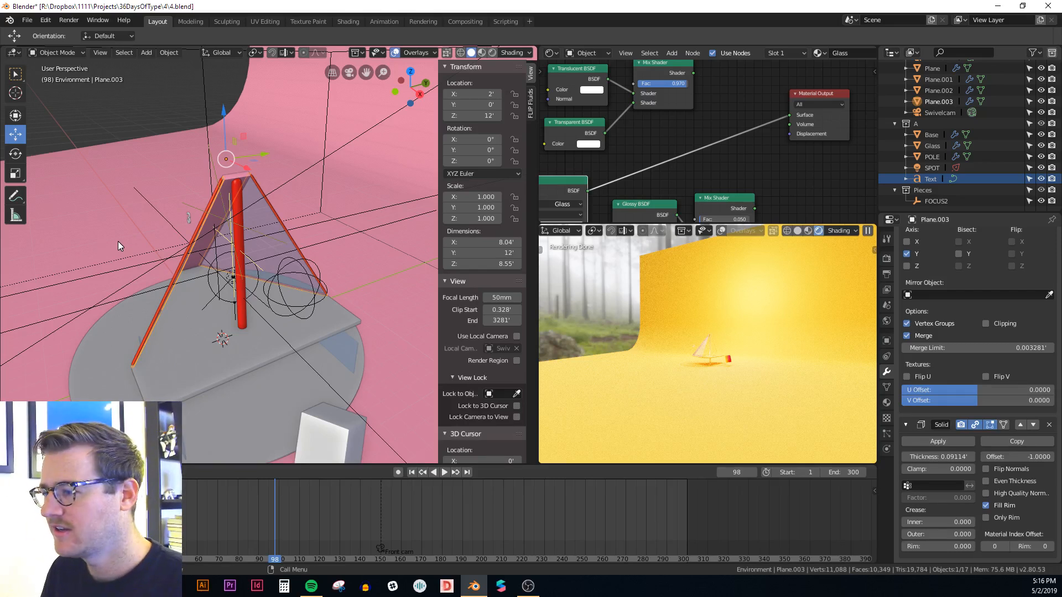
pyautogui.moveTo(118, 241); pyautogui.dragTo(313, 199, button='middle')
pyautogui.scroll(2, 299, 231)
pyautogui.scroll(-2, 298, 236)
pyautogui.press('Tab')
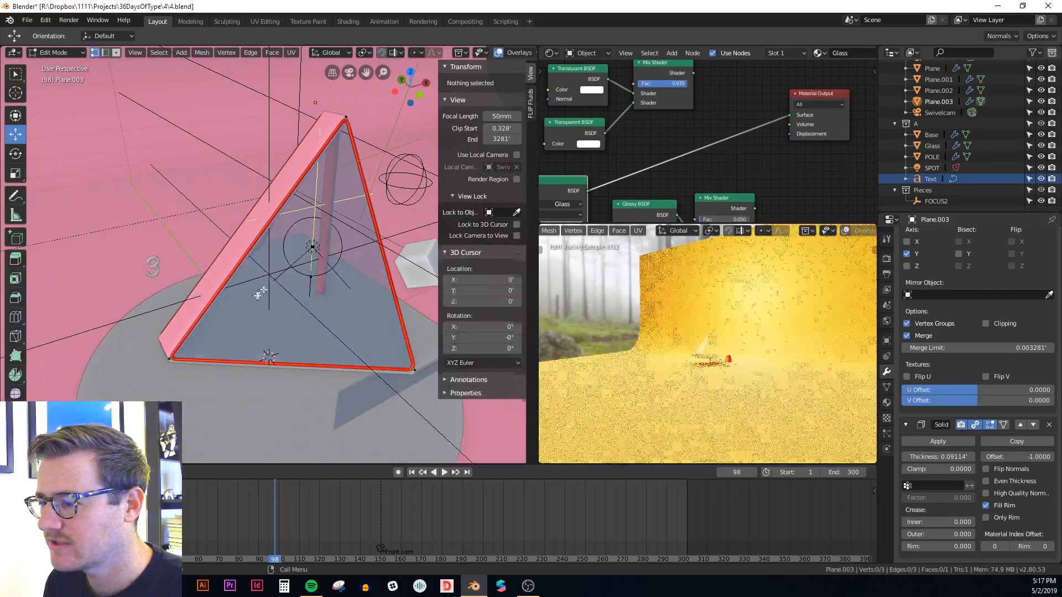
pyautogui.click(170, 359)
pyautogui.keyDown('shift'); pyautogui.click(413, 368); pyautogui.keyUp('shift')
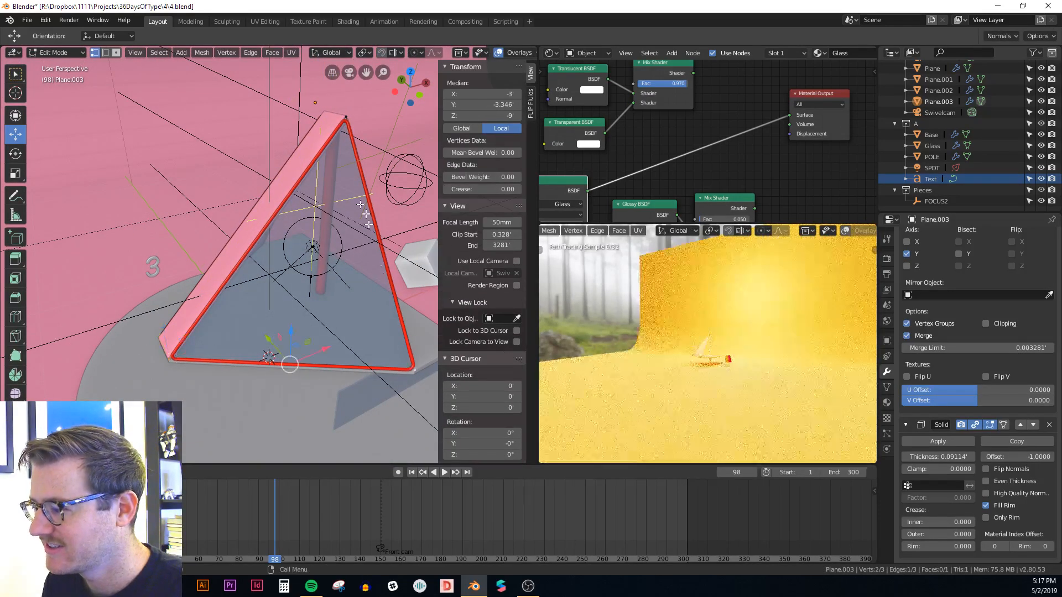
pyautogui.keyDown('shift'); pyautogui.click(345, 112); pyautogui.keyUp('shift')
pyautogui.moveTo(345, 114); pyautogui.dragTo(360, 165, button='middle')
pyautogui.hotkey('ctrl', 'b')
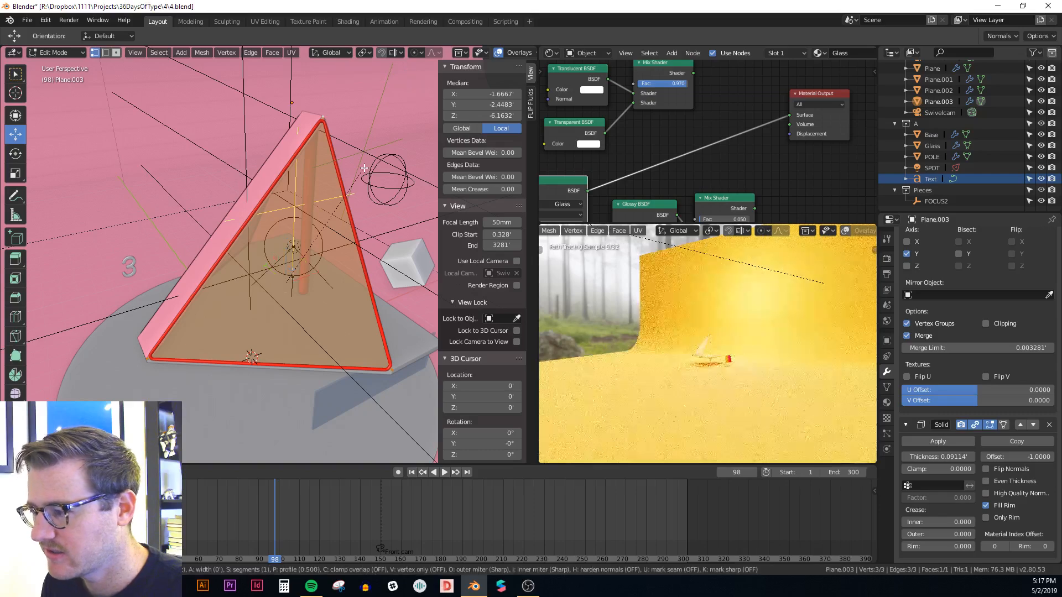
pyautogui.press('v')
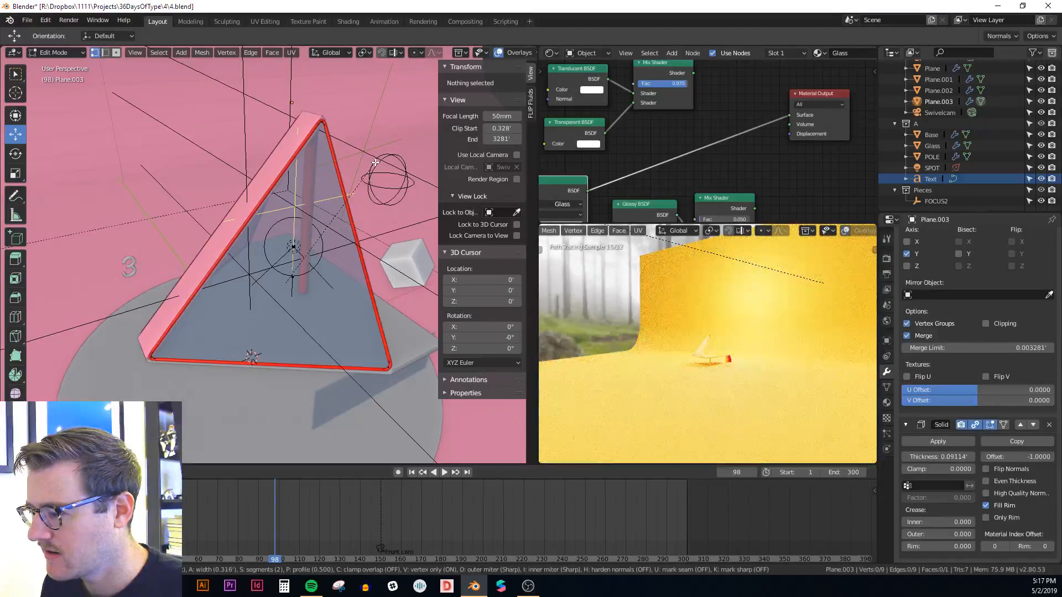
pyautogui.click(376, 165)
pyautogui.press('Tab')
pyautogui.moveTo(376, 165); pyautogui.dragTo(243, 287, button='middle')
pyautogui.hotkey('ctrl', 's')
# Step: Inspect the base plate and the glass panel, including the panel's Mirror and Solidify modifier settings
pyautogui.scroll(2, 289, 297)
pyautogui.click(290, 332)
pyautogui.press('Tab')
pyautogui.press('Tab')
pyautogui.scroll(2, 244, 287)
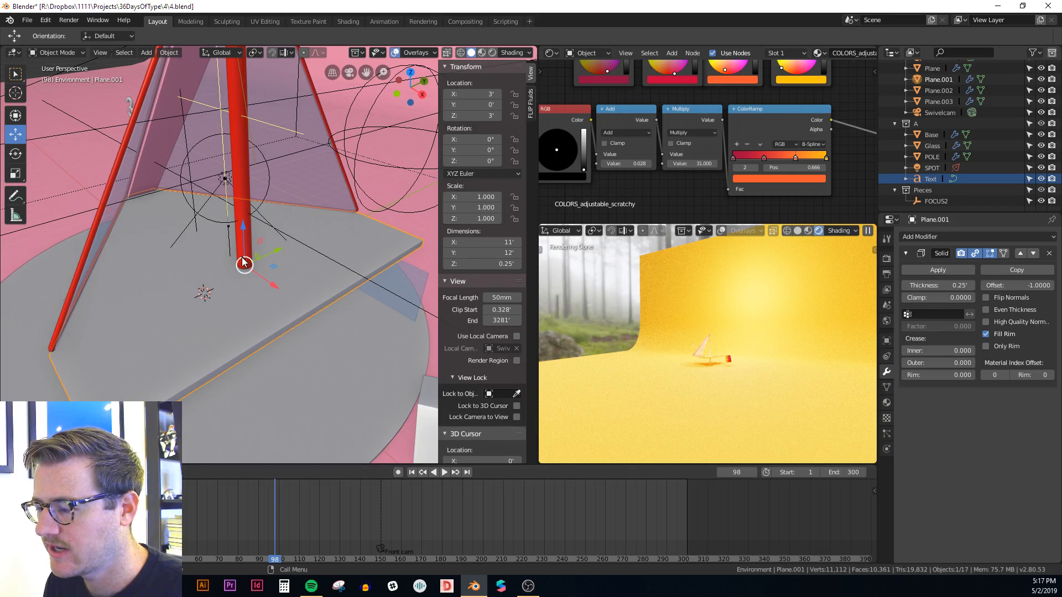
pyautogui.moveTo(244, 264); pyautogui.dragTo(177, 230, button='middle')
pyautogui.click(170, 211)
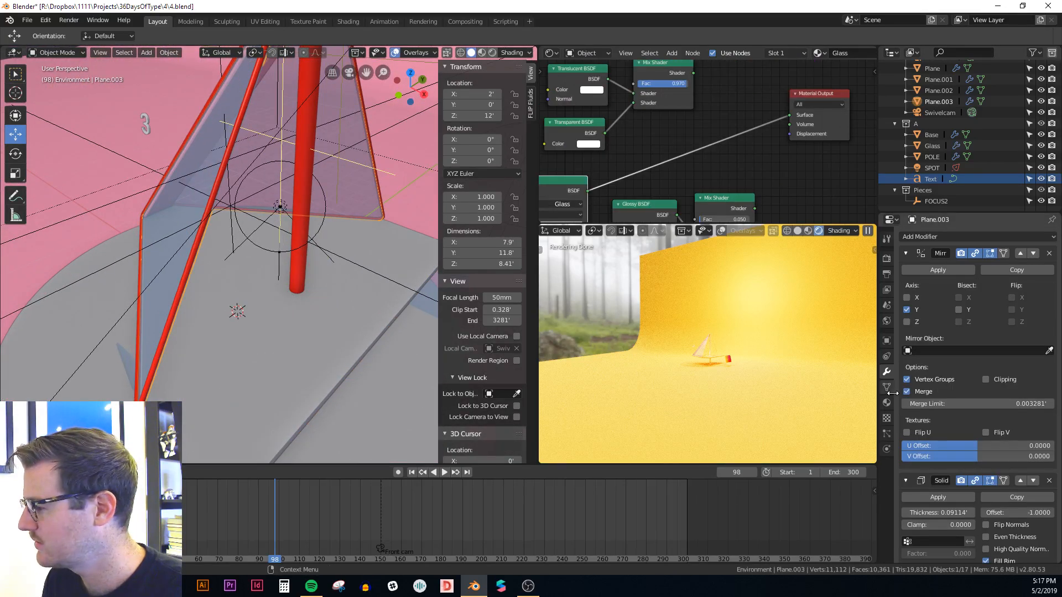
pyautogui.scroll(-3, 989, 487)
pyautogui.moveTo(998, 459)
pyautogui.mouseDown()
pyautogui.moveTo(1048, 459)
pyautogui.moveTo(987, 459)
pyautogui.mouseUp()
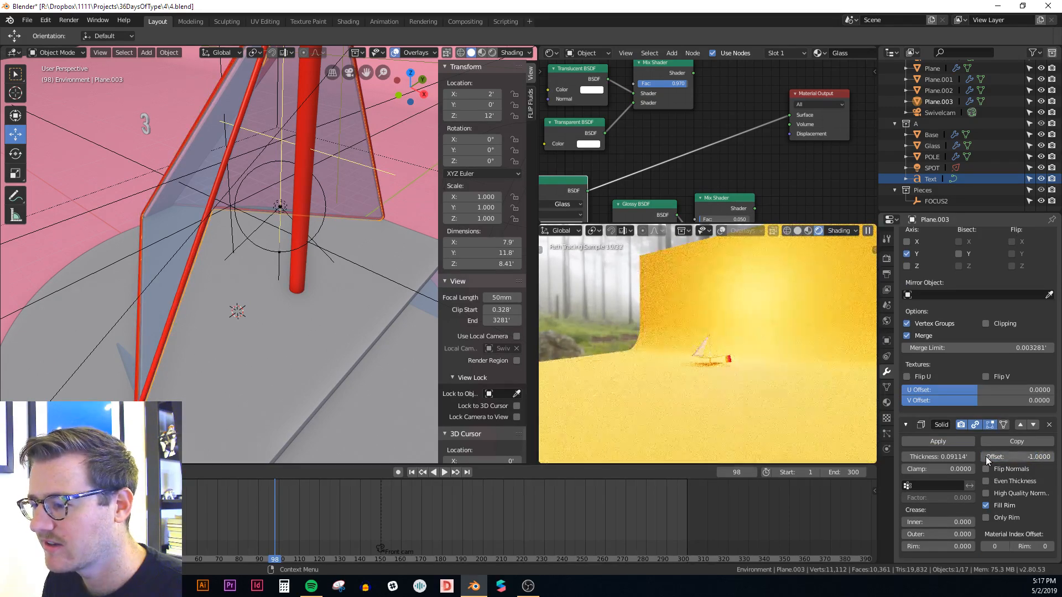
pyautogui.moveTo(313, 338); pyautogui.dragTo(233, 331, button='middle')
# Step: Edit the base plate's mesh and add one centred loop cut along its middle, through the foot of the pole
pyautogui.click(239, 315)
pyautogui.press('Tab')
pyautogui.hotkey('ctrl', 'r')
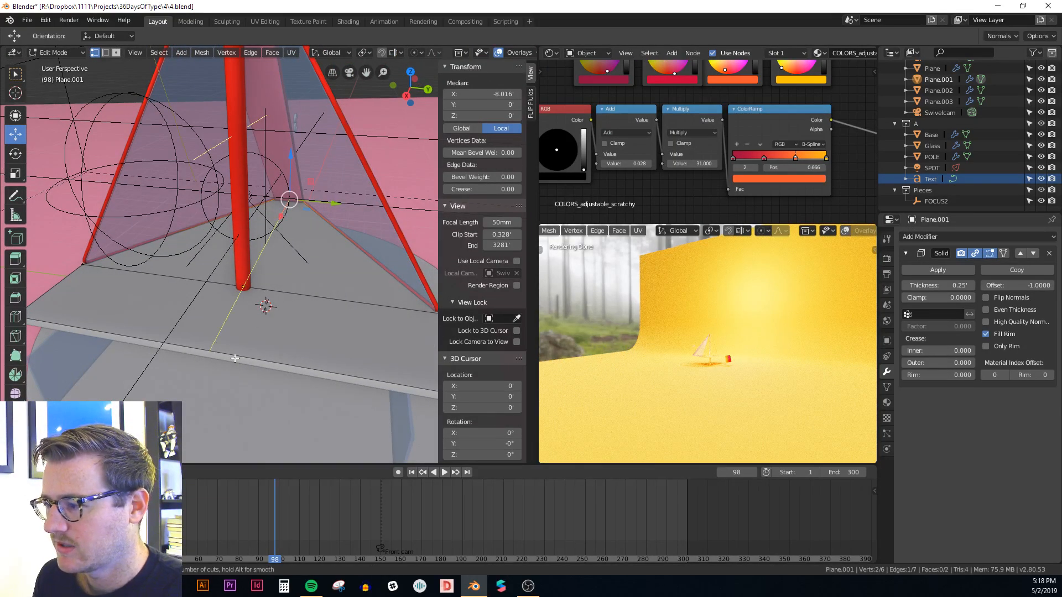
pyautogui.click(235, 359)
pyautogui.rightClick(237, 360)
# Step: Try to bevel the base plate's vertex under the pole, vertex only, with three segments, about 1.44' width and a profile of about 0.063
pyautogui.scroll(1, 266, 332)
pyautogui.moveTo(245, 312); pyautogui.dragTo(299, 316, button='middle')
pyautogui.scroll(1, 260, 309)
pyautogui.click(229, 274)
pyautogui.hotkey('ctrl', 'b')
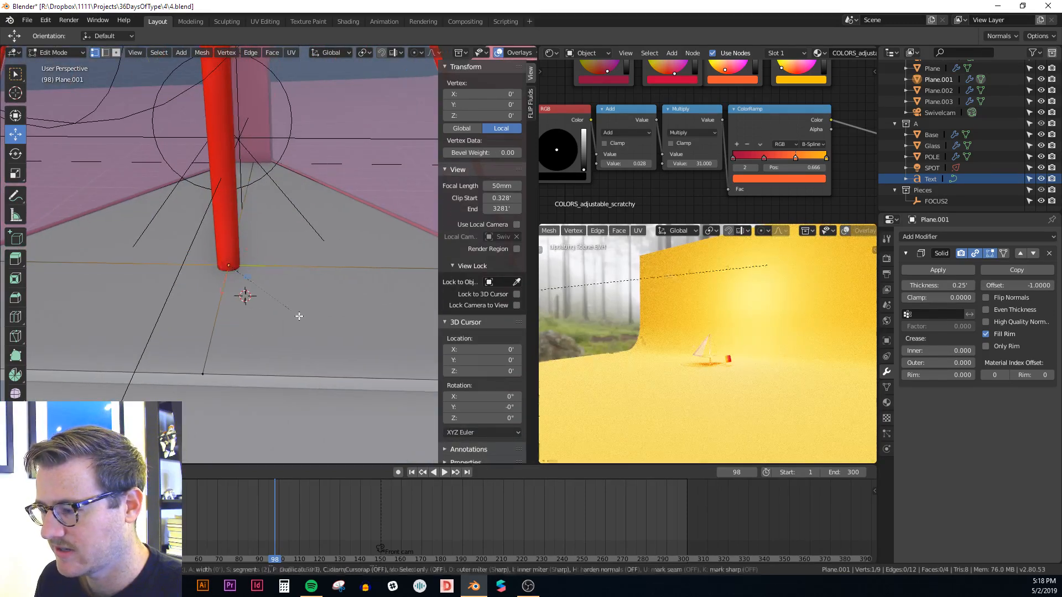
pyautogui.press('v')
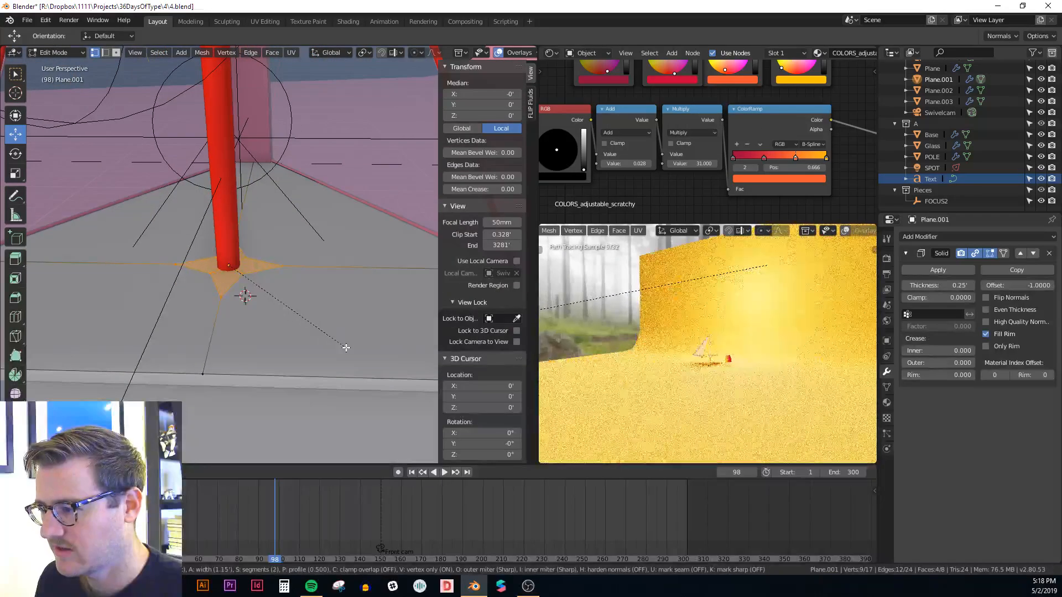
pyautogui.scroll(1, 367, 350)
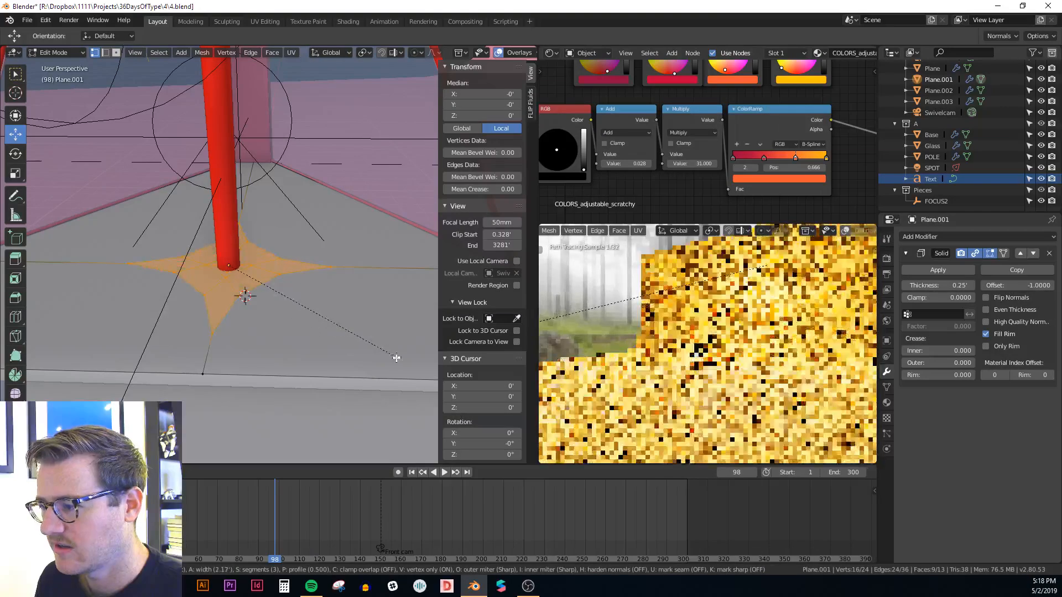
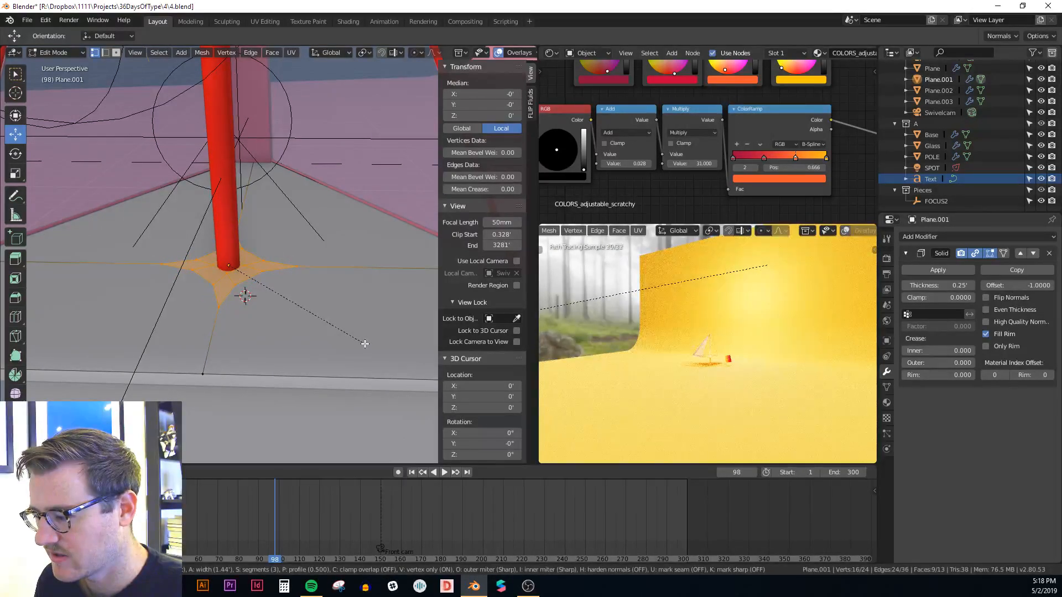
pyautogui.press('p')
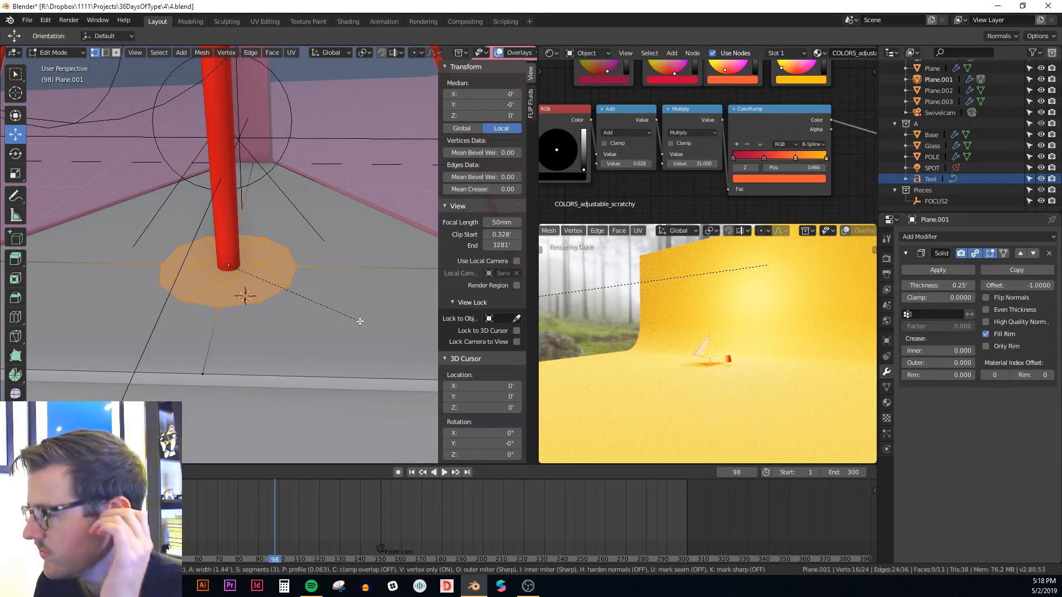
pyautogui.rightClick(360, 321)
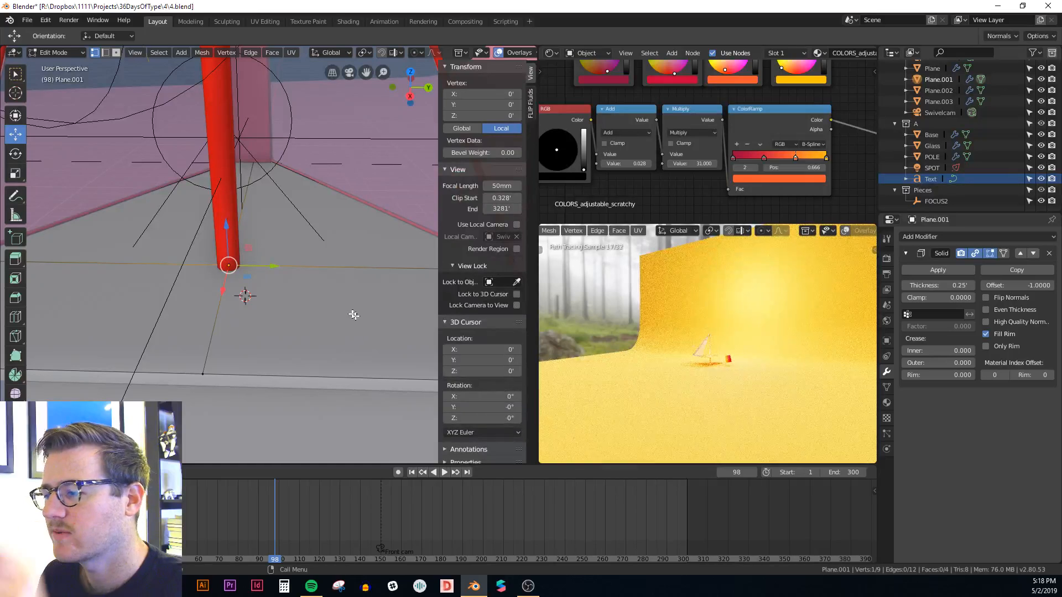
# Step: Add five evenly spaced, centred loop cuts across the rectangular part of the base plate
pyautogui.moveTo(349, 298); pyautogui.dragTo(328, 316, button='middle')
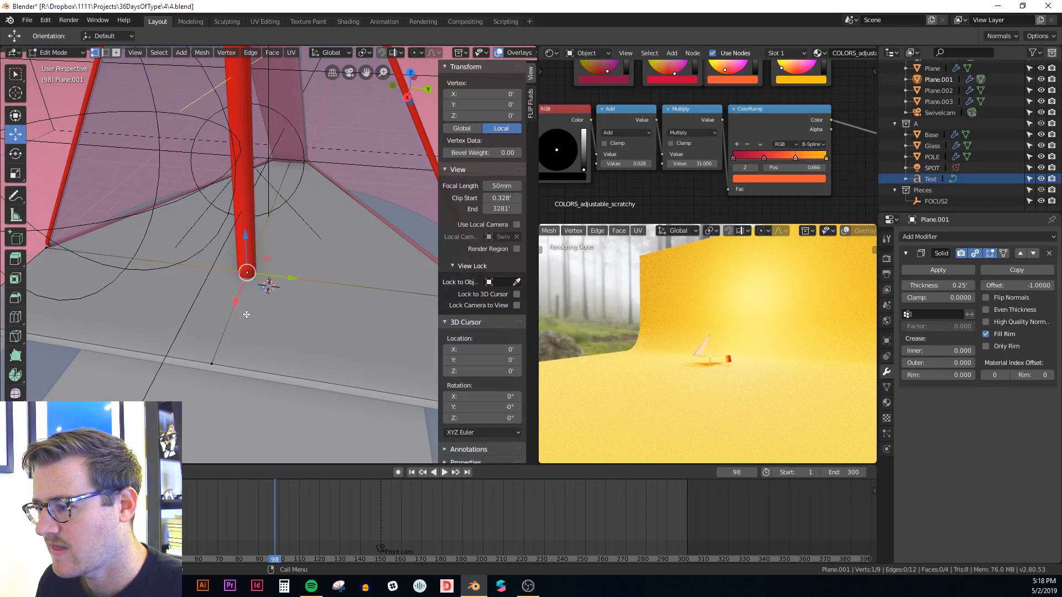
pyautogui.scroll(-3, 281, 337)
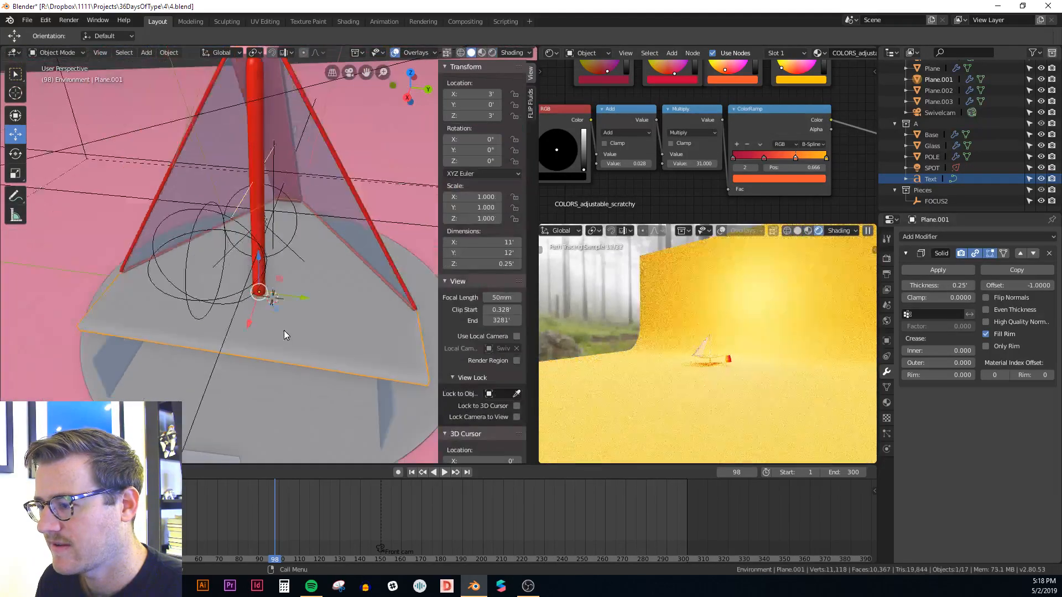
pyautogui.moveTo(283, 331); pyautogui.dragTo(239, 344, button='middle')
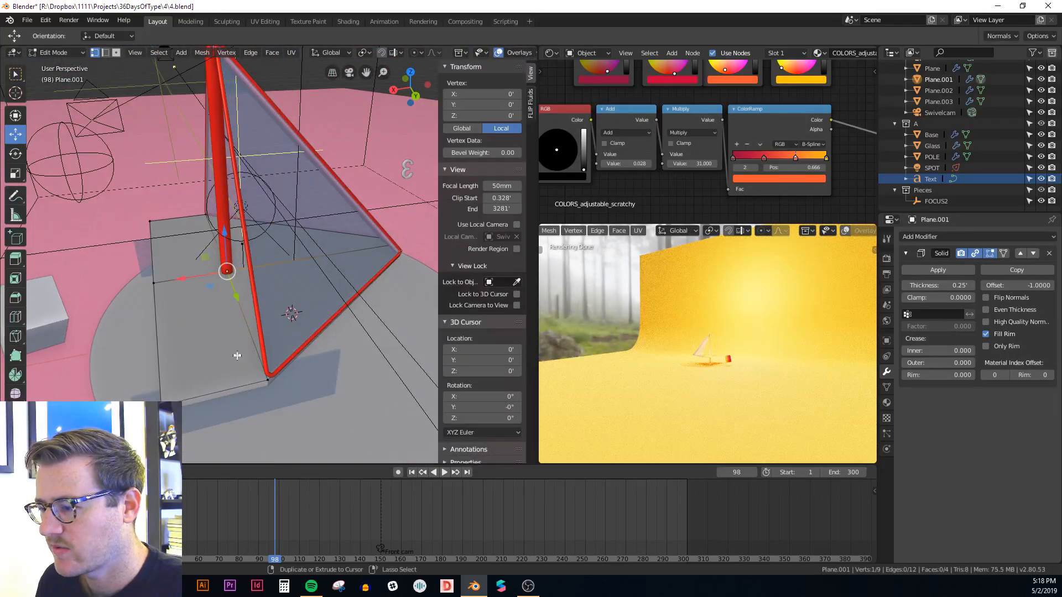
pyautogui.hotkey('ctrl', 'r')
pyautogui.scroll(3, 223, 380)
pyautogui.scroll(4, 223, 381)
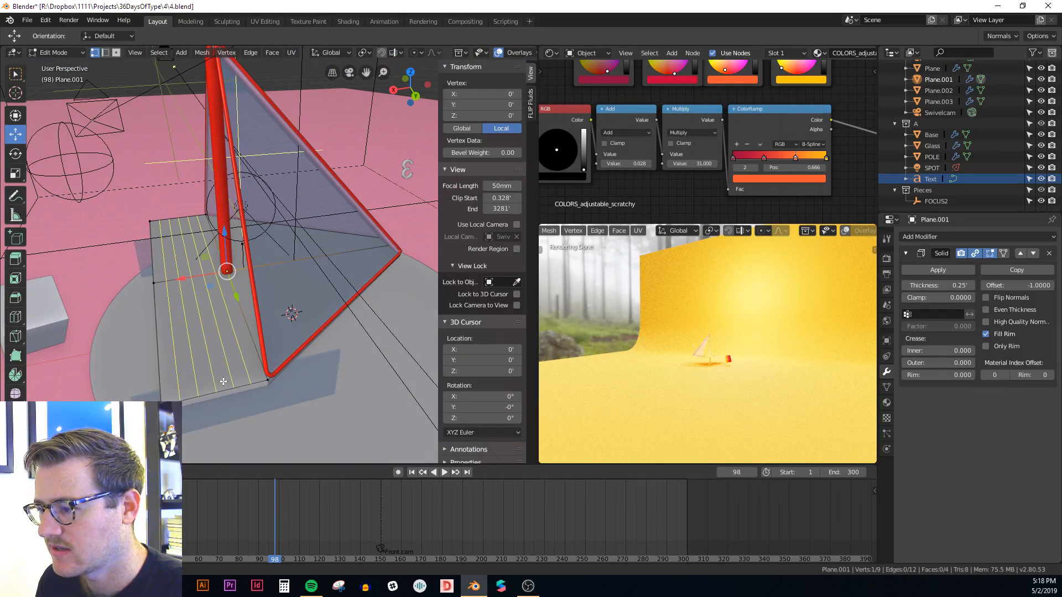
pyautogui.scroll(-3, 223, 381)
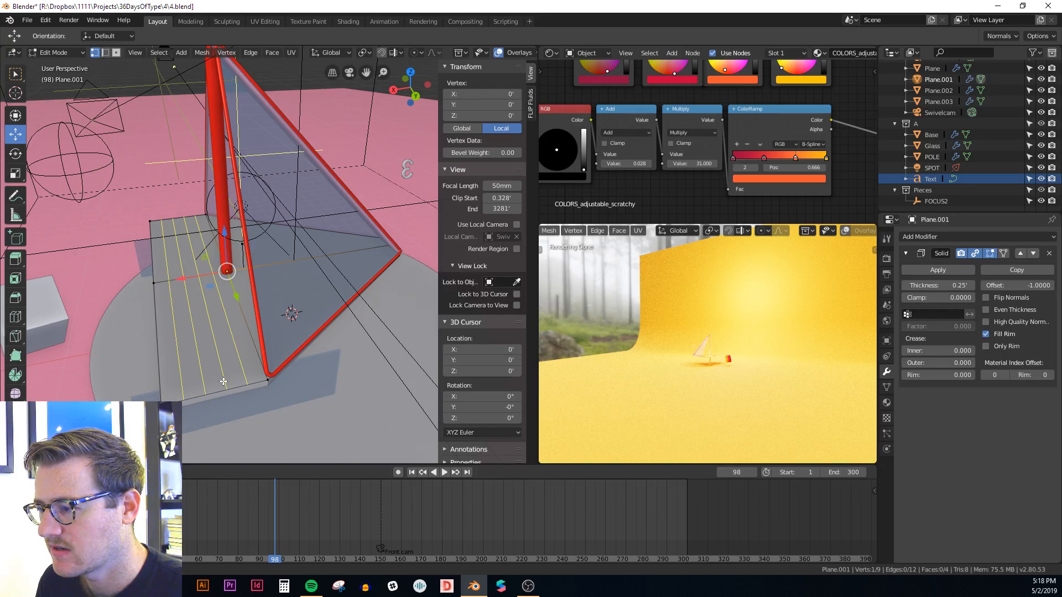
pyautogui.scroll(4, 223, 381)
pyautogui.scroll(3, 223, 381)
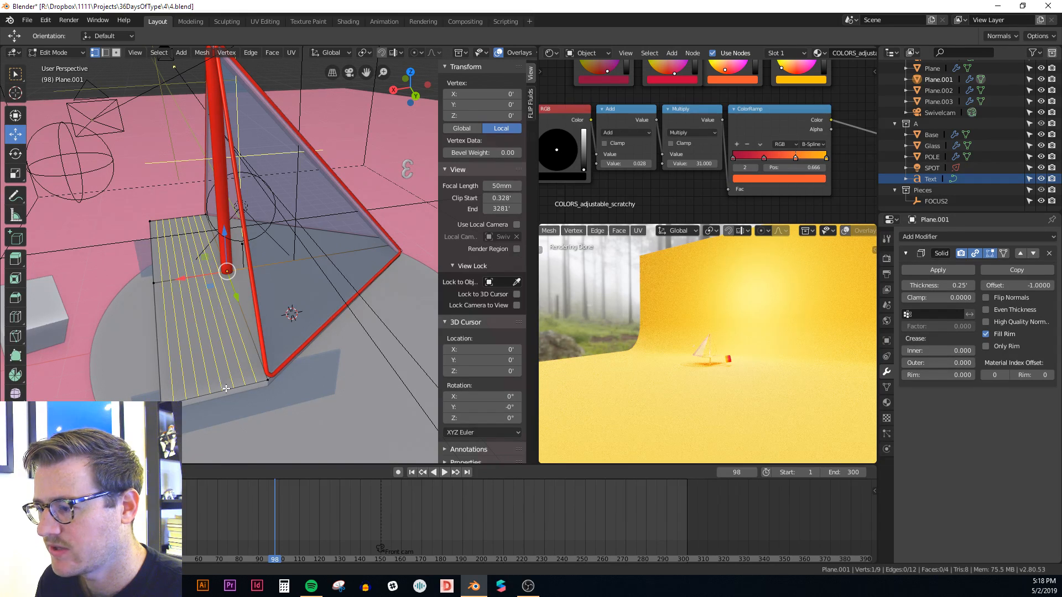
pyautogui.scroll(-5, 226, 389)
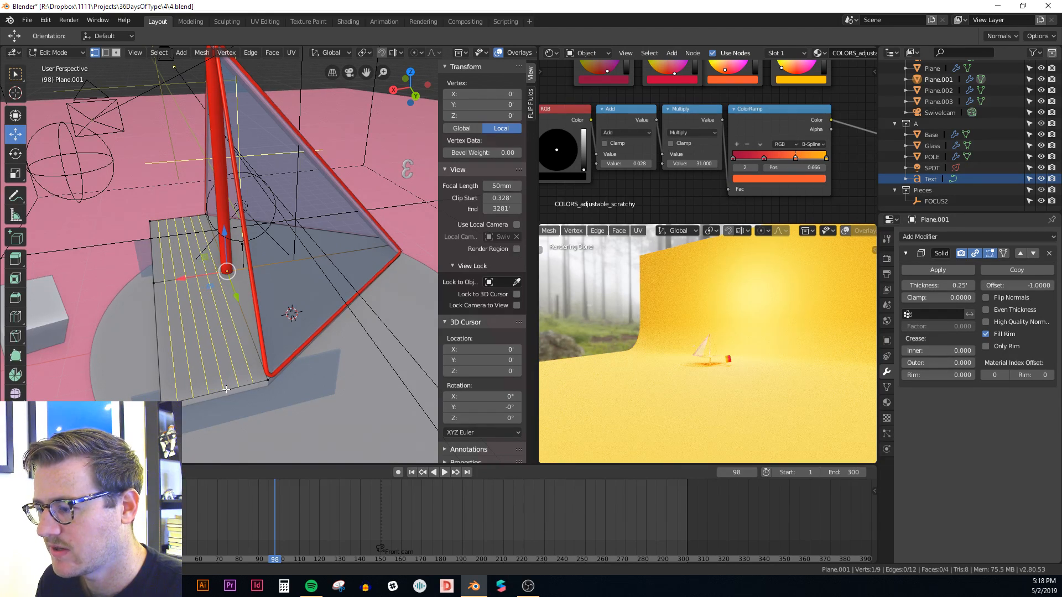
pyautogui.scroll(-1, 227, 389)
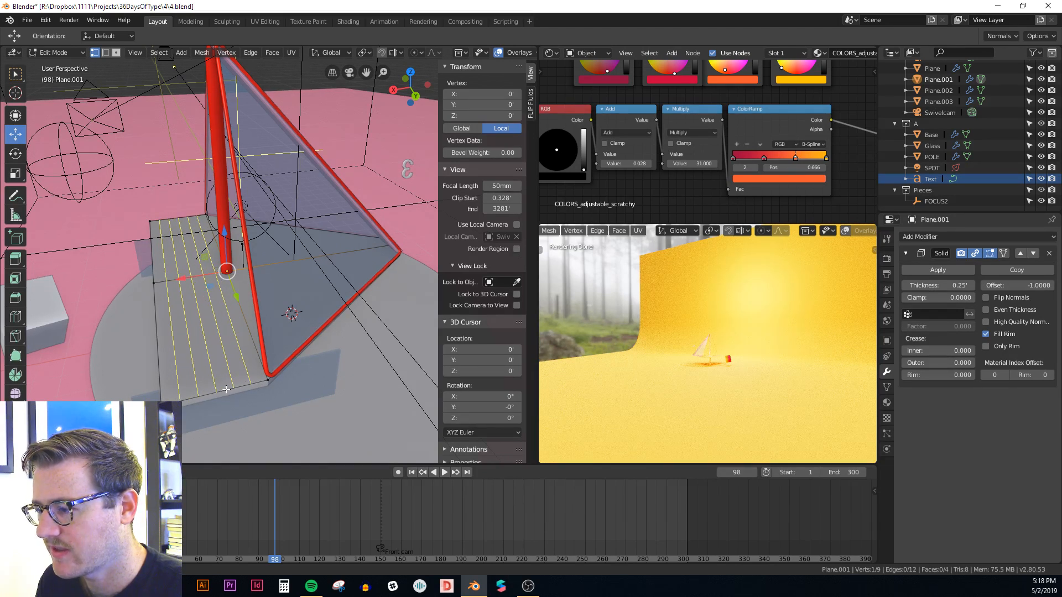
pyautogui.click(226, 389)
pyautogui.rightClick(226, 389)
pyautogui.rightClick(227, 389)
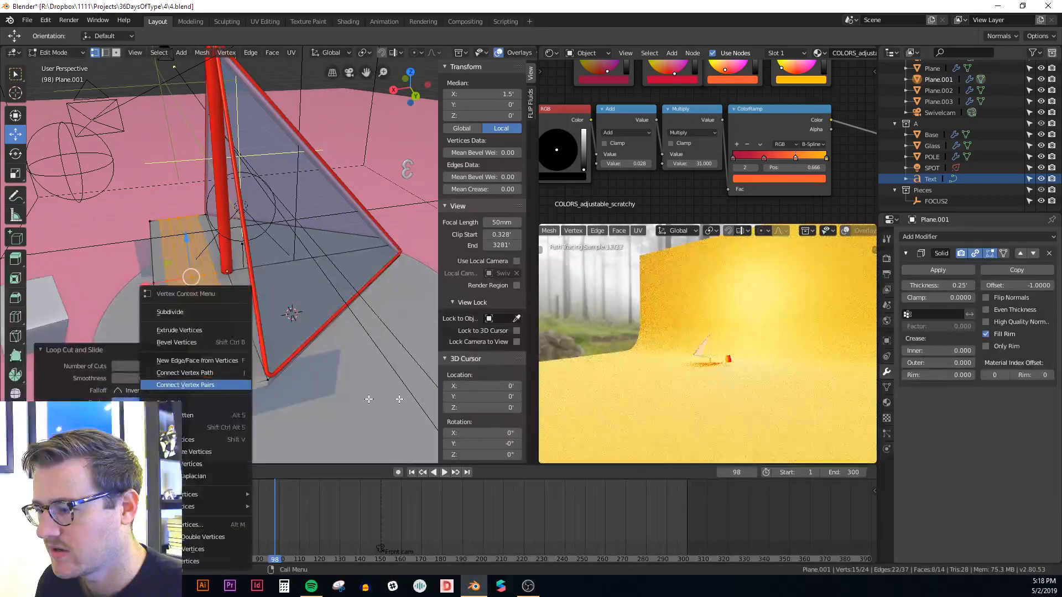
# Step: Delete the base plate's middle edge loop that runs through the foot of the pole
pyautogui.scroll(1, 318, 350)
pyautogui.keyDown('shift'); pyautogui.moveTo(319, 349); pyautogui.dragTo(355, 330, button='middle'); pyautogui.keyUp('shift')
pyautogui.scroll(1, 264, 305)
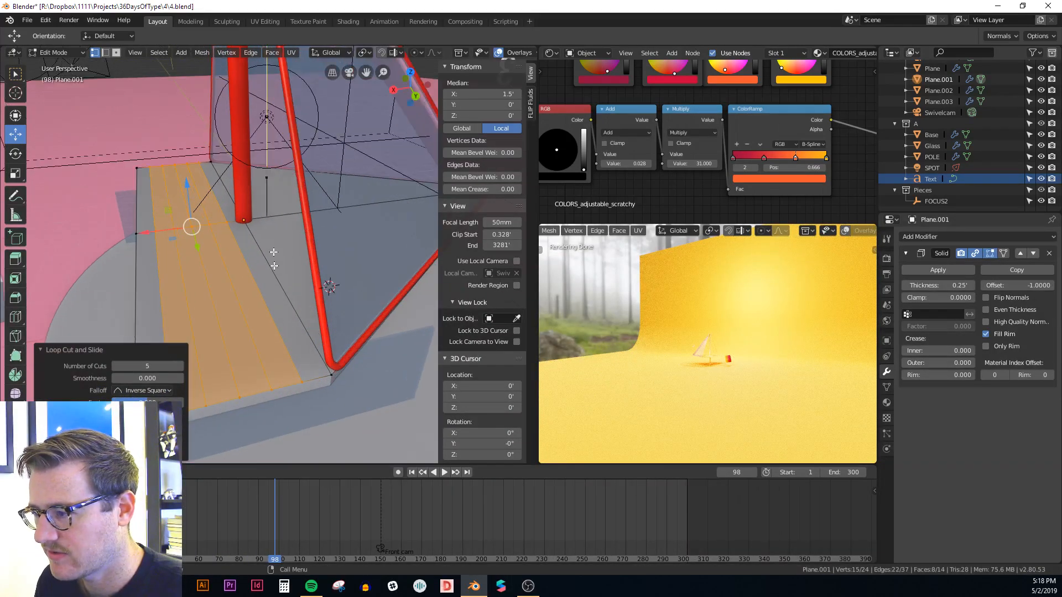
pyautogui.keyDown('alt'); pyautogui.click(277, 220); pyautogui.keyUp('alt')
pyautogui.press('x')
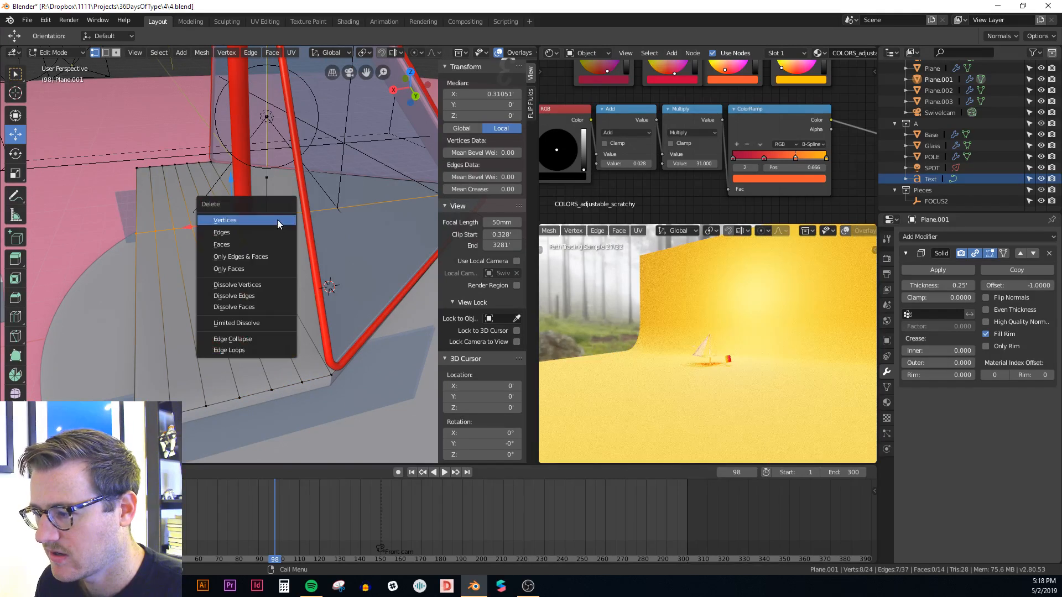
pyautogui.click(257, 350)
# Step: Add eleven evenly spaced, centred loop cuts across the triangular part of the base plate and clear the selection
pyautogui.moveTo(260, 332); pyautogui.dragTo(283, 259, button='middle')
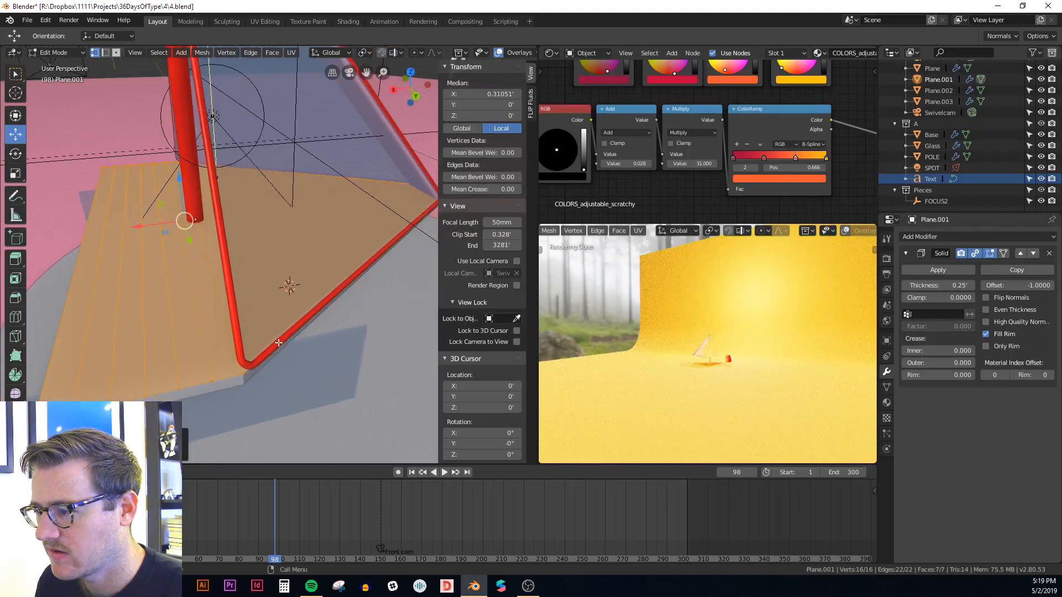
pyautogui.hotkey('ctrl', 'r')
pyautogui.scroll(9, 321, 281)
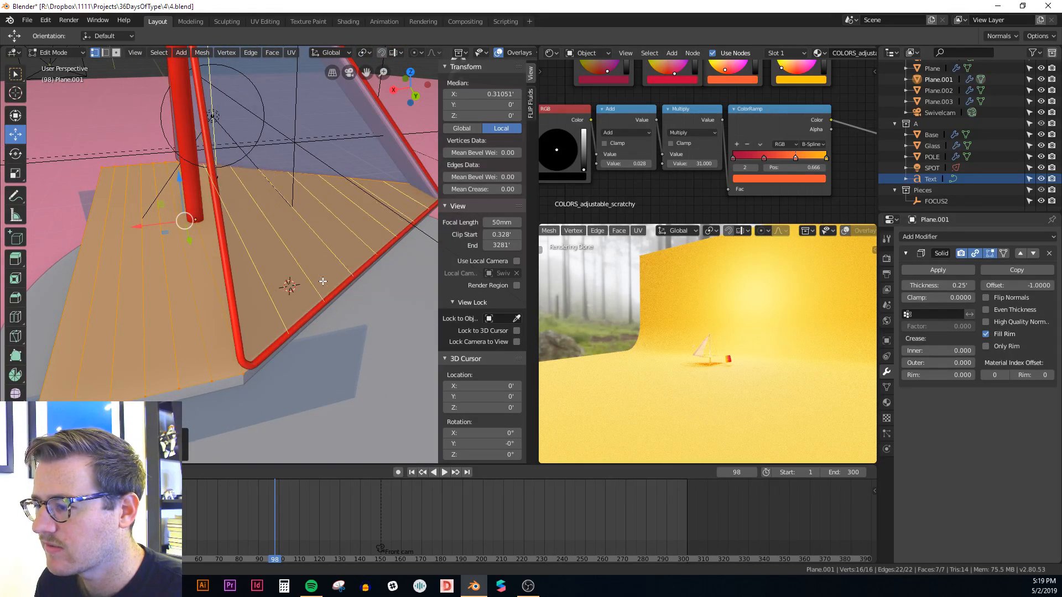
pyautogui.scroll(1, 324, 282)
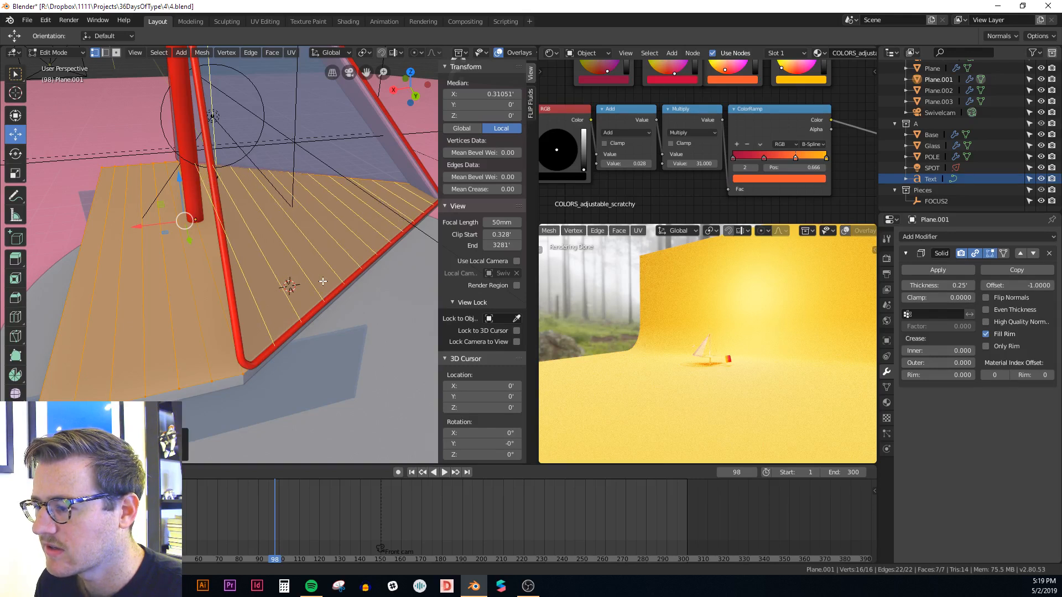
pyautogui.click(323, 282)
pyautogui.rightClick(325, 277)
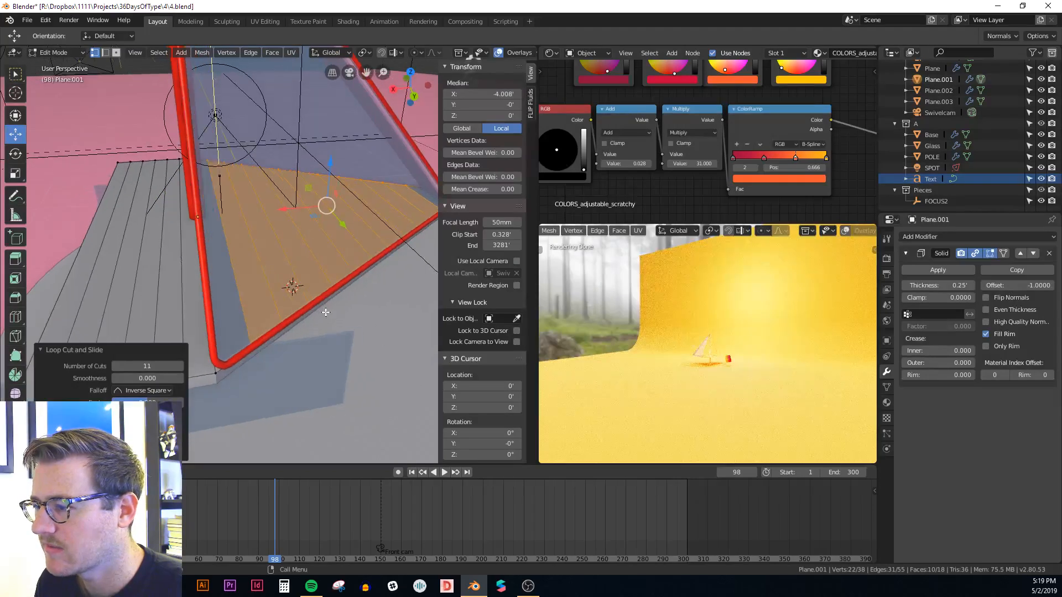
pyautogui.scroll(-1, 326, 312)
pyautogui.press('c')
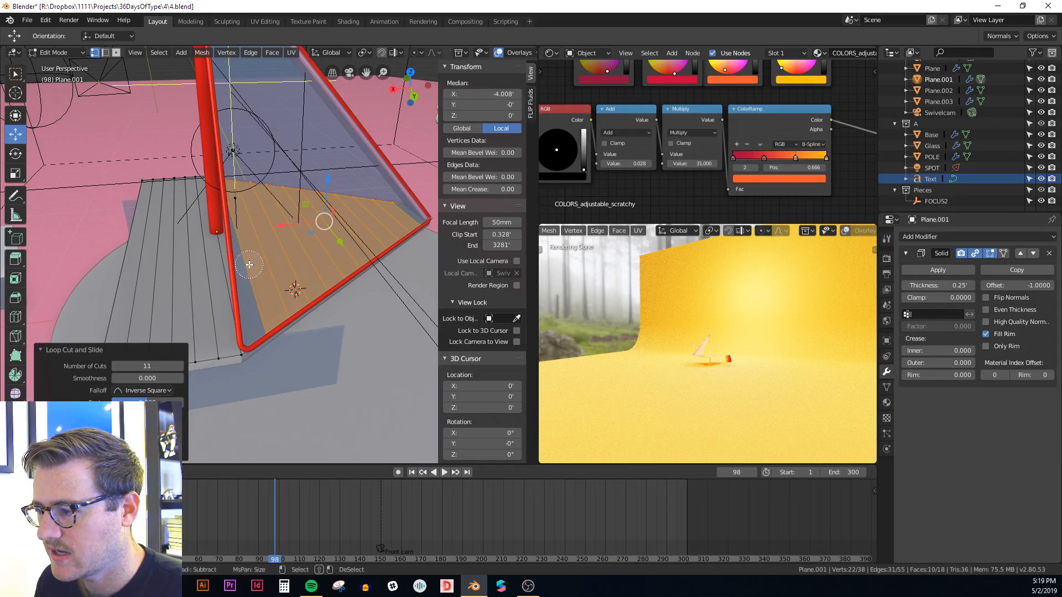
pyautogui.press('Escape')
pyautogui.hotkey('alt', 'a')
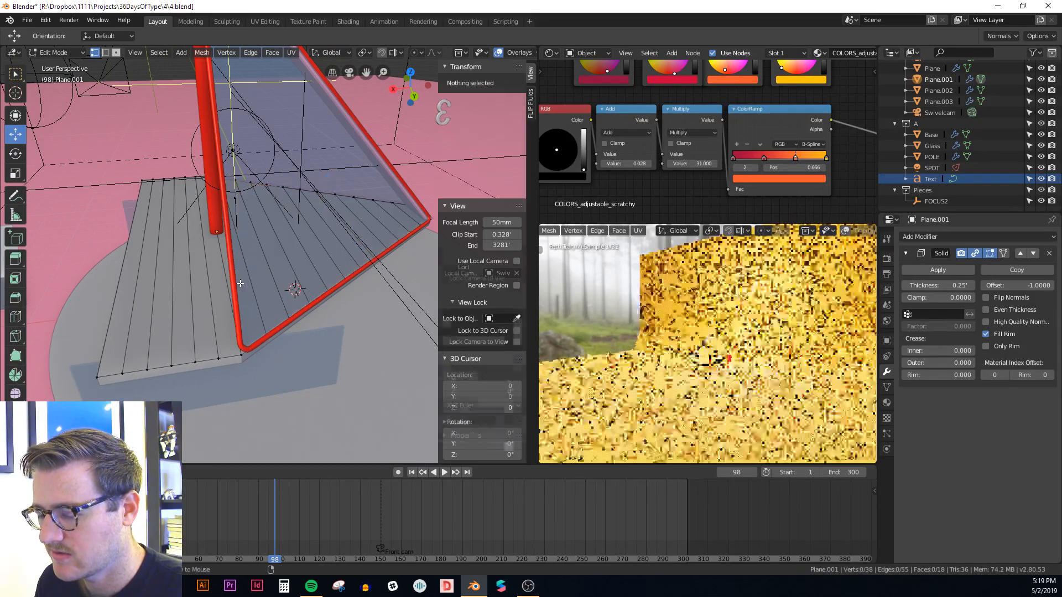
# Step: Select all the inner dividing edges across the base plate and bevel them with one segment, about 0.0327' wide
pyautogui.moveTo(254, 265); pyautogui.dragTo(292, 276, button='middle')
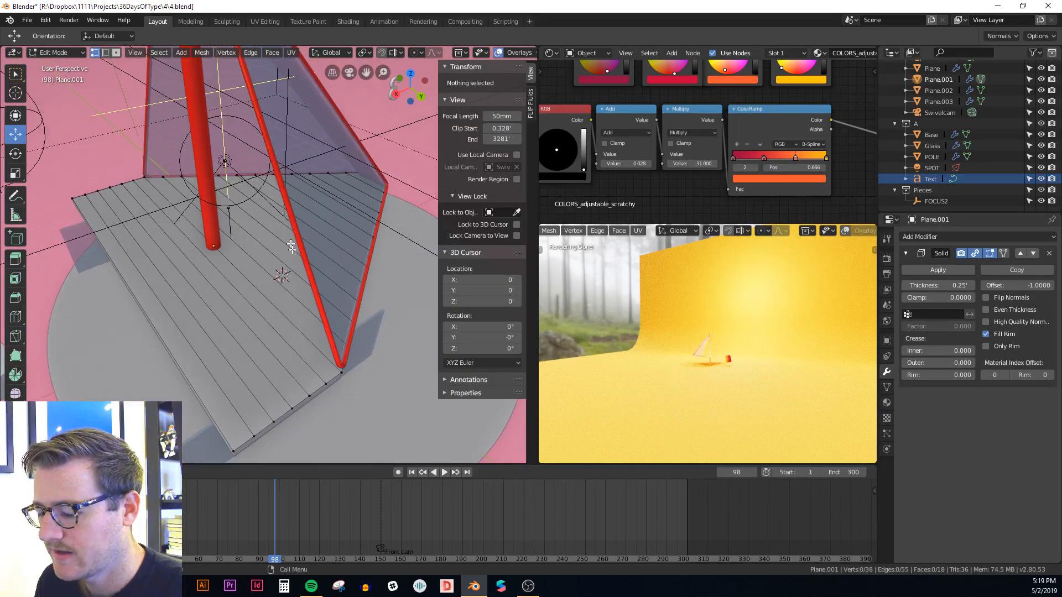
pyautogui.press('2')
pyautogui.press('c')
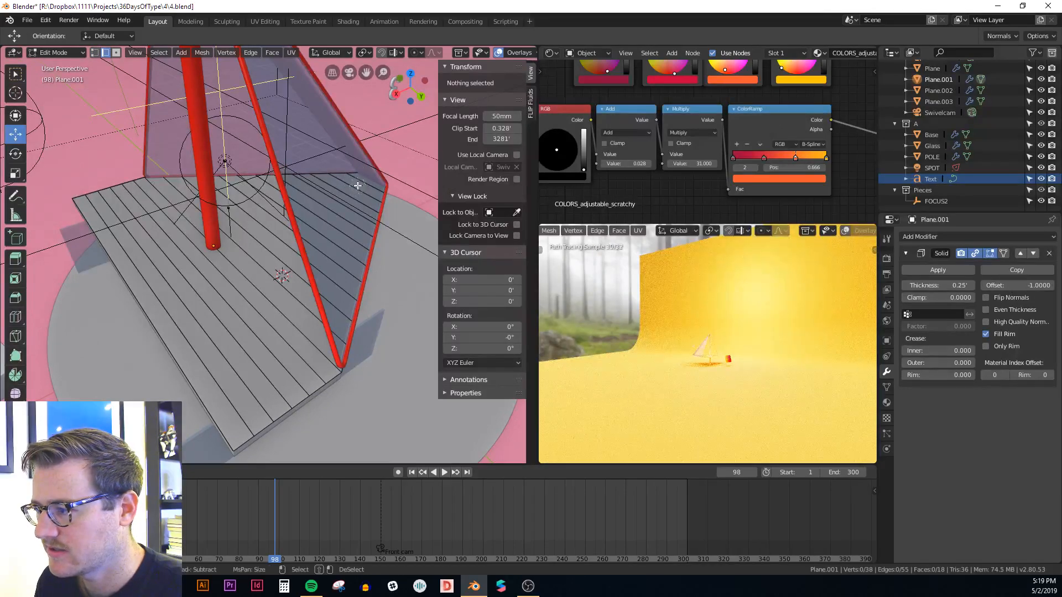
pyautogui.moveTo(358, 186)
pyautogui.mouseDown()
pyautogui.moveTo(315, 199)
pyautogui.moveTo(265, 254)
pyautogui.moveTo(165, 304)
pyautogui.mouseUp()
pyautogui.rightClick(228, 289)
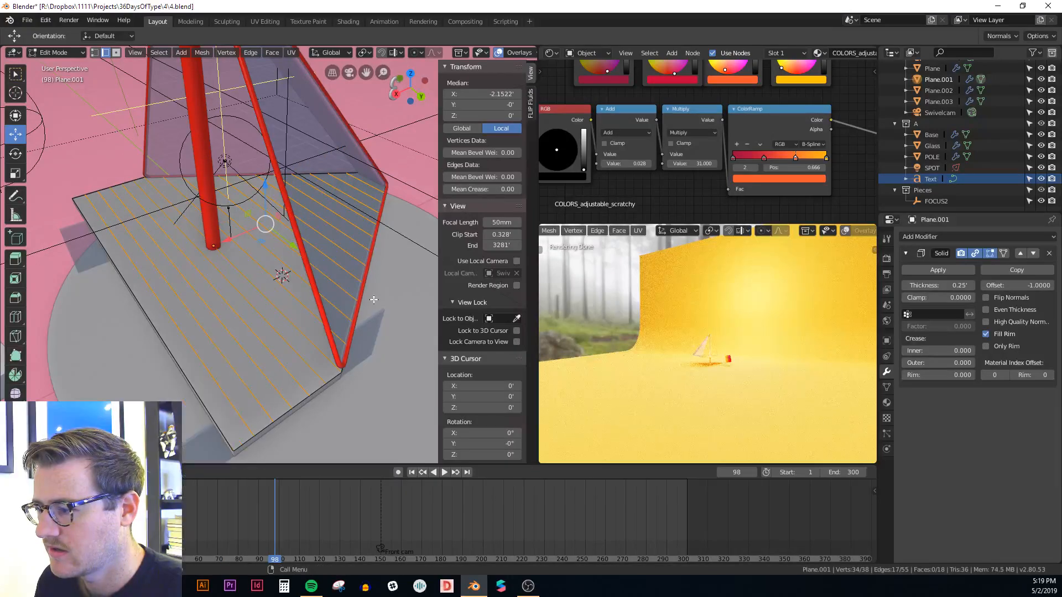
pyautogui.hotkey('ctrl', 'b')
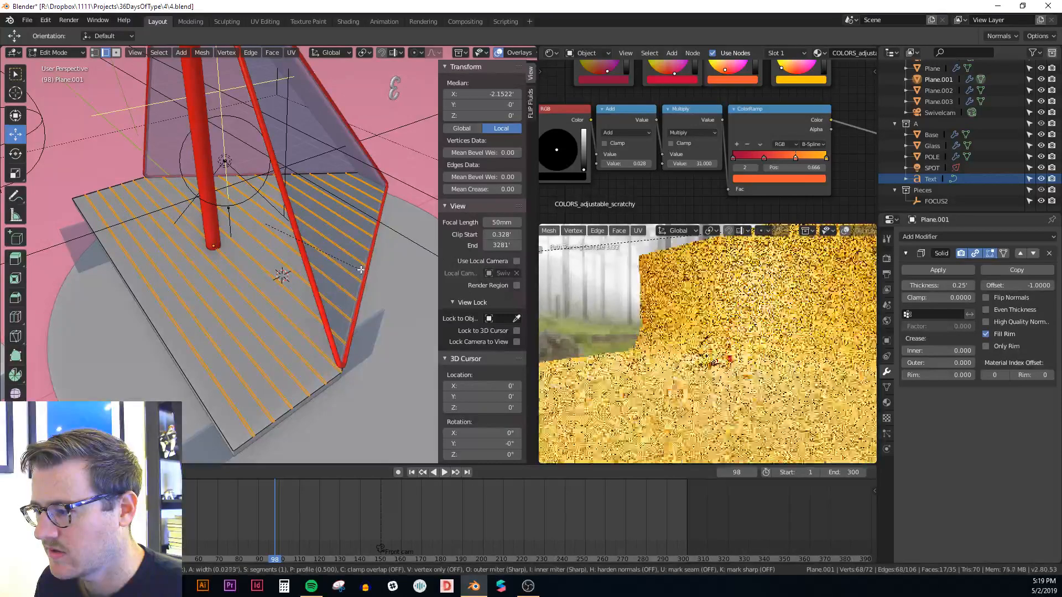
pyautogui.click(361, 270)
# Step: Delete the narrow bevelled faces to leave gaps between the base planks, leave mesh editing, and inspect the planks in the rendered view
pyautogui.press('x')
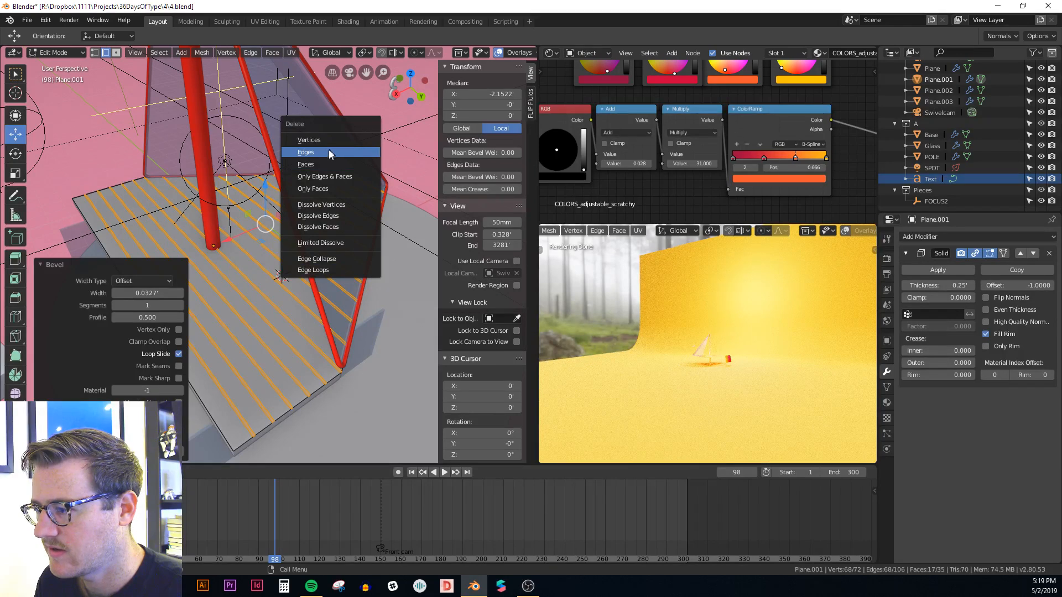
pyautogui.click(321, 164)
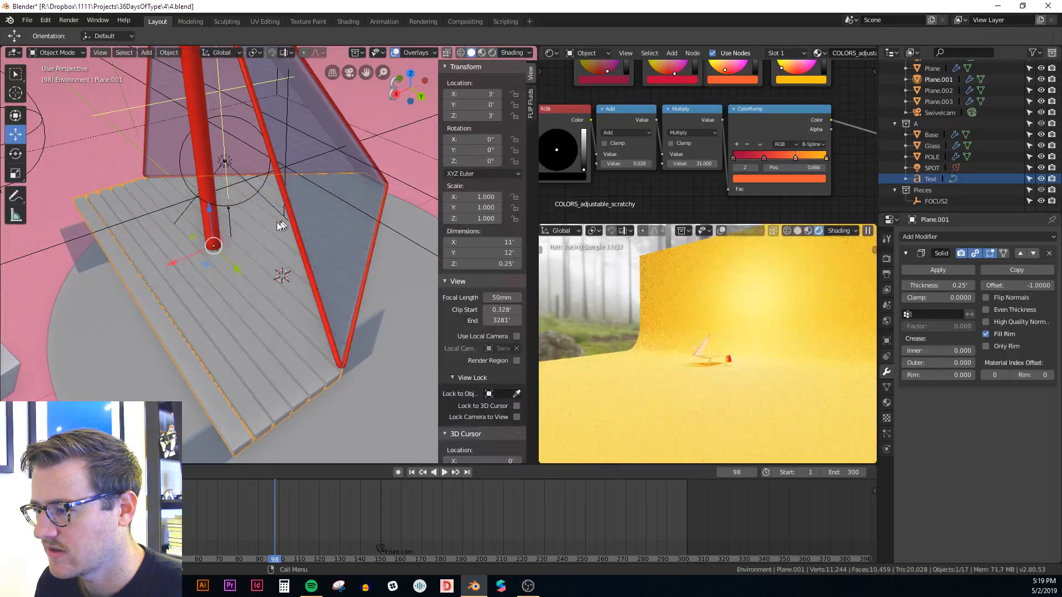
pyautogui.moveTo(280, 221); pyautogui.dragTo(393, 206, button='middle')
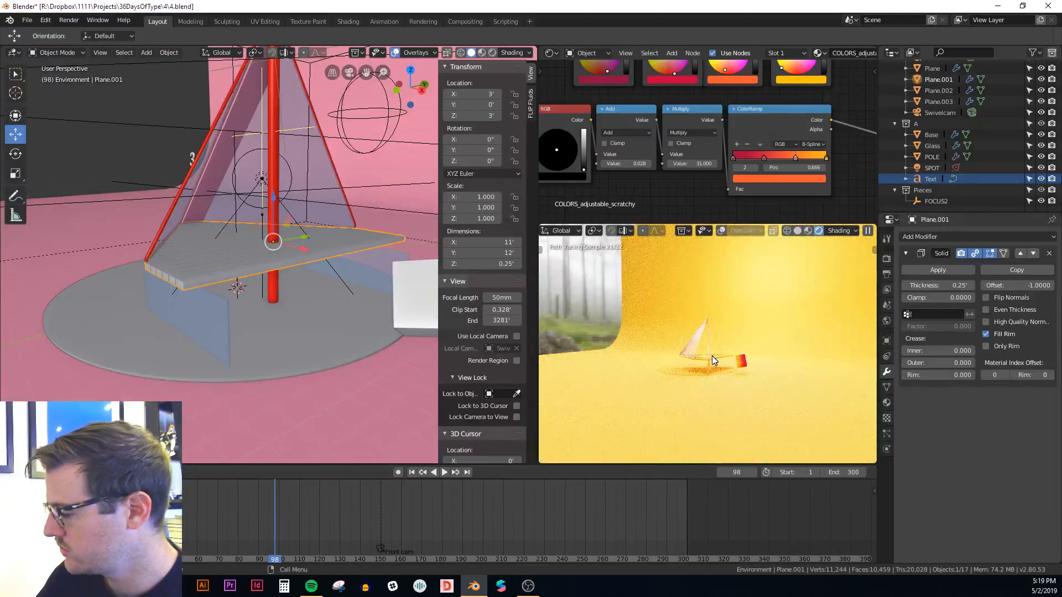
pyautogui.scroll(8, 712, 356)
pyautogui.moveTo(765, 352); pyautogui.dragTo(811, 378, button='middle')
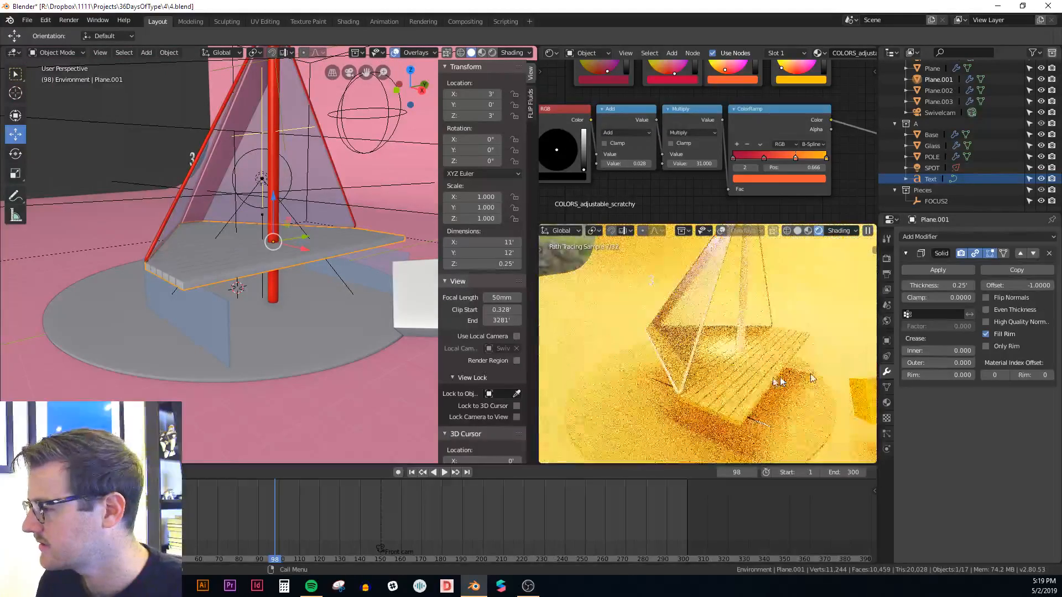
pyautogui.moveTo(836, 338); pyautogui.dragTo(735, 368, button='middle')
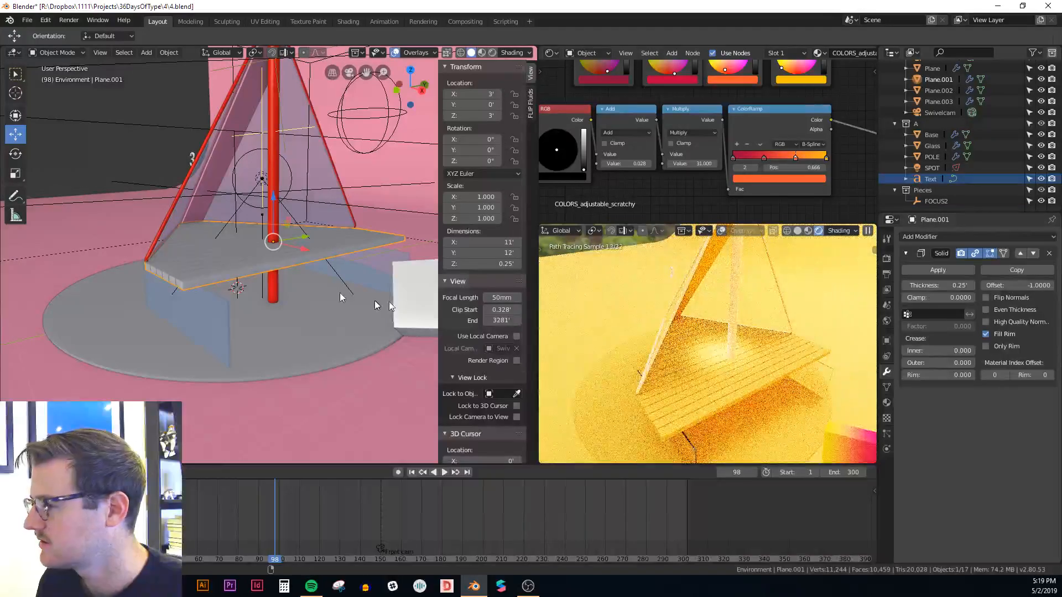
# Step: Select the red-framed sail object
pyautogui.moveTo(341, 297); pyautogui.dragTo(223, 274, button='middle')
pyautogui.click(210, 264)
pyautogui.press('Tab')
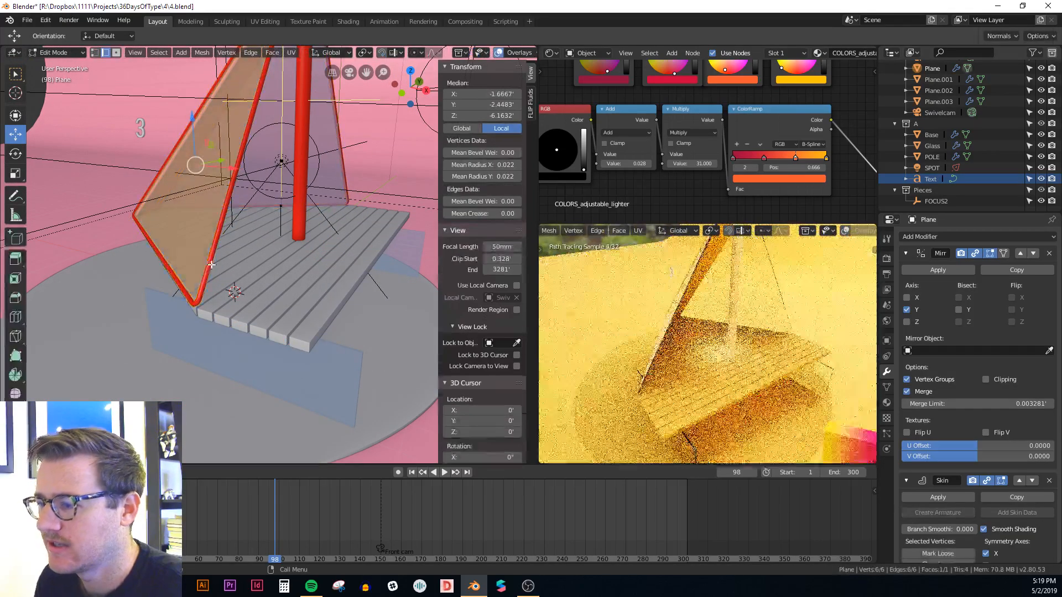
pyautogui.press('g')
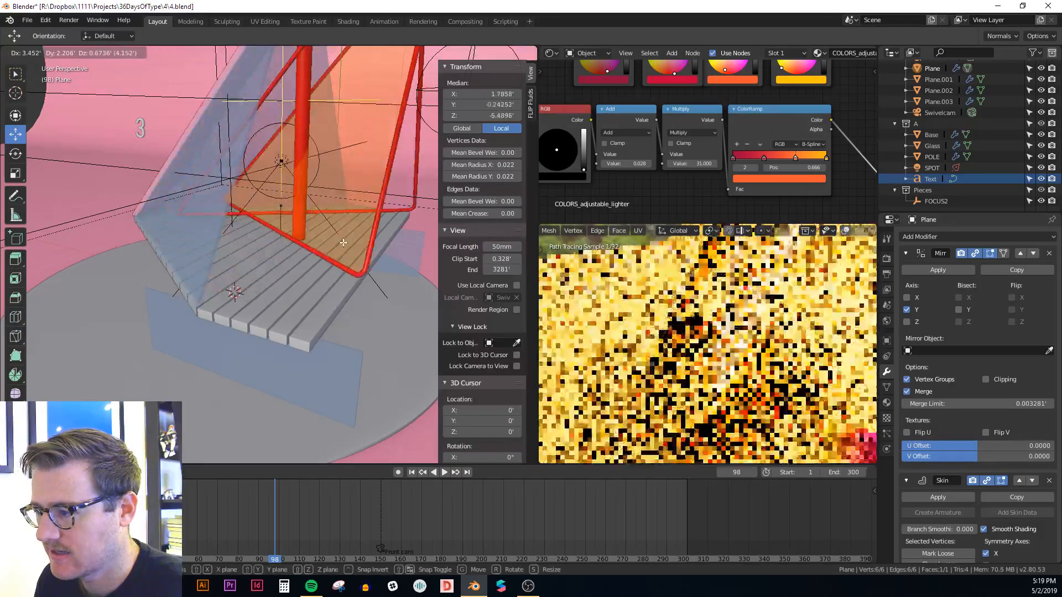
pyautogui.rightClick(320, 245)
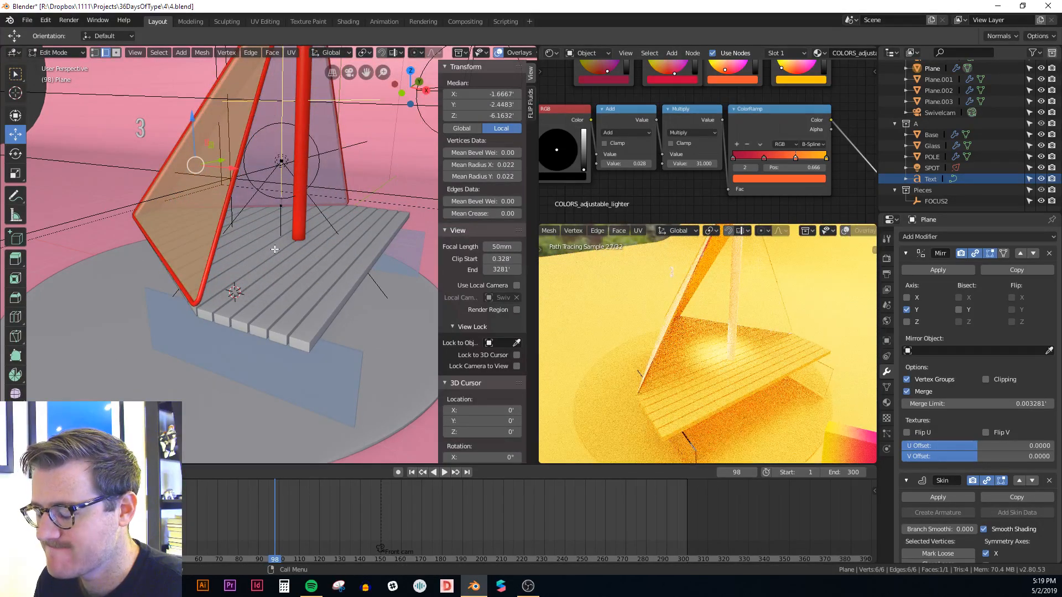
pyautogui.press('Tab')
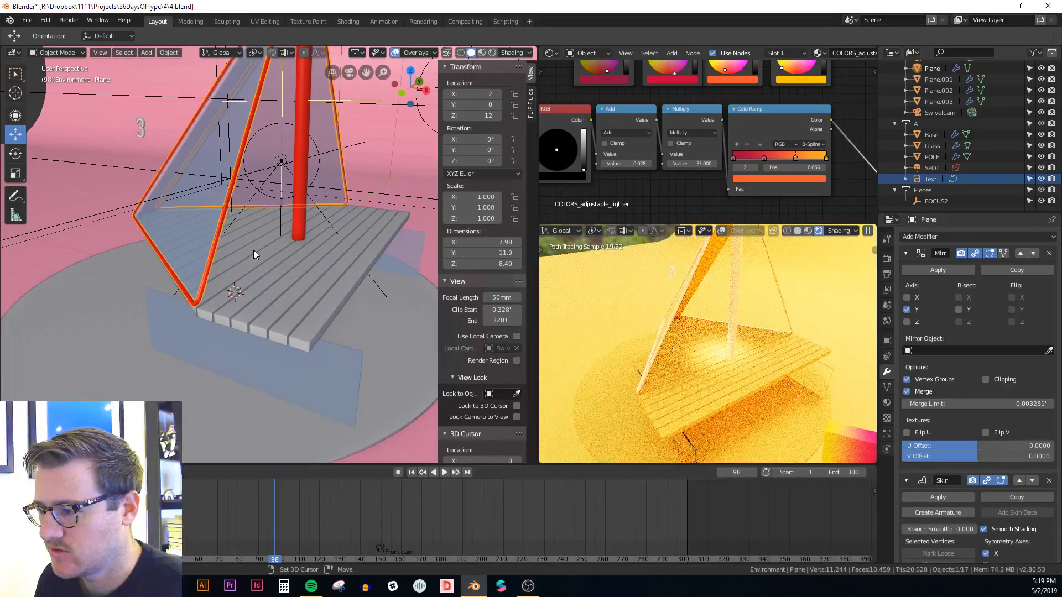
# Step: Duplicate the red-framed sail and move the copy along the X axis over the plank base
pyautogui.hotkey('shift', 'd')
pyautogui.press('x')
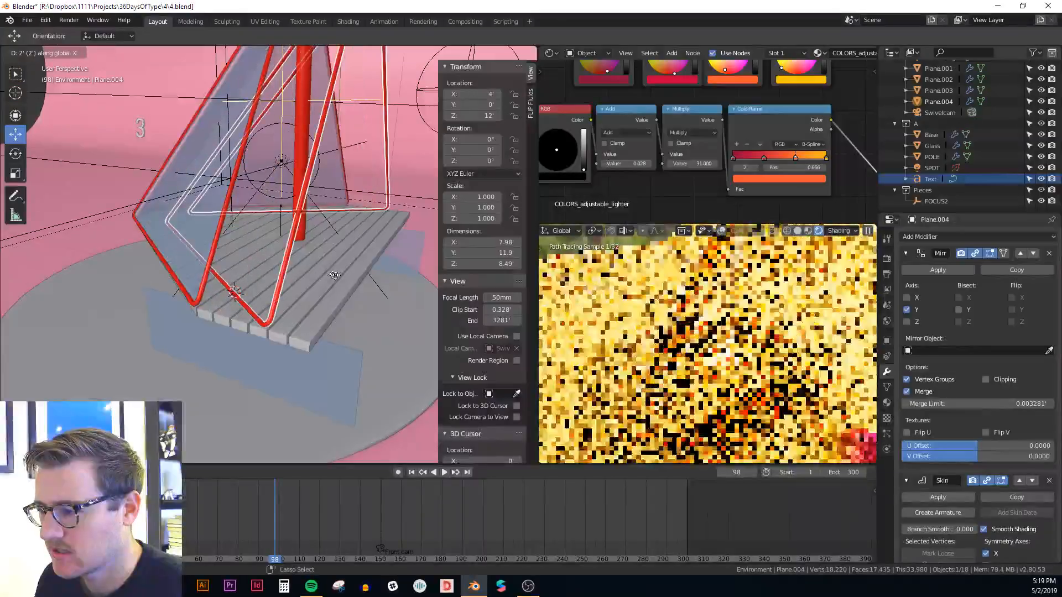
pyautogui.click(361, 280)
# Step: Edit the duplicated sail frame and delete all its edges except the bottom edge lying on the base
pyautogui.press('Tab')
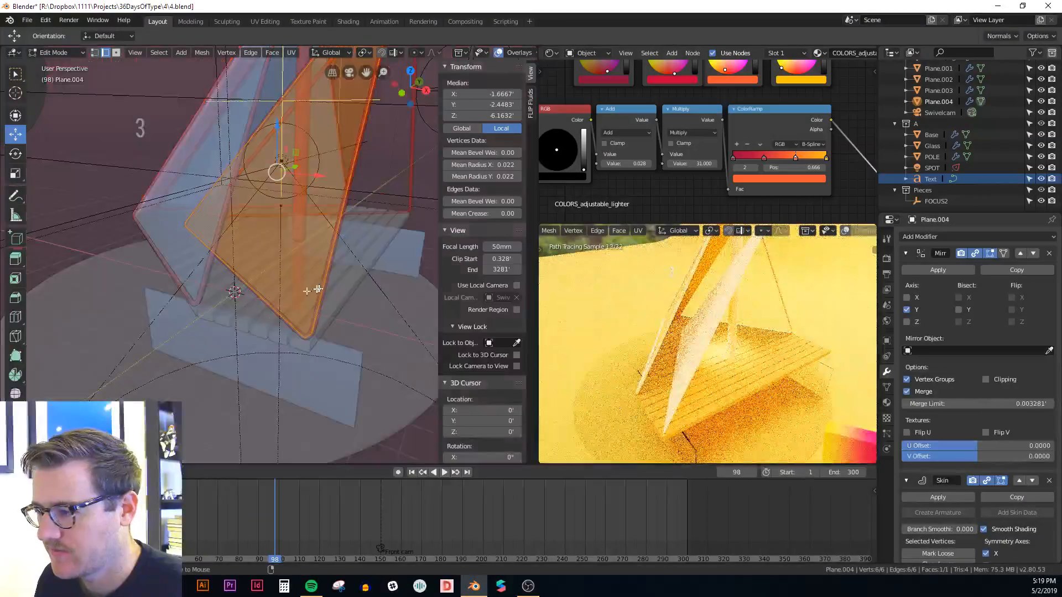
pyautogui.click(254, 298)
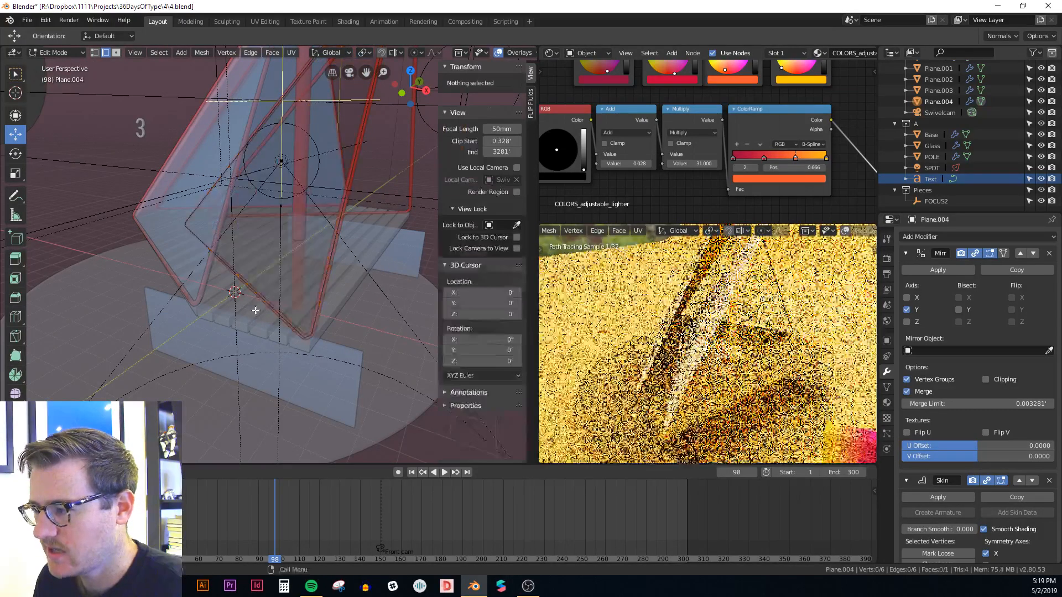
pyautogui.moveTo(255, 298); pyautogui.dragTo(262, 315, button='middle')
pyautogui.scroll(6, 294, 328)
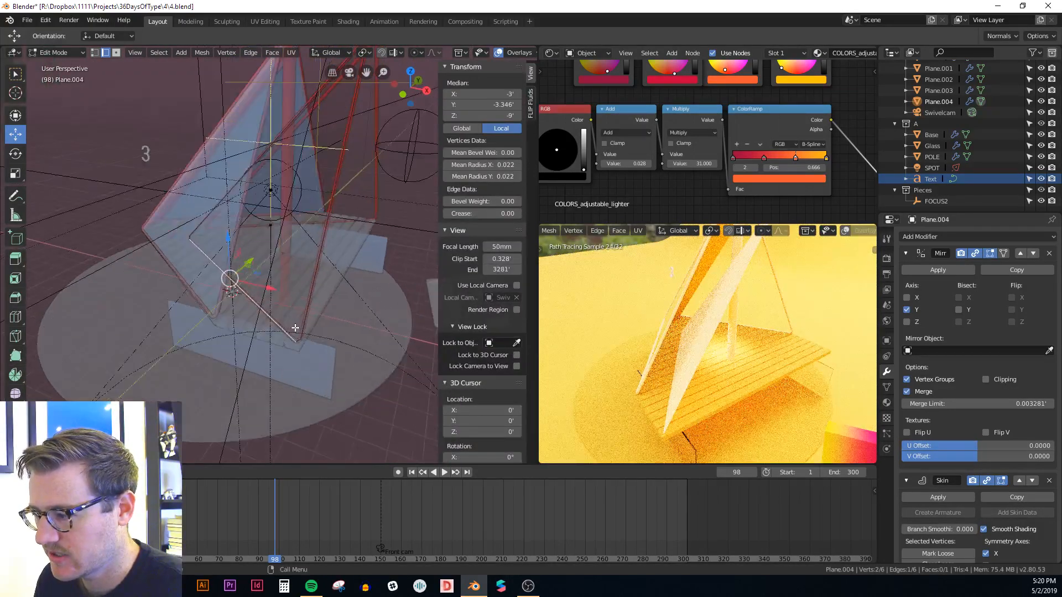
pyautogui.scroll(-3, 294, 362)
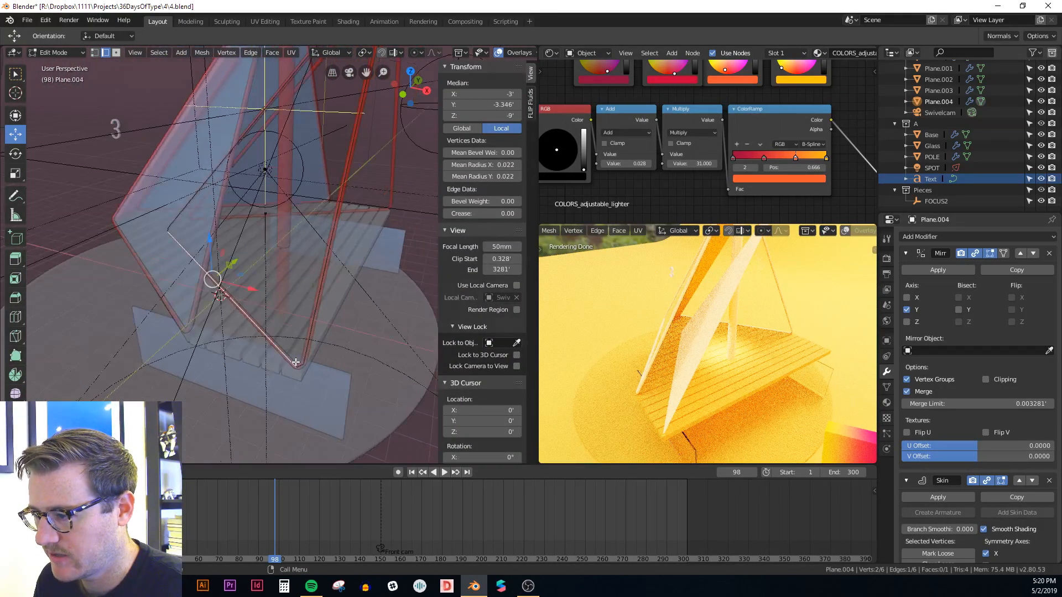
pyautogui.scroll(1, 291, 361)
pyautogui.press('a')
pyautogui.keyDown('shift'); pyautogui.click(279, 355); pyautogui.keyUp('shift')
pyautogui.press('x')
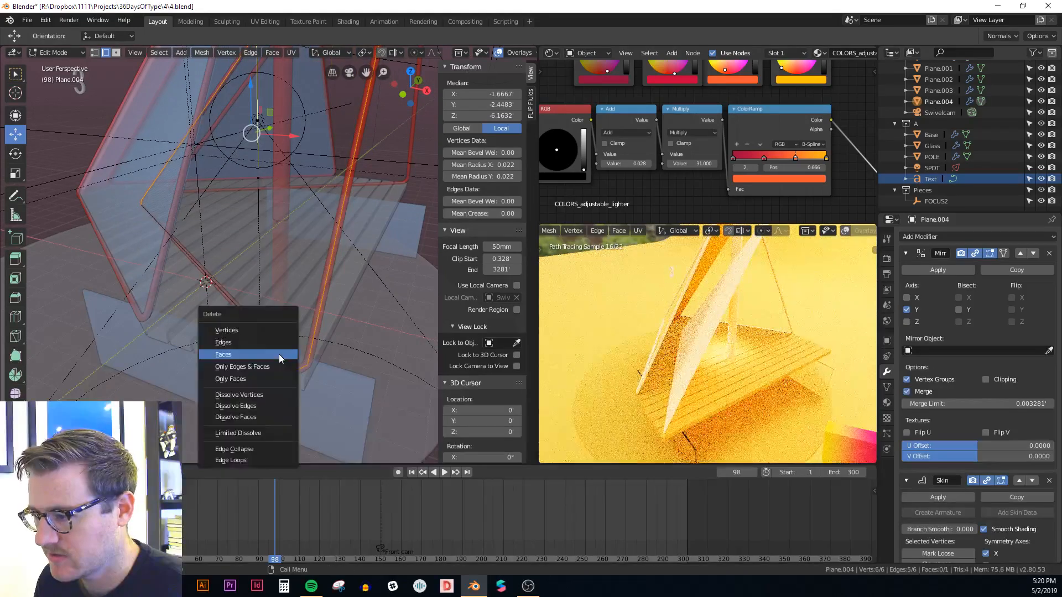
pyautogui.click(243, 343)
pyautogui.scroll(-3, 259, 349)
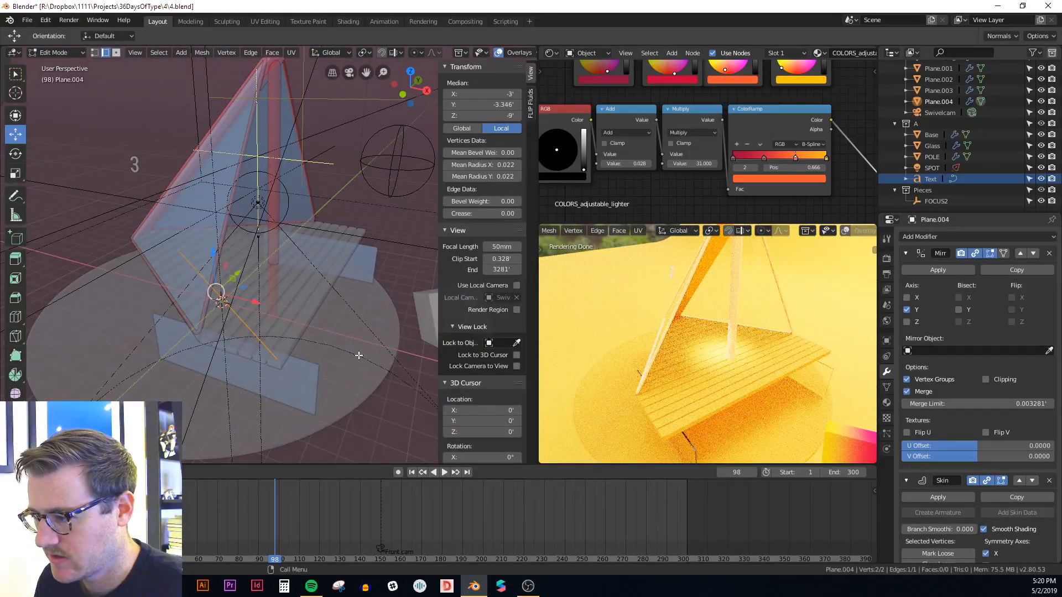
# Step: Scale the remaining edge to 0 along Y so that it runs parallel to the X axis
pyautogui.press('s')
pyautogui.press('y')
pyautogui.press('0')
pyautogui.press('Return')
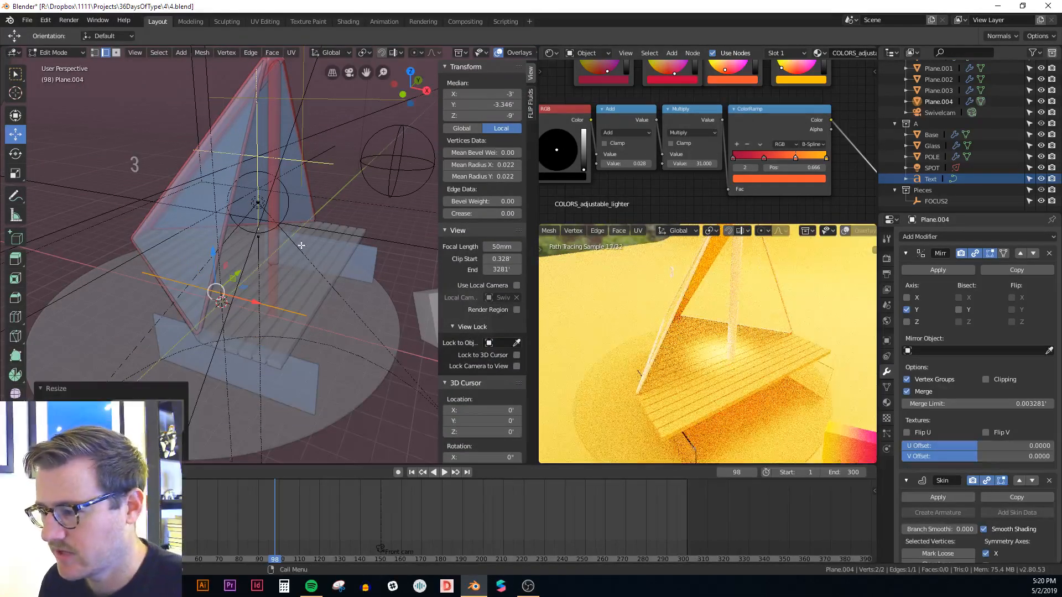
pyautogui.moveTo(299, 244); pyautogui.dragTo(305, 236, button='middle')
pyautogui.scroll(2, 301, 258)
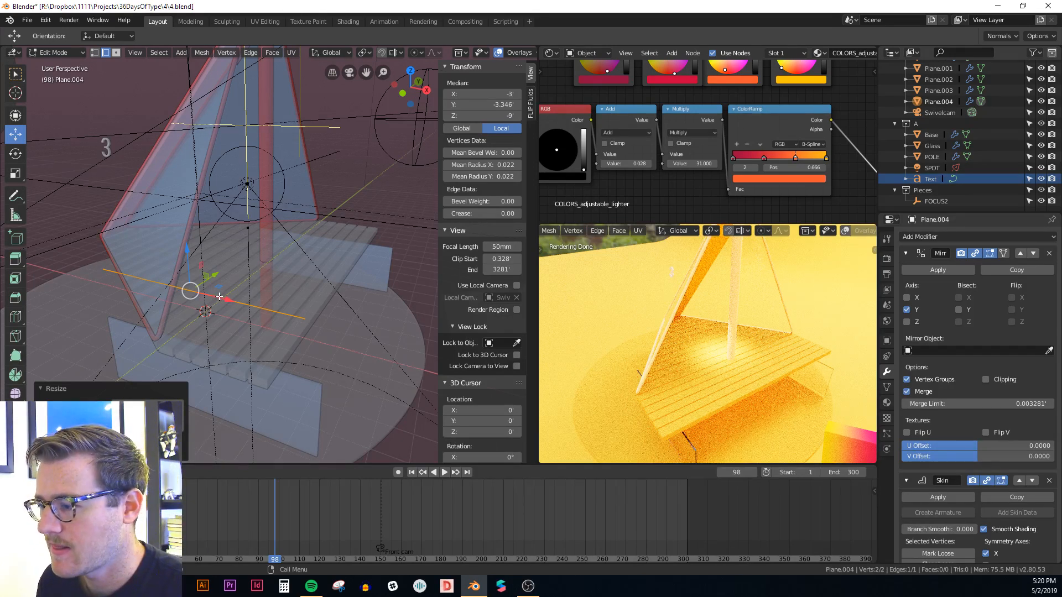
# Step: Turn off X-ray and mark the edge's selected vertices as root in the Skin modifier
pyautogui.moveTo(303, 294)
pyautogui.mouseDown(button='middle')
pyautogui.moveTo(264, 294)
pyautogui.moveTo(234, 276)
pyautogui.moveTo(260, 291)
pyautogui.moveTo(250, 309)
pyautogui.mouseUp(button='middle')
pyautogui.hotkey('alt', 'z')
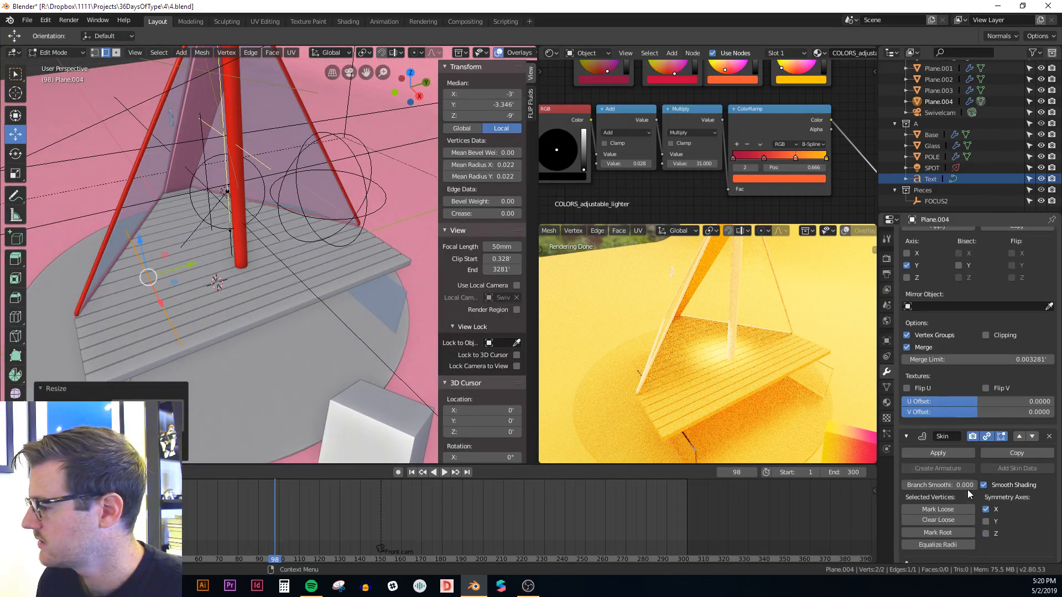
pyautogui.click(942, 489)
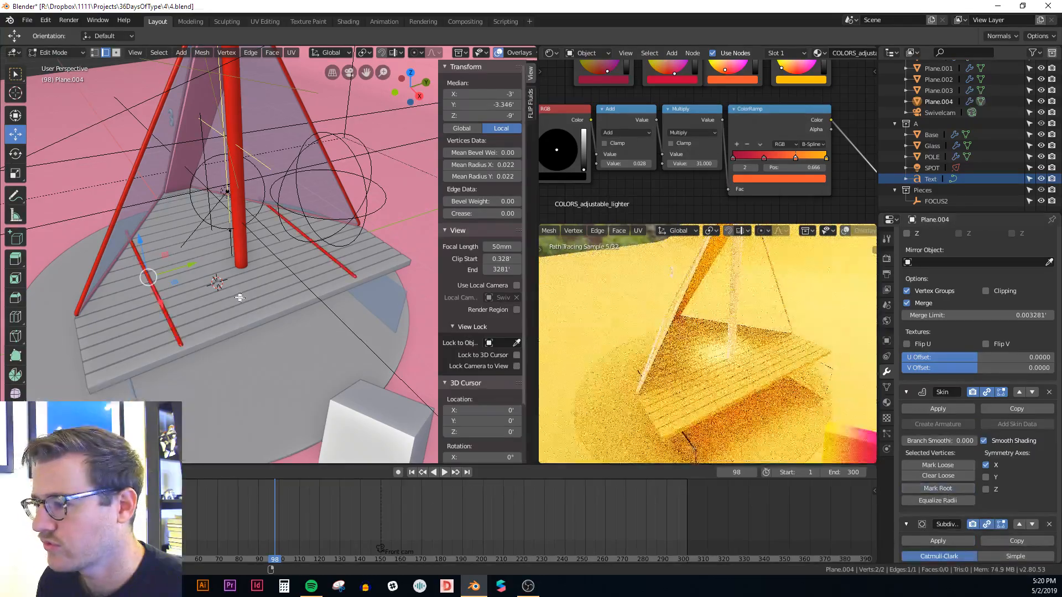
# Step: Move the skinned edge along Y to about -5.884', onto the plank ends at the side of the base
pyautogui.moveTo(198, 265); pyautogui.dragTo(119, 278)
pyautogui.moveTo(118, 278); pyautogui.dragTo(193, 277, button='middle')
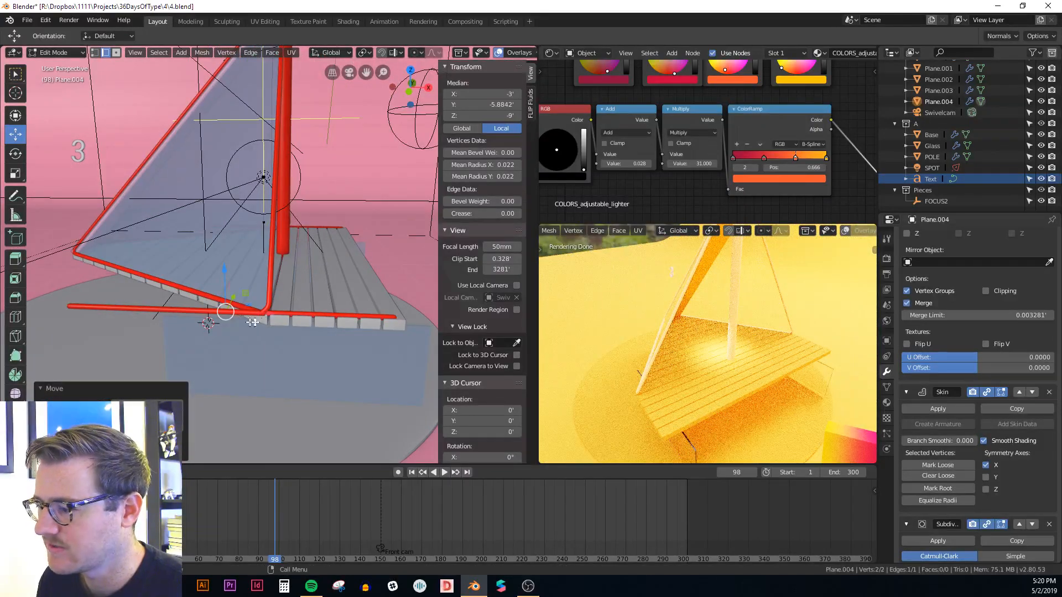
pyautogui.moveTo(264, 315); pyautogui.dragTo(272, 315)
# Step: Move the tube's overhanging end vertex along X to the corner where the sail frame meets the first rectangular plank
pyautogui.click(64, 305)
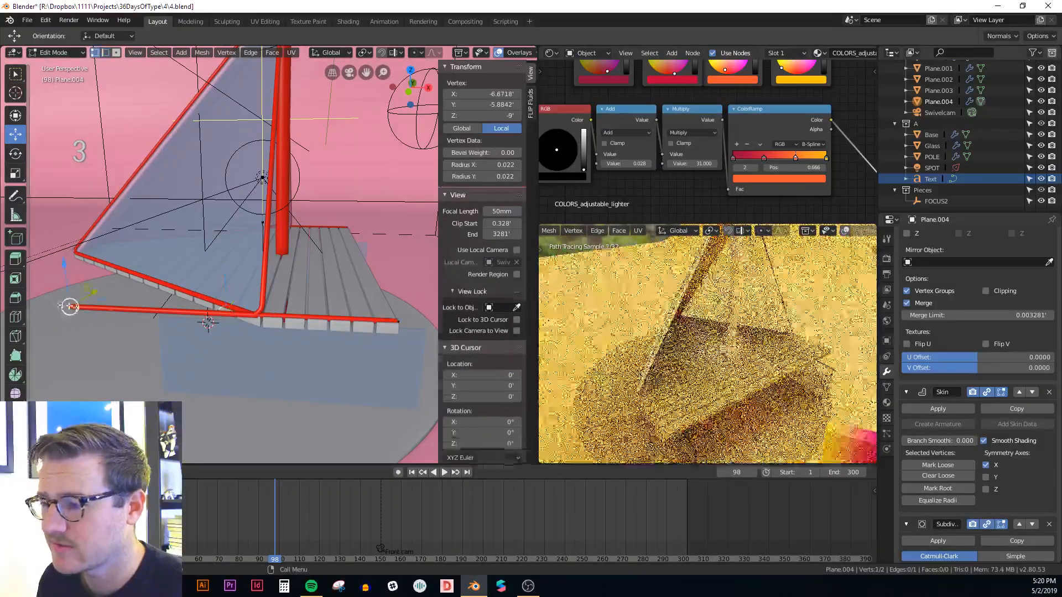
pyautogui.moveTo(115, 308); pyautogui.dragTo(247, 320)
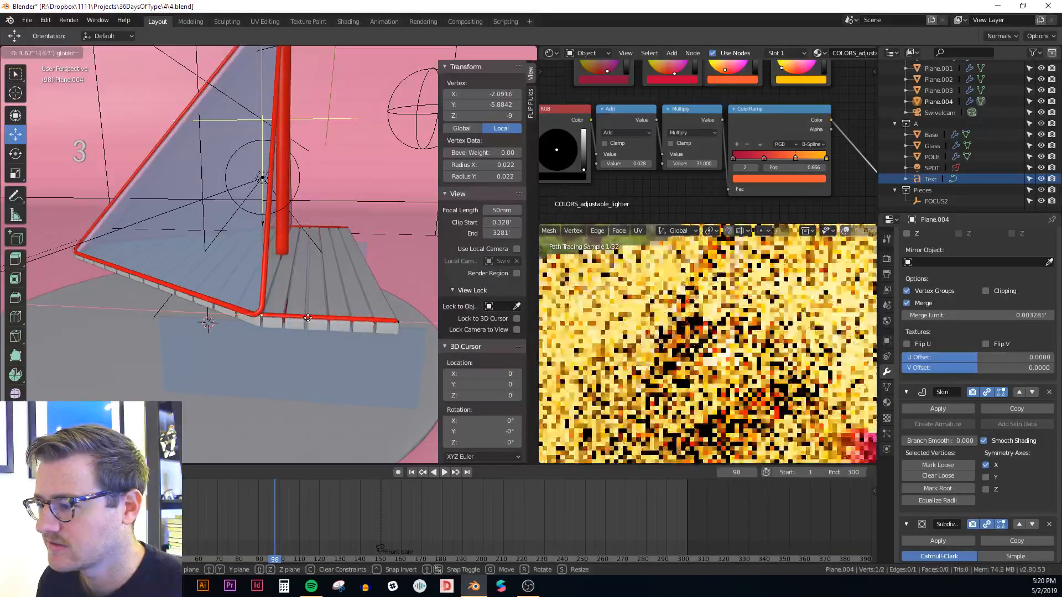
pyautogui.moveTo(337, 337); pyautogui.dragTo(314, 333, button='middle')
# Step: Select the whole tube edge along the base's side and extrude it 2' upward along Z into a rectangular railing
pyautogui.press('a')
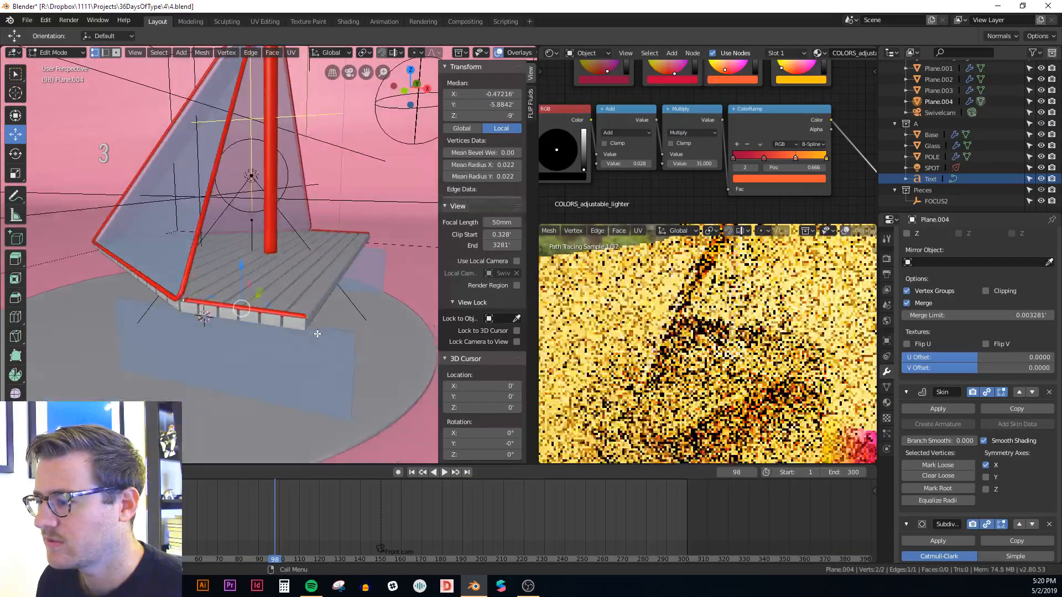
pyautogui.scroll(2, 313, 332)
pyautogui.press('KP_1')
pyautogui.hotkey('alt', 'z')
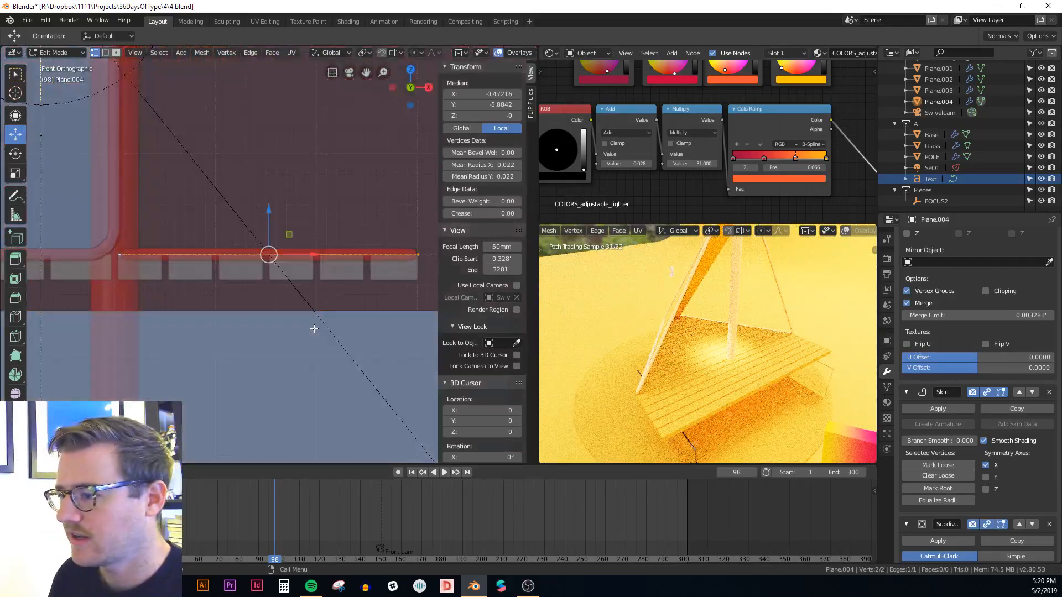
pyautogui.scroll(-4, 313, 329)
pyautogui.scroll(2, 313, 328)
pyautogui.press('e')
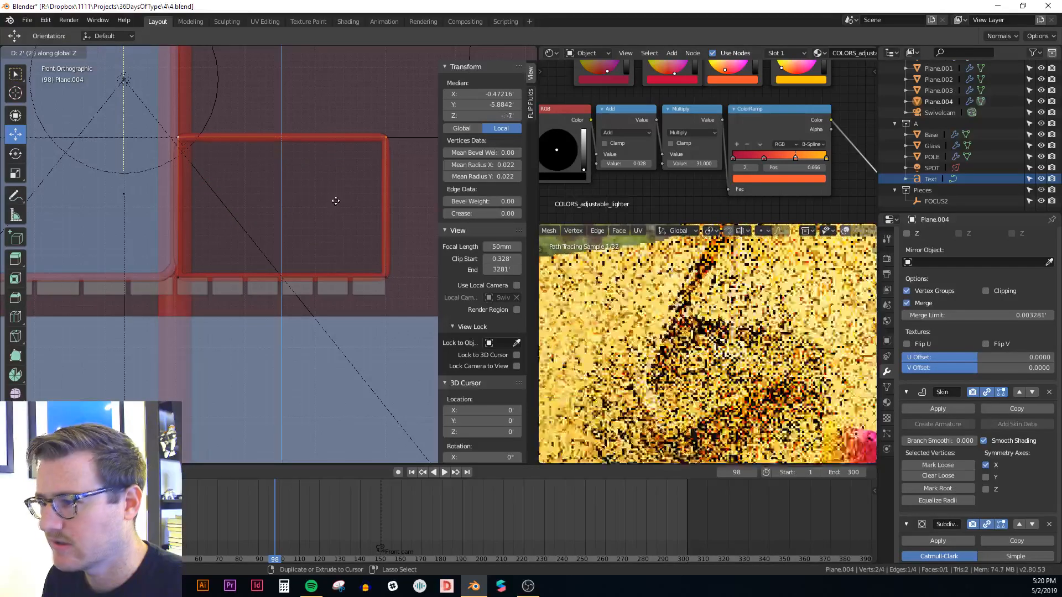
pyautogui.click(336, 201)
# Step: Move the railing's top edge inward along Y to about -4.622' so that the railing leans over the planks
pyautogui.moveTo(336, 201); pyautogui.dragTo(294, 208, button='middle')
pyautogui.moveTo(293, 190); pyautogui.dragTo(337, 195)
pyautogui.moveTo(331, 233); pyautogui.dragTo(295, 276, button='middle')
pyautogui.press('Tab')
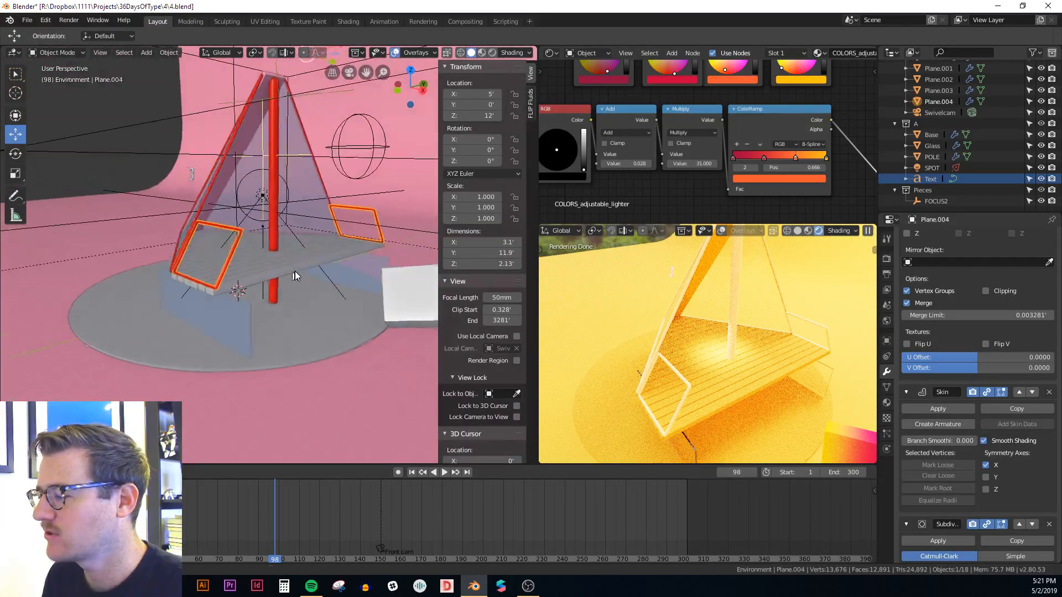
# Step: Lower the railing's top edge 1' to Z -8' and bring it back outward along Y to about -5.23'
pyautogui.scroll(2, 277, 266)
pyautogui.press('Tab')
pyautogui.hotkey('alt', 'z')
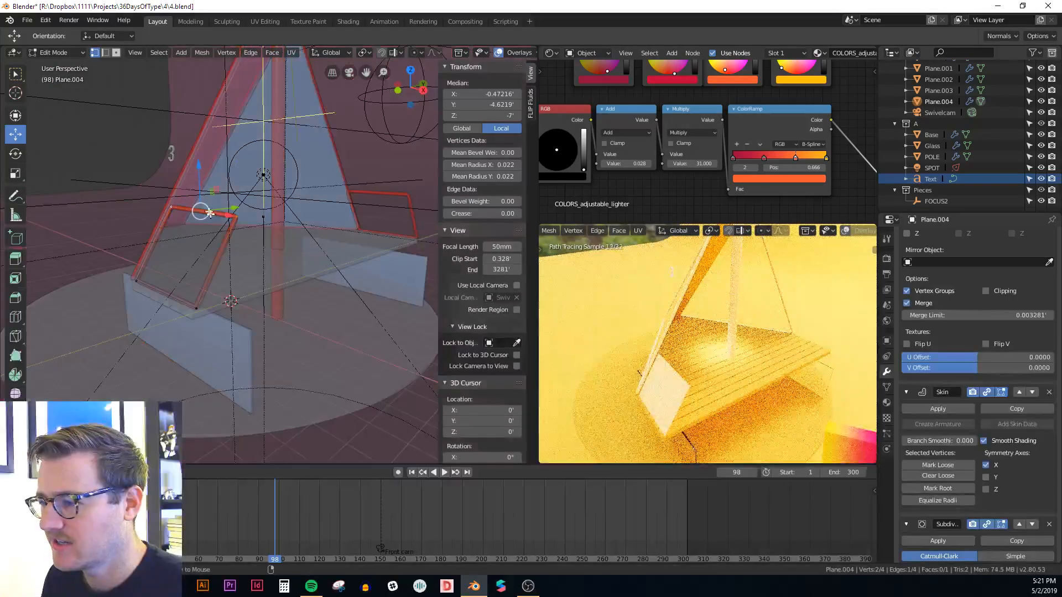
pyautogui.hotkey('alt', 'z')
pyautogui.moveTo(198, 170); pyautogui.dragTo(221, 246)
pyautogui.moveTo(191, 280); pyautogui.dragTo(242, 290, button='middle')
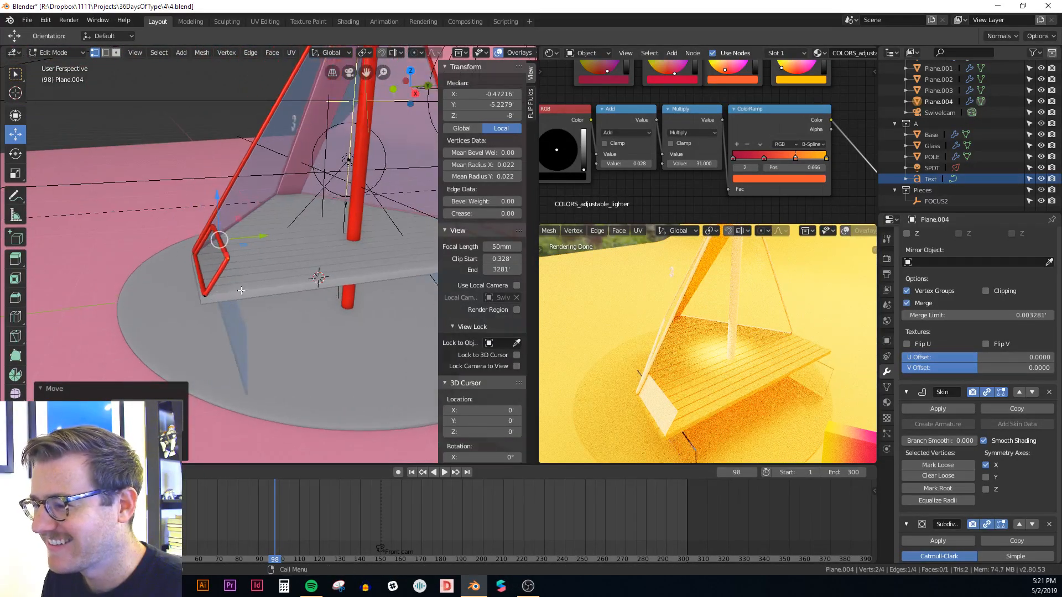
pyautogui.moveTo(247, 236); pyautogui.dragTo(245, 236)
pyautogui.moveTo(261, 261); pyautogui.dragTo(226, 299, button='middle')
pyautogui.scroll(-1, 181, 301)
pyautogui.press('Tab')
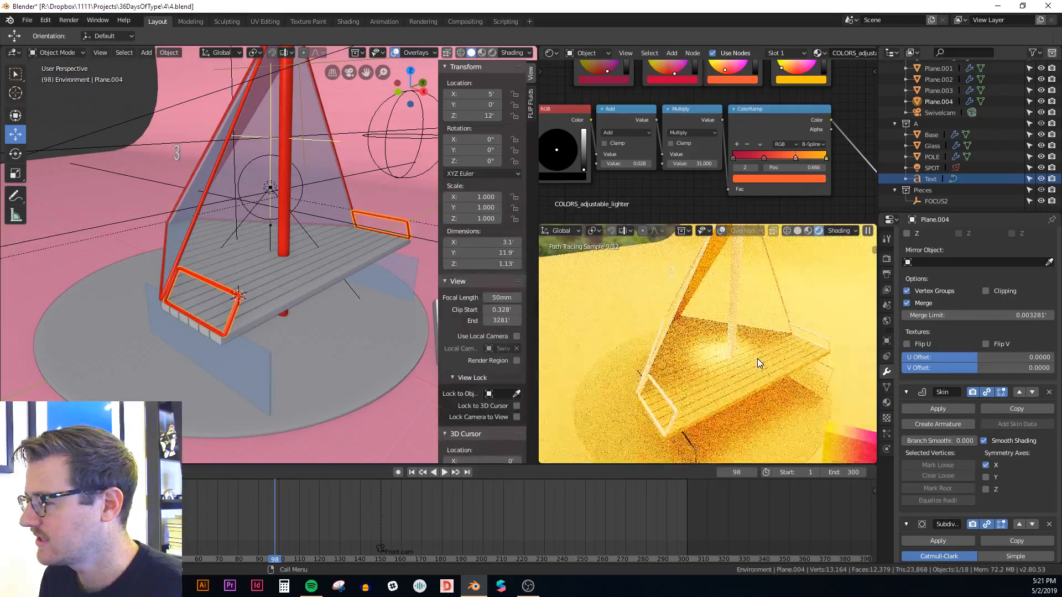
# Step: Enable Clipping in the Mirror modifier and extrude the railing's outer upright edge along Y to the mirror centre, joining both sides
pyautogui.moveTo(432, 330); pyautogui.dragTo(460, 318, button='middle')
pyautogui.press('KP_0')
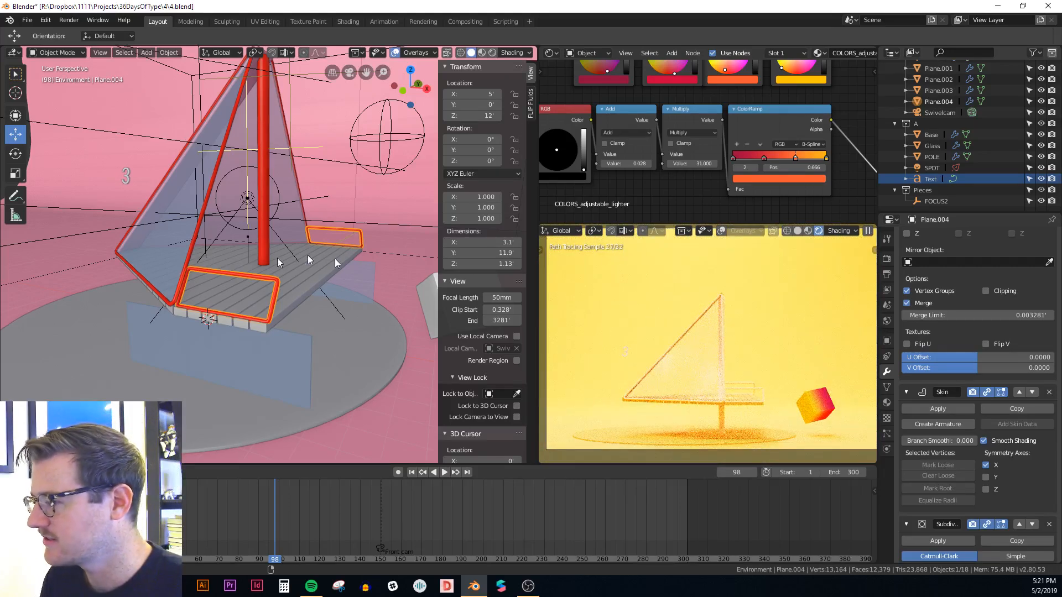
pyautogui.moveTo(309, 259); pyautogui.dragTo(234, 329, button='middle')
pyautogui.press('Tab')
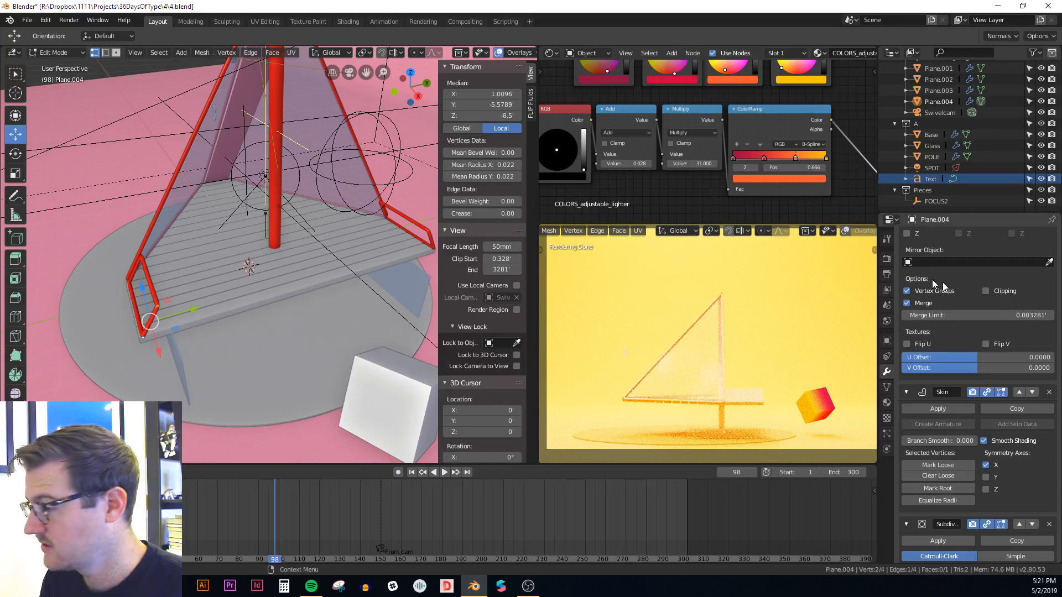
pyautogui.click(987, 291)
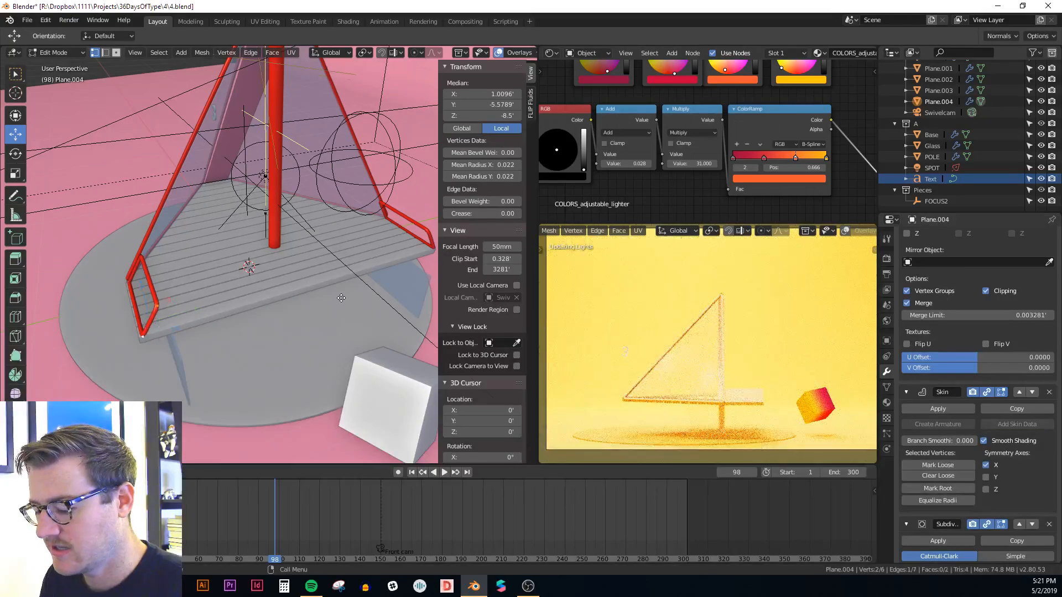
pyautogui.press('g')
pyautogui.press('y')
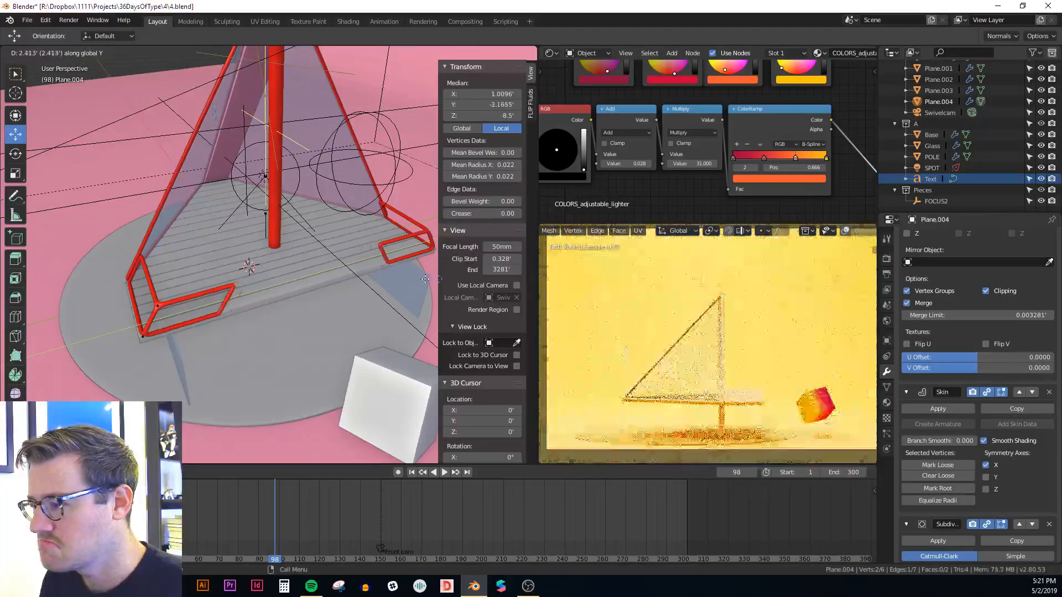
pyautogui.press('Escape')
pyautogui.moveTo(351, 275)
pyautogui.mouseDown(button='middle')
pyautogui.moveTo(276, 274)
pyautogui.moveTo(354, 279)
pyautogui.mouseUp(button='middle')
pyautogui.hotkey('alt', 'a')
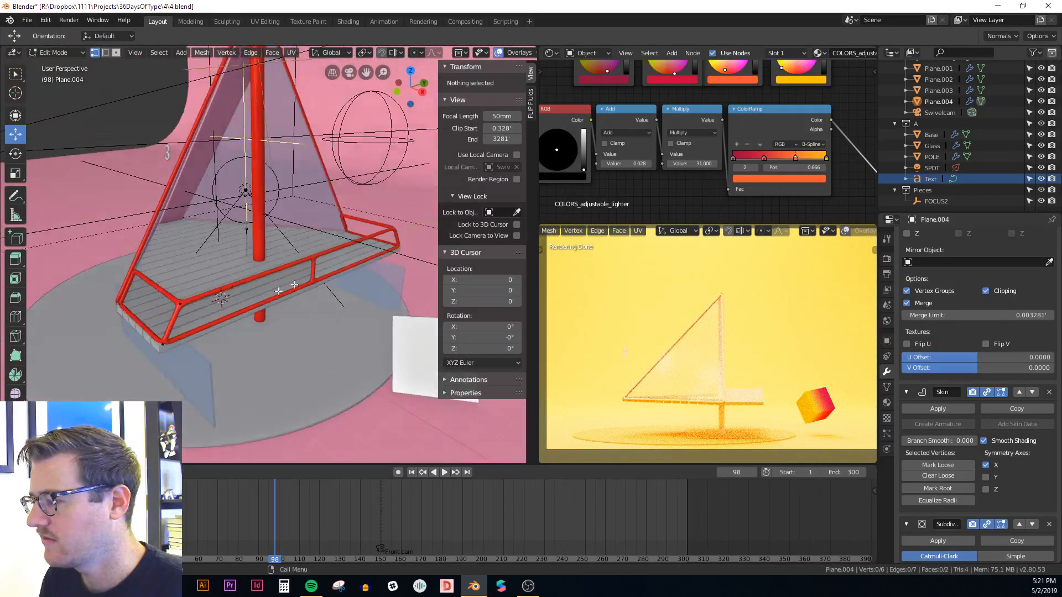
pyautogui.scroll(1, 217, 289)
pyautogui.press('Tab')
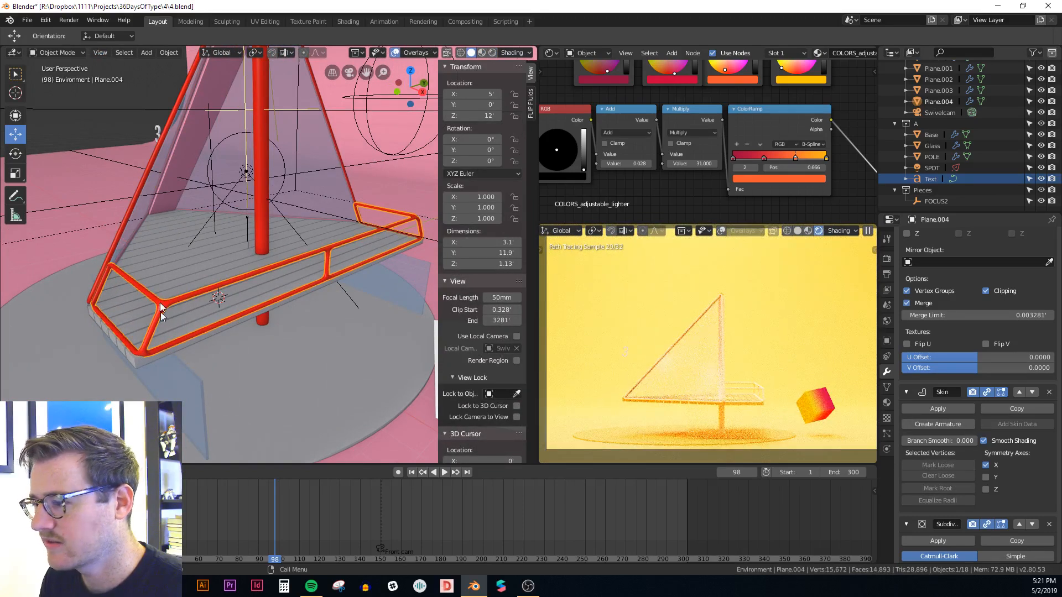
# Step: Move the mirrored glass panels below the base 3' up along Z to 10.402', behind the side railings
pyautogui.moveTo(160, 303)
pyautogui.mouseDown(button='middle')
pyautogui.moveTo(296, 286)
pyautogui.moveTo(239, 309)
pyautogui.moveTo(127, 322)
pyautogui.moveTo(238, 292)
pyautogui.moveTo(137, 311)
pyautogui.moveTo(254, 300)
pyautogui.moveTo(49, 304)
pyautogui.moveTo(238, 290)
pyautogui.moveTo(265, 299)
pyautogui.mouseUp(button='middle')
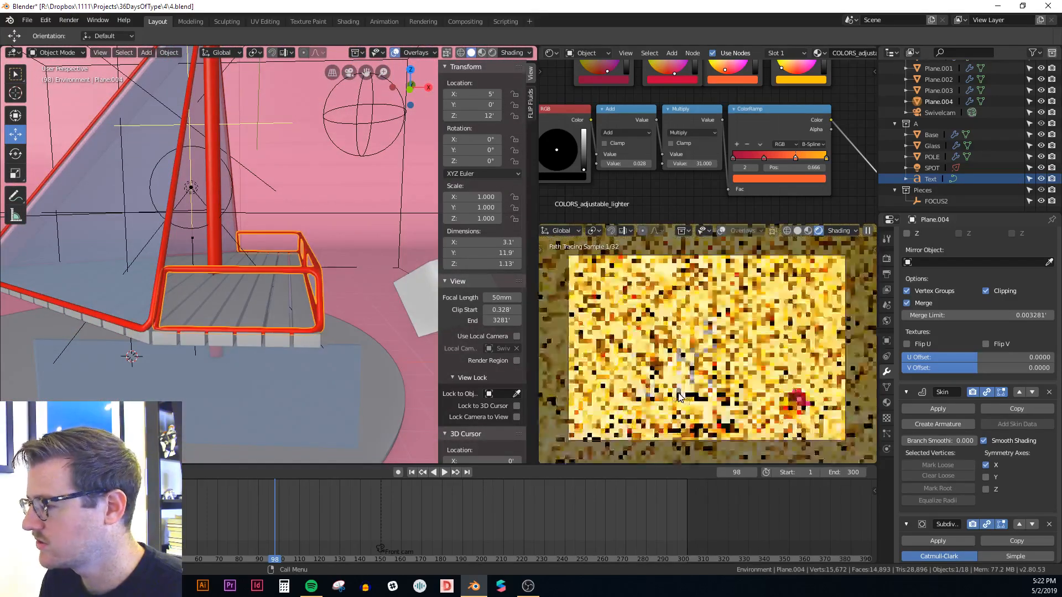
pyautogui.moveTo(338, 319); pyautogui.dragTo(274, 349, button='middle')
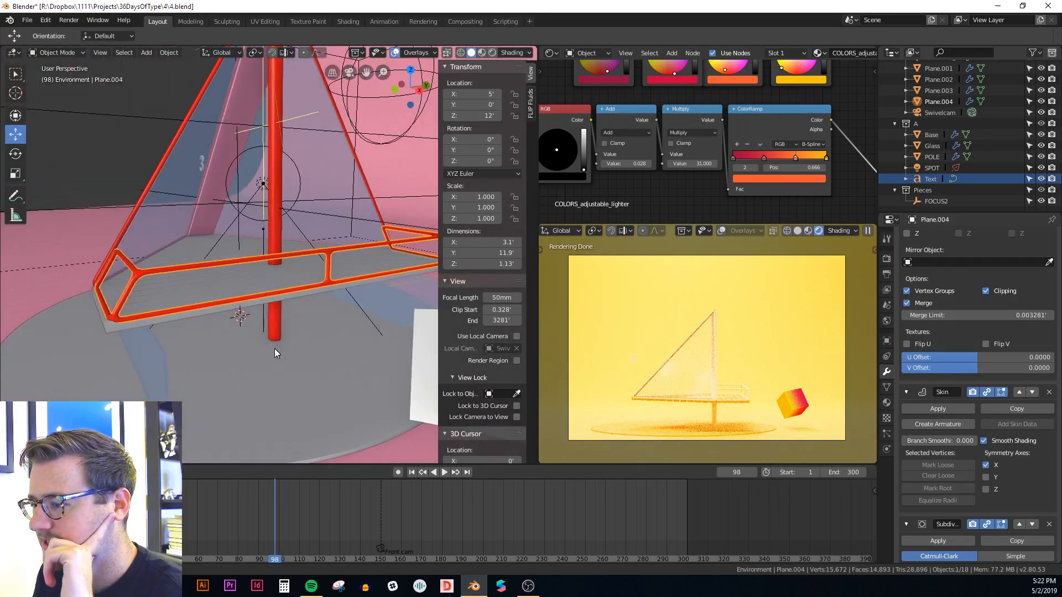
pyautogui.click(143, 365)
pyautogui.moveTo(175, 360); pyautogui.dragTo(284, 308, button='middle')
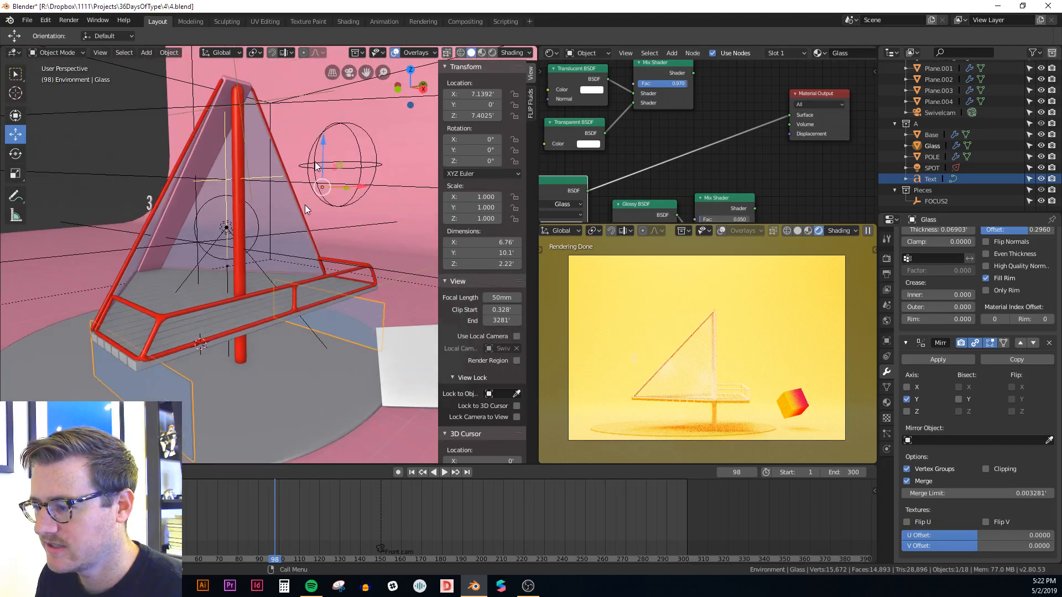
pyautogui.keyDown('ctrl'); pyautogui.moveTo(324, 143); pyautogui.dragTo(319, 94); pyautogui.keyUp('ctrl')
pyautogui.moveTo(312, 141); pyautogui.dragTo(263, 231, button='middle')
pyautogui.scroll(2, 264, 237)
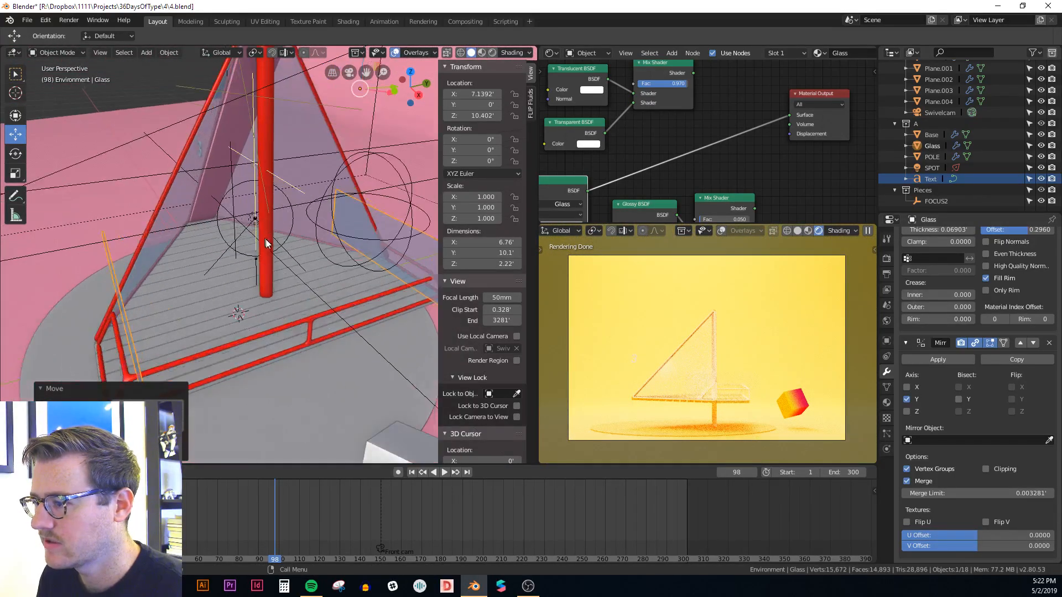
# Step: Edit the floating number text beside the sail to read 4
pyautogui.click(268, 271)
pyautogui.moveTo(269, 271); pyautogui.dragTo(354, 321, button='middle')
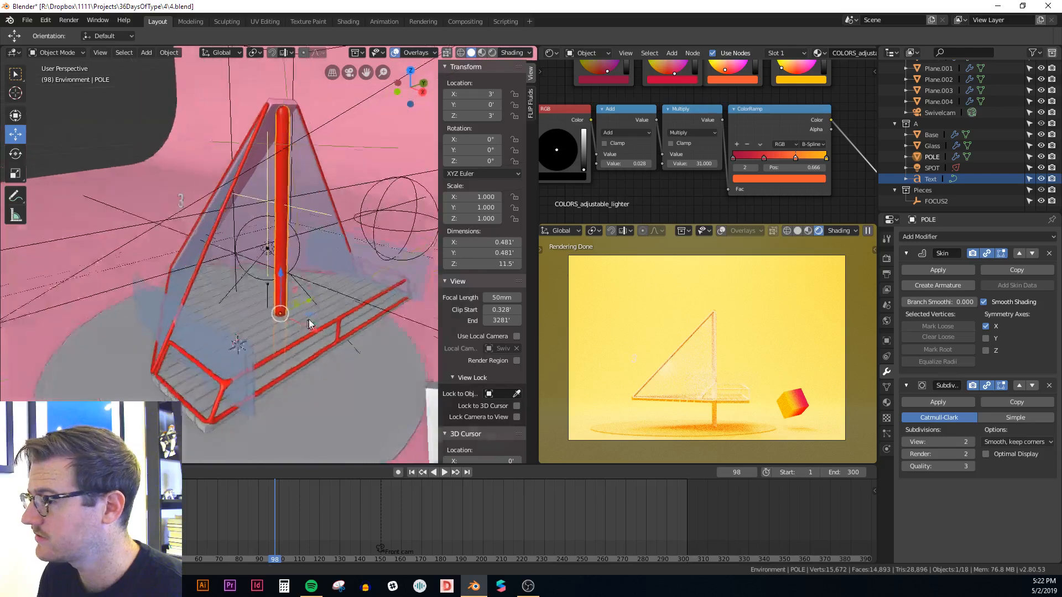
pyautogui.scroll(2, 418, 308)
pyautogui.moveTo(417, 307); pyautogui.dragTo(214, 293, button='middle')
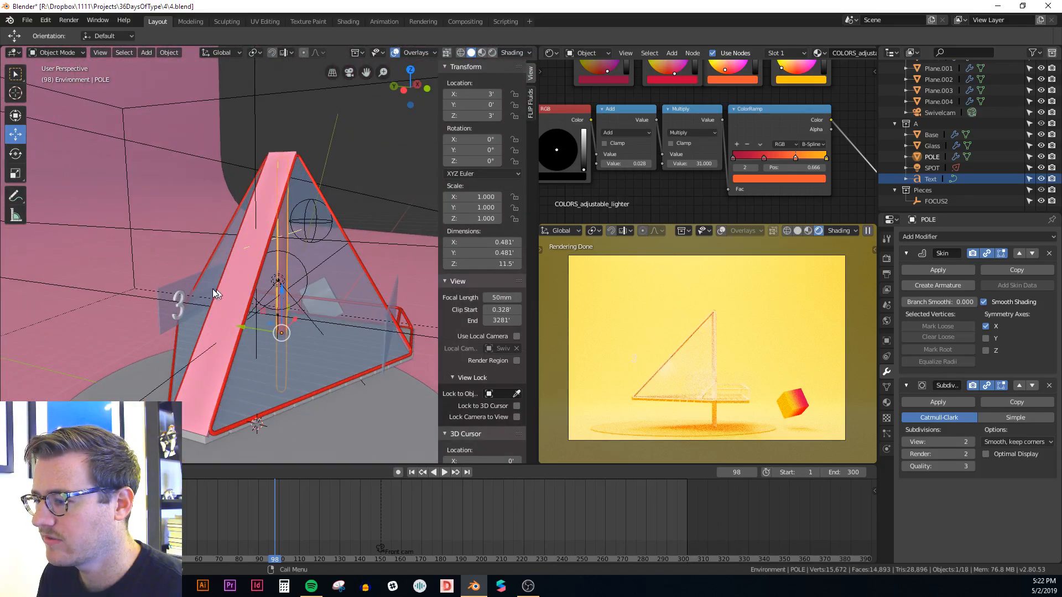
pyautogui.click(186, 302)
pyautogui.press('Tab')
pyautogui.press('Tab')
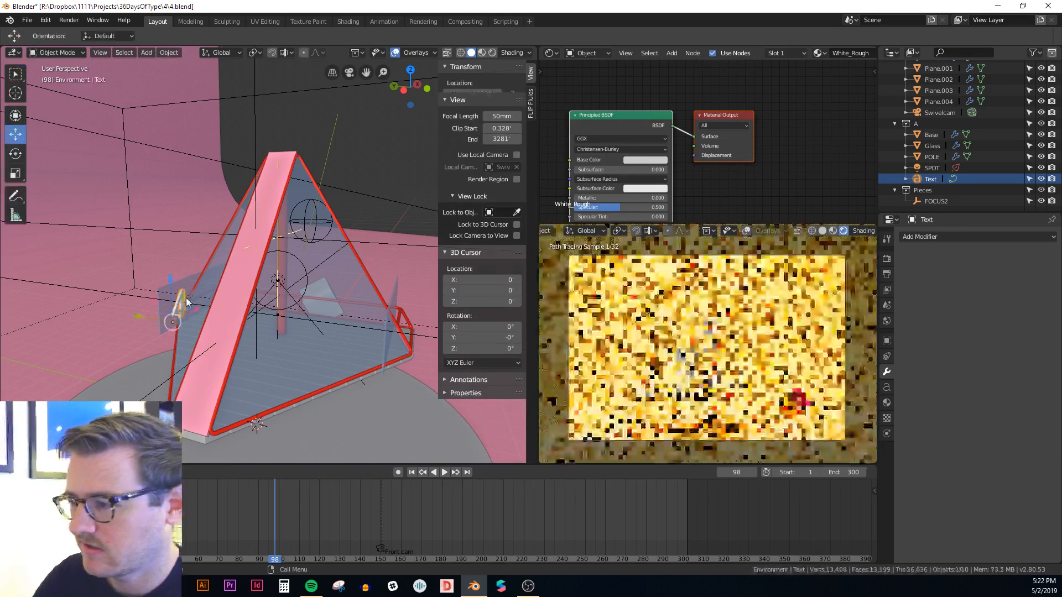
# Step: Rotate the number text 90° about Z and a further 180° about Z so that it faces outward from the sail
pyautogui.press('r')
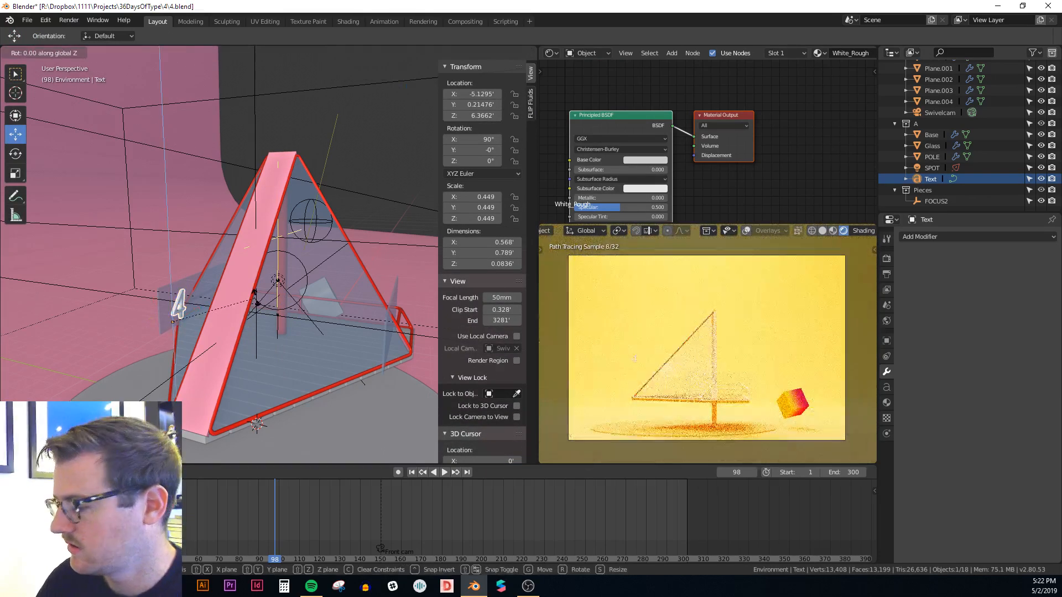
pyautogui.press('z')
pyautogui.press('9')
pyautogui.press('0')
pyautogui.press('Return')
pyautogui.press('r')
pyautogui.press('z')
pyautogui.press('1')
pyautogui.press('8')
pyautogui.press('0')
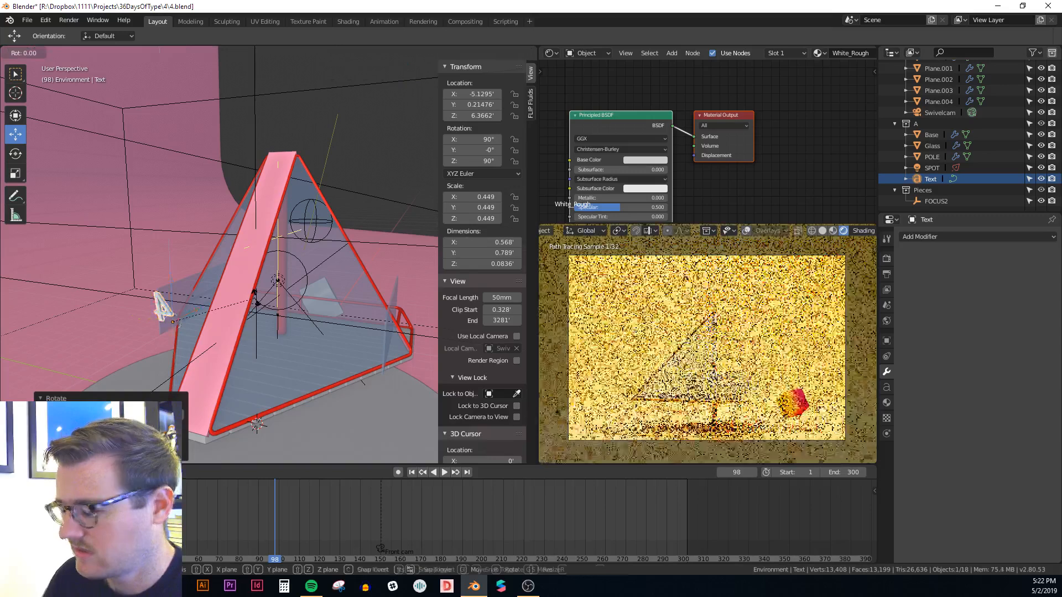
pyautogui.press('Return')
# Step: Move the number text along X to about -1.988' and tilt it 45° in front view, against the sail's sloped strip
pyautogui.moveTo(257, 301); pyautogui.dragTo(185, 326, button='middle')
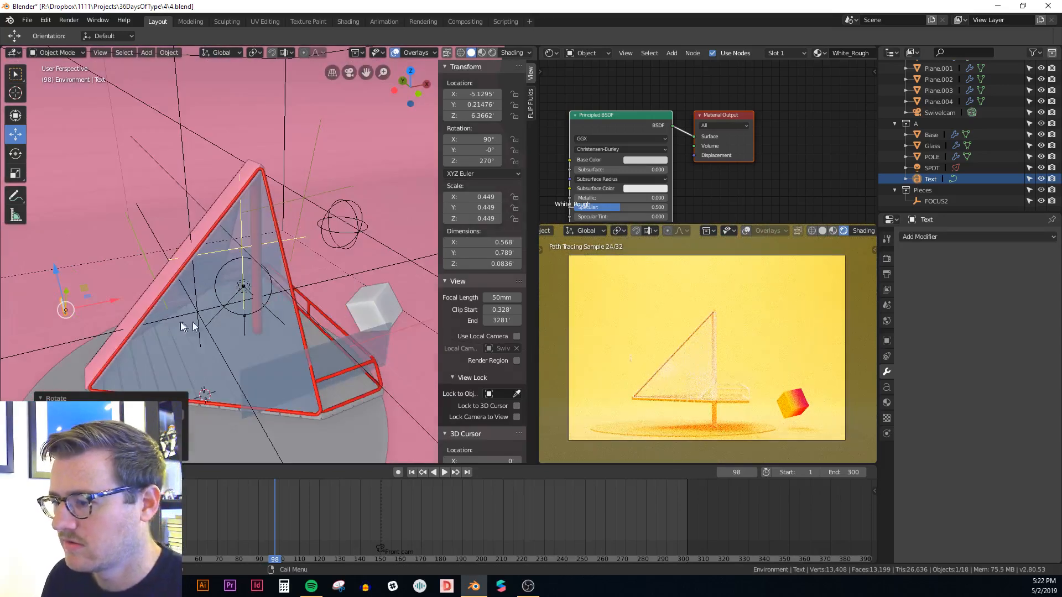
pyautogui.keyDown('ctrl'); pyautogui.moveTo(115, 301); pyautogui.dragTo(189, 290); pyautogui.keyUp('ctrl')
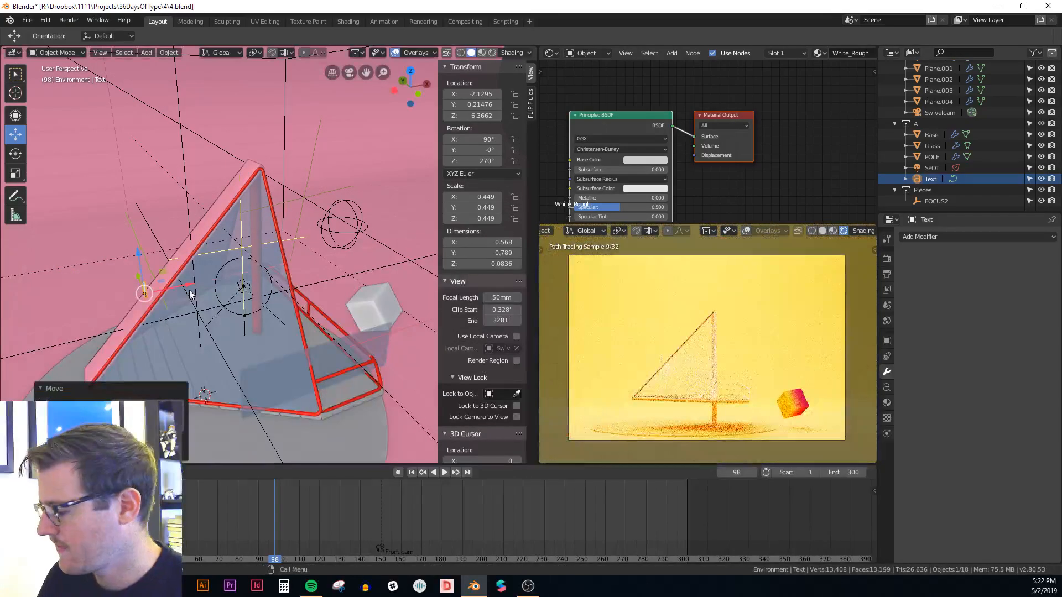
pyautogui.press('KP_Decimal')
pyautogui.press('KP_1')
pyautogui.scroll(-3, 202, 270)
pyautogui.press('r')
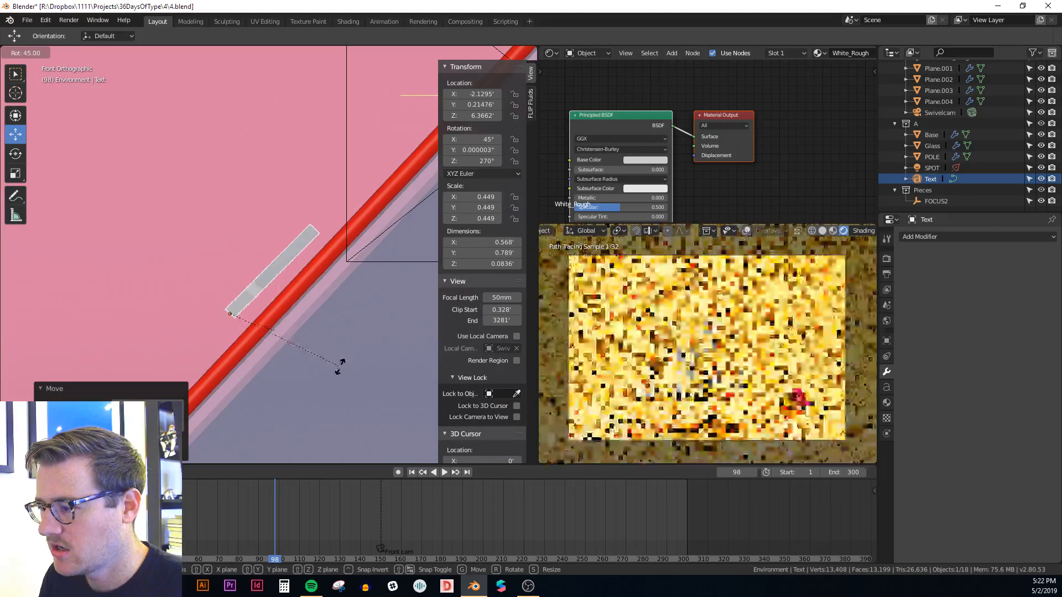
pyautogui.moveTo(265, 315); pyautogui.dragTo(280, 314)
# Step: Centre the number text on the sloped strip by moving it along Y to about 0.350'
pyautogui.moveTo(279, 314); pyautogui.dragTo(302, 330, button='middle')
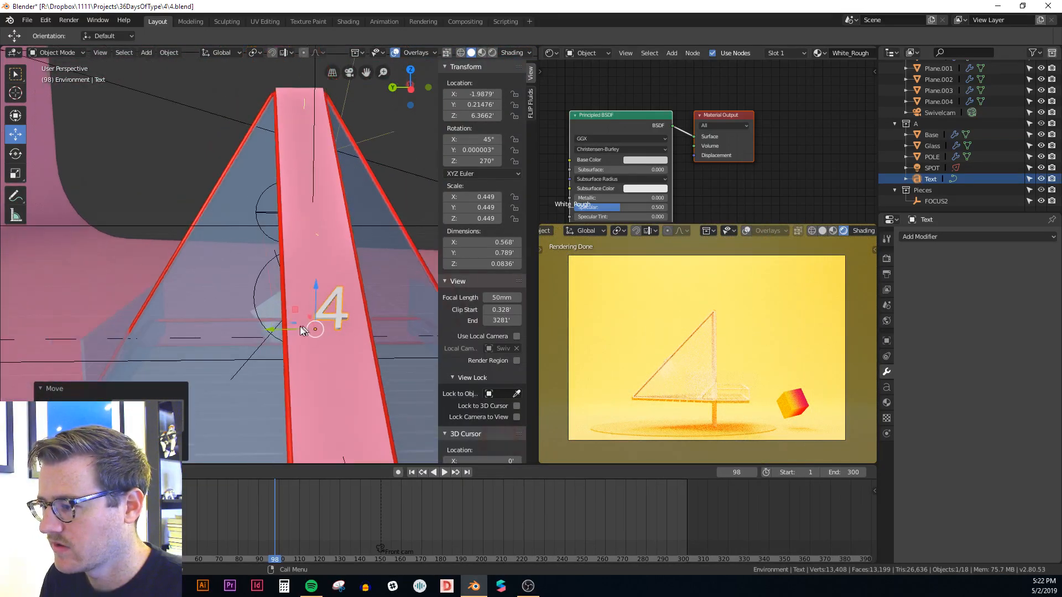
pyautogui.press('KP_Decimal')
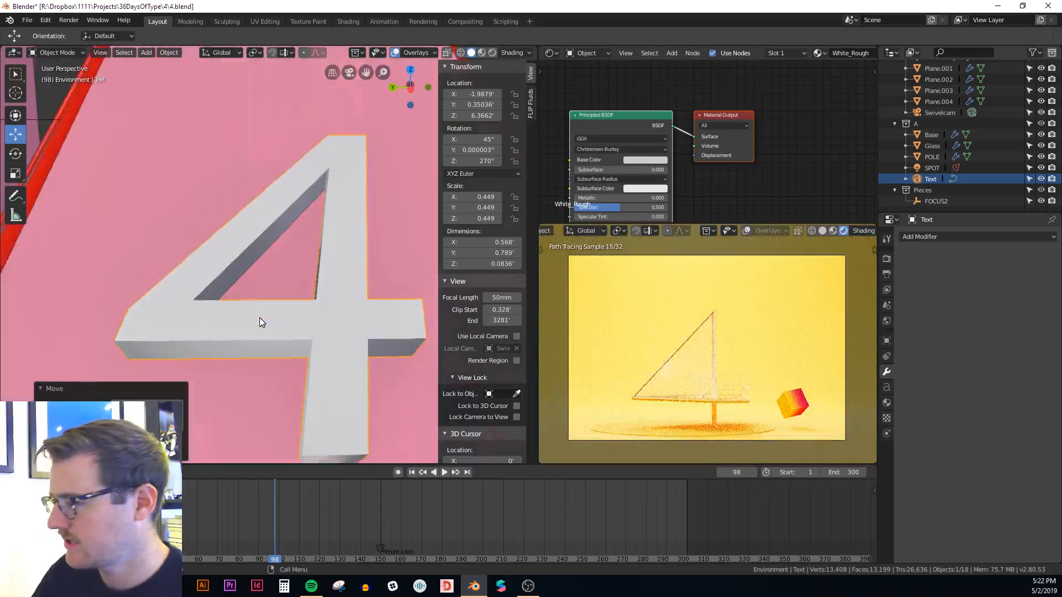
pyautogui.scroll(-10, 316, 274)
pyautogui.moveTo(297, 317); pyautogui.dragTo(260, 266, button='middle')
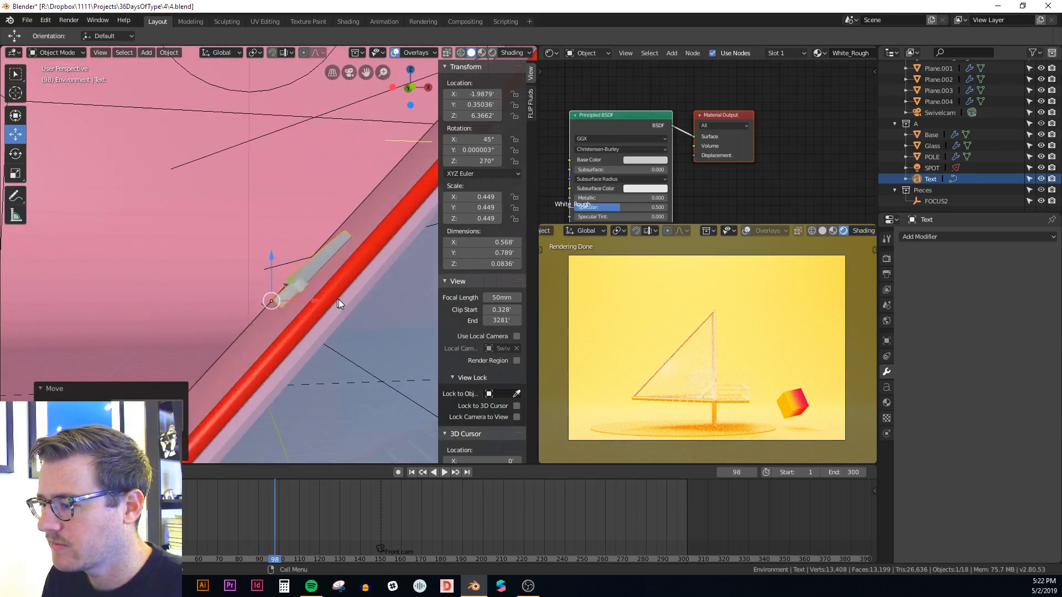
# Step: Rotate the number text slightly about Y, to an X rotation of 47.4°, to match the slope of the strip
pyautogui.moveTo(338, 300); pyautogui.dragTo(346, 317, button='middle')
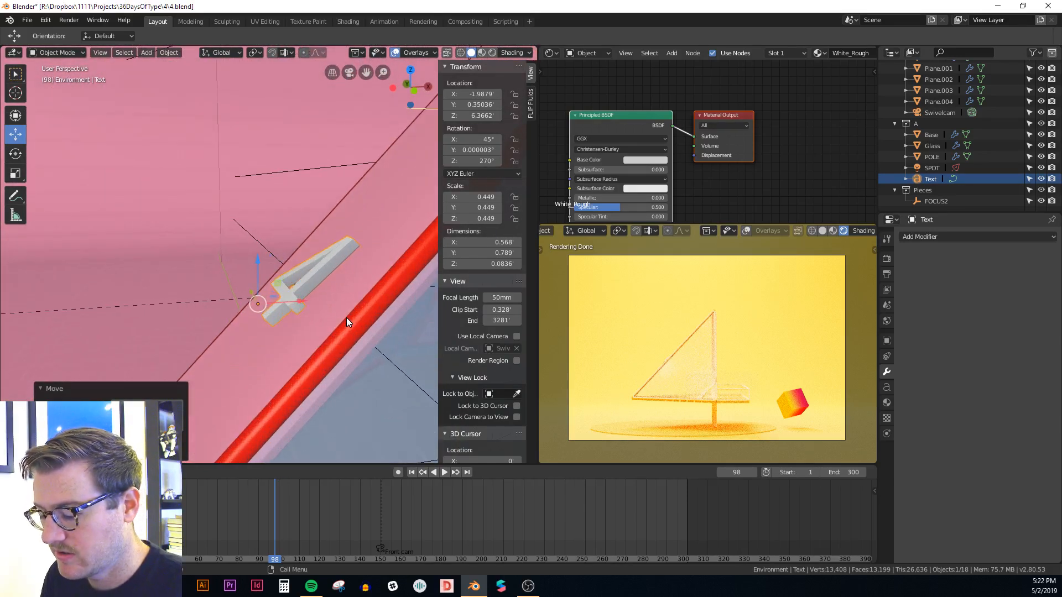
pyautogui.press('r')
pyautogui.press('y')
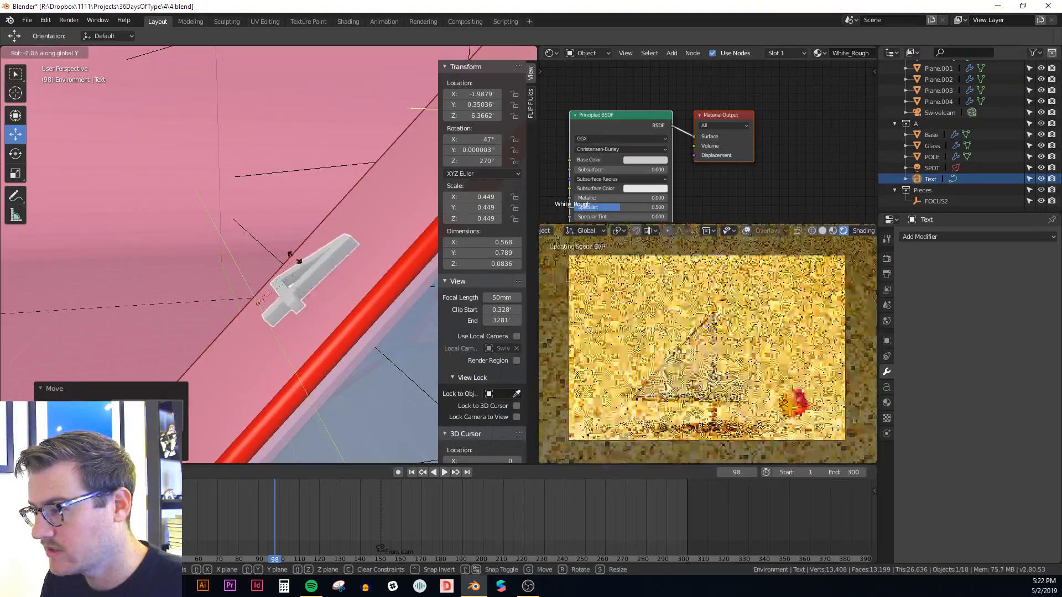
pyautogui.click(285, 254)
# Step: Adjust the number text's height along Z to about 6.364' so that it sits on the strip
pyautogui.press('g')
pyautogui.press('z')
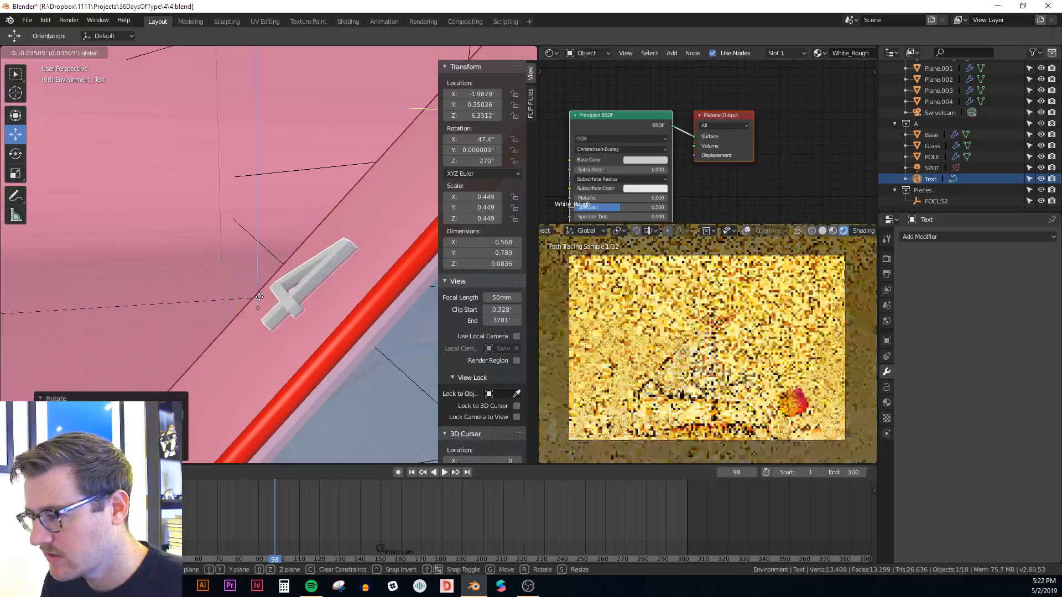
pyautogui.moveTo(261, 270)
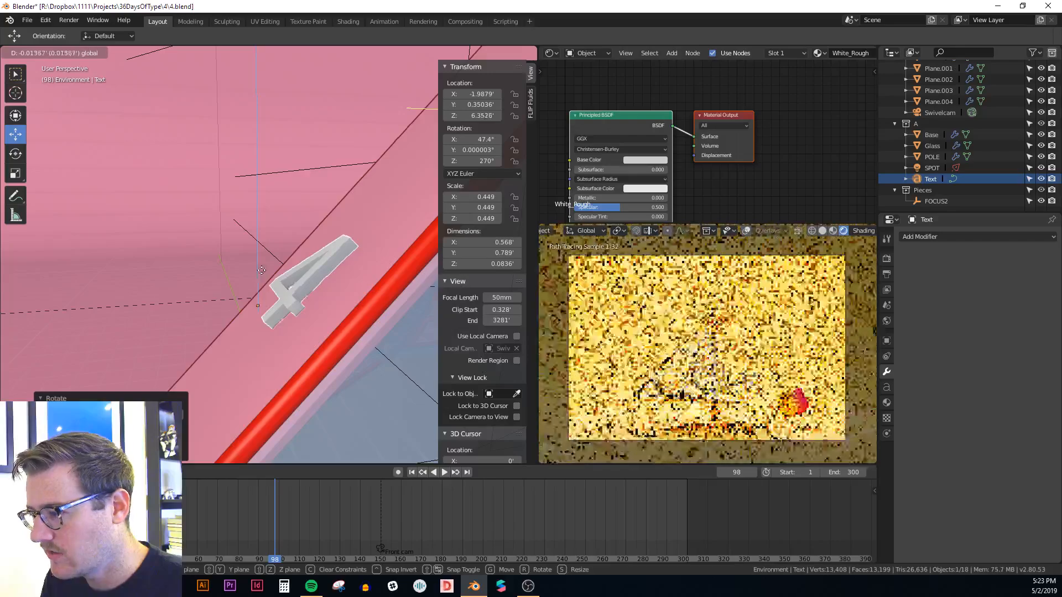
pyautogui.click(318, 255)
pyautogui.press('r')
pyautogui.press('x')
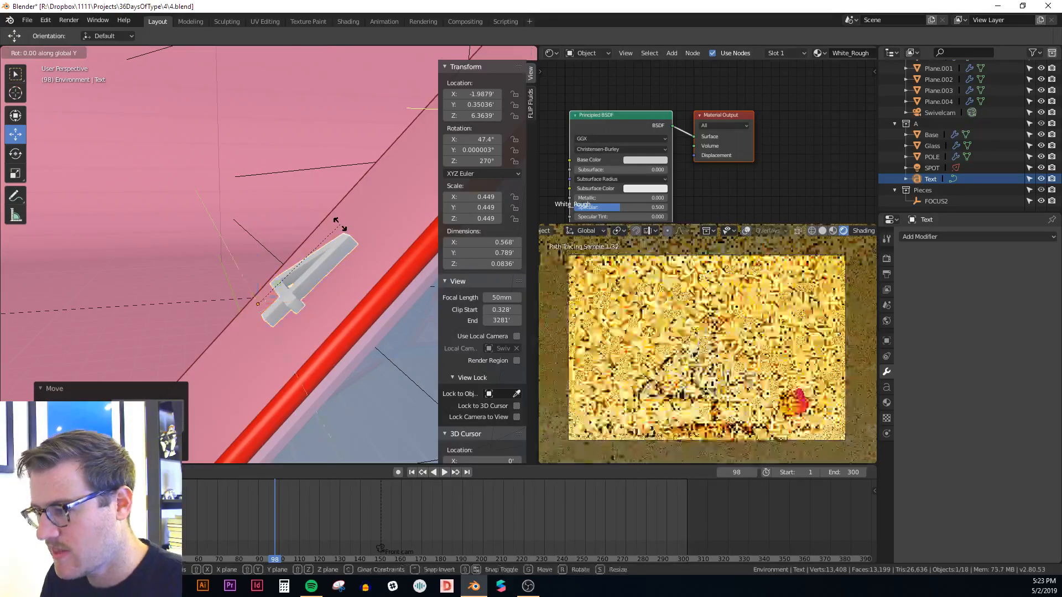
pyautogui.click(340, 231)
# Step: Frame the number text in the rendered view and examine how it sits on the sail's sloped strip
pyautogui.moveTo(339, 230); pyautogui.dragTo(292, 275, button='middle')
pyautogui.hotkey('alt', 'a')
pyautogui.click(288, 273)
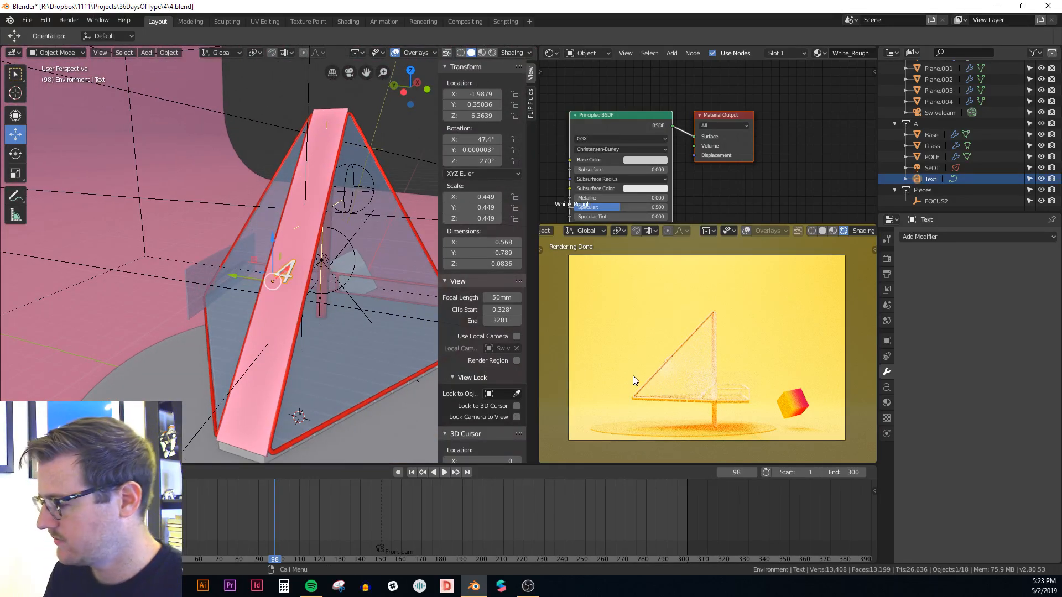
pyautogui.press('KP_Decimal')
pyautogui.moveTo(645, 373); pyautogui.dragTo(682, 375, button='middle')
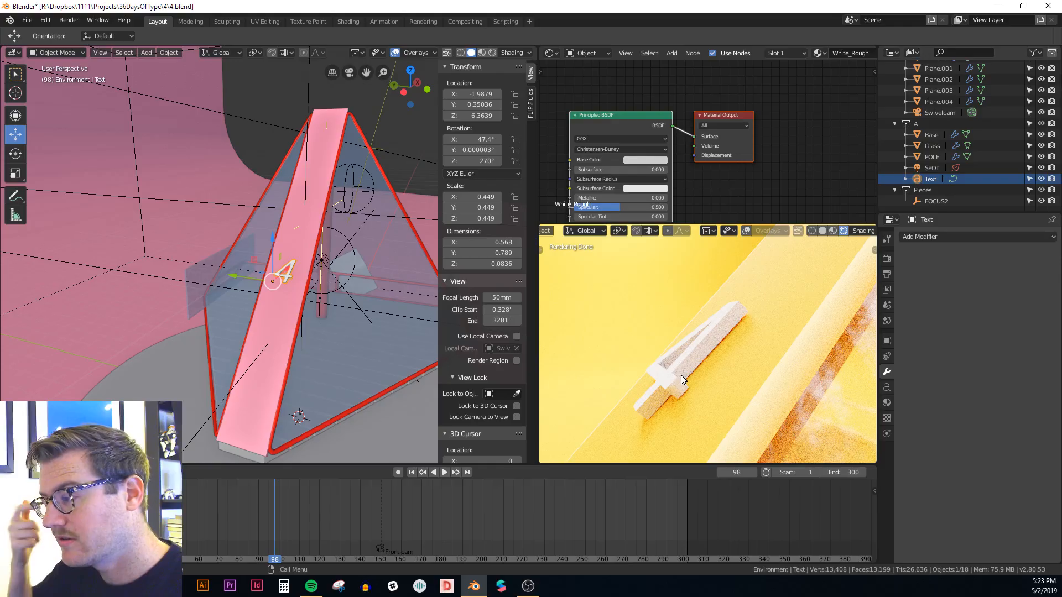
# Step: Examine the whole sail, its small number label and the plank deck from several angles in both views
pyautogui.scroll(-4, 810, 357)
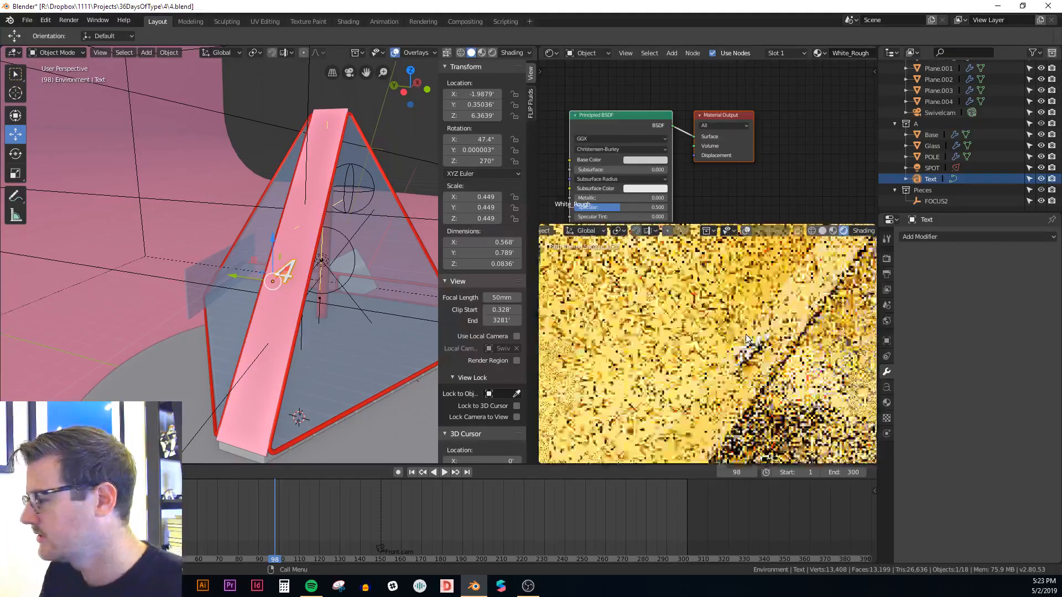
pyautogui.moveTo(809, 358); pyautogui.dragTo(742, 348, button='middle')
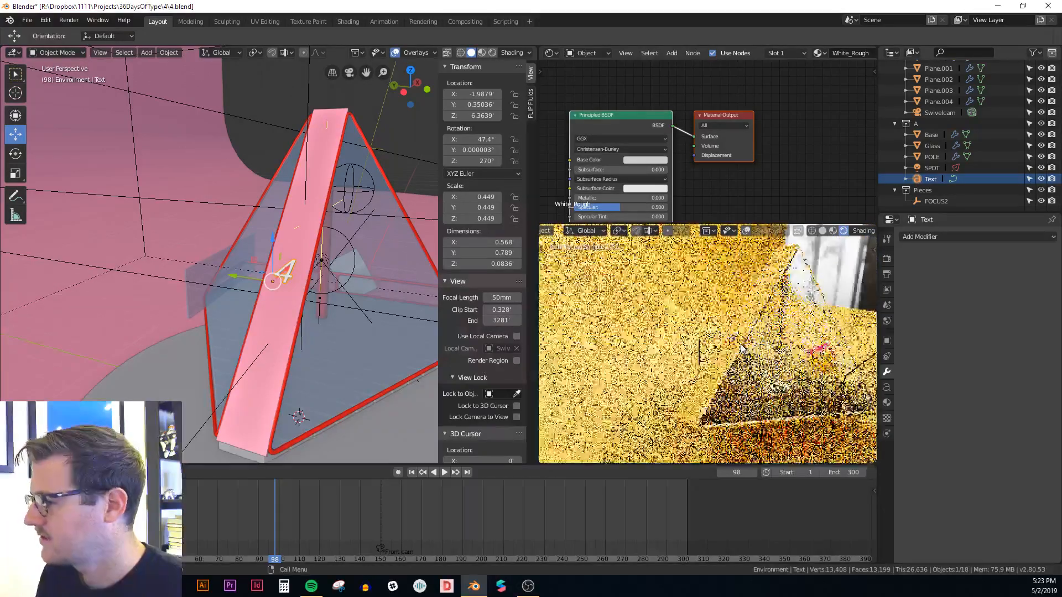
pyautogui.scroll(-3, 741, 344)
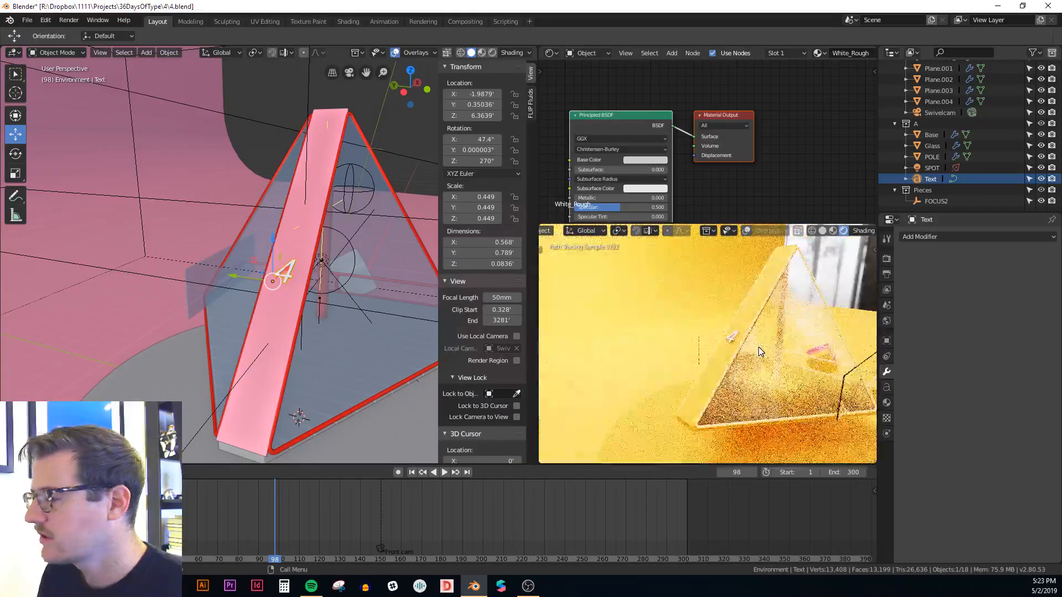
pyautogui.scroll(3, 755, 348)
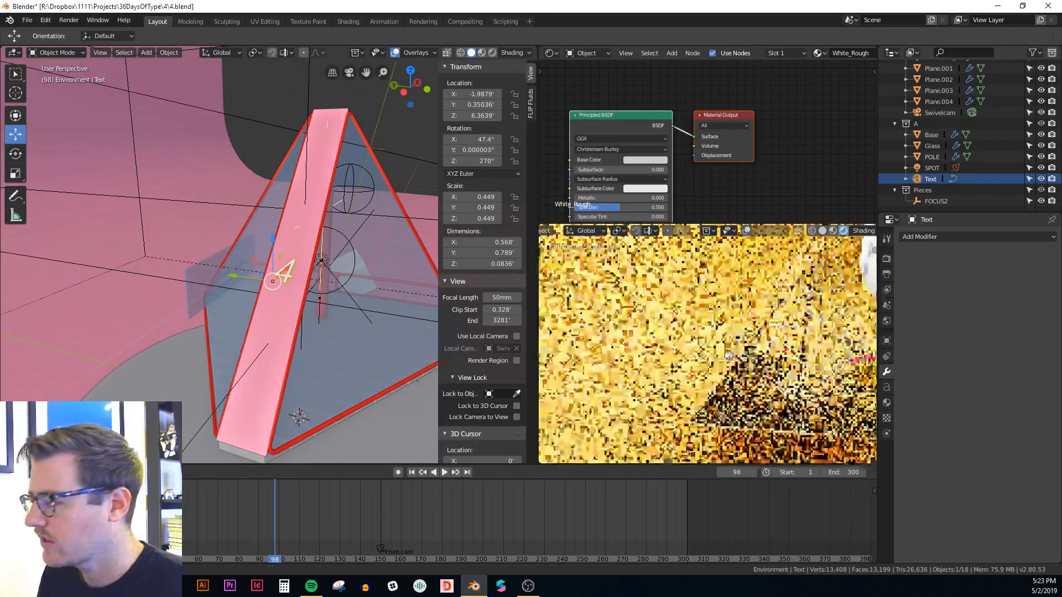
pyautogui.scroll(-3, 687, 352)
pyautogui.moveTo(769, 359); pyautogui.dragTo(731, 377, button='middle')
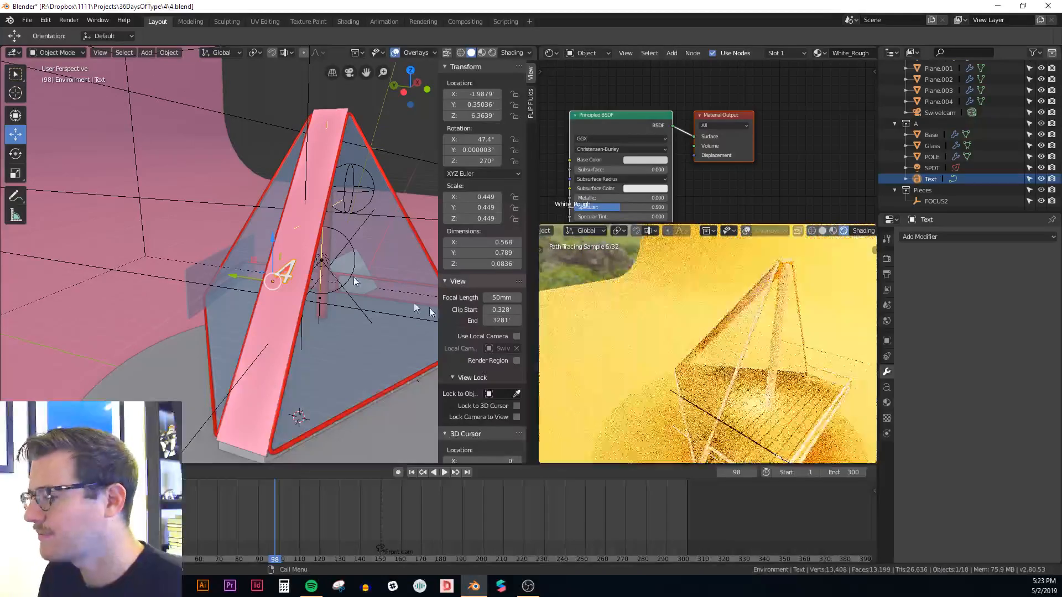
pyautogui.moveTo(320, 258); pyautogui.dragTo(213, 428, button='middle')
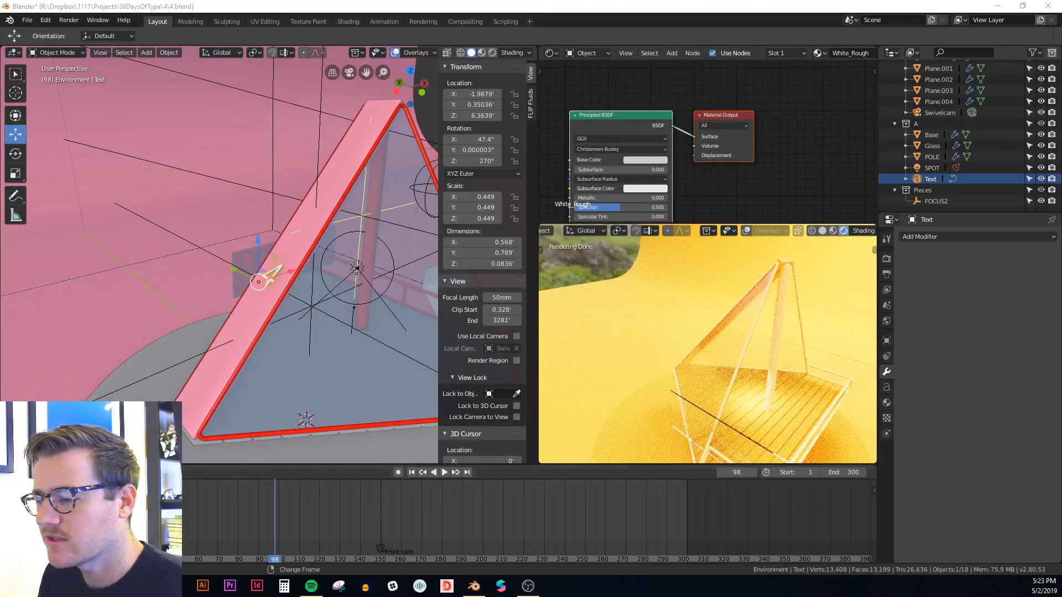
# Step: Switch to the browser, review the earlier 36 Days of Type letter posts on the Instagram profile, and return to Blender
pyautogui.moveTo(0, 95); pyautogui.dragTo(498, 1)
pyautogui.scroll(-17, 636, 221)
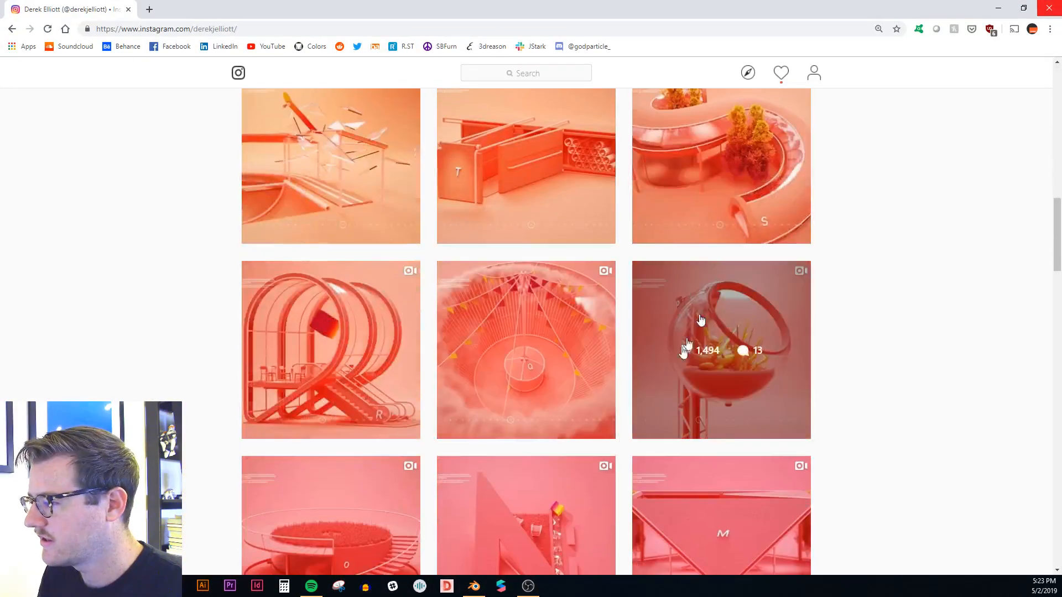
pyautogui.scroll(-2, 688, 354)
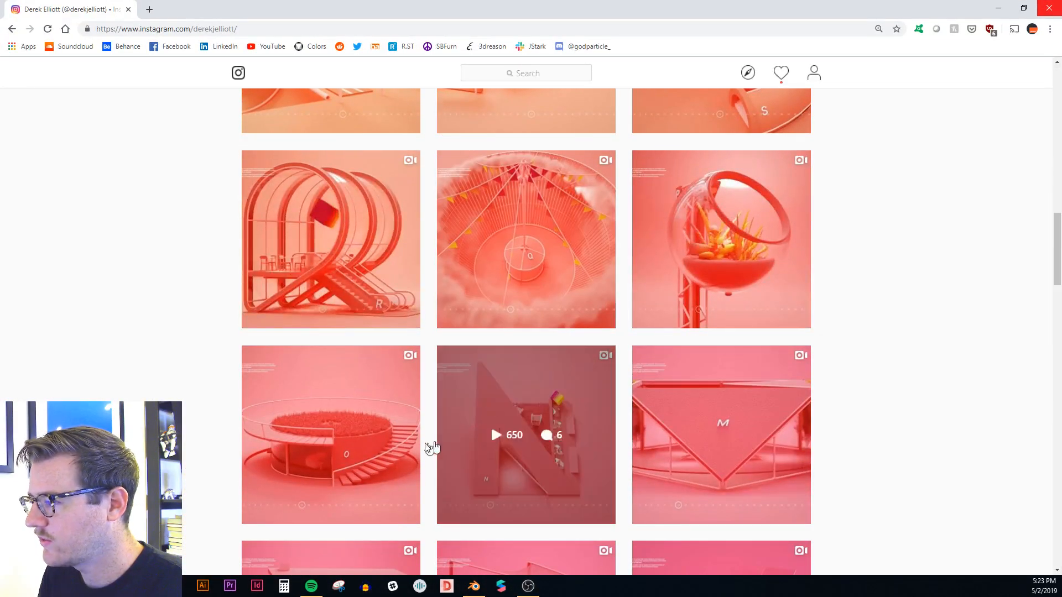
pyautogui.scroll(4, 304, 436)
pyautogui.scroll(-15, 704, 431)
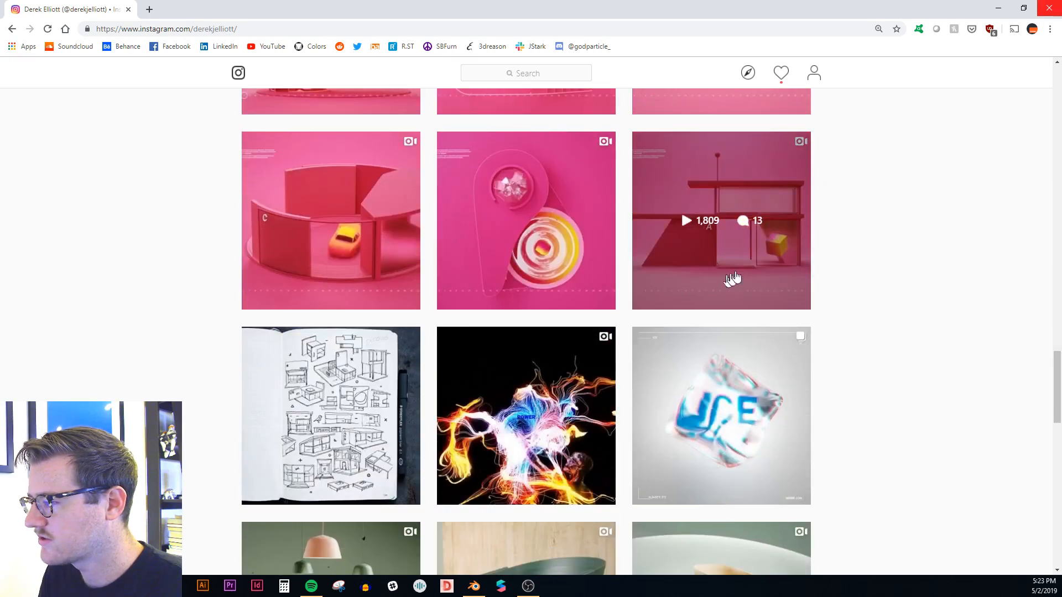
pyautogui.scroll(1, 776, 319)
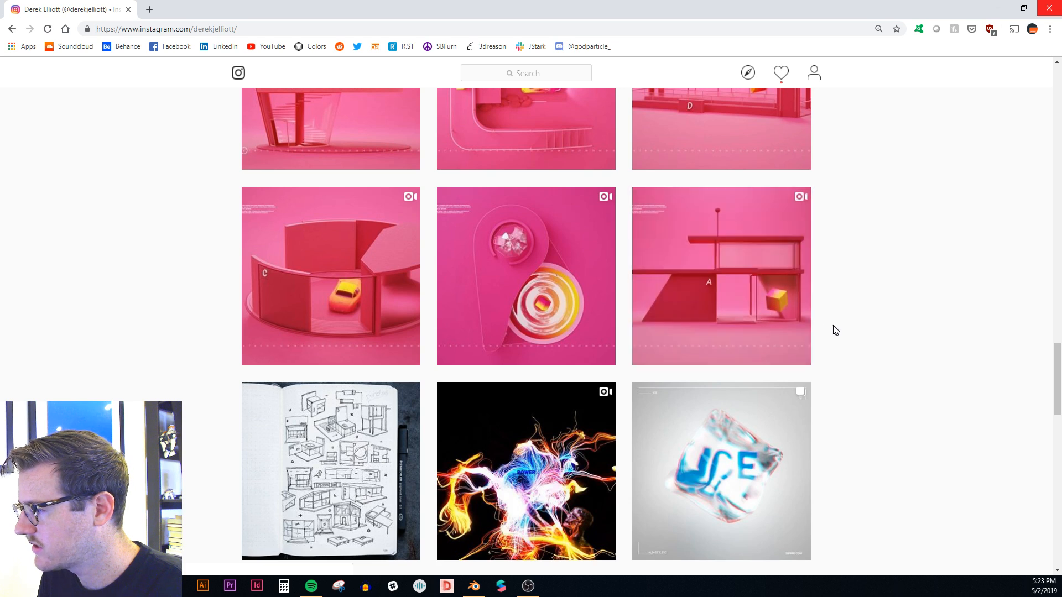
pyautogui.scroll(9, 758, 438)
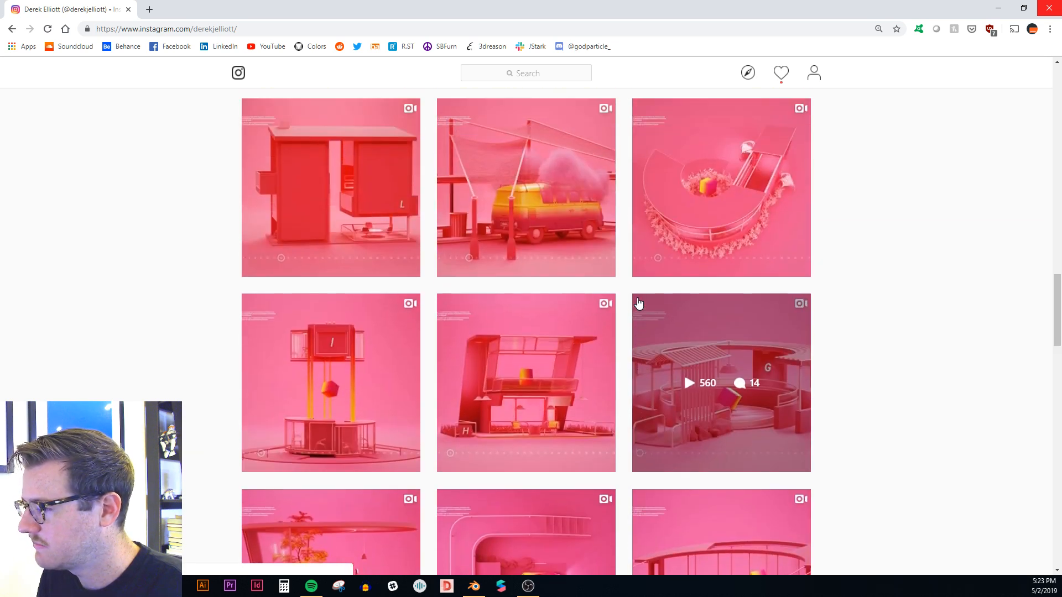
pyautogui.scroll(-4, 636, 307)
pyautogui.scroll(4, 633, 304)
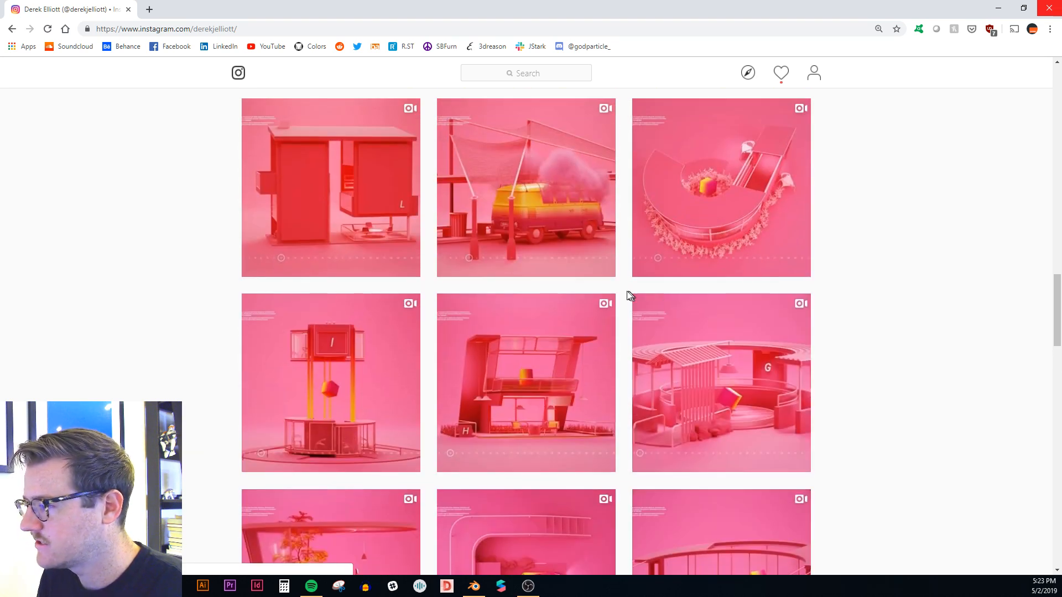
pyautogui.scroll(5, 553, 285)
pyautogui.scroll(-3, 553, 309)
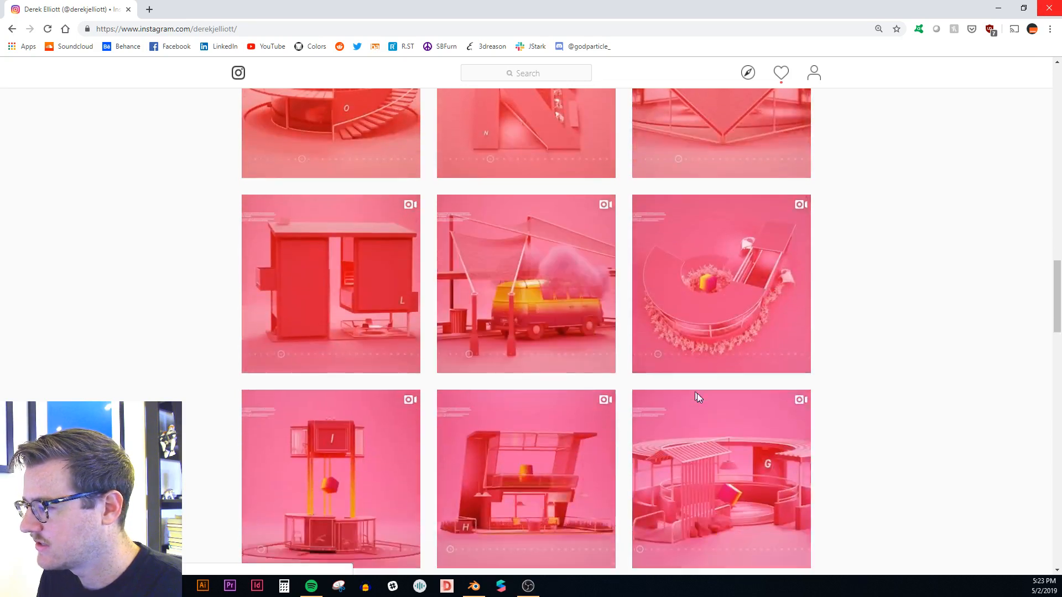
pyautogui.scroll(-10, 697, 393)
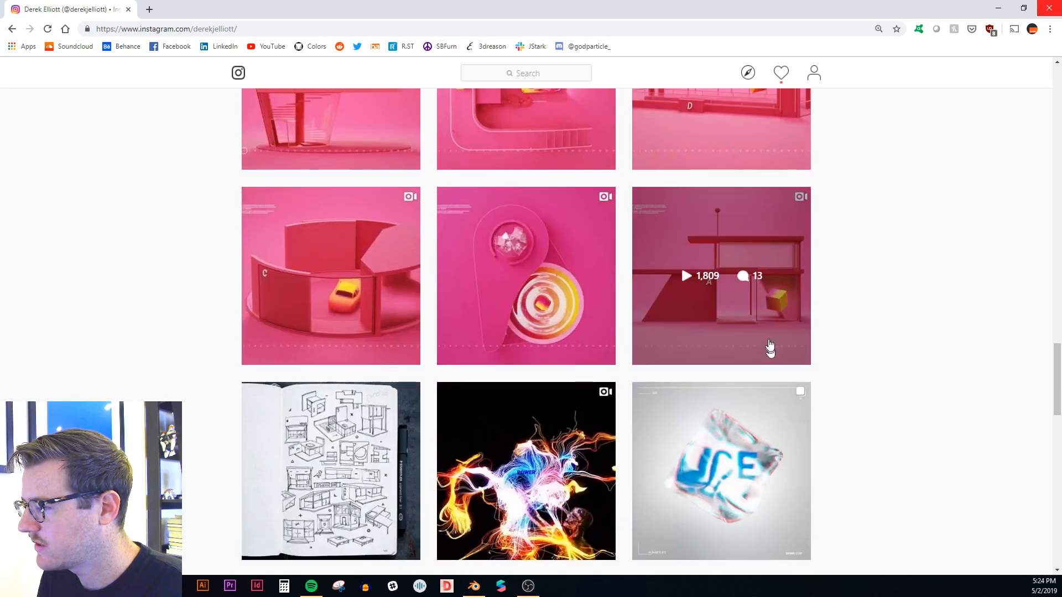
pyautogui.scroll(7, 769, 347)
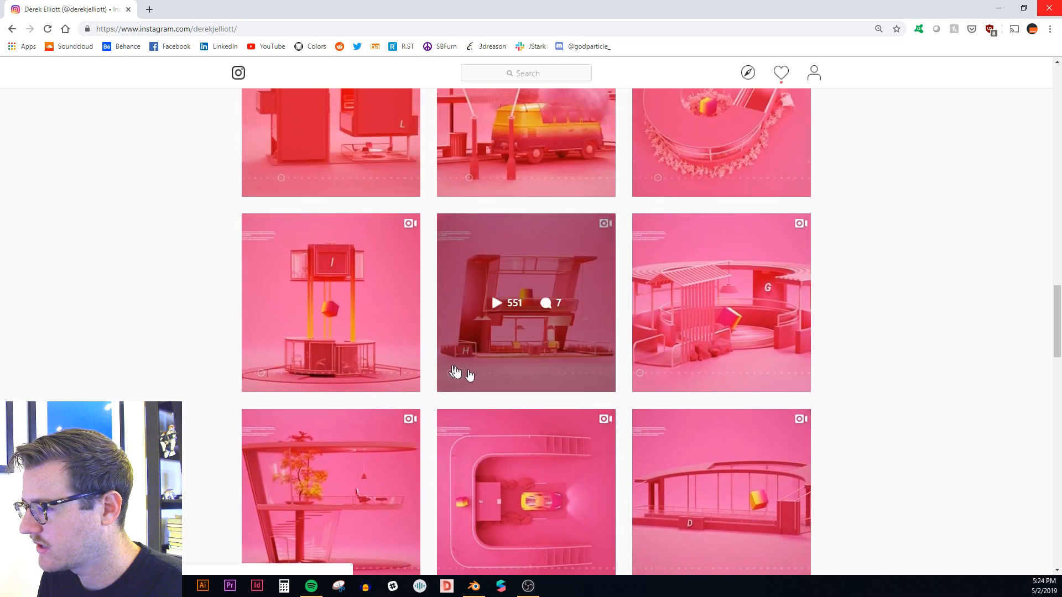
pyautogui.scroll(2, 455, 371)
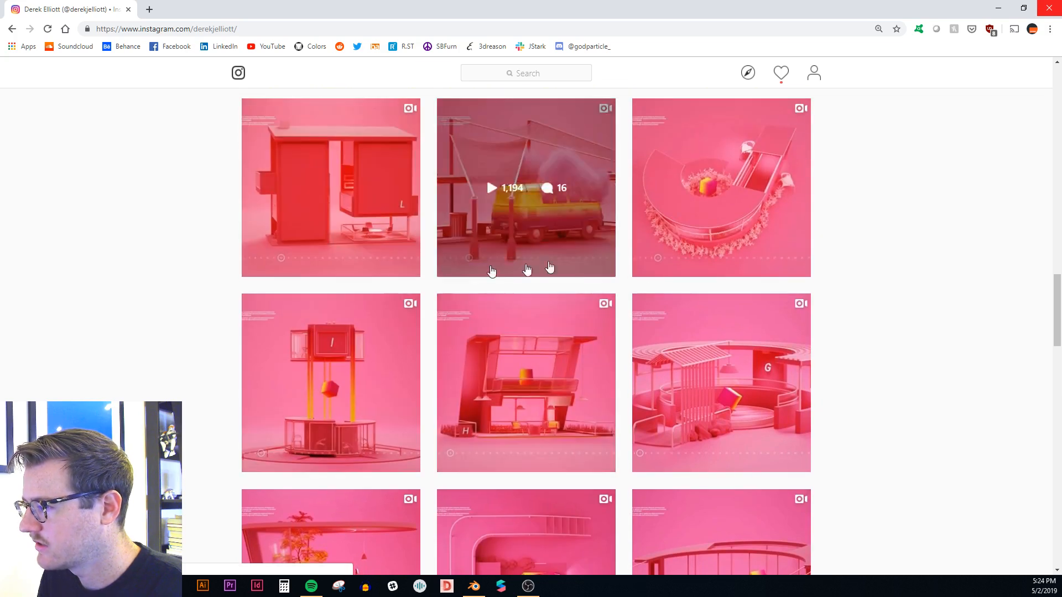
pyautogui.scroll(9, 658, 306)
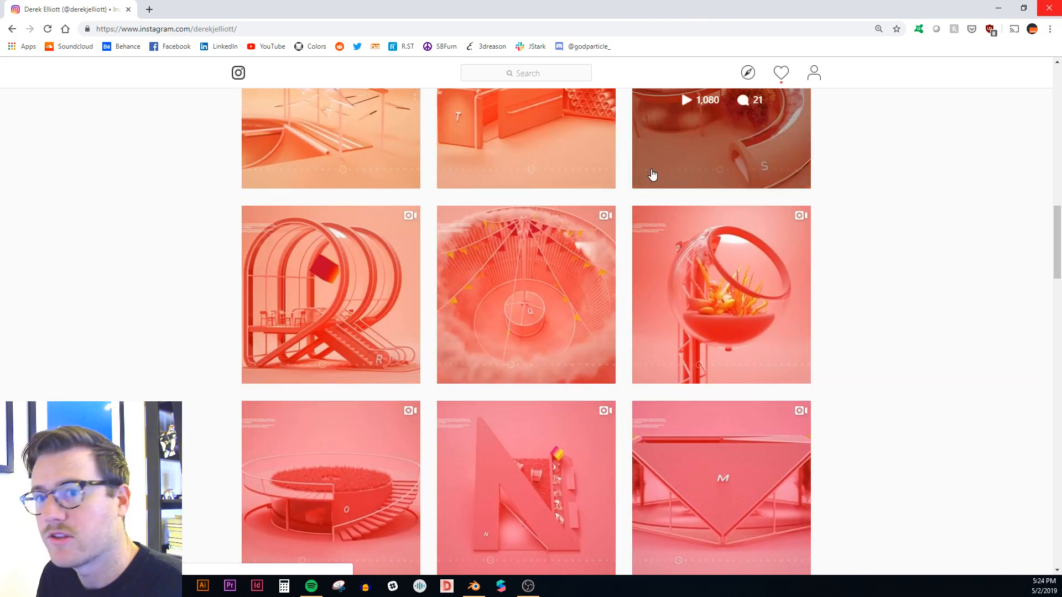
pyautogui.click(1005, 6)
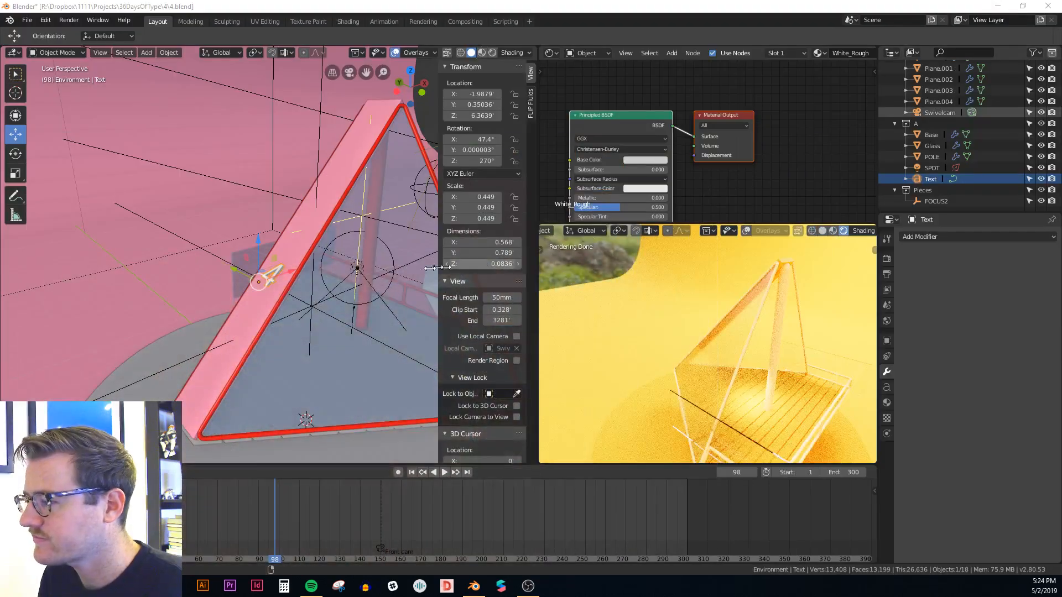
# Step: Examine the pole, deck and railing from the open side, and return the rendered view to the scene camera
pyautogui.moveTo(437, 268); pyautogui.dragTo(313, 357, button='middle')
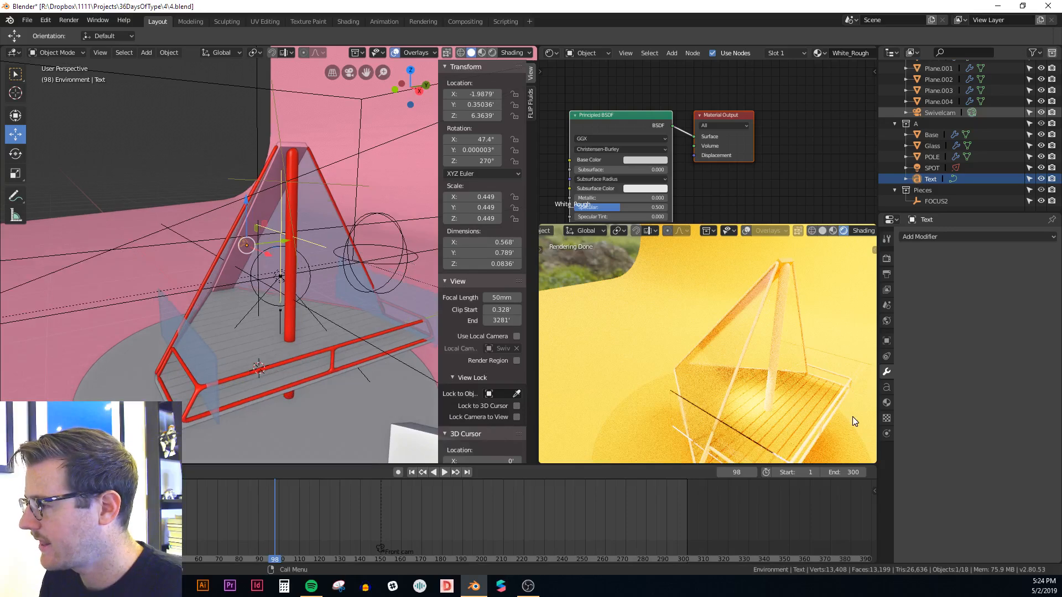
pyautogui.moveTo(855, 422); pyautogui.dragTo(798, 395, button='middle')
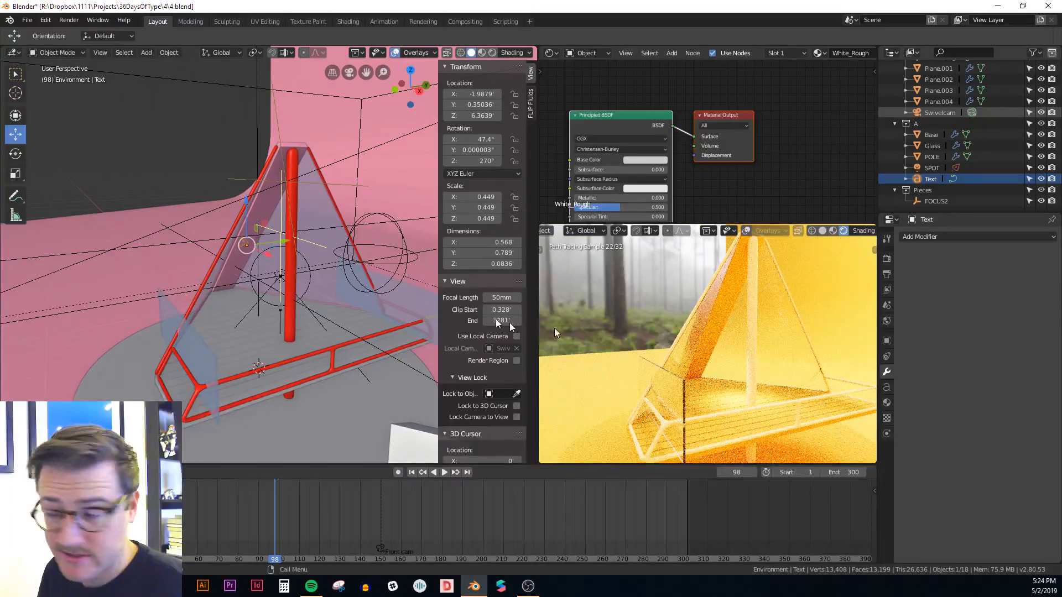
pyautogui.moveTo(327, 296); pyautogui.dragTo(308, 344, button='middle')
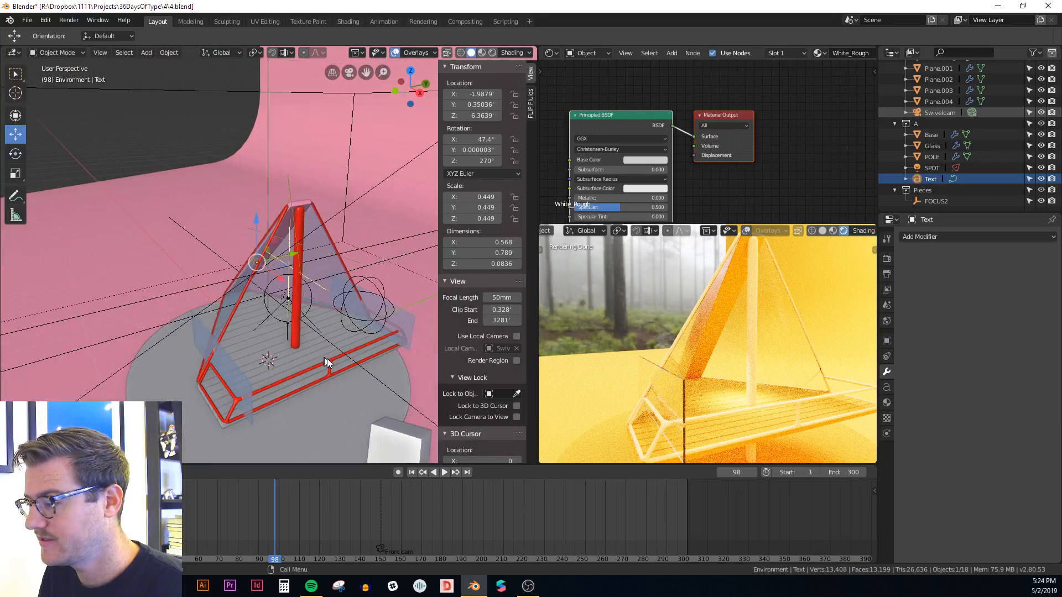
pyautogui.scroll(-4, 749, 381)
pyautogui.press('KP_0')
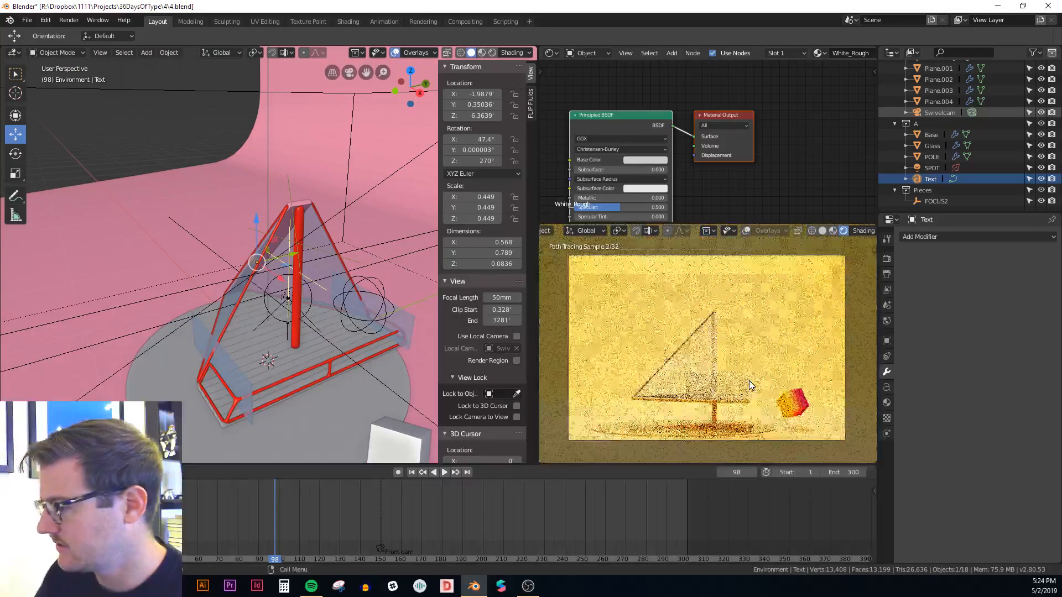
# Step: Edit the Glass object and move its rectangular panel down along Z to a local median of about -8.83', just beneath the deck
pyautogui.keyDown('shift'); pyautogui.moveTo(277, 356); pyautogui.dragTo(331, 335, button='middle'); pyautogui.keyUp('shift')
pyautogui.click(255, 337)
pyautogui.scroll(1, 331, 335)
pyautogui.moveTo(414, 274); pyautogui.dragTo(329, 244, button='middle')
pyautogui.press('Tab')
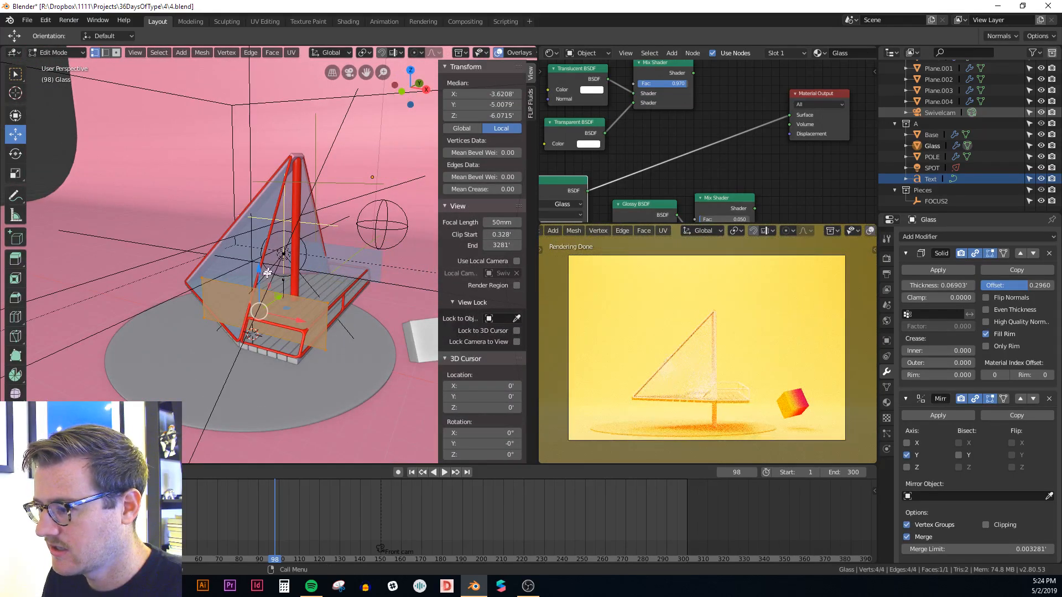
pyautogui.press('g')
pyautogui.rightClick(283, 278)
pyautogui.moveTo(260, 273); pyautogui.dragTo(267, 330)
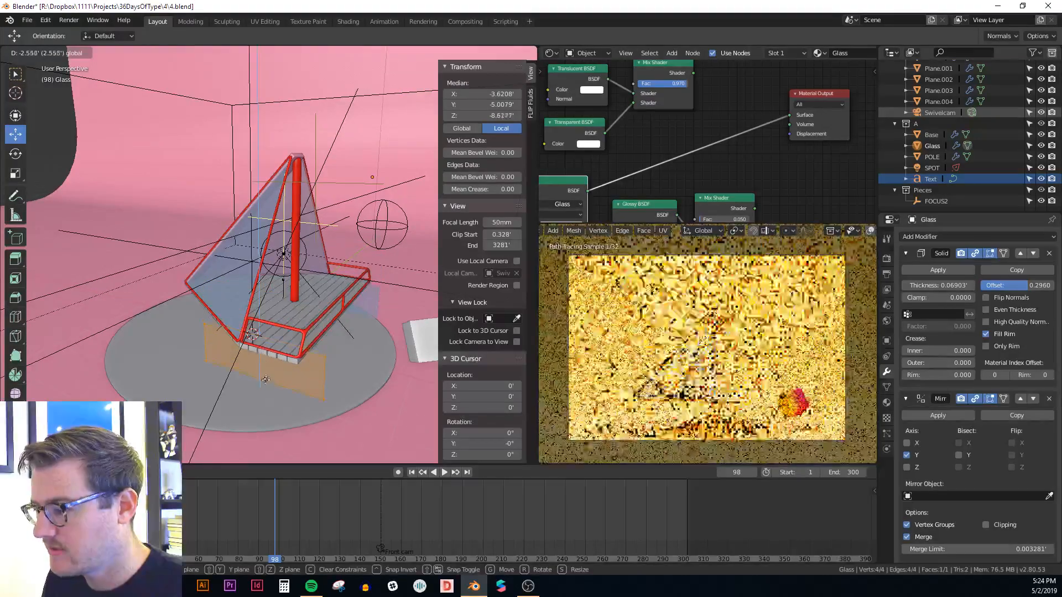
pyautogui.click(264, 386)
# Step: Lower the glass panel's bottom edge along Z to near the base disc and shift the whole panel along X to about -4.533'
pyautogui.moveTo(286, 363); pyautogui.dragTo(324, 333, button='middle')
pyautogui.press('KP_1')
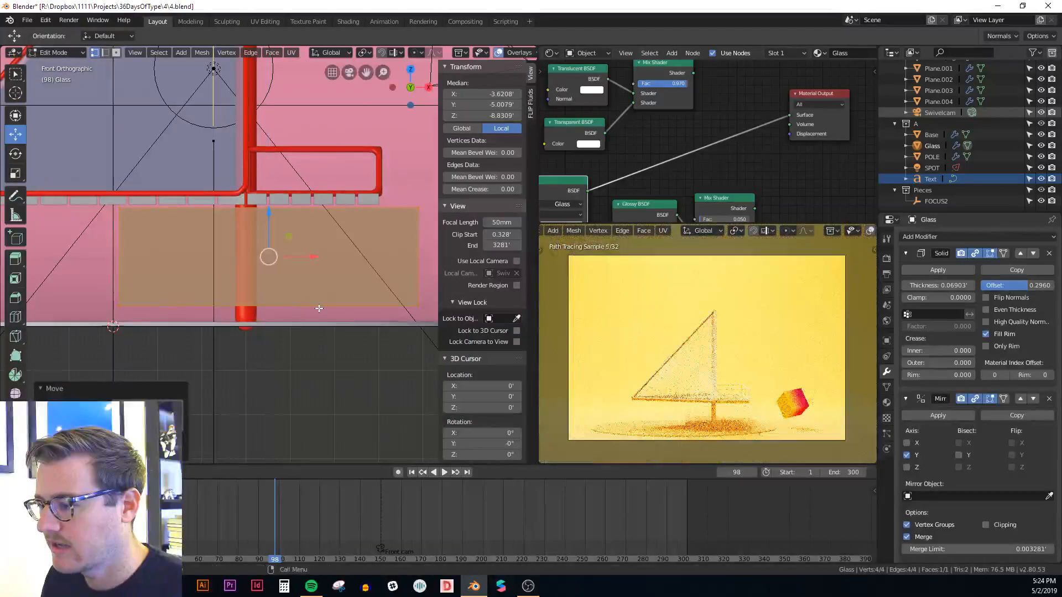
pyautogui.click(318, 306)
pyautogui.press('g')
pyautogui.press('z')
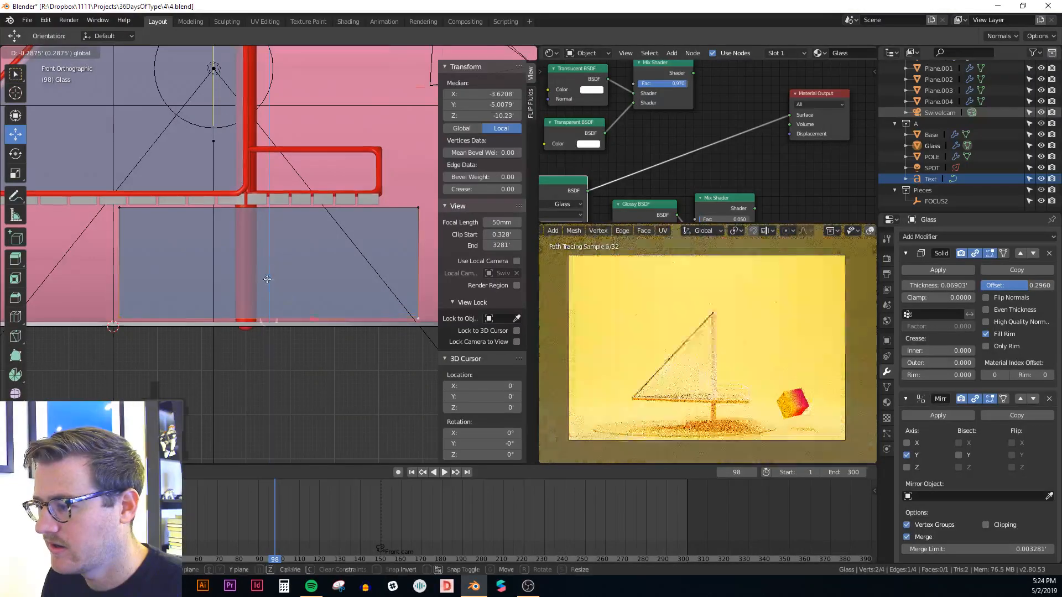
pyautogui.press('a')
pyautogui.press('g')
pyautogui.press('x')
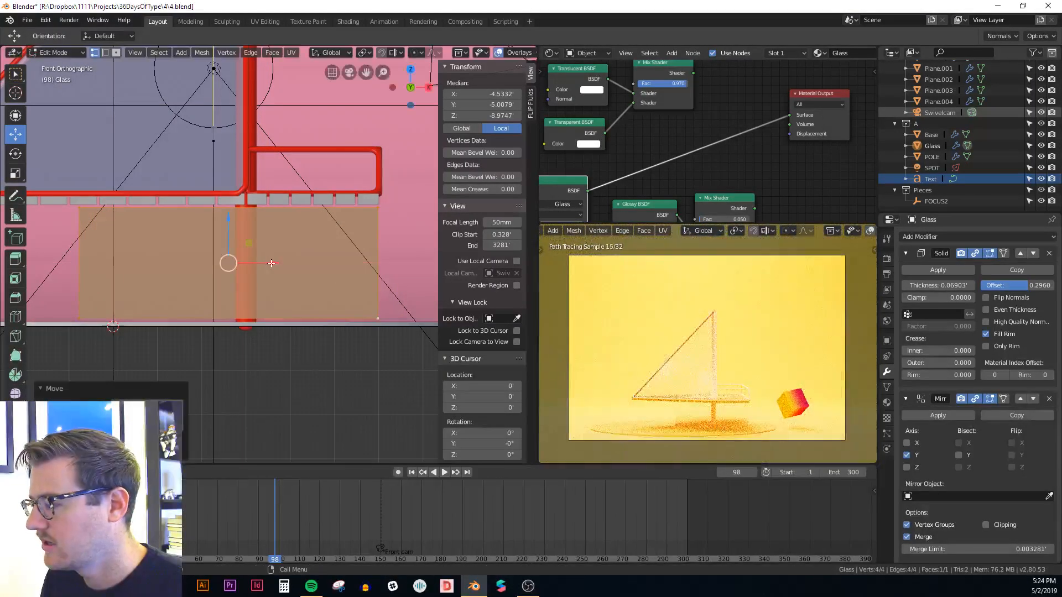
# Step: Turn on X-ray and move the whole glass panel inward along Y from the deck's side to a median of about -4.07'
pyautogui.keyDown('shift'); pyautogui.moveTo(185, 272); pyautogui.dragTo(249, 267, button='middle'); pyautogui.keyUp('shift')
pyautogui.press('2')
pyautogui.click(153, 247)
pyautogui.scroll(1, 249, 267)
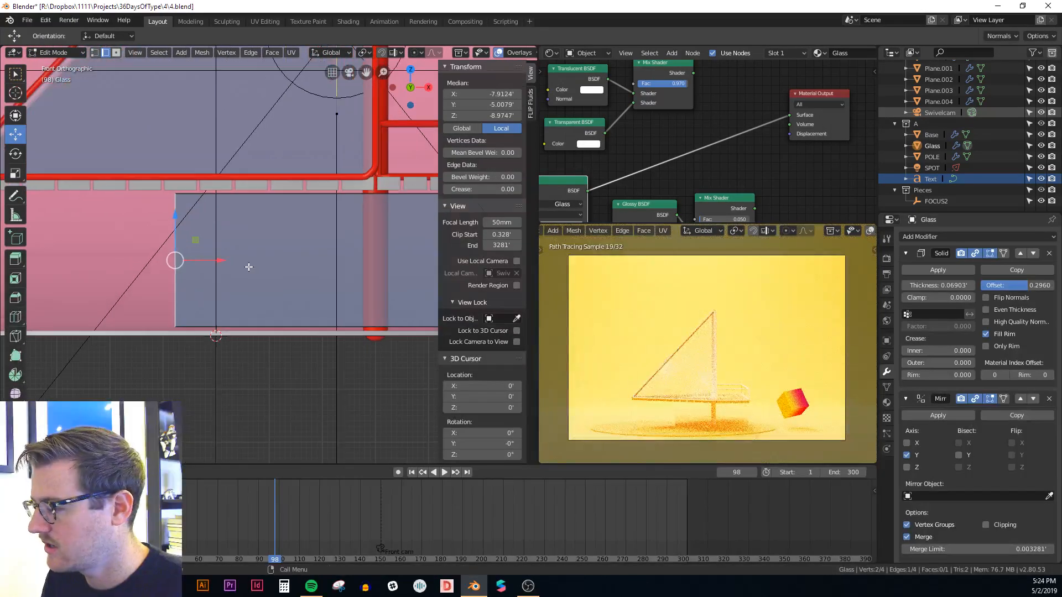
pyautogui.press('KP_7')
pyautogui.press('KP_Decimal')
pyautogui.hotkey('alt', 'z')
pyautogui.scroll(-8, 249, 271)
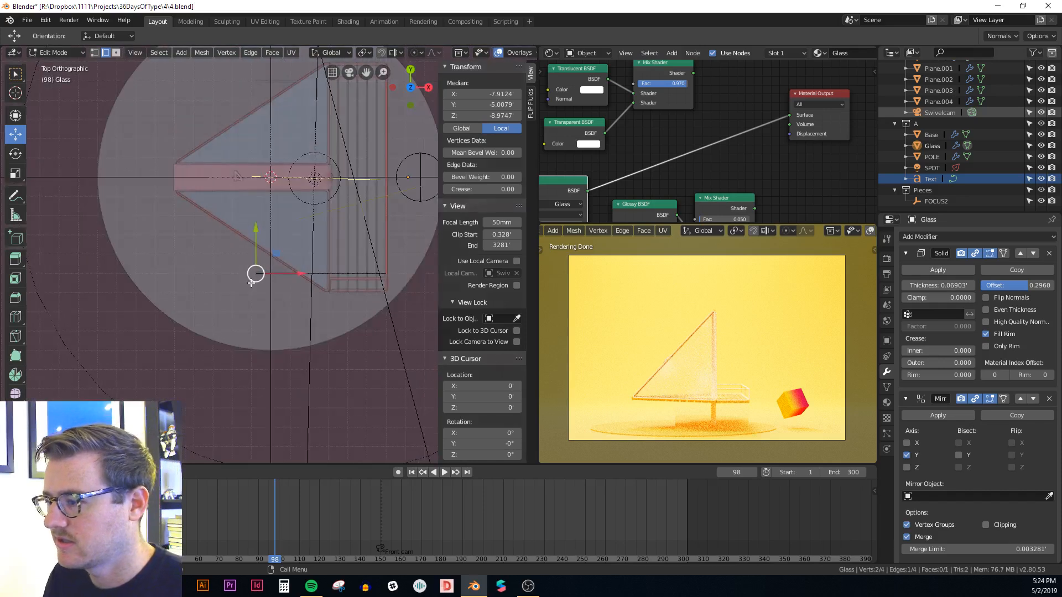
pyautogui.scroll(1, 255, 283)
pyautogui.keyDown('shift'); pyautogui.moveTo(276, 309); pyautogui.dragTo(289, 355, button='middle'); pyautogui.keyUp('shift')
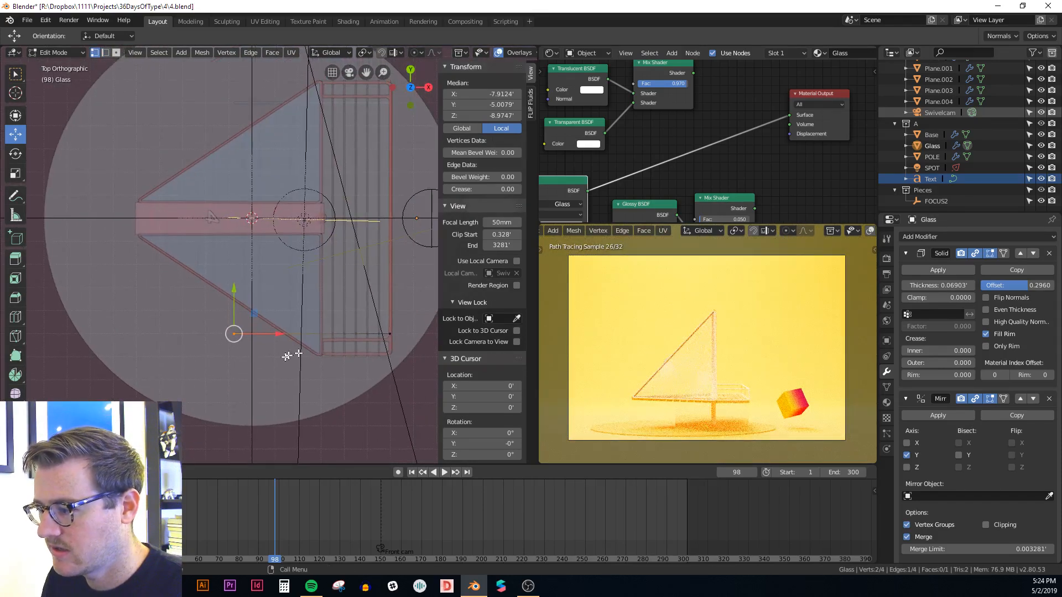
pyautogui.press('1')
pyautogui.press('a')
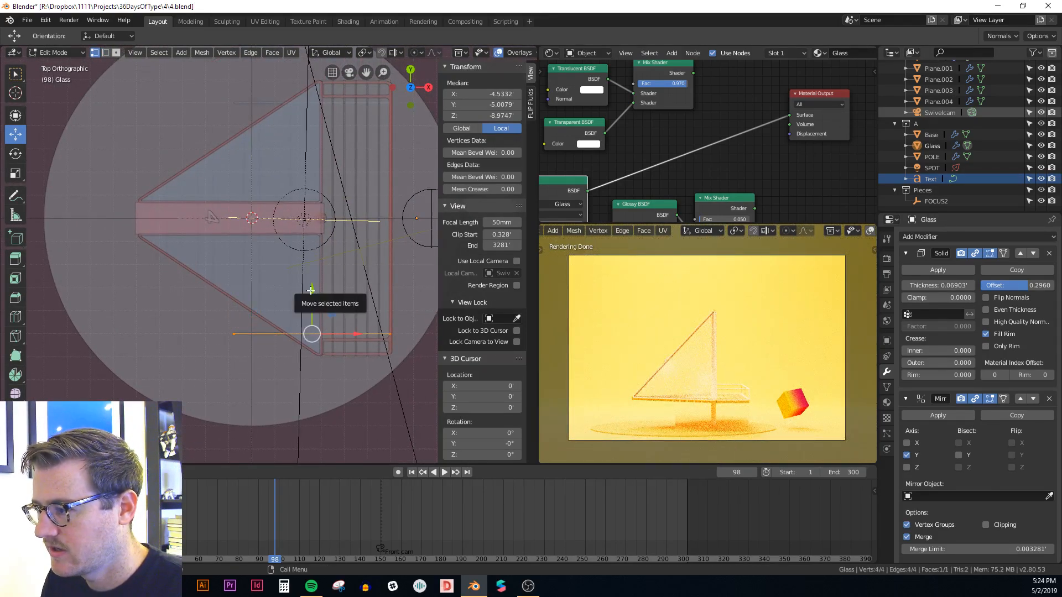
pyautogui.moveTo(320, 316); pyautogui.dragTo(332, 286, button='middle')
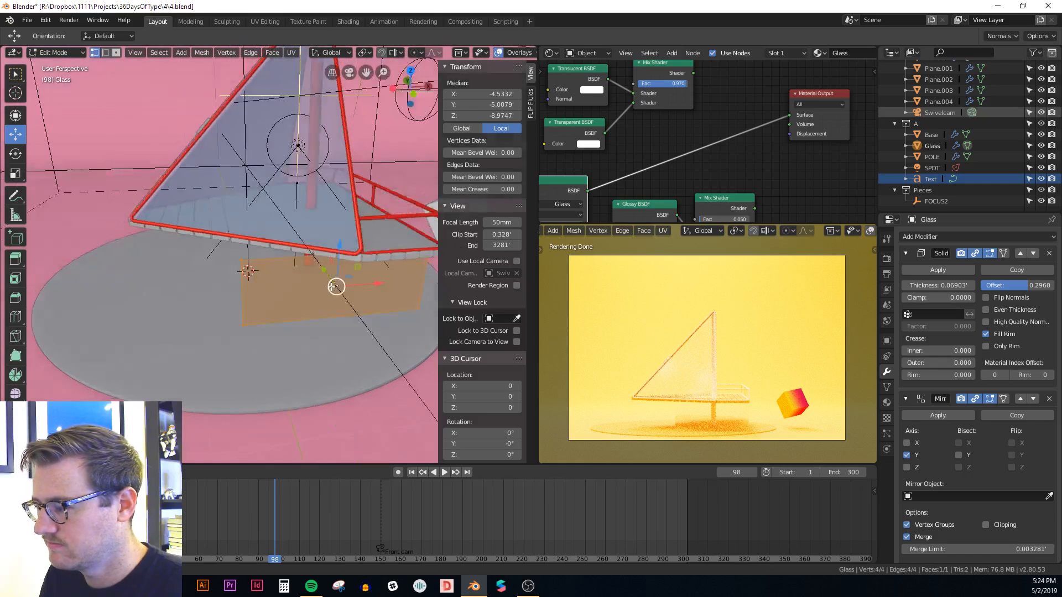
pyautogui.press('KP_7')
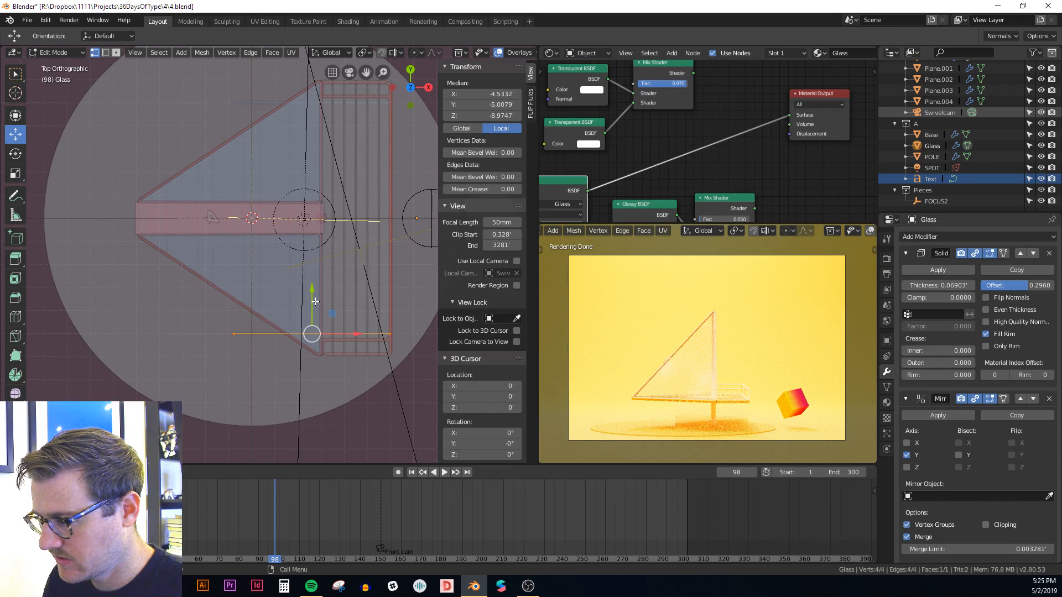
pyautogui.moveTo(313, 297); pyautogui.dragTo(319, 275)
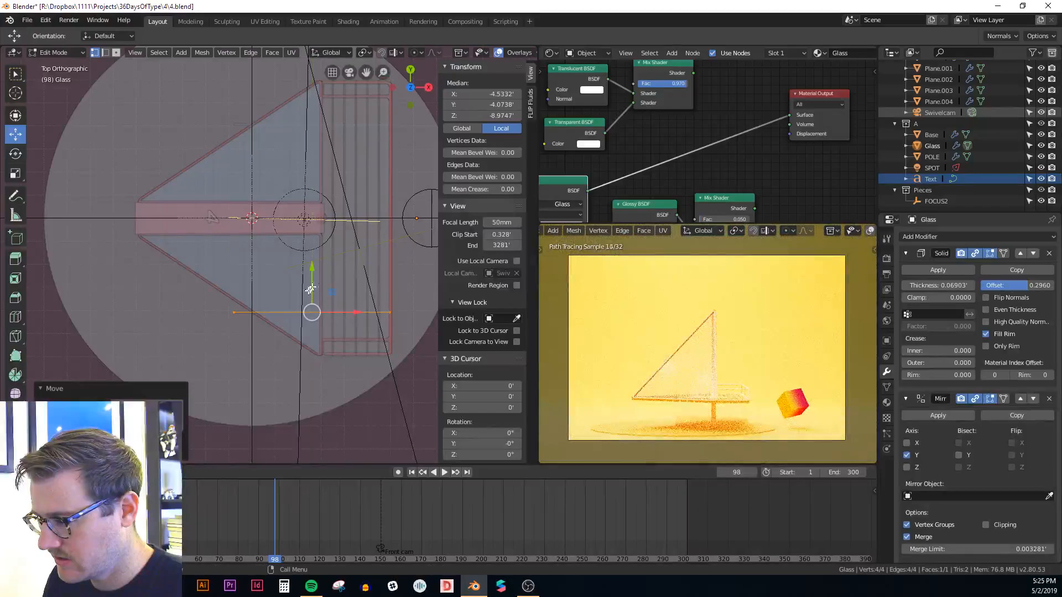
# Step: Shorten the panel along X to the sail's rear corner and extrude its vertical edge diagonally toward the sail's tip, to about X -9.5', Y -0.94'
pyautogui.hotkey('alt', 'a')
pyautogui.press('b')
pyautogui.moveTo(256, 303); pyautogui.dragTo(201, 263)
pyautogui.click(201, 264)
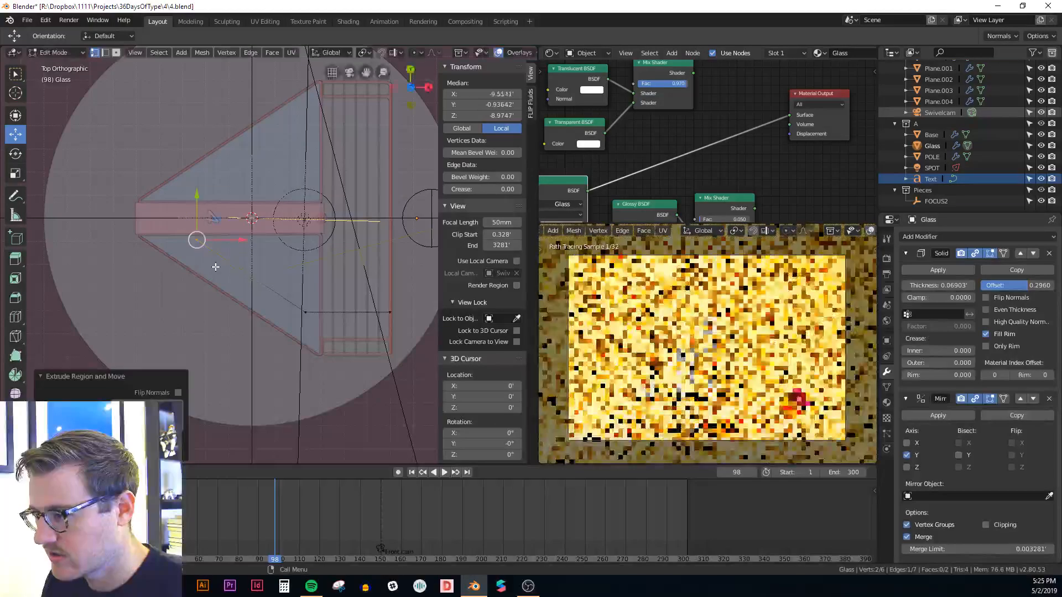
# Step: Enable Clipping on the glass object's Mirror modifier and shift the selected front edge about -0.024' along X
pyautogui.scroll(-2, 994, 468)
pyautogui.click(993, 468)
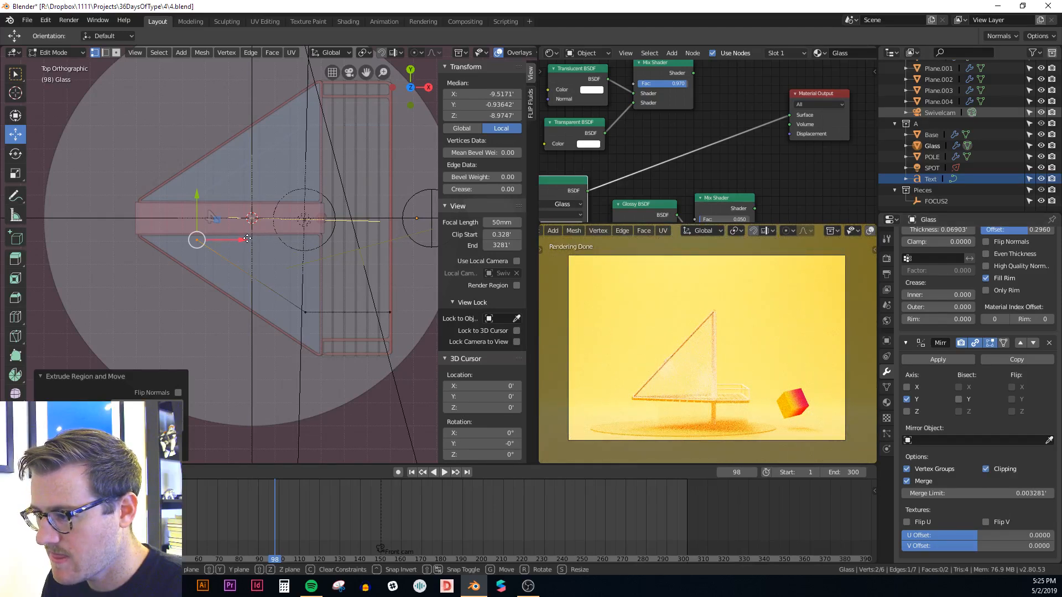
pyautogui.moveTo(246, 238); pyautogui.dragTo(247, 239)
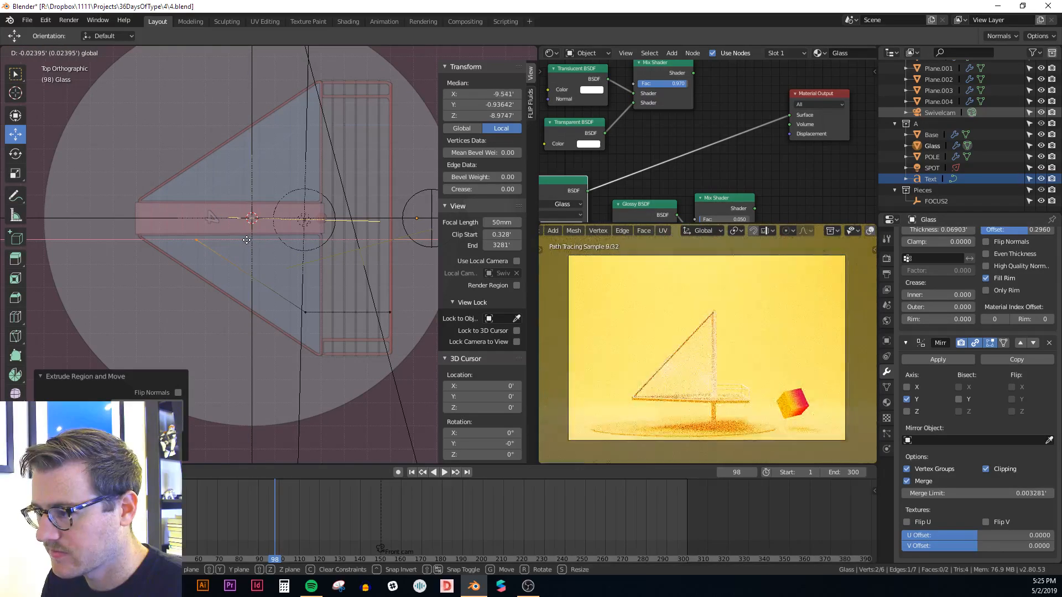
# Step: Extrude the selected front edge along Y to the mirror centre line to close the front of the glass wall
pyautogui.press('e')
pyautogui.rightClick(244, 215)
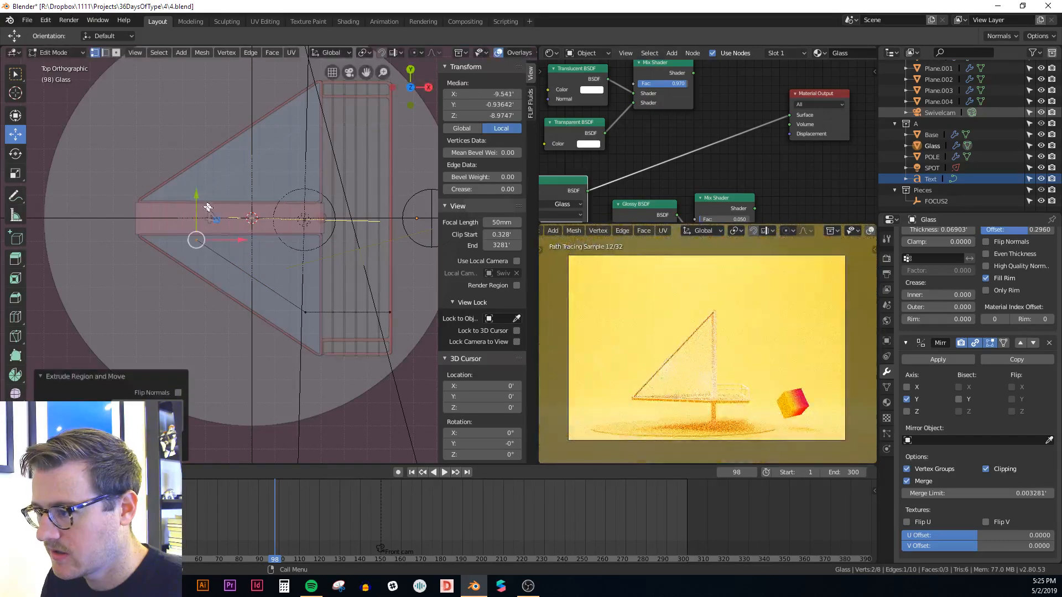
pyautogui.moveTo(202, 195); pyautogui.dragTo(201, 180)
pyautogui.press('Tab')
pyautogui.moveTo(208, 208); pyautogui.dragTo(393, 184, button='middle')
pyautogui.moveTo(321, 280); pyautogui.dragTo(263, 289, button='middle')
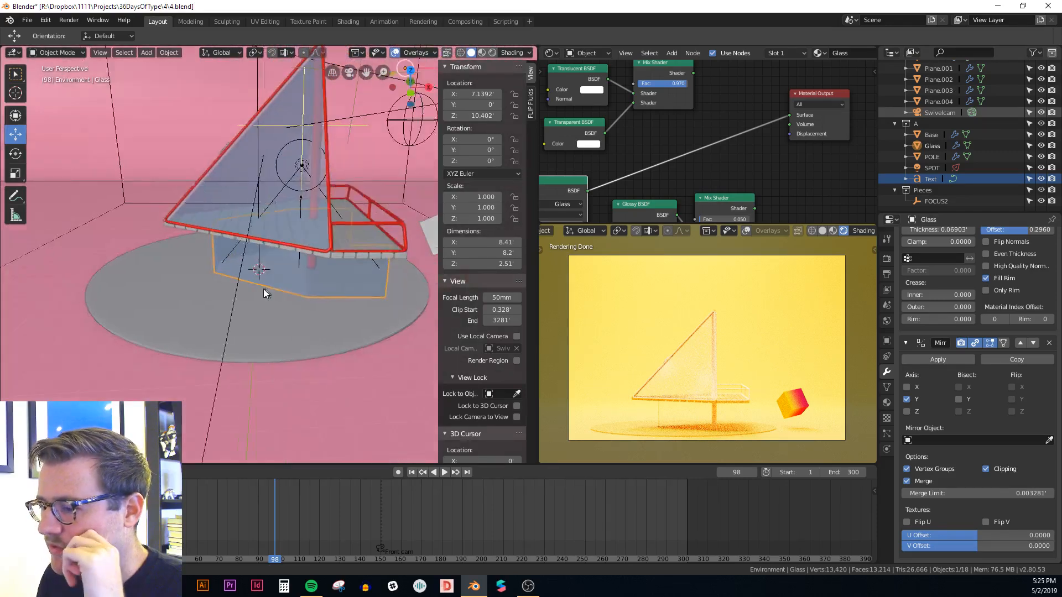
# Step: Duplicate the glass wall object in place and remove the copy's Solidify modifier
pyautogui.moveTo(330, 281); pyautogui.dragTo(255, 284, button='middle')
pyautogui.hotkey('shift', 'd')
pyautogui.rightClick(255, 250)
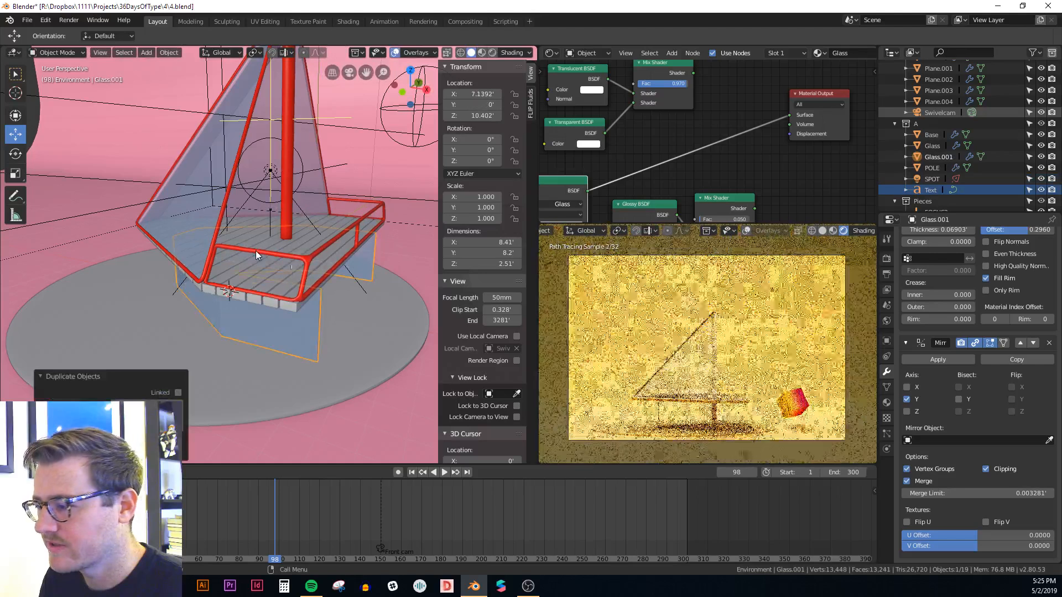
pyautogui.scroll(3, 995, 314)
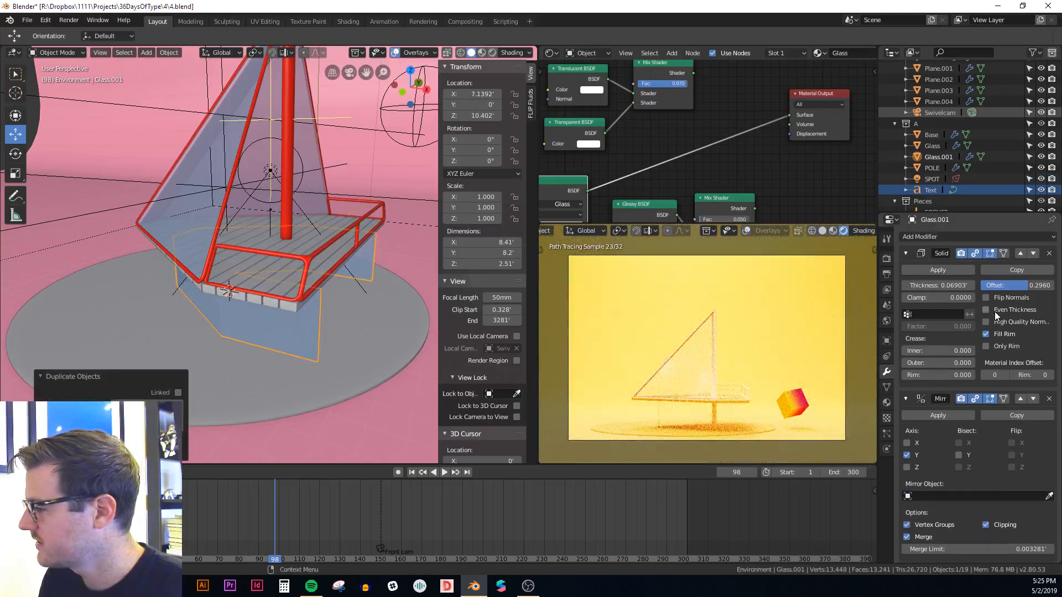
pyautogui.click(1049, 256)
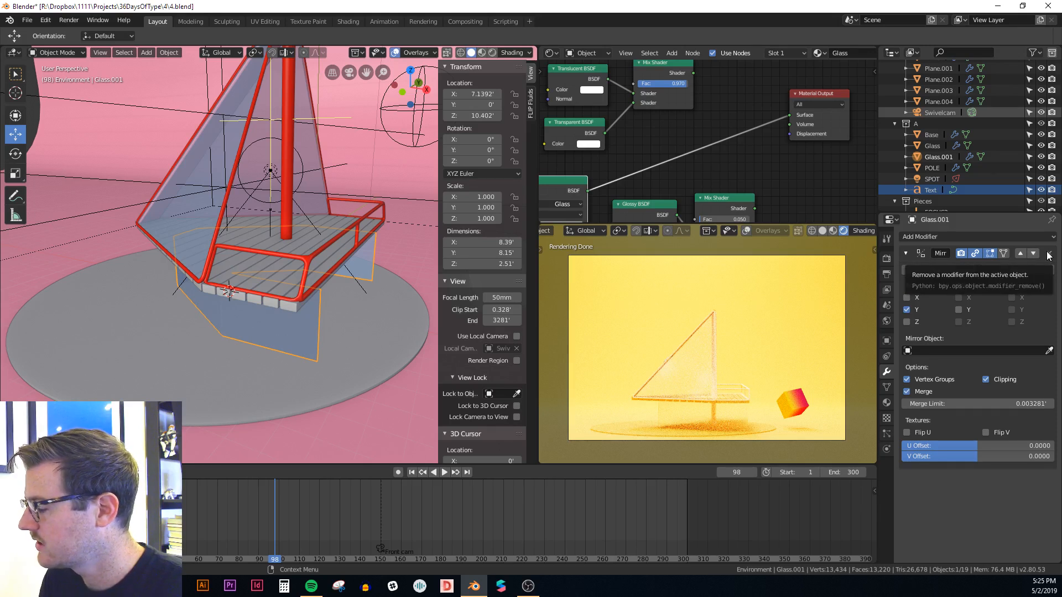
# Step: Add a Skin modifier to the duplicate and remove its Glass material slot so it uses COLORS_adjustable_lighter
pyautogui.click(999, 234)
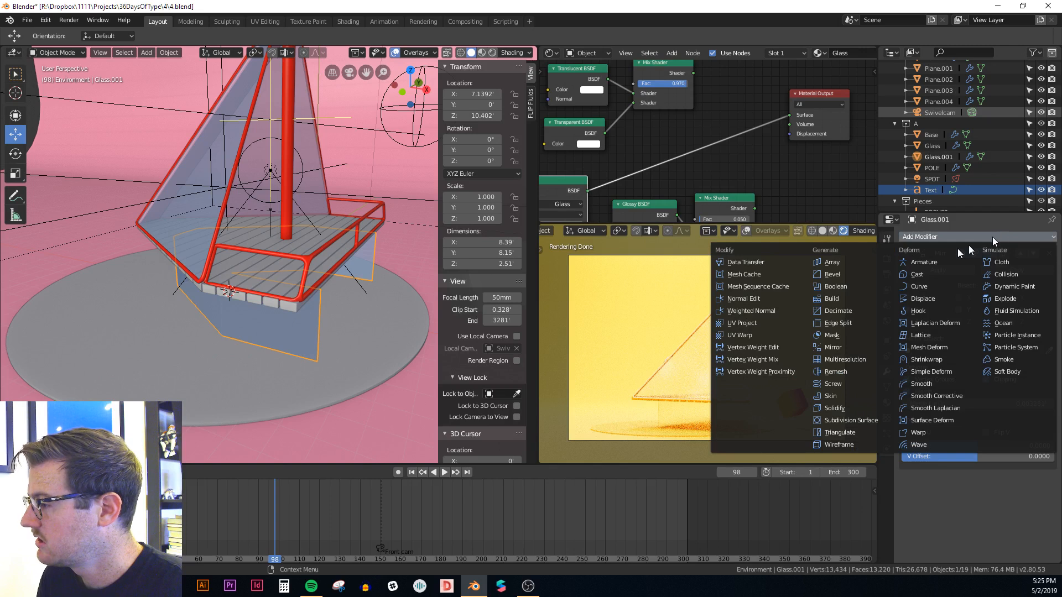
pyautogui.click(835, 398)
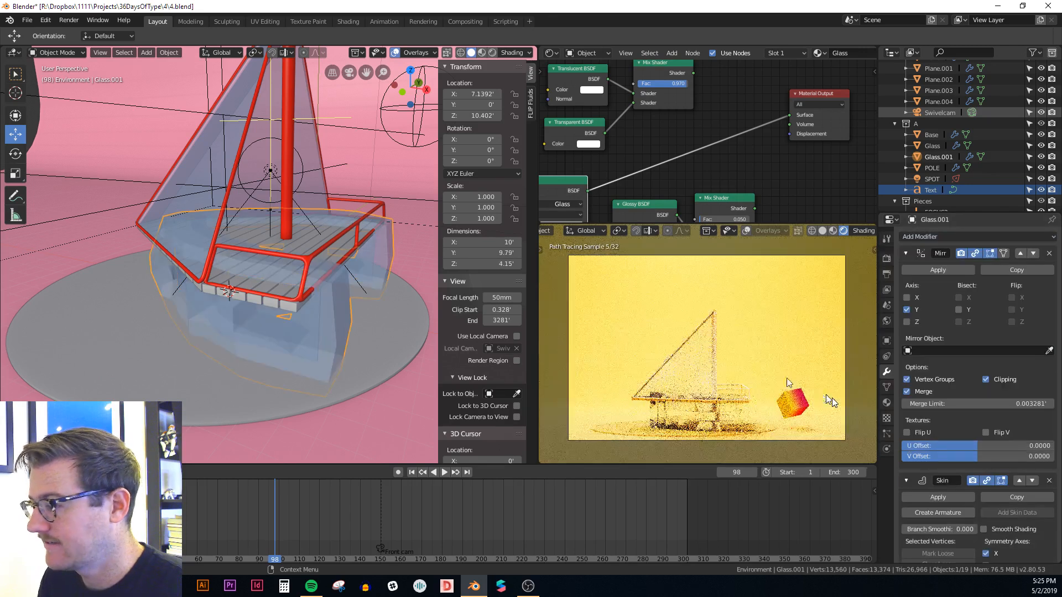
pyautogui.click(888, 404)
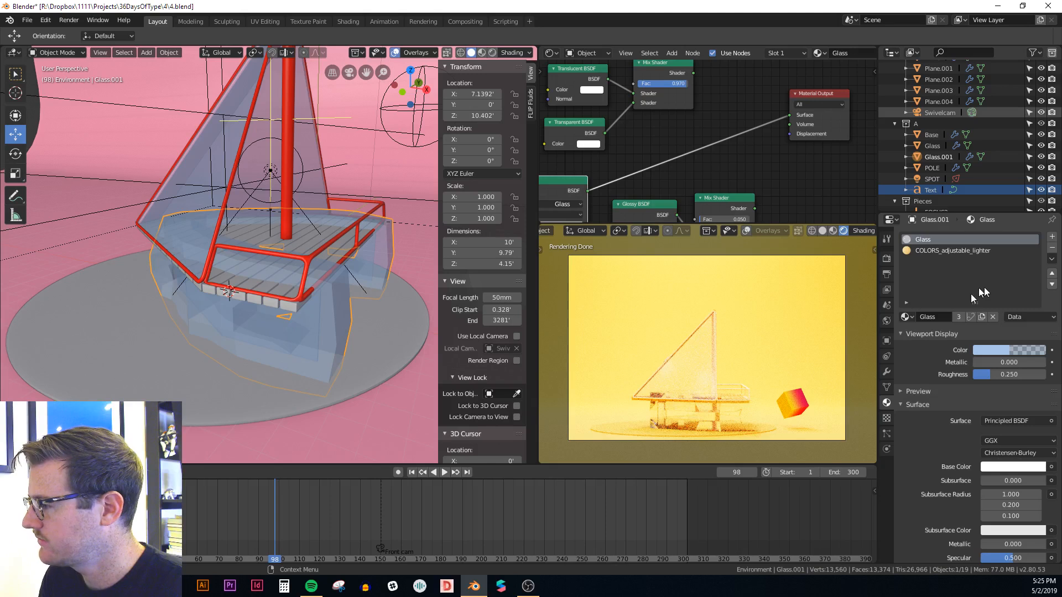
pyautogui.click(1003, 251)
pyautogui.click(1000, 241)
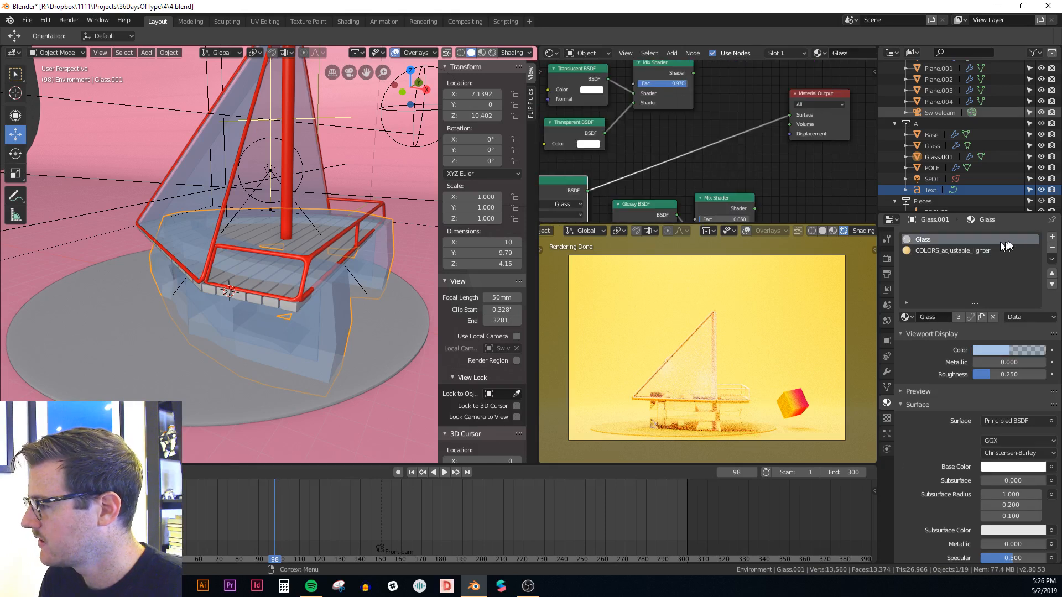
pyautogui.click(1052, 247)
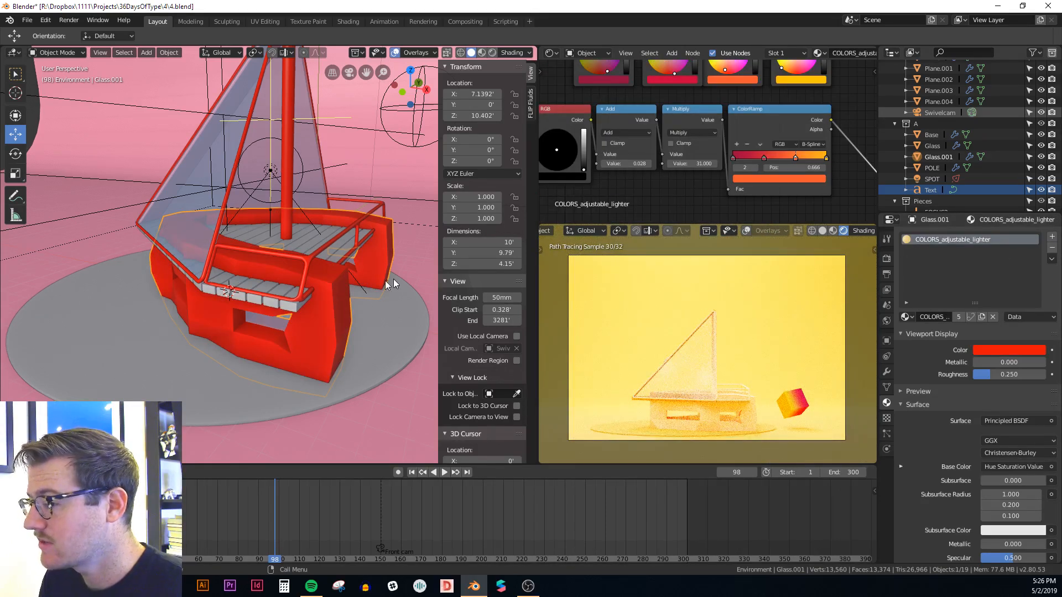
# Step: Reduce the skin radius of all the duplicate's vertices to about 0.014 to form a thin frame
pyautogui.press('Tab')
pyautogui.press('s')
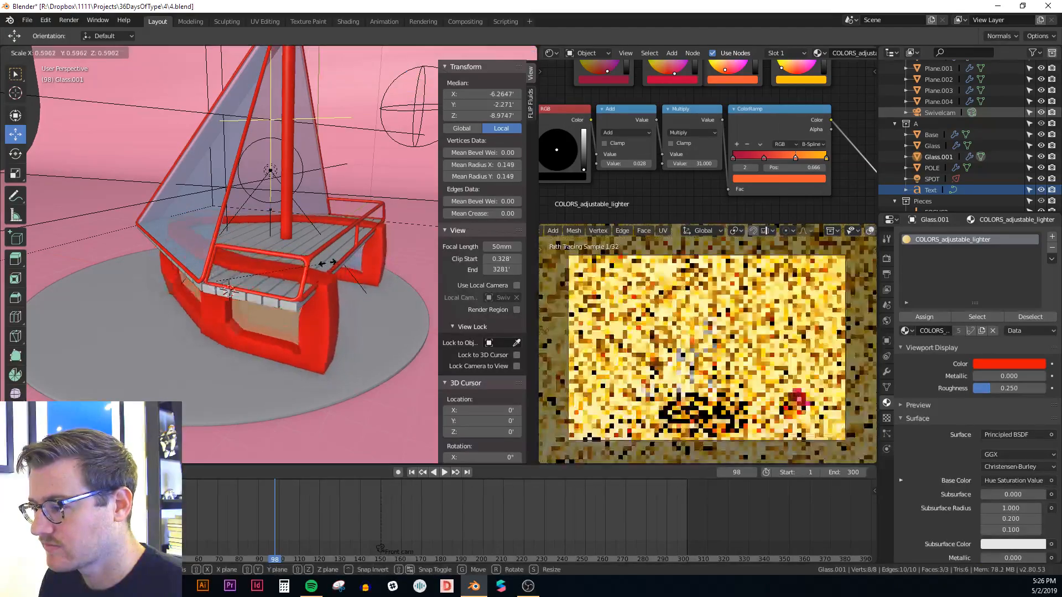
pyautogui.click(310, 265)
pyautogui.hotkey('ctrl', 'a')
pyautogui.click(325, 251)
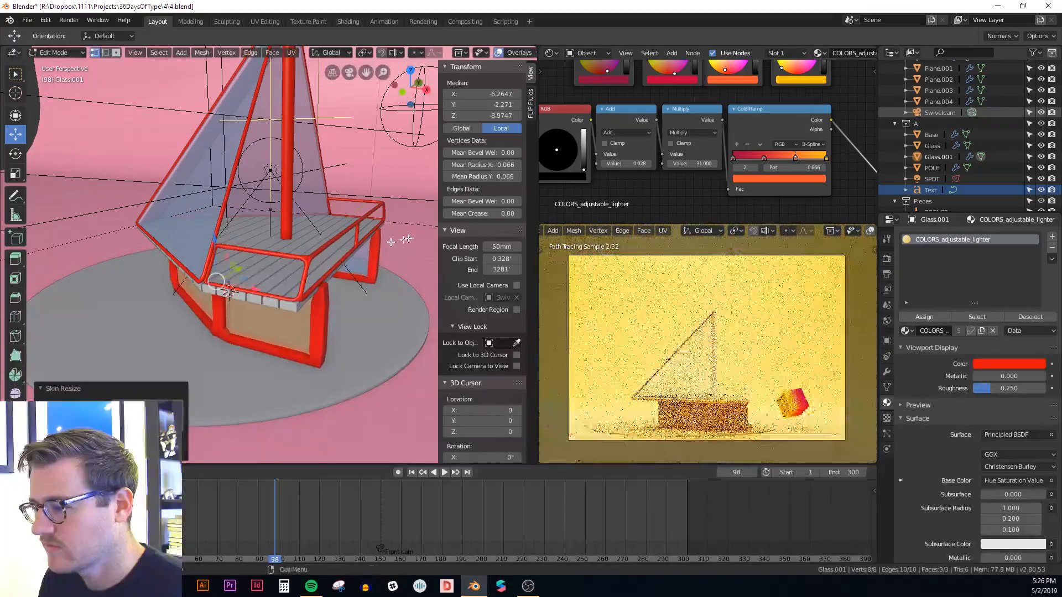
pyautogui.hotkey('ctrl', 'a')
pyautogui.click(329, 244)
pyautogui.hotkey('ctrl', 'a')
pyautogui.click(337, 237)
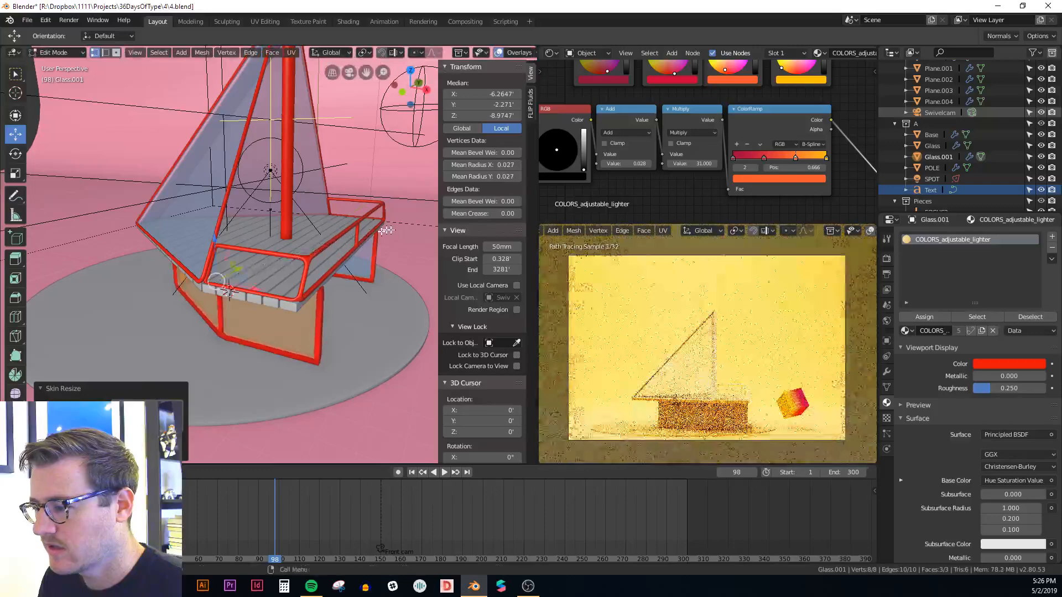
pyautogui.hotkey('ctrl', 'a')
pyautogui.moveTo(335, 263); pyautogui.dragTo(336, 245, button='middle')
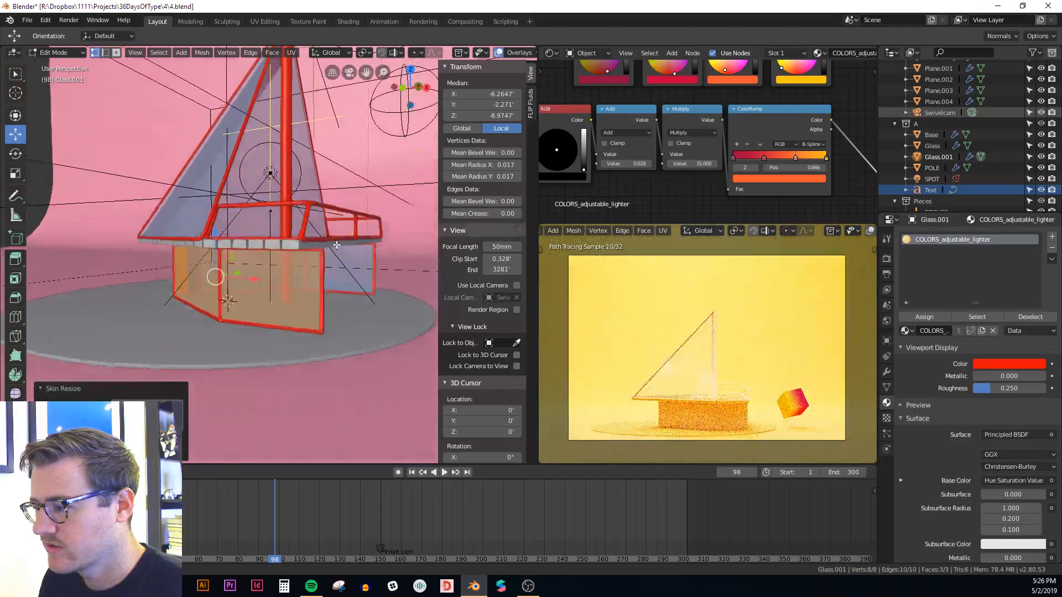
pyautogui.hotkey('ctrl', 'a')
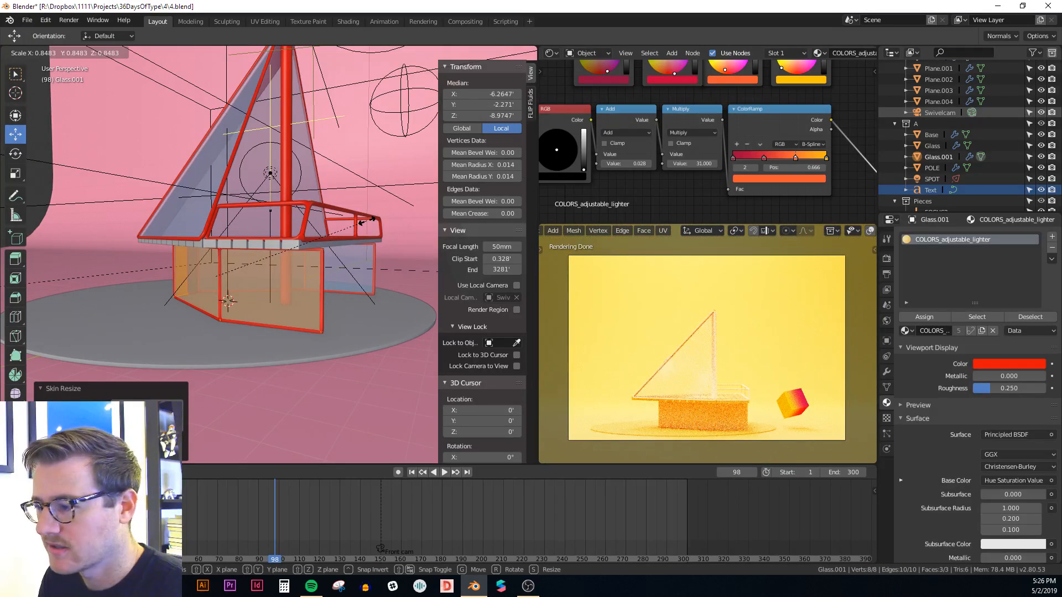
pyautogui.click(366, 221)
pyautogui.press('Tab')
pyautogui.moveTo(364, 221); pyautogui.dragTo(323, 243, button='middle')
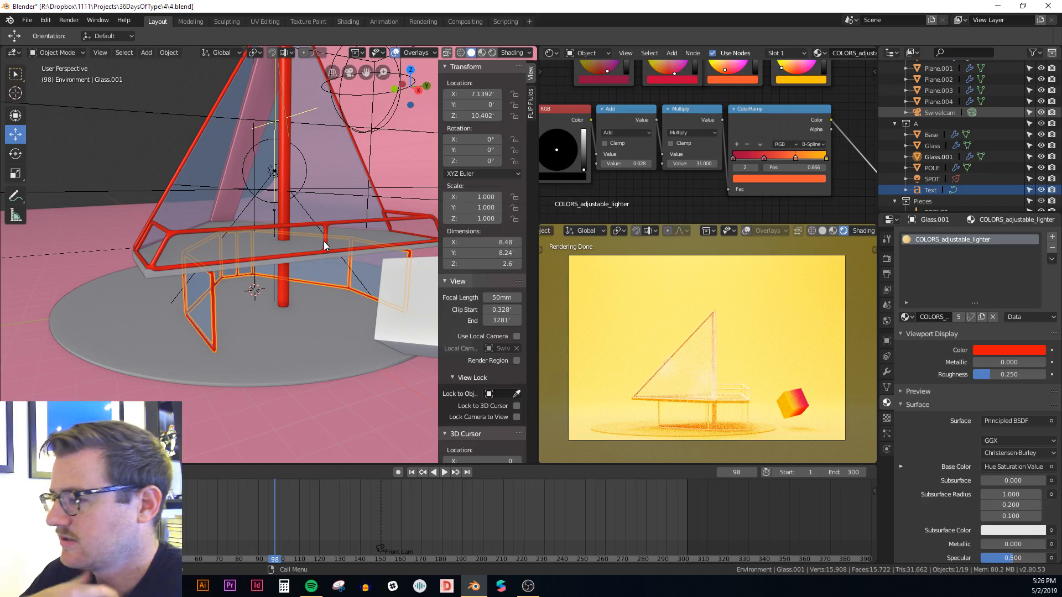
# Step: Delete the frame's vertical edge at the centre of the front wall
pyautogui.moveTo(324, 241); pyautogui.dragTo(229, 316, button='middle')
pyautogui.press('Tab')
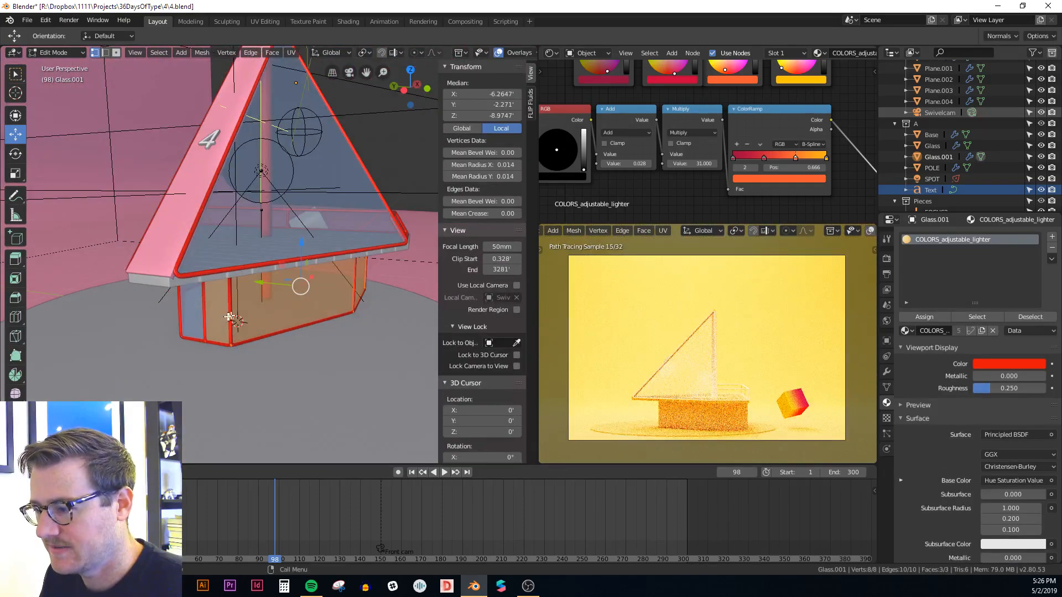
pyautogui.press('2')
pyautogui.click(199, 313)
pyautogui.press('x')
pyautogui.click(193, 314)
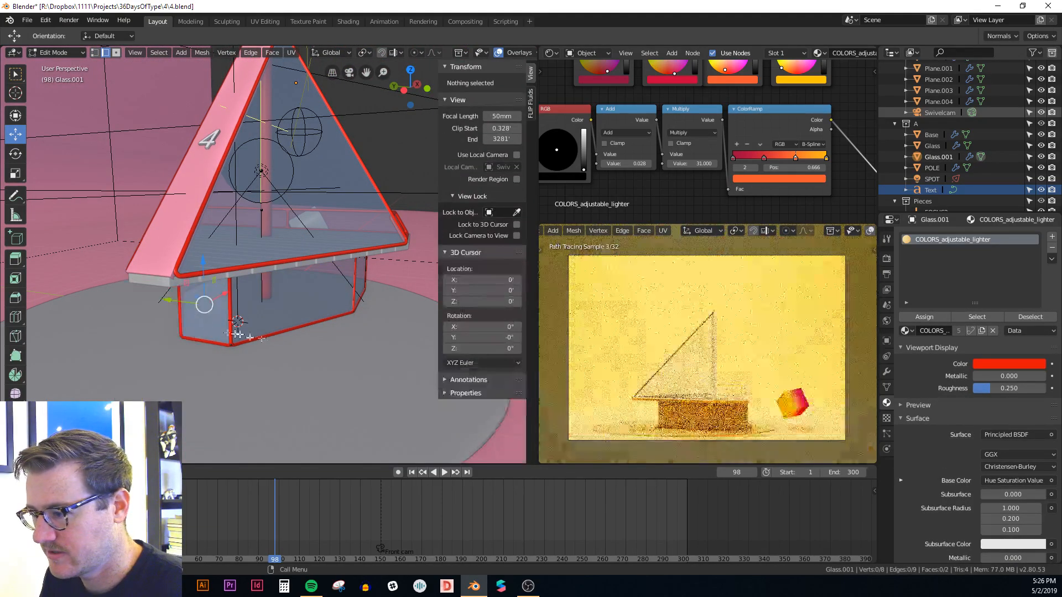
# Step: Examine the thin frame around the lower glass room from several sides and in the rendered preview
pyautogui.press('Tab')
pyautogui.moveTo(238, 334); pyautogui.dragTo(247, 309, button='middle')
pyautogui.press('Tab')
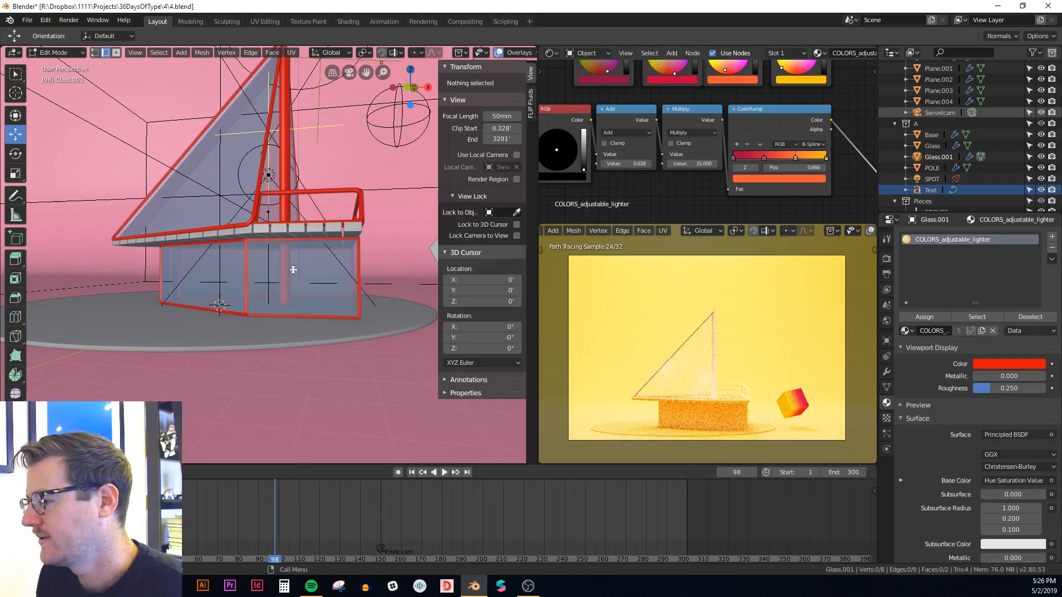
pyautogui.moveTo(299, 289); pyautogui.dragTo(307, 294, button='middle')
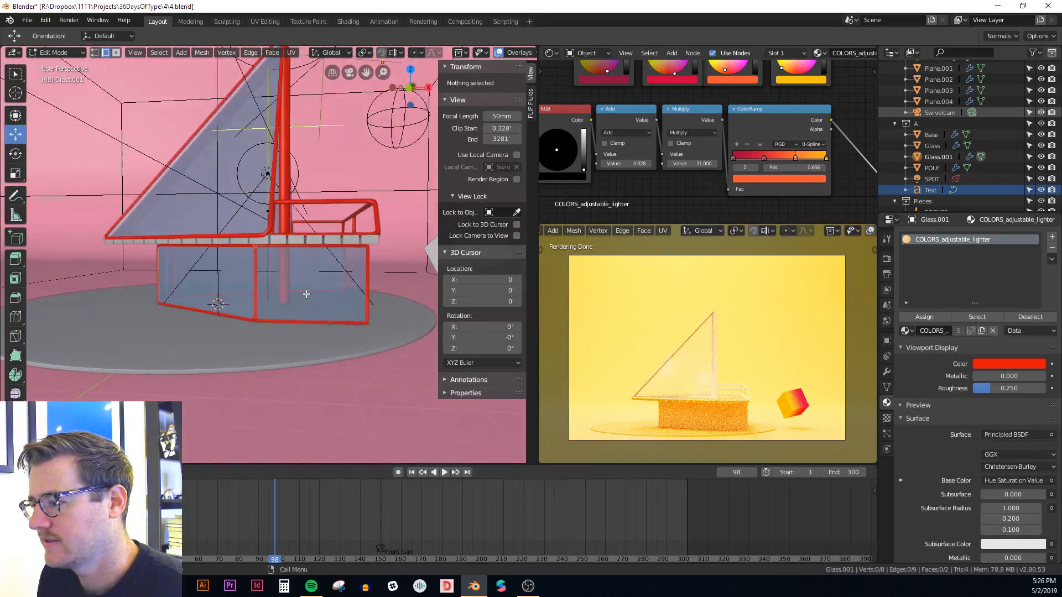
pyautogui.press('a')
pyautogui.hotkey('alt', 'a')
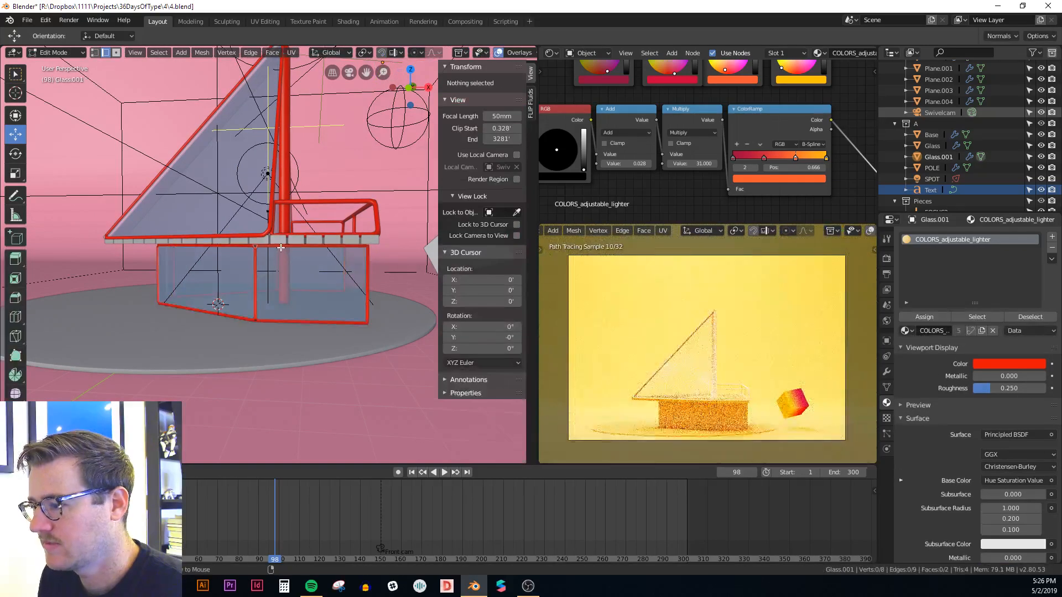
pyautogui.keyDown('alt'); pyautogui.click(280, 247); pyautogui.keyUp('alt')
pyautogui.press('Tab')
pyautogui.moveTo(280, 247); pyautogui.dragTo(437, 288, button='middle')
pyautogui.scroll(3, 714, 417)
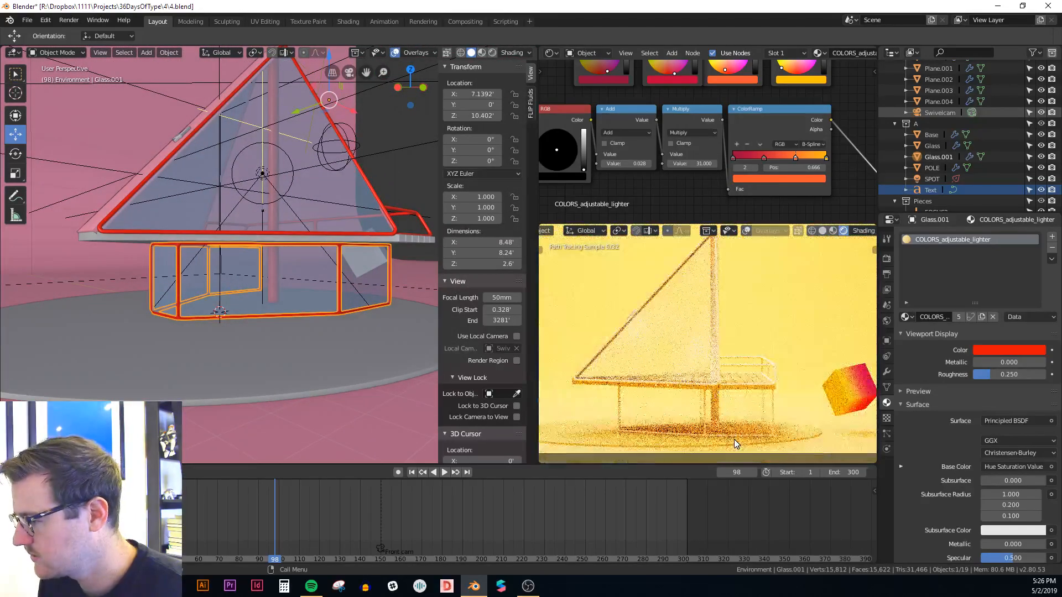
pyautogui.moveTo(371, 299); pyautogui.dragTo(293, 302, button='middle')
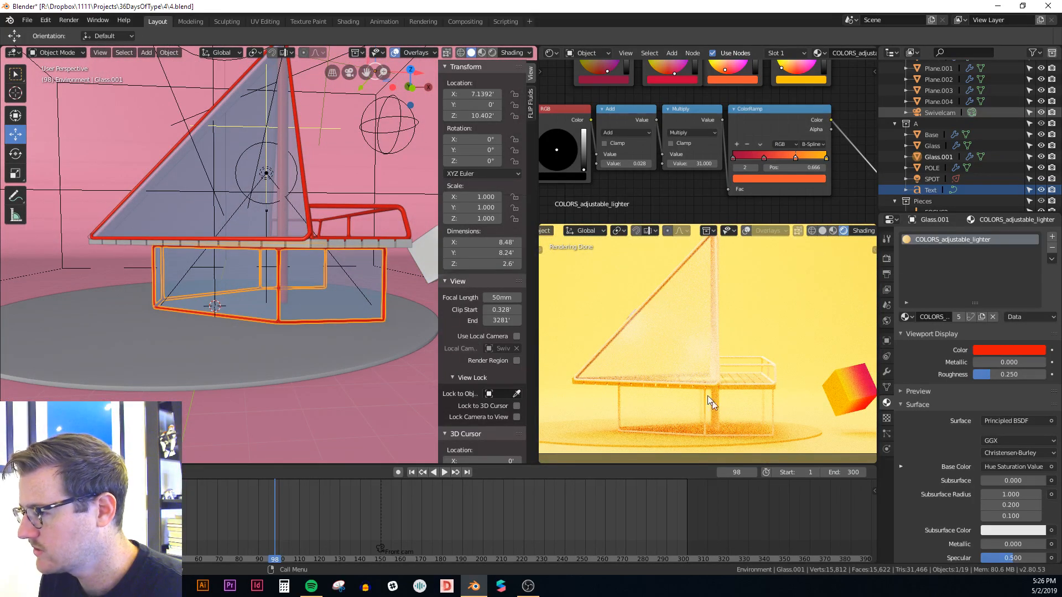
pyautogui.moveTo(387, 288); pyautogui.dragTo(269, 304, button='middle')
# Step: Edit the glass and frame together and move their shared vertical corner edges about 0.57' along X towards the rear
pyautogui.press('Tab')
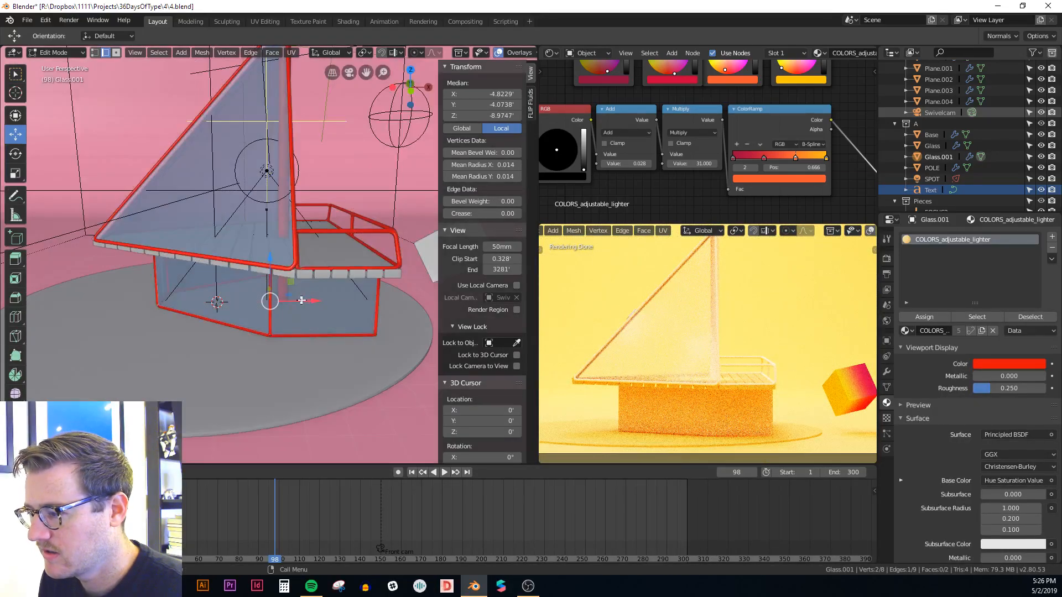
pyautogui.moveTo(313, 301)
pyautogui.mouseDown()
pyautogui.moveTo(330, 302)
pyautogui.moveTo(310, 302)
pyautogui.mouseUp()
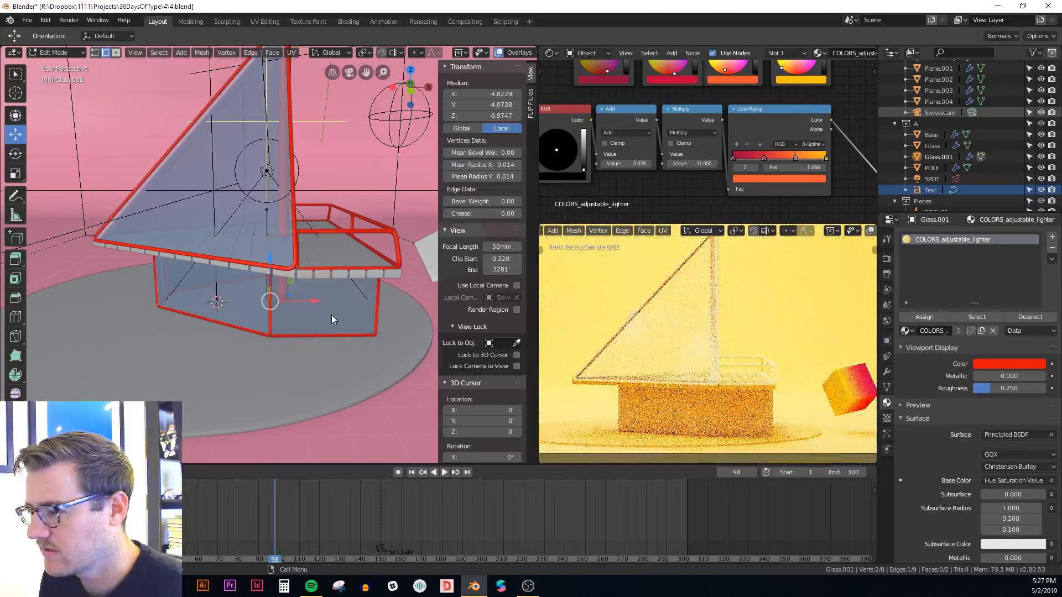
pyautogui.press('Tab')
pyautogui.click(336, 312)
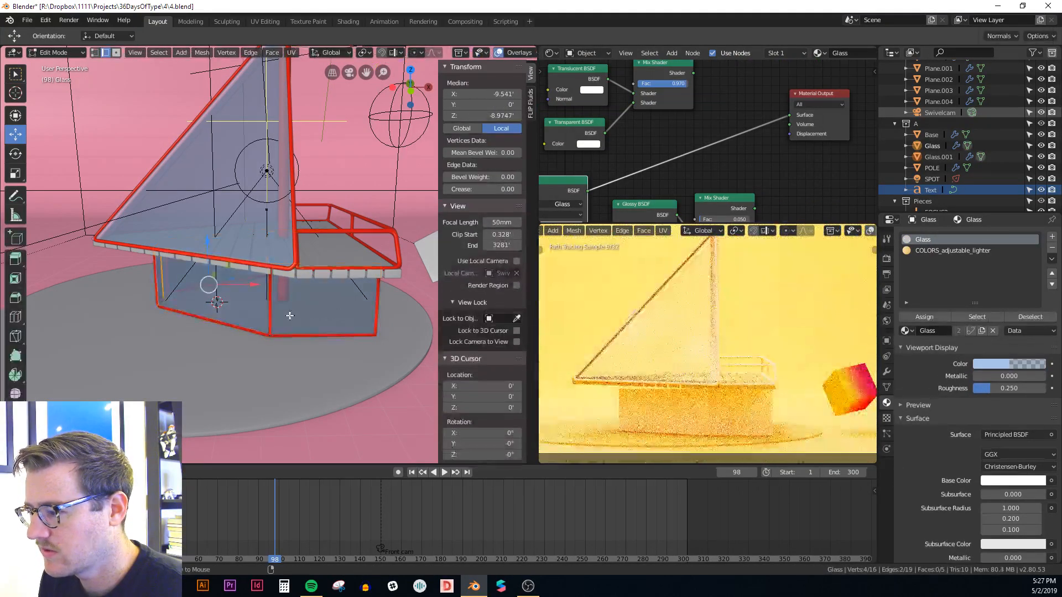
pyautogui.press('Tab')
pyautogui.hotkey('alt', 'a')
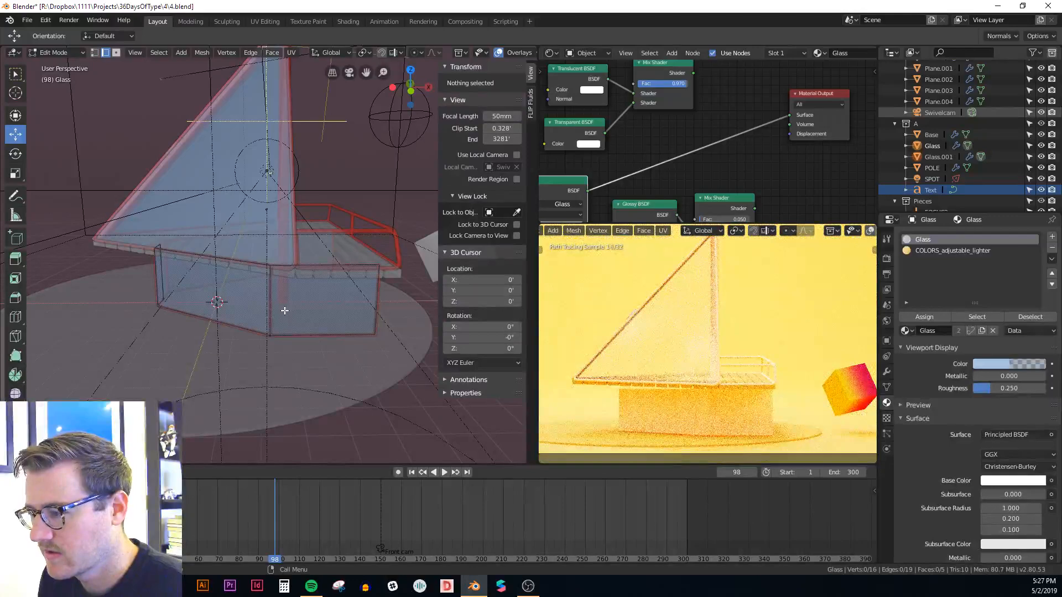
pyautogui.press('1')
pyautogui.keyDown('shift'); pyautogui.click(269, 335); pyautogui.keyUp('shift')
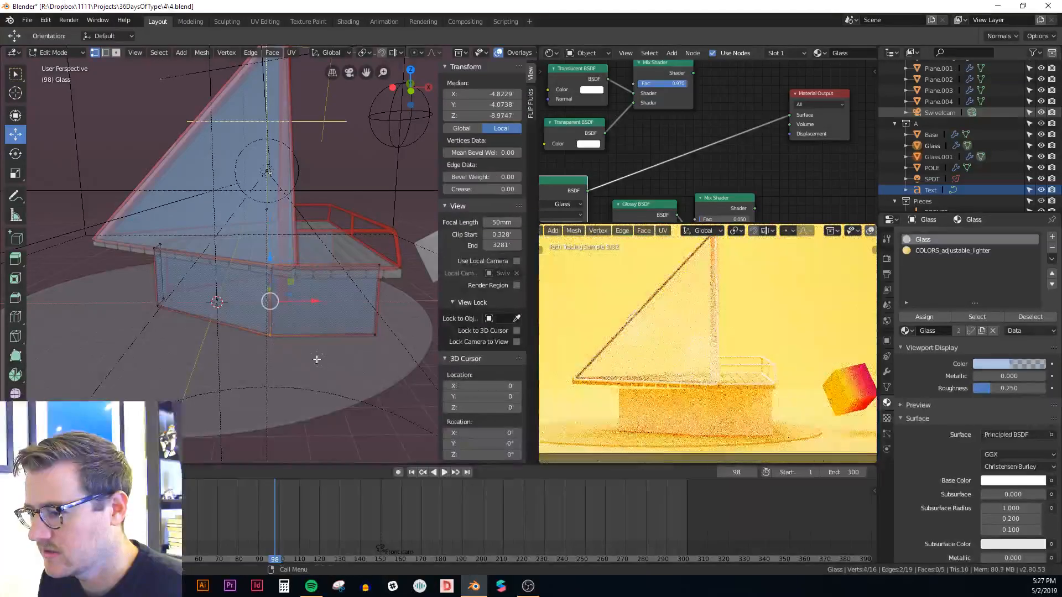
pyautogui.hotkey('alt', 'z')
pyautogui.moveTo(316, 301); pyautogui.dragTo(332, 303)
# Step: Fine-tune the corner edges in the camera view to a median X of -4.2754'
pyautogui.press('KP_0')
pyautogui.scroll(6, 342, 298)
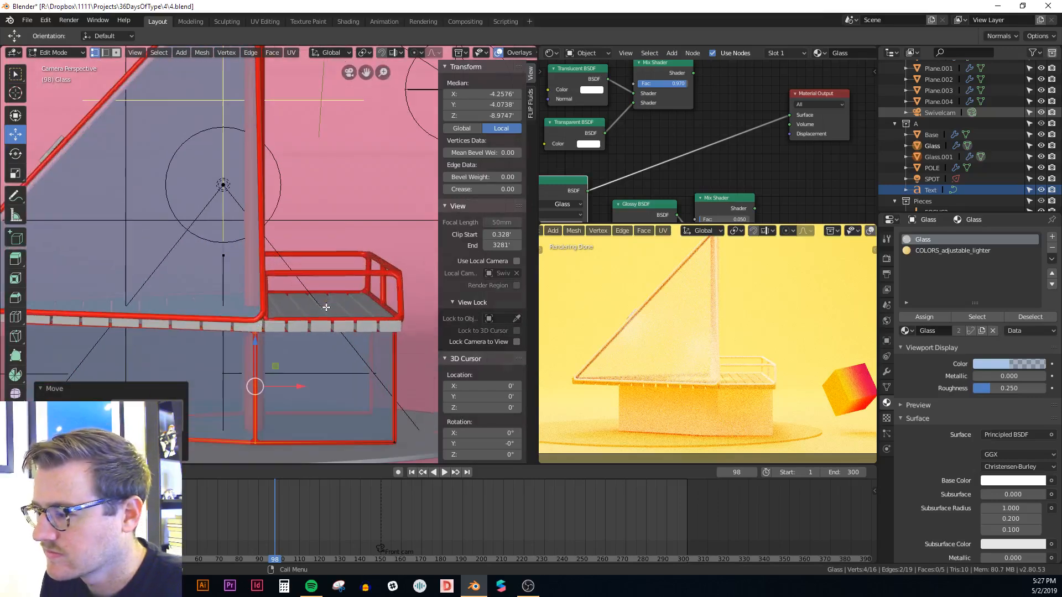
pyautogui.moveTo(313, 329); pyautogui.dragTo(308, 326)
pyautogui.press('Tab')
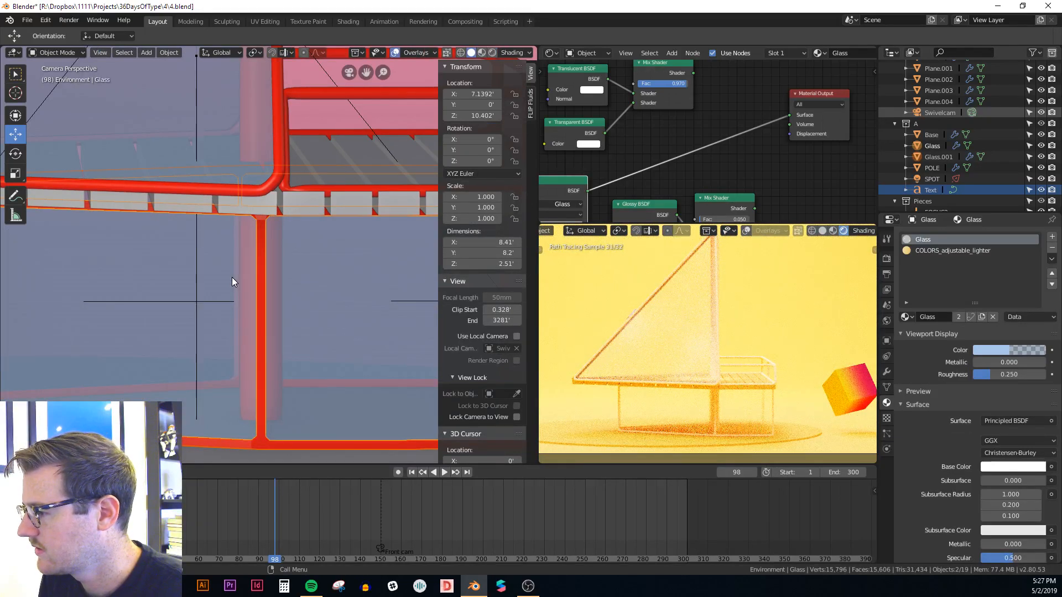
pyautogui.scroll(-5, 232, 277)
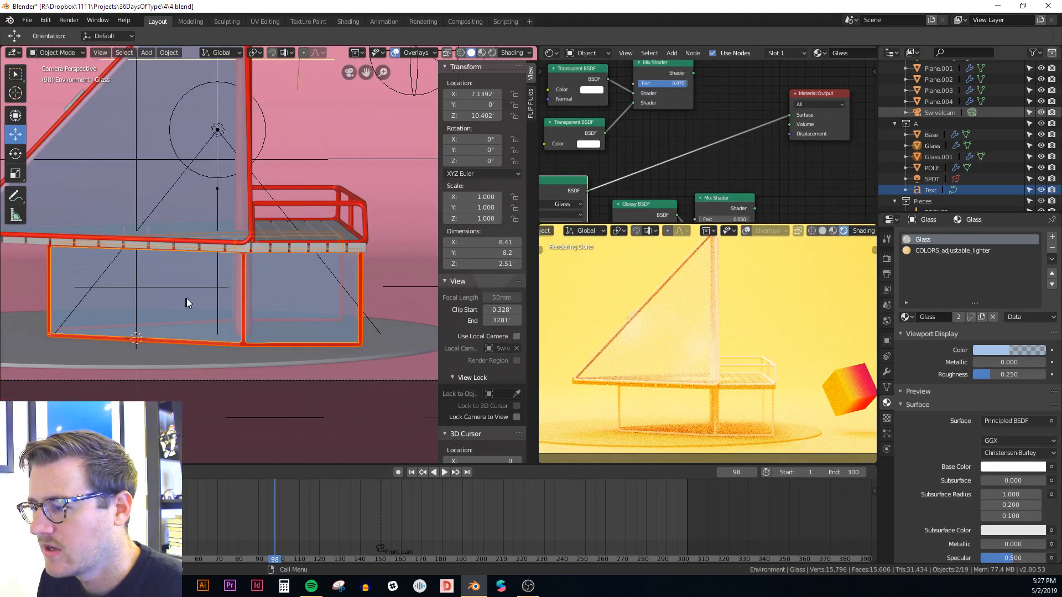
# Step: Delete the vertices at the front end of the lower room from both the glass and the frame
pyautogui.scroll(-8, 187, 297)
pyautogui.moveTo(214, 298); pyautogui.dragTo(203, 256, button='middle')
pyautogui.scroll(6, 301, 275)
pyautogui.press('Tab')
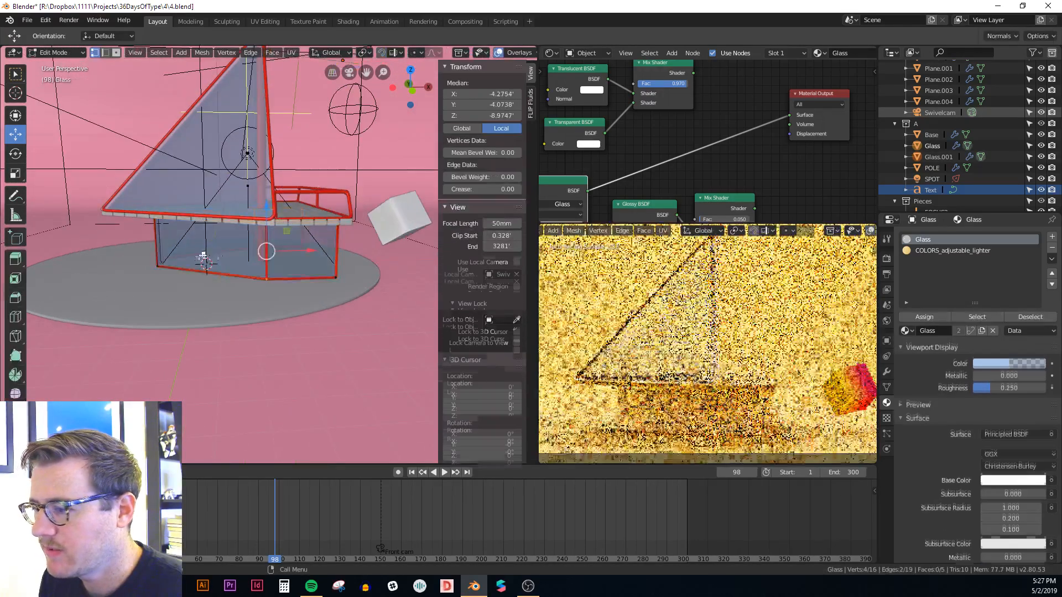
pyautogui.scroll(5, 203, 255)
pyautogui.press('c')
pyautogui.moveTo(121, 243)
pyautogui.mouseDown()
pyautogui.moveTo(128, 204)
pyautogui.moveTo(126, 271)
pyautogui.mouseUp()
pyautogui.press('Escape')
pyautogui.press('x')
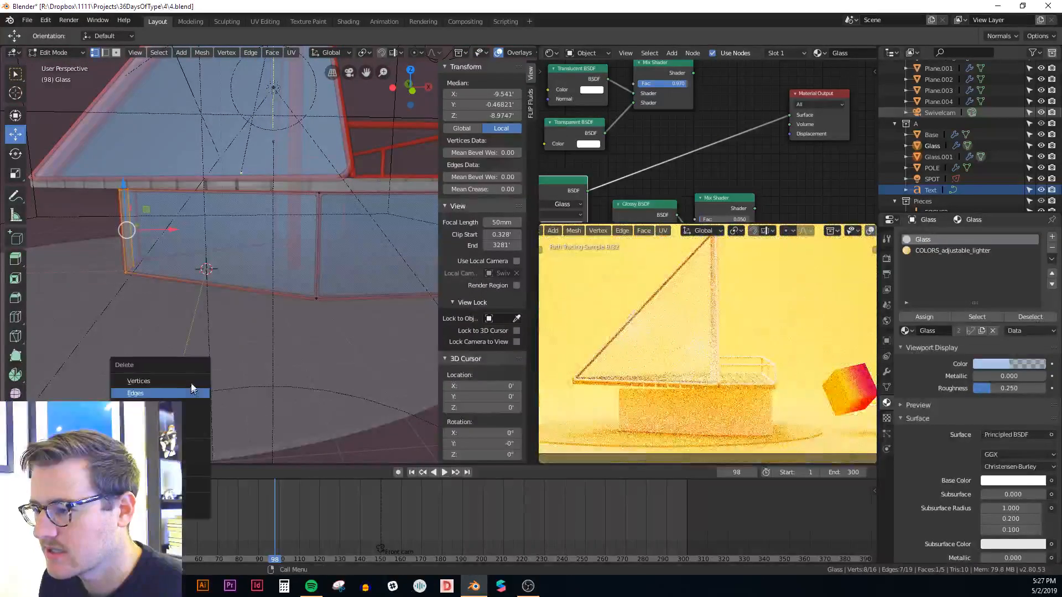
pyautogui.click(189, 380)
pyautogui.press('Tab')
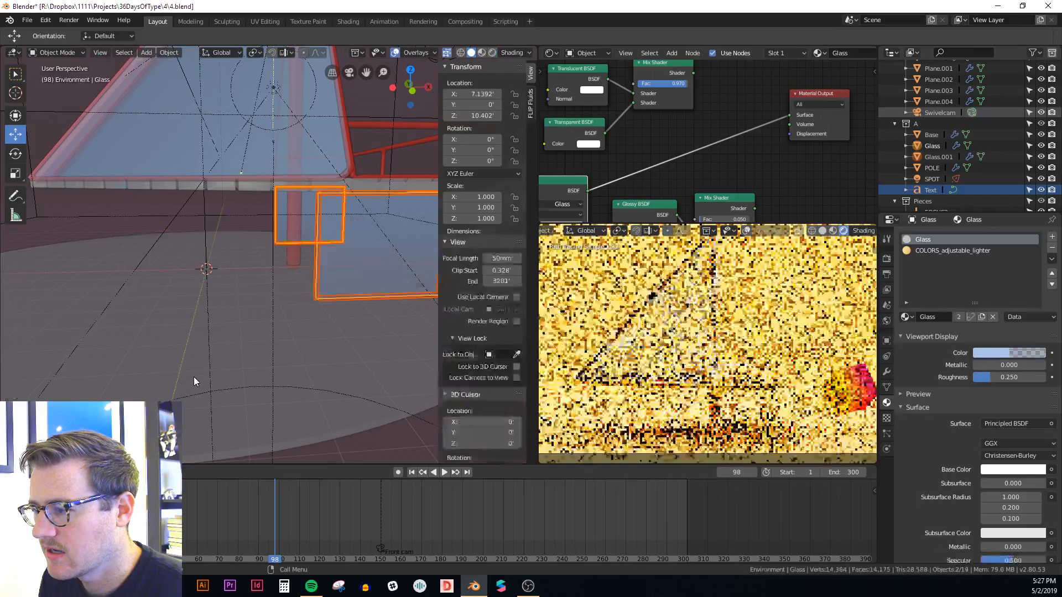
# Step: Extrude the glass panel's vertical corner edge about 3.54' along Y towards the centre pole
pyautogui.hotkey('alt', 'z')
pyautogui.moveTo(232, 360); pyautogui.dragTo(287, 348, button='middle')
pyautogui.press('Tab')
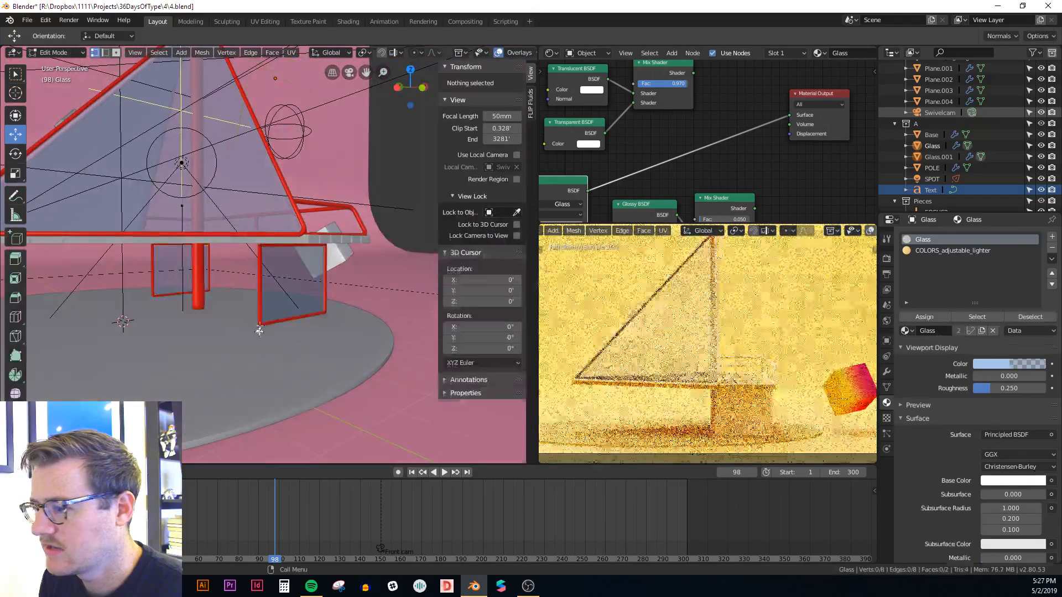
pyautogui.keyDown('alt'); pyautogui.click(260, 302); pyautogui.keyUp('alt')
pyautogui.moveTo(261, 302); pyautogui.dragTo(279, 333, button='middle')
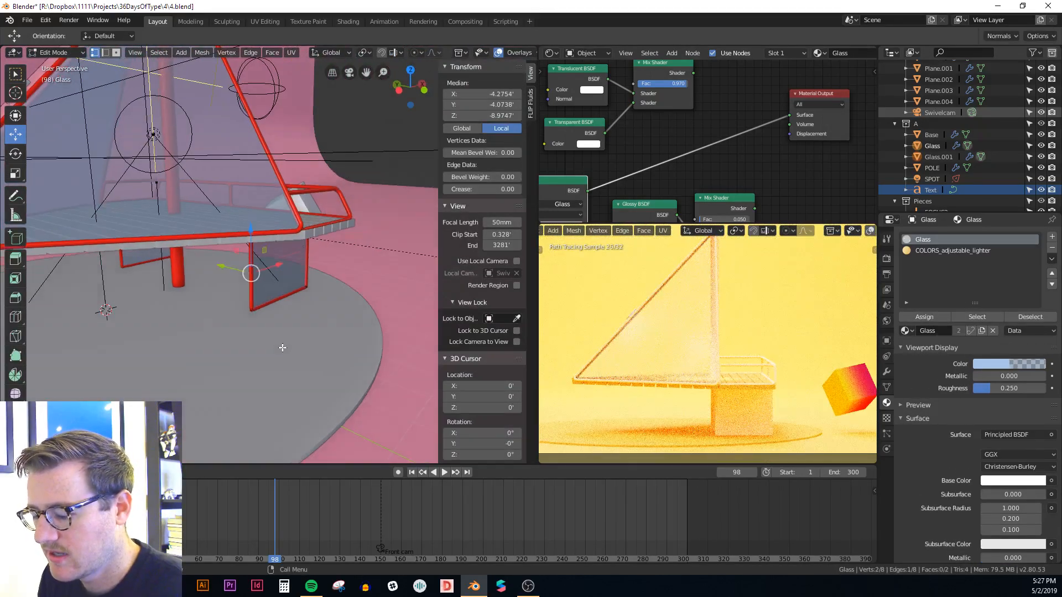
pyautogui.press('e')
pyautogui.press('y')
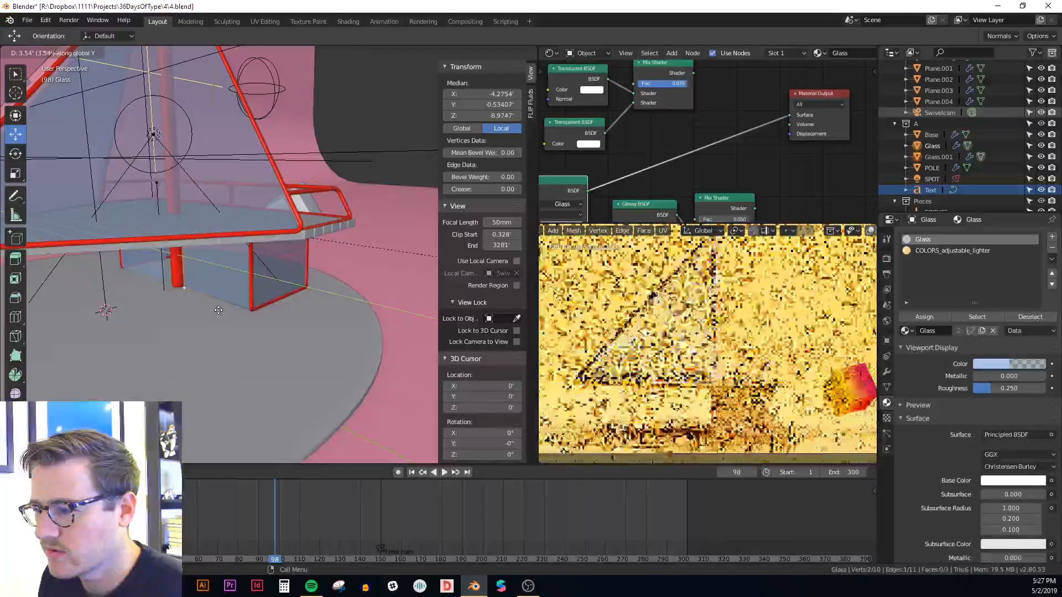
pyautogui.click(216, 312)
# Step: Extrude the matching vertical corner edge of the red frame about 3' along Y towards the centre pole
pyautogui.moveTo(217, 312); pyautogui.dragTo(301, 327, button='middle')
pyautogui.click(245, 301)
pyautogui.click(263, 299)
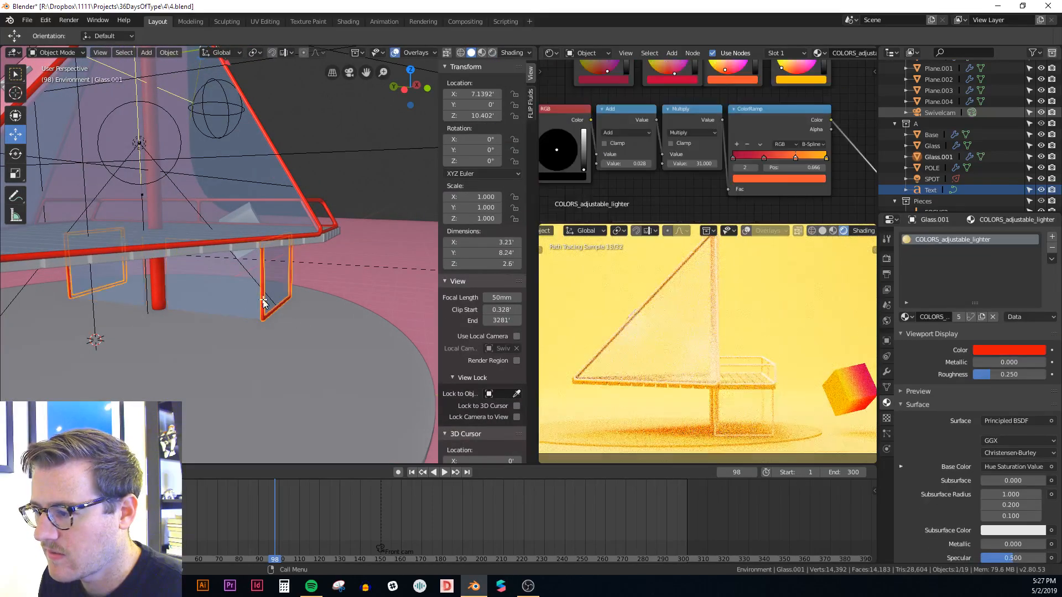
pyautogui.hotkey('alt', 'z')
pyautogui.press('2')
pyautogui.click(263, 299)
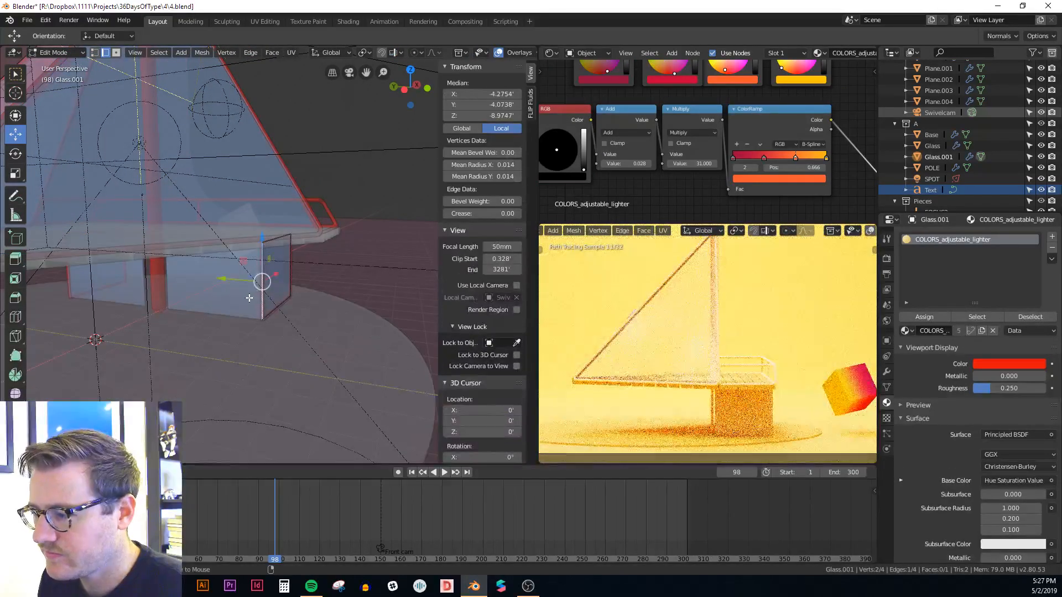
pyautogui.hotkey('alt', 'z')
pyautogui.press('e')
pyautogui.press('y')
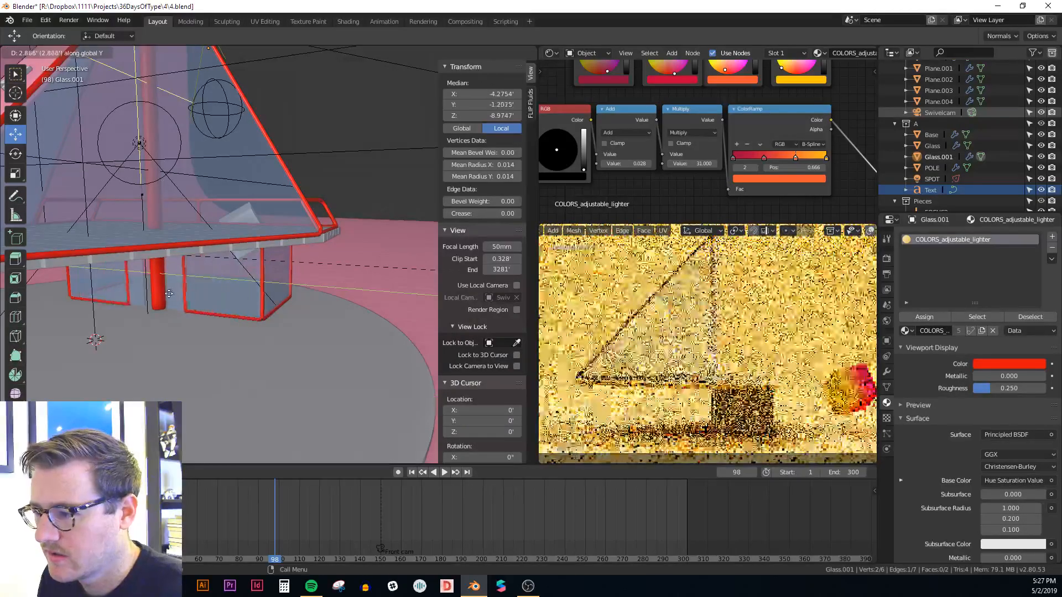
pyautogui.click(168, 293)
# Step: Move the frame's newly extruded edge along Y closer to the pole, in line with the end of the glass
pyautogui.press('KP_Decimal')
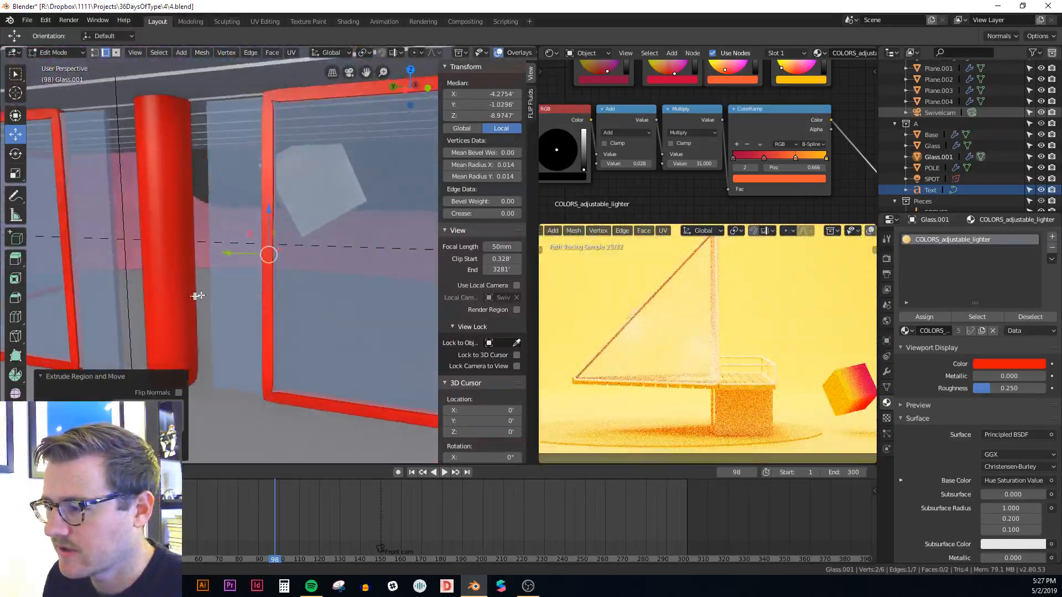
pyautogui.press('g')
pyautogui.press('y')
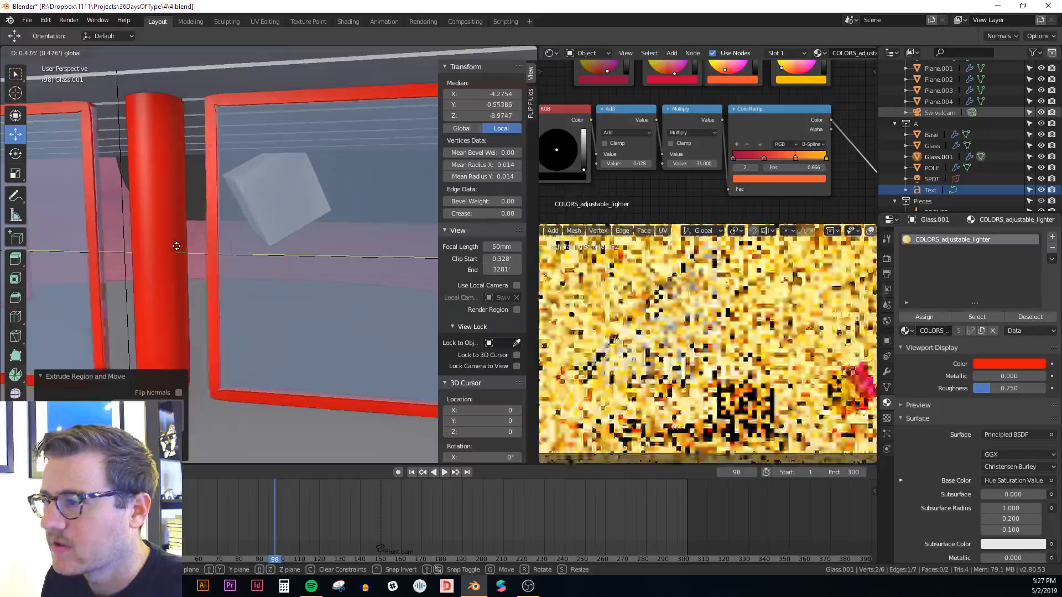
pyautogui.click(208, 249)
pyautogui.press('Tab')
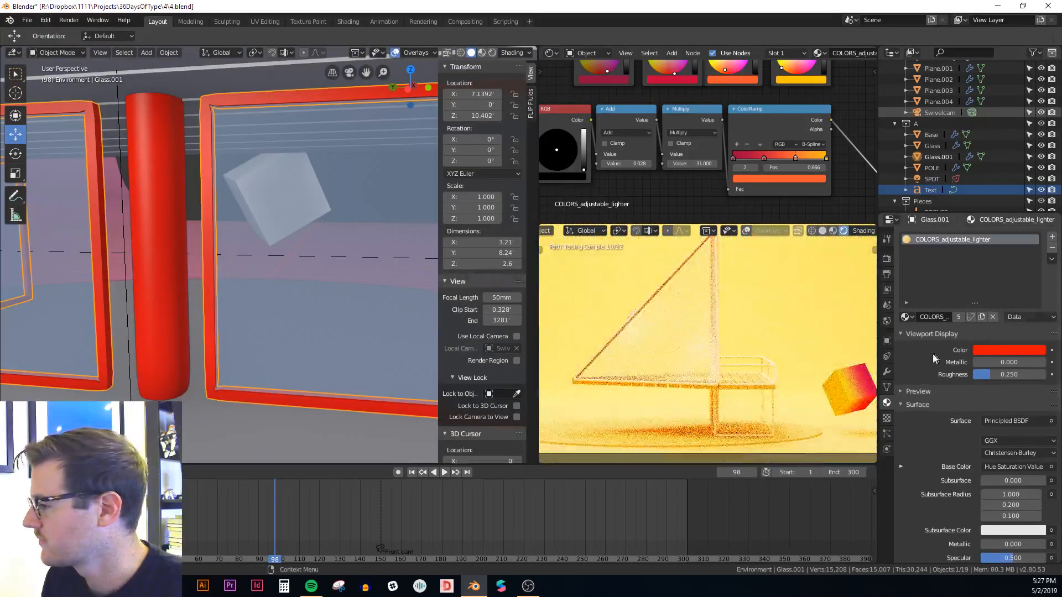
# Step: Add a Subdivision Surface modifier to the red frame of the lower room
pyautogui.click(887, 372)
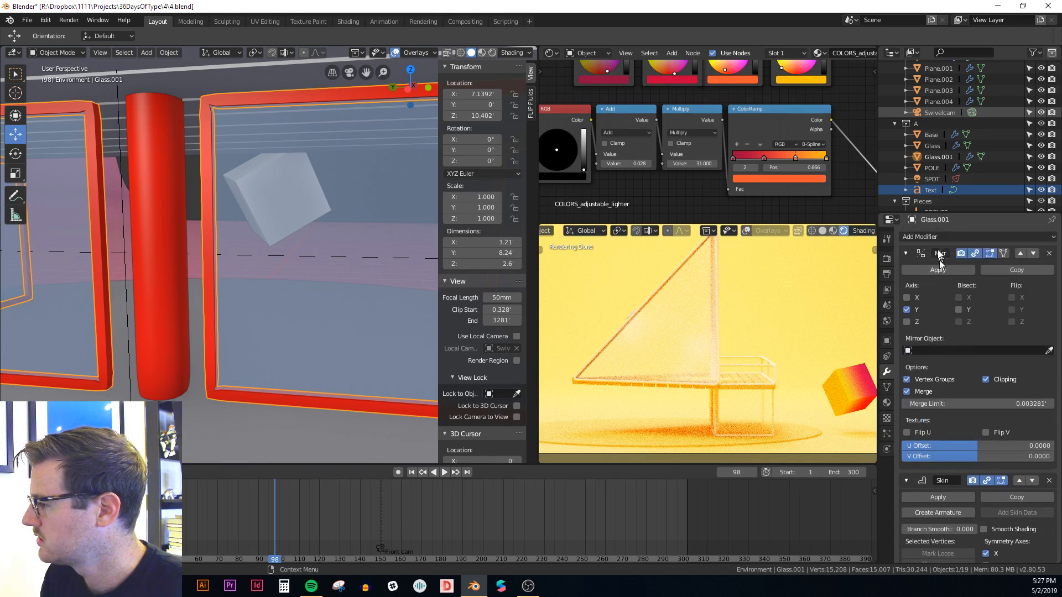
pyautogui.click(935, 238)
pyautogui.click(848, 419)
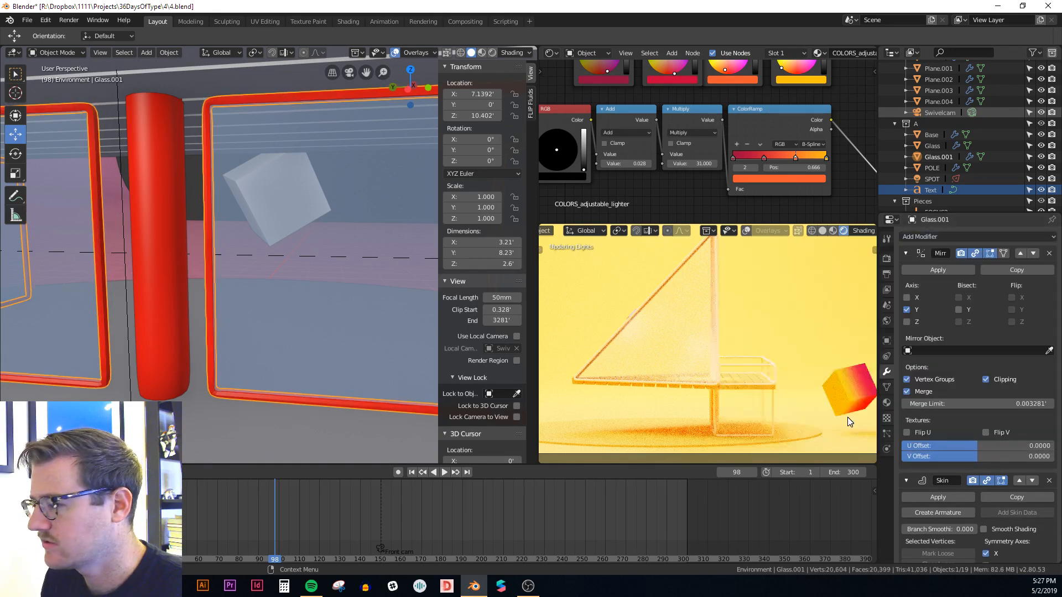
# Step: Enable Smooth Shading in the frame's Skin modifier and disable Auto Smooth for its normals
pyautogui.scroll(-5, 938, 468)
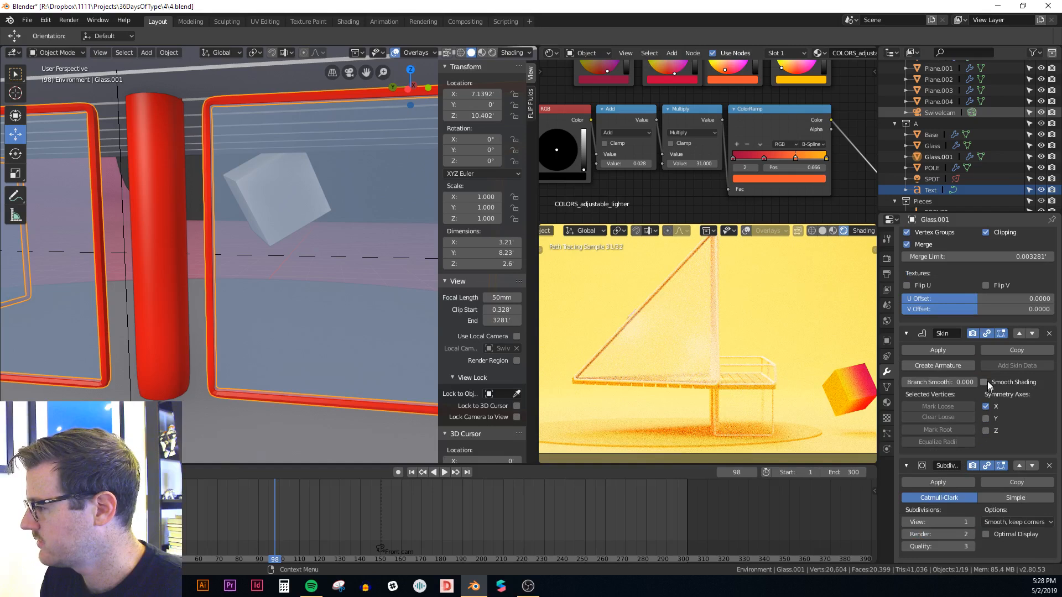
pyautogui.click(985, 381)
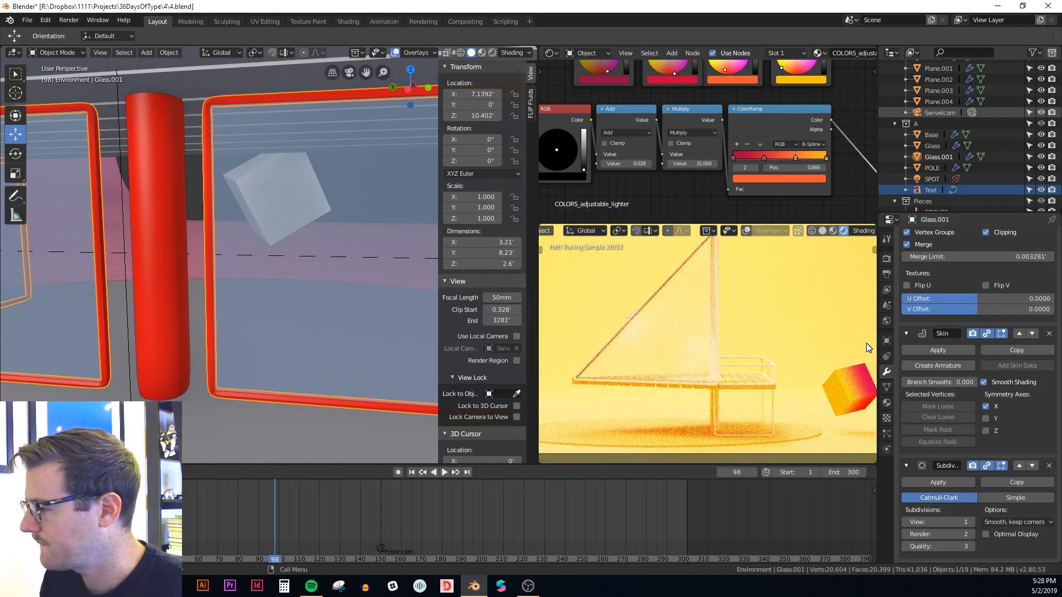
pyautogui.click(888, 389)
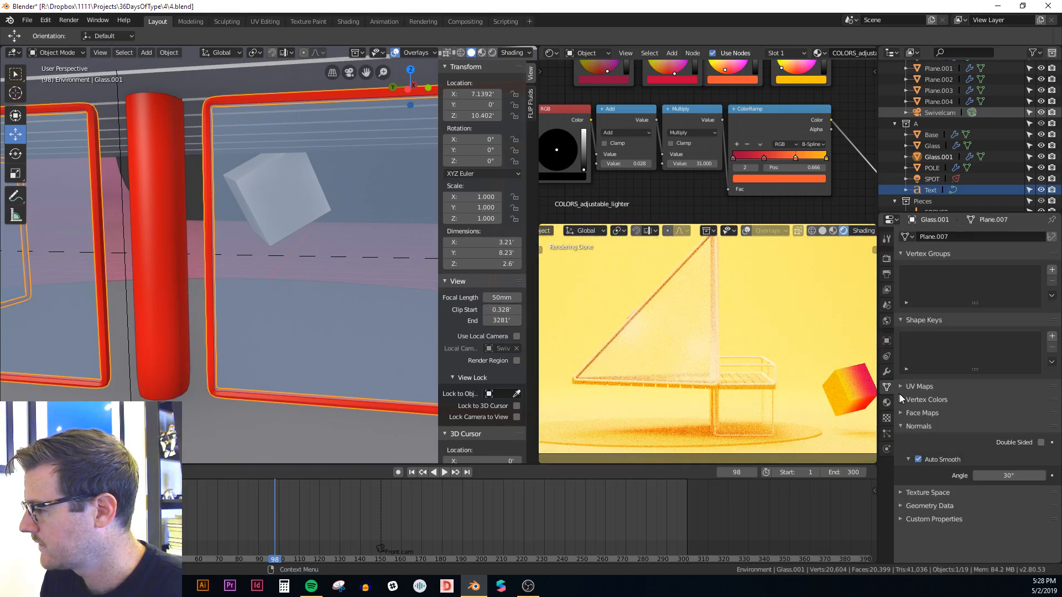
pyautogui.click(918, 460)
# Step: Set the Solidify offset of the lower room's glass to 1.0000
pyautogui.moveTo(300, 313); pyautogui.dragTo(312, 293, button='middle')
pyautogui.click(362, 217)
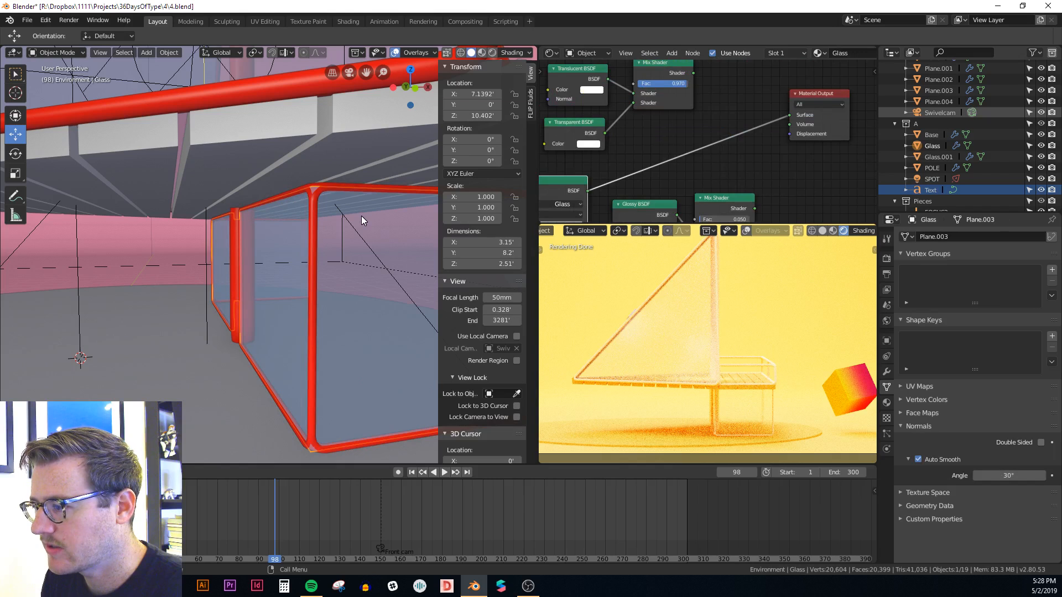
pyautogui.click(887, 372)
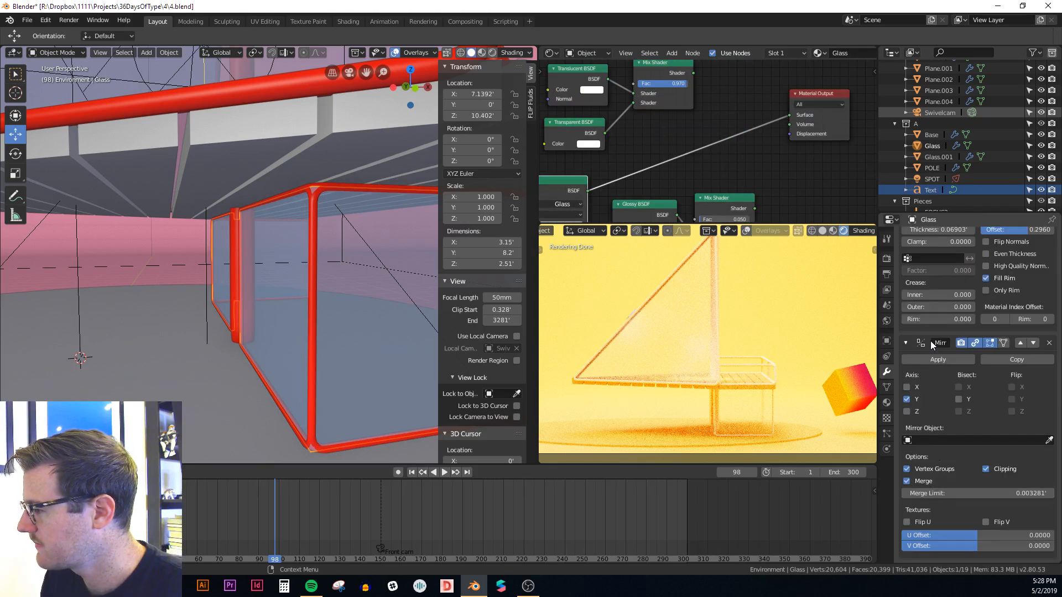
pyautogui.scroll(3, 968, 314)
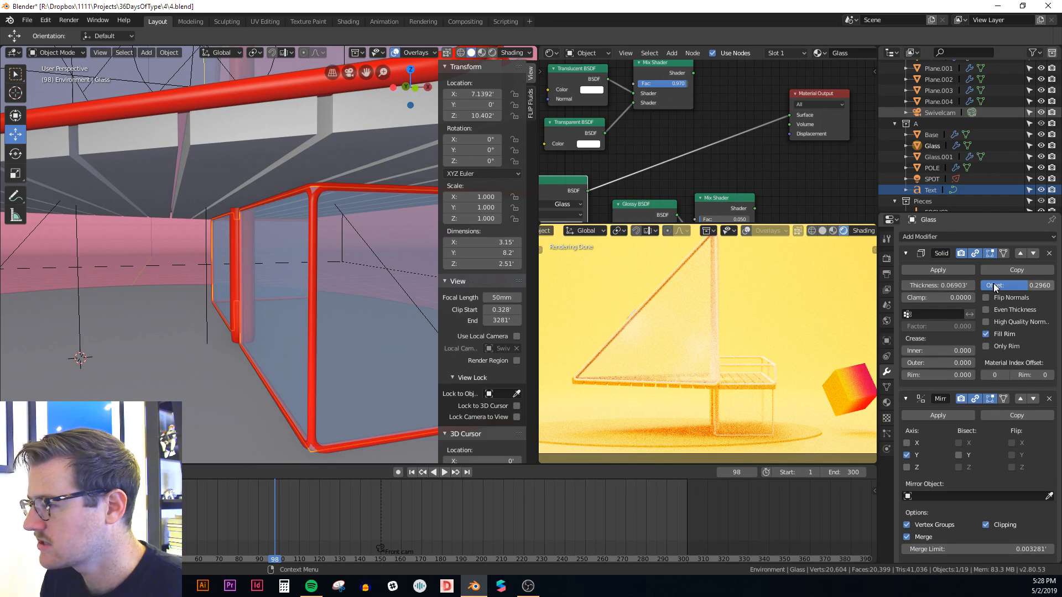
pyautogui.moveTo(994, 284); pyautogui.dragTo(1028, 285)
# Step: Check how the glass panels sit inside the frame and save the file
pyautogui.moveTo(407, 268); pyautogui.dragTo(231, 313, button='middle')
pyautogui.press('Tab')
pyautogui.scroll(-3, 317, 279)
pyautogui.press('Tab')
pyautogui.scroll(-5, 279, 302)
pyautogui.scroll(7, 264, 298)
pyautogui.hotkey('ctrl', 's')
pyautogui.scroll(4, 231, 313)
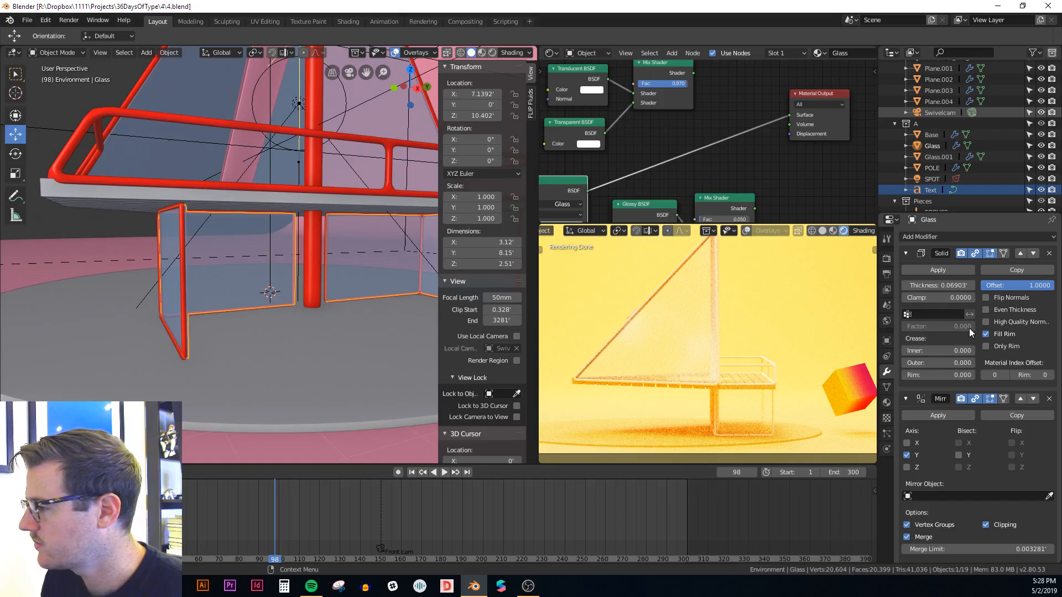
# Step: Set the glass's Solidify thickness to 0.06128' and its offset to 0.0000
pyautogui.moveTo(965, 285); pyautogui.dragTo(937, 286)
pyautogui.moveTo(1040, 285); pyautogui.dragTo(1022, 288)
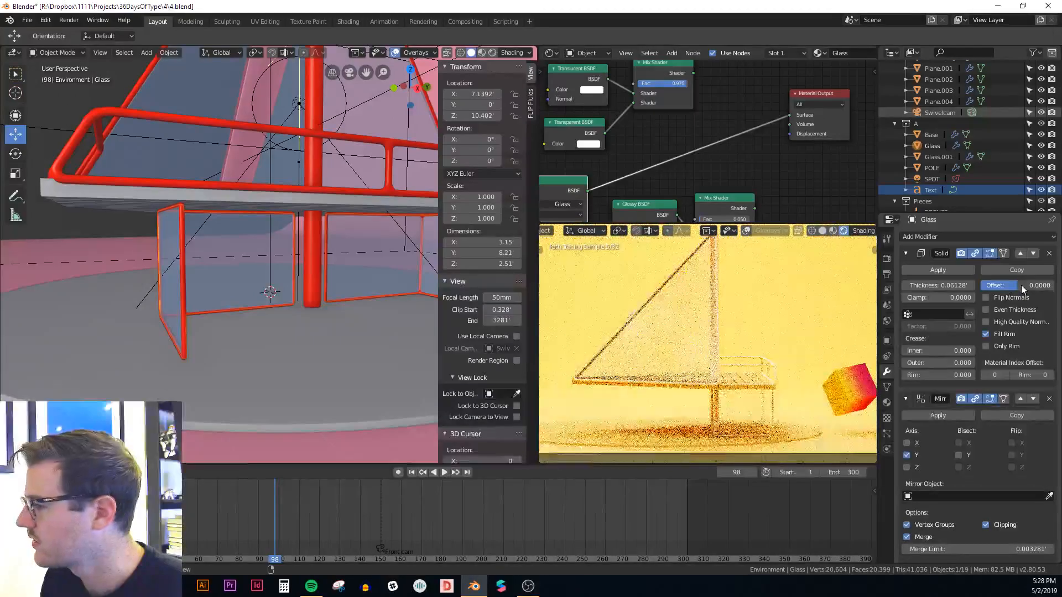
pyautogui.press('Tab')
pyautogui.press('Tab')
# Step: Examine the frame's corner up close and the whole structure from several sides in the rendered preview
pyautogui.moveTo(149, 262); pyautogui.dragTo(287, 204, button='middle')
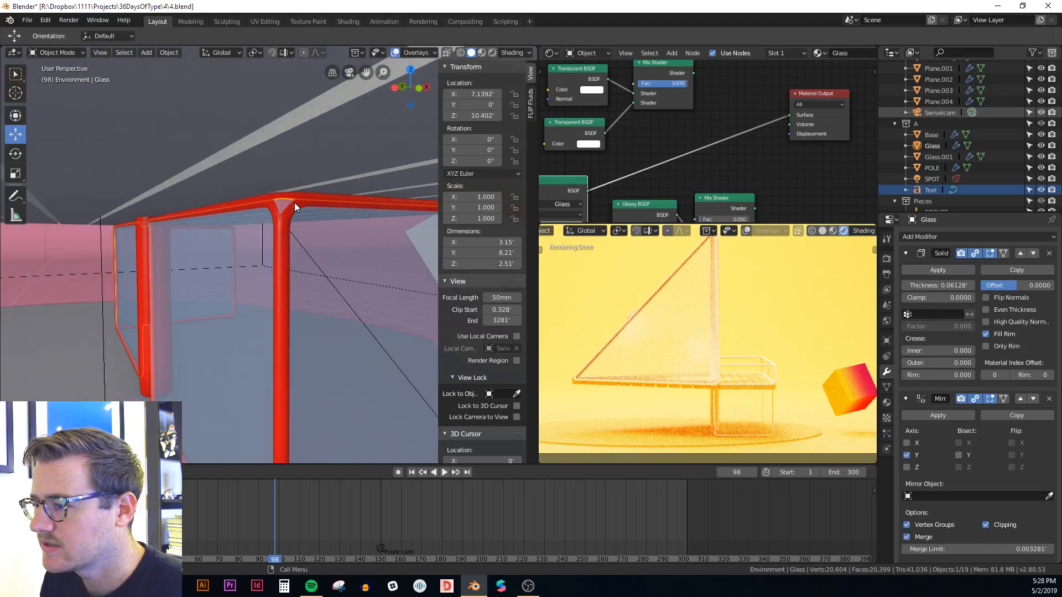
pyautogui.moveTo(663, 339); pyautogui.dragTo(732, 377, button='middle')
pyautogui.scroll(-6, 757, 387)
pyautogui.scroll(8, 730, 376)
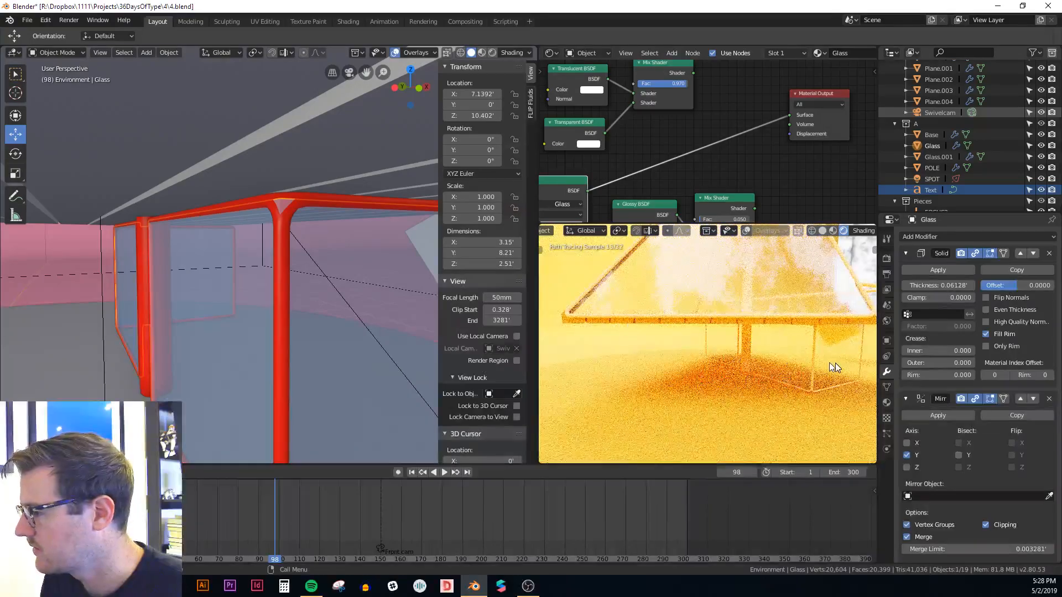
pyautogui.moveTo(824, 355); pyautogui.dragTo(800, 333, button='middle')
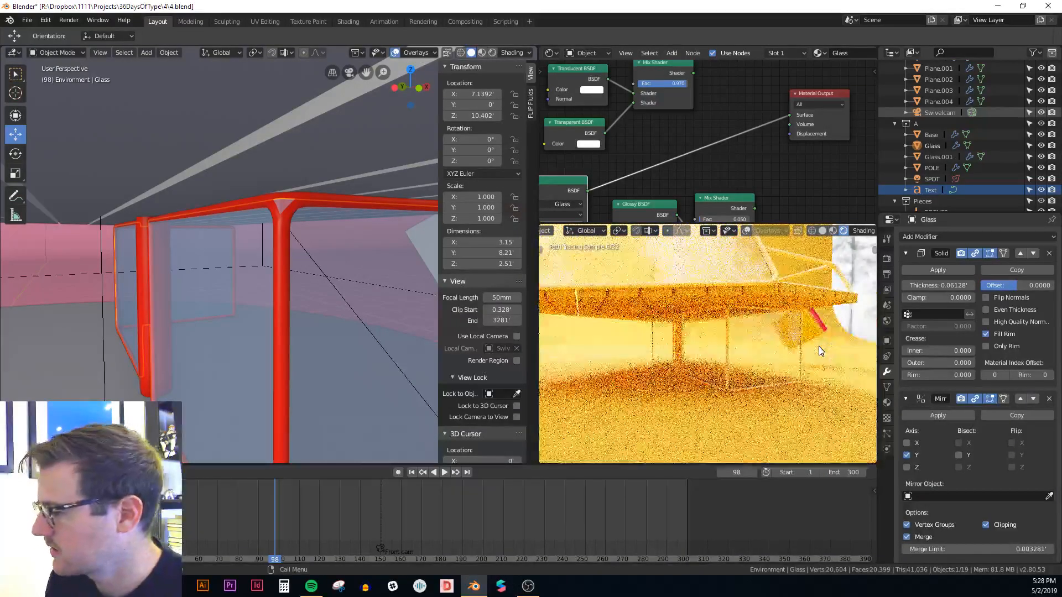
pyautogui.moveTo(728, 275); pyautogui.dragTo(726, 363, button='middle')
pyautogui.scroll(-9, 768, 343)
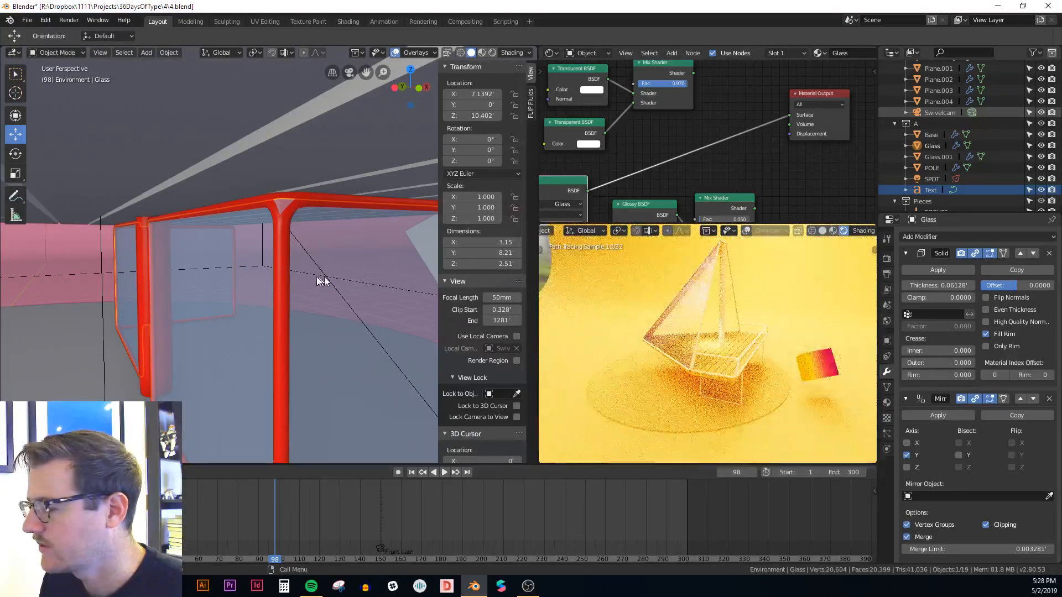
pyautogui.moveTo(317, 277); pyautogui.dragTo(298, 279, button='middle')
pyautogui.moveTo(744, 362)
pyautogui.mouseDown(button='middle')
pyautogui.moveTo(784, 344)
pyautogui.moveTo(726, 344)
pyautogui.mouseUp(button='middle')
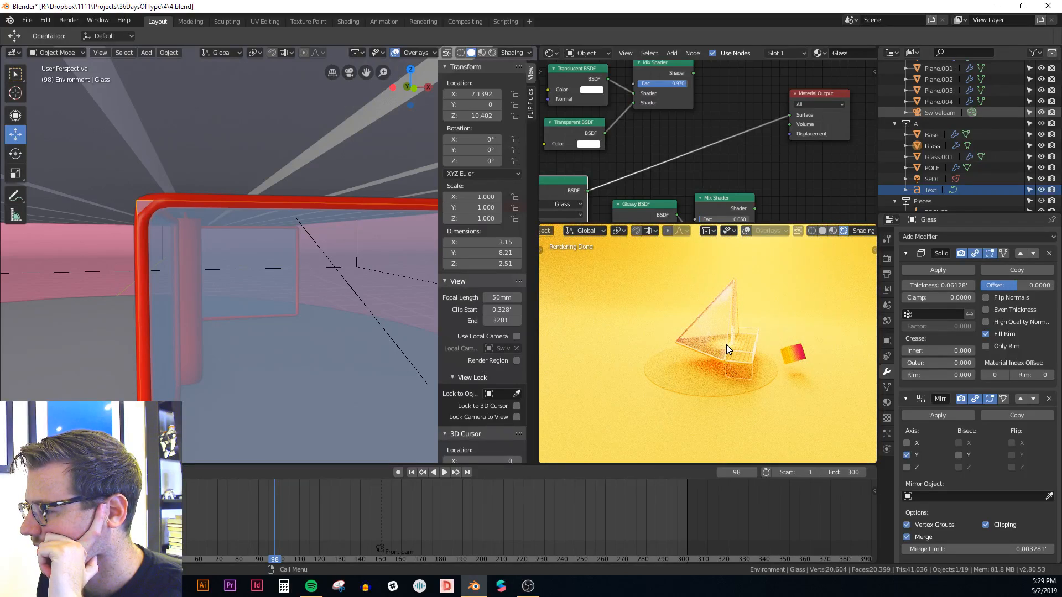
pyautogui.moveTo(726, 344)
pyautogui.mouseDown(button='middle')
pyautogui.moveTo(725, 319)
pyautogui.moveTo(702, 413)
pyautogui.mouseUp(button='middle')
pyautogui.scroll(8, 728, 334)
pyautogui.scroll(-4, 725, 354)
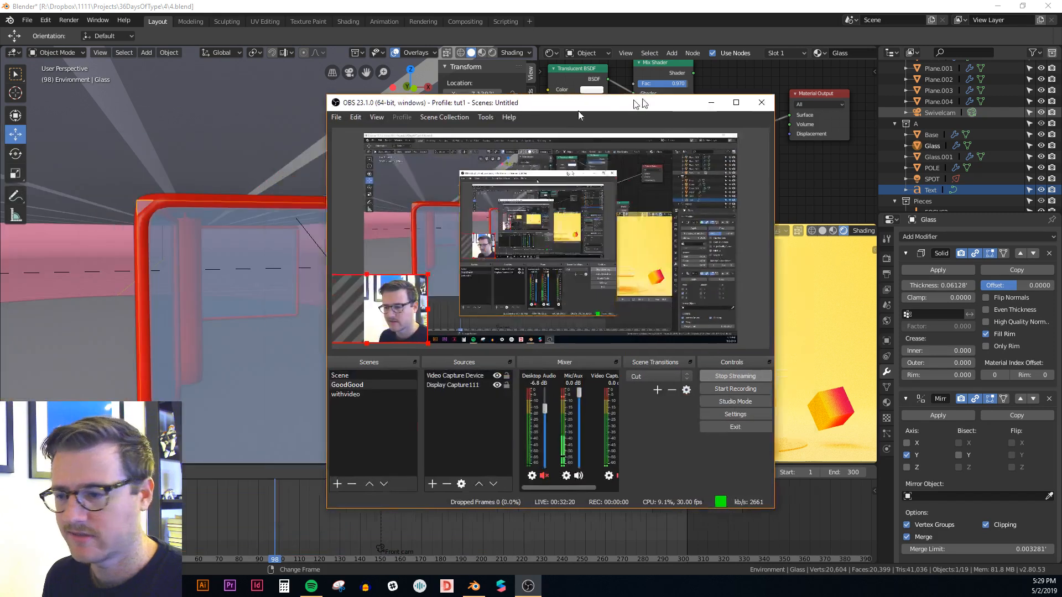
# Step: In OBS, set the webcam source's Color Correction filter to gamma 0.78, contrast 0.57 and brightness 0.00
pyautogui.moveTo(636, 102); pyautogui.dragTo(617, 125)
pyautogui.rightClick(378, 314)
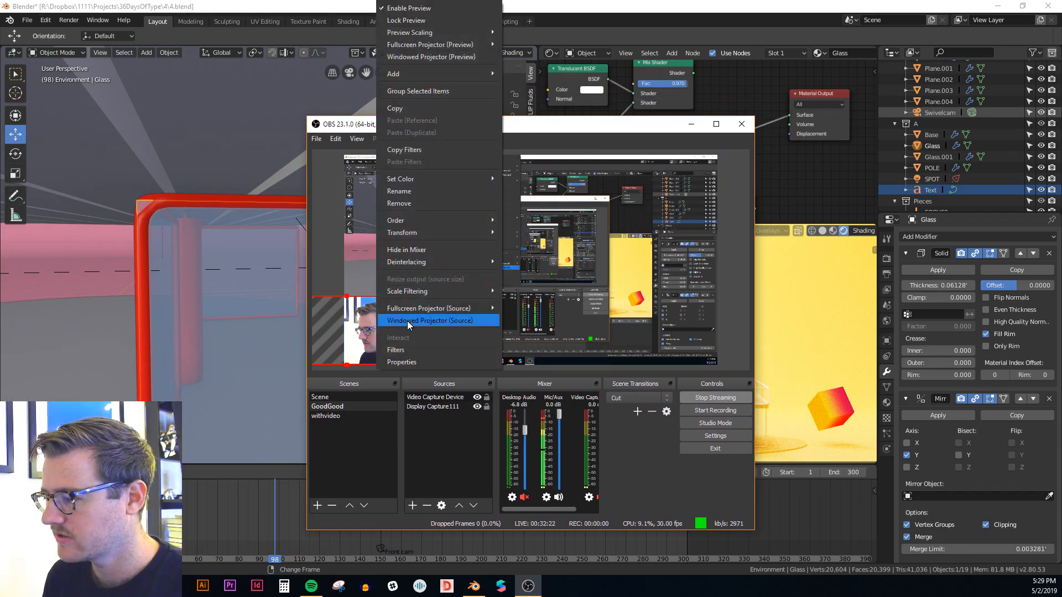
pyautogui.click(407, 350)
pyautogui.click(374, 352)
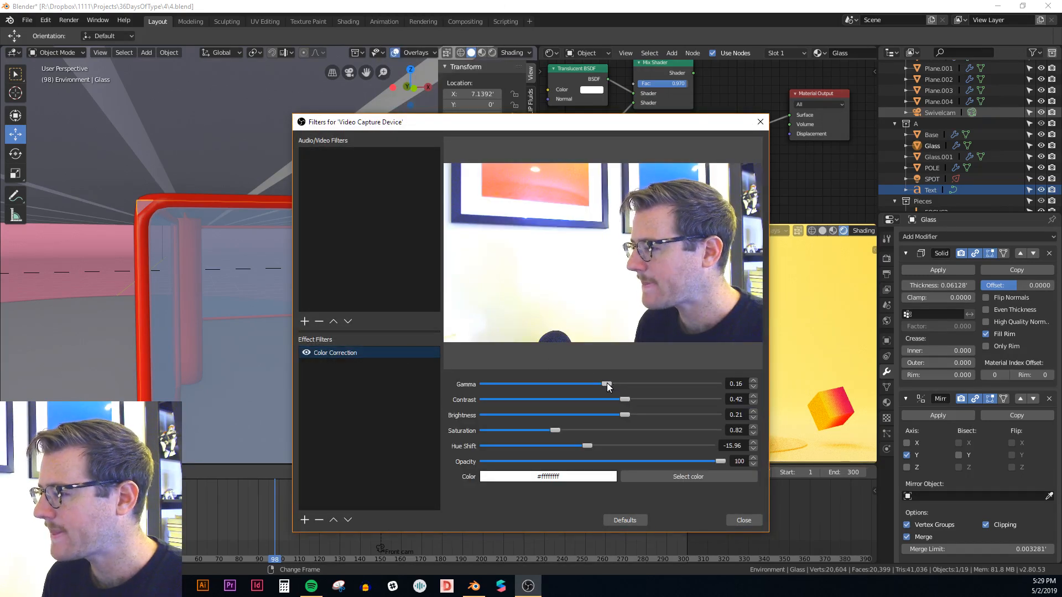
pyautogui.moveTo(606, 382); pyautogui.dragTo(602, 416)
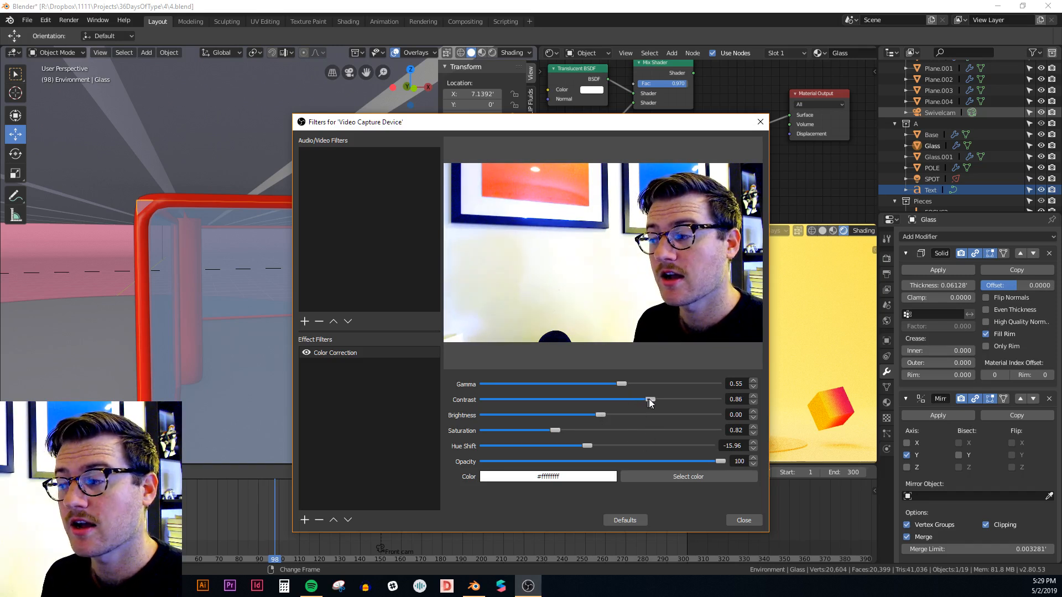
pyautogui.moveTo(650, 400)
pyautogui.mouseDown()
pyautogui.moveTo(625, 397)
pyautogui.moveTo(636, 385)
pyautogui.moveTo(617, 389)
pyautogui.moveTo(631, 395)
pyautogui.mouseUp()
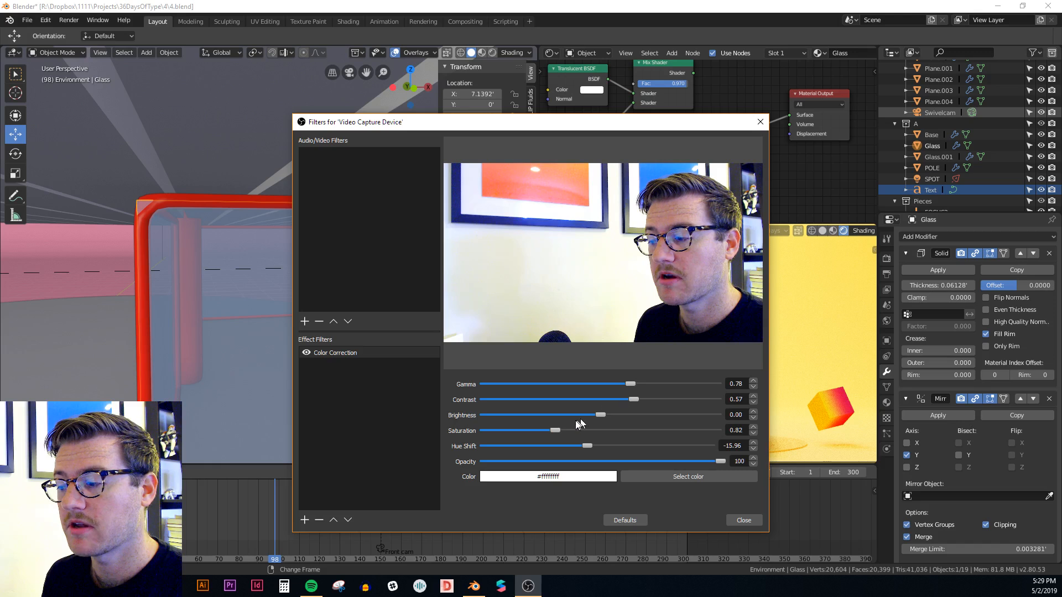
# Step: Set the webcam filter's saturation to 1.10 and hue shift to about -12.41, and close the filter settings
pyautogui.moveTo(555, 429); pyautogui.dragTo(597, 438)
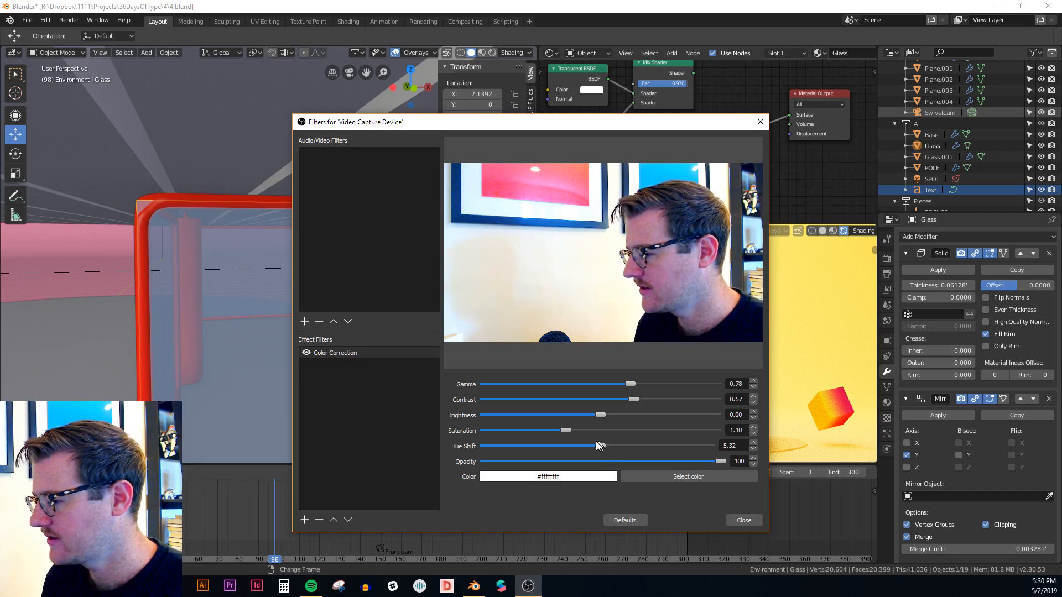
pyautogui.moveTo(601, 446); pyautogui.dragTo(590, 446)
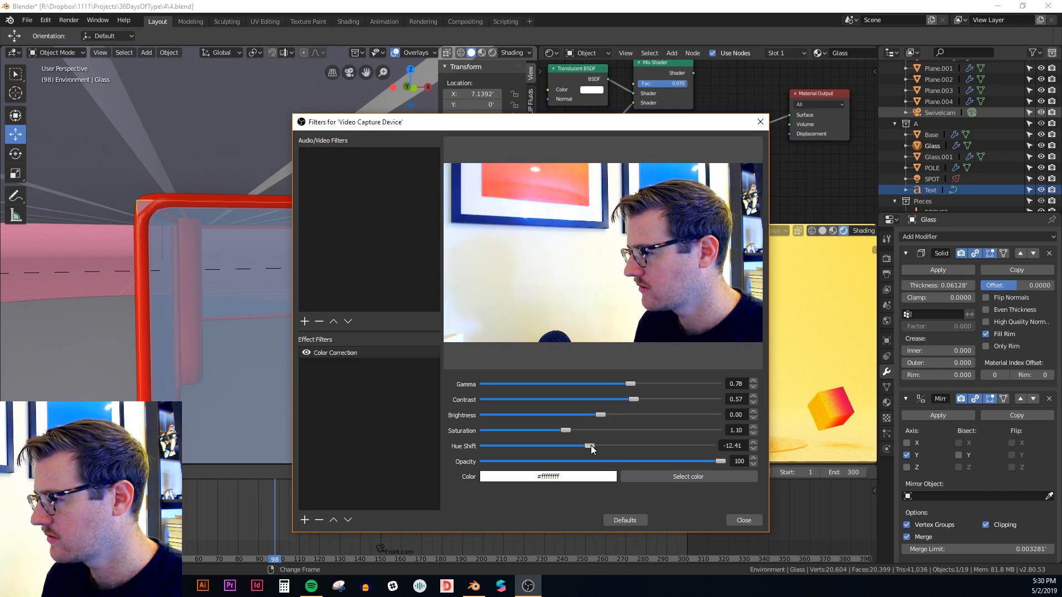
pyautogui.click(744, 521)
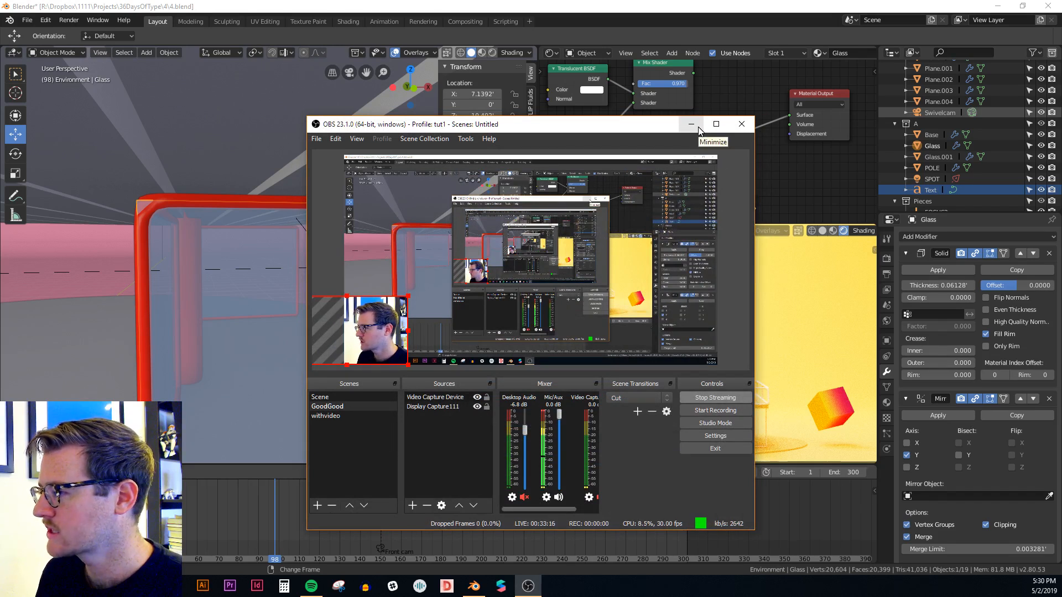
# Step: Return from OBS to Blender and raise the deck railing's bottom edge loop by about 0.1'
pyautogui.moveTo(632, 124); pyautogui.dragTo(0, 91)
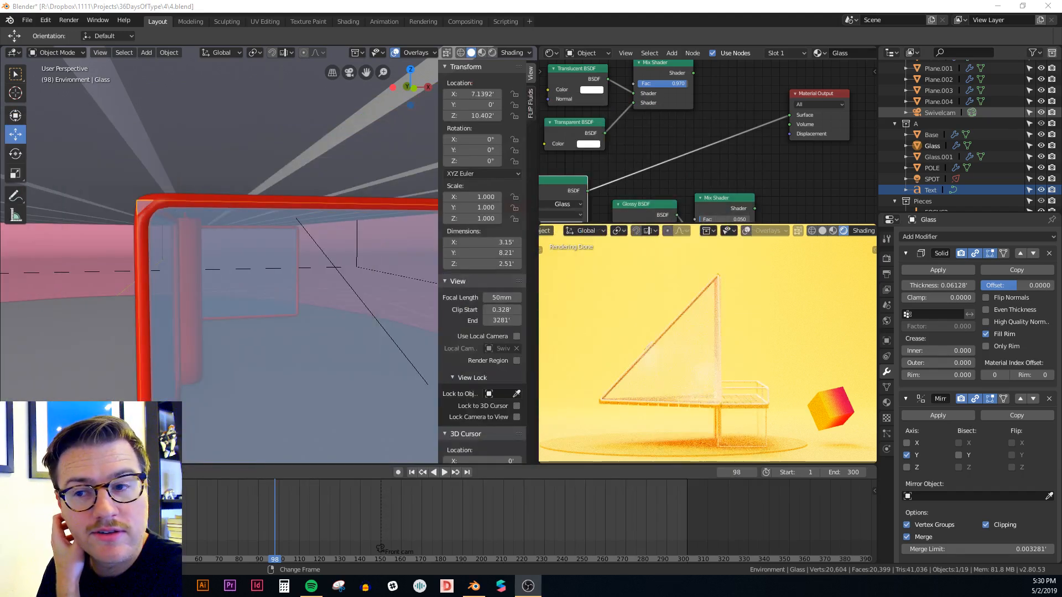
pyautogui.scroll(-6, 366, 270)
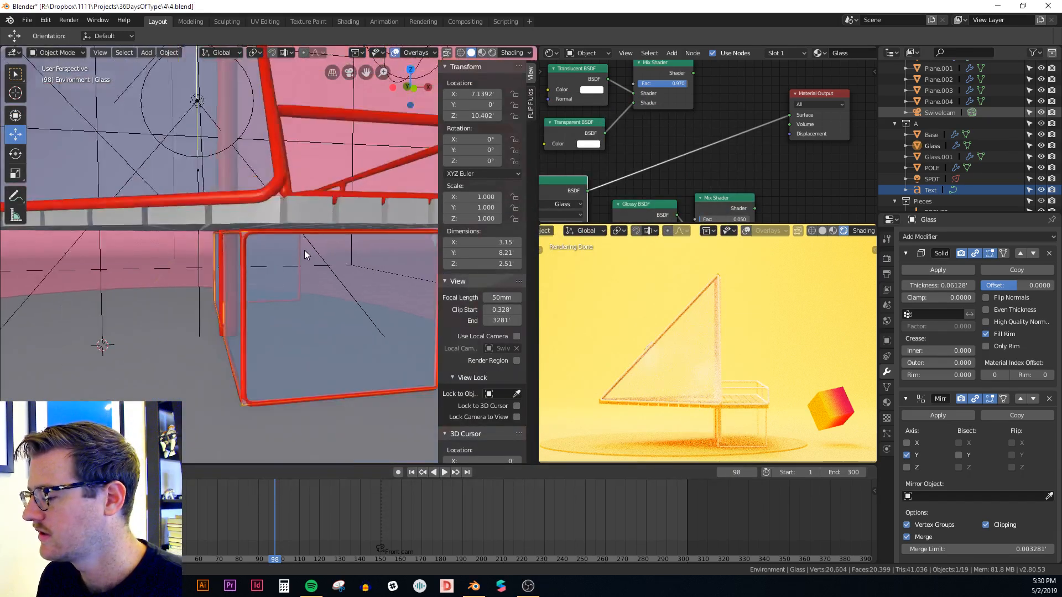
pyautogui.moveTo(287, 267)
pyautogui.mouseDown(button='middle')
pyautogui.moveTo(242, 284)
pyautogui.moveTo(318, 283)
pyautogui.moveTo(396, 234)
pyautogui.moveTo(323, 254)
pyautogui.moveTo(247, 249)
pyautogui.moveTo(295, 250)
pyautogui.moveTo(270, 257)
pyautogui.moveTo(270, 270)
pyautogui.mouseUp(button='middle')
pyautogui.scroll(4, 255, 237)
pyautogui.scroll(-3, 254, 236)
pyautogui.click(276, 272)
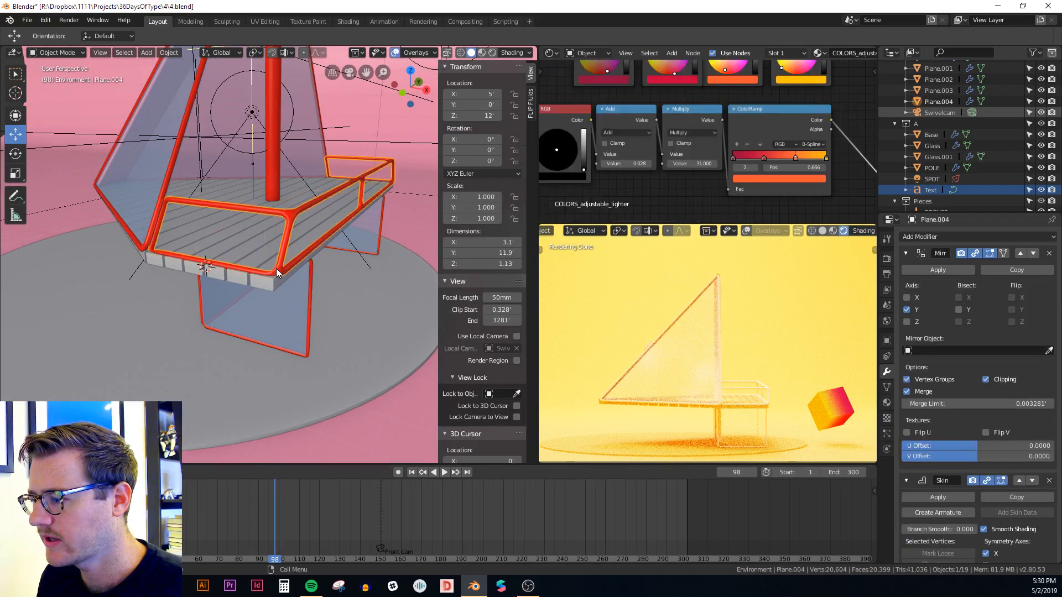
pyautogui.press('Tab')
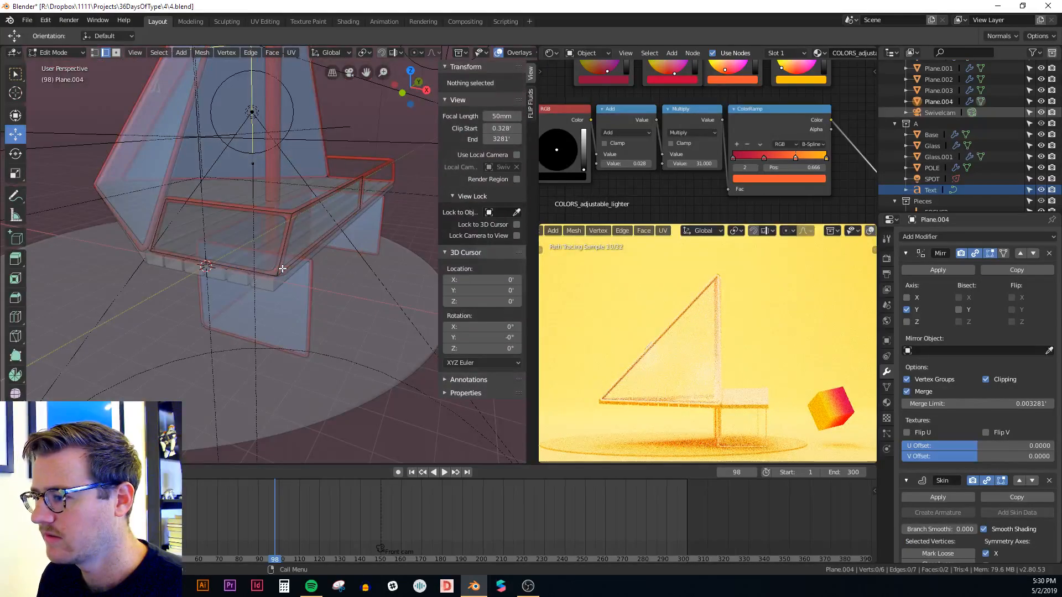
pyautogui.keyDown('alt'); pyautogui.click(283, 269); pyautogui.keyUp('alt')
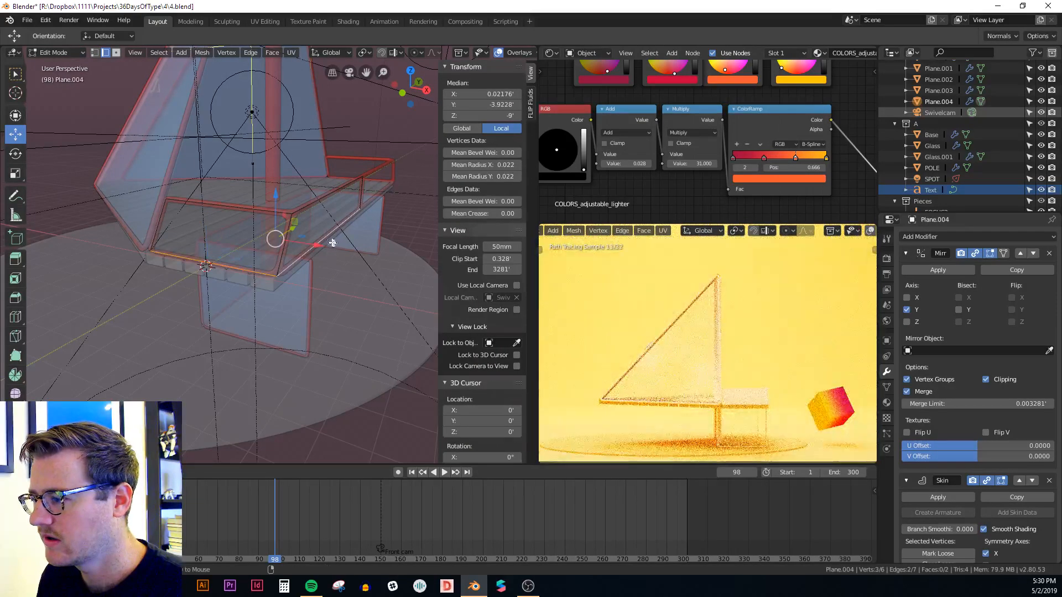
pyautogui.hotkey('alt', 'z')
pyautogui.moveTo(276, 193); pyautogui.dragTo(275, 150)
pyautogui.moveTo(377, 247); pyautogui.dragTo(277, 264, button='middle')
pyautogui.press('Tab')
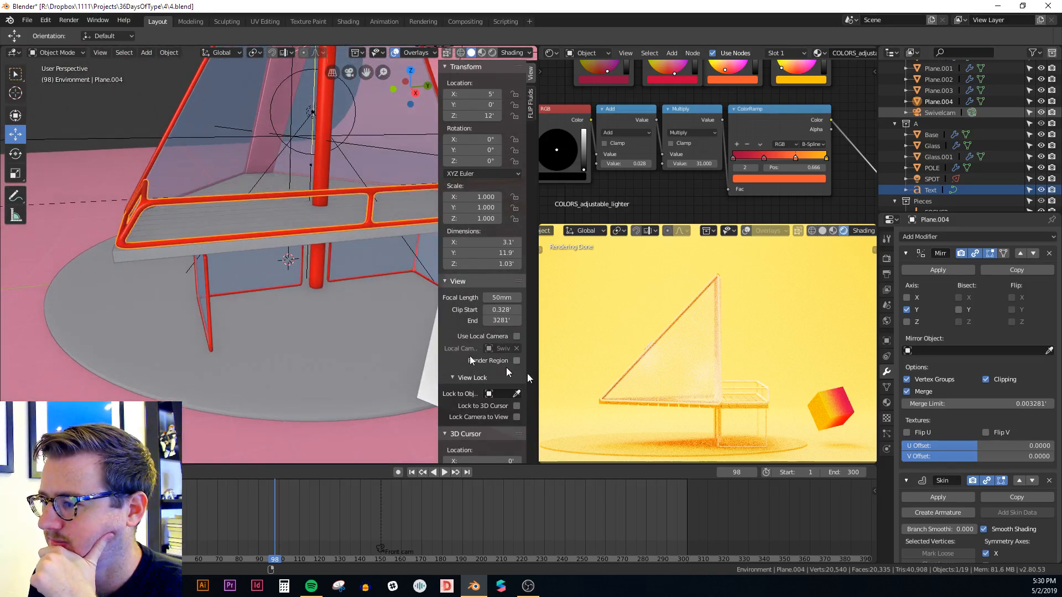
# Step: Assign the COLORS_adjustable_scratchy material to the pole
pyautogui.moveTo(688, 412); pyautogui.dragTo(712, 362, button='middle')
pyautogui.scroll(1, 207, 101)
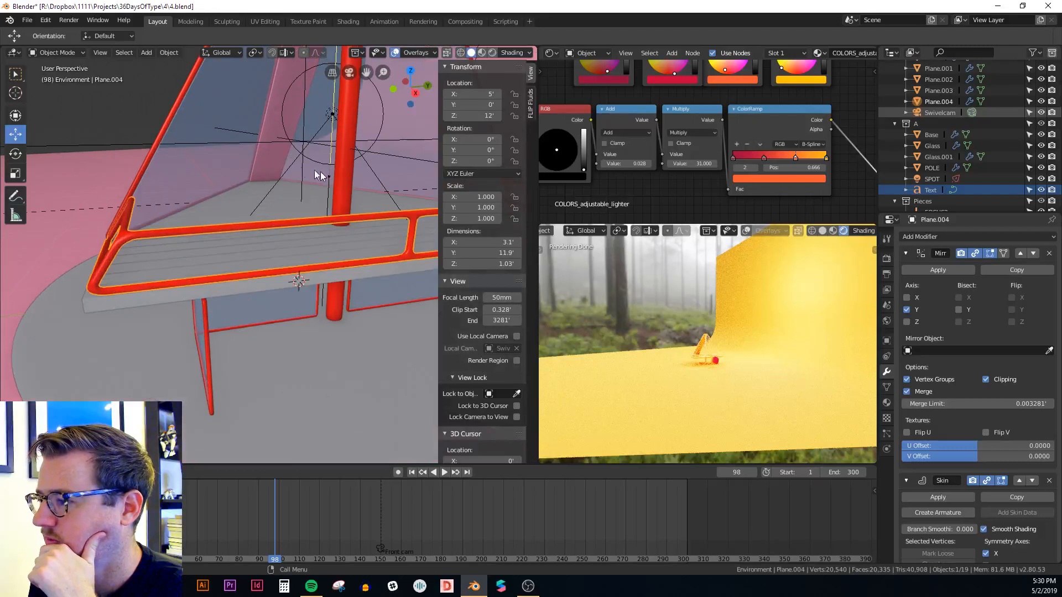
pyautogui.click(343, 177)
pyautogui.click(888, 404)
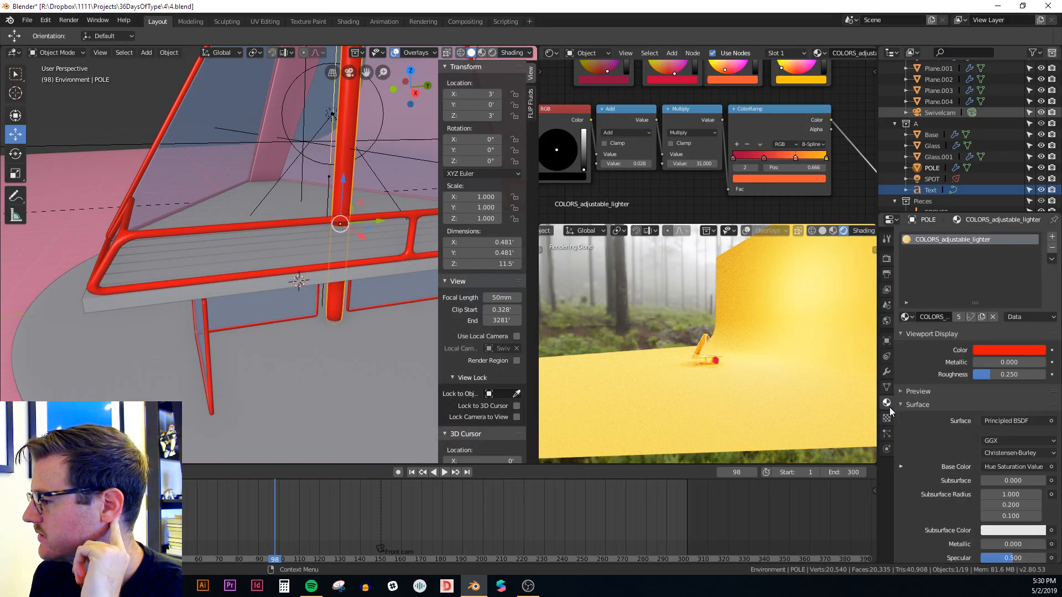
pyautogui.click(907, 317)
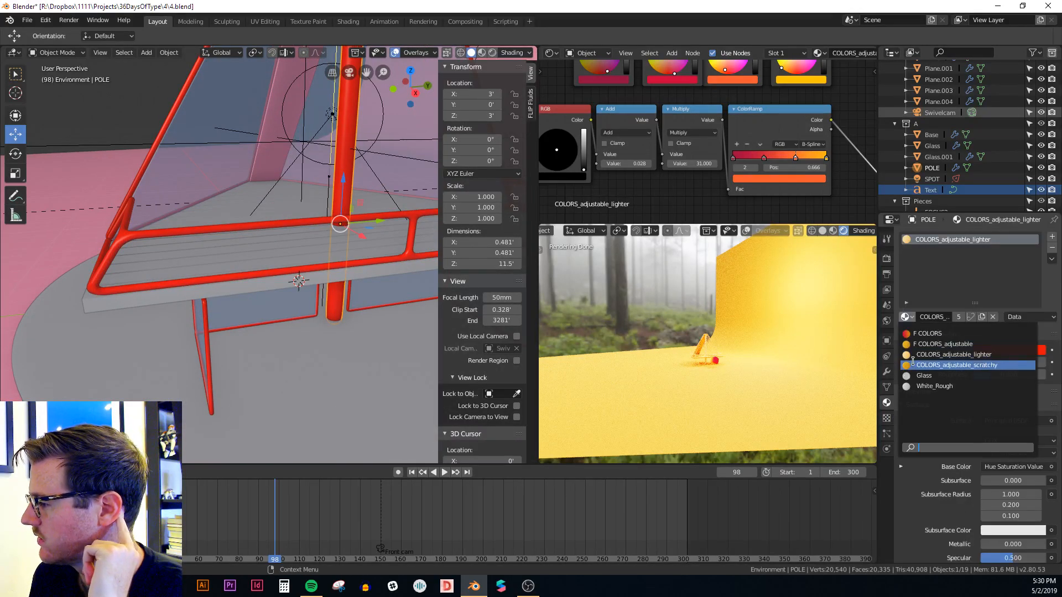
pyautogui.click(913, 365)
pyautogui.scroll(5, 706, 326)
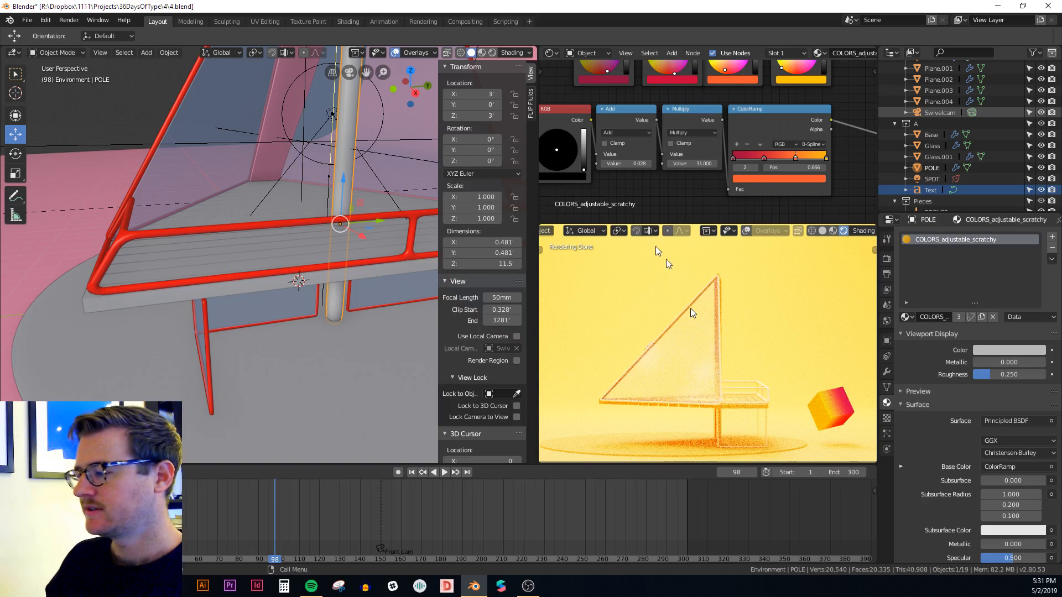
pyautogui.scroll(-1, 199, 180)
# Step: Duplicate a long side edge of the slanted panel's mesh, scale the copy down and move it about 0.38' inward along X
pyautogui.moveTo(199, 180); pyautogui.dragTo(312, 275, button='middle')
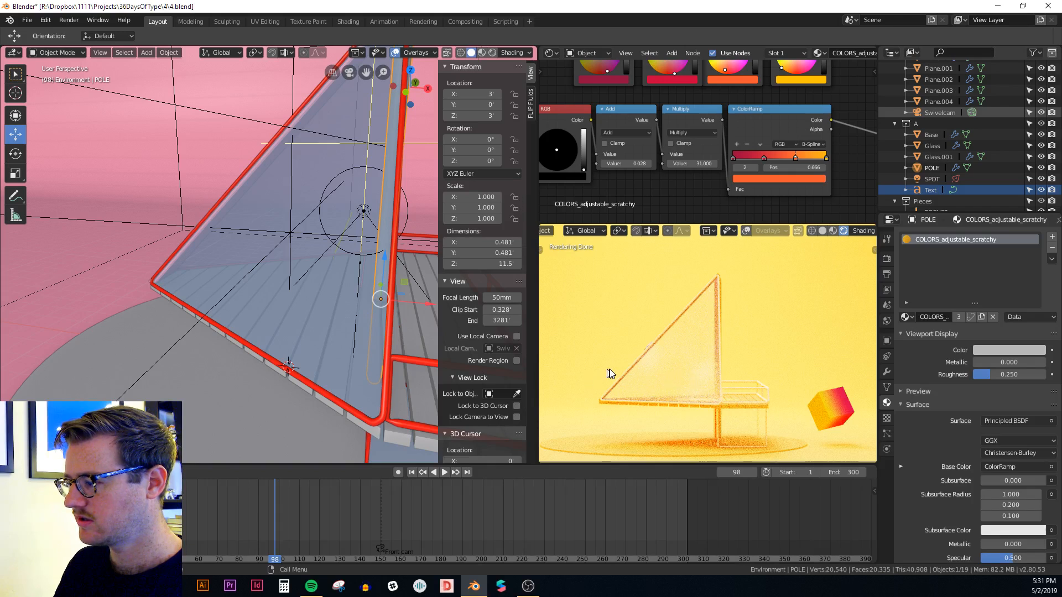
pyautogui.moveTo(433, 234); pyautogui.dragTo(278, 249, button='middle')
pyautogui.click(235, 134)
pyautogui.press('Tab')
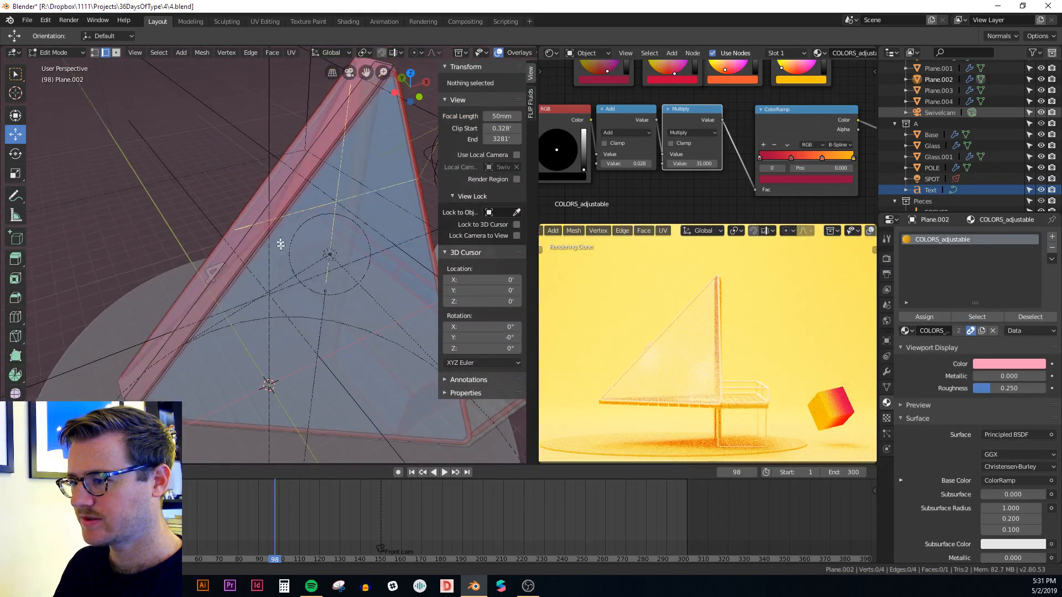
pyautogui.click(278, 249)
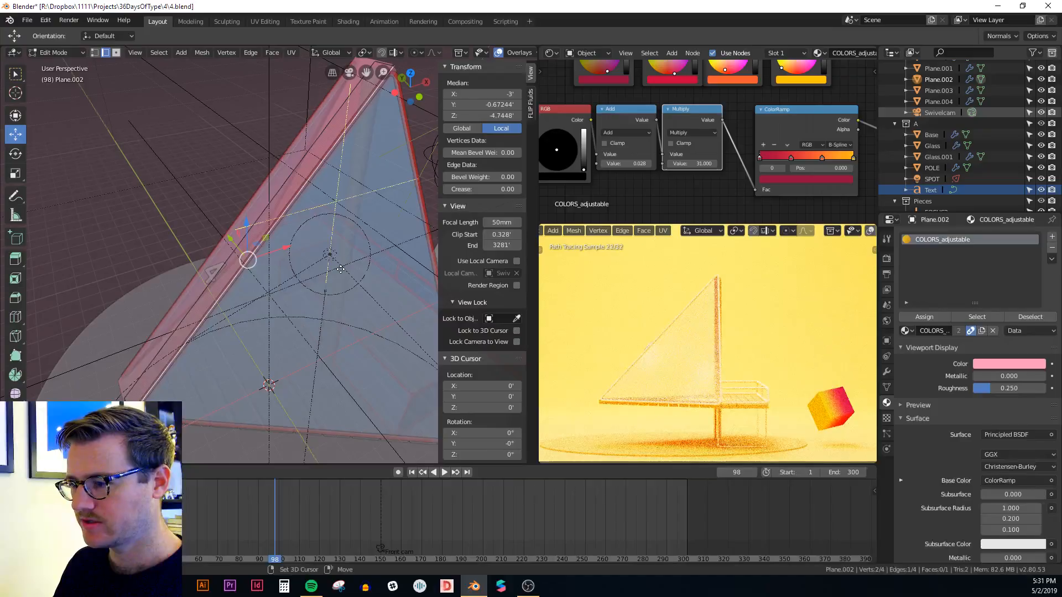
pyautogui.hotkey('shift', 'd')
pyautogui.press('s')
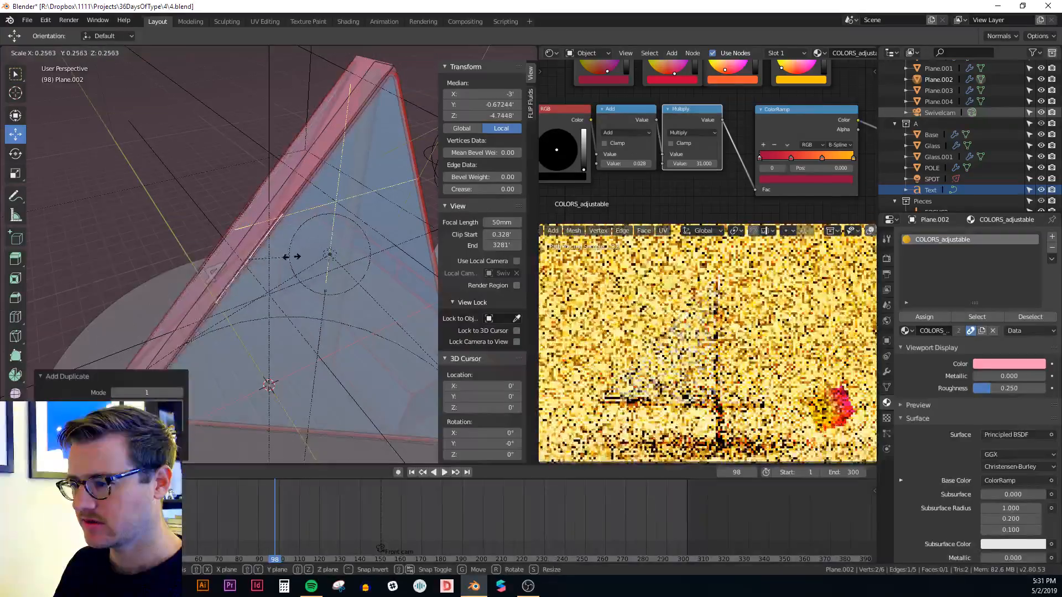
pyautogui.click(321, 244)
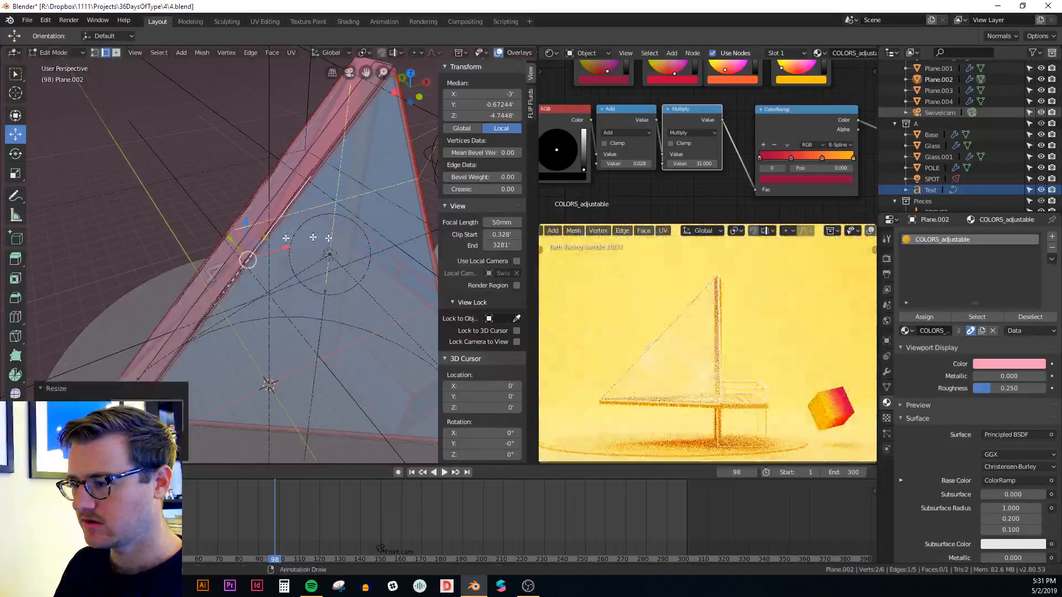
pyautogui.moveTo(285, 247); pyautogui.dragTo(305, 248)
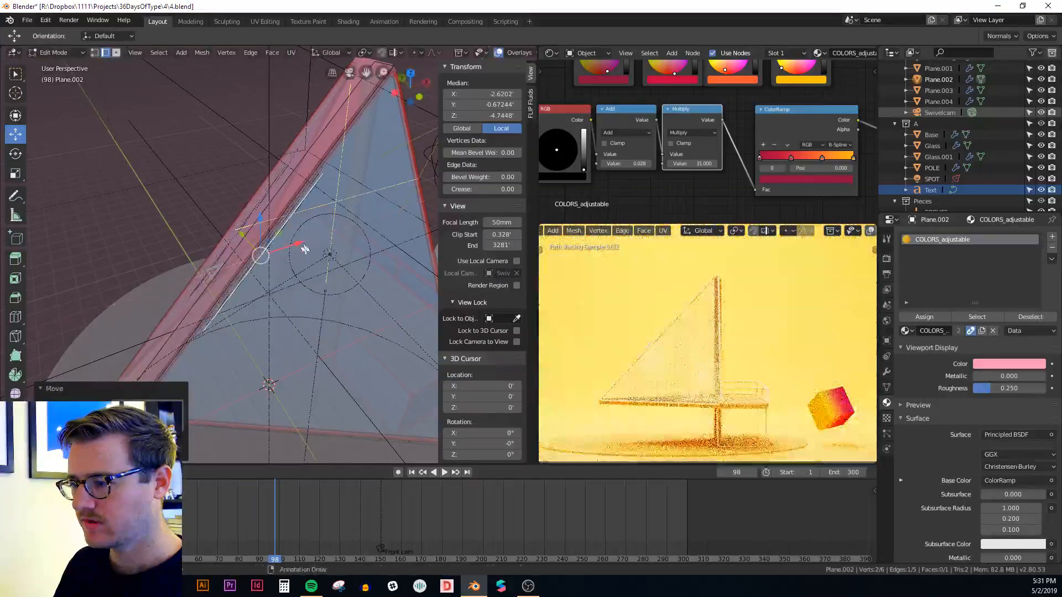
# Step: Extrude the copied edge along Y toward the mirror centerline to form a strip, and select the strip's outer edge
pyautogui.moveTo(305, 249); pyautogui.dragTo(329, 260, button='middle')
pyautogui.press('r')
pyautogui.rightClick(326, 249)
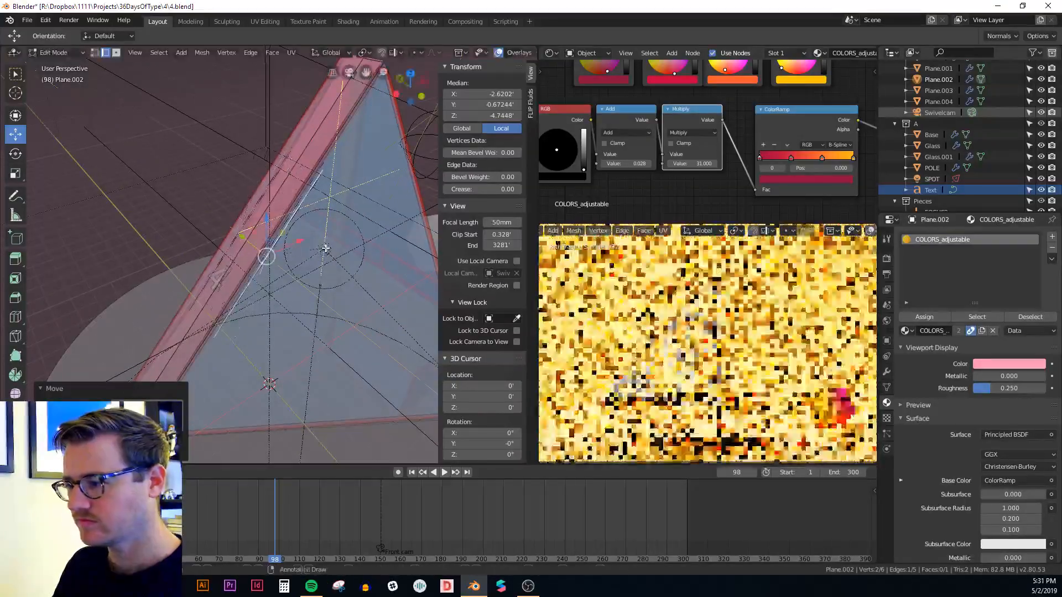
pyautogui.press('e')
pyautogui.press('y')
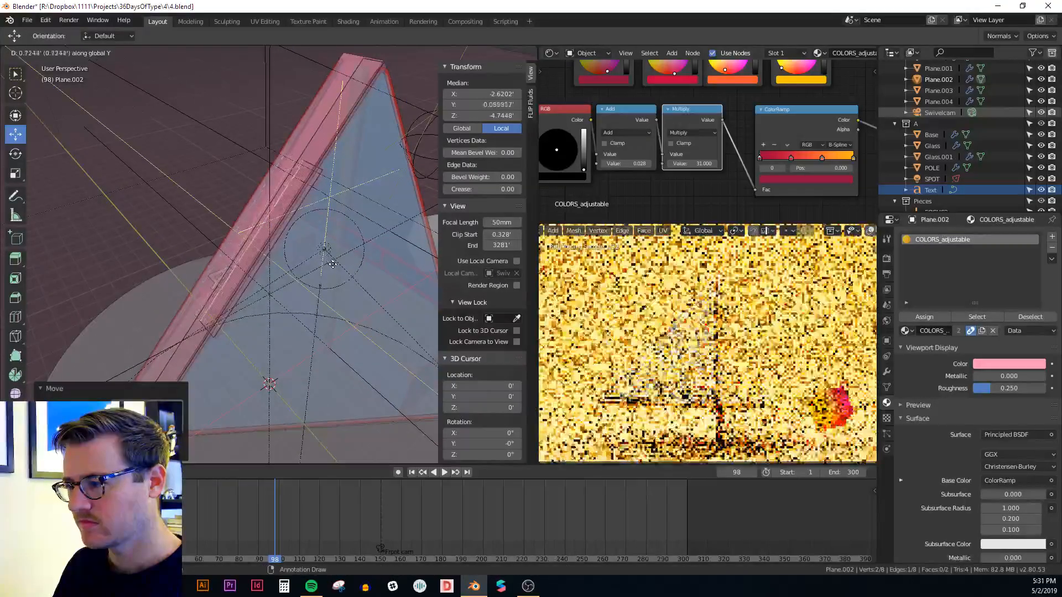
pyautogui.click(339, 269)
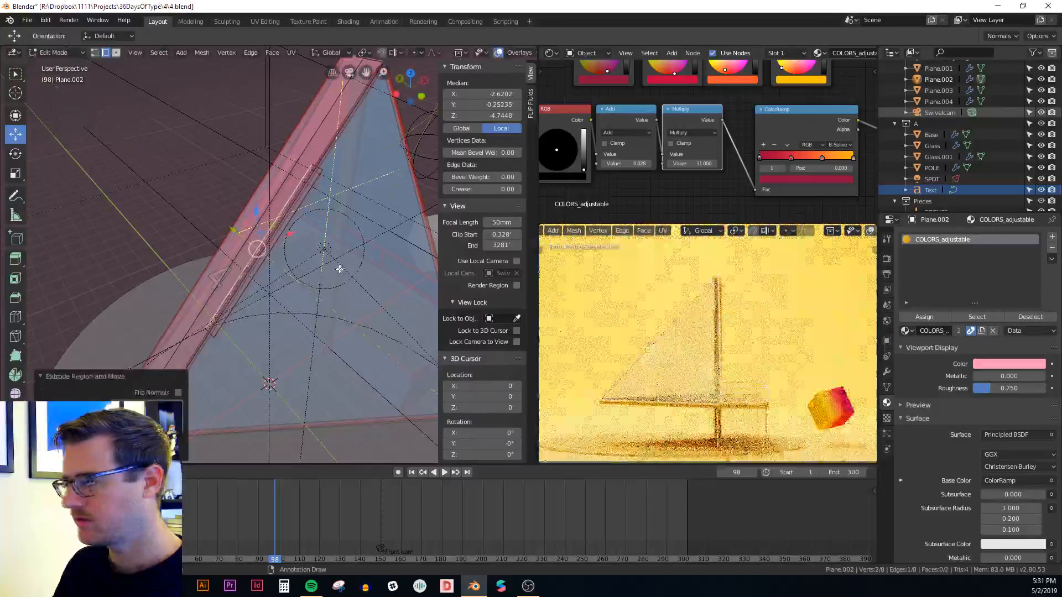
pyautogui.click(887, 372)
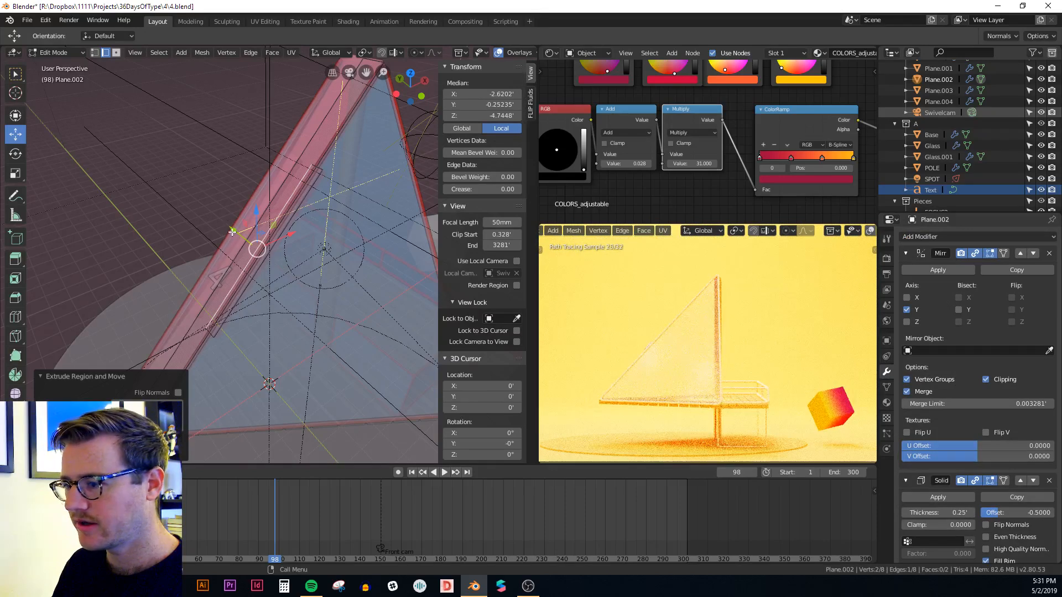
pyautogui.moveTo(233, 232); pyautogui.dragTo(211, 209)
pyautogui.moveTo(243, 224); pyautogui.dragTo(298, 242, button='middle')
pyautogui.click(265, 219)
# Step: Try moving the strip's outer edge outward along Y and forward along X, and undo both moves
pyautogui.moveTo(301, 236); pyautogui.dragTo(178, 336)
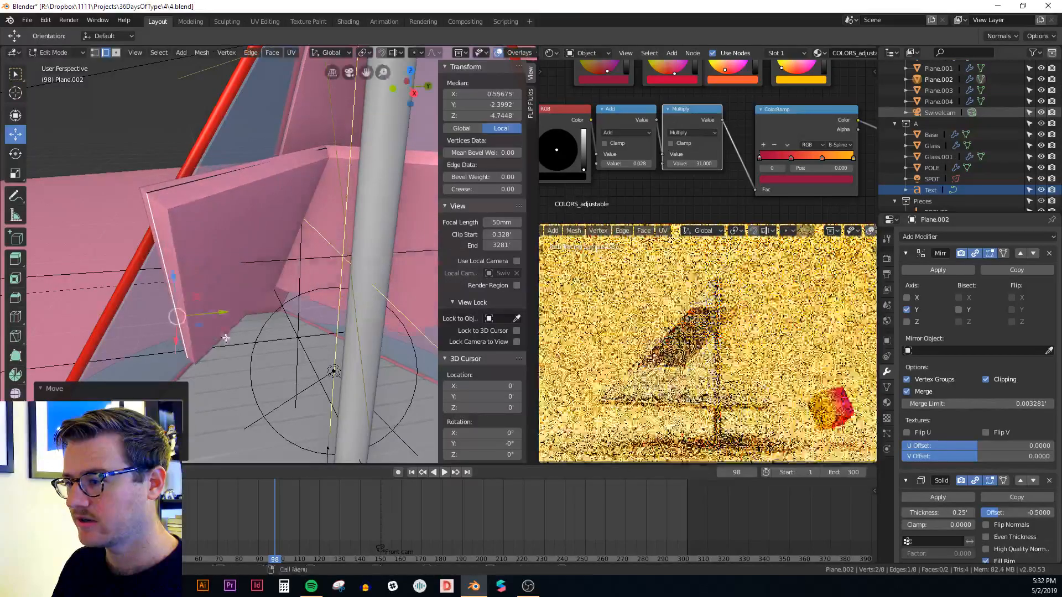
pyautogui.moveTo(262, 217); pyautogui.dragTo(271, 235, button='middle')
pyautogui.hotkey('ctrl', 'z')
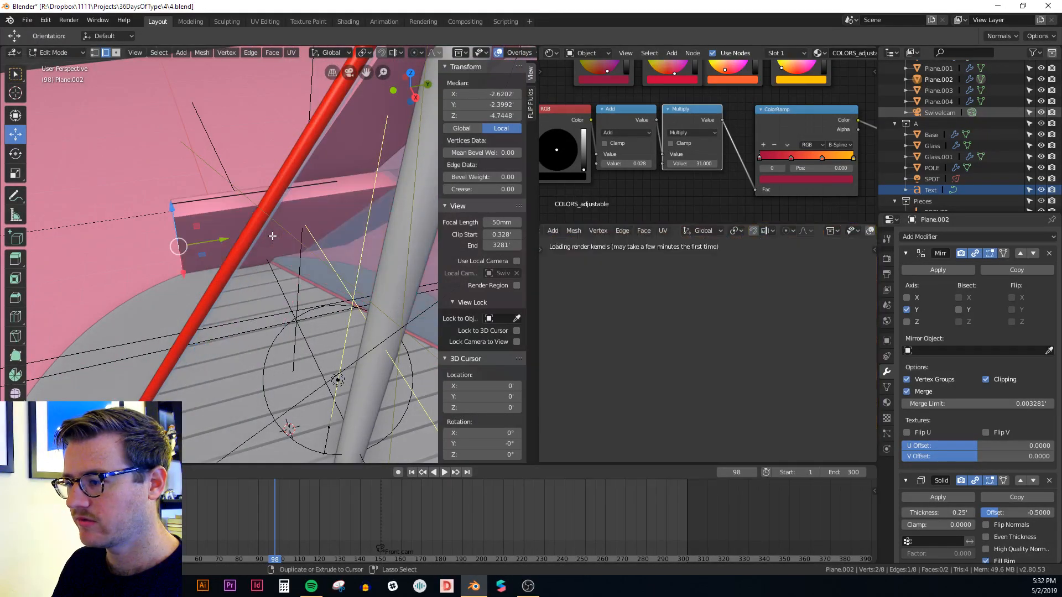
pyautogui.hotkey('ctrl', 'z')
# Step: Extrude the strip's outer edge outward and downward into a side wall, about 0.88' in X, -1.04' in Y and -0.88' in Z
pyautogui.moveTo(272, 237); pyautogui.dragTo(291, 239, button='middle')
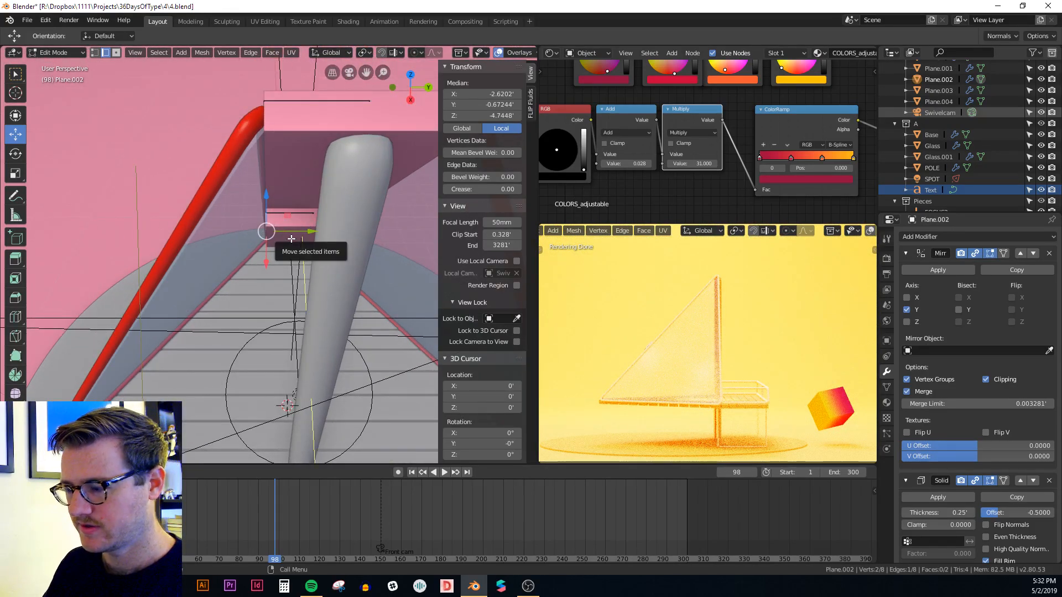
pyautogui.press('e')
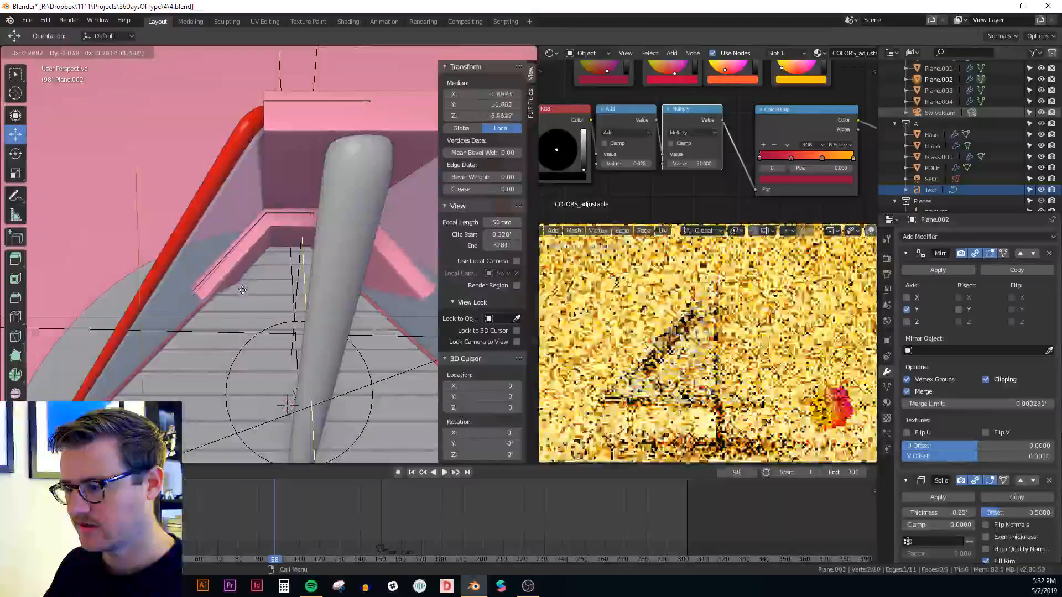
pyautogui.click(242, 295)
pyautogui.moveTo(242, 299); pyautogui.dragTo(356, 230, button='middle')
pyautogui.keyDown('shift'); pyautogui.moveTo(344, 268); pyautogui.dragTo(345, 295, button='middle'); pyautogui.keyUp('shift')
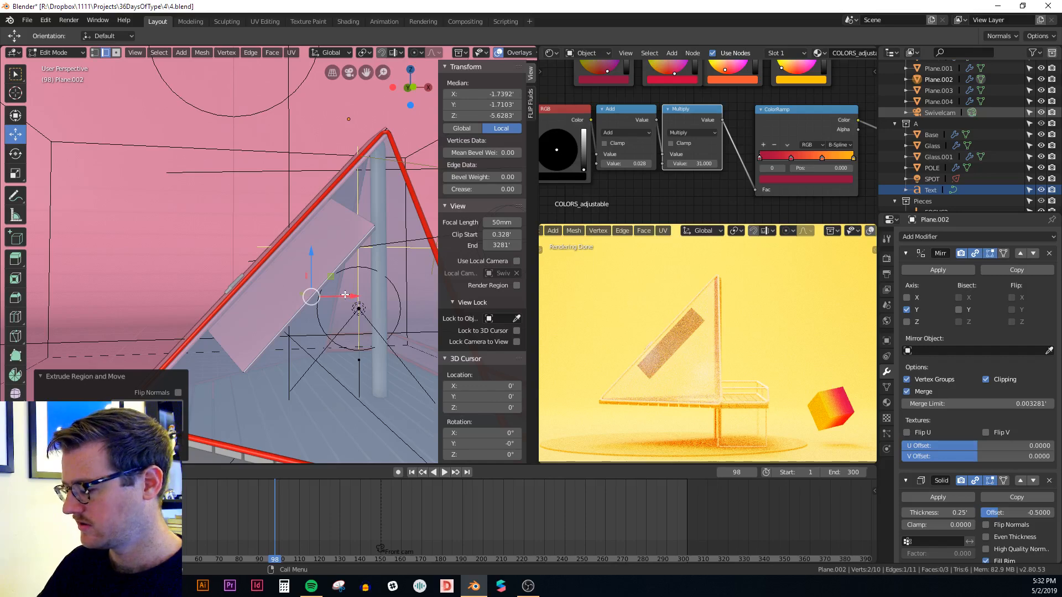
# Step: In front view, move the side wall's lowest corner toward the pole, about level with the wall's rear bottom corner
pyautogui.press('KP_1')
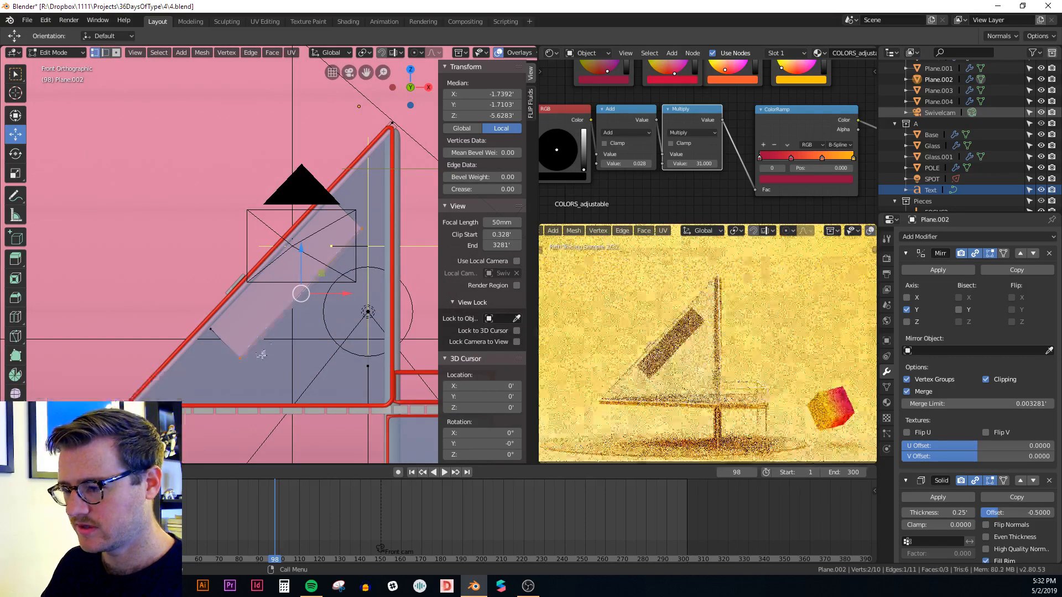
pyautogui.click(241, 358)
pyautogui.press('g')
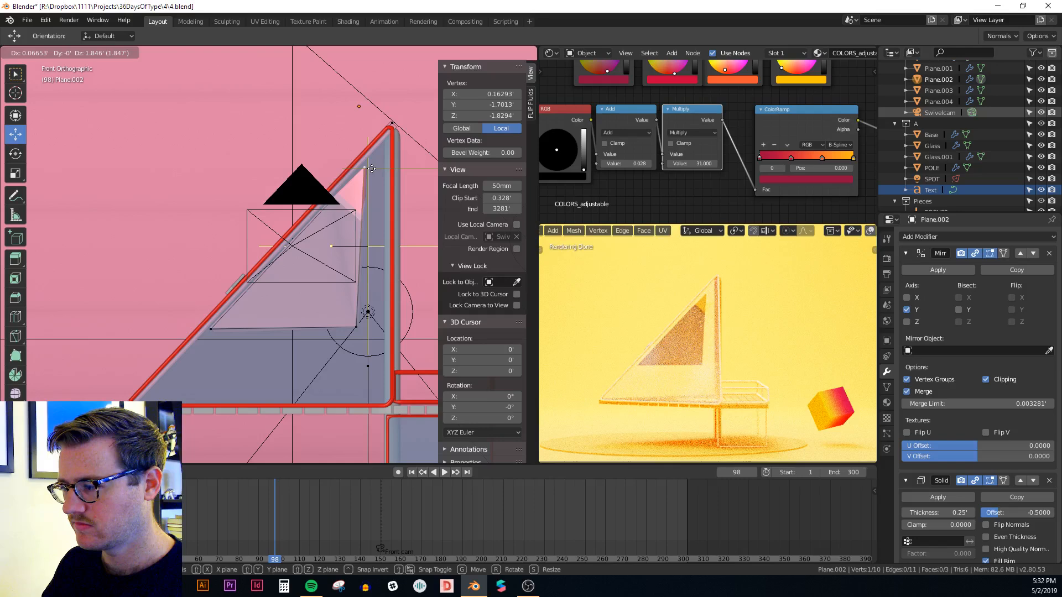
pyautogui.click(372, 169)
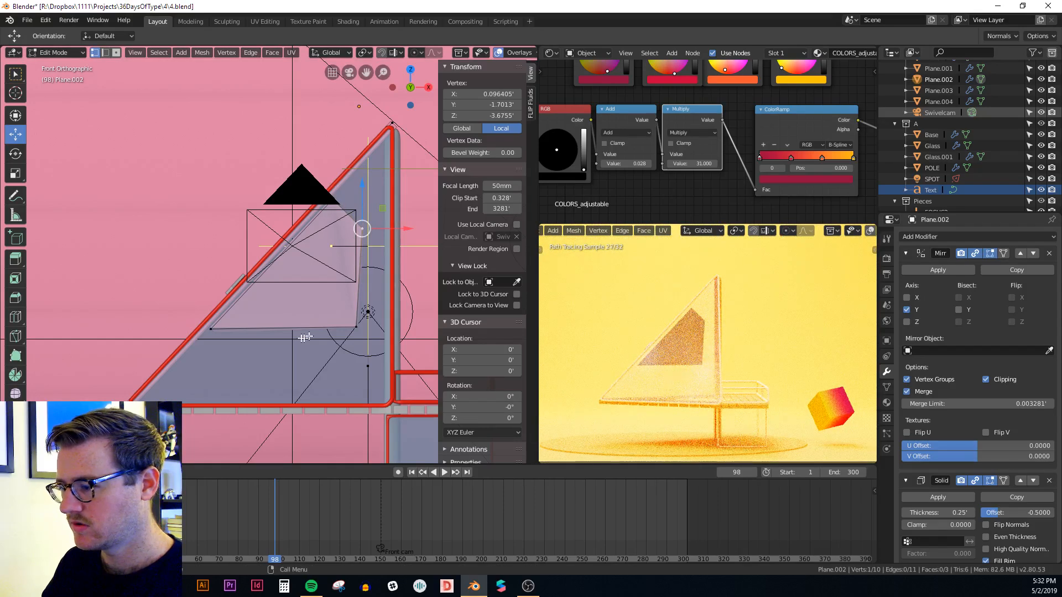
# Step: Lower the side wall's bottom edge loop about 1.15' along Z
pyautogui.keyDown('alt'); pyautogui.click(304, 337); pyautogui.keyUp('alt')
pyautogui.press('g')
pyautogui.press('z')
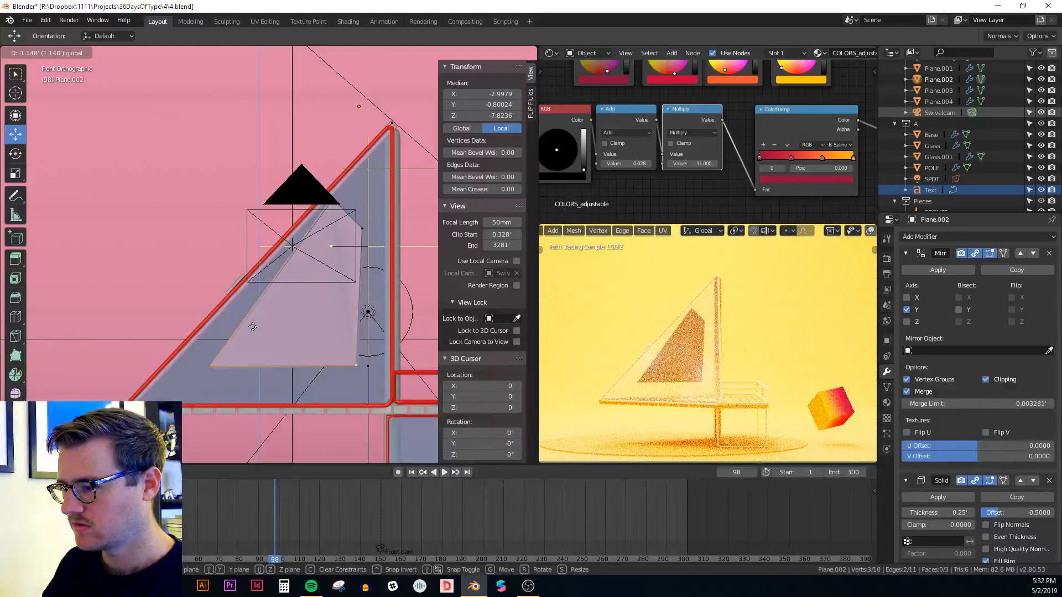
pyautogui.click(253, 327)
pyautogui.click(210, 366)
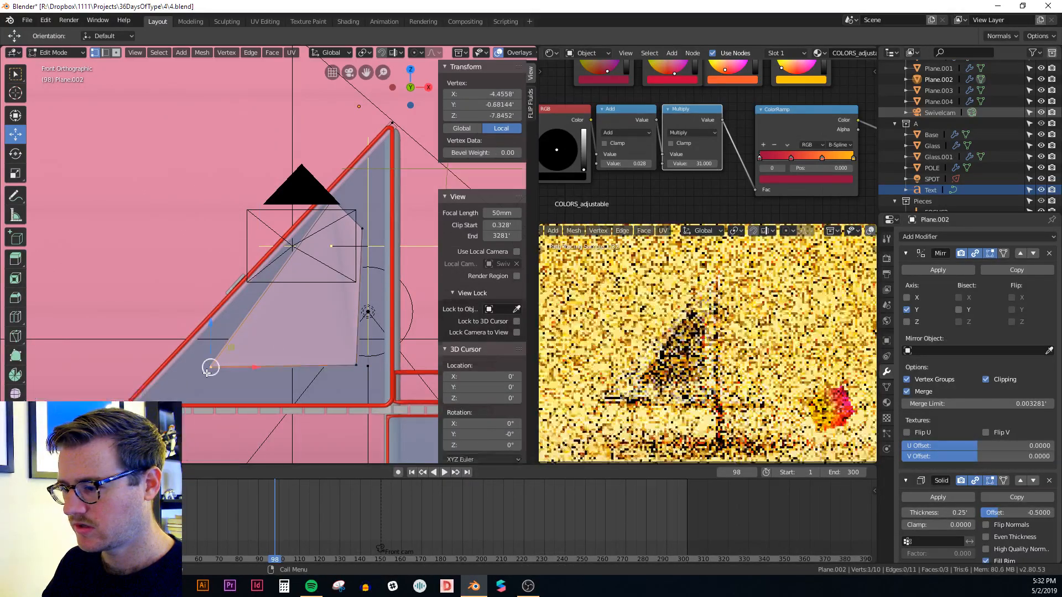
pyautogui.press('g')
pyautogui.press('x')
pyautogui.moveTo(251, 366); pyautogui.dragTo(257, 367)
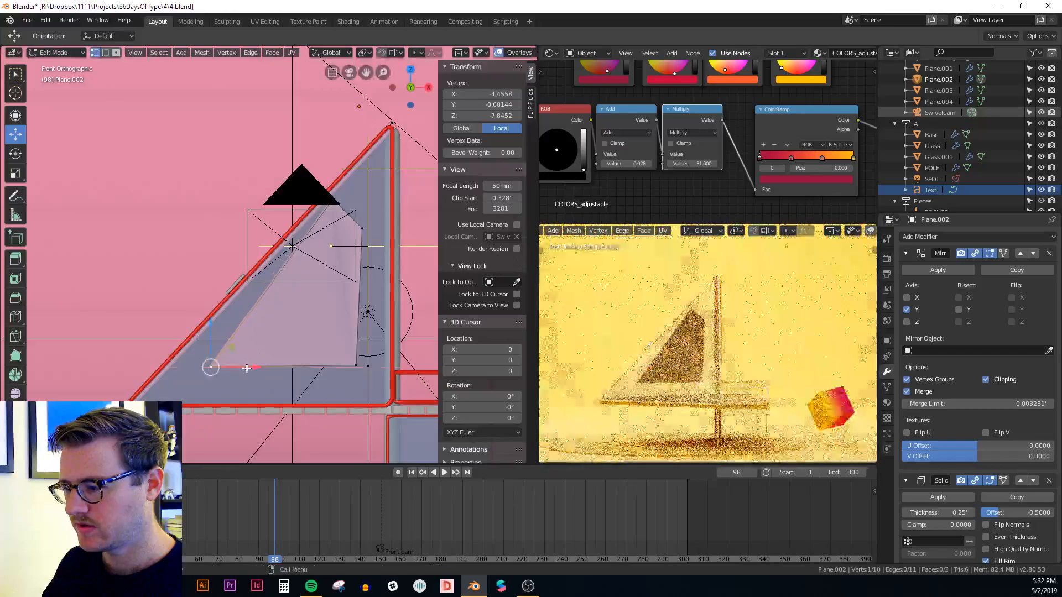
# Step: Move both vertices at the wall piece's pointed bottom corner about 0.35' along X toward the slanted frame
pyautogui.hotkey('alt', 'z')
pyautogui.hotkey('alt', 'a')
pyautogui.press('c')
pyautogui.press('g')
pyautogui.press('x')
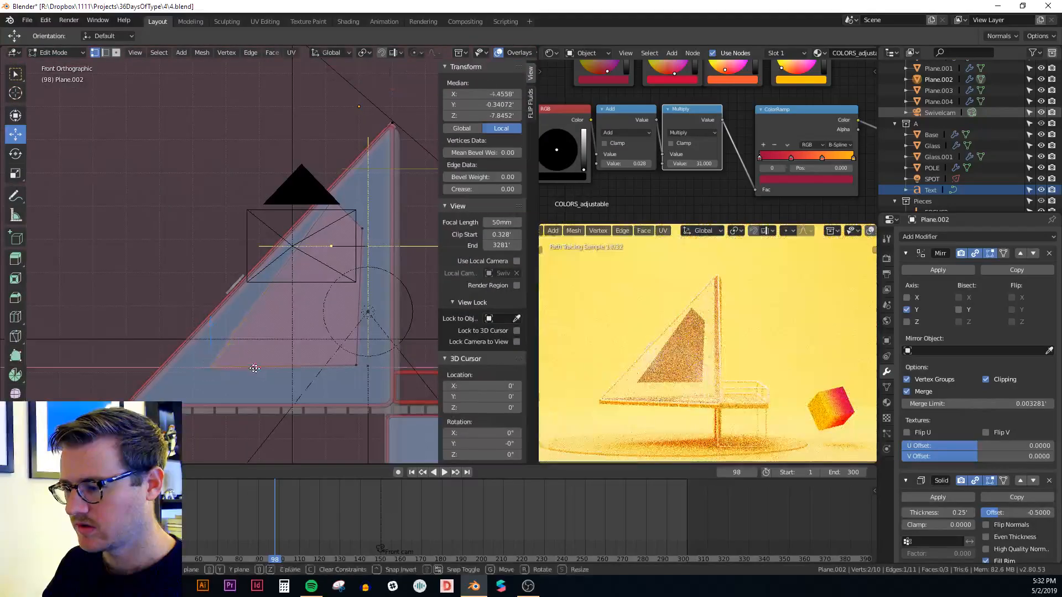
pyautogui.click(256, 349)
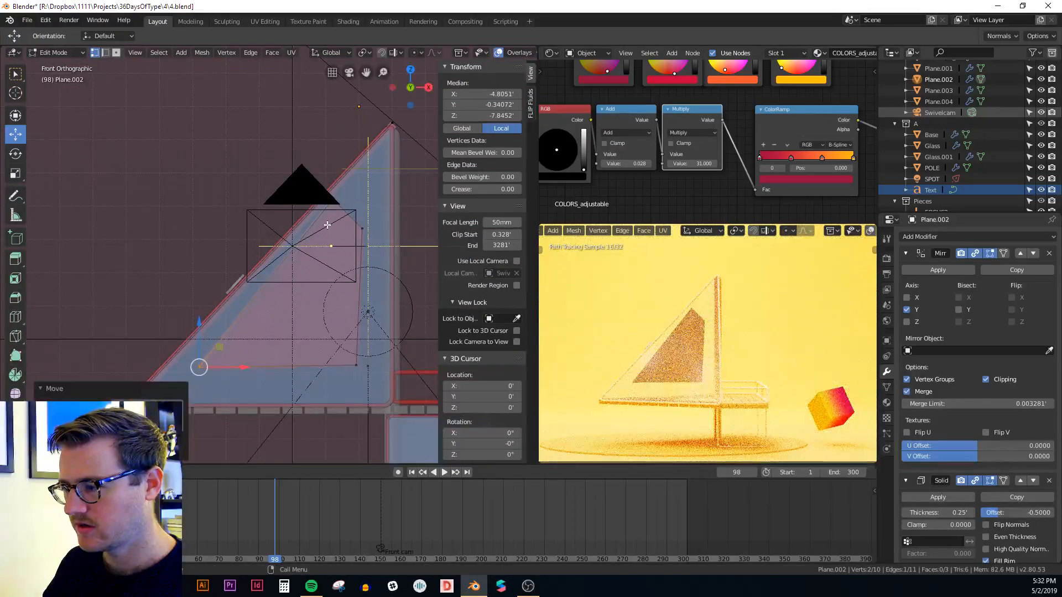
# Step: Move the wall piece's top pair of vertices about 0.42' toward the pole and 0.1' down
pyautogui.hotkey('alt', 'a')
pyautogui.press('b')
pyautogui.moveTo(321, 185); pyautogui.dragTo(344, 235)
pyautogui.rightClick(345, 246)
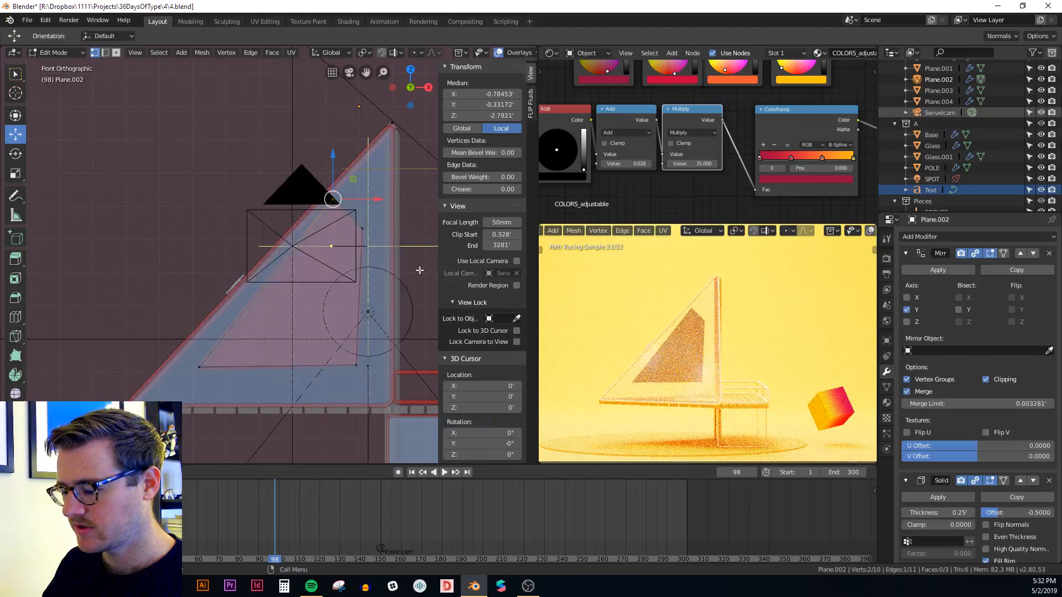
pyautogui.press('g')
pyautogui.click(434, 274)
pyautogui.hotkey('alt', 'z')
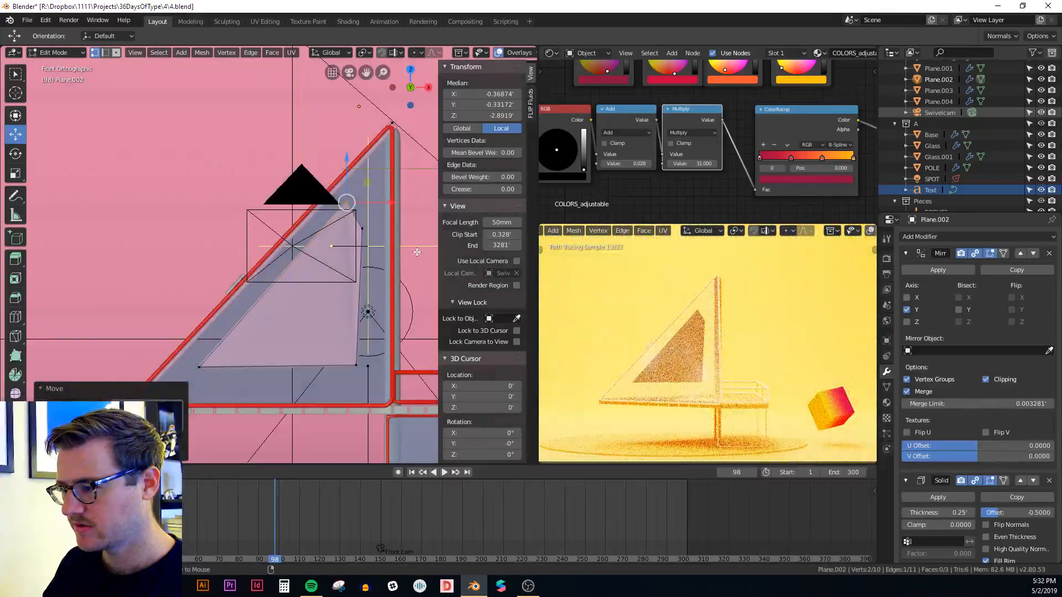
# Step: Move the side wall's bottom corner nearest the pole outward along Y, widening the mirrored wall at its open end
pyautogui.moveTo(417, 252); pyautogui.dragTo(258, 414, button='middle')
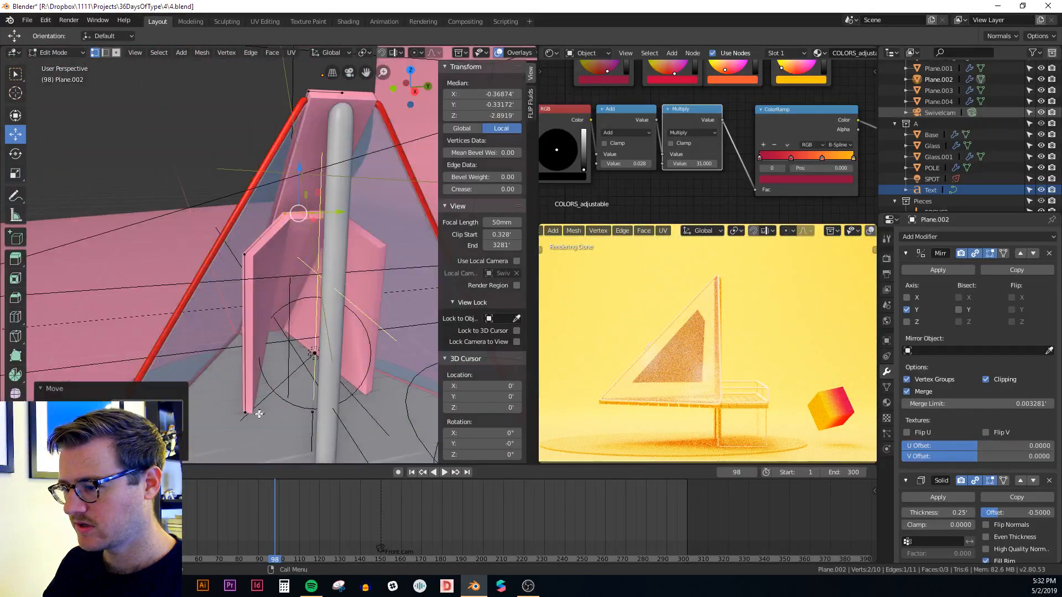
pyautogui.click(249, 413)
pyautogui.keyDown('shift'); pyautogui.moveTo(278, 361); pyautogui.dragTo(287, 340, button='middle'); pyautogui.keyUp('shift')
pyautogui.moveTo(300, 383); pyautogui.dragTo(199, 393)
pyautogui.moveTo(224, 289); pyautogui.dragTo(285, 269, button='middle')
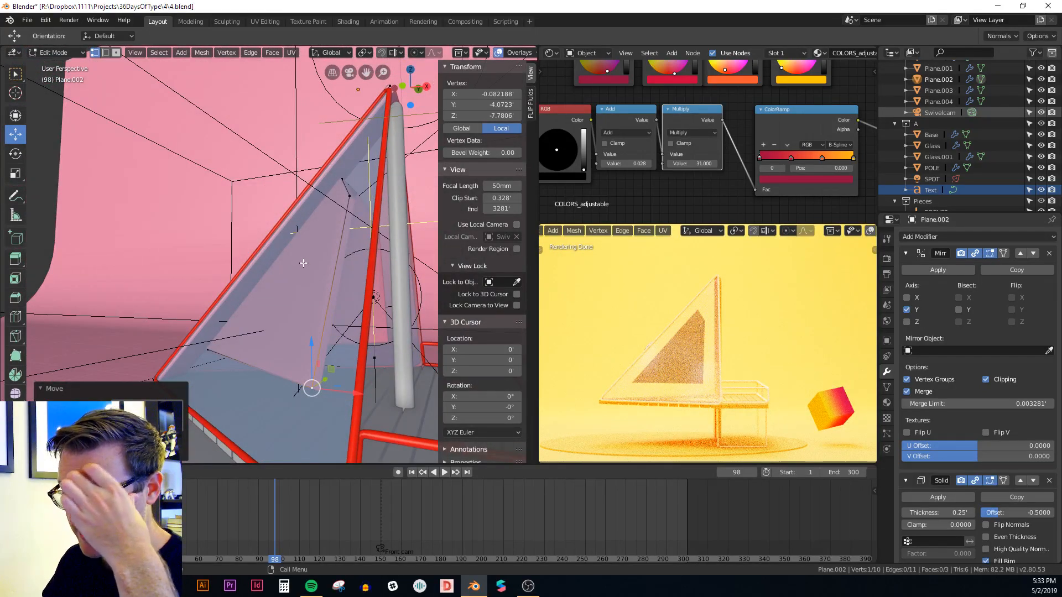
# Step: Slide the side wall's upper corner vertex nearest the pole up along its edge toward the wall's top
pyautogui.moveTo(308, 261); pyautogui.dragTo(325, 248, button='middle')
pyautogui.click(374, 216)
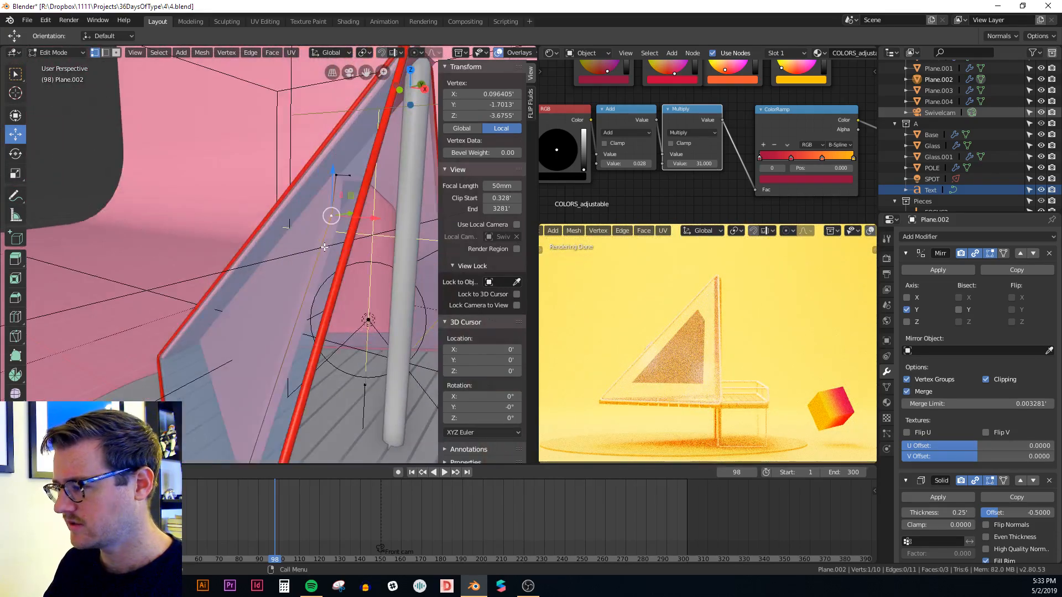
pyautogui.press('g')
pyautogui.press('g')
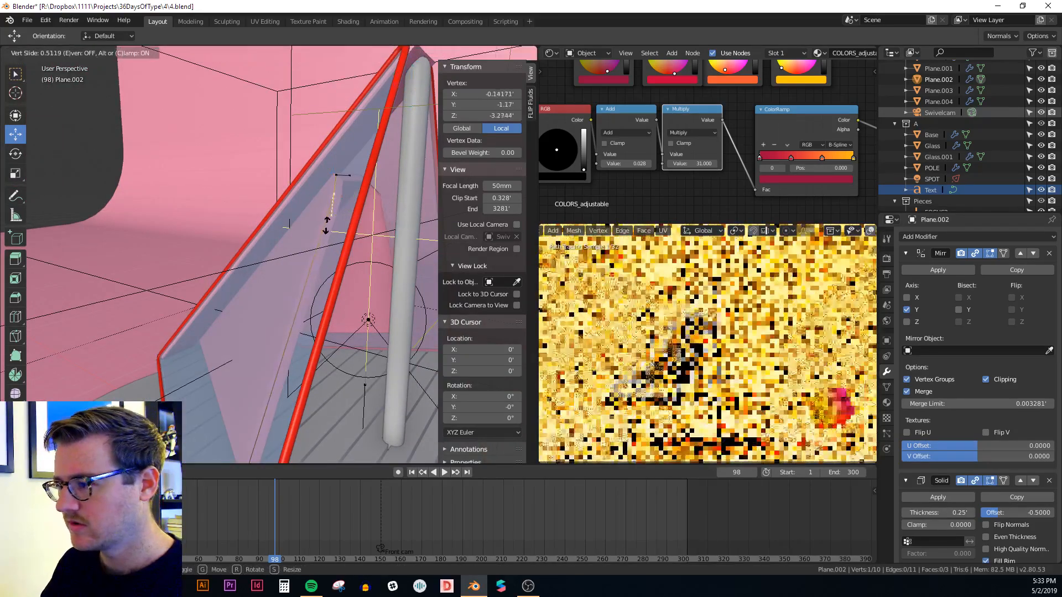
pyautogui.click(327, 212)
pyautogui.moveTo(312, 223); pyautogui.dragTo(387, 293, button='middle')
pyautogui.press('Tab')
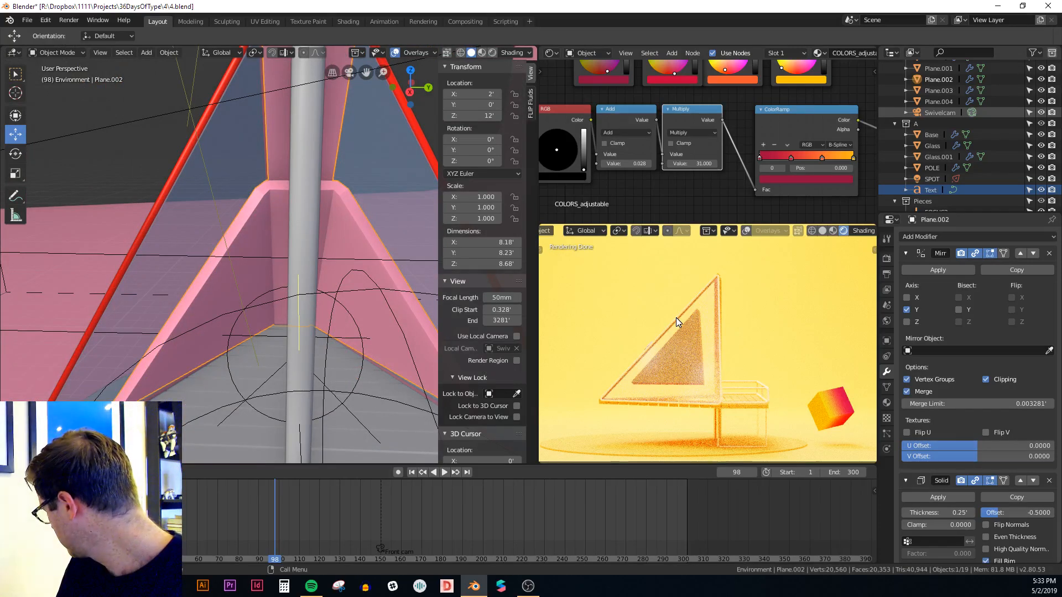
pyautogui.moveTo(689, 333); pyautogui.dragTo(723, 353, button='middle')
pyautogui.scroll(5, 675, 342)
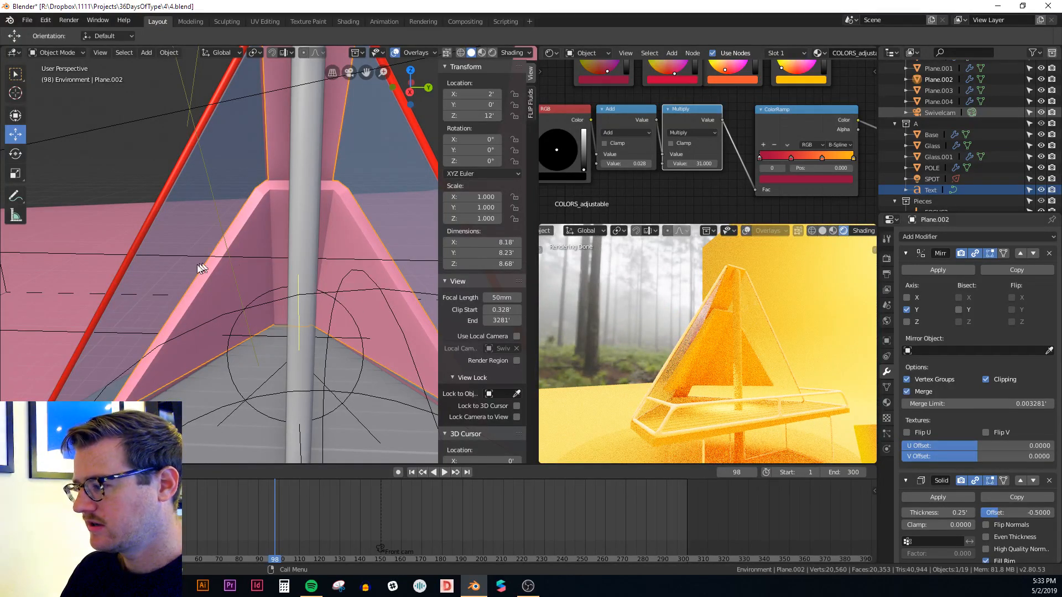
# Step: In front view, move the side wall's bottom corner about 0.21' along X away from the pole, in line with its upper corner
pyautogui.moveTo(203, 269); pyautogui.dragTo(317, 261, button='middle')
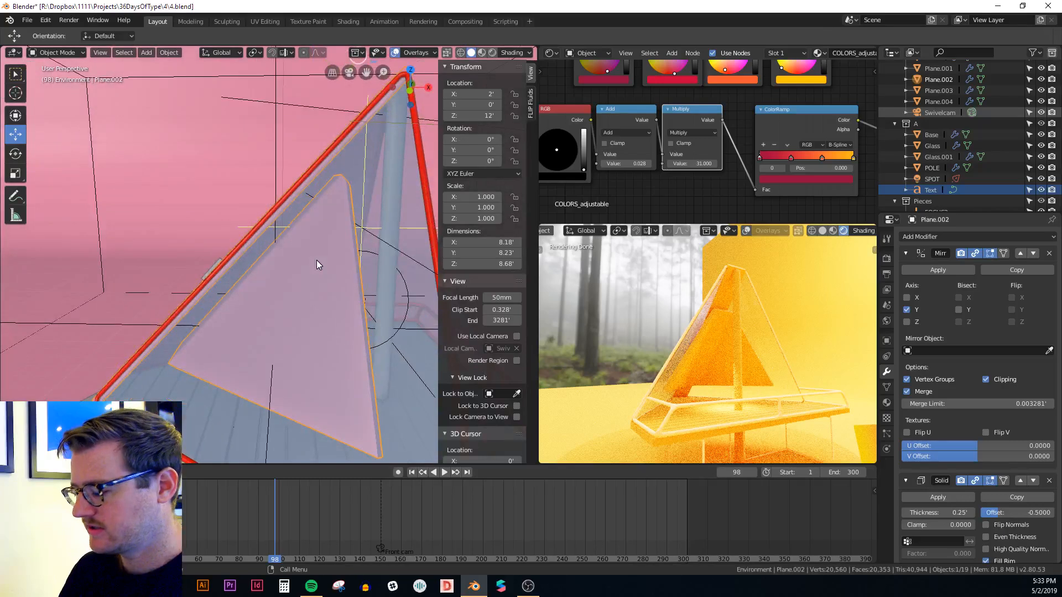
pyautogui.press('KP_1')
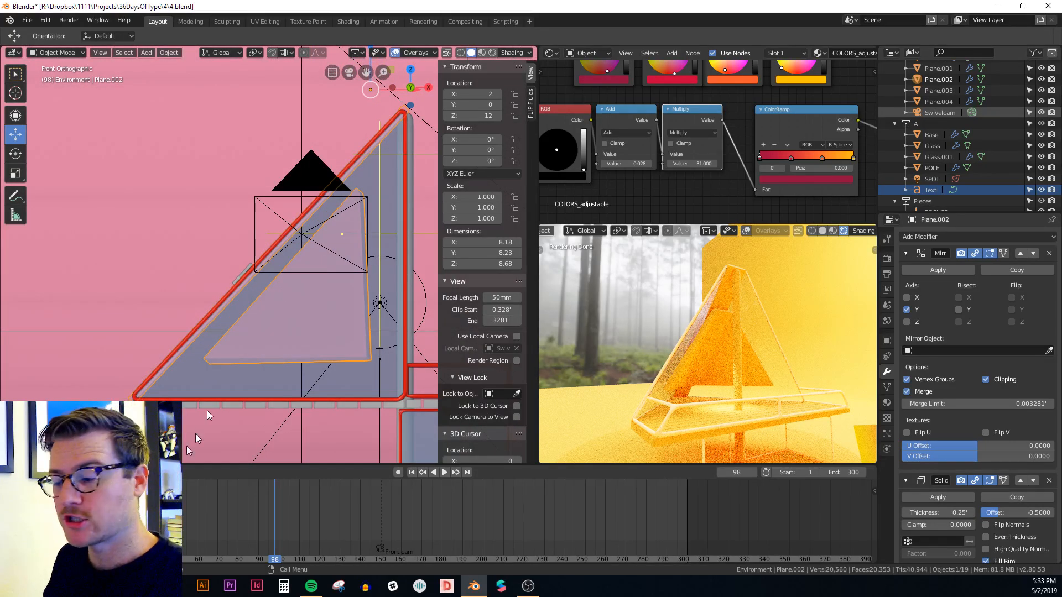
pyautogui.moveTo(381, 307)
pyautogui.mouseDown(button='middle')
pyautogui.moveTo(391, 300)
pyautogui.moveTo(363, 296)
pyautogui.moveTo(377, 297)
pyautogui.mouseUp(button='middle')
pyautogui.press('KP_1')
pyautogui.press('Tab')
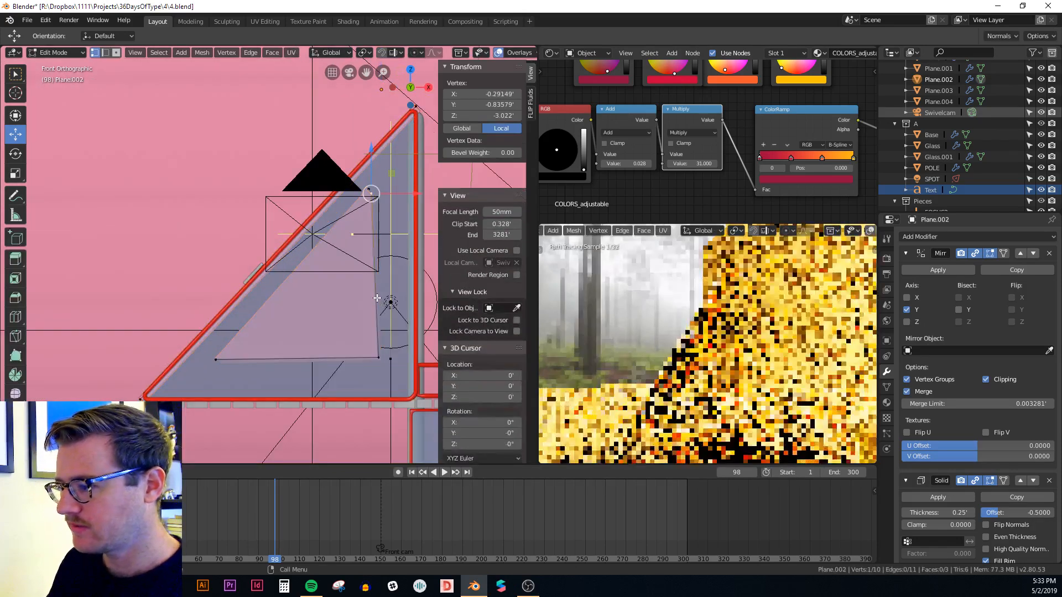
pyautogui.click(379, 356)
pyautogui.press('g')
pyautogui.press('x')
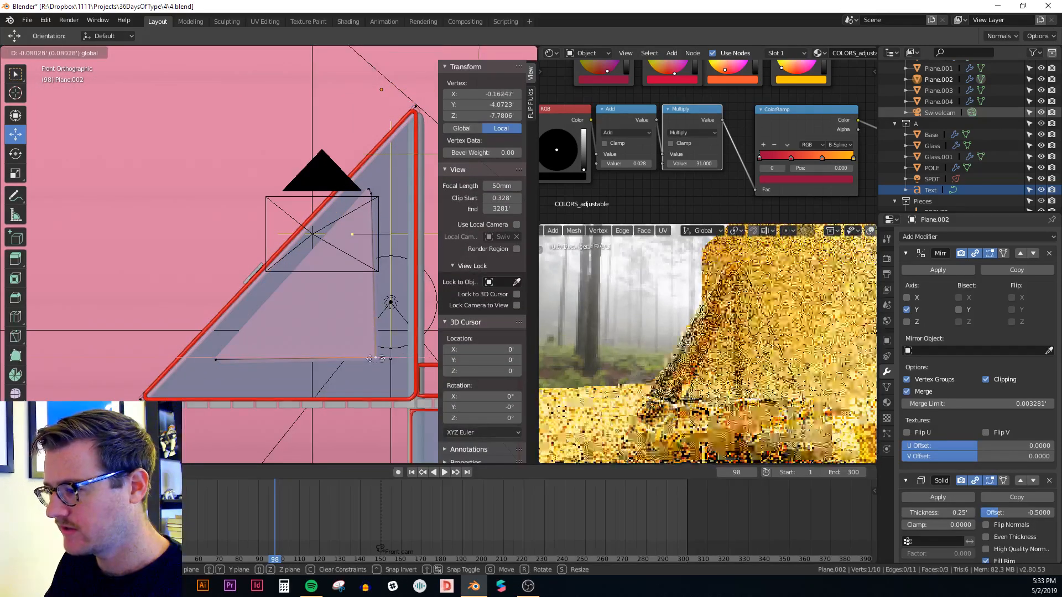
pyautogui.click(339, 359)
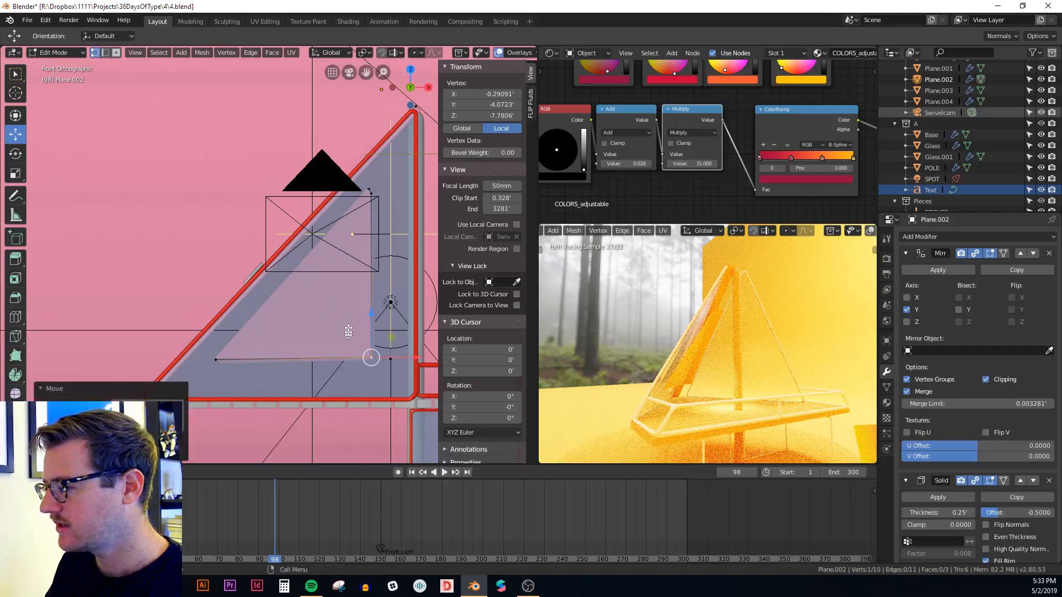
pyautogui.press('Tab')
pyautogui.press('Tab')
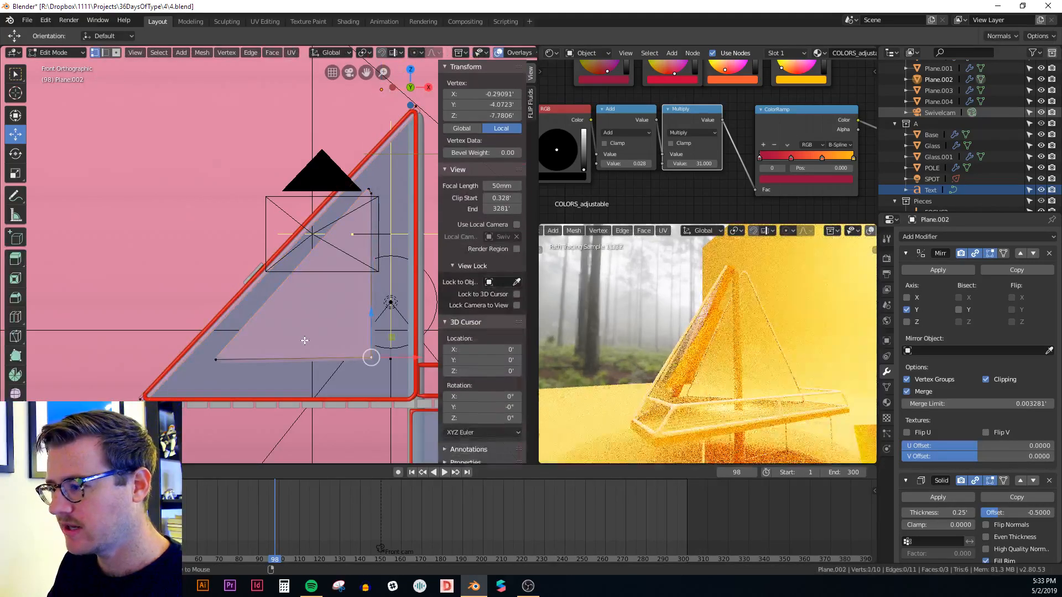
pyautogui.hotkey('alt', 'a')
pyautogui.press('b')
pyautogui.moveTo(338, 166); pyautogui.dragTo(395, 213)
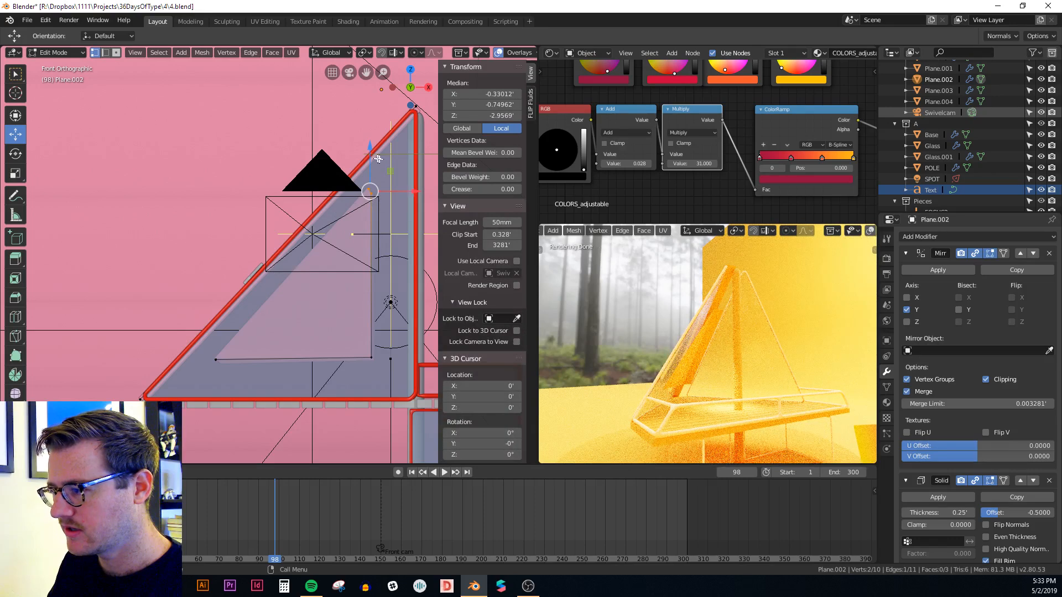
pyautogui.moveTo(372, 151); pyautogui.dragTo(370, 159)
pyautogui.press('Escape')
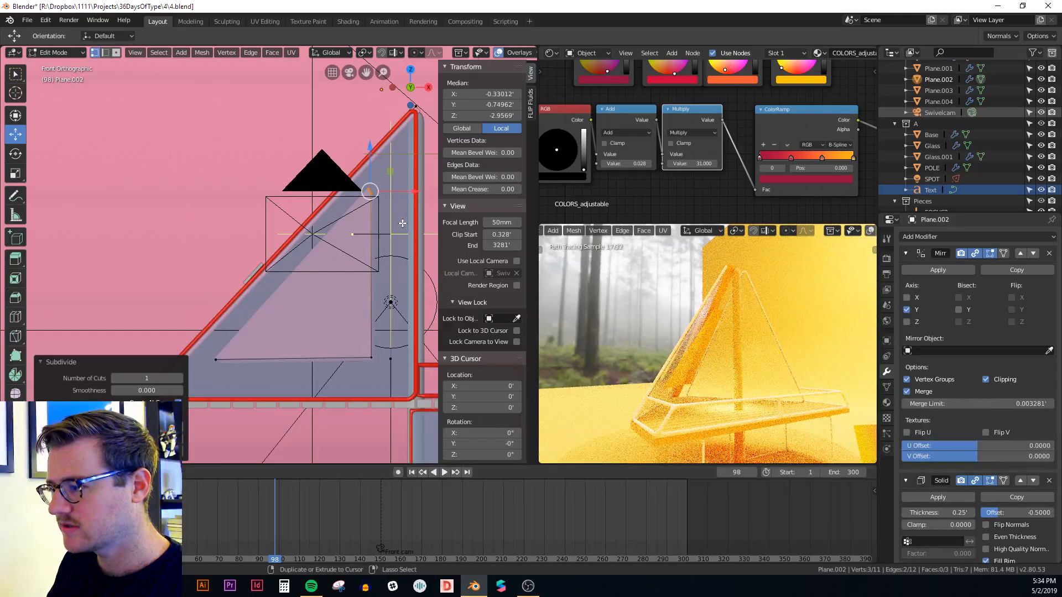
# Step: Lower all three vertices at the top of the wall piece about 0.37' along Z
pyautogui.hotkey('alt', 'z')
pyautogui.press('b')
pyautogui.moveTo(403, 220); pyautogui.dragTo(369, 166)
pyautogui.hotkey('alt', 'z')
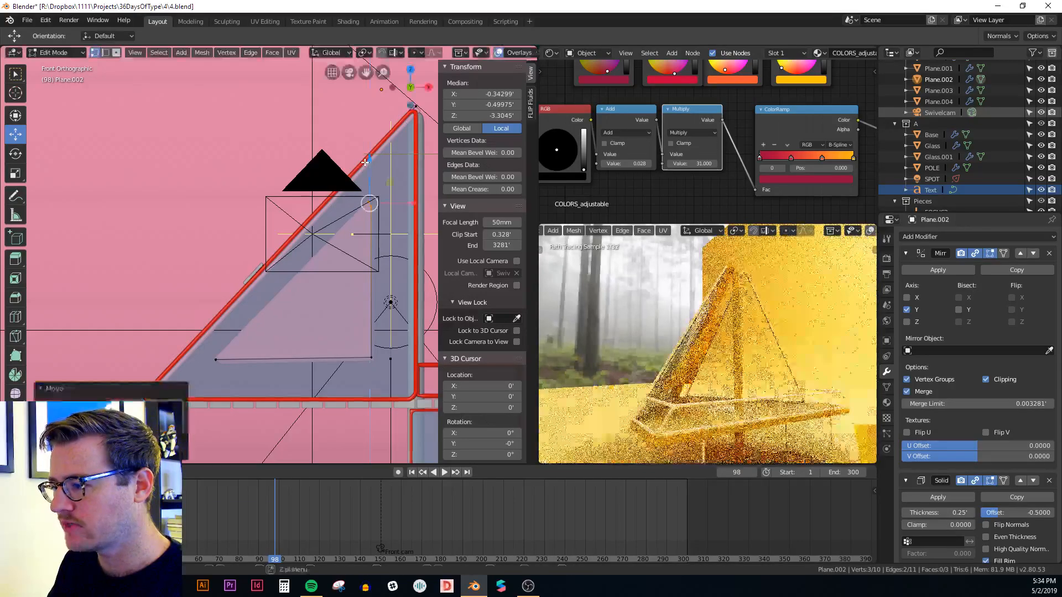
pyautogui.press('Tab')
pyautogui.moveTo(386, 254); pyautogui.dragTo(226, 308, button='middle')
pyautogui.moveTo(729, 342); pyautogui.dragTo(740, 359, button='middle')
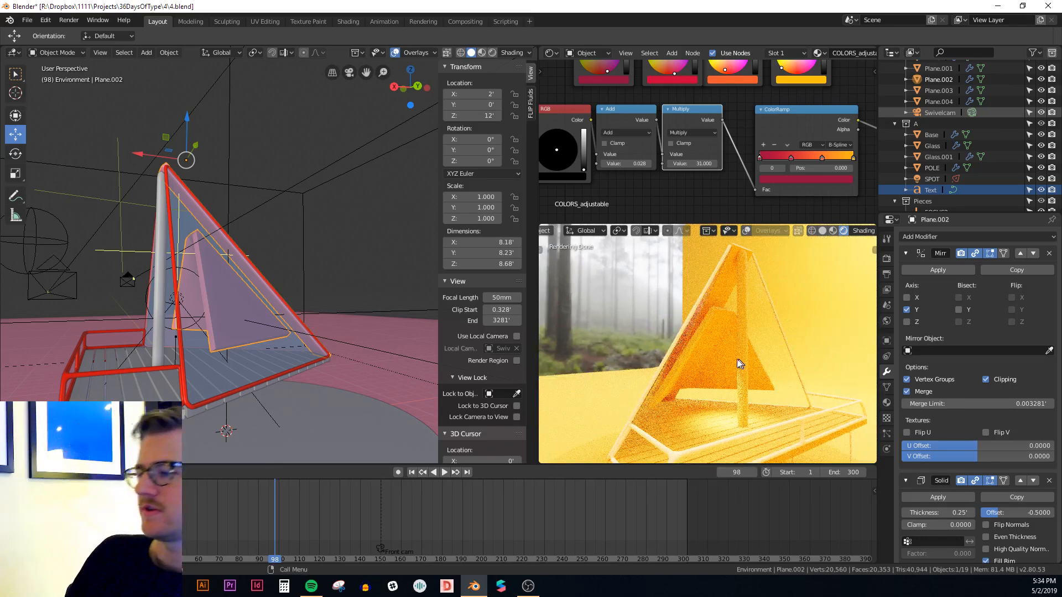
# Step: Move the side wall's outer bottom corner about 0.2' along Y, inward toward the mirror centre
pyautogui.moveTo(212, 224); pyautogui.dragTo(318, 277, button='middle')
pyautogui.press('Tab')
pyautogui.moveTo(209, 389); pyautogui.dragTo(260, 365, button='middle')
pyautogui.hotkey('alt', 'z')
pyautogui.hotkey('alt', 'z')
pyautogui.moveTo(345, 371); pyautogui.dragTo(310, 337, button='middle')
pyautogui.press('Tab')
pyautogui.press('Tab')
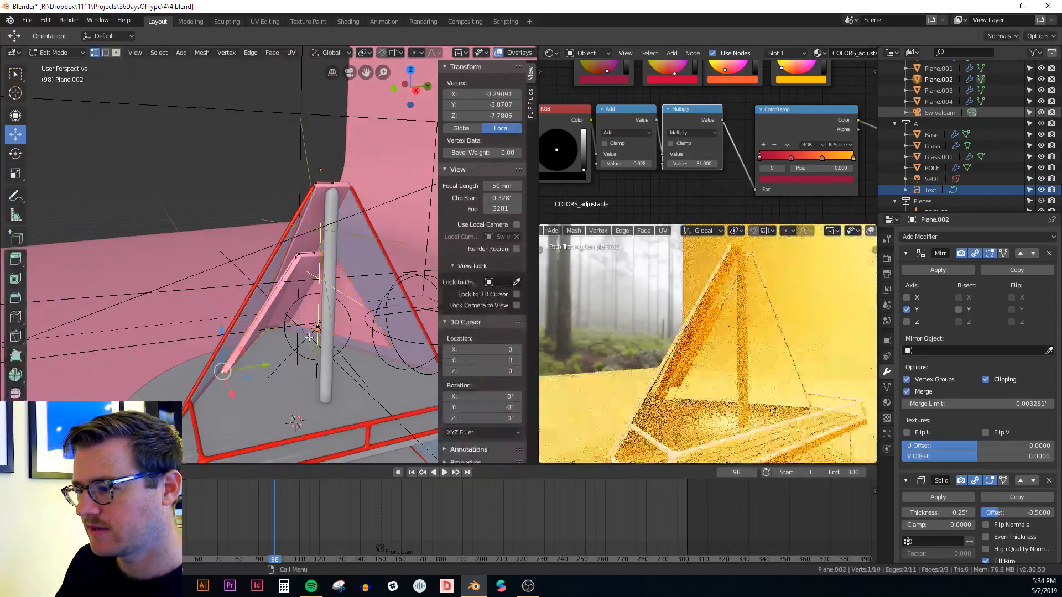
# Step: Select the linked geometry of the interior wall piece and separate it from the slanted frame panel into its own object
pyautogui.press('a')
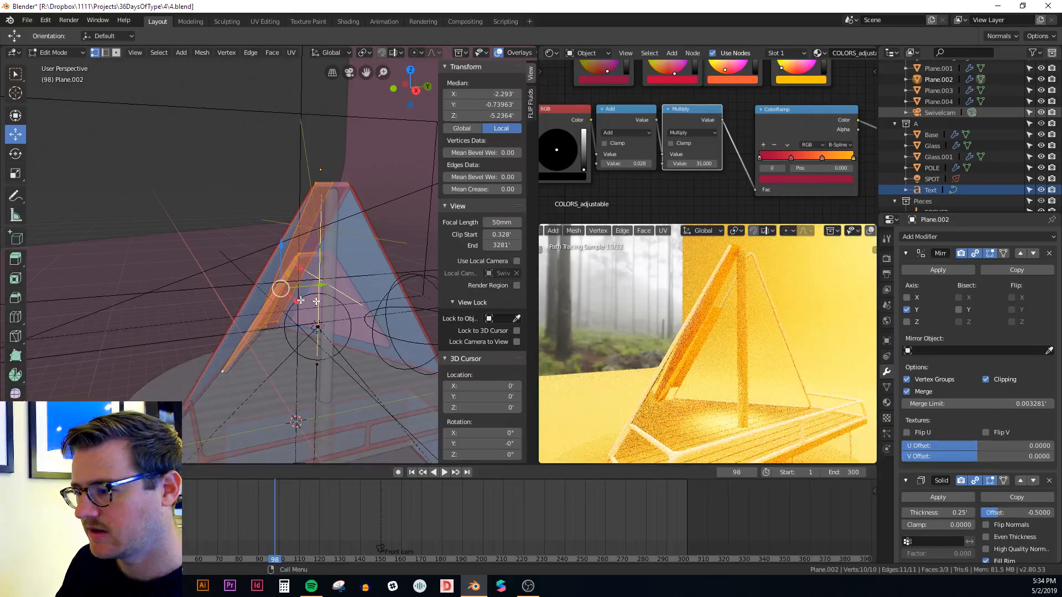
pyautogui.press('KP_Decimal')
pyautogui.moveTo(297, 297); pyautogui.dragTo(315, 298, button='middle')
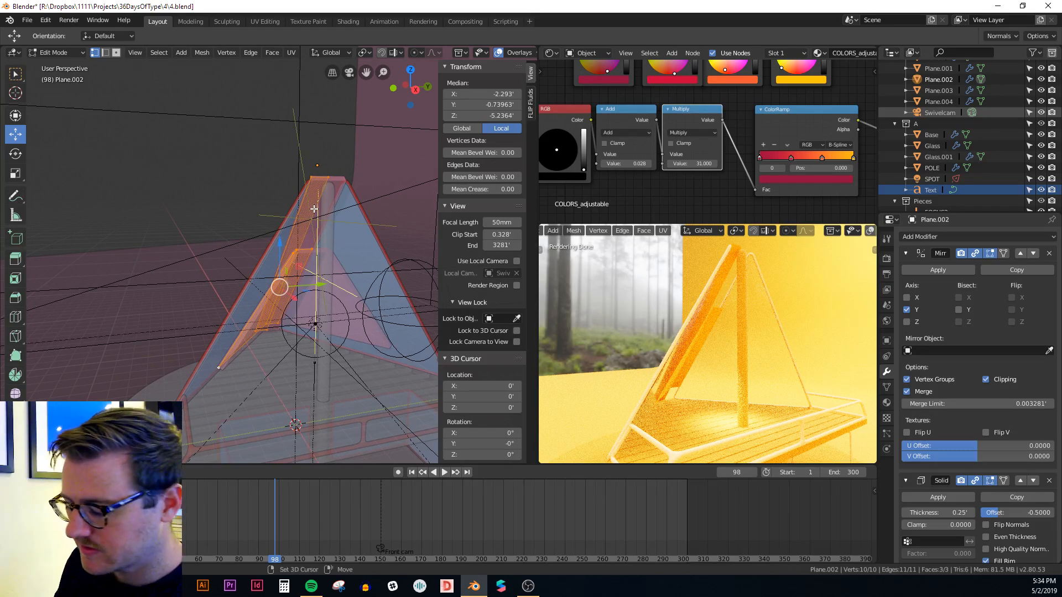
pyautogui.hotkey('alt', 'a')
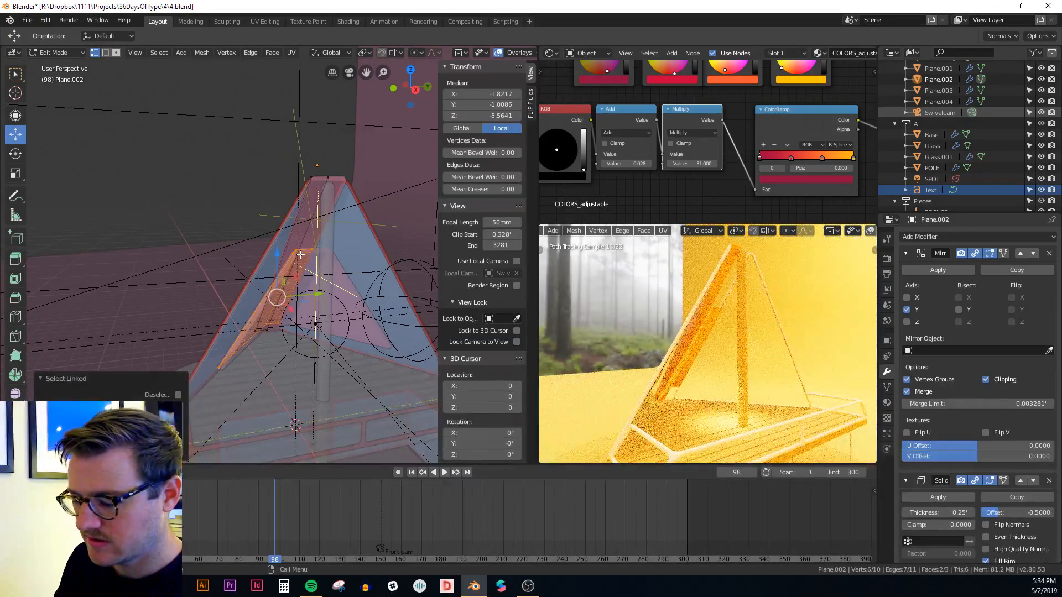
pyautogui.press('p')
pyautogui.click(300, 255)
pyautogui.press('Tab')
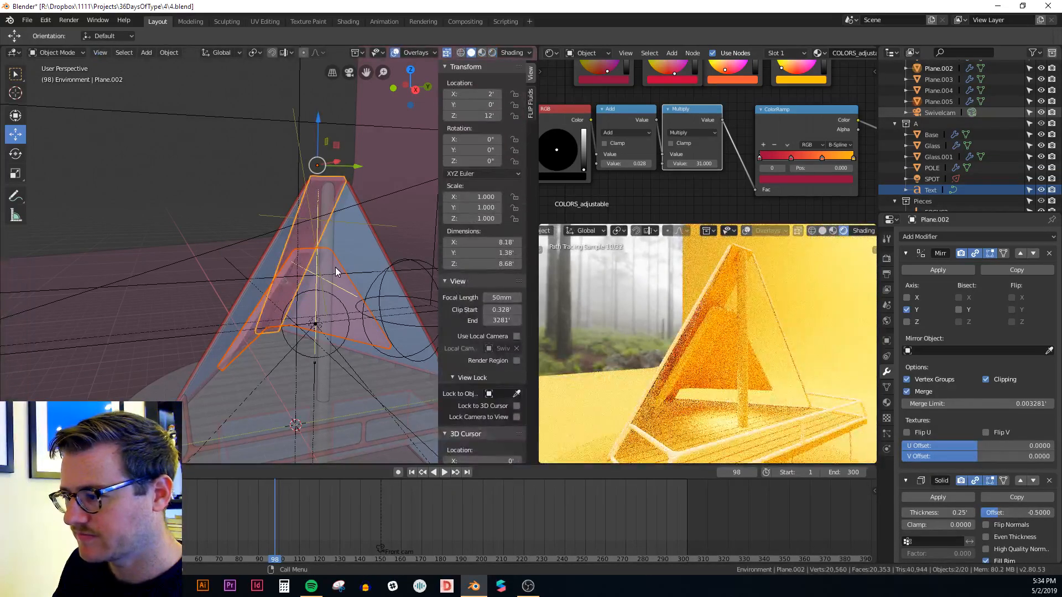
# Step: Select only the separated interior wall object inside the glass triangle
pyautogui.click(337, 267)
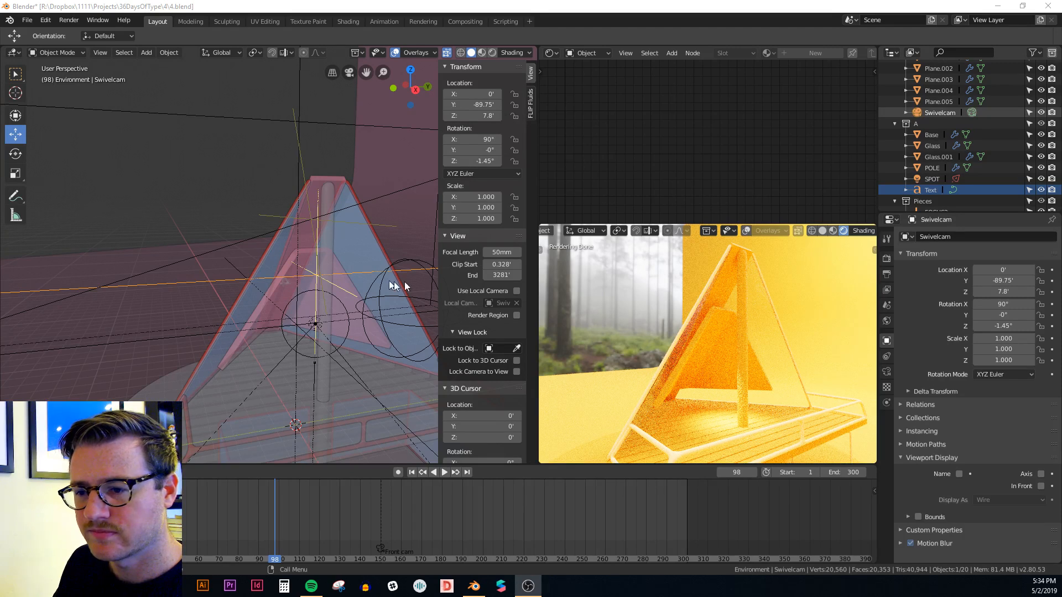
pyautogui.moveTo(405, 282); pyautogui.dragTo(299, 285, button='middle')
pyautogui.scroll(2, 303, 314)
pyautogui.click(237, 283)
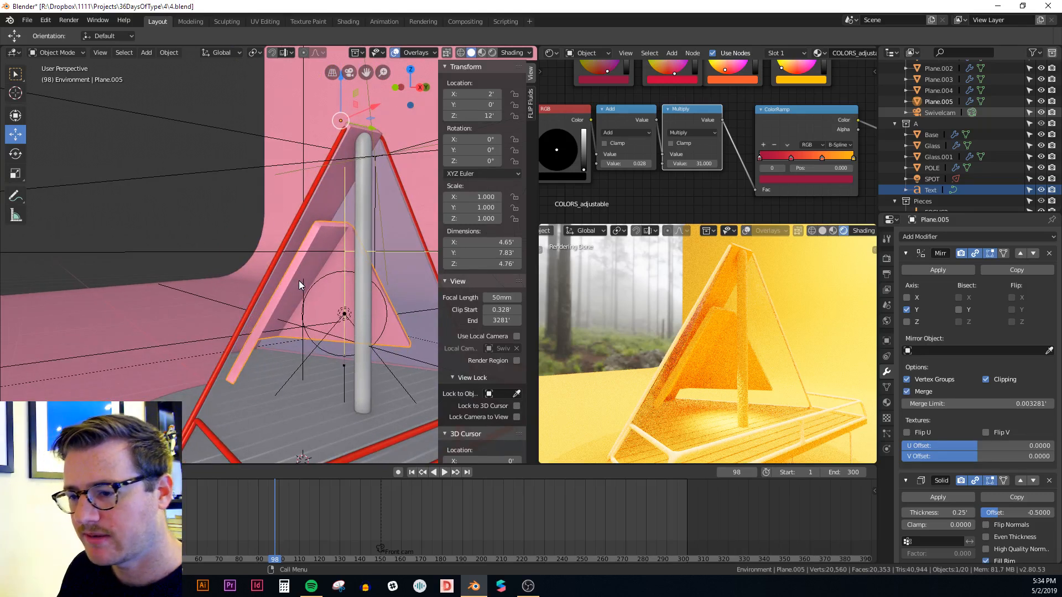
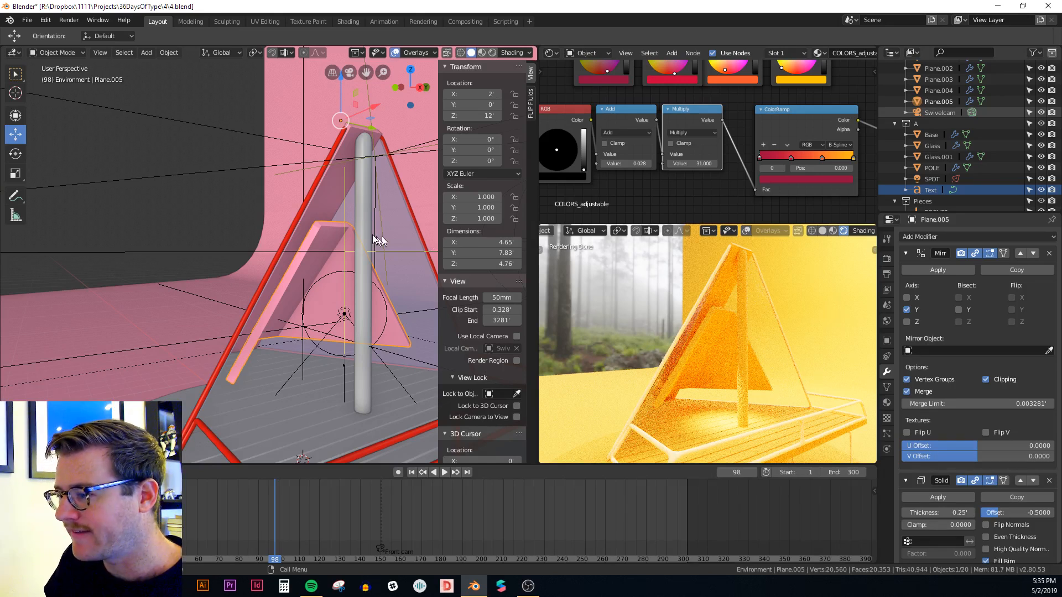
pyautogui.moveTo(377, 239); pyautogui.dragTo(298, 354, button='middle')
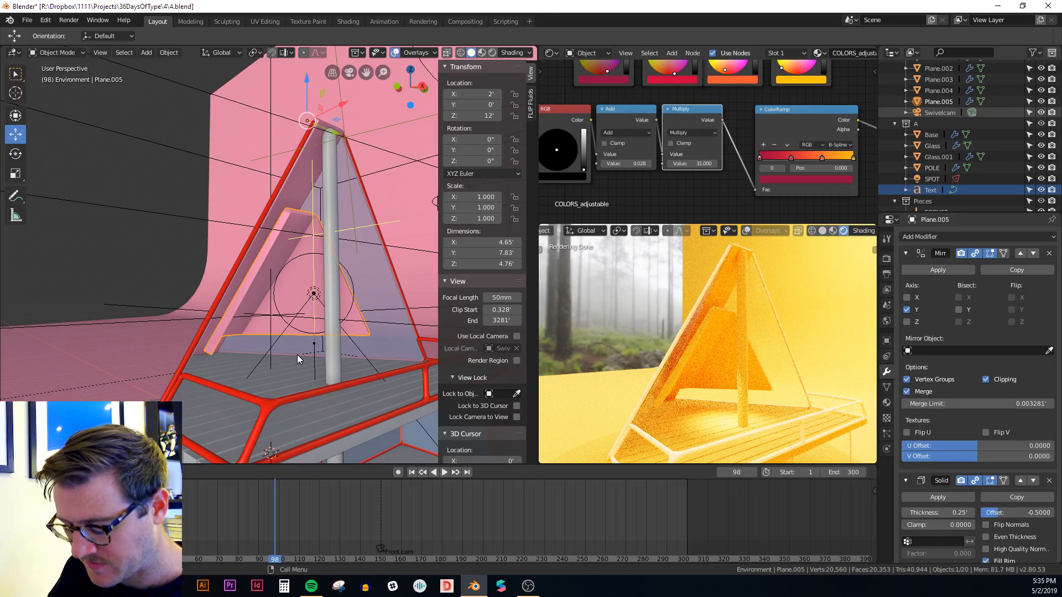
pyautogui.moveTo(314, 154); pyautogui.dragTo(267, 217, button='middle')
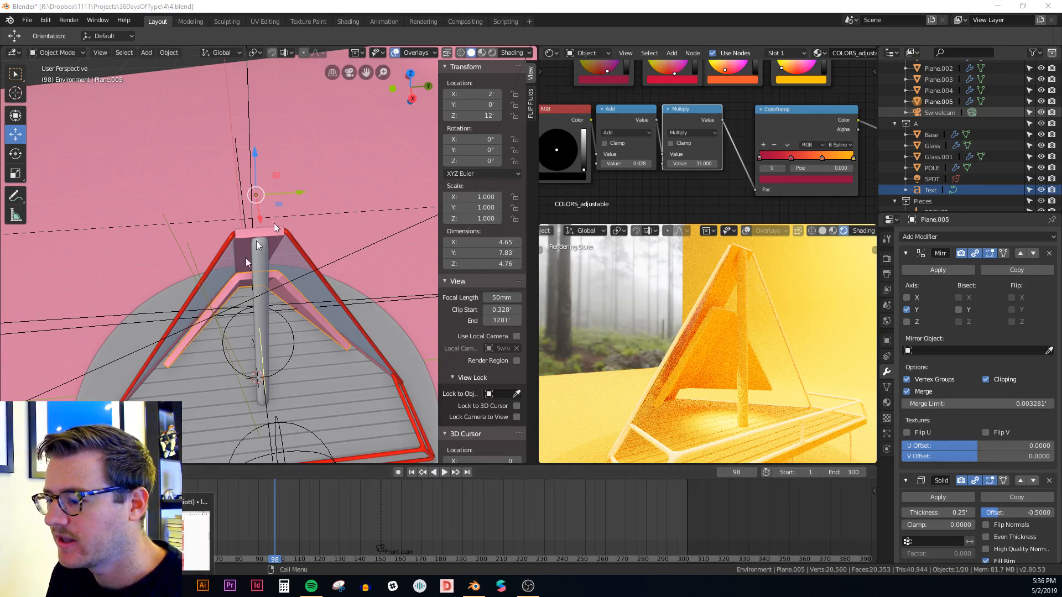
# Step: Switch to the browser and open a fellow designer's Instagram profile through the site search
pyautogui.click(122, 587)
pyautogui.scroll(8, 434, 178)
pyautogui.scroll(10, 435, 178)
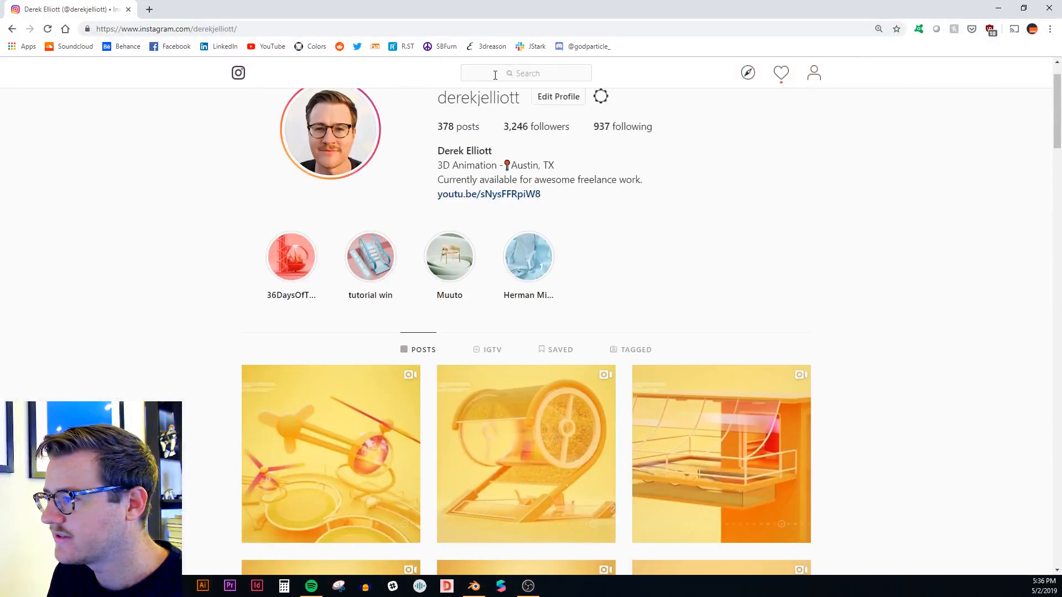
pyautogui.click(495, 74)
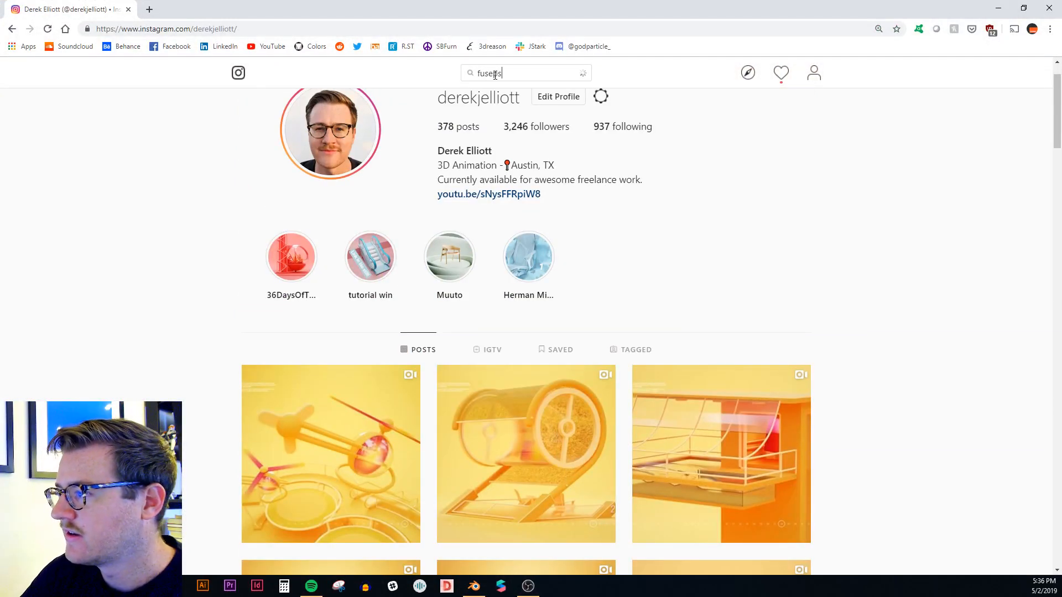
pyautogui.click(501, 109)
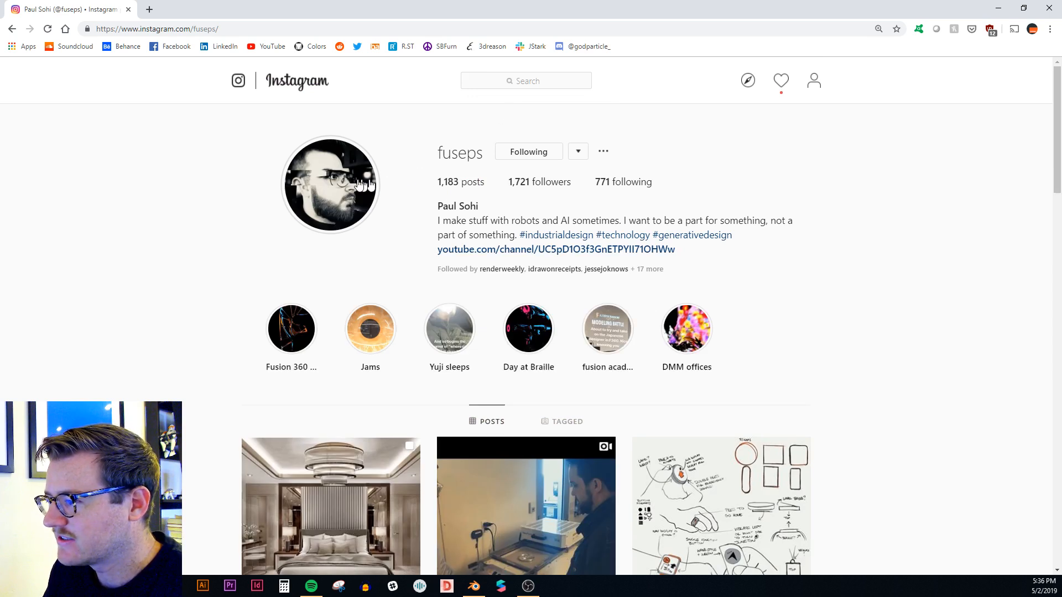
# Step: View the first few stories on the designer's profile and close the story viewer
pyautogui.click(343, 185)
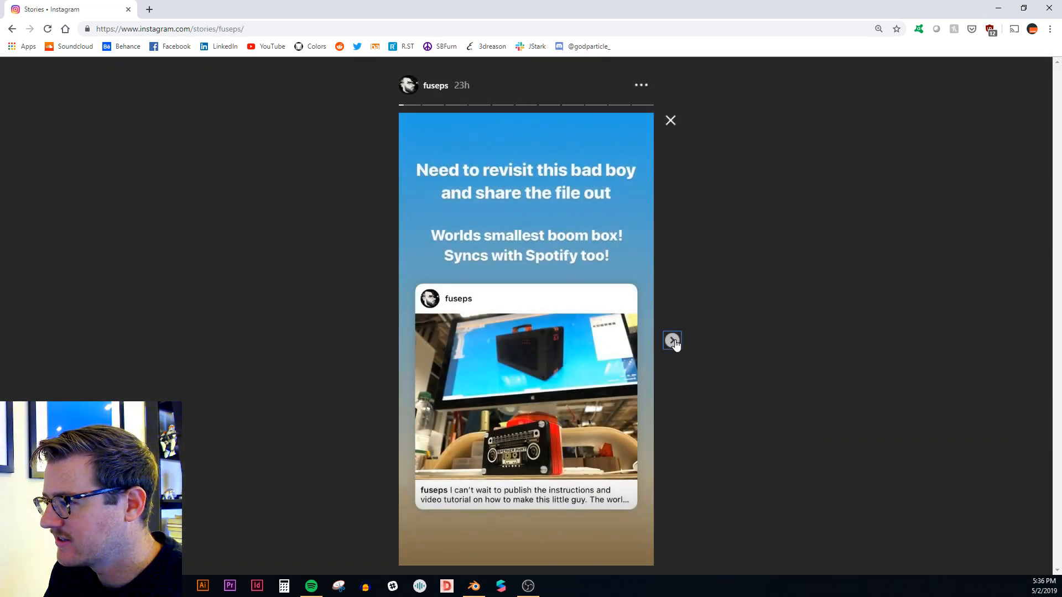
pyautogui.click(672, 341)
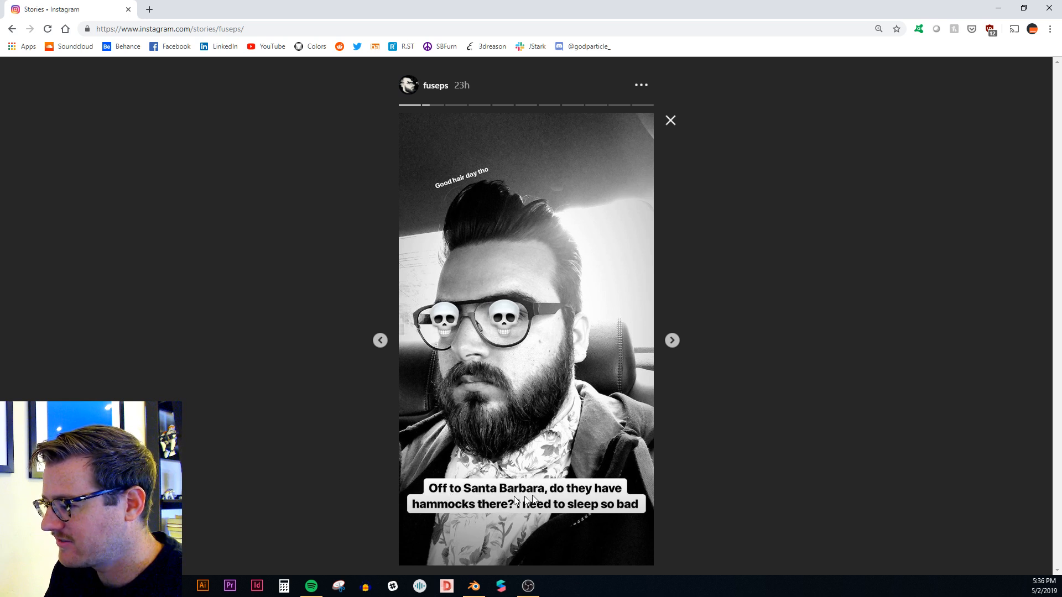
pyautogui.click(671, 342)
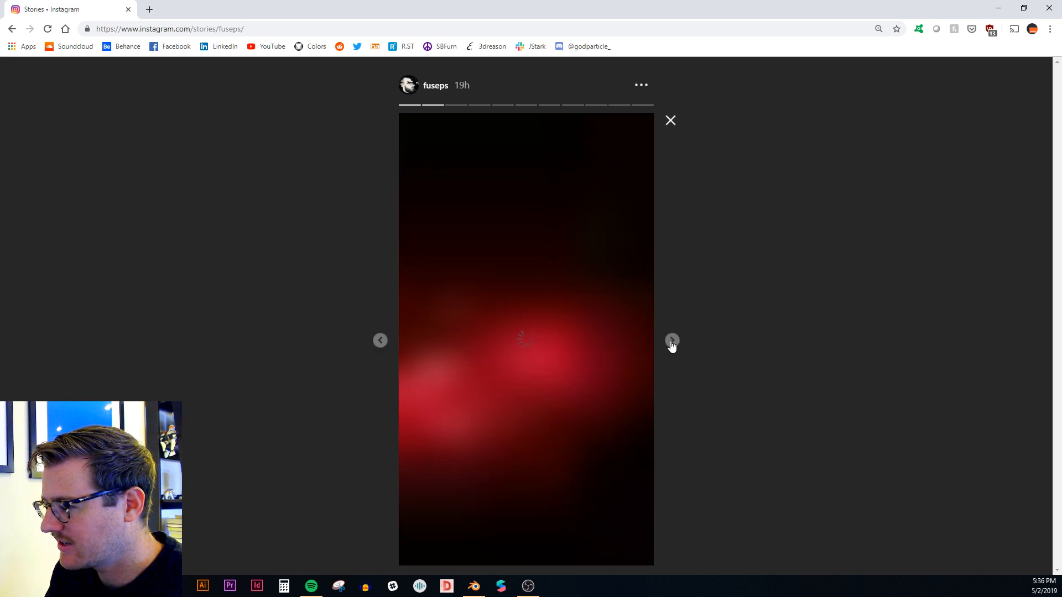
pyautogui.click(671, 122)
# Step: Browse the designer's posts down to the skateboard truck designs
pyautogui.scroll(-8, 676, 135)
pyautogui.scroll(-9, 667, 189)
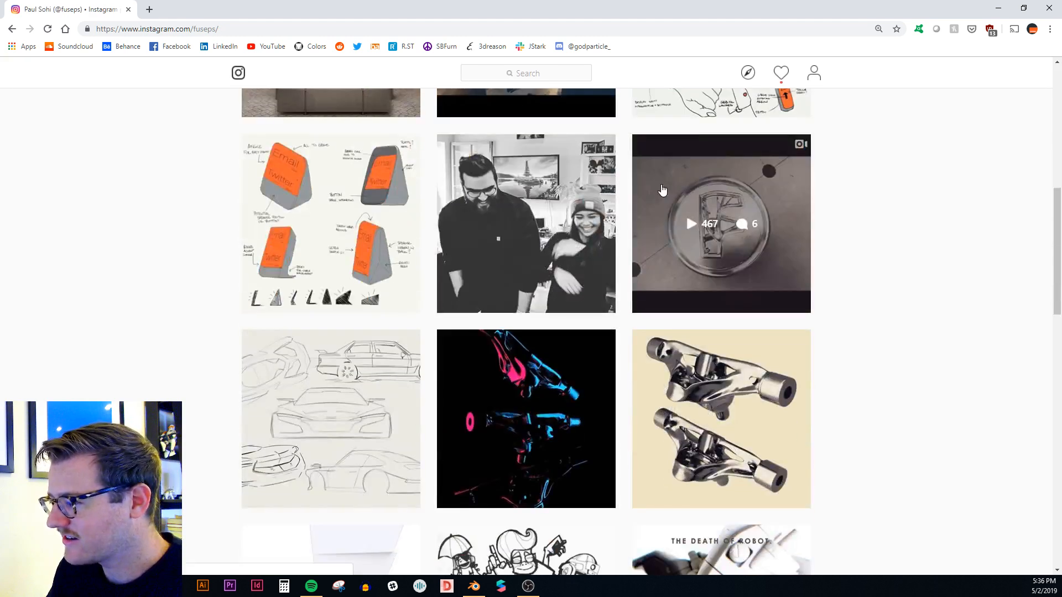
pyautogui.scroll(-15, 713, 288)
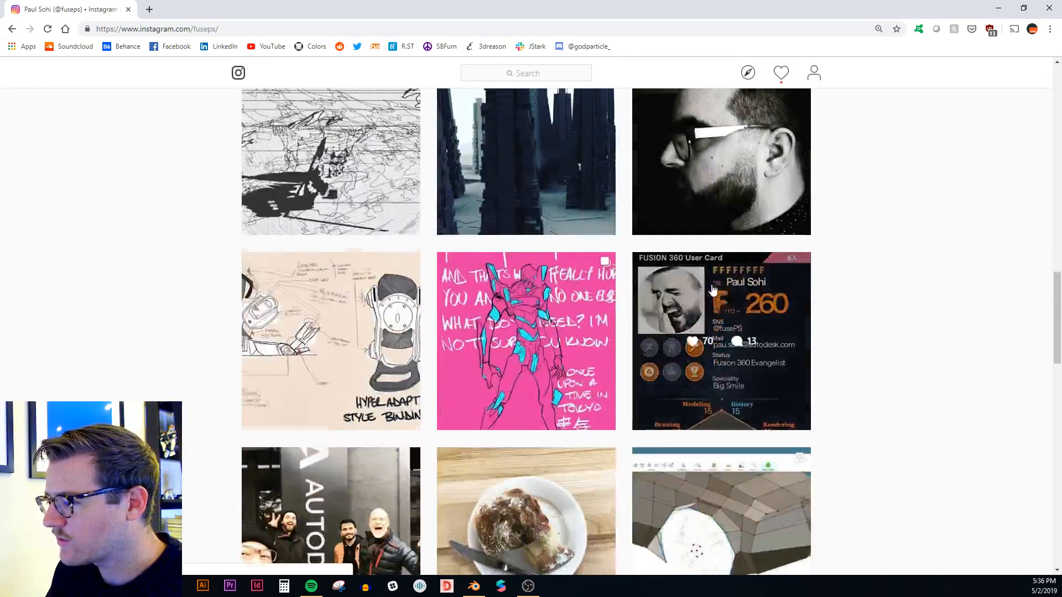
pyautogui.scroll(-2, 713, 290)
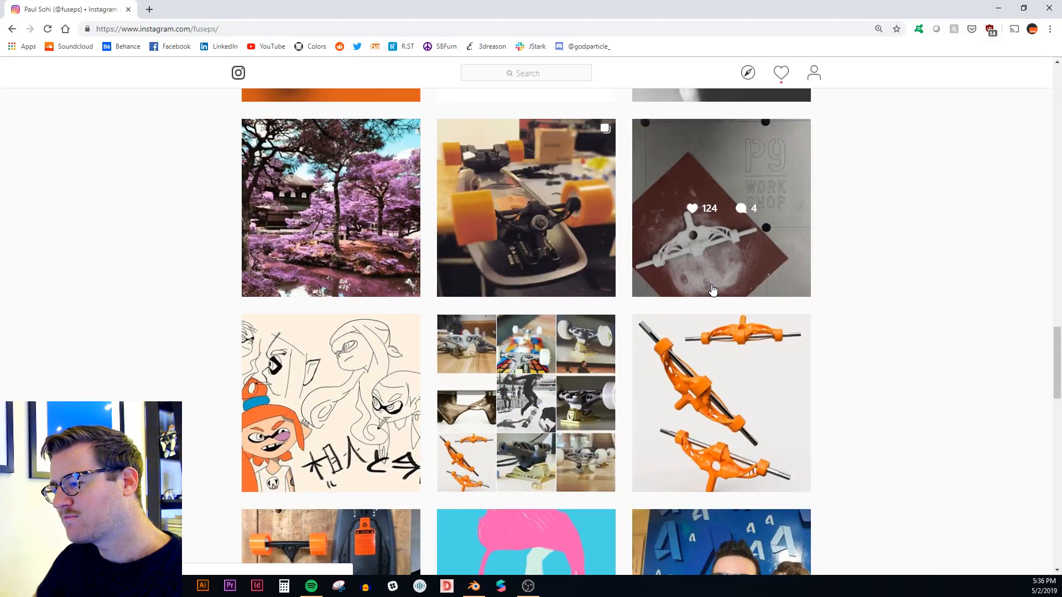
# Step: Browse the designer's posts for the metallic skateboard truck render, view that post enlarged, and close it
pyautogui.scroll(-11, 713, 290)
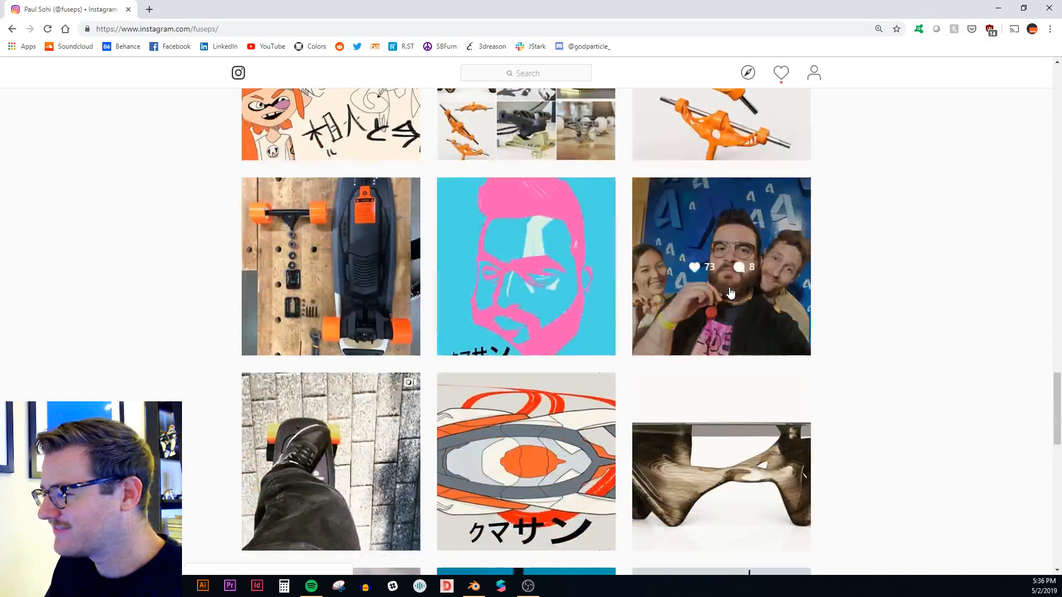
pyautogui.scroll(13, 834, 308)
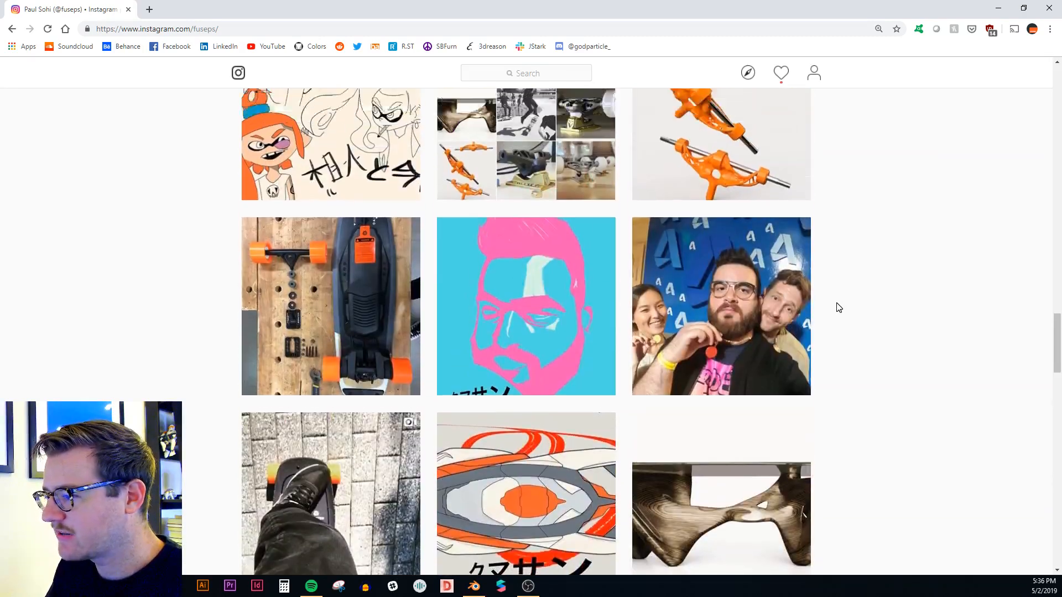
pyautogui.scroll(11, 834, 309)
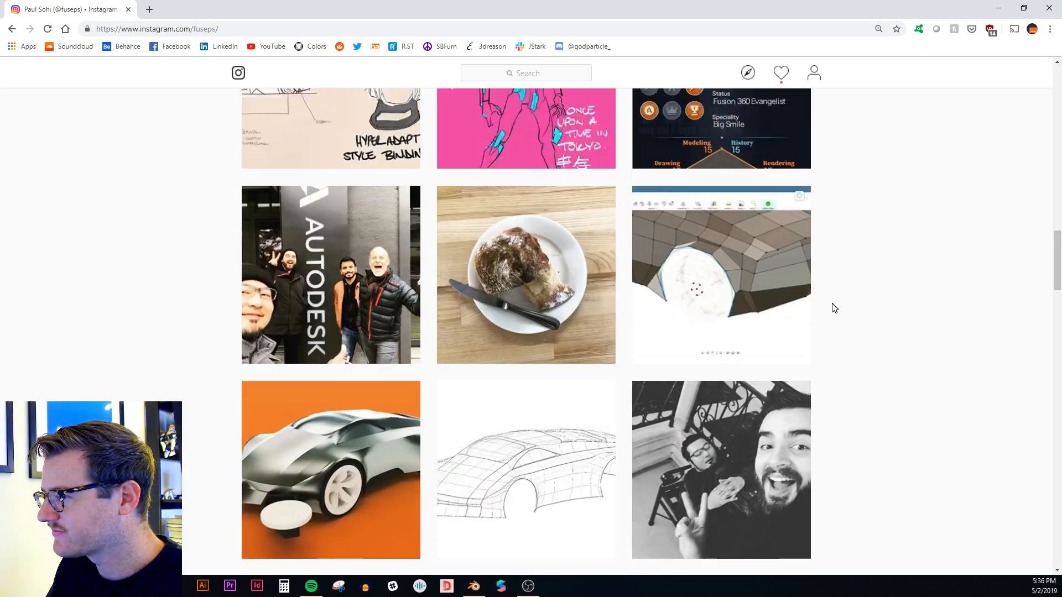
pyautogui.scroll(13, 834, 308)
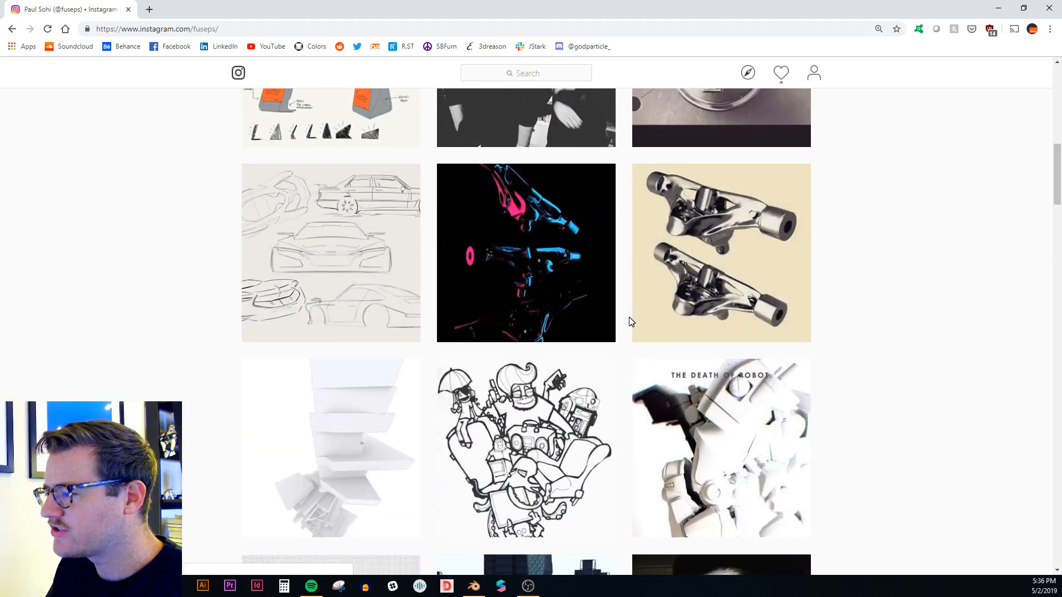
pyautogui.scroll(-2, 747, 409)
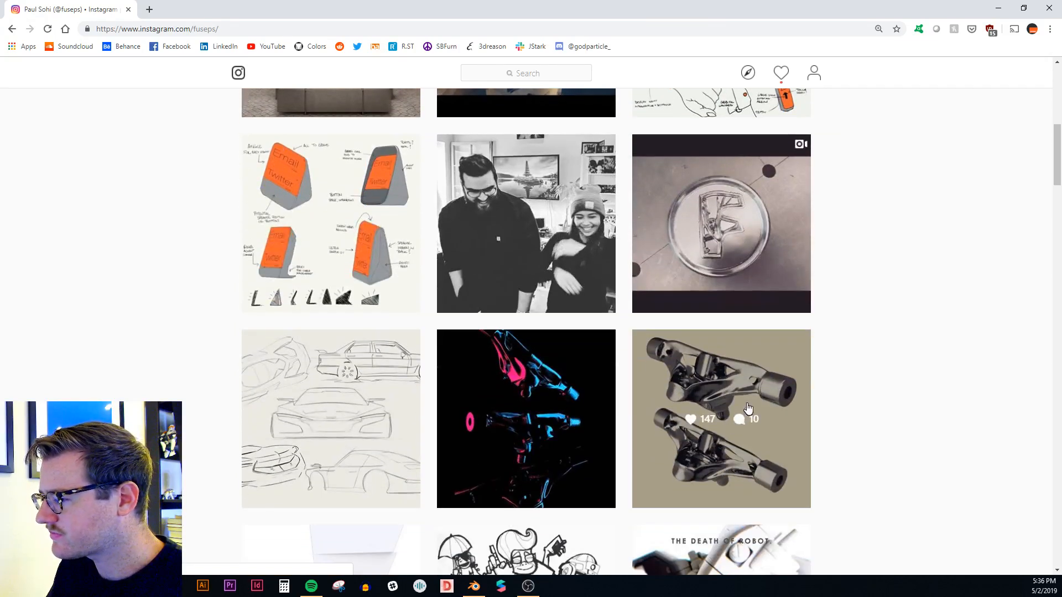
pyautogui.click(748, 406)
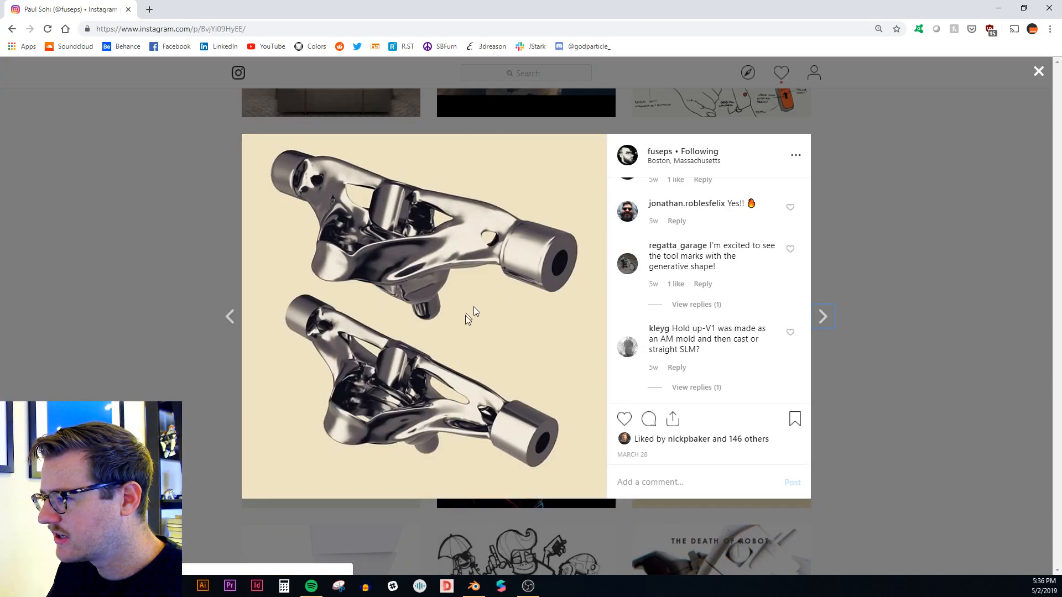
pyautogui.click(150, 296)
# Step: Return to the start of the designer's profile and review the most recent posts down to the sketches and truck renders
pyautogui.scroll(4, 473, 322)
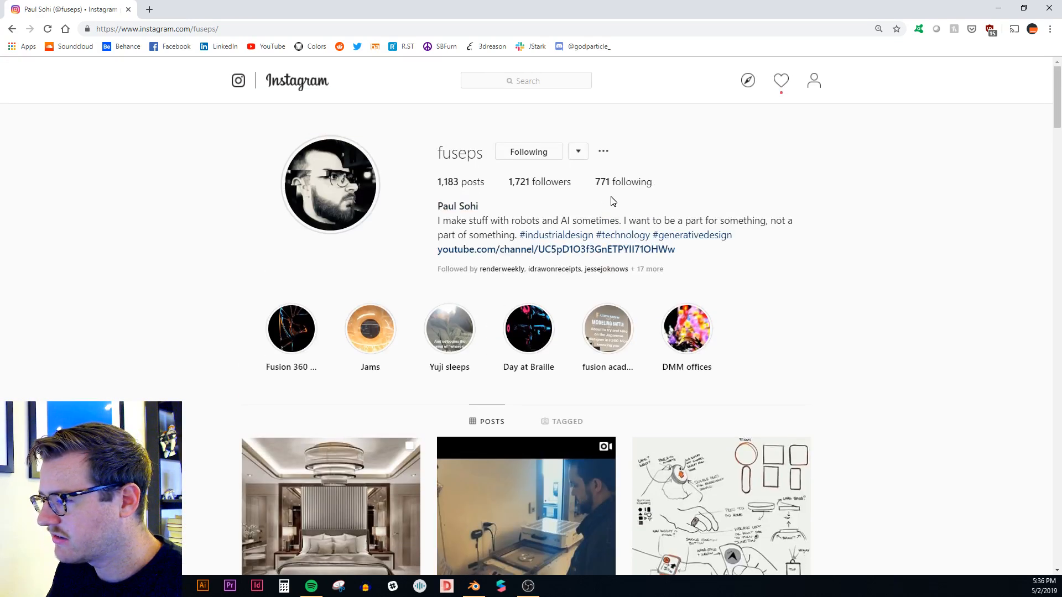
pyautogui.scroll(-4, 612, 201)
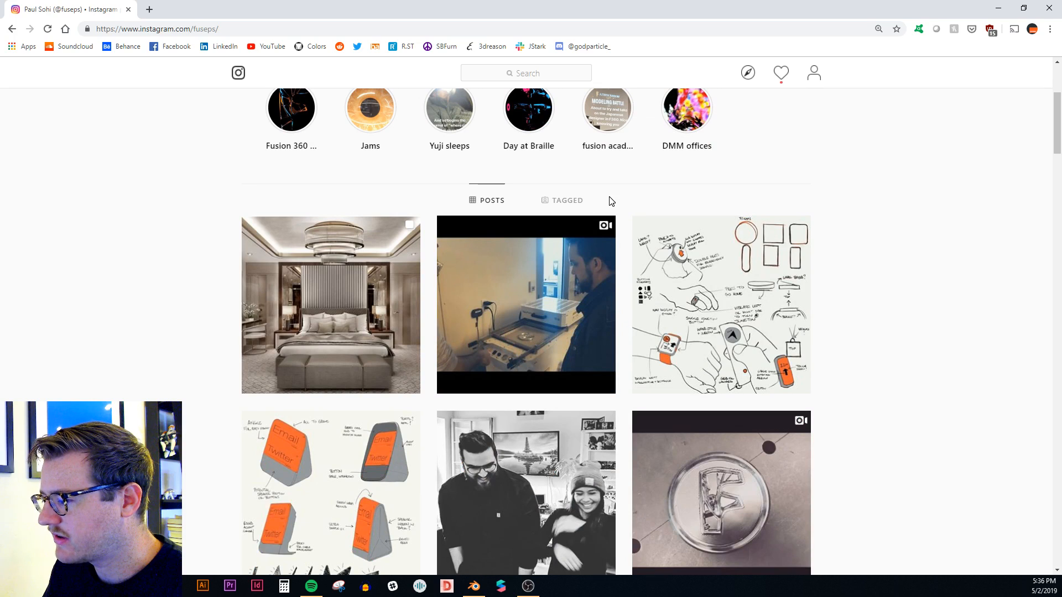
pyautogui.scroll(-6, 611, 201)
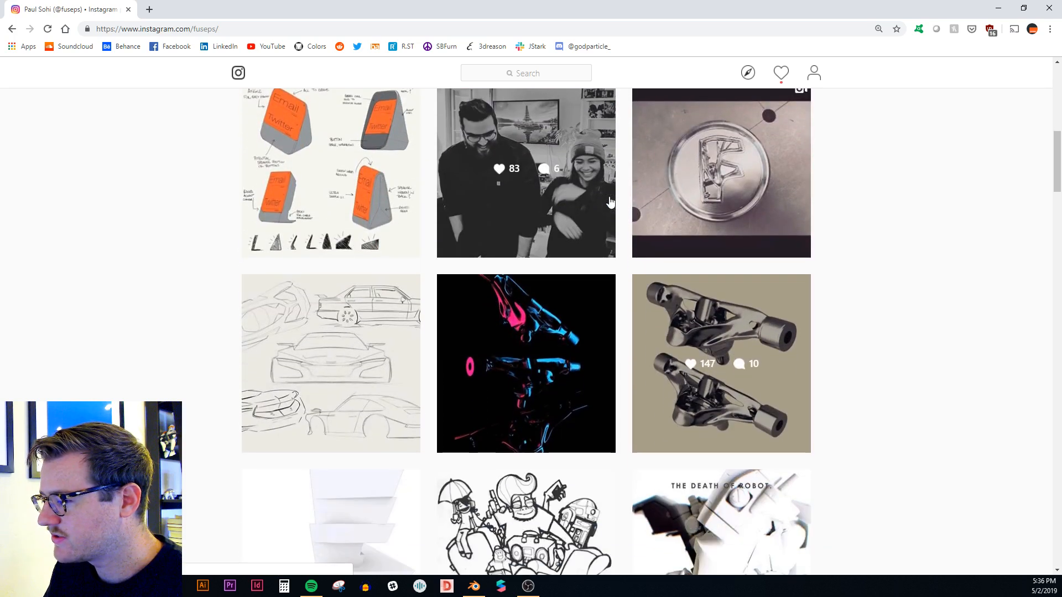
pyautogui.scroll(-3, 611, 202)
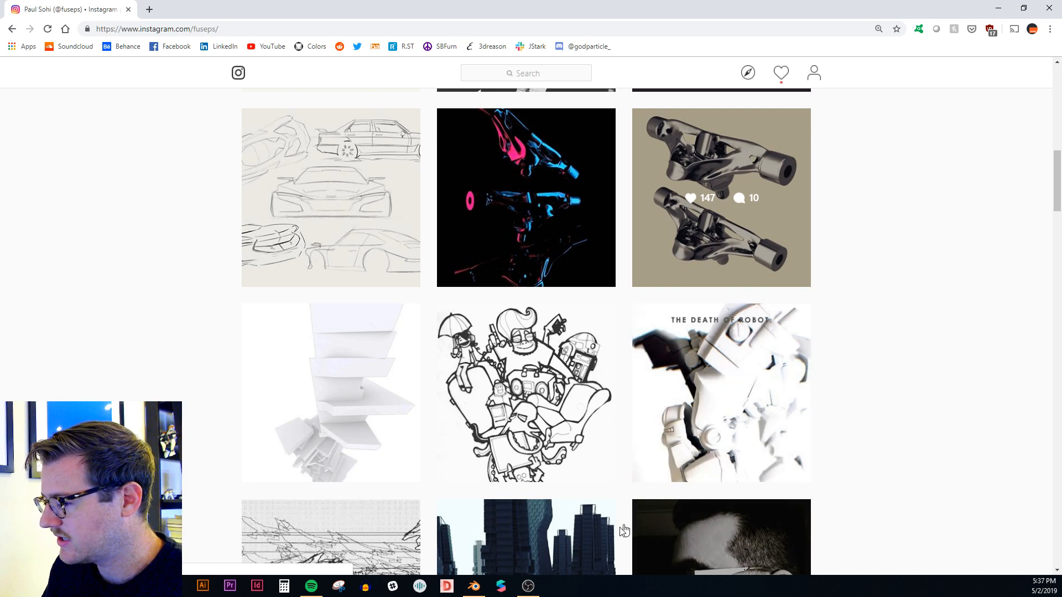
# Step: Switch back to Blender and inspect the interior wall piece inside the glass triangle from several angles
pyautogui.moveTo(474, 590)
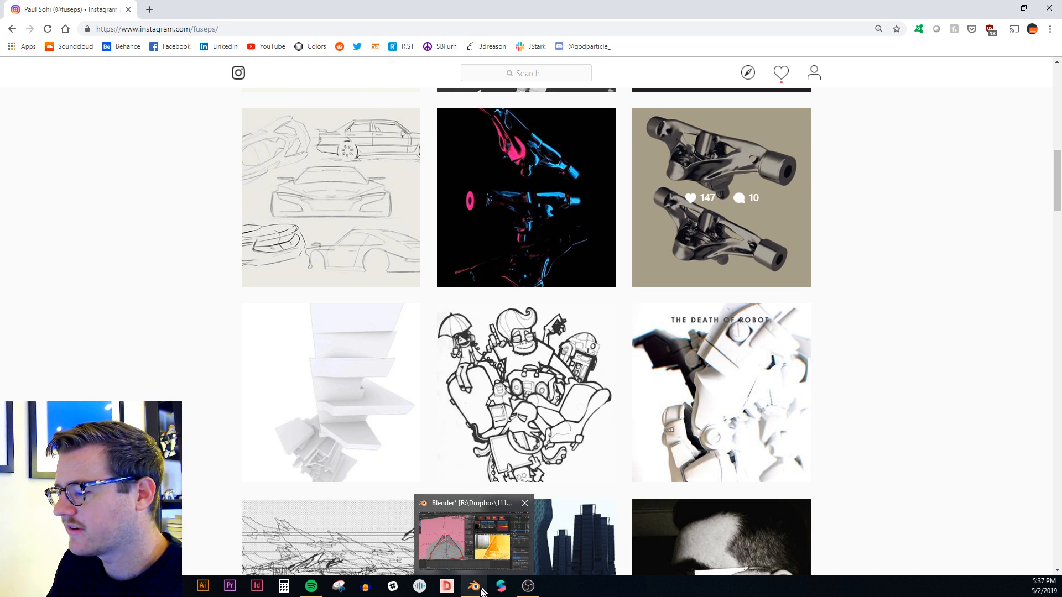
pyautogui.click(474, 587)
pyautogui.moveTo(347, 397); pyautogui.dragTo(345, 353, button='middle')
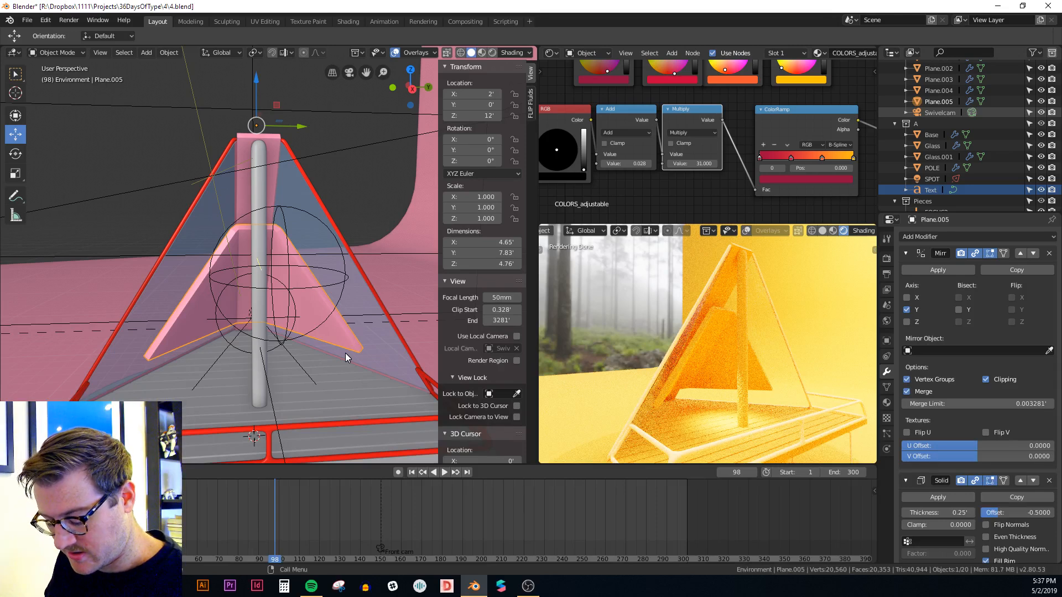
pyautogui.moveTo(346, 353); pyautogui.dragTo(305, 371, button='middle')
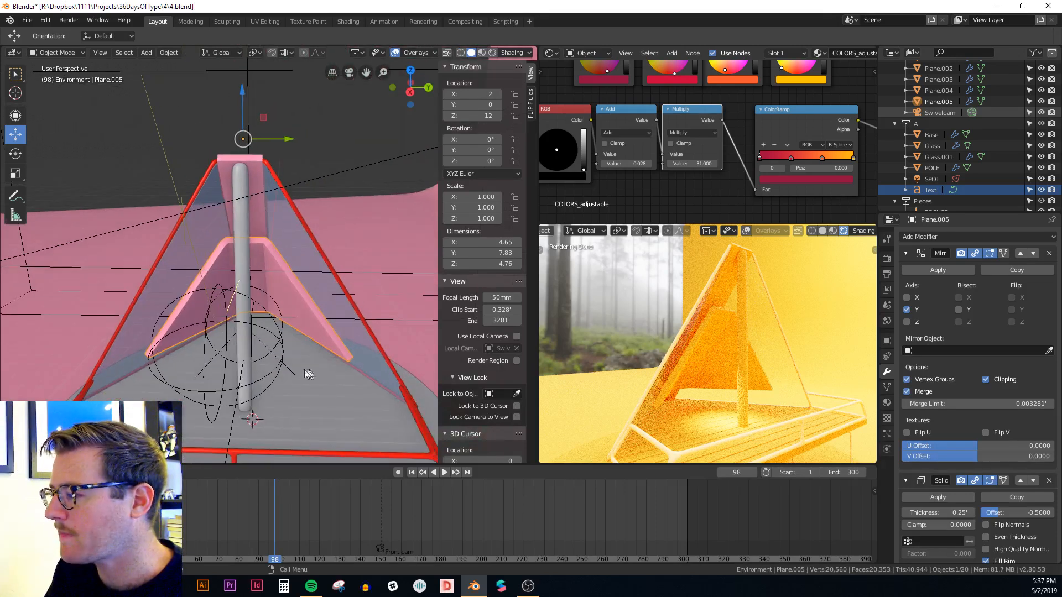
pyautogui.moveTo(288, 336); pyautogui.dragTo(403, 325, button='middle')
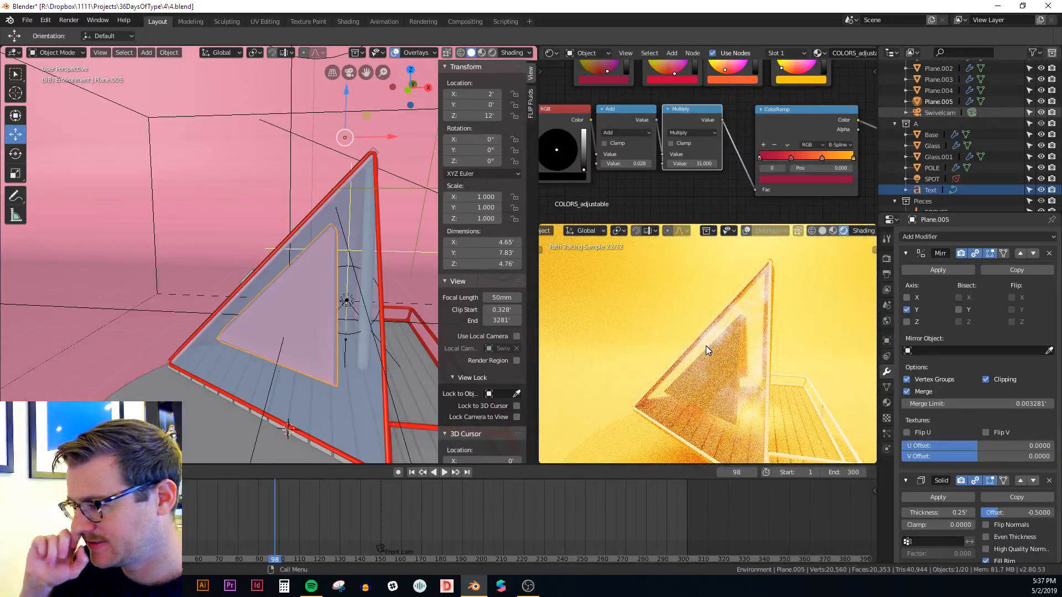
pyautogui.moveTo(251, 270); pyautogui.dragTo(197, 267, button='middle')
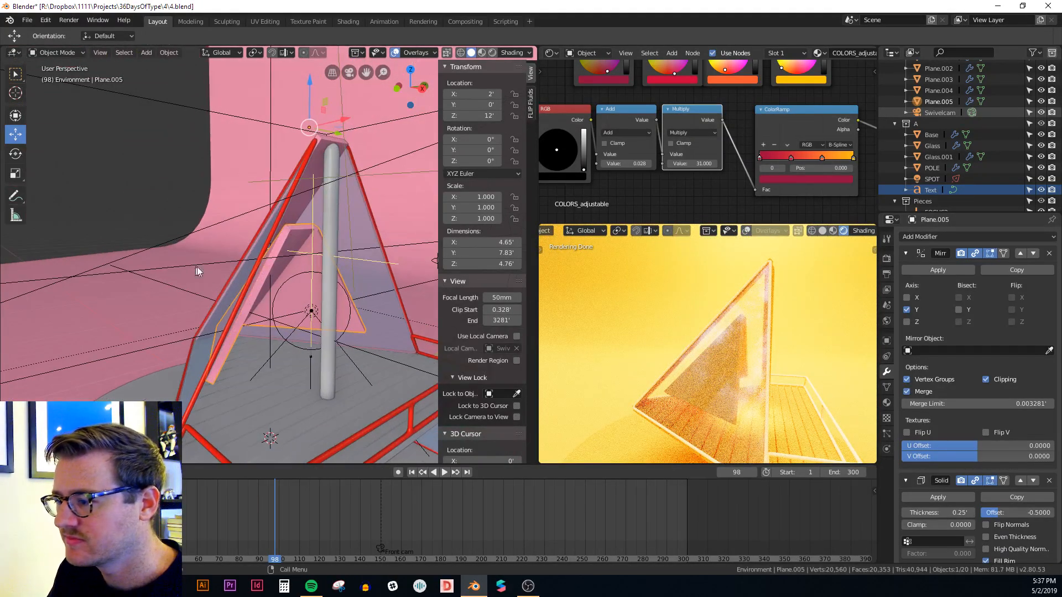
pyautogui.scroll(1, 221, 269)
# Step: Select the glass triangle object and examine the scene in the rendered preview, ending on the camera view
pyautogui.click(314, 214)
pyautogui.scroll(-4, 310, 213)
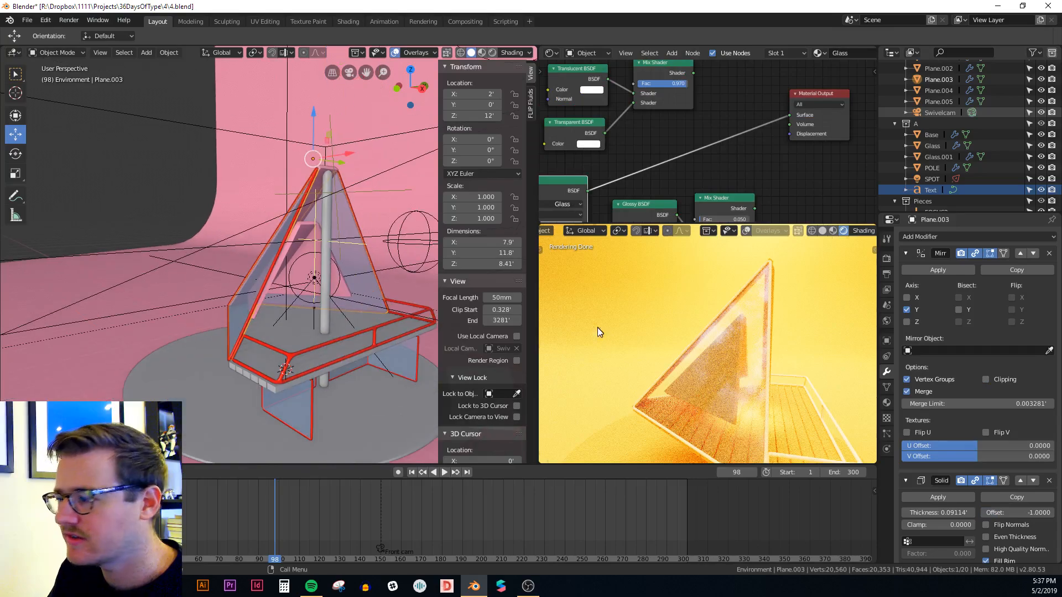
pyautogui.scroll(-11, 597, 328)
pyautogui.moveTo(598, 327); pyautogui.dragTo(690, 331, button='middle')
pyautogui.scroll(4, 645, 374)
pyautogui.scroll(-4, 645, 375)
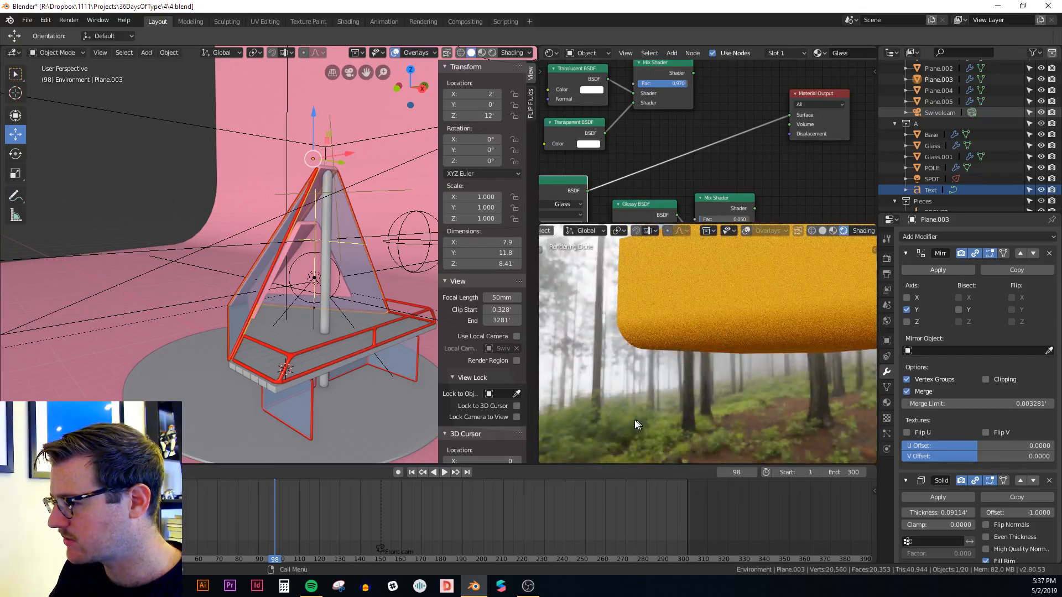
pyautogui.moveTo(596, 394)
pyautogui.mouseDown(button='middle')
pyautogui.moveTo(645, 413)
pyautogui.moveTo(801, 411)
pyautogui.moveTo(738, 359)
pyautogui.mouseUp(button='middle')
pyautogui.press('KP_0')
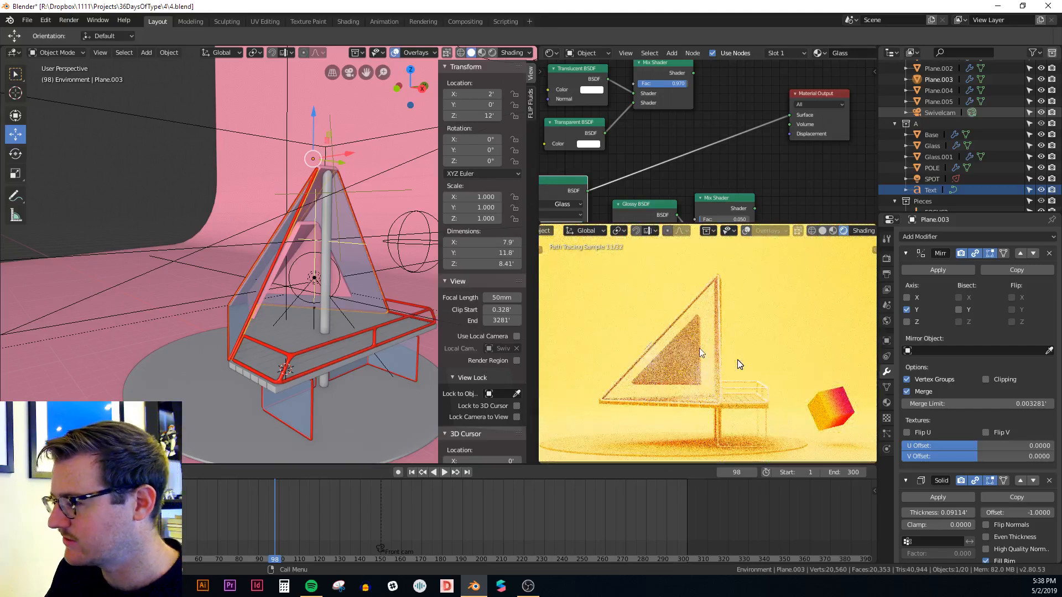
# Step: Select the glass panels beneath the deck and examine how the lower part of the structure looks around the pole
pyautogui.moveTo(362, 269); pyautogui.dragTo(291, 279, button='middle')
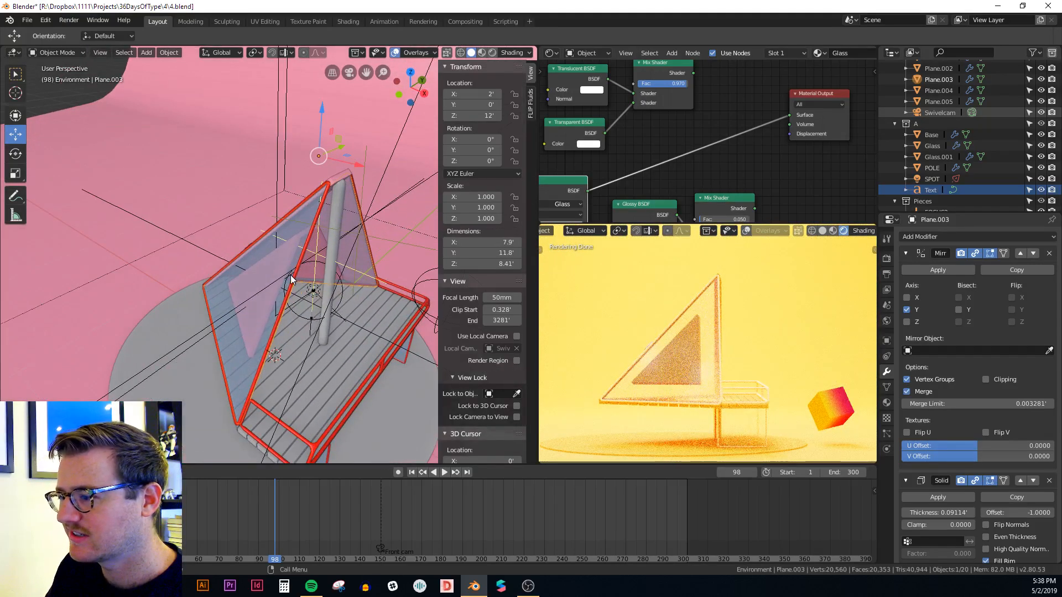
pyautogui.scroll(-2, 305, 226)
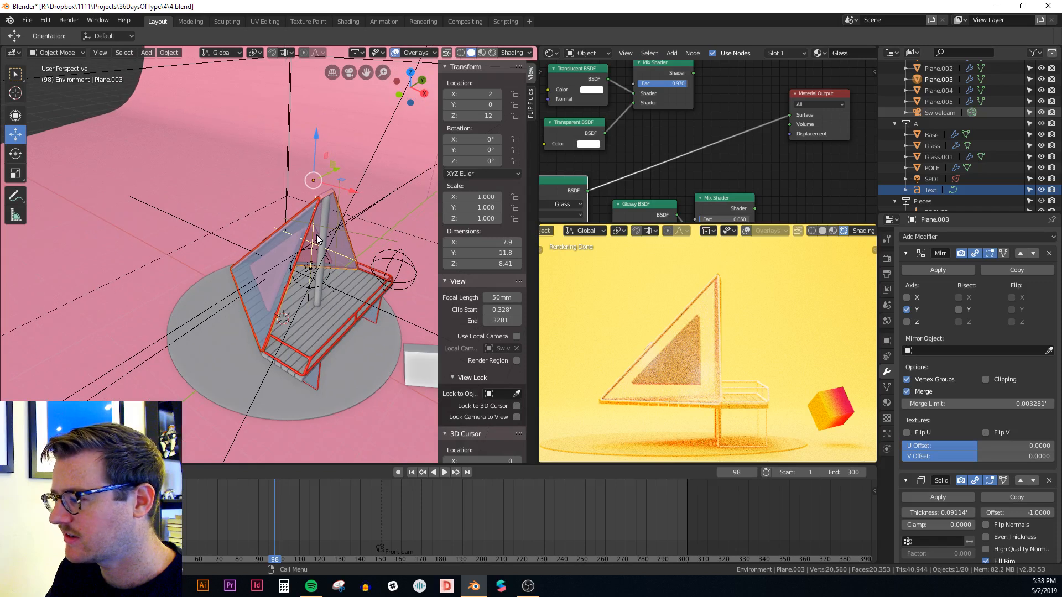
pyautogui.moveTo(318, 239); pyautogui.dragTo(276, 261, button='middle')
pyautogui.click(314, 348)
pyautogui.scroll(-1, 691, 329)
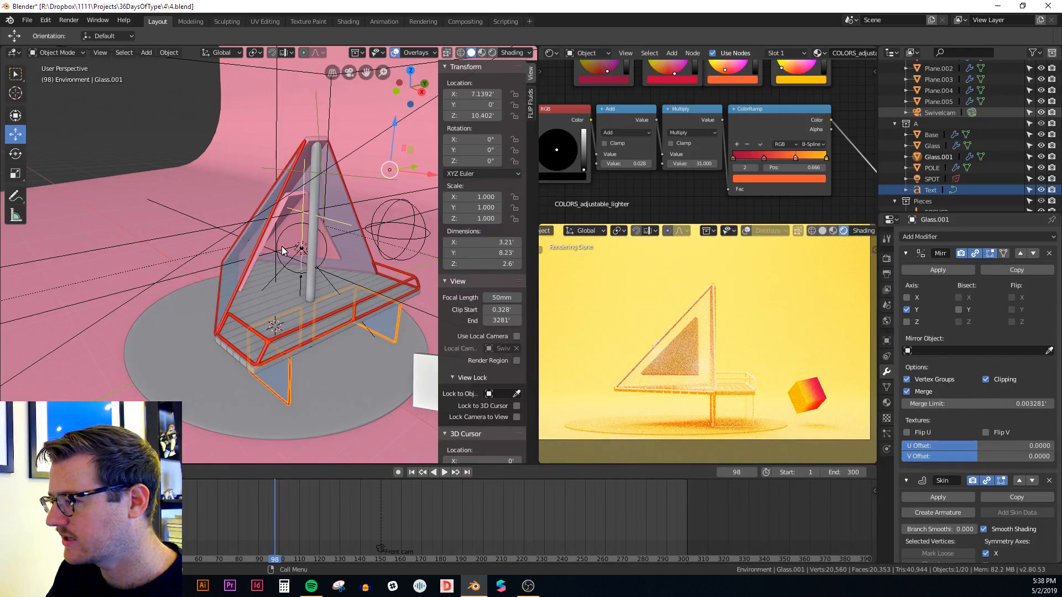
pyautogui.scroll(2, 285, 251)
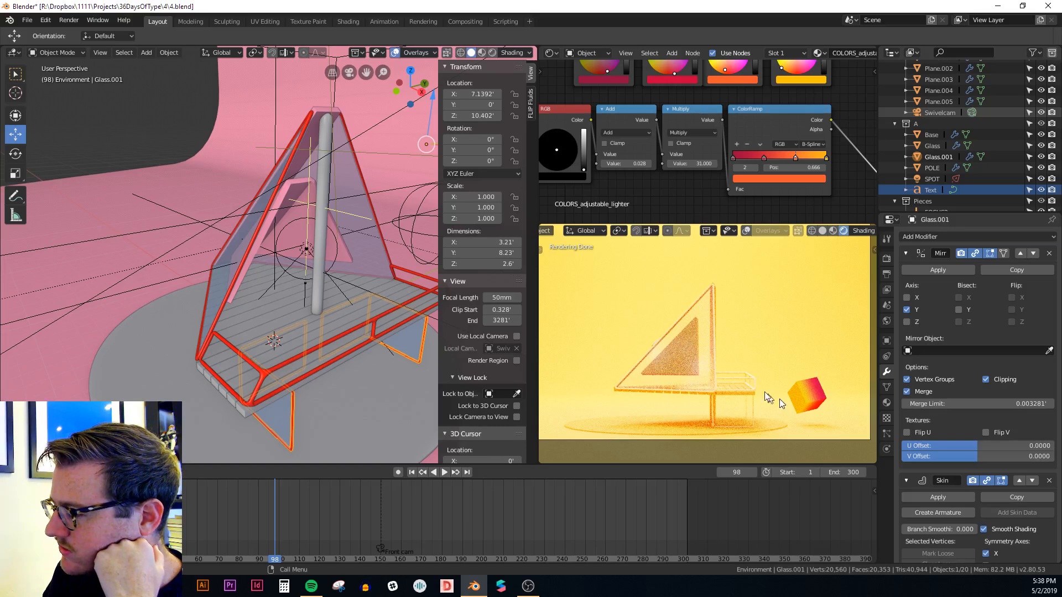
pyautogui.moveTo(368, 284); pyautogui.dragTo(400, 307, button='middle')
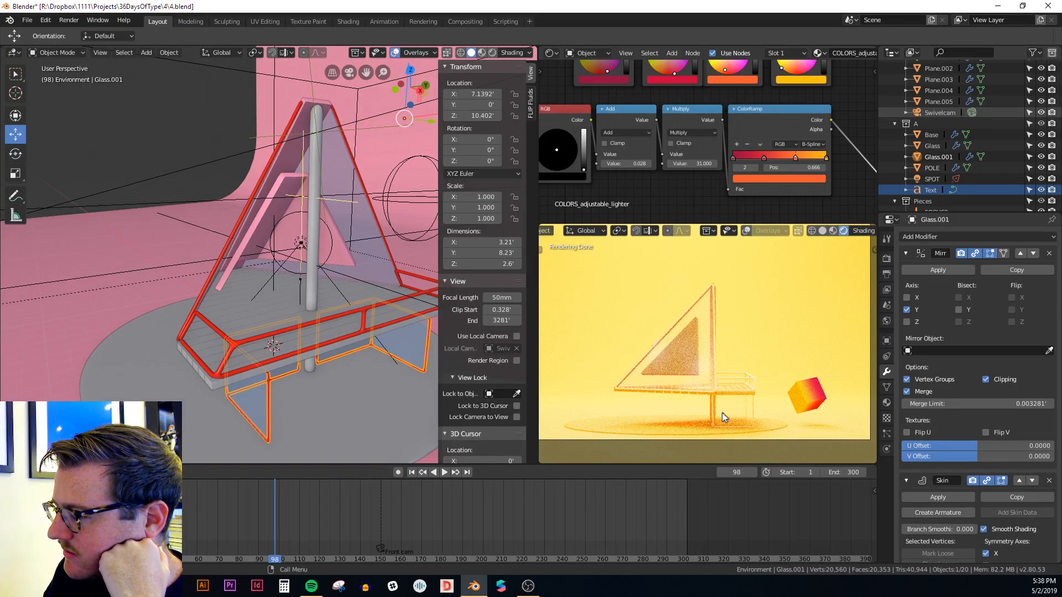
pyautogui.moveTo(434, 375); pyautogui.dragTo(376, 371, button='middle')
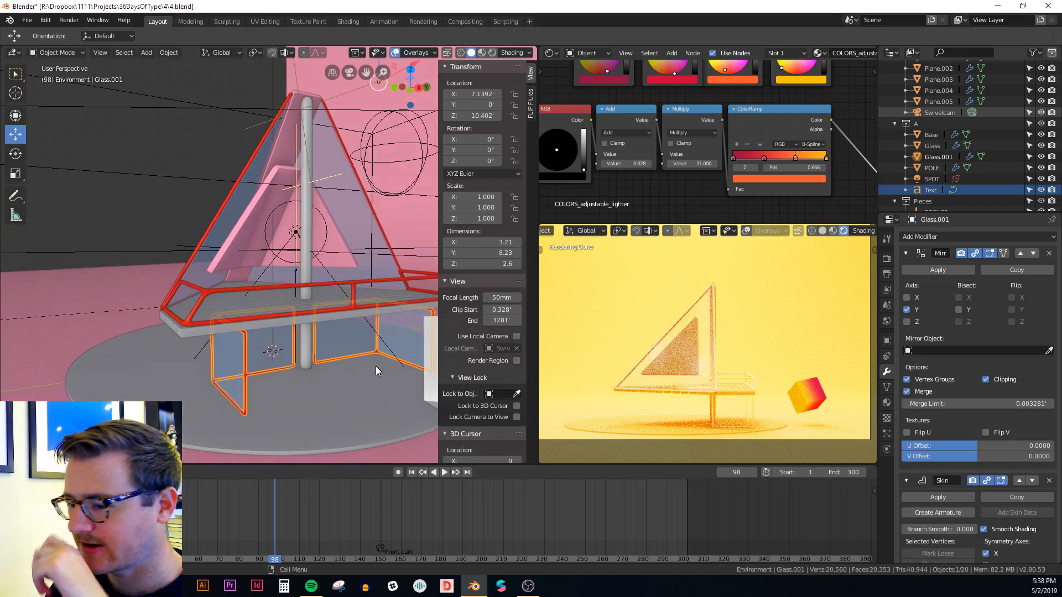
pyautogui.scroll(2, 304, 365)
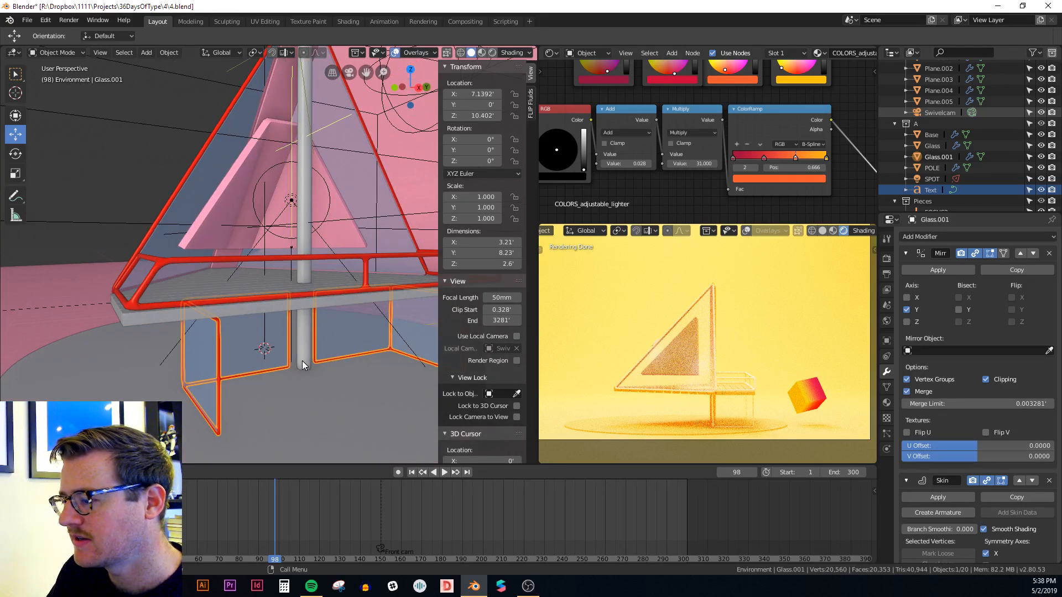
# Step: Select the support pole and show the structure in a see-through top orthographic view
pyautogui.click(302, 362)
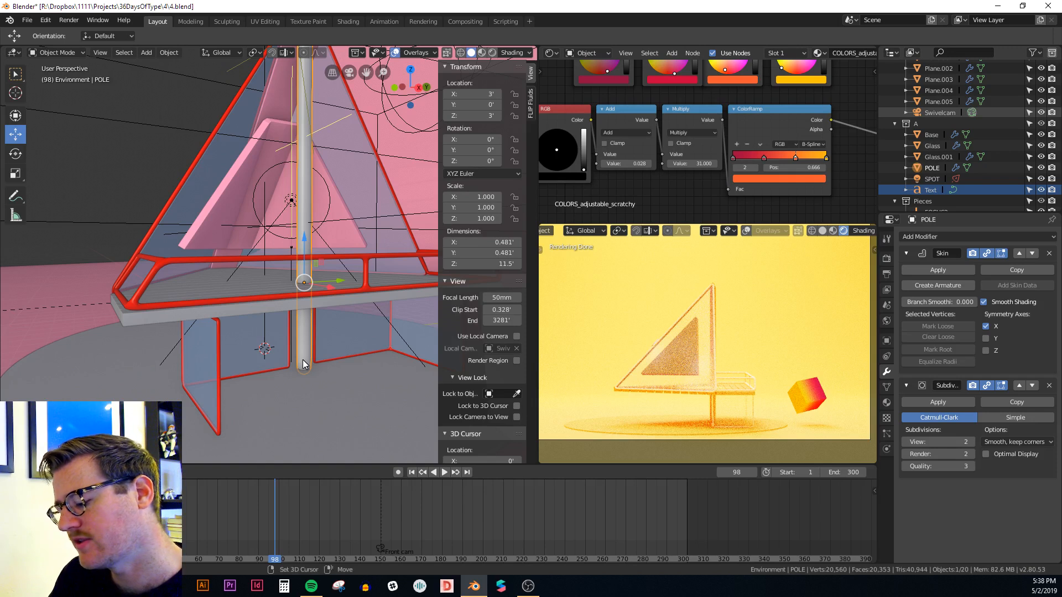
pyautogui.scroll(-8, 303, 359)
pyautogui.scroll(3, 301, 336)
pyautogui.press('KP_Decimal')
pyautogui.press('KP_7')
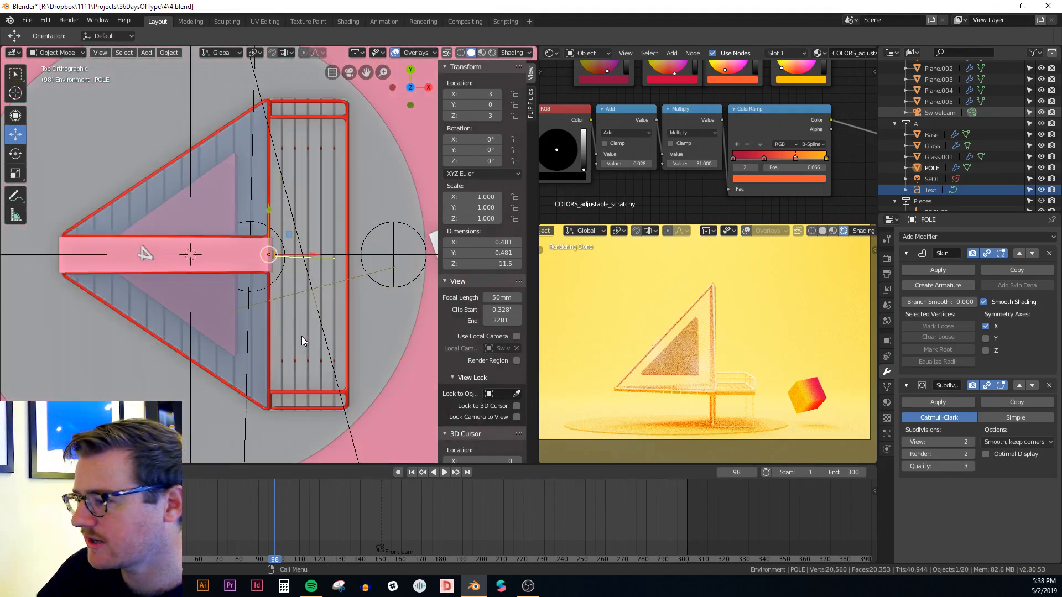
pyautogui.hotkey('alt', 'z')
pyautogui.scroll(-3, 301, 336)
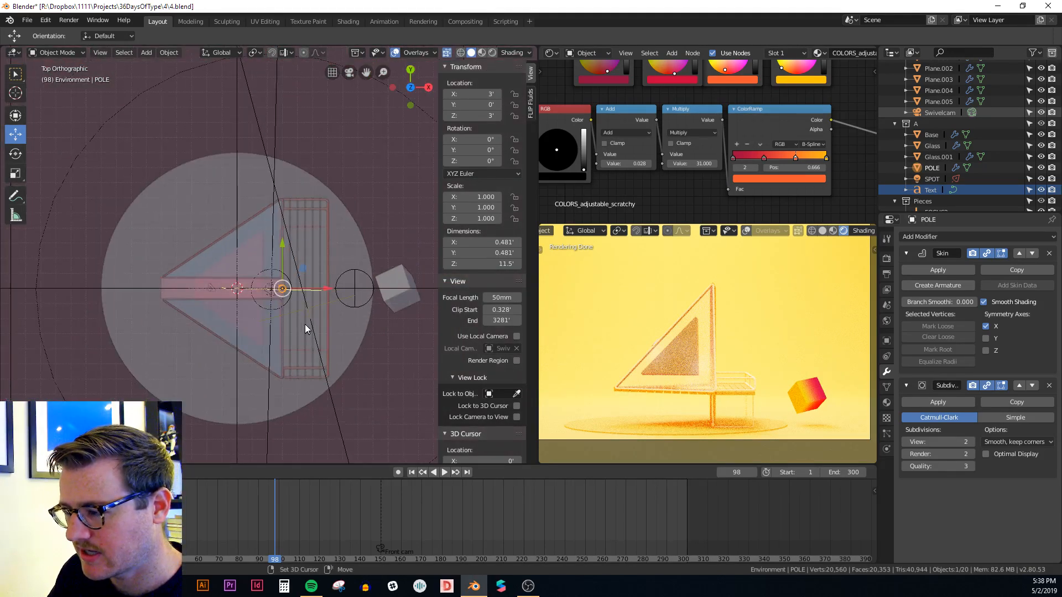
# Step: Add a 2' plane and move it 17' along the X axis, beyond the cube
pyautogui.hotkey('shift', 'a')
pyautogui.moveTo(302, 322)
pyautogui.click(350, 324)
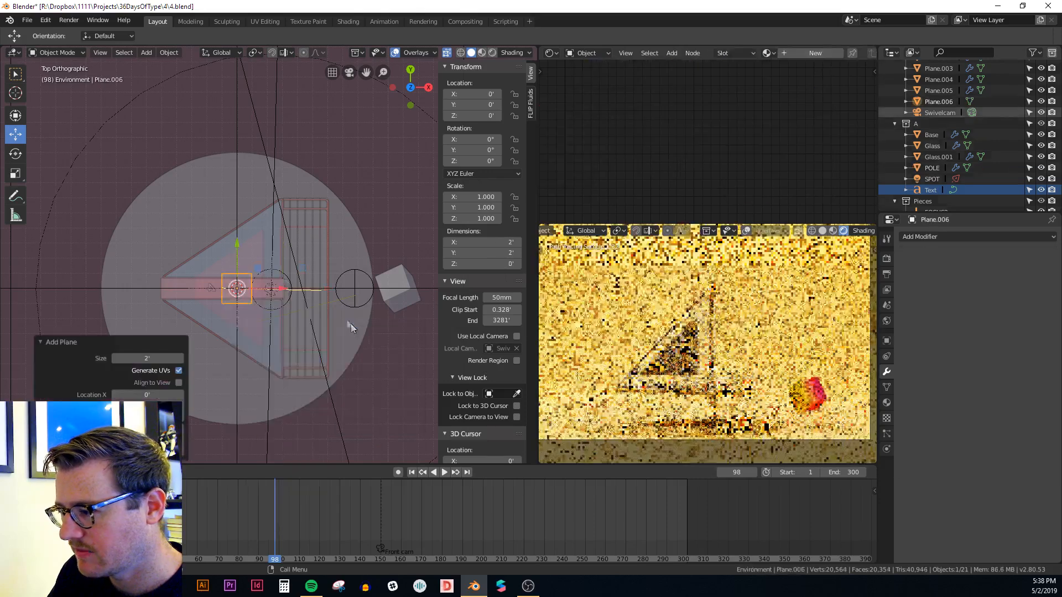
pyautogui.press('g')
pyautogui.press('x')
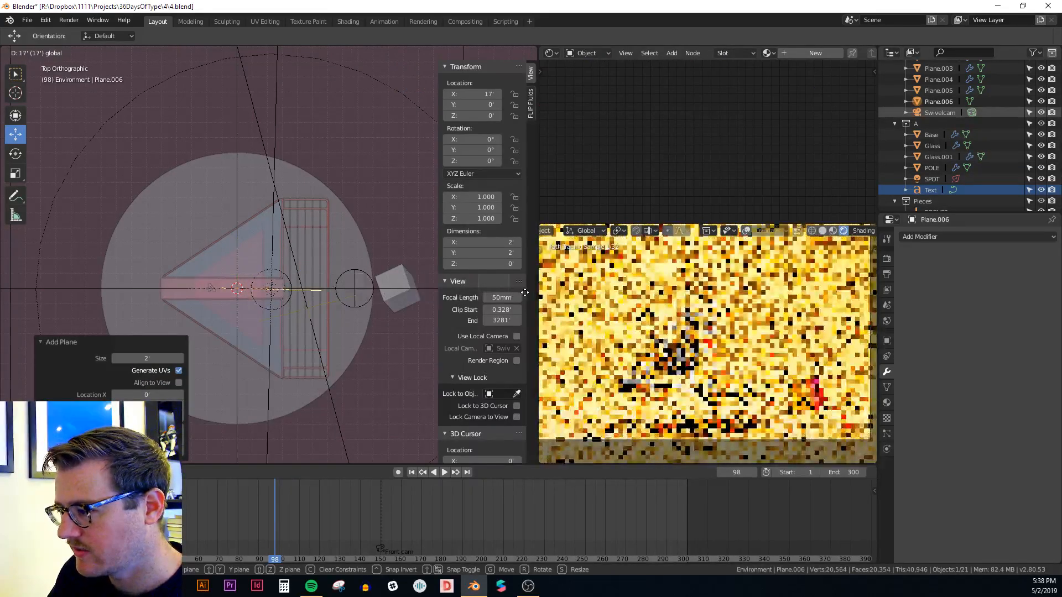
pyautogui.keyDown('ctrl'); pyautogui.click(525, 294); pyautogui.keyUp('ctrl')
# Step: Snap the 3D cursor to the centre of the new plane beyond the cube
pyautogui.keyDown('shift'); pyautogui.moveTo(325, 283); pyautogui.dragTo(228, 289, button='middle'); pyautogui.keyUp('shift')
pyautogui.scroll(1, 367, 289)
pyautogui.keyDown('shift'); pyautogui.moveTo(369, 291); pyautogui.dragTo(295, 289, button='middle'); pyautogui.keyUp('shift')
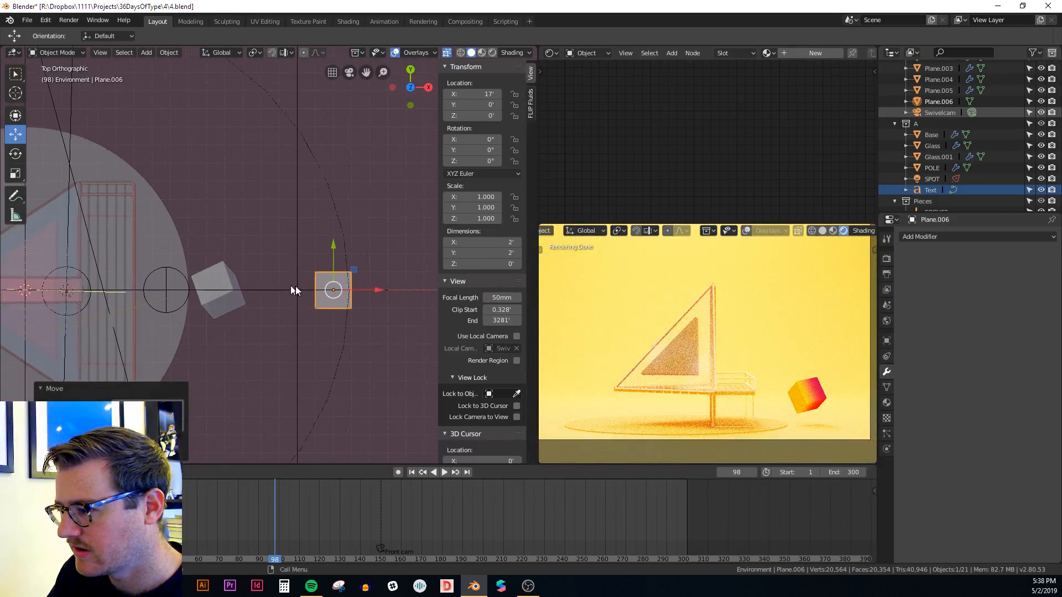
pyautogui.scroll(3, 298, 289)
pyautogui.hotkey('shift', 's')
pyautogui.click(327, 346)
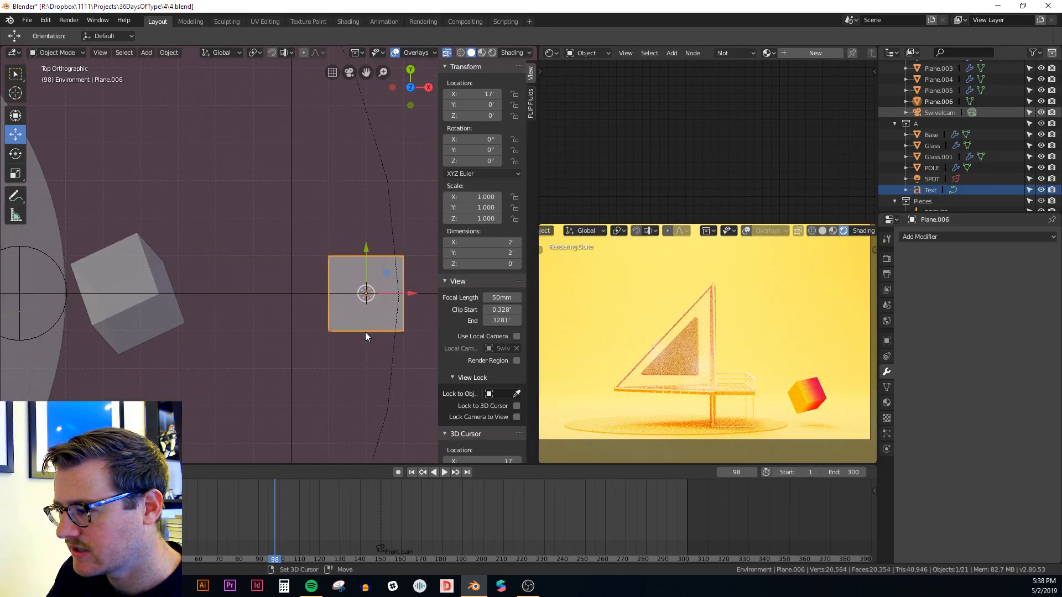
# Step: Add a Plain Axes empty at the 3D cursor in the centre of the 2' plane
pyautogui.keyDown('shift'); pyautogui.moveTo(368, 334); pyautogui.dragTo(302, 332, button='middle'); pyautogui.keyUp('shift')
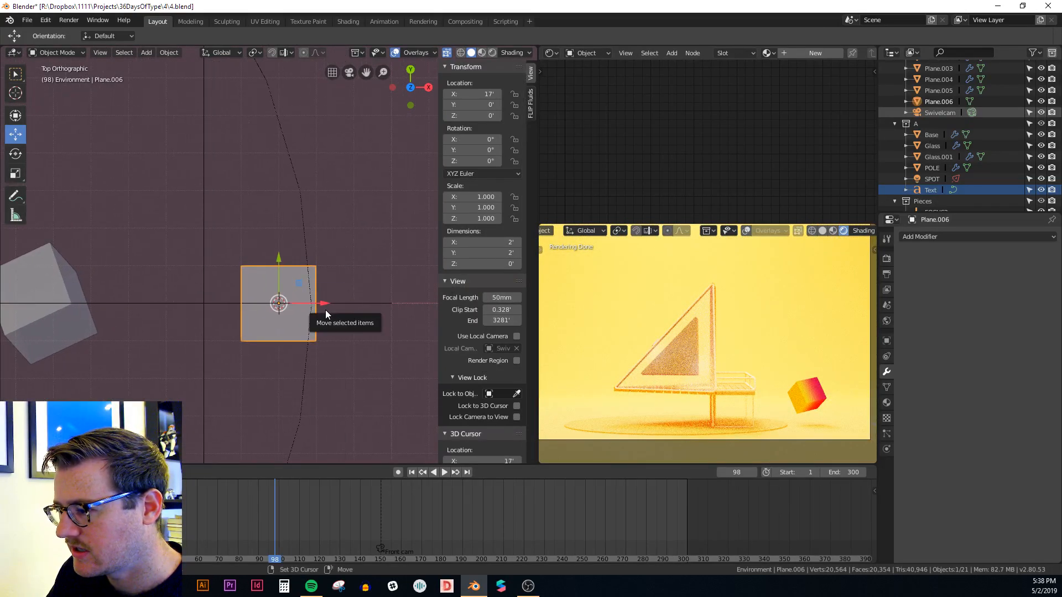
pyautogui.hotkey('shift', 'a')
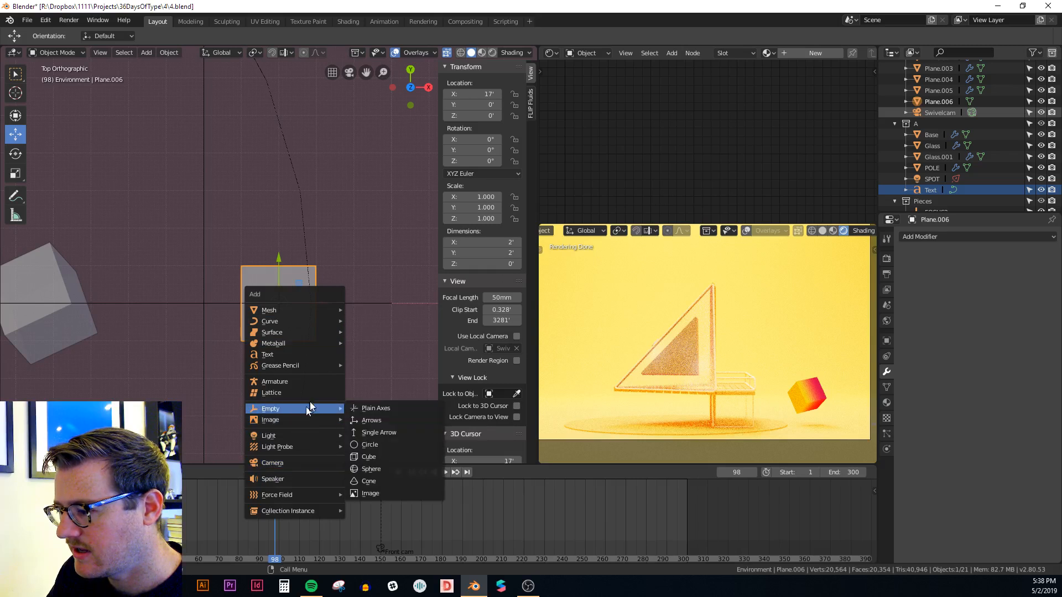
pyautogui.moveTo(310, 412)
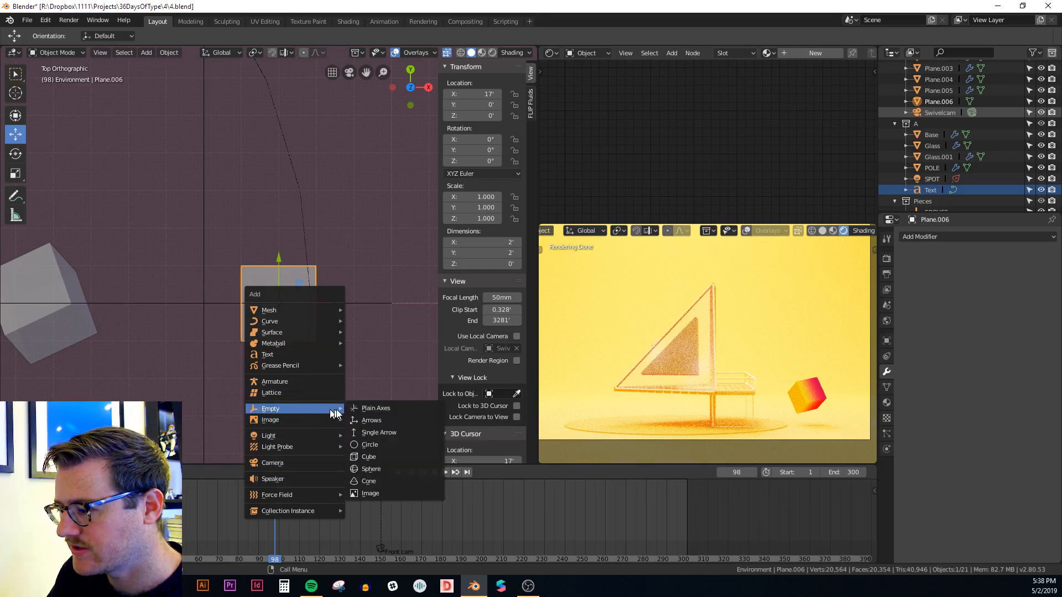
pyautogui.click(376, 410)
pyautogui.moveTo(331, 343); pyautogui.dragTo(318, 251, button='middle')
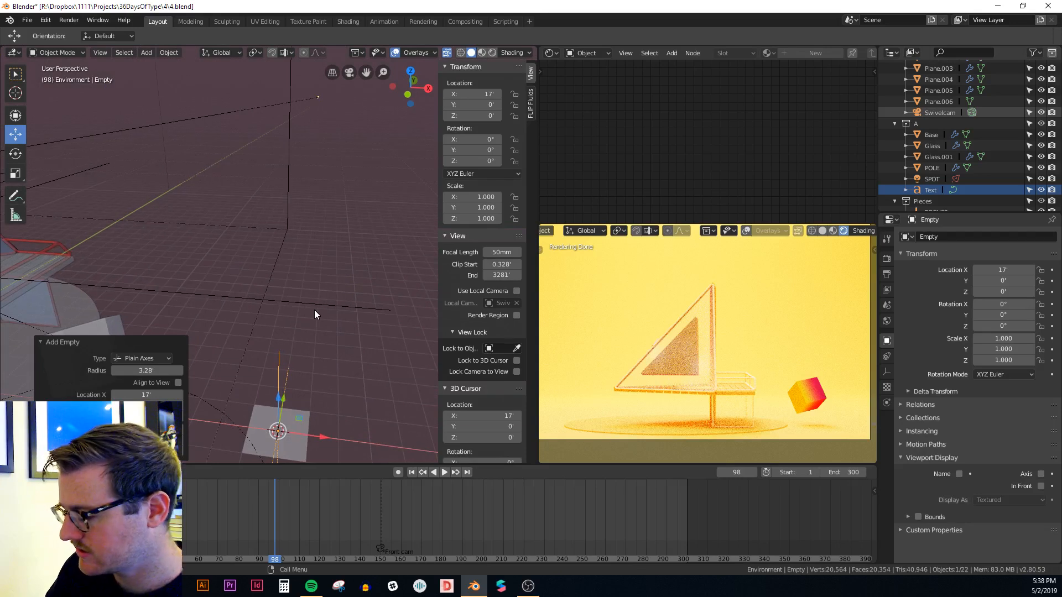
pyautogui.press('KP_Decimal')
# Step: Move the 2' plane 1' along the X axis so that it sits beside the empty at X 18'
pyautogui.moveTo(314, 310); pyautogui.dragTo(320, 251, button='middle')
pyautogui.click(320, 251)
pyautogui.press('g')
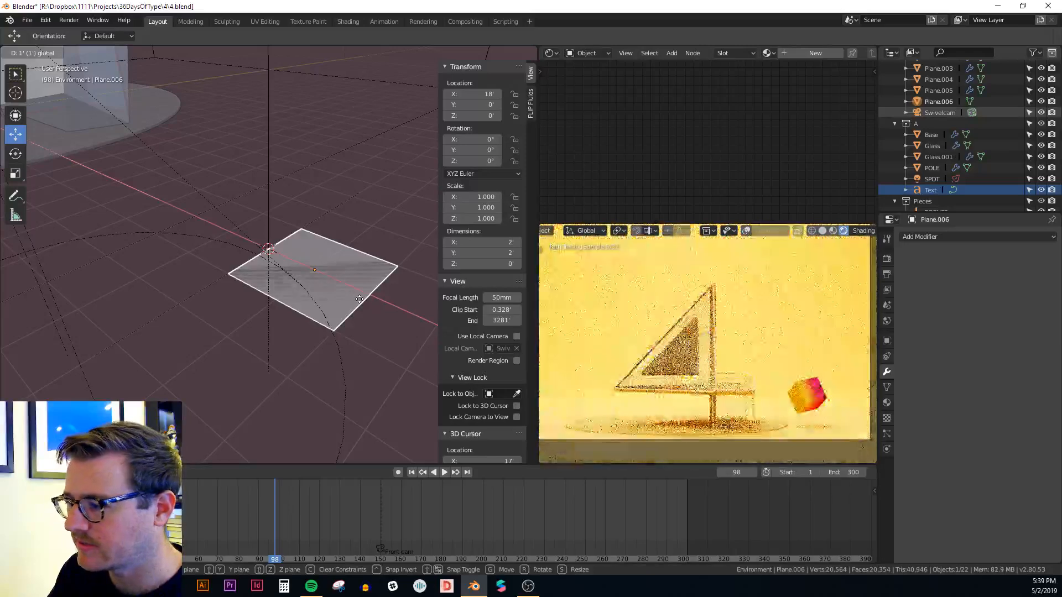
pyautogui.click(360, 299)
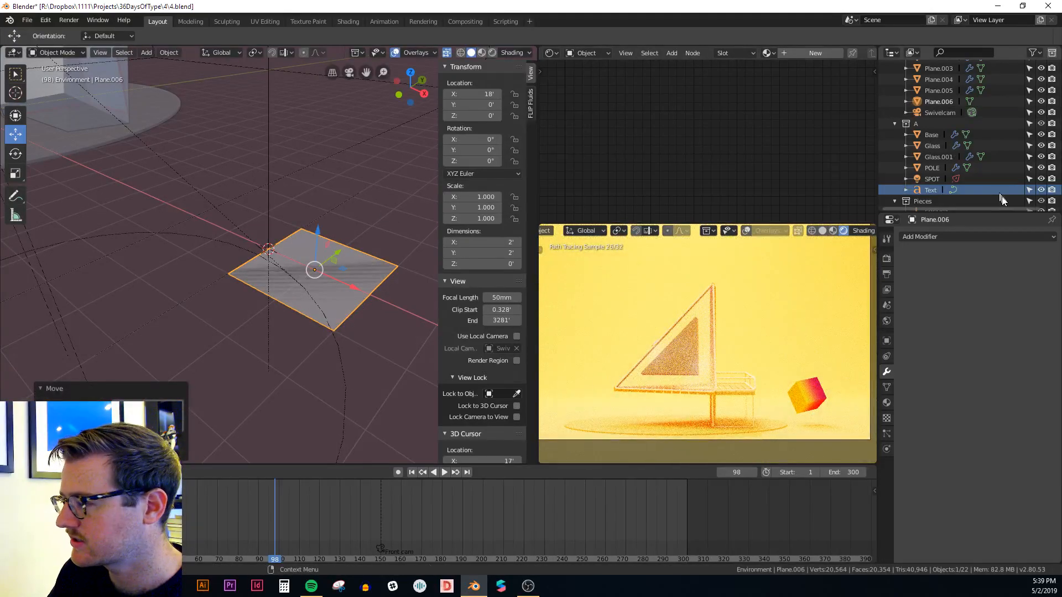
pyautogui.press('Tab')
pyautogui.press('Tab')
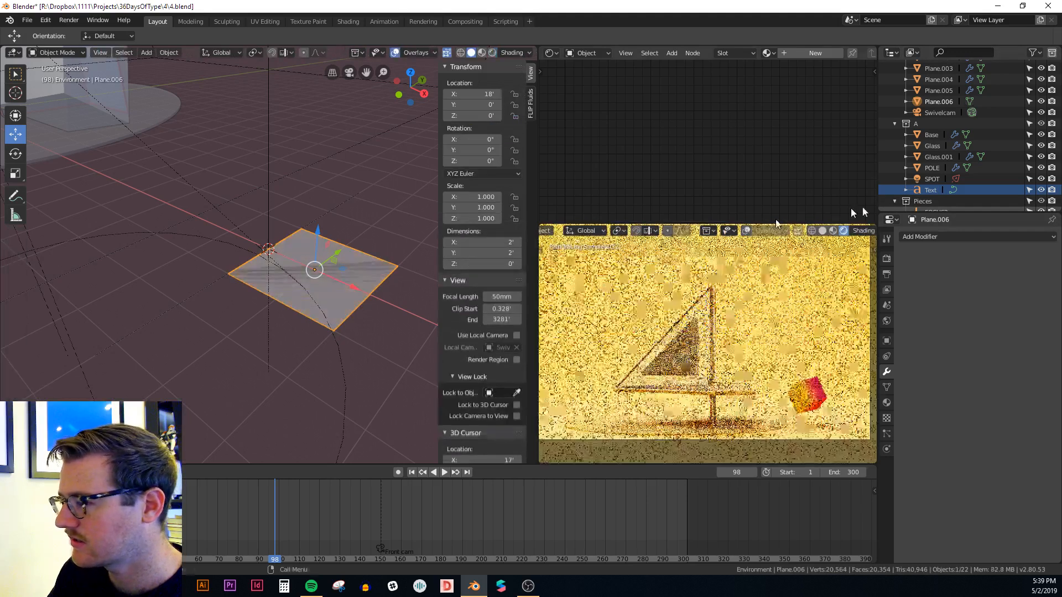
# Step: Give the plane a Solidify modifier with a thickness of 0.1786' and an offset of 1
pyautogui.click(935, 236)
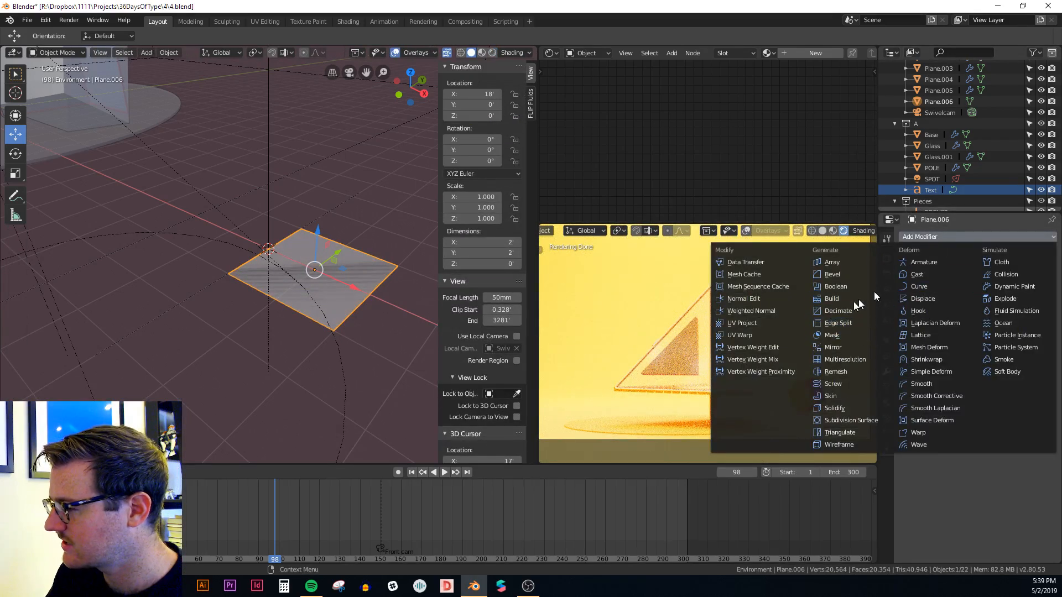
pyautogui.click(829, 407)
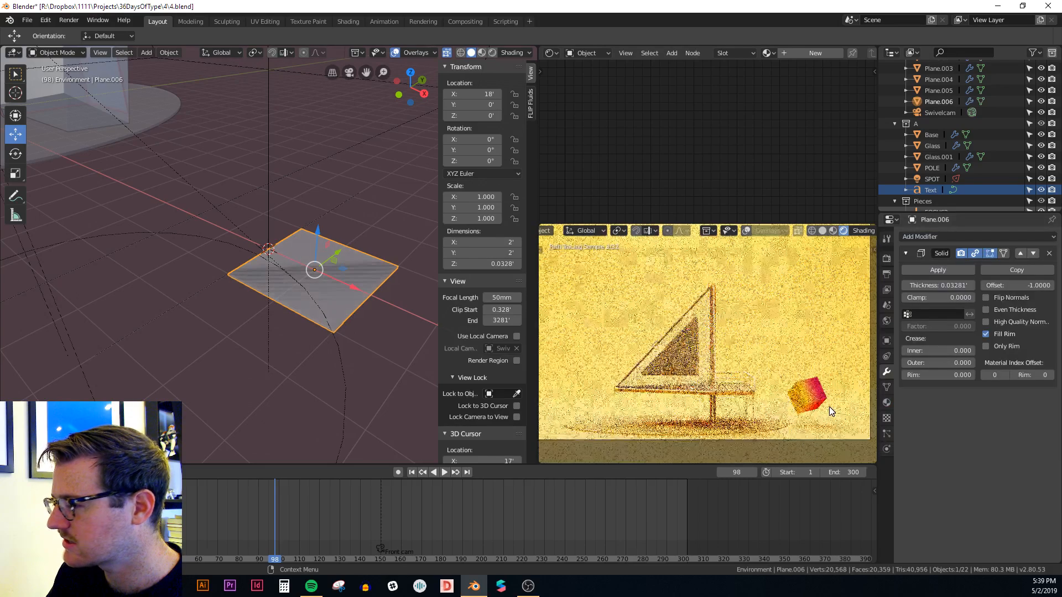
pyautogui.moveTo(943, 285); pyautogui.dragTo(931, 286)
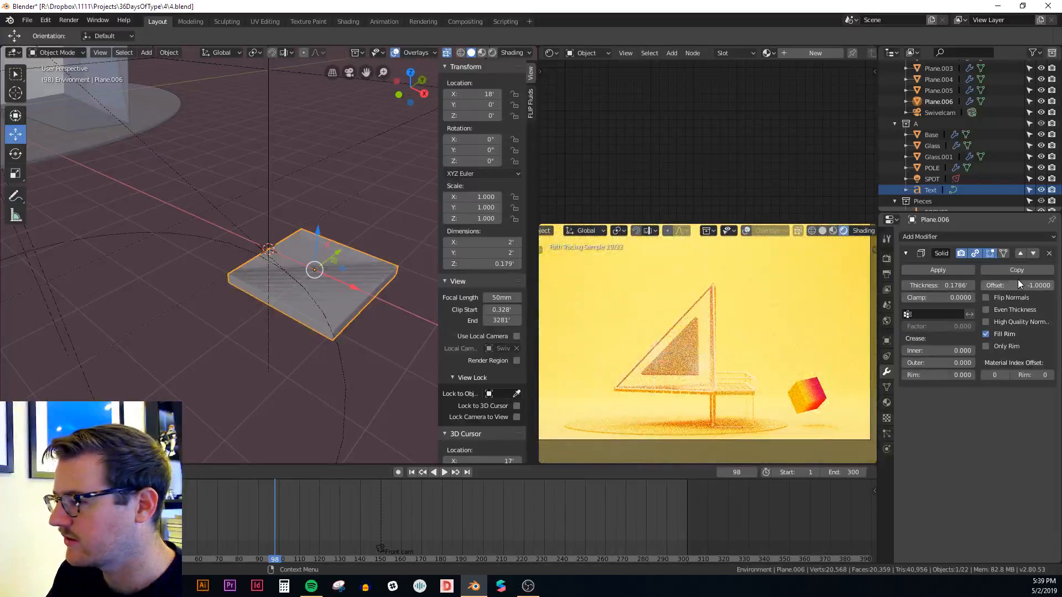
pyautogui.moveTo(1019, 286); pyautogui.dragTo(1054, 285)
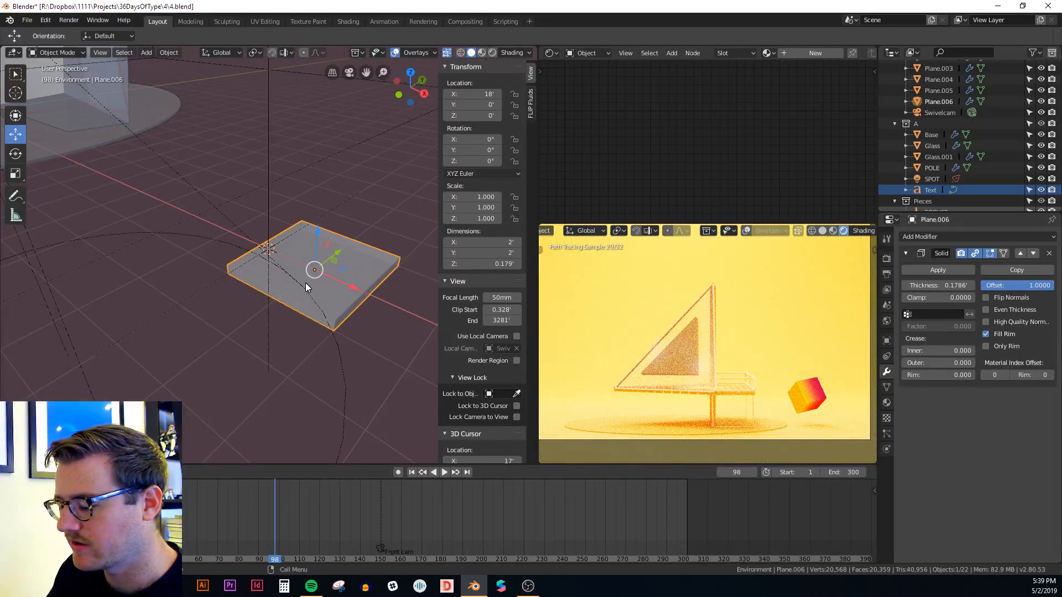
# Step: Turn off the see-through display and scale the slab's mesh along Y to a width of about 0.77'
pyautogui.hotkey('alt', 'z')
pyautogui.moveTo(330, 280); pyautogui.dragTo(338, 260, button='middle')
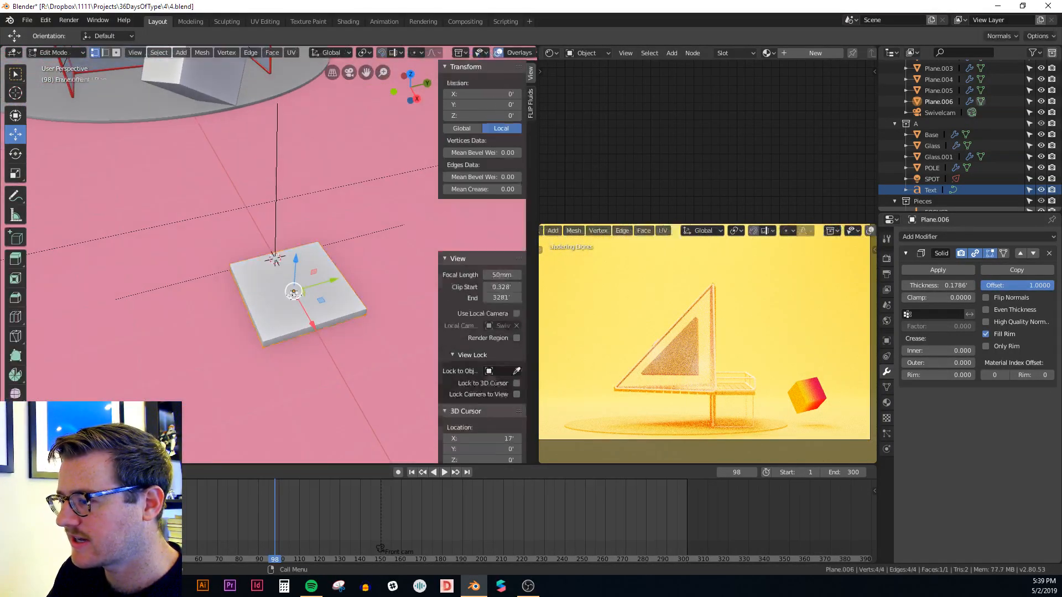
pyautogui.press('Tab')
pyautogui.press('s')
pyautogui.press('y')
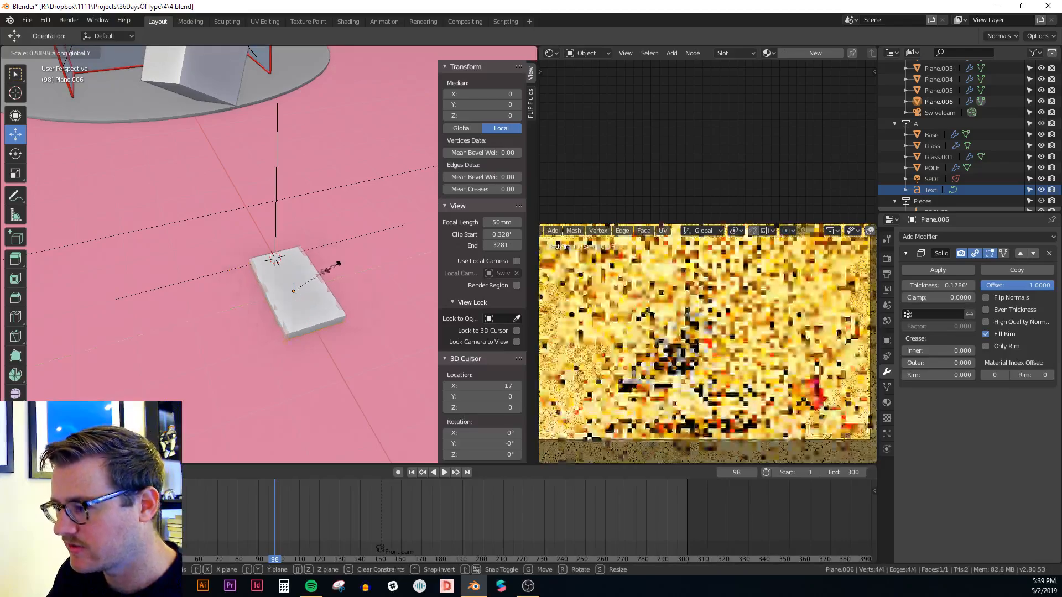
pyautogui.click(259, 295)
# Step: Pull in the slab's edge nearest the empty so that the slab is about 1.84' long
pyautogui.moveTo(258, 295); pyautogui.dragTo(319, 296, button='middle')
pyautogui.scroll(1, 299, 271)
pyautogui.press('2')
pyautogui.click(274, 245)
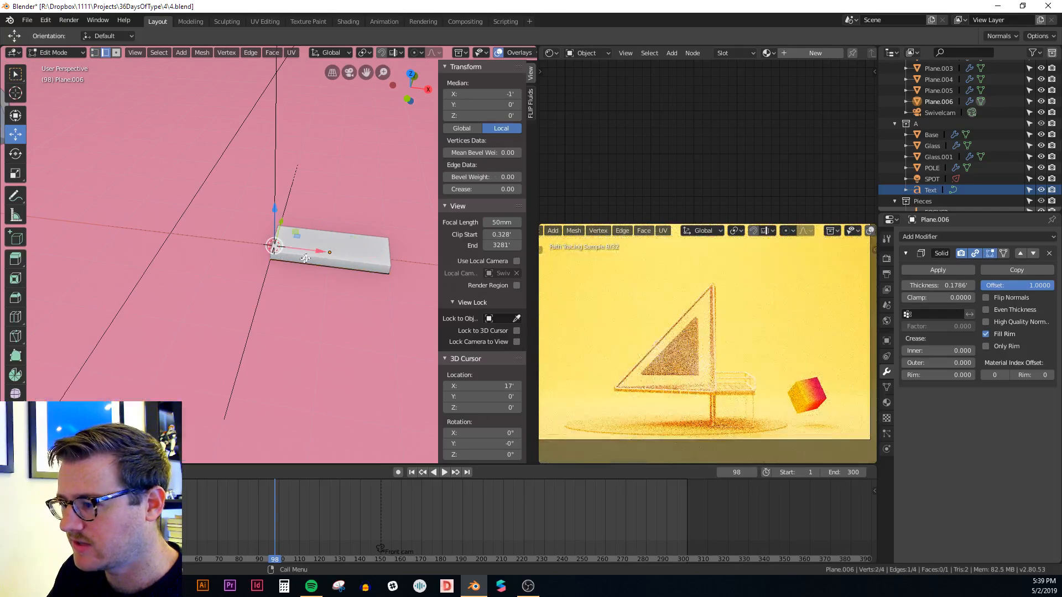
pyautogui.press('Tab')
pyautogui.moveTo(344, 272); pyautogui.dragTo(308, 250, button='middle')
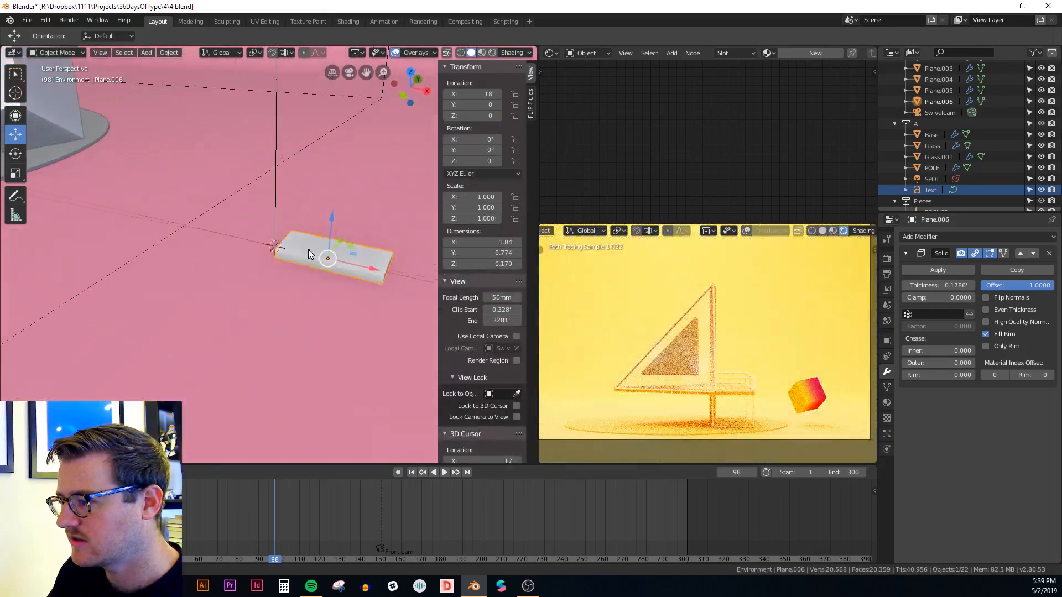
# Step: Add an Array modifier to the slab and disable its relative offset
pyautogui.click(1027, 235)
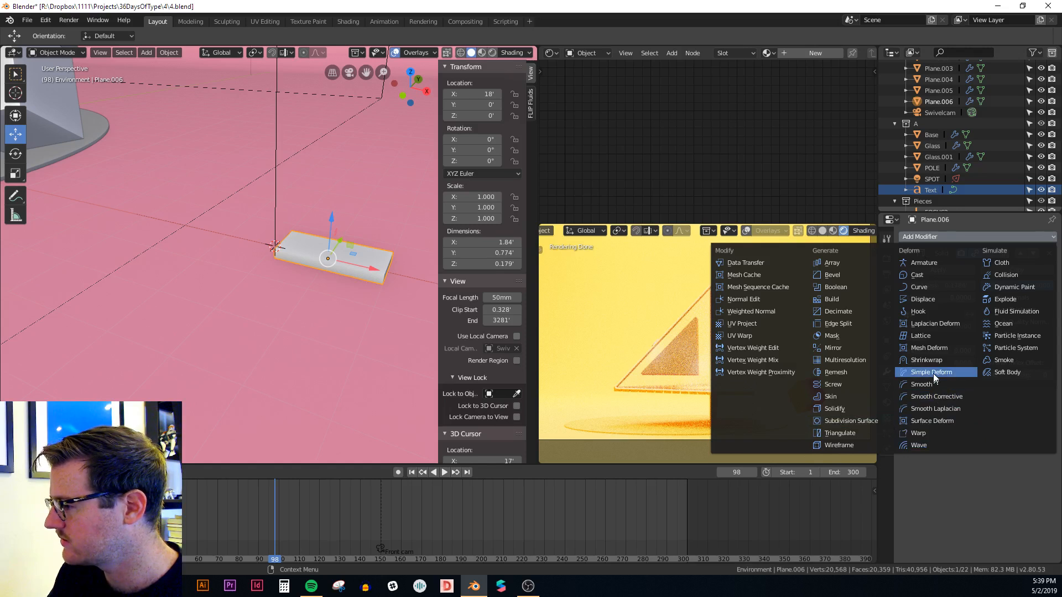
pyautogui.click(833, 267)
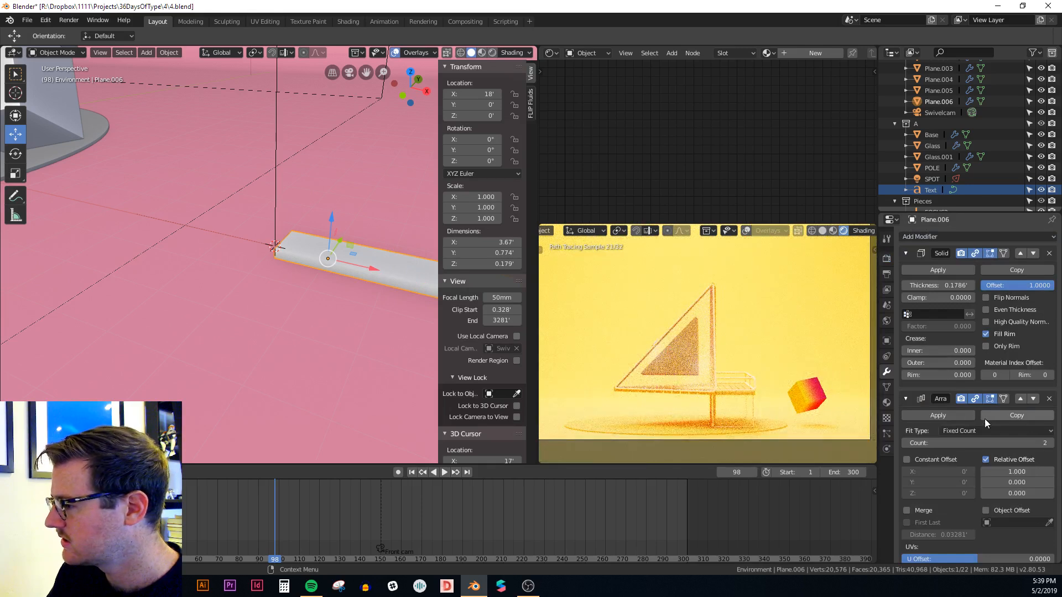
pyautogui.scroll(-1, 979, 443)
pyautogui.click(984, 438)
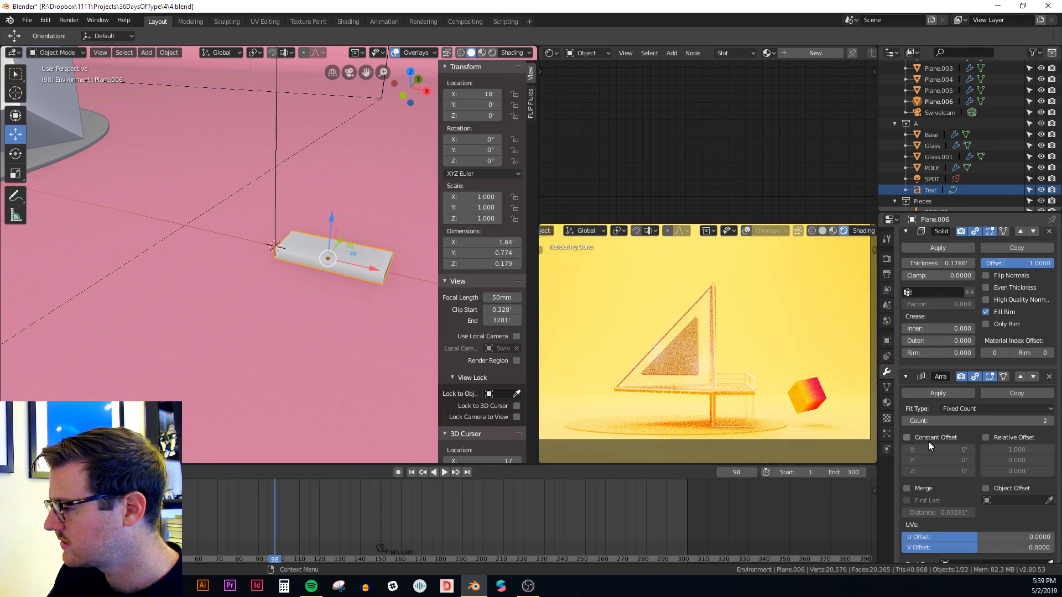
# Step: Try a constant Z offset of 0.41667' on the slab's array, disable it and assign the empty as the offset object
pyautogui.click(907, 437)
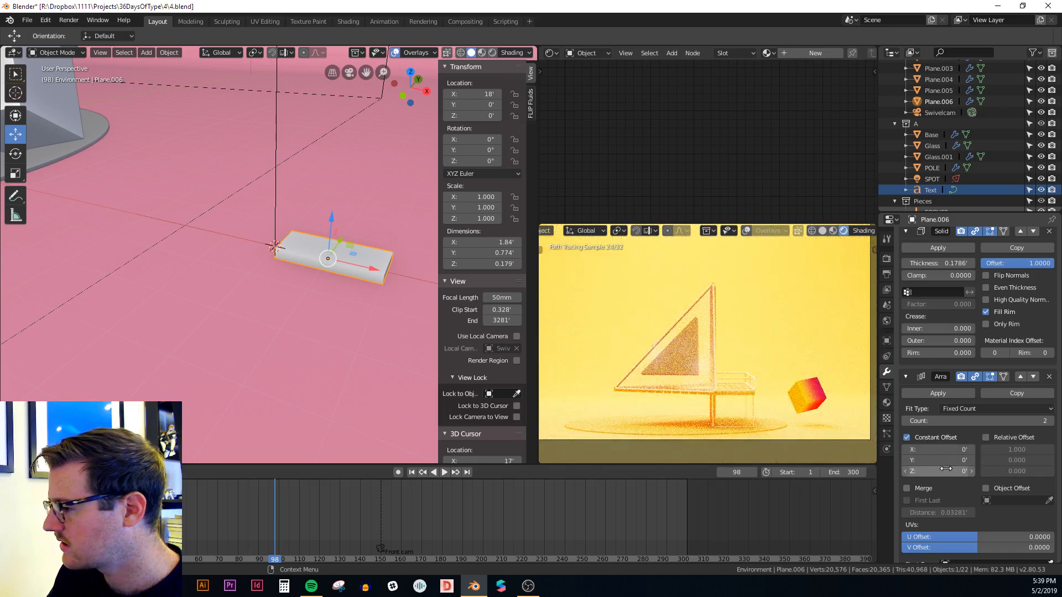
pyautogui.moveTo(946, 468); pyautogui.dragTo(979, 468)
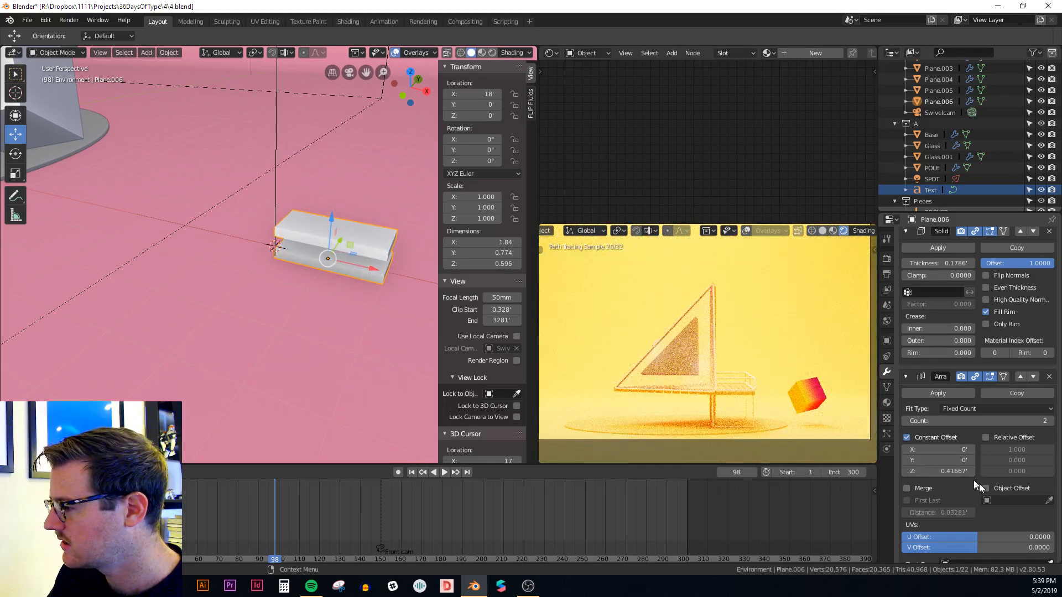
pyautogui.click(907, 440)
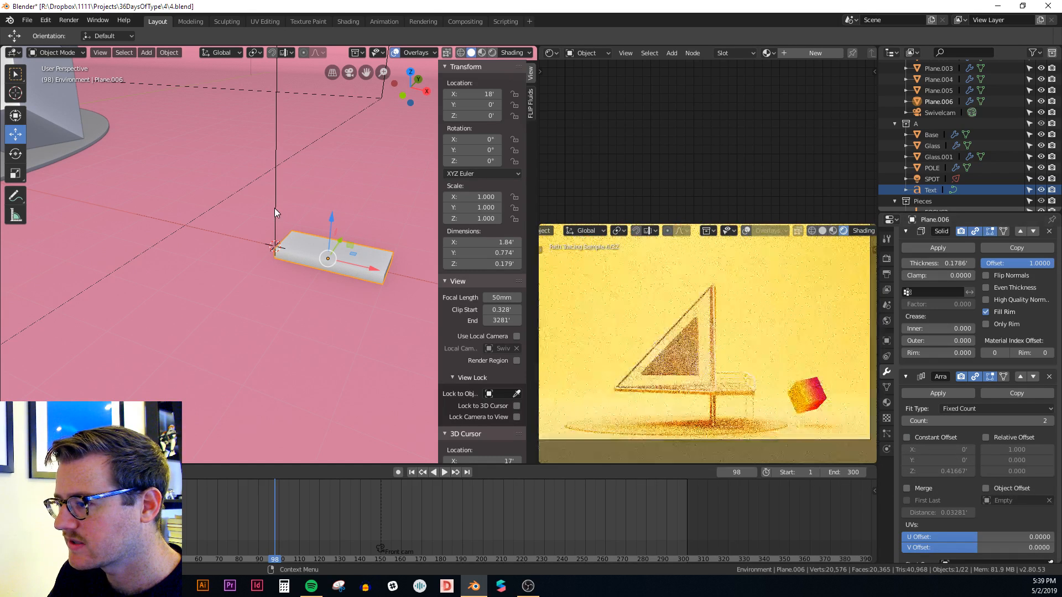
pyautogui.click(279, 211)
pyautogui.click(277, 211)
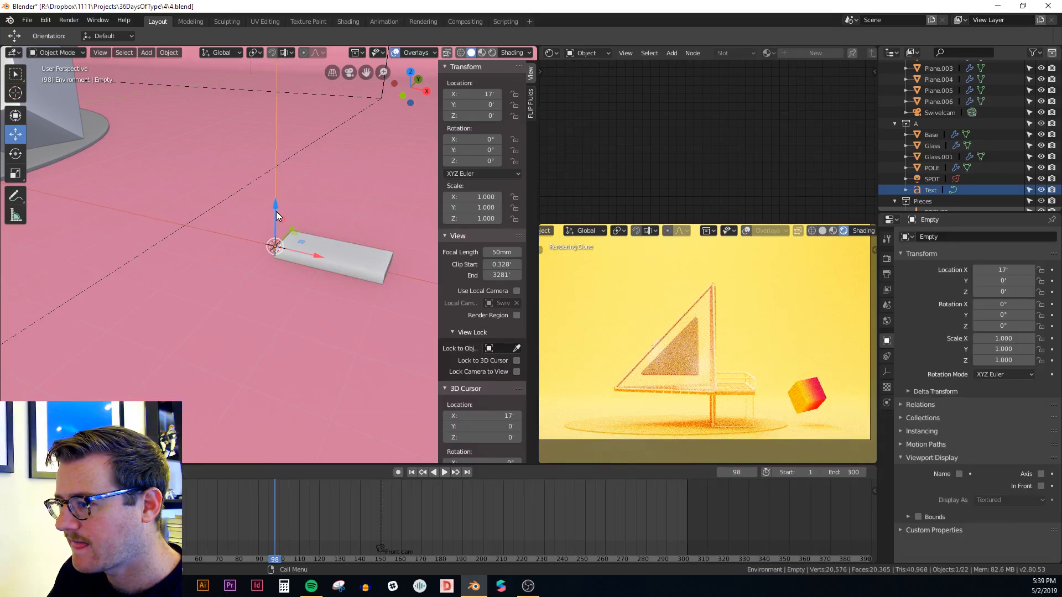
pyautogui.press('g')
pyautogui.press('z')
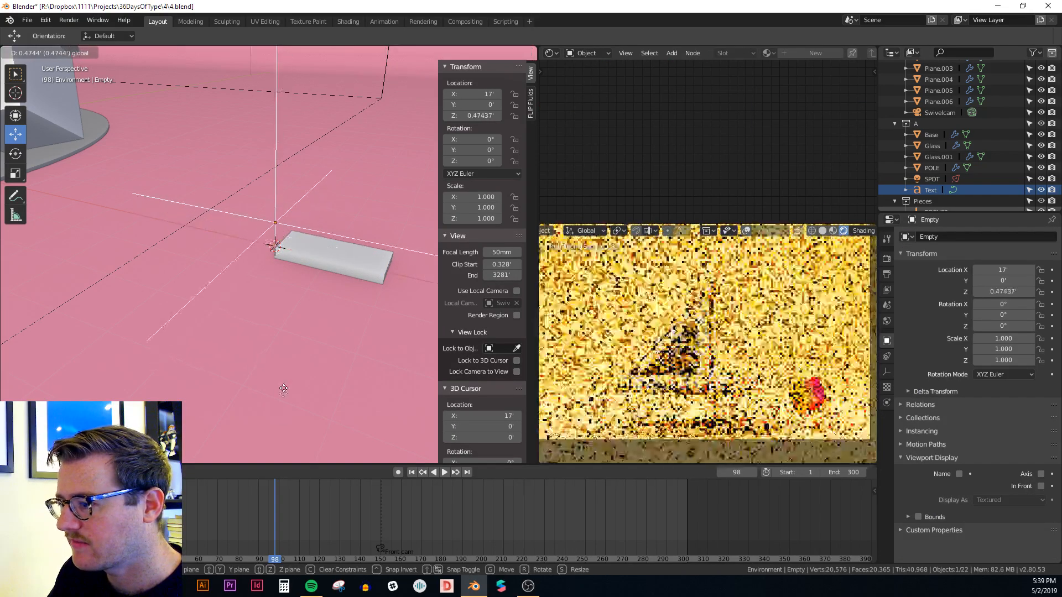
pyautogui.press('Escape')
# Step: Set the slab array's count to 5 and enable the object offset driven by the empty
pyautogui.click(364, 271)
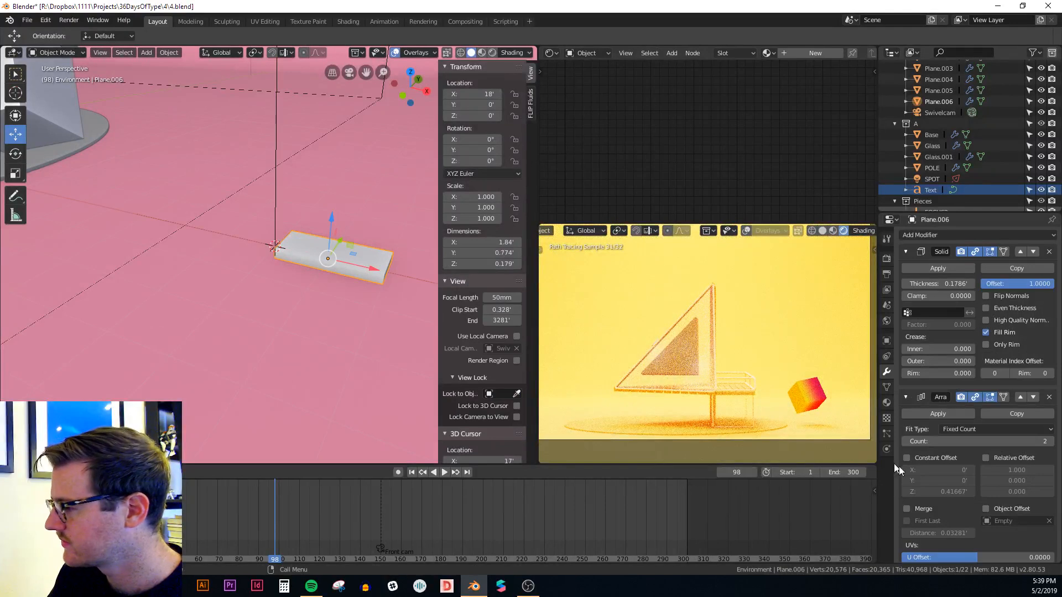
pyautogui.click(1049, 443)
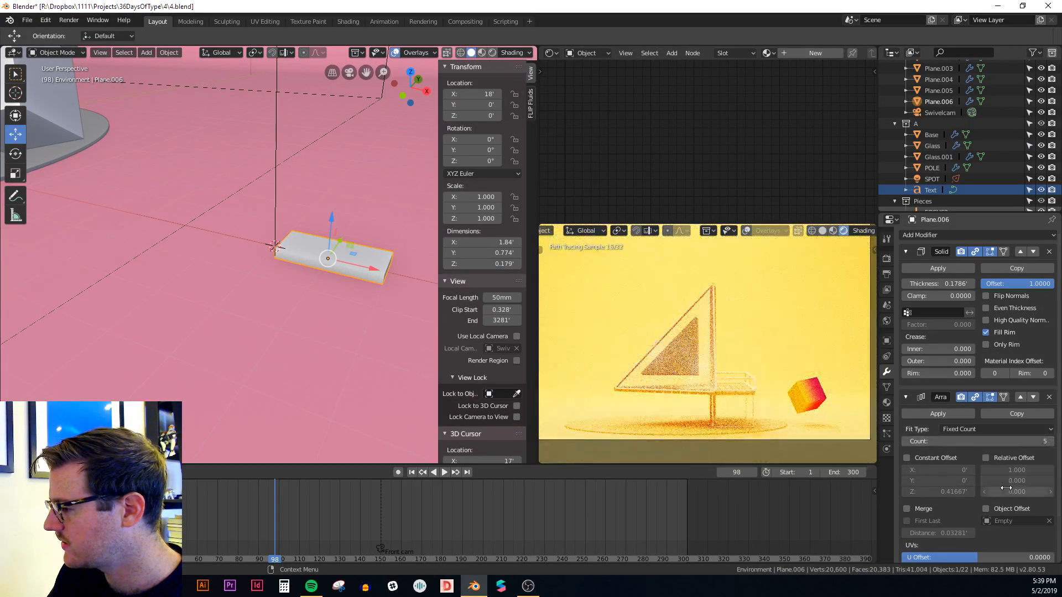
pyautogui.scroll(-1, 1006, 488)
pyautogui.click(907, 437)
pyautogui.click(907, 437)
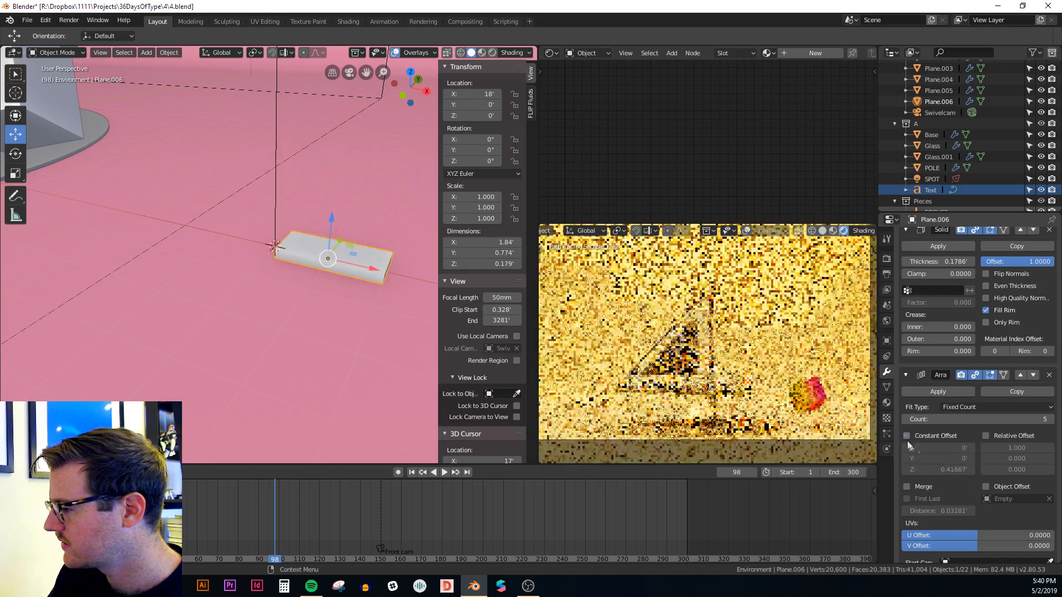
pyautogui.click(985, 486)
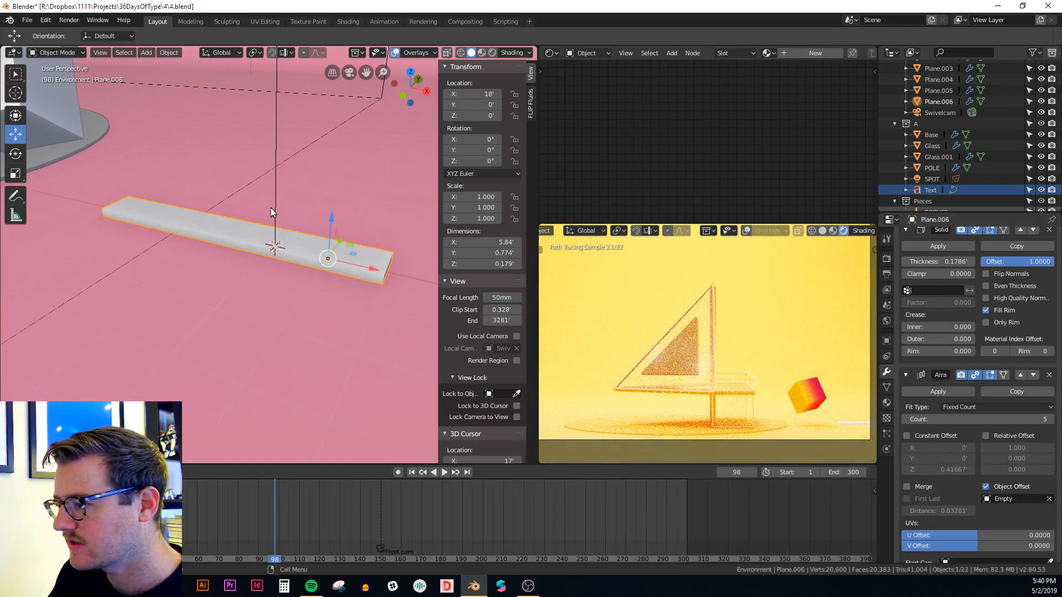
# Step: Select the empty among the slab copies and turn on the see-through display
pyautogui.click(277, 205)
pyautogui.click(201, 223)
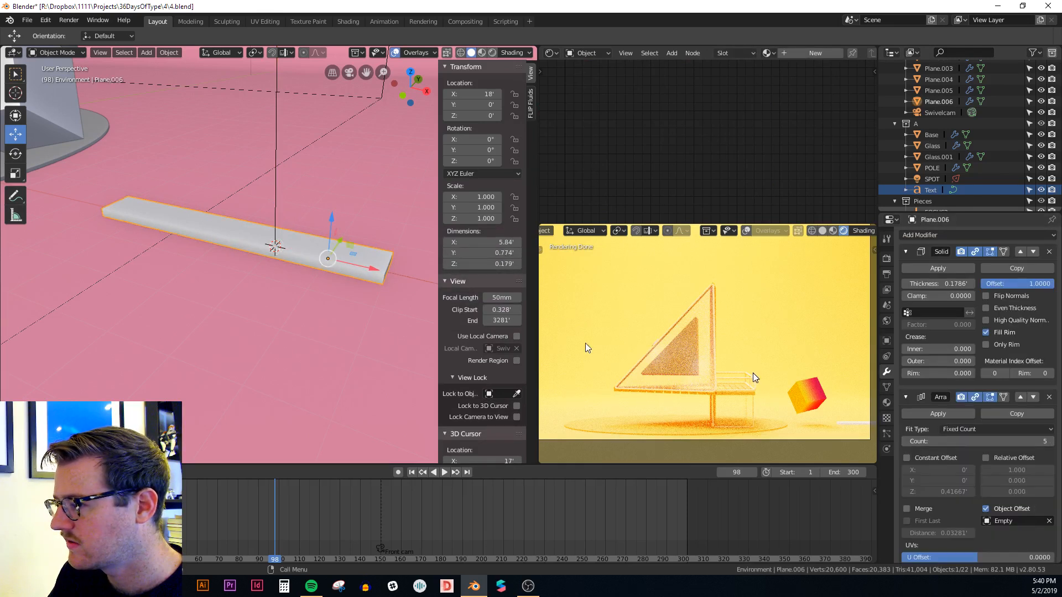
pyautogui.click(273, 198)
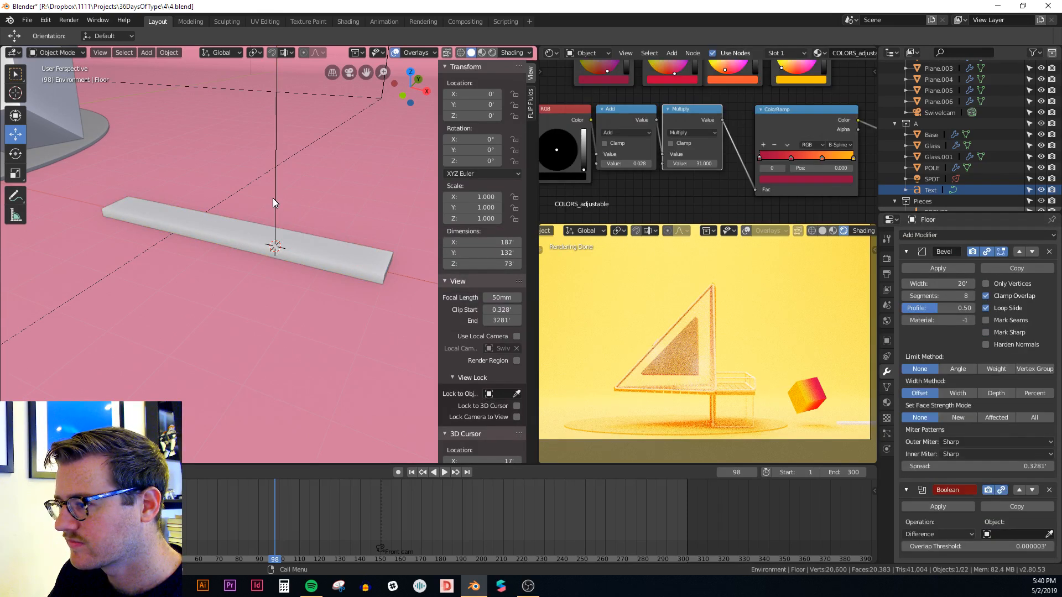
pyautogui.click(278, 207)
pyautogui.hotkey('alt', 'z')
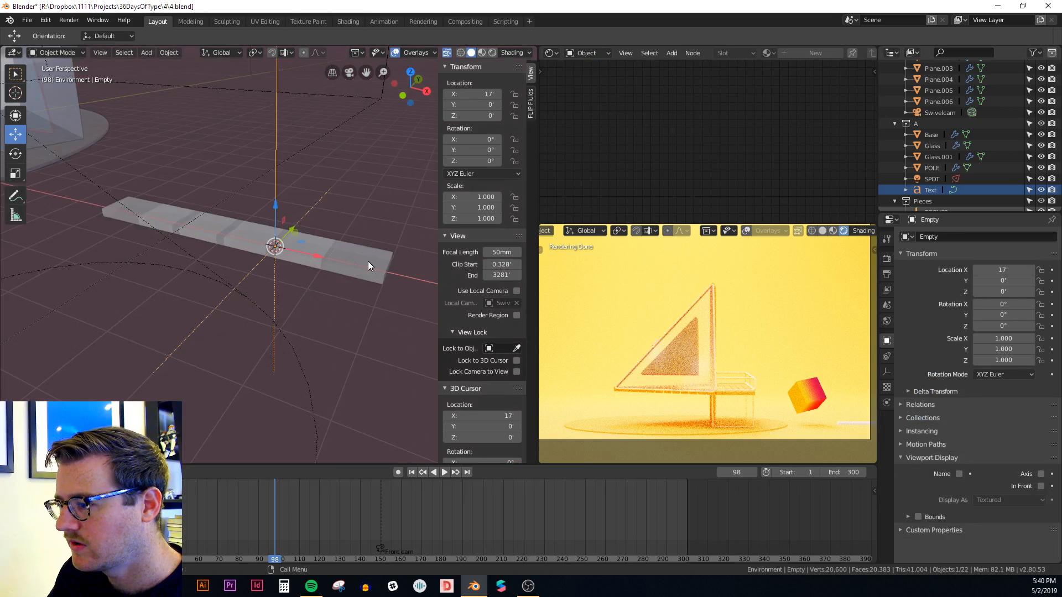
# Step: Snap the arrayed slab to the 3D cursor so that its origin coincides with the empty
pyautogui.click(370, 278)
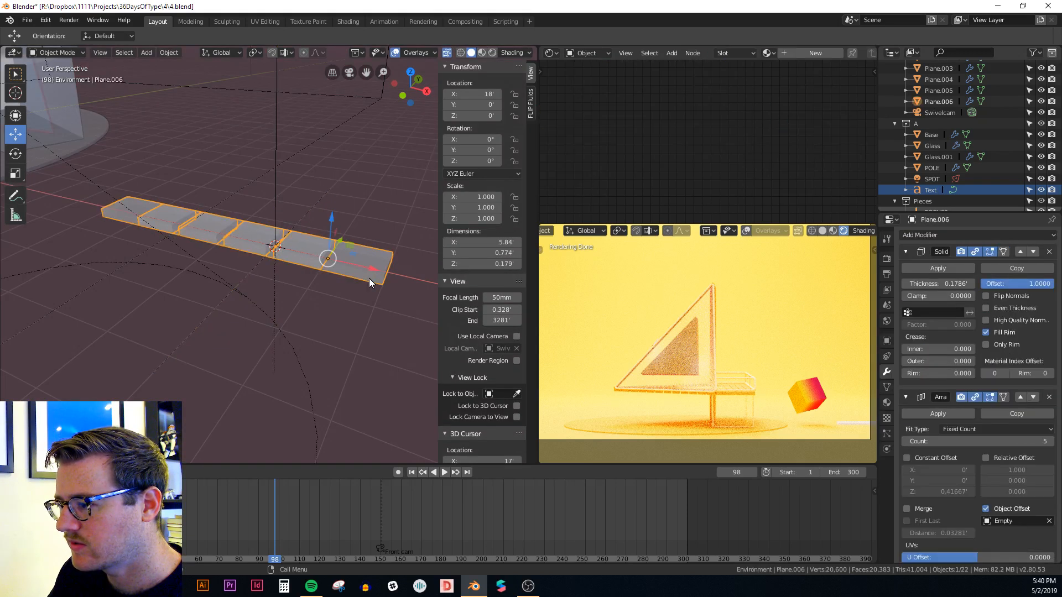
pyautogui.hotkey('shift', 's')
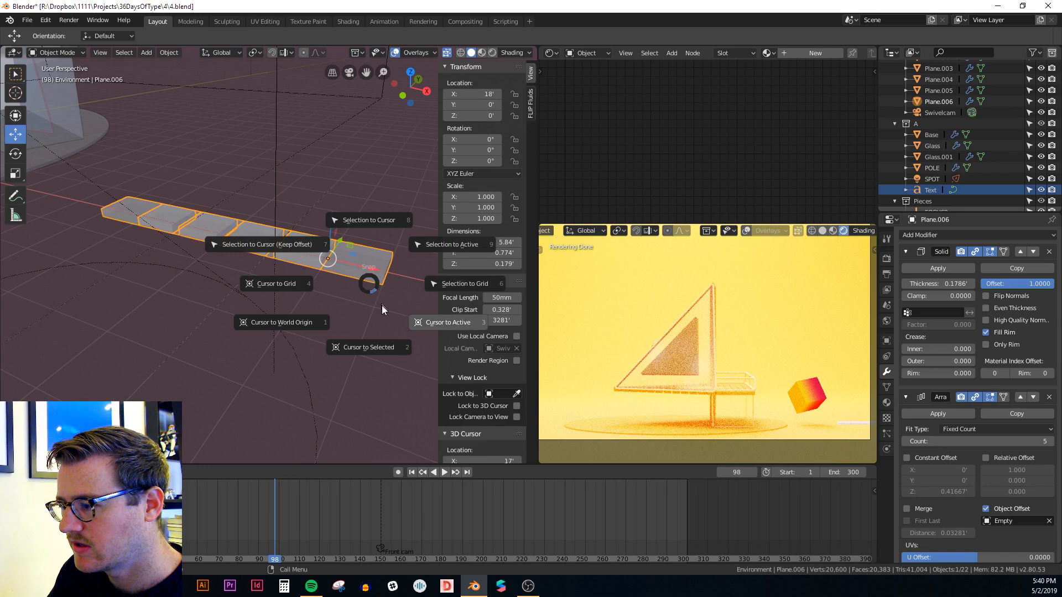
pyautogui.click(391, 389)
pyautogui.hotkey('shift', 's')
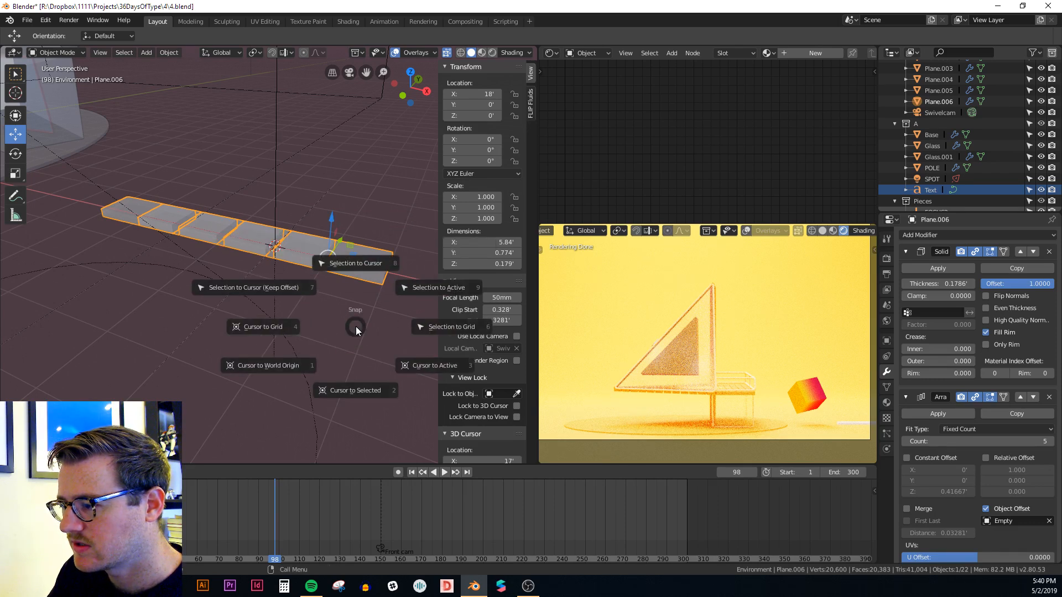
pyautogui.click(360, 265)
# Step: Raise the array's offset empty about 0.286' along Z and rotate it 20° about Z to twist the slab stack
pyautogui.click(274, 187)
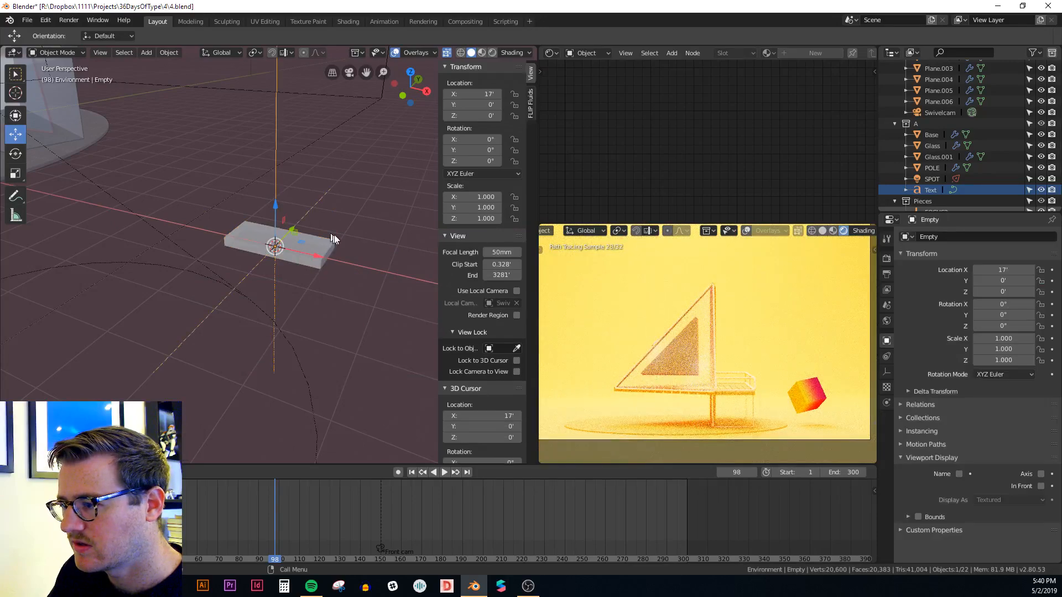
pyautogui.press('g')
pyautogui.press('z')
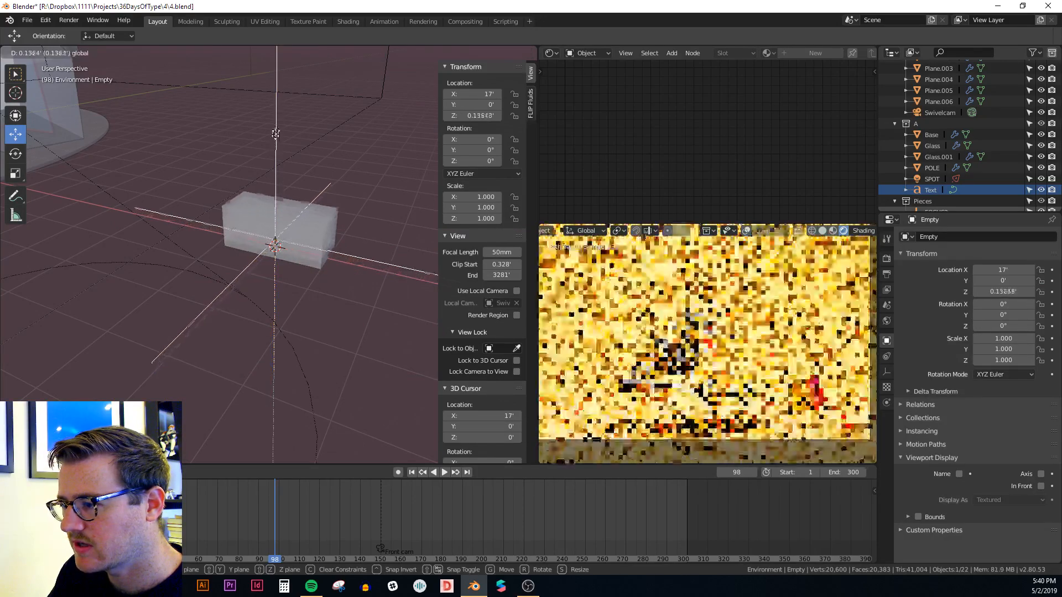
pyautogui.click(301, 166)
pyautogui.press('r')
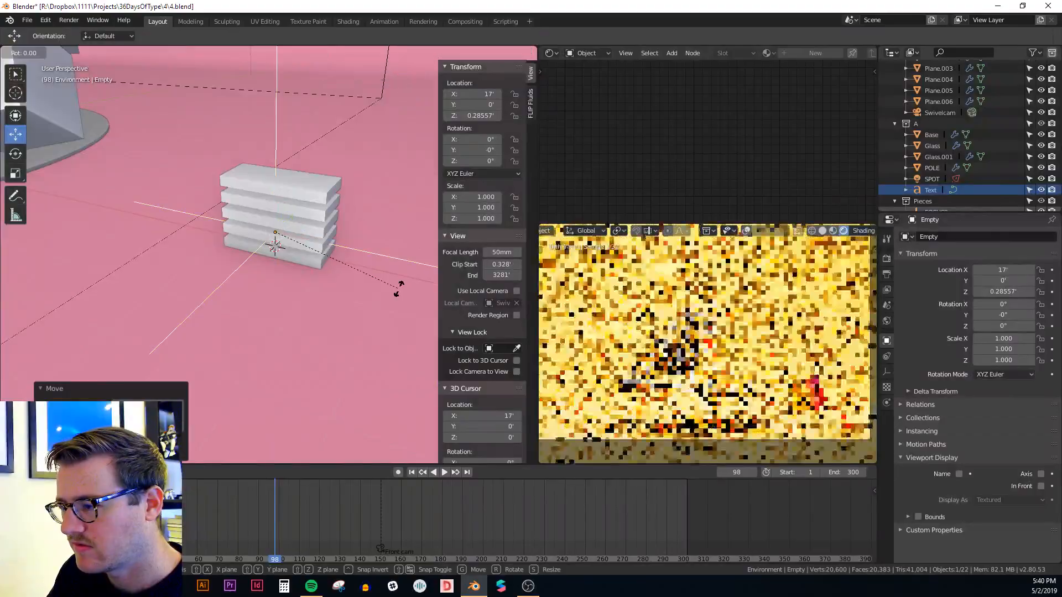
pyautogui.press('z')
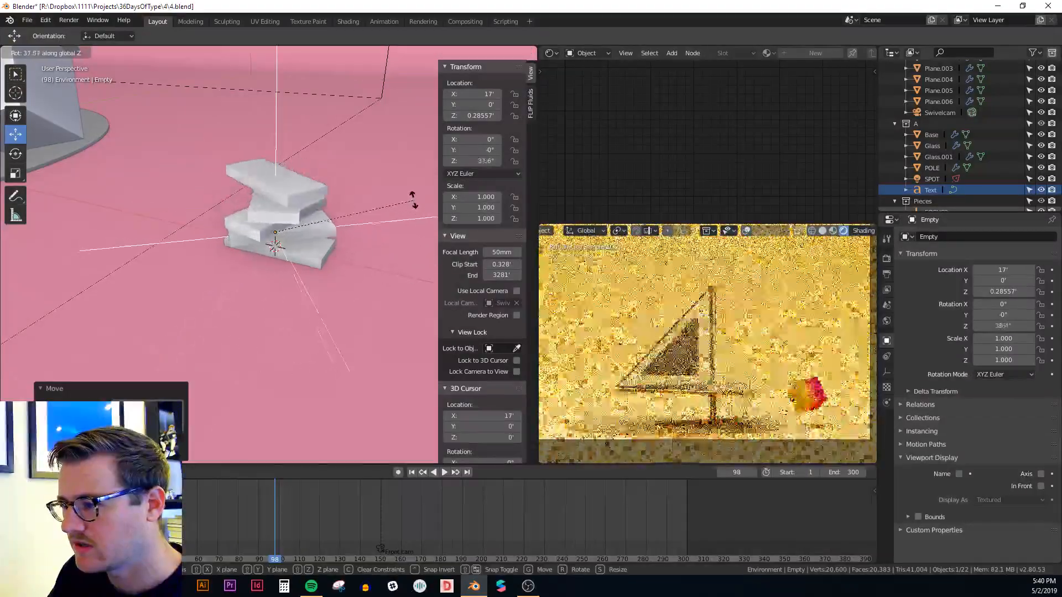
pyautogui.click(415, 253)
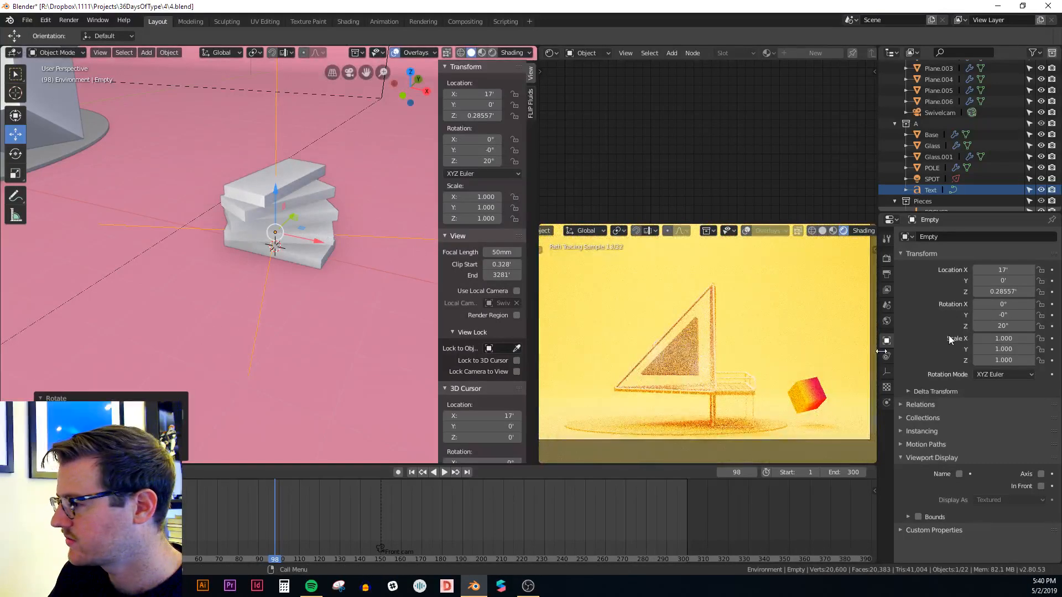
# Step: Increase the slab array's count to 11 and move the slab's face outward along X to a median of about 1.15'
pyautogui.click(312, 199)
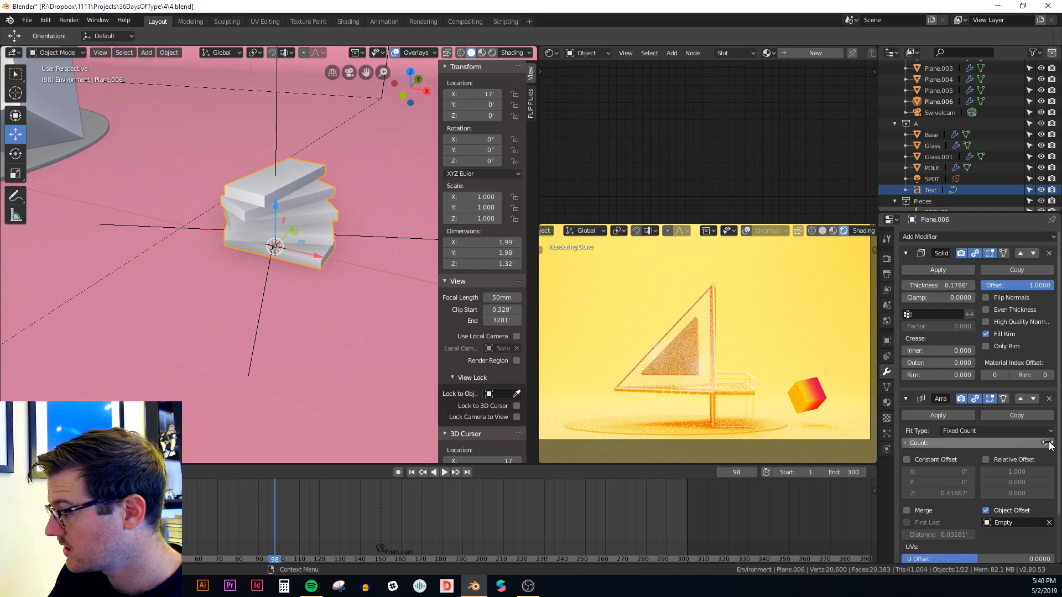
pyautogui.moveTo(1055, 444); pyautogui.dragTo(410, 332)
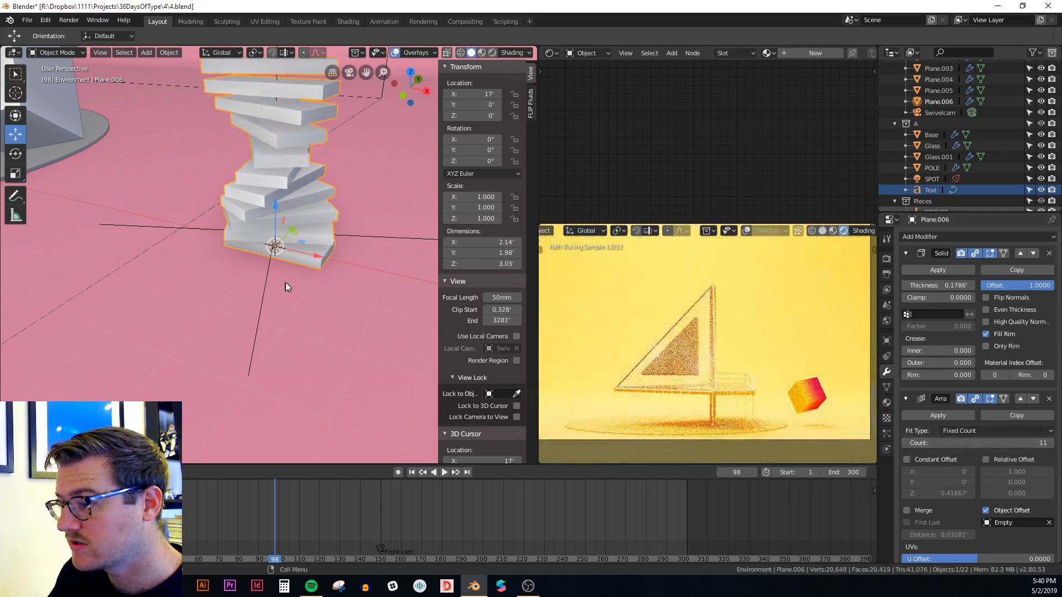
pyautogui.press('Tab')
pyautogui.press('g')
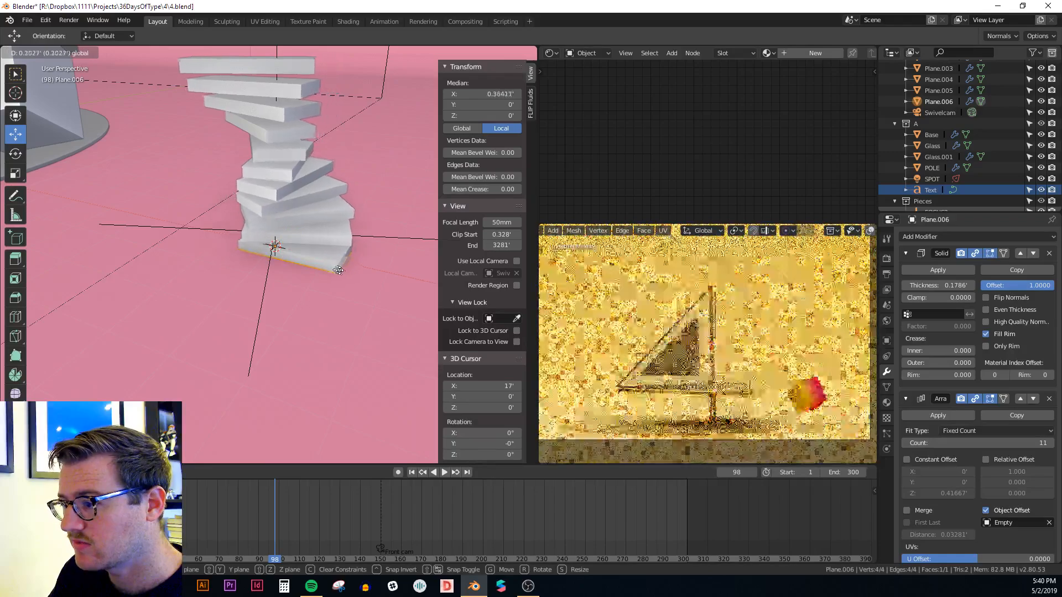
pyautogui.click(375, 286)
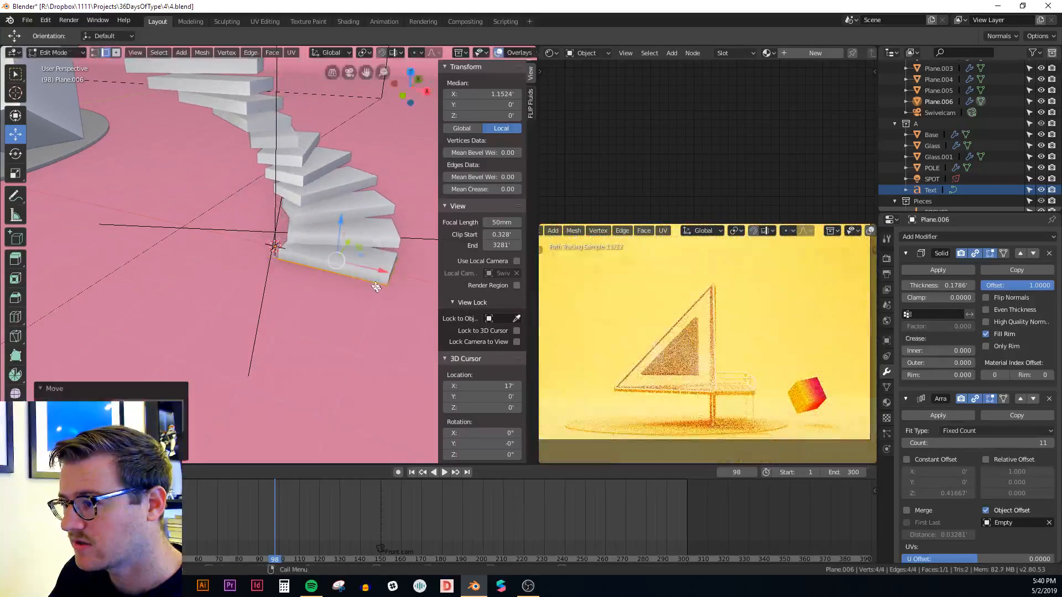
# Step: Scale down the slab's inner edge to taper the treads and set the Solidify thickness to about 0.0856'
pyautogui.moveTo(375, 287); pyautogui.dragTo(322, 287, button='middle')
pyautogui.hotkey('alt', 'z')
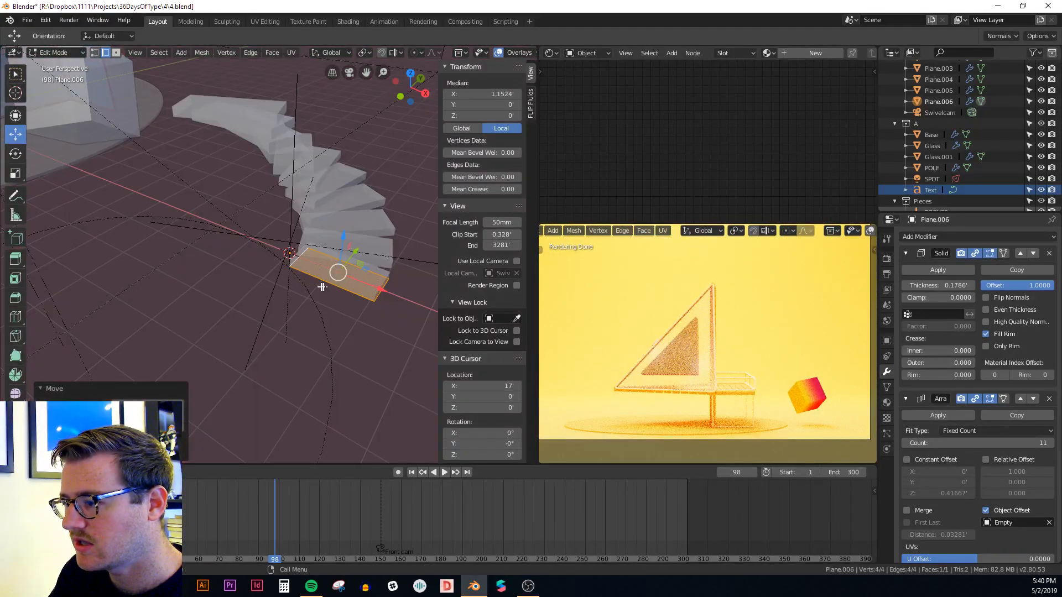
pyautogui.click(304, 259)
pyautogui.hotkey('alt', 'z')
pyautogui.press('s')
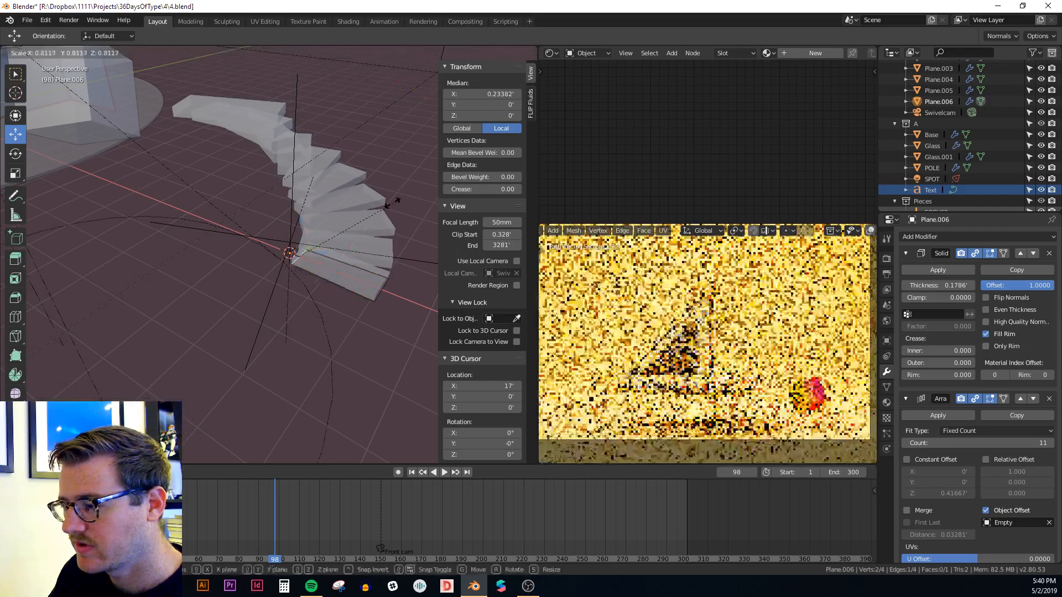
pyautogui.click(361, 217)
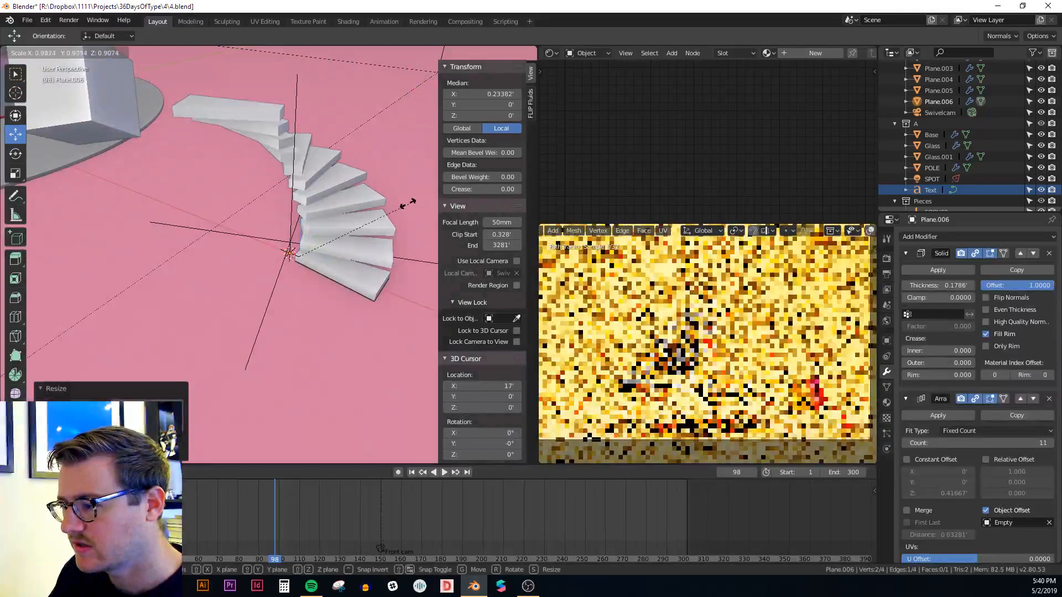
pyautogui.moveTo(391, 210); pyautogui.dragTo(302, 184, button='middle')
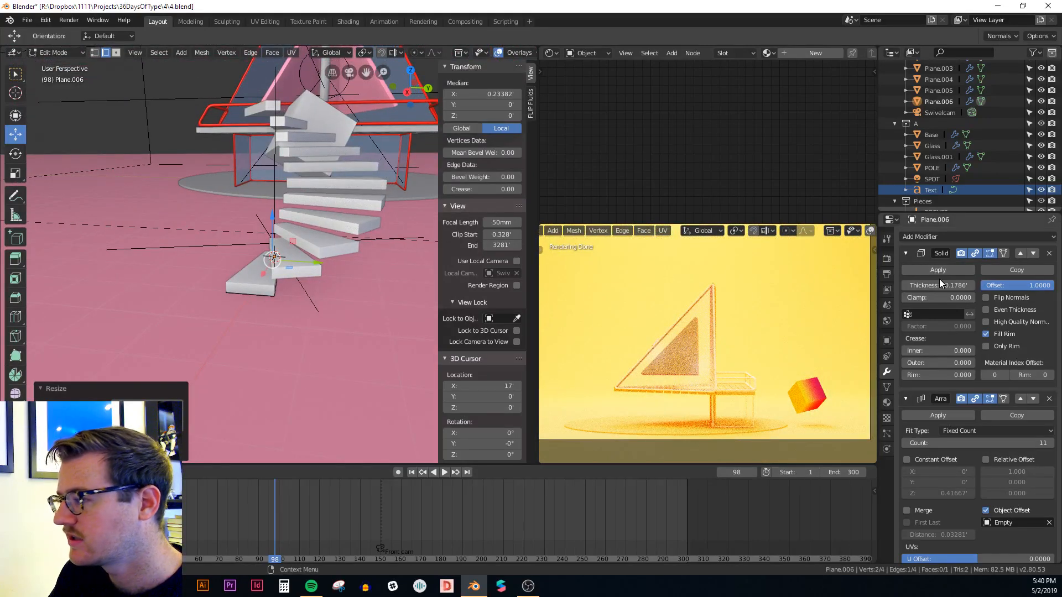
pyautogui.moveTo(939, 283); pyautogui.dragTo(896, 283)
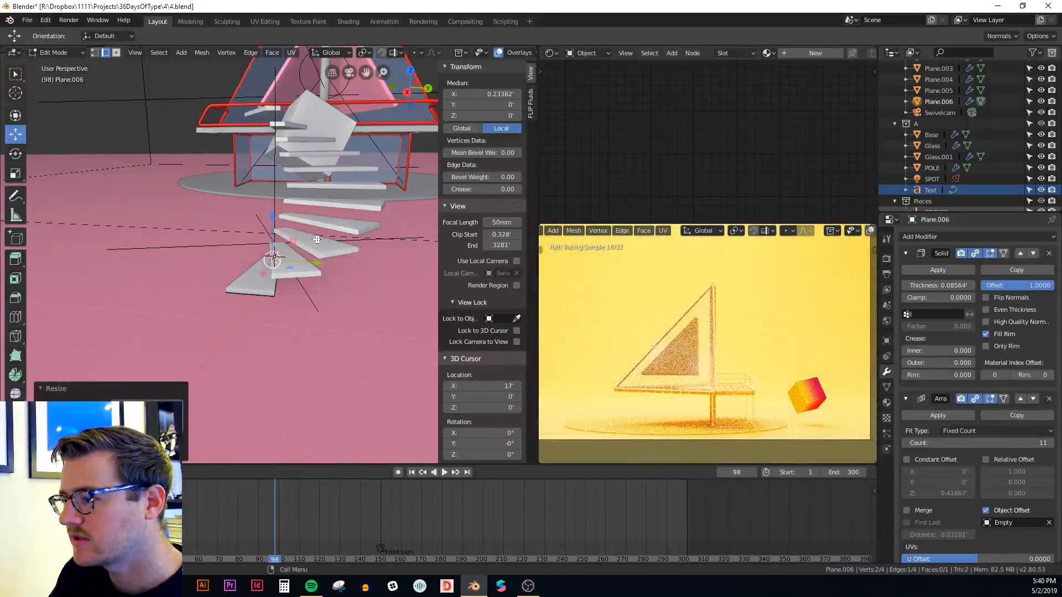
# Step: Round the tread's two outer corner vertices with a vertex bevel about 0.219' wide and 3 segments
pyautogui.moveTo(317, 239); pyautogui.dragTo(344, 330, button='middle')
pyautogui.hotkey('alt', 'z')
pyautogui.scroll(2, 336, 348)
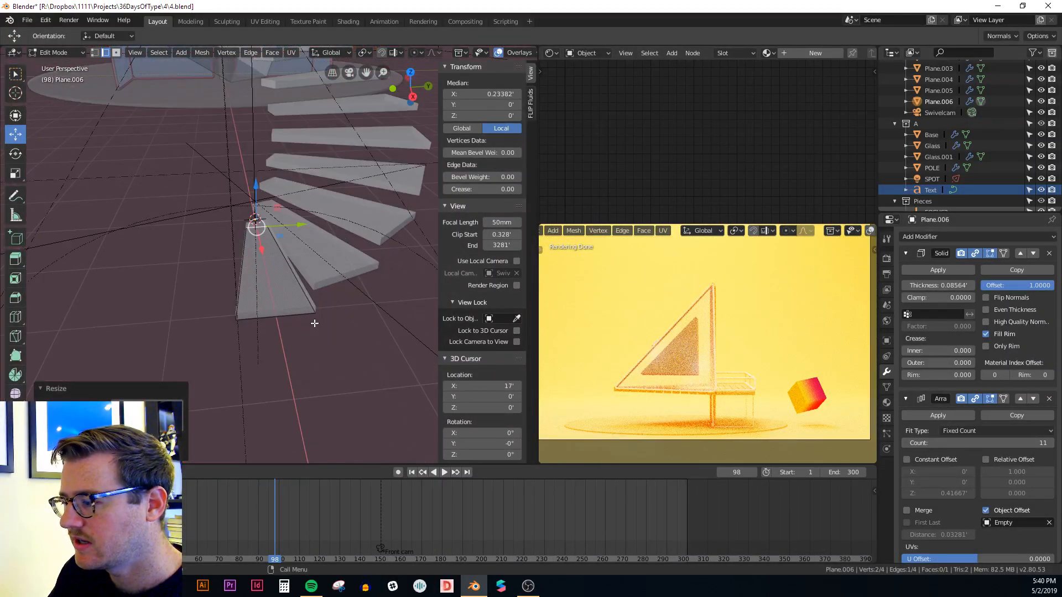
pyautogui.press('1')
pyautogui.click(316, 319)
pyautogui.keyDown('shift'); pyautogui.click(234, 324); pyautogui.keyUp('shift')
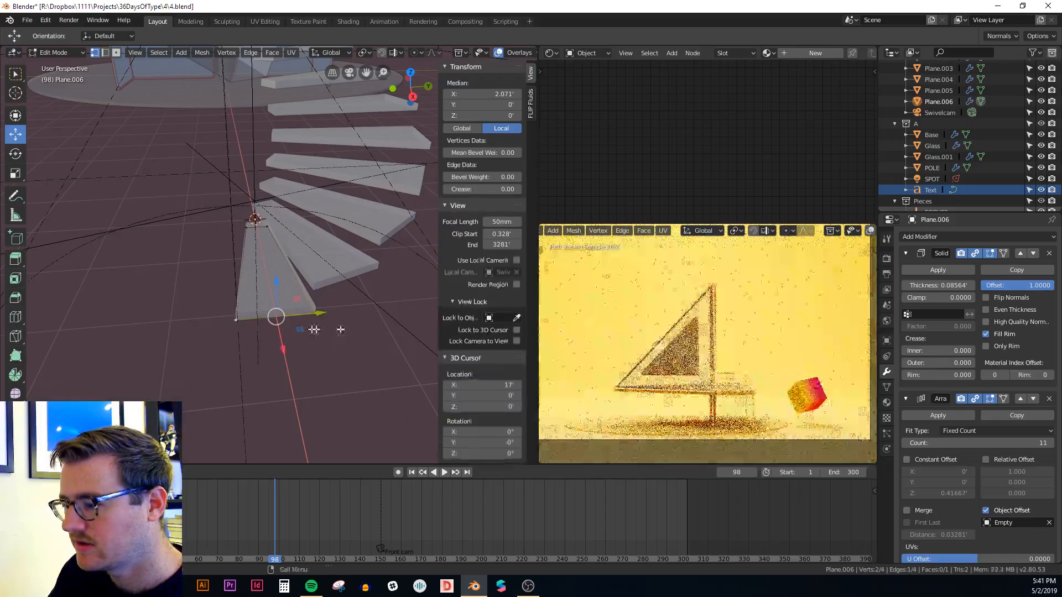
pyautogui.hotkey('ctrl', 'shift', 'b')
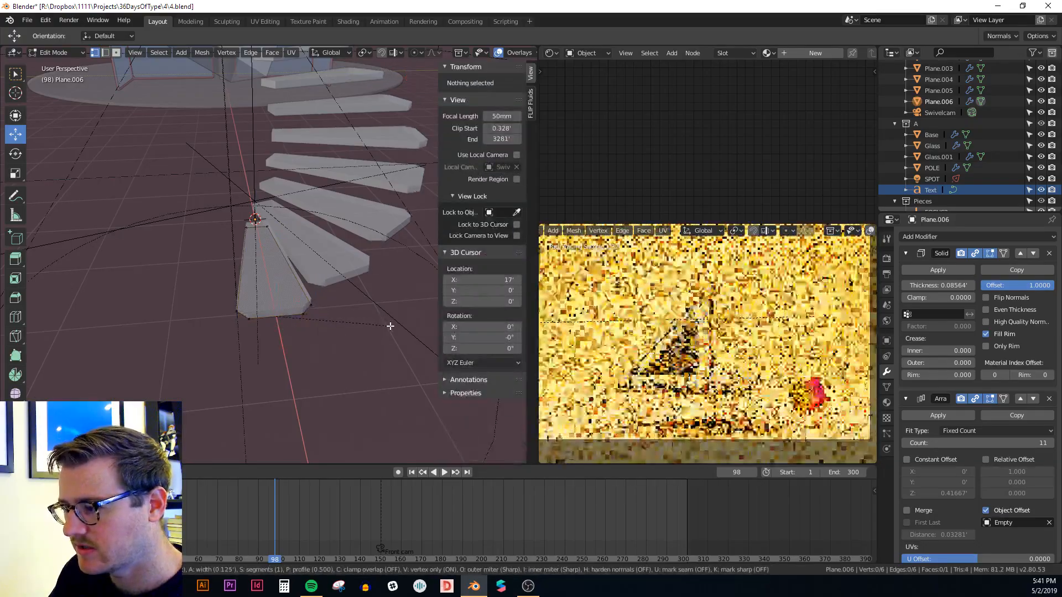
pyautogui.scroll(1, 390, 326)
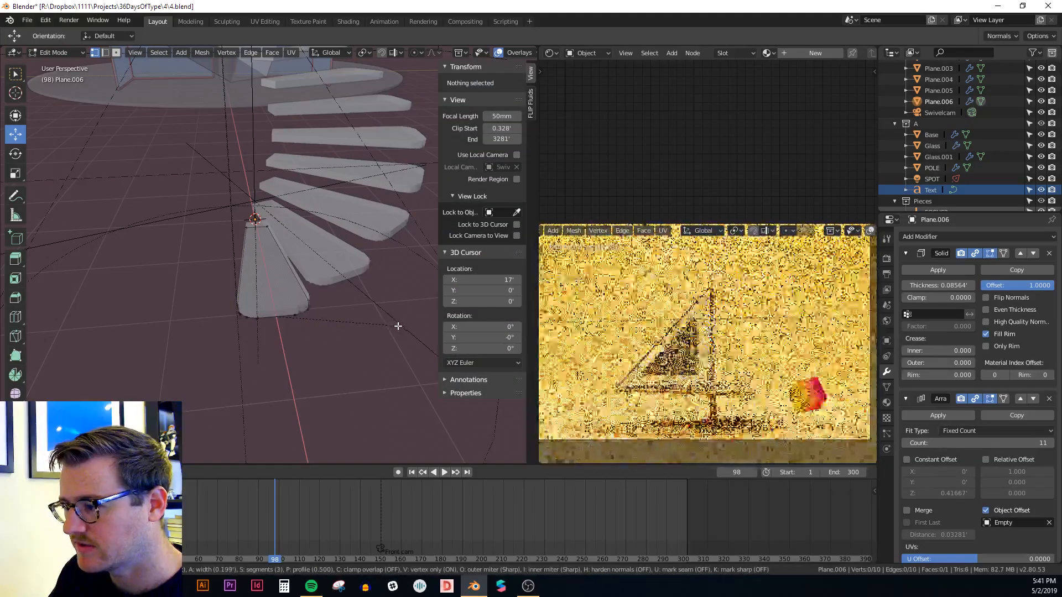
pyautogui.click(401, 324)
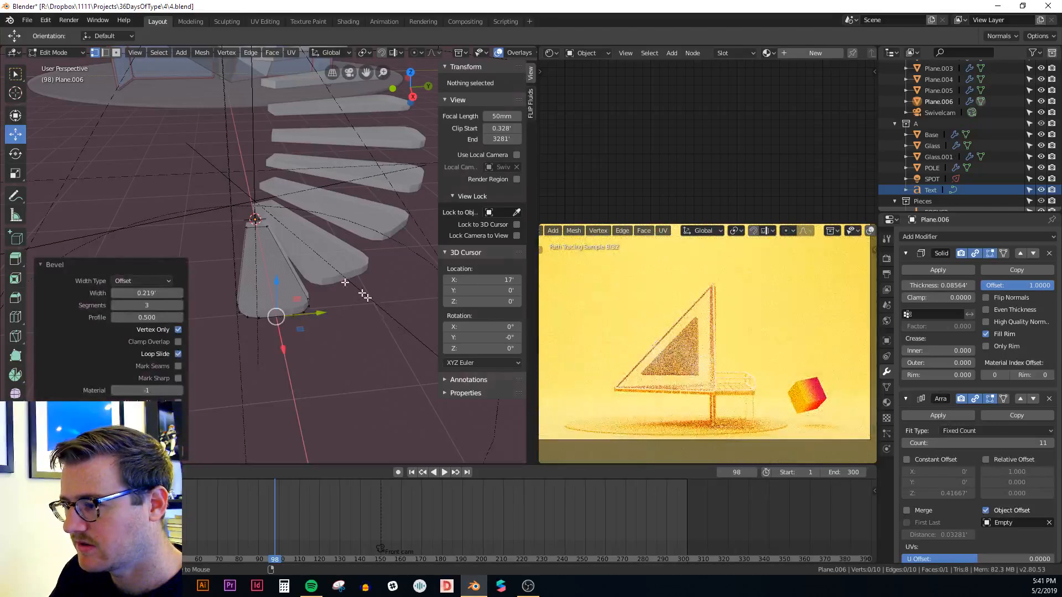
# Step: Leave Edit Mode, shade the treads smooth and enable Auto Smooth for their normals
pyautogui.moveTo(387, 310); pyautogui.dragTo(326, 282, button='middle')
pyautogui.press('Tab')
pyautogui.rightClick(327, 274)
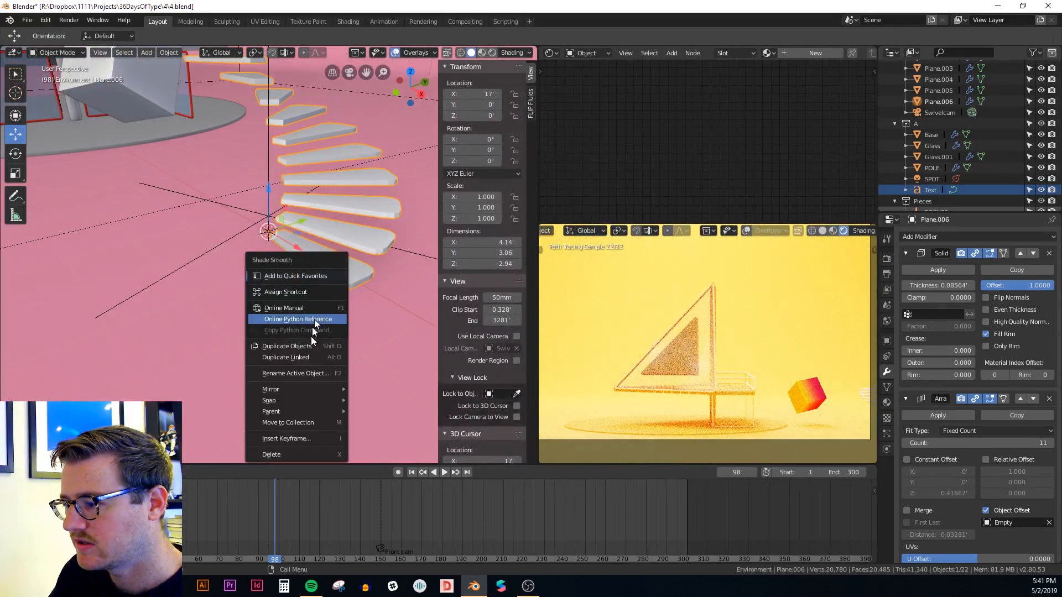
pyautogui.moveTo(290, 402)
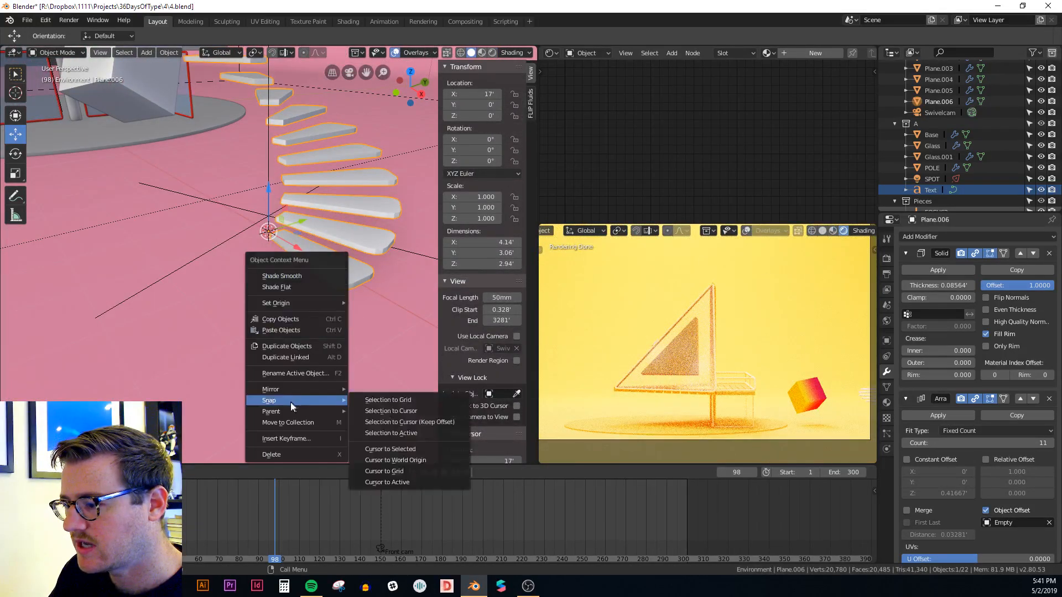
pyautogui.rightClick(340, 221)
pyautogui.click(336, 217)
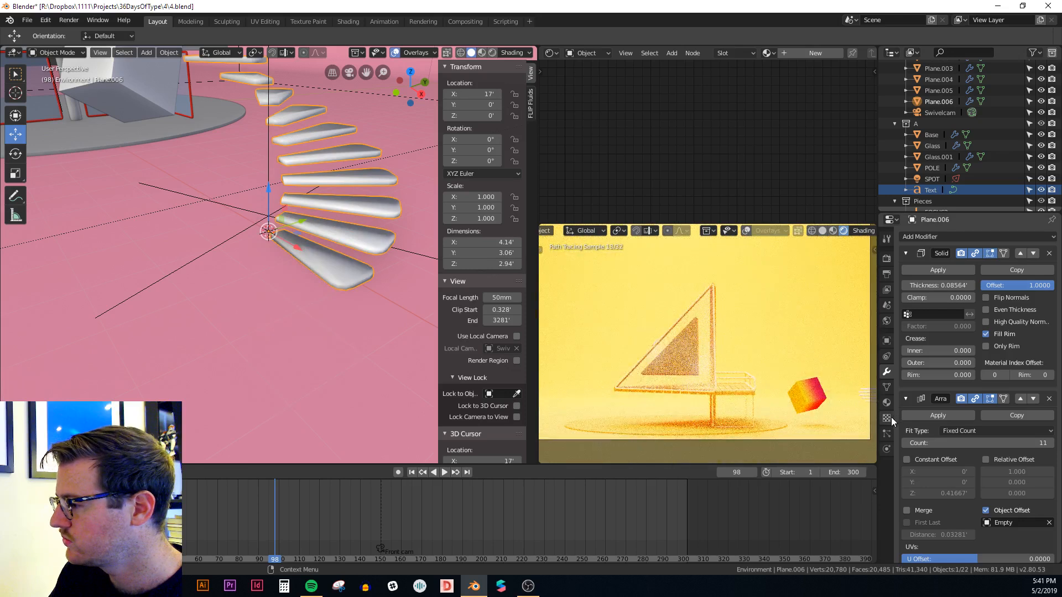
pyautogui.click(887, 387)
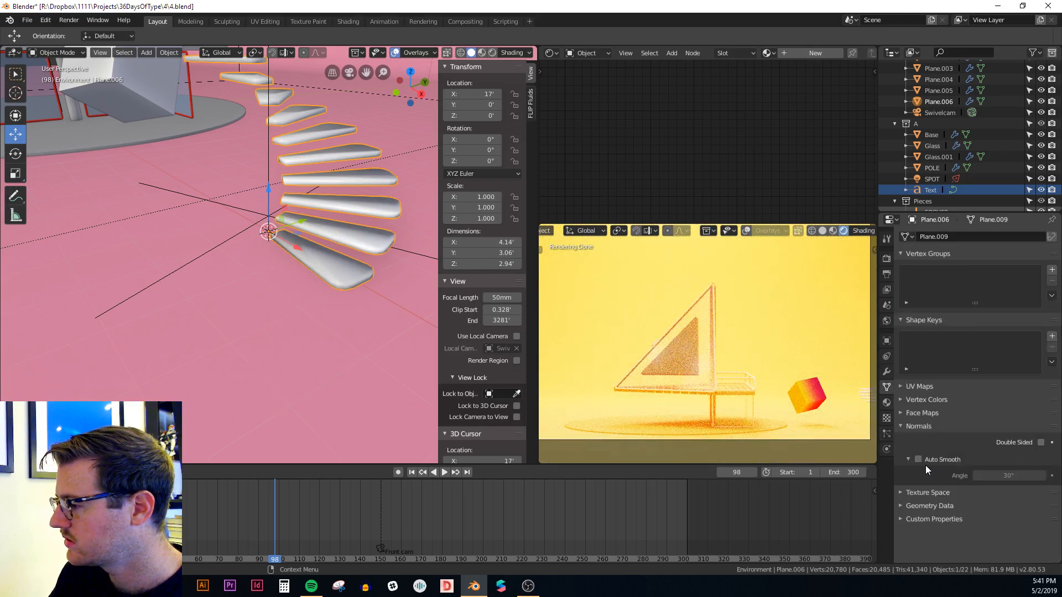
pyautogui.click(924, 460)
# Step: Select the offset empty and try scaling it to preview the effect on the arrayed treads
pyautogui.moveTo(155, 166); pyautogui.dragTo(183, 224, button='middle')
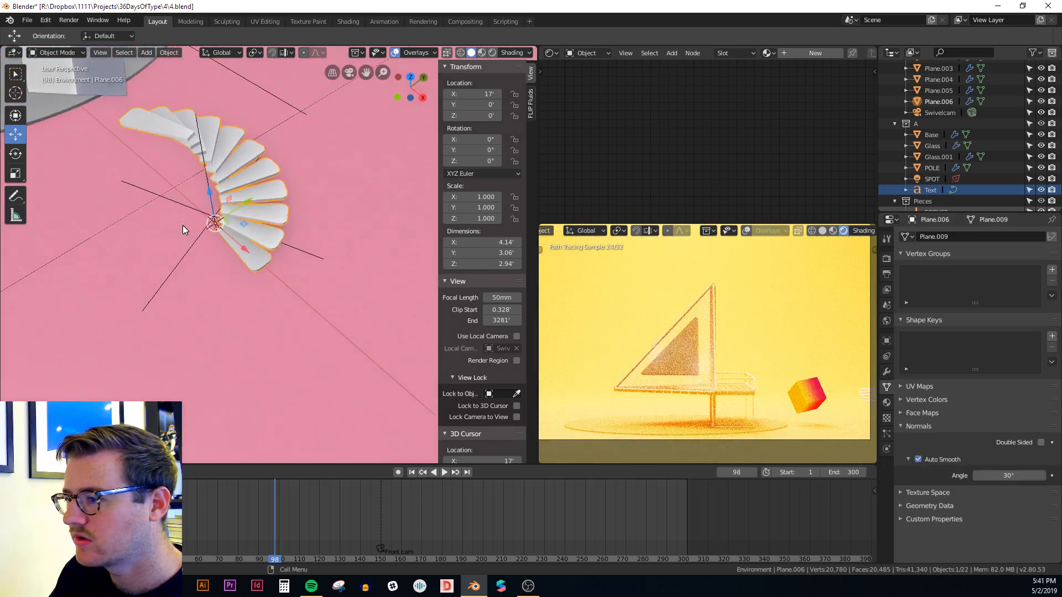
pyautogui.scroll(2, 183, 225)
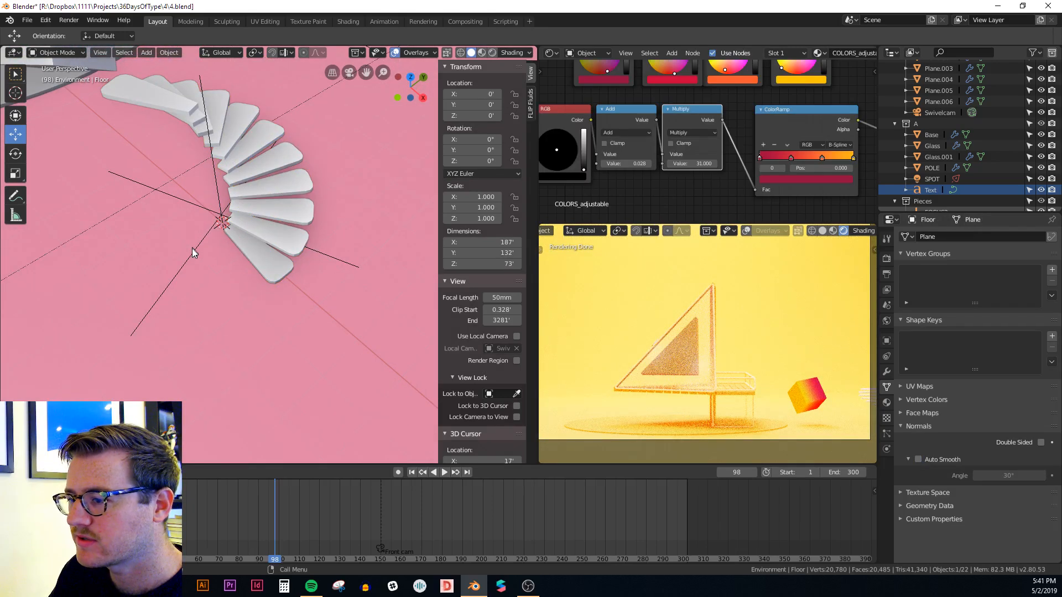
pyautogui.click(191, 248)
pyautogui.moveTo(192, 249); pyautogui.dragTo(243, 281, button='middle')
pyautogui.press('s')
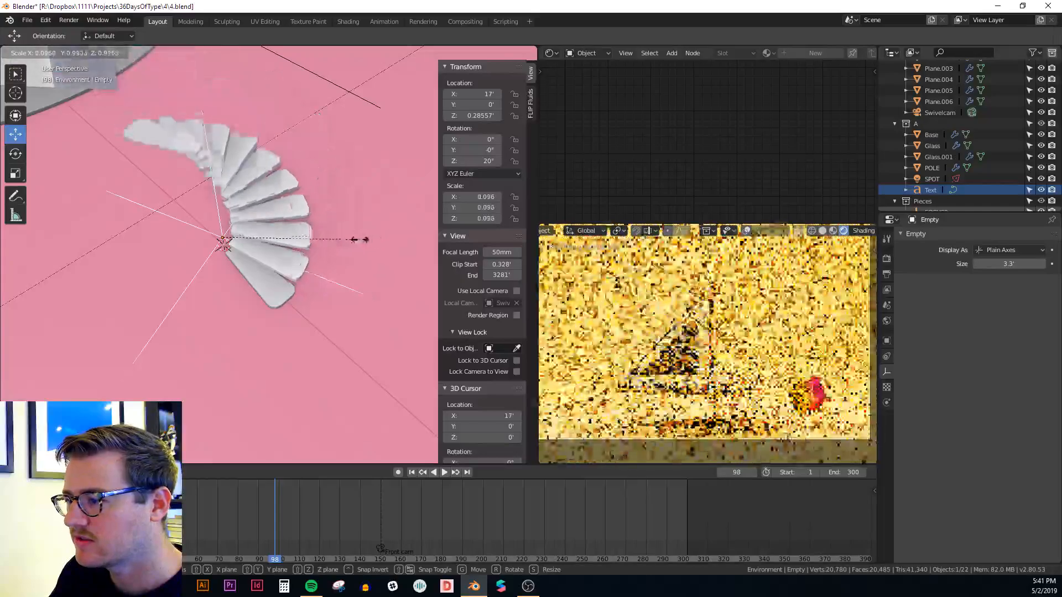
pyautogui.press('Escape')
# Step: Select the treads together with the empty and move both along X in top view so the treads' origin sits at 3'
pyautogui.moveTo(327, 244); pyautogui.dragTo(293, 258, button='middle')
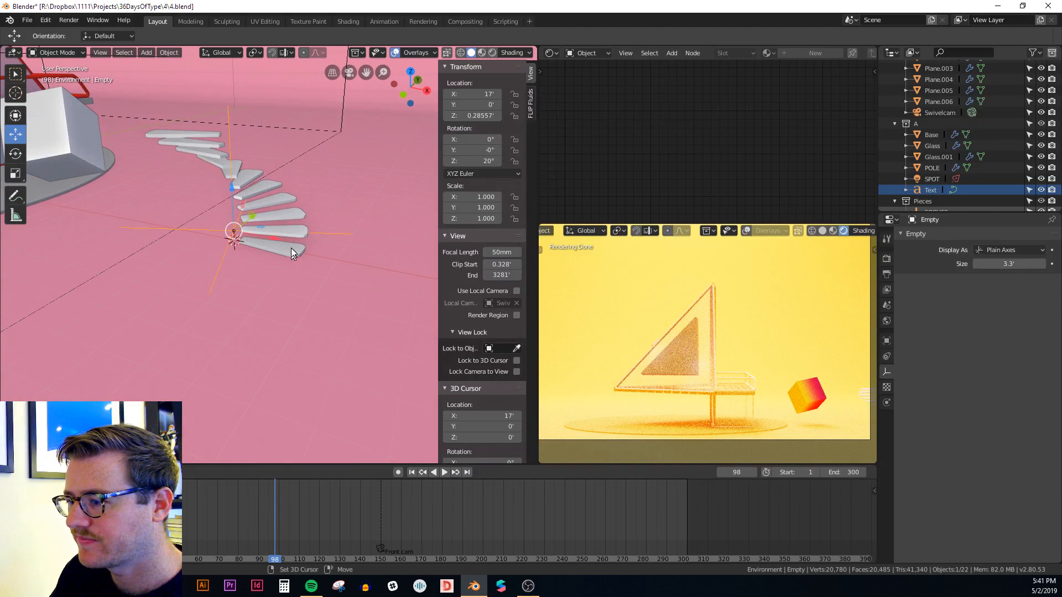
pyautogui.keyDown('shift'); pyautogui.click(291, 248); pyautogui.keyUp('shift')
pyautogui.press('KP_7')
pyautogui.hotkey('alt', 'z')
pyautogui.scroll(-4, 291, 247)
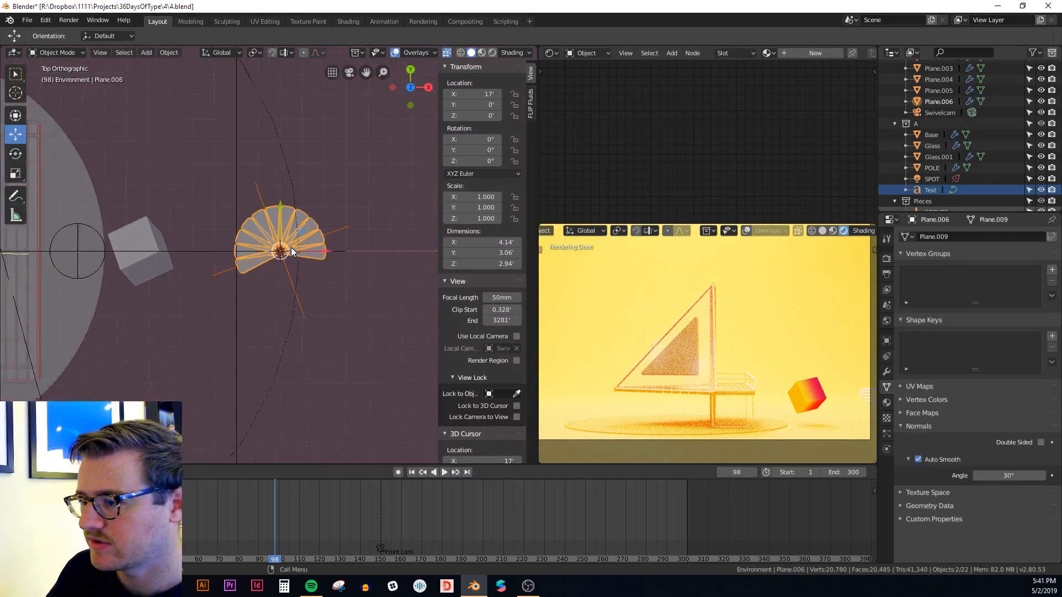
pyautogui.scroll(-4, 292, 253)
pyautogui.keyDown('shift'); pyautogui.moveTo(282, 263); pyautogui.dragTo(347, 240, button='middle'); pyautogui.keyUp('shift')
pyautogui.scroll(2, 349, 238)
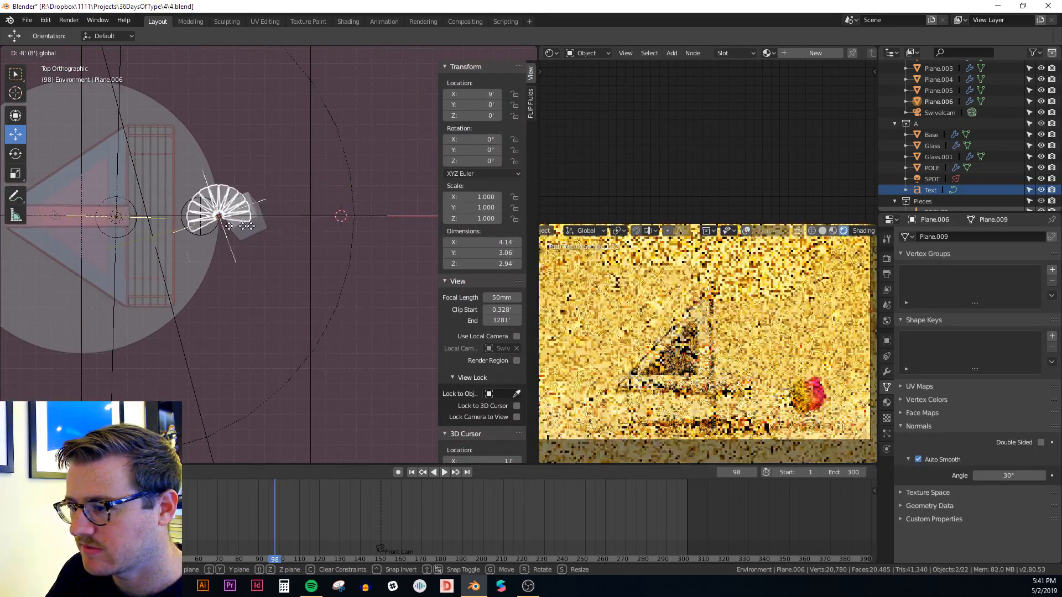
pyautogui.click(159, 230)
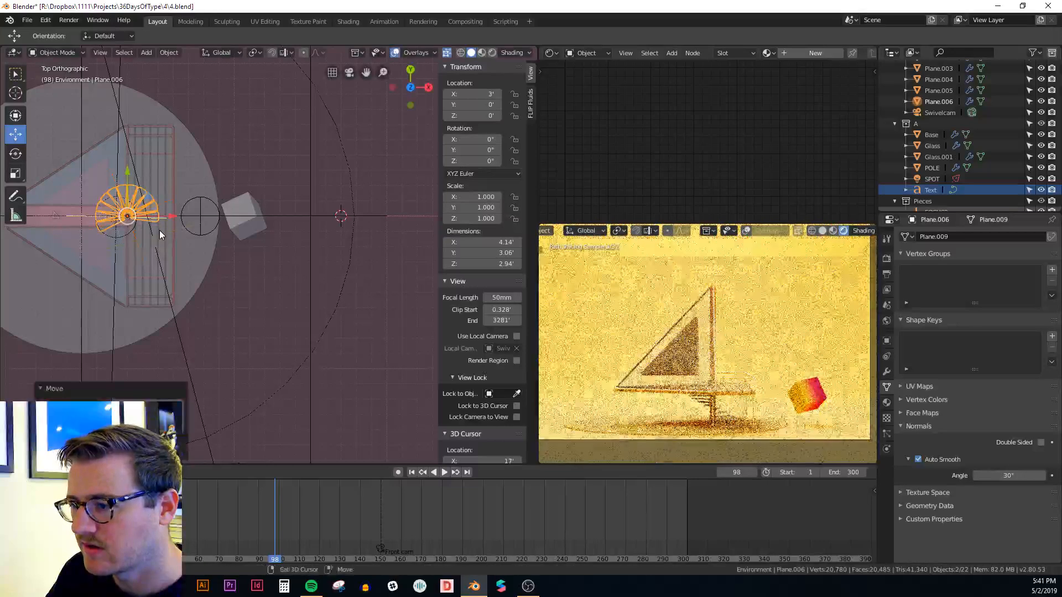
# Step: Inspect the spiral stairs under the deck and try raising the treads alone along Z
pyautogui.moveTo(208, 247); pyautogui.dragTo(156, 190, button='middle')
pyautogui.scroll(8, 194, 182)
pyautogui.scroll(-4, 193, 183)
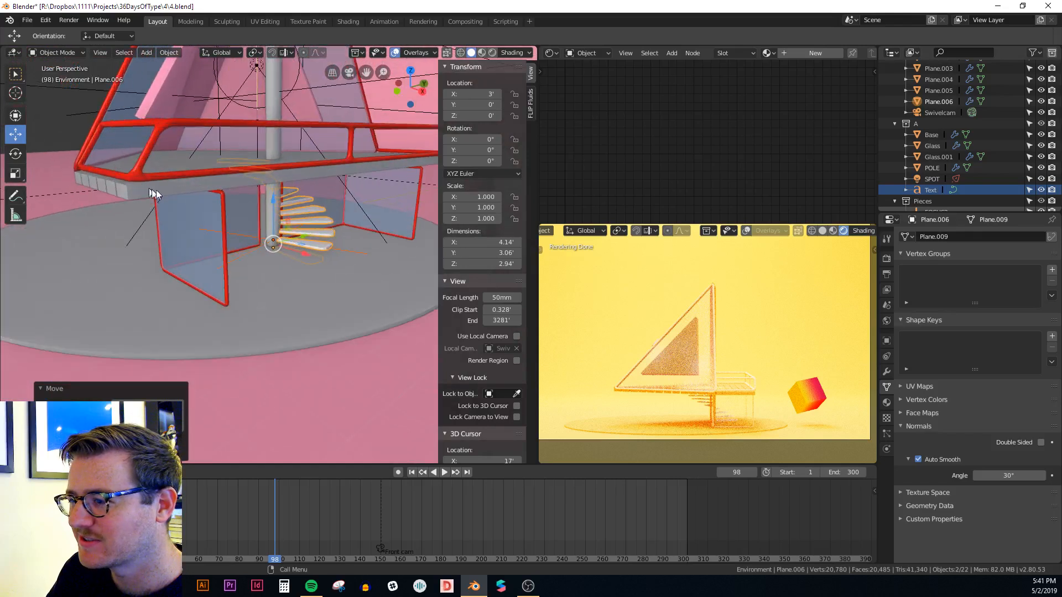
pyautogui.scroll(4, 326, 218)
pyautogui.moveTo(325, 218); pyautogui.dragTo(258, 235, button='middle')
pyautogui.click(347, 275)
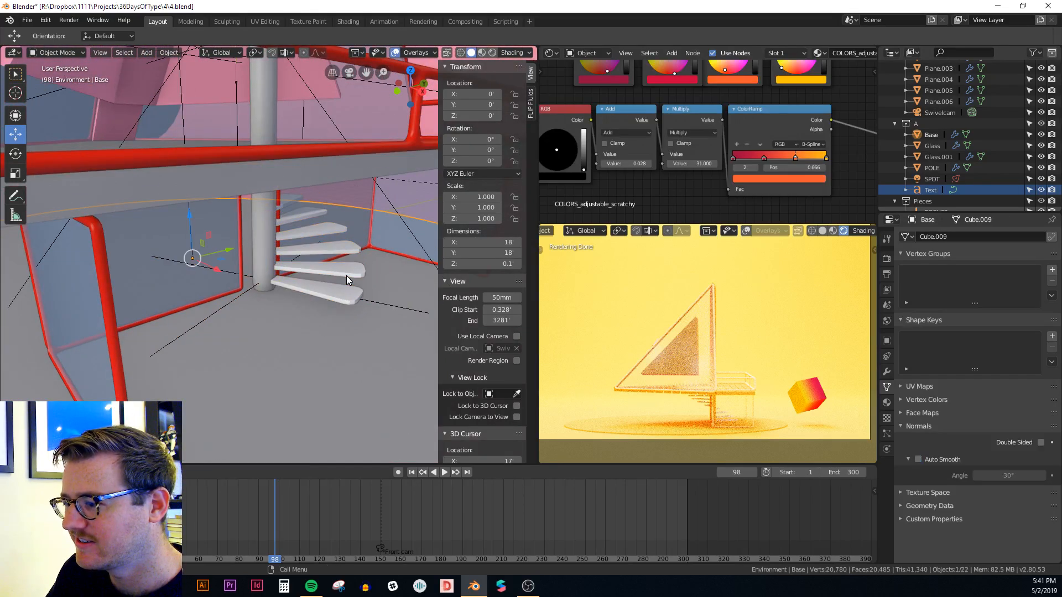
pyautogui.click(347, 275)
pyautogui.moveTo(344, 293); pyautogui.dragTo(318, 302, button='middle')
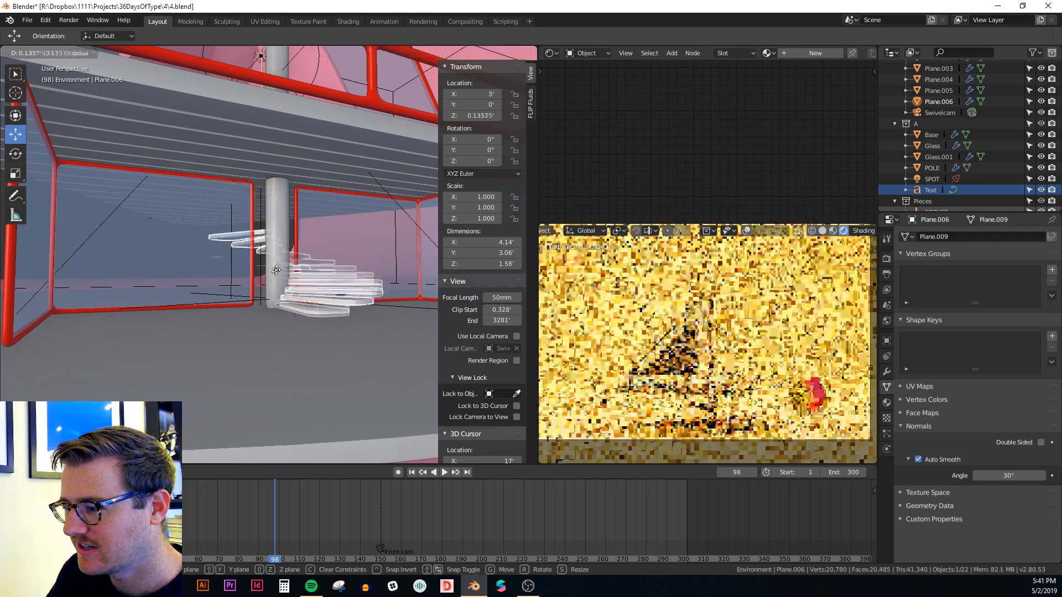
# Step: Select the empty along with the treads and raise both along Z so the treads' origin sits at about 0.095'
pyautogui.hotkey('alt', 'z')
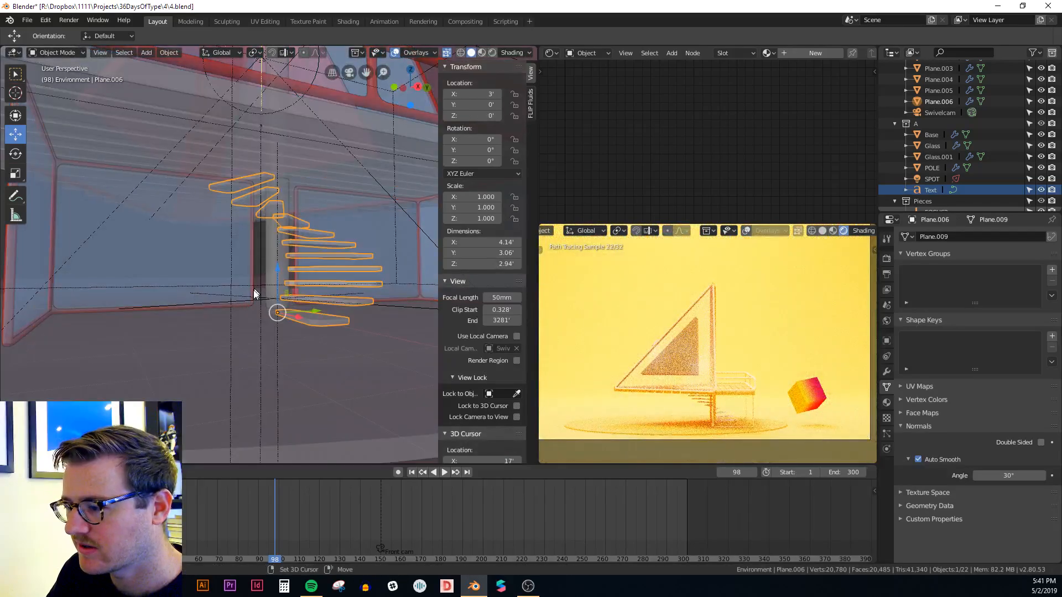
pyautogui.keyDown('shift'); pyautogui.click(261, 299); pyautogui.keyUp('shift')
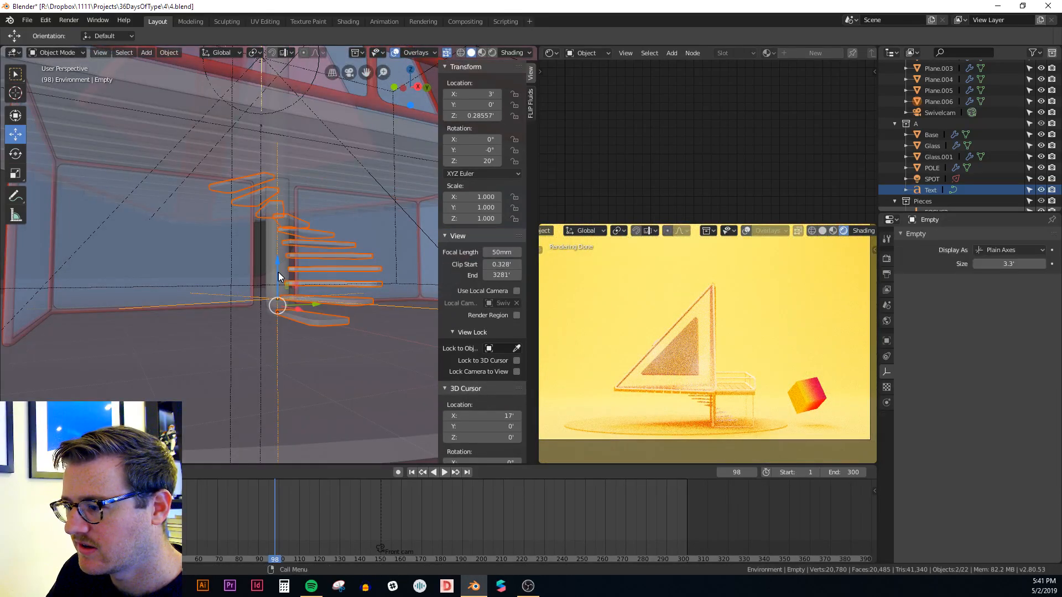
pyautogui.hotkey('alt', 'z')
pyautogui.scroll(-2, 278, 273)
pyautogui.scroll(1, 278, 275)
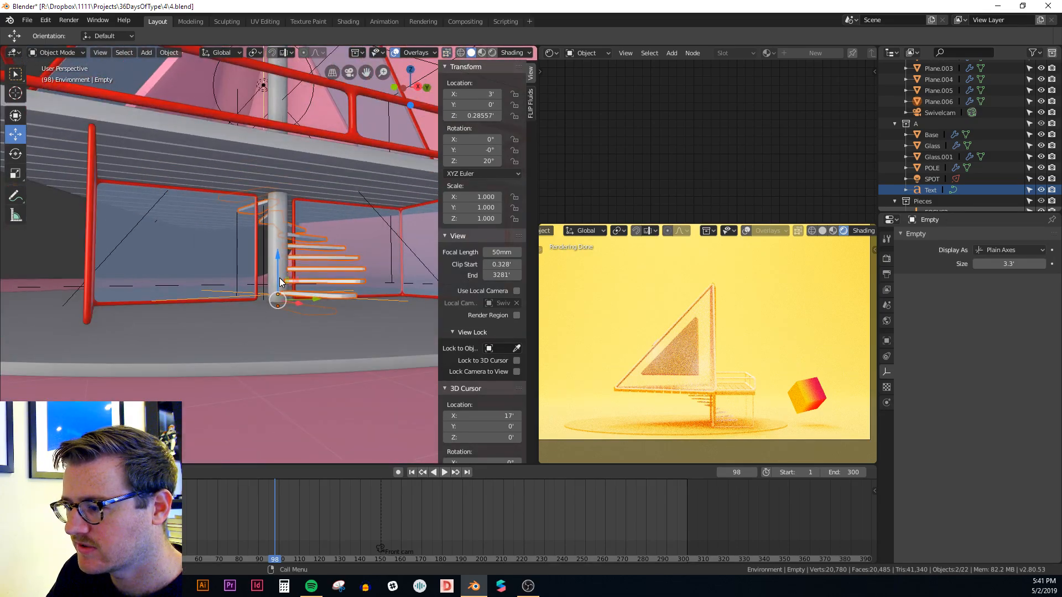
pyautogui.moveTo(279, 282); pyautogui.dragTo(284, 235)
# Step: Scale the round base's mesh down uniformly in Edit Mode to about 6.68' across
pyautogui.click(260, 368)
pyautogui.scroll(-6, 260, 364)
pyautogui.press('Tab')
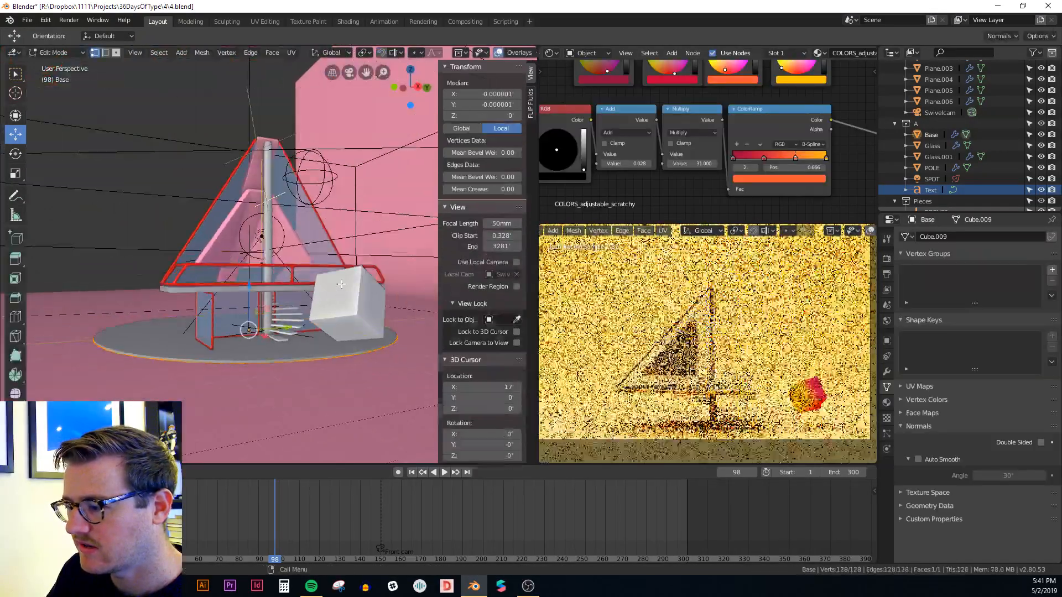
pyautogui.moveTo(260, 364); pyautogui.dragTo(394, 305, button='middle')
pyautogui.press('s')
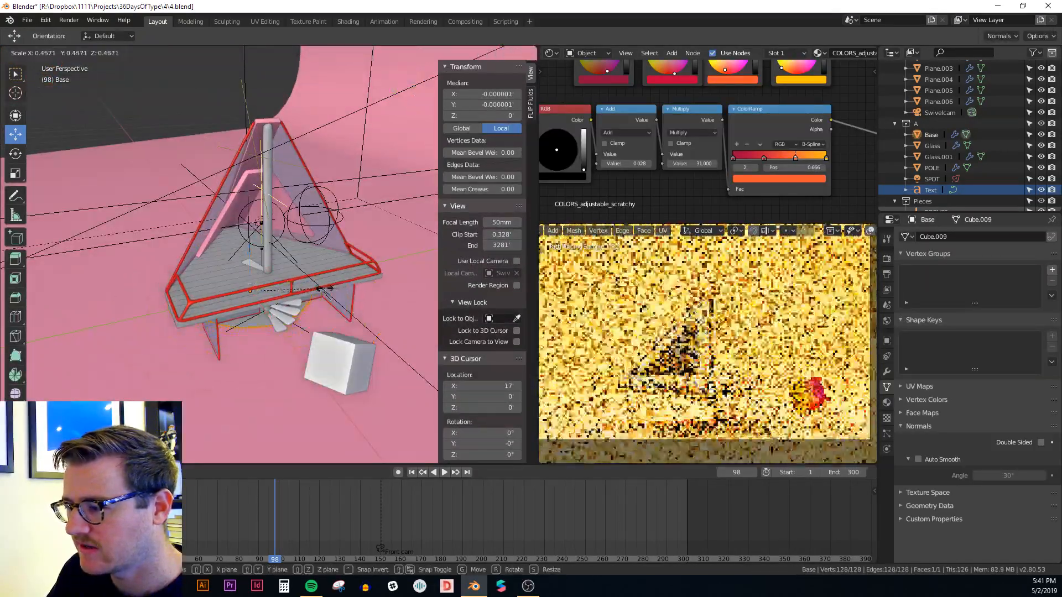
pyautogui.click(321, 287)
# Step: Leave Edit Mode and move the round base to X 3' so it is centred under the pole
pyautogui.moveTo(321, 287); pyautogui.dragTo(223, 341, button='middle')
pyautogui.press('Tab')
pyautogui.press('g')
pyautogui.click(293, 332)
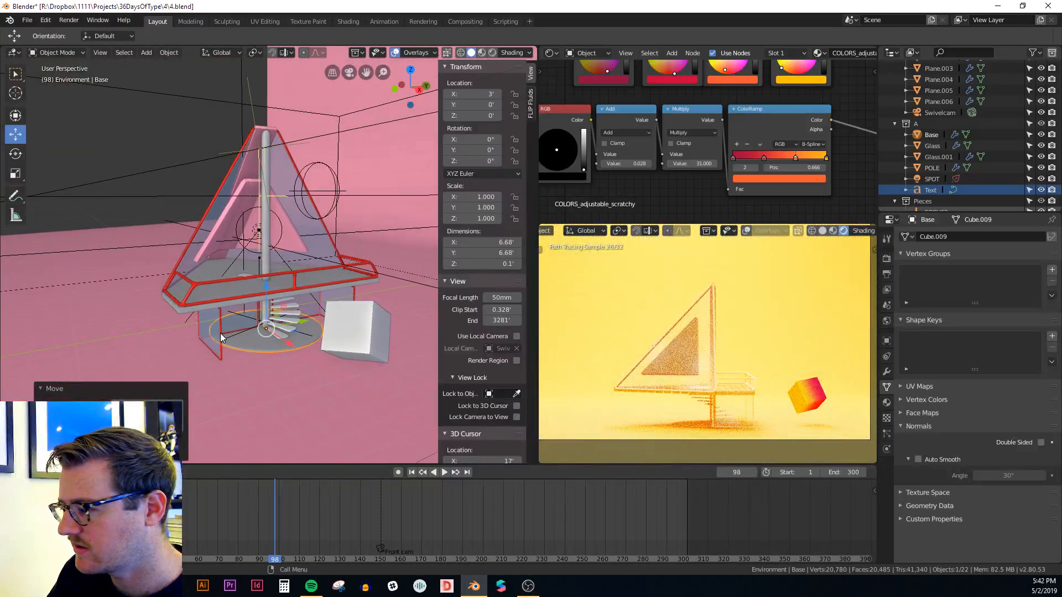
# Step: Delete the glass walls beneath the deck and their red frame
pyautogui.click(215, 343)
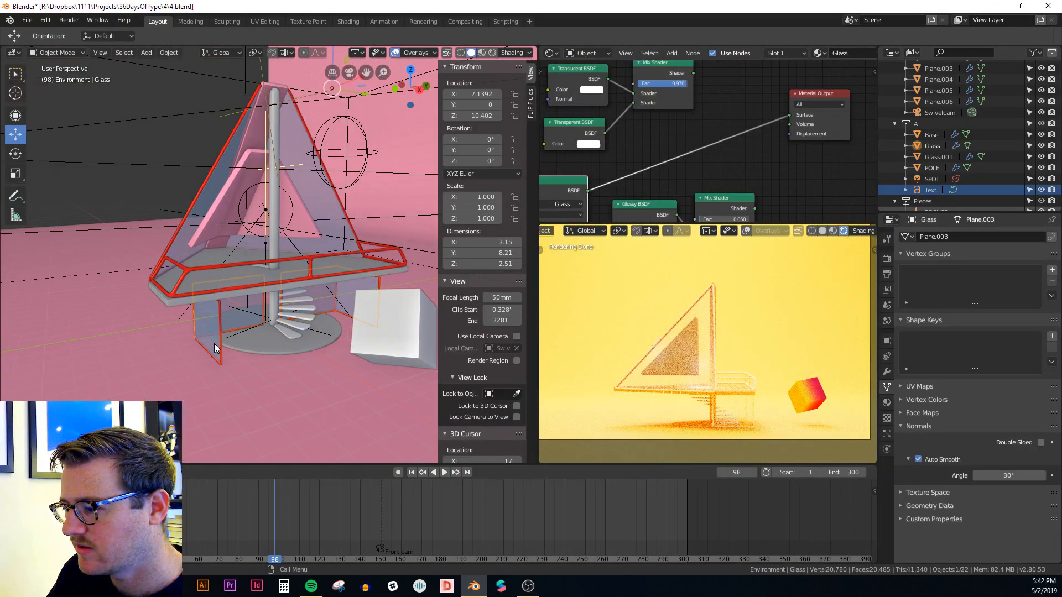
pyautogui.press('x')
pyautogui.click(215, 344)
pyautogui.click(195, 323)
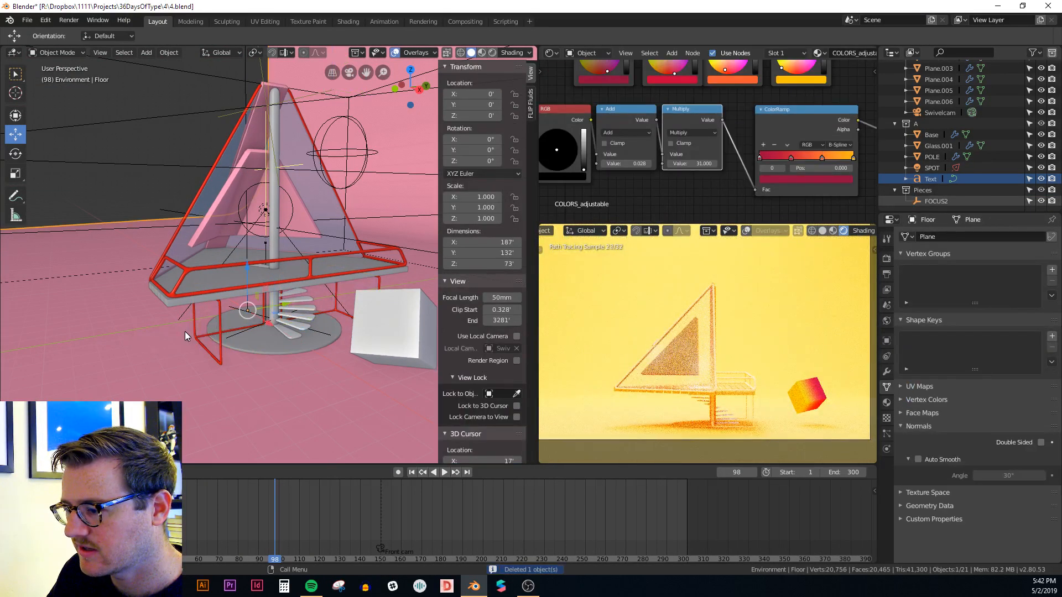
pyautogui.press('x')
pyautogui.click(197, 326)
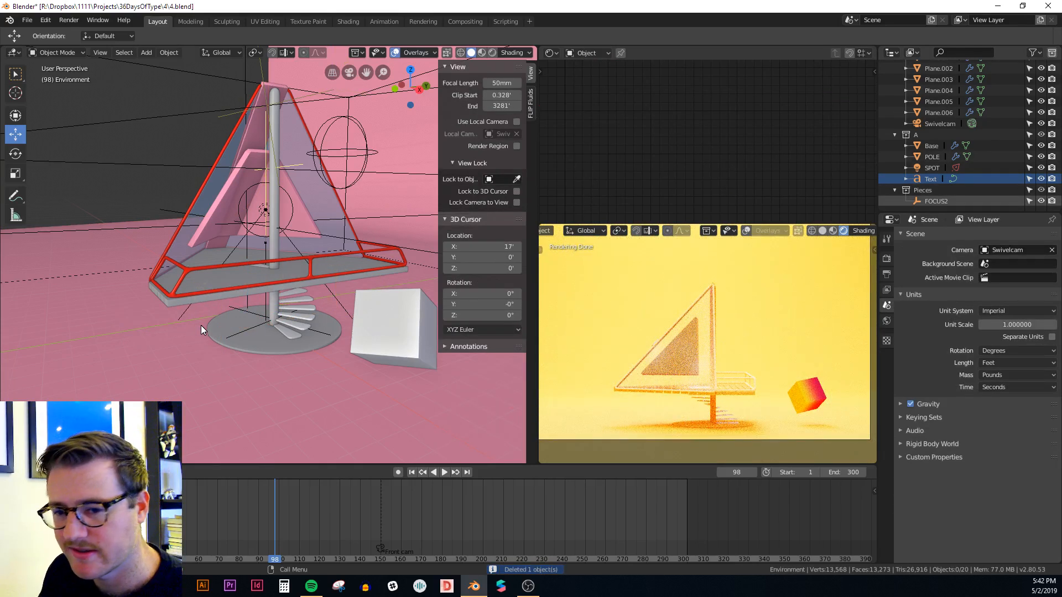
# Step: Inspect the stairs around the deck and try rotating the offset empty about Z to spread the treads
pyautogui.moveTo(201, 325); pyautogui.dragTo(246, 383, button='middle')
pyautogui.scroll(3, 310, 304)
pyautogui.click(313, 287)
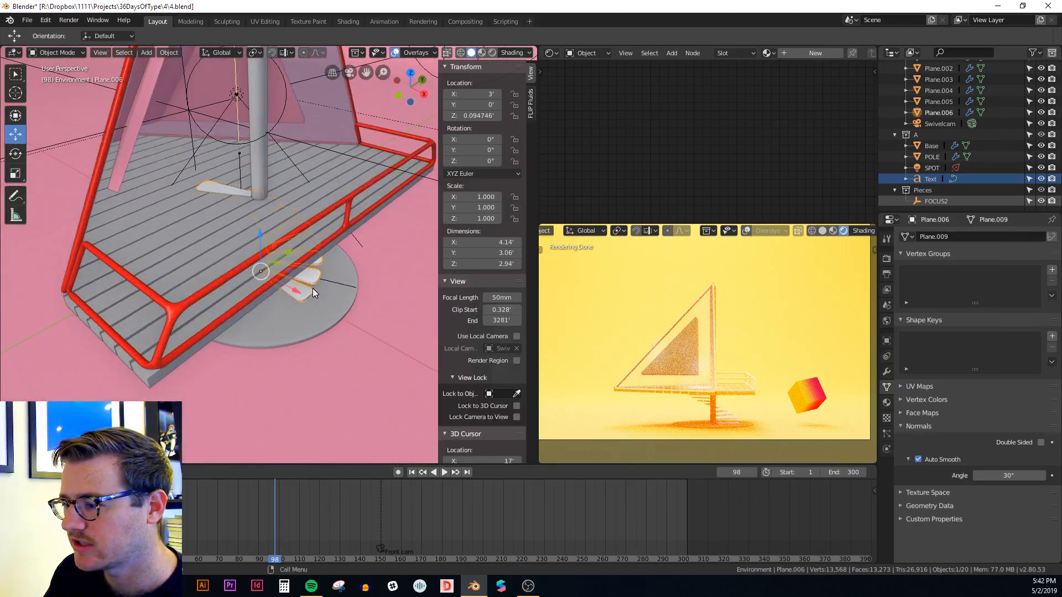
pyautogui.moveTo(308, 311); pyautogui.dragTo(369, 344, button='middle')
pyautogui.click(364, 346)
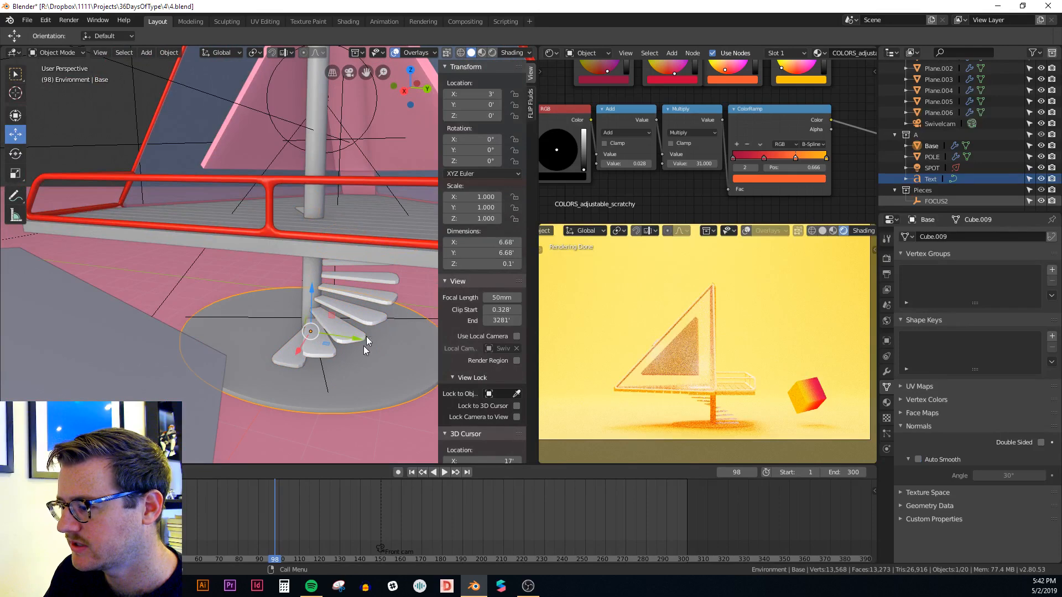
pyautogui.click(330, 387)
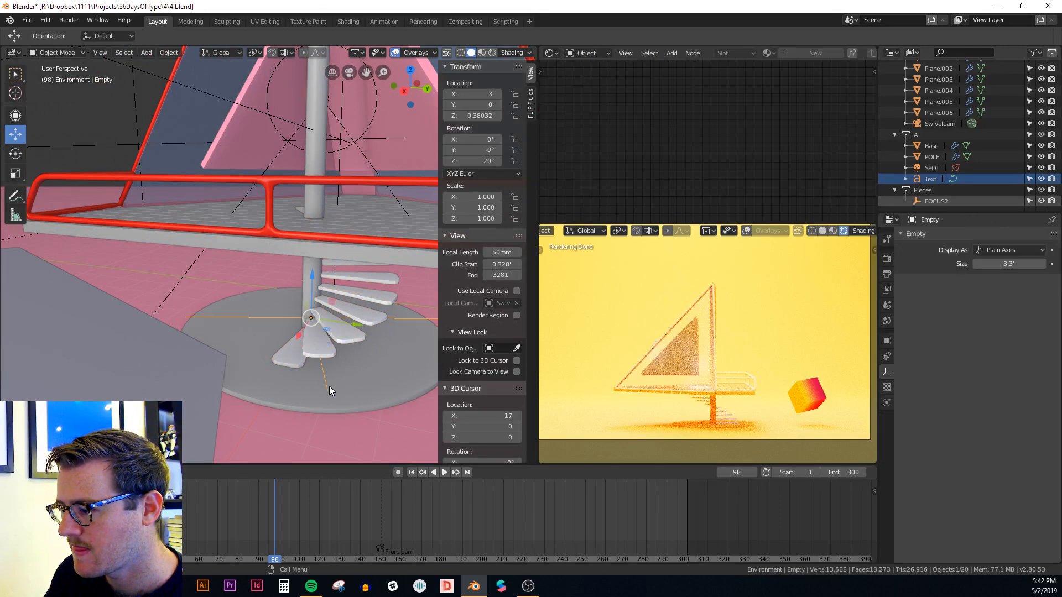
pyautogui.press('r')
pyautogui.press('z')
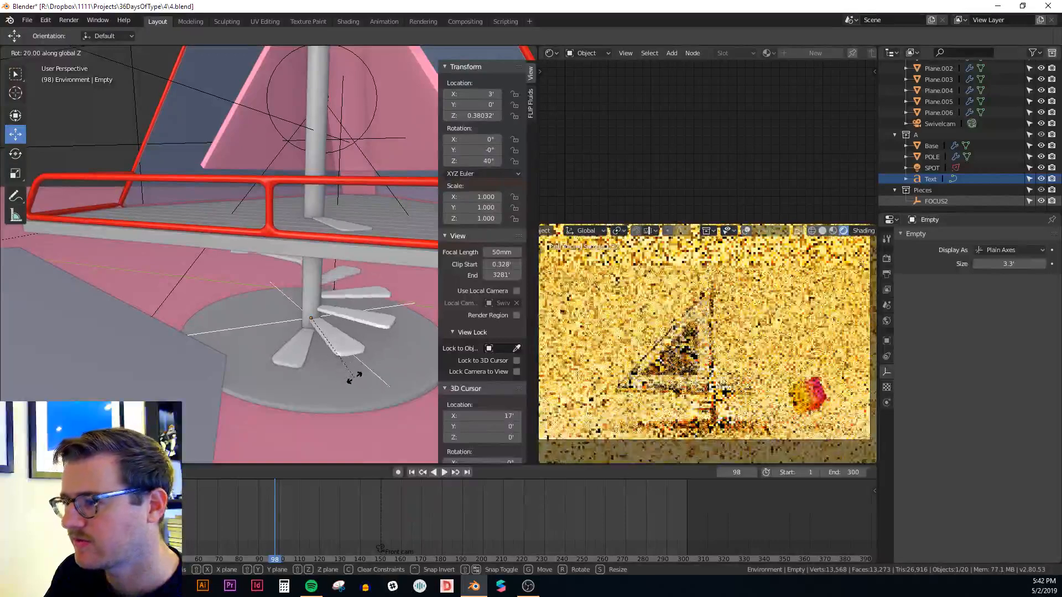
pyautogui.press('Escape')
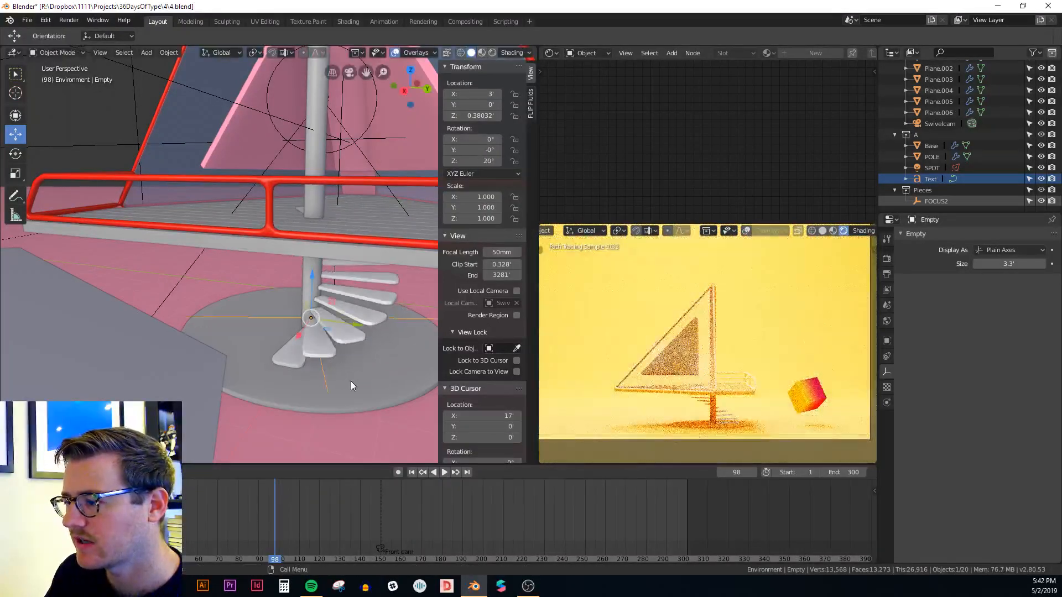
# Step: Set the stair treads' Array modifier count to 16
pyautogui.moveTo(354, 380); pyautogui.dragTo(363, 334, button='middle')
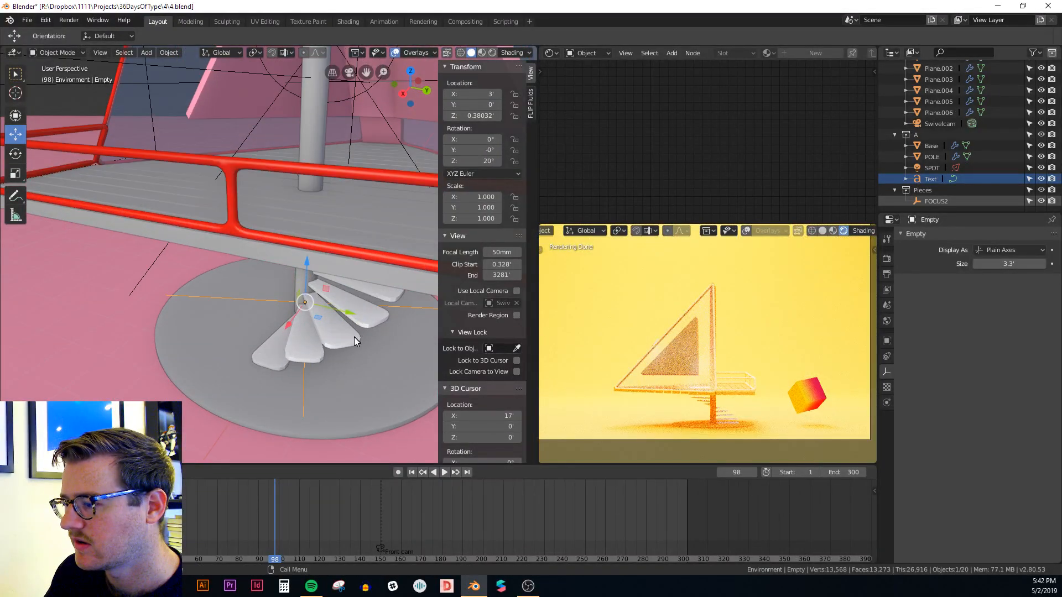
pyautogui.click(354, 344)
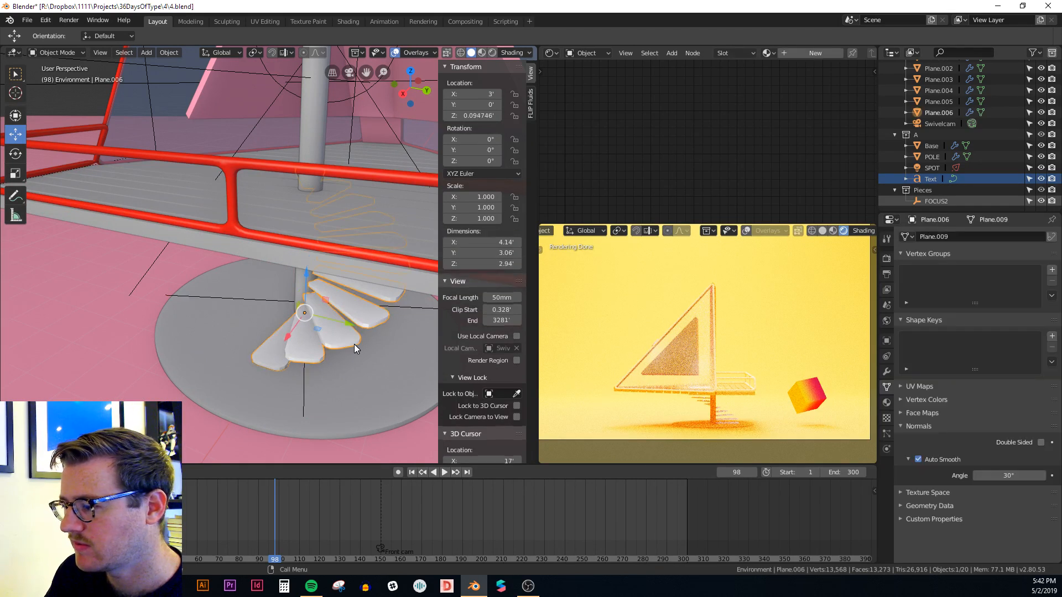
pyautogui.click(887, 372)
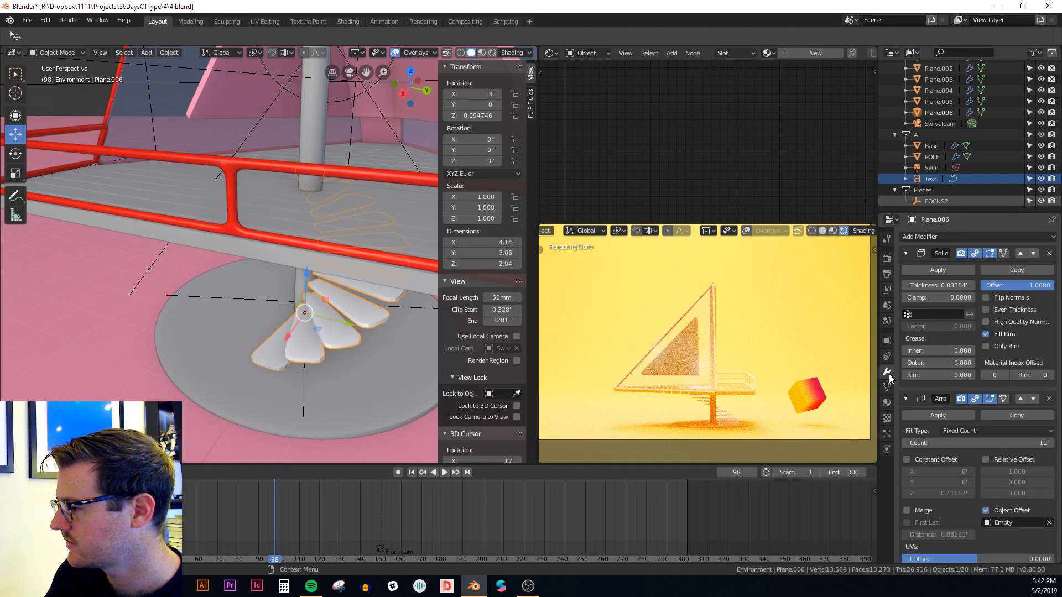
pyautogui.click(1049, 443)
pyautogui.click(1049, 443)
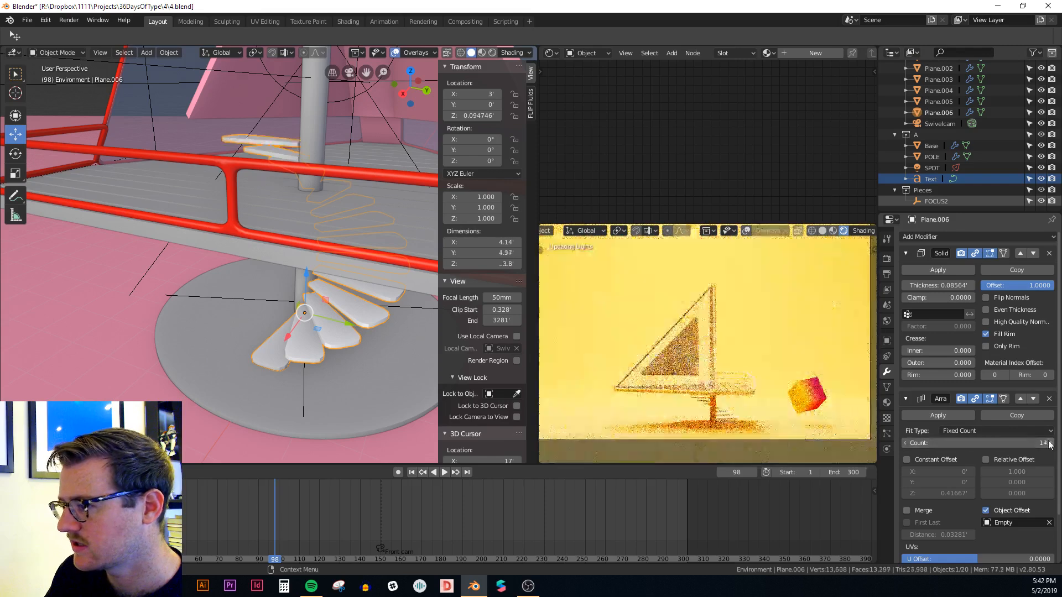
pyautogui.click(1049, 444)
pyautogui.click(1049, 444)
pyautogui.click(1050, 443)
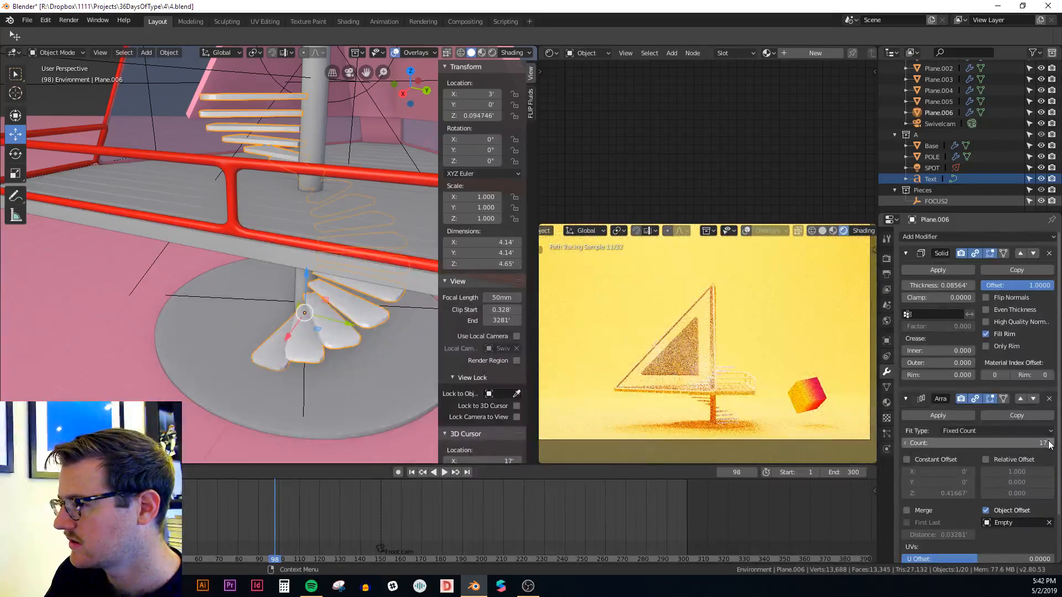
pyautogui.click(907, 444)
# Step: Select the offset empty and rotate it about Z to about 23.7° to widen the angle between treads
pyautogui.click(302, 396)
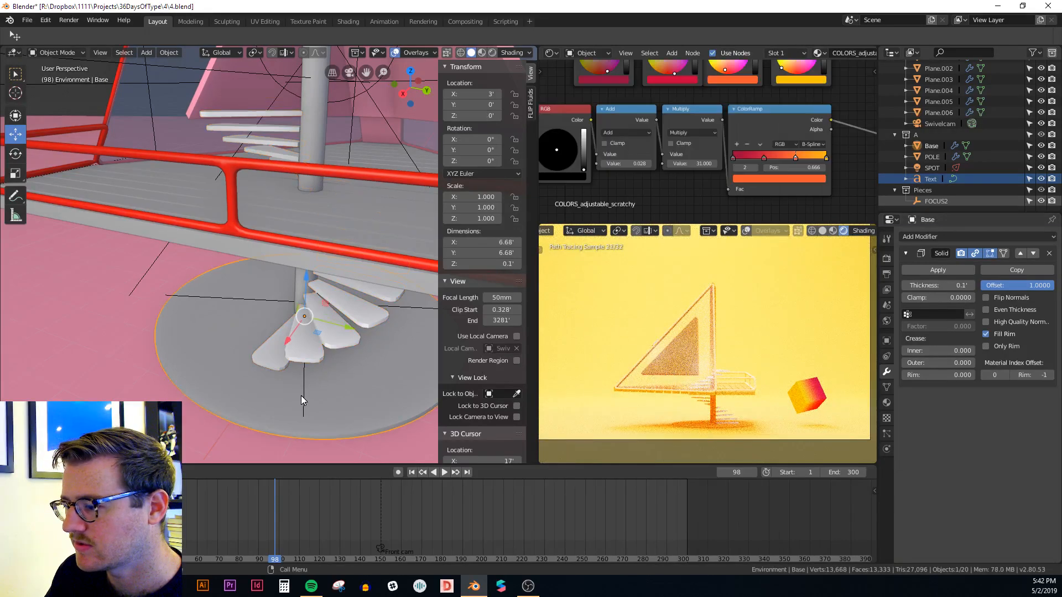
pyautogui.click(303, 393)
pyautogui.press('r')
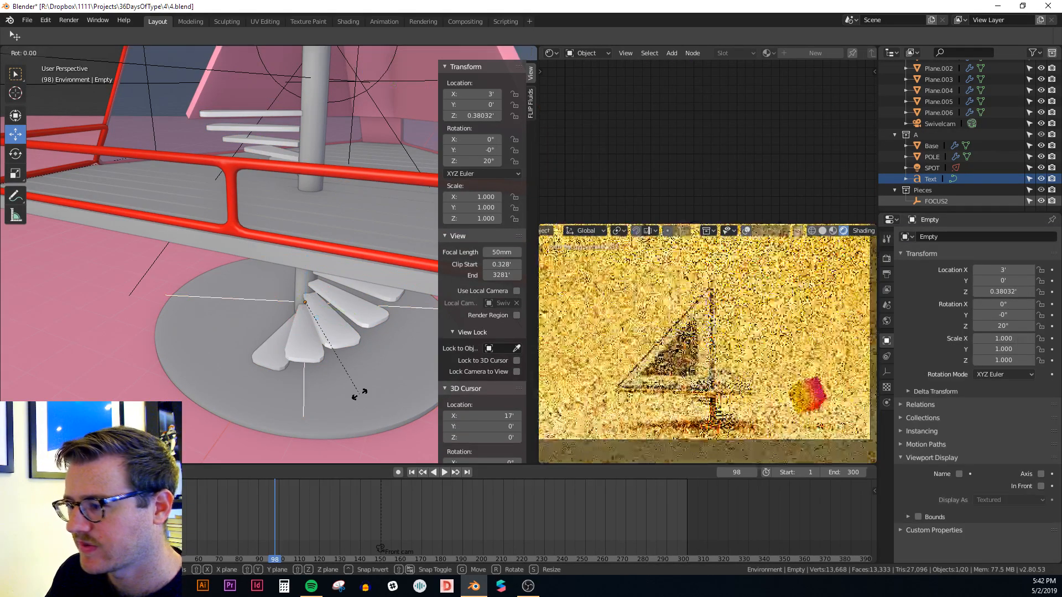
pyautogui.press('Escape')
pyautogui.moveTo(363, 380); pyautogui.dragTo(367, 407, button='middle')
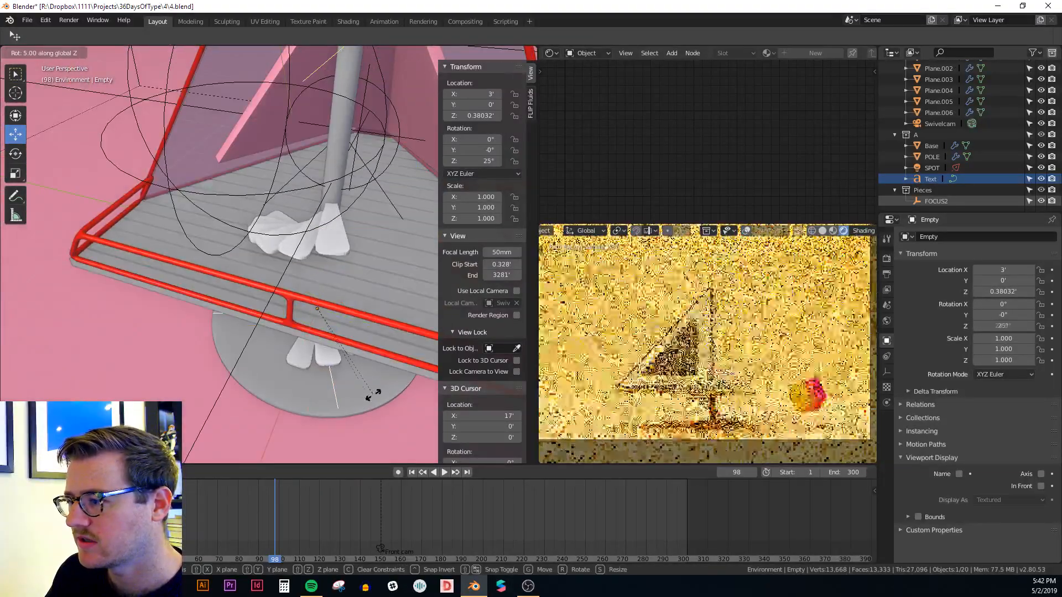
pyautogui.click(306, 398)
pyautogui.moveTo(302, 403); pyautogui.dragTo(340, 360, button='middle')
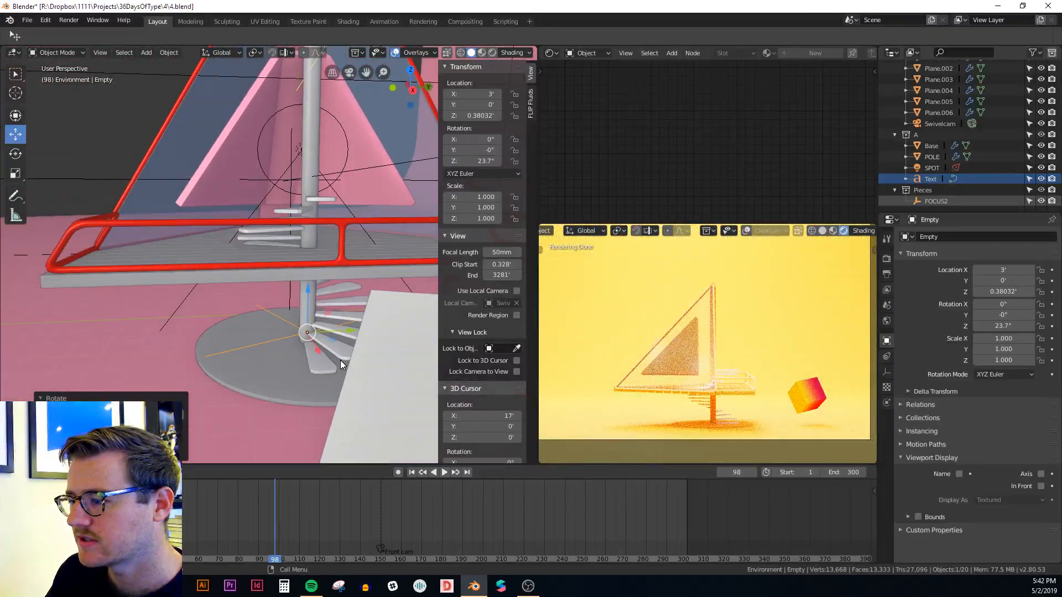
# Step: Lower the offset empty along Z to about 0.286' to tighten the tread spacing, and save the file
pyautogui.press('g')
pyautogui.press('z')
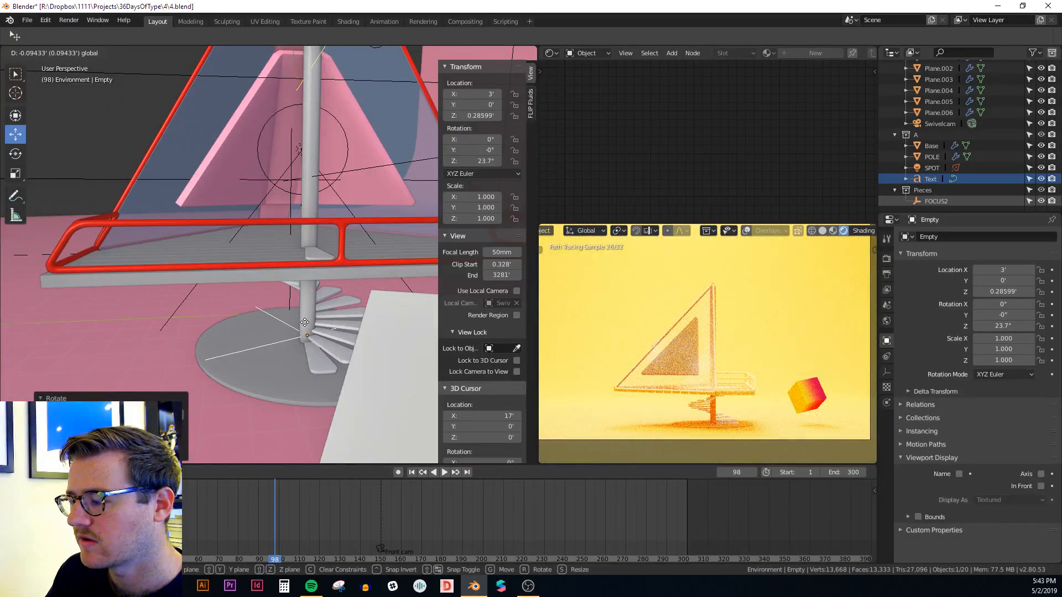
pyautogui.click(305, 322)
pyautogui.moveTo(292, 286); pyautogui.dragTo(210, 266, button='middle')
pyautogui.hotkey('ctrl', 's')
# Step: Select the plank deck and snap the 3D cursor to its origin
pyautogui.click(210, 266)
pyautogui.press('KP_Decimal')
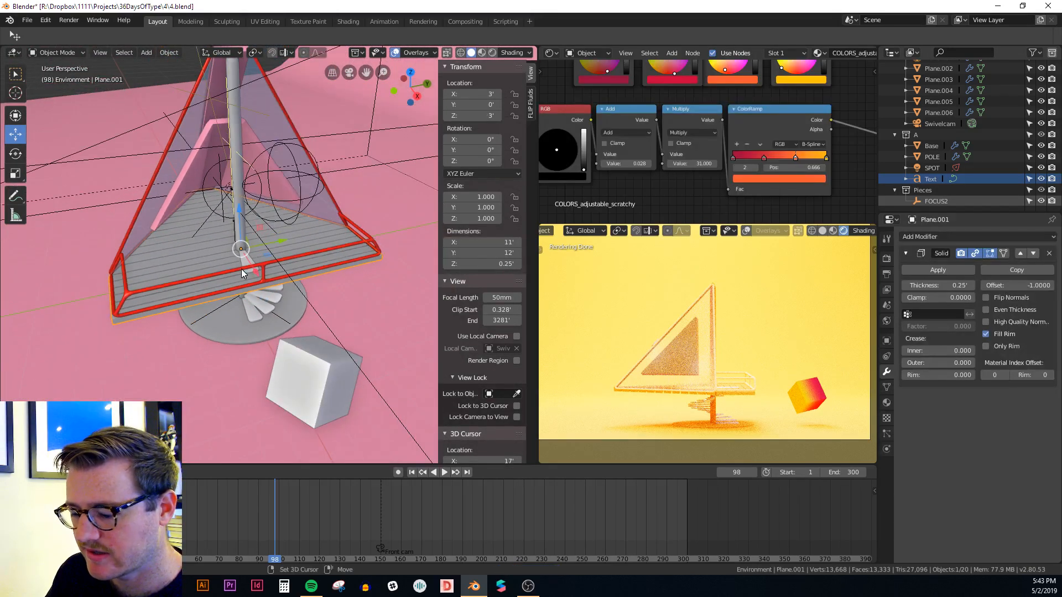
pyautogui.hotkey('shift', 's')
pyautogui.click(239, 333)
pyautogui.scroll(5, 256, 293)
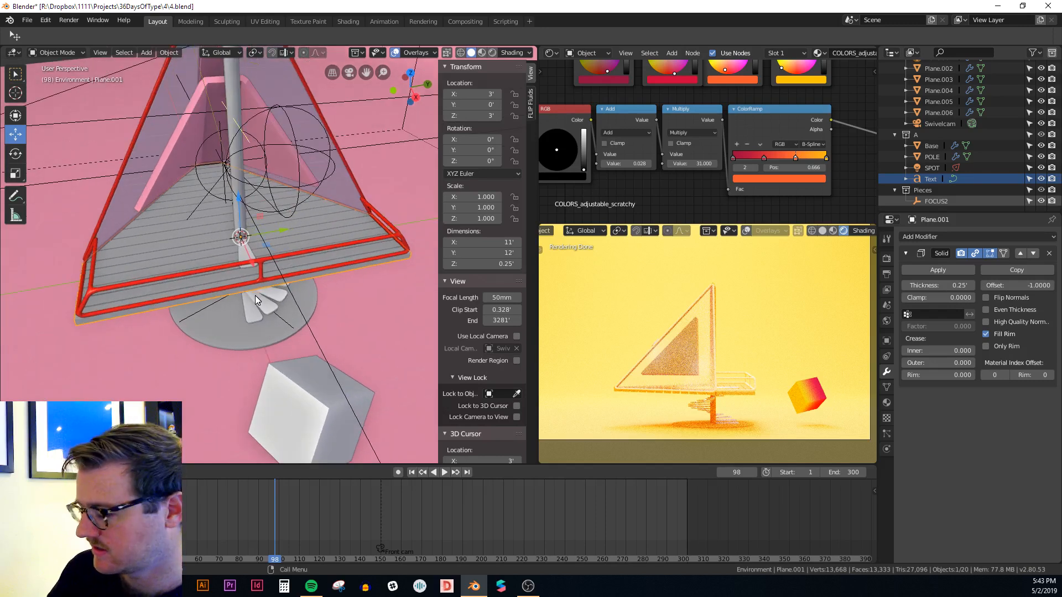
# Step: Check the stairs' footprint from above and add a 32-vertex mesh circle of radius 1' at the 3D cursor
pyautogui.press('KP_7')
pyautogui.scroll(4, 260, 295)
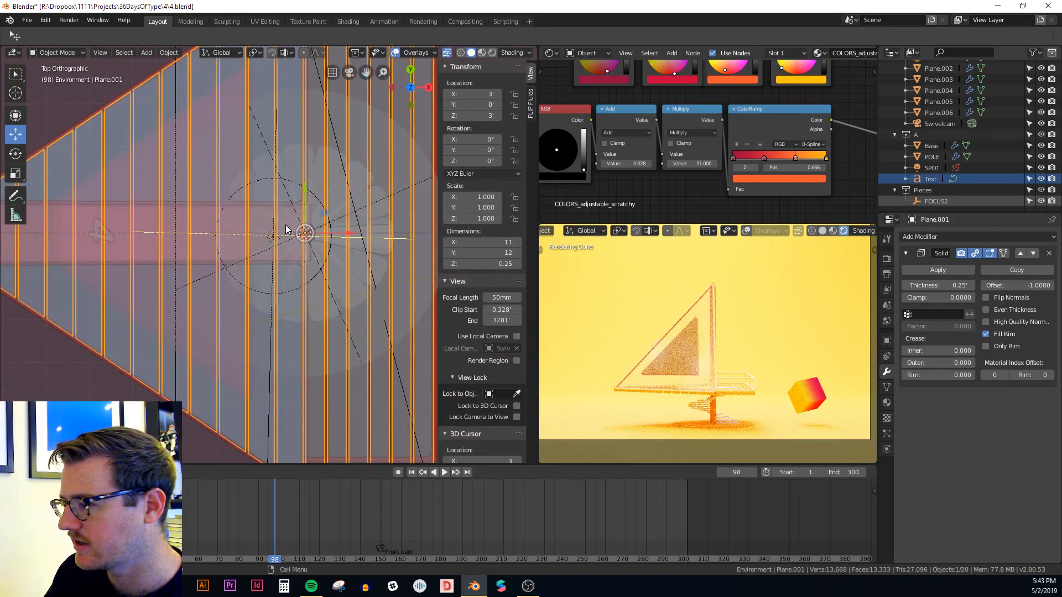
pyautogui.scroll(-2, 336, 232)
pyautogui.moveTo(335, 231); pyautogui.dragTo(278, 156, button='middle')
pyautogui.hotkey('alt', 'z')
pyautogui.hotkey('shift', 'a')
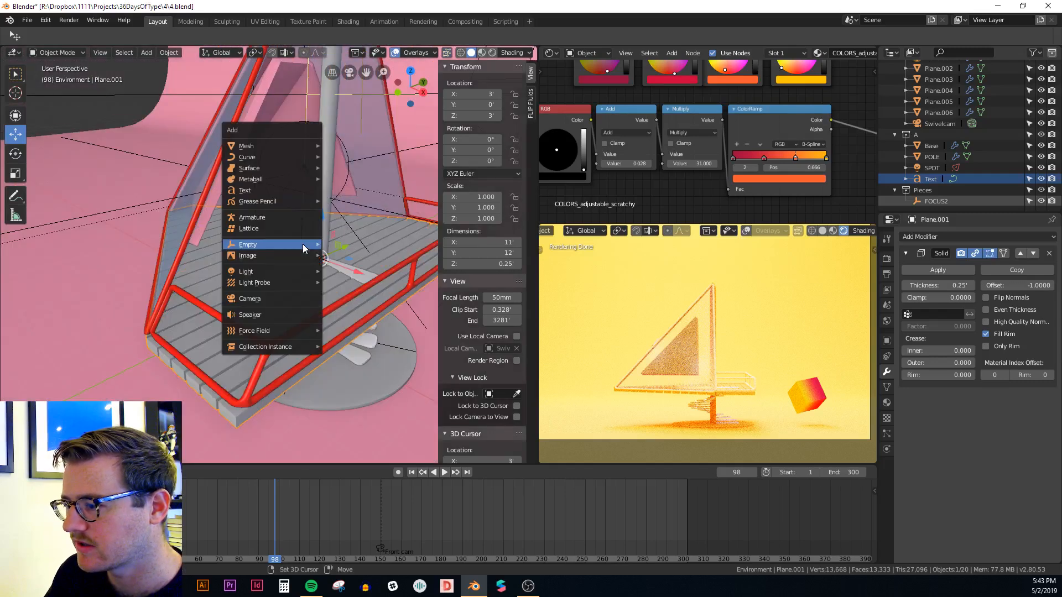
pyautogui.moveTo(270, 149)
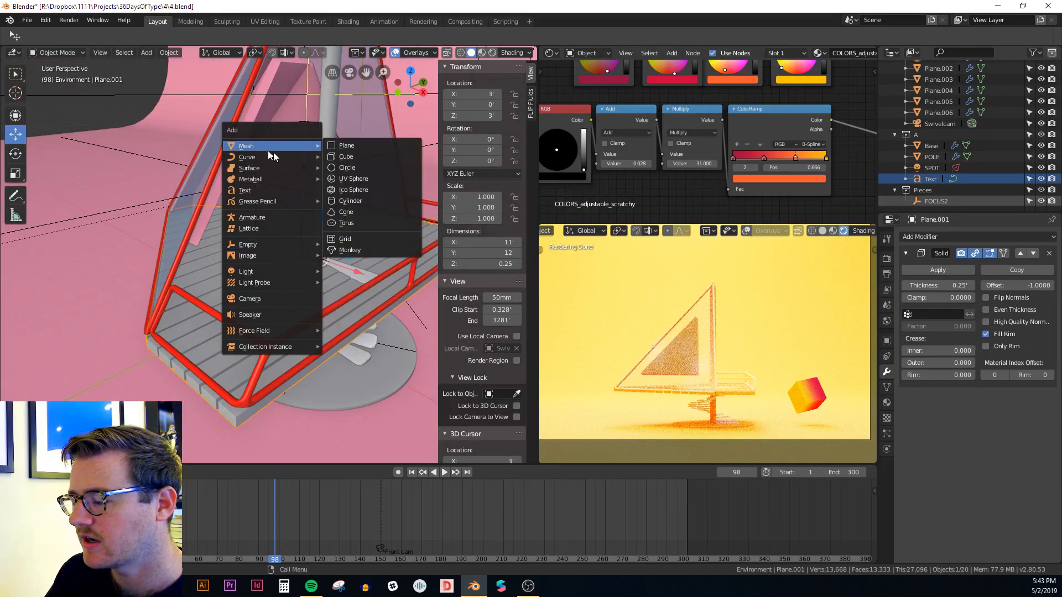
pyautogui.click(348, 168)
# Step: Scale the circle's vertices in Edit Mode to about 4.26' across, fill them with a face and leave Edit Mode
pyautogui.scroll(4, 304, 228)
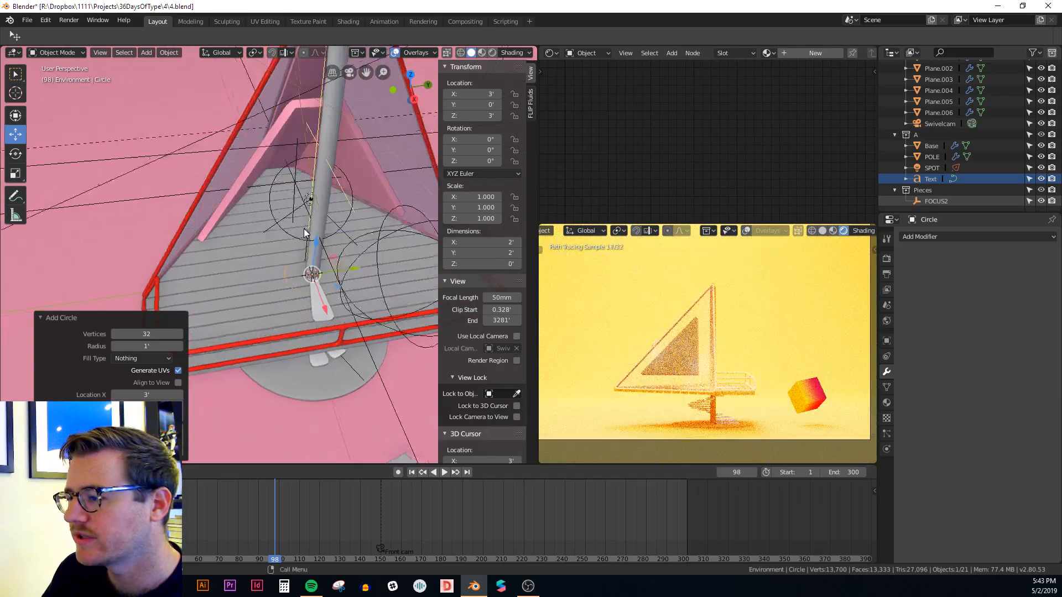
pyautogui.press('Tab')
pyautogui.press('s')
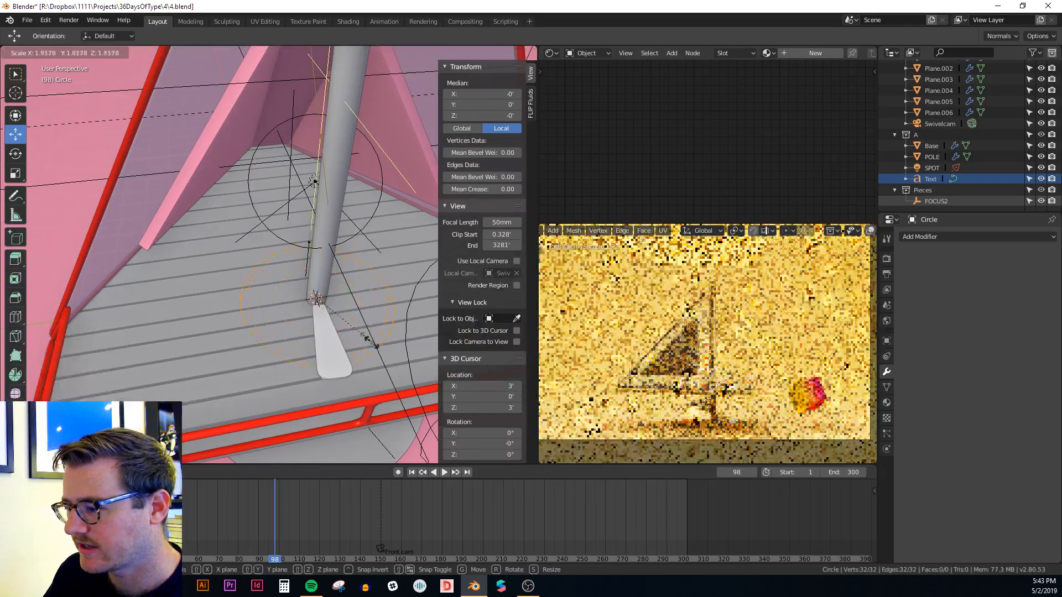
pyautogui.click(380, 358)
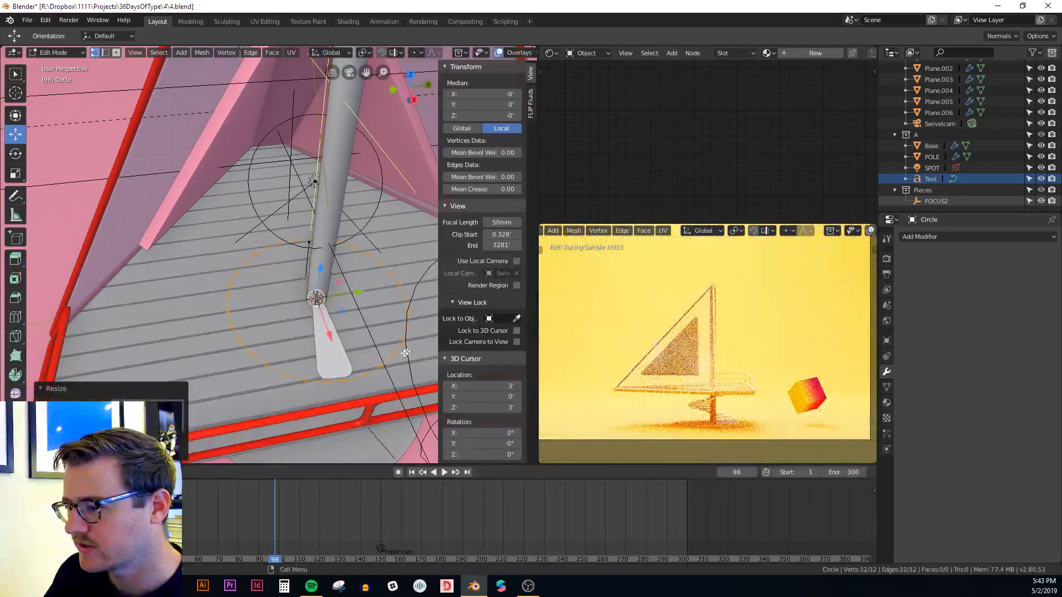
pyautogui.moveTo(380, 358); pyautogui.dragTo(310, 205, button='middle')
pyautogui.press('f')
pyautogui.press('Tab')
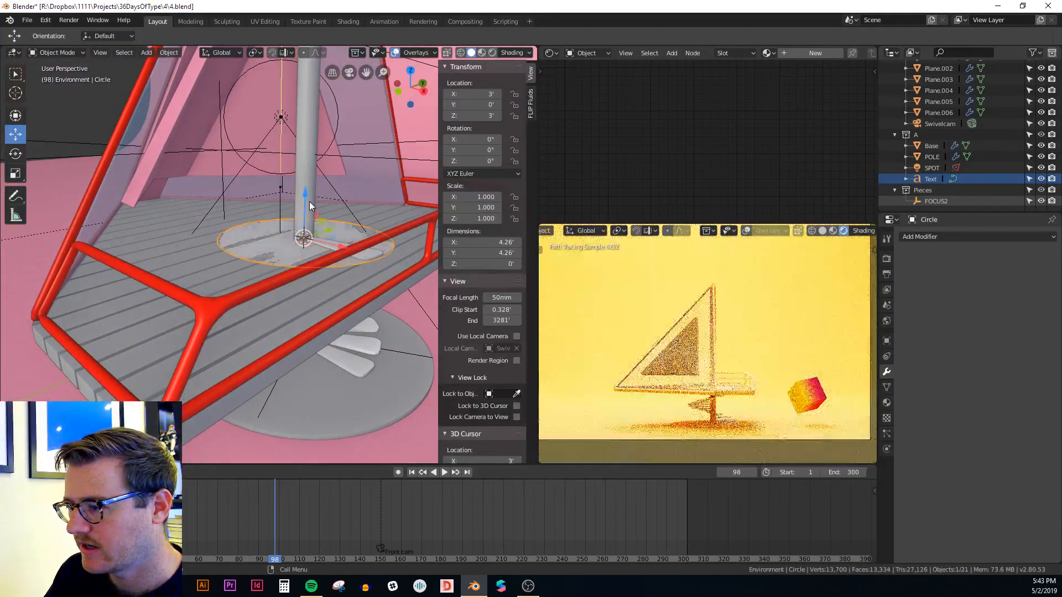
# Step: Raise the filled circle to Z 4' and extrude its face 3' straight down through the deck
pyautogui.press('Tab')
pyautogui.moveTo(310, 205); pyautogui.dragTo(330, 167)
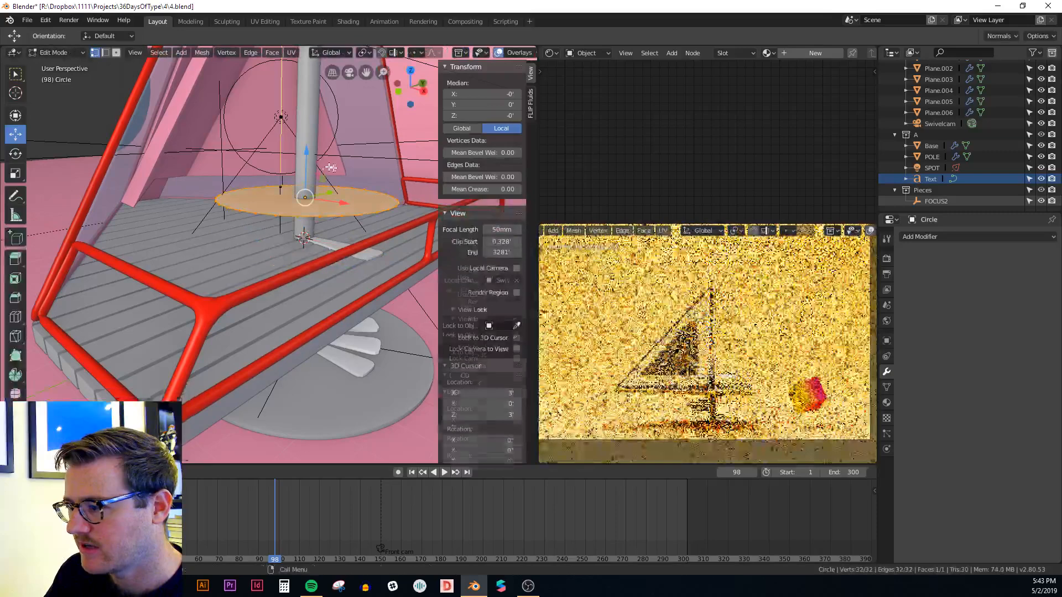
pyautogui.press('e')
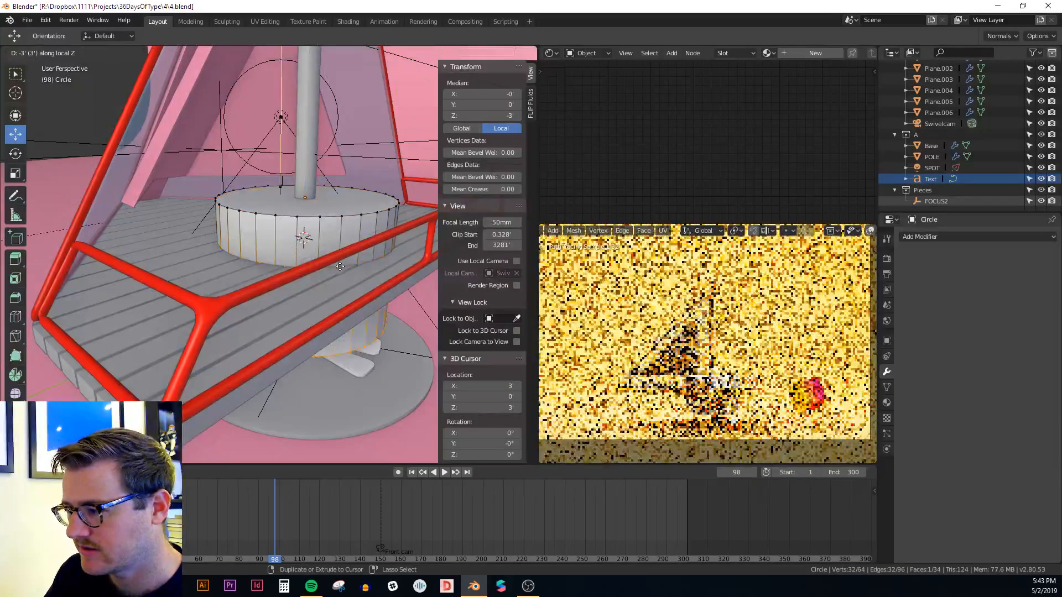
pyautogui.click(340, 266)
pyautogui.press('Tab')
pyautogui.moveTo(301, 308); pyautogui.dragTo(310, 270, button='middle')
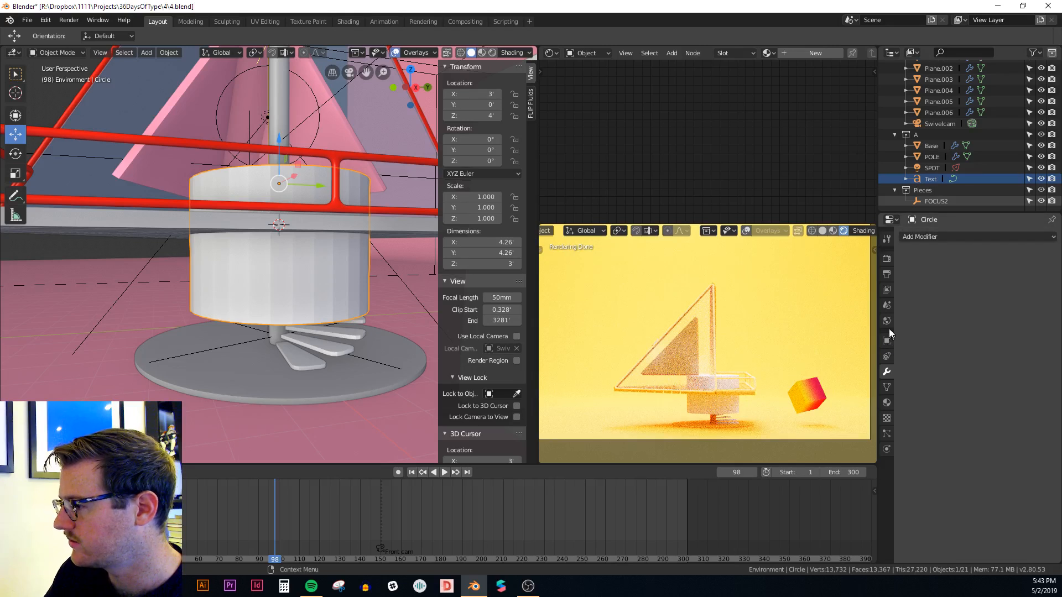
# Step: Rename the cylinder "cutter" and set its viewport display to Bounds
pyautogui.click(885, 355)
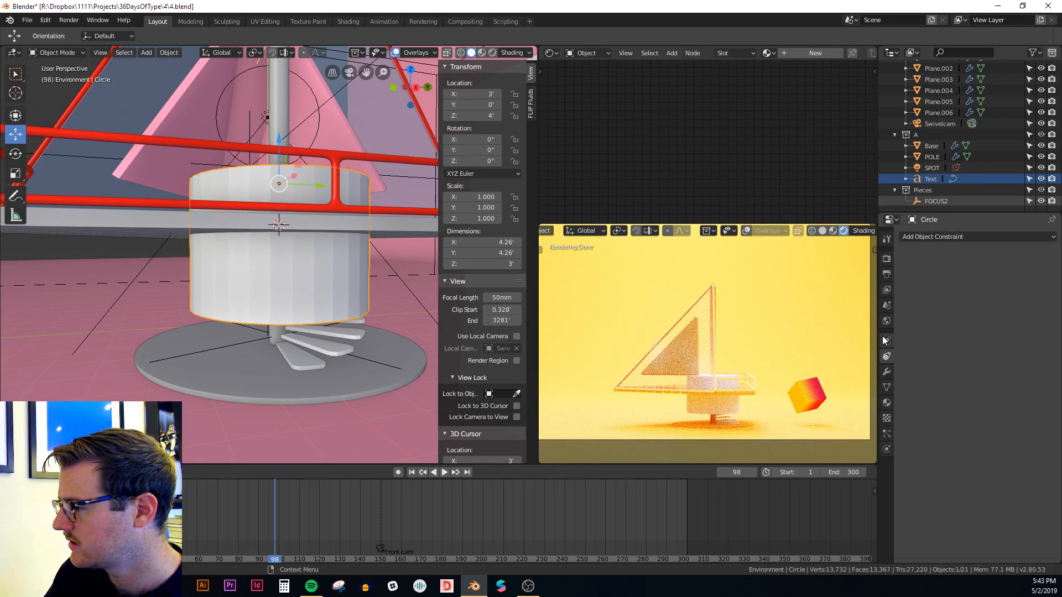
pyautogui.click(885, 340)
pyautogui.click(947, 238)
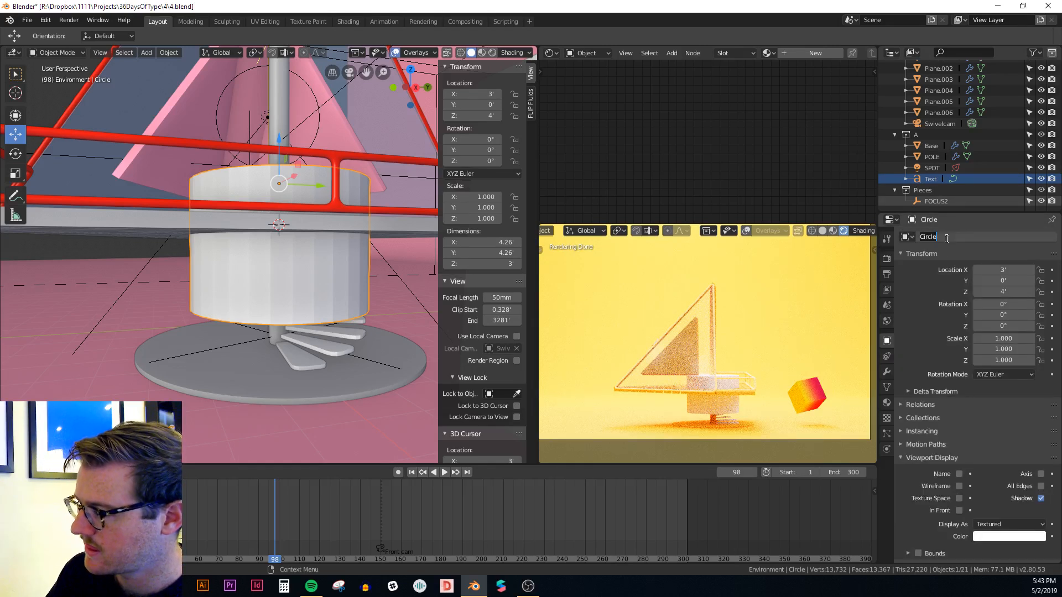
pyautogui.write('cutter')
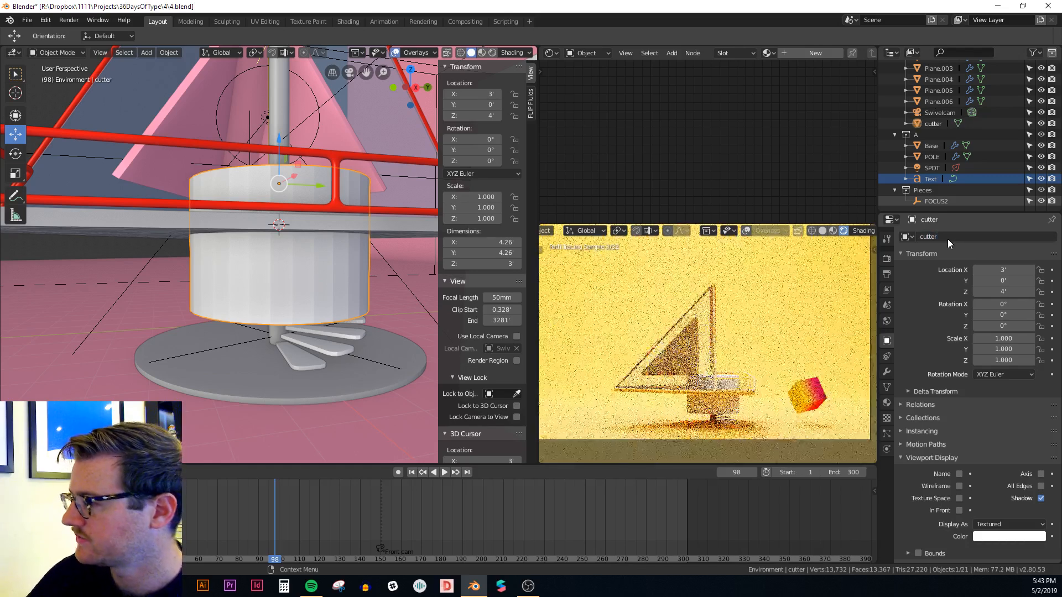
pyautogui.press('Return')
pyautogui.moveTo(320, 237); pyautogui.dragTo(216, 290, button='middle')
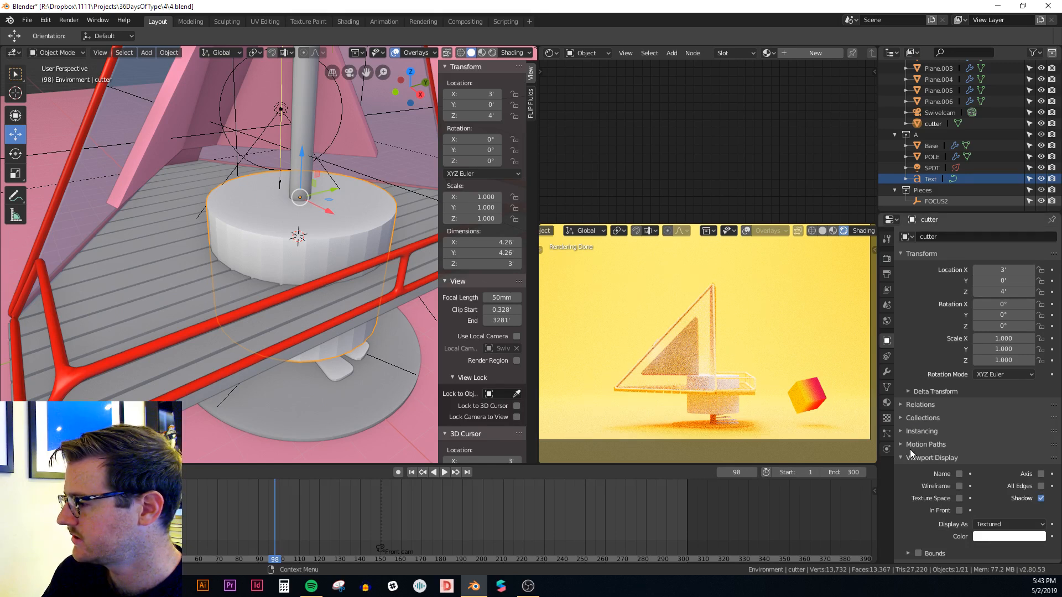
pyautogui.click(969, 523)
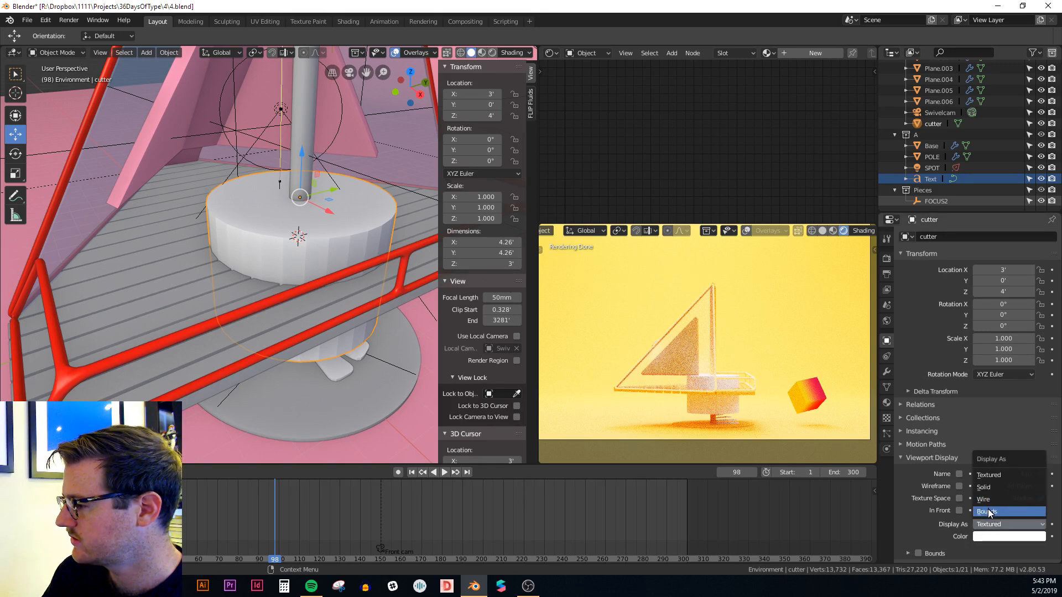
pyautogui.click(989, 498)
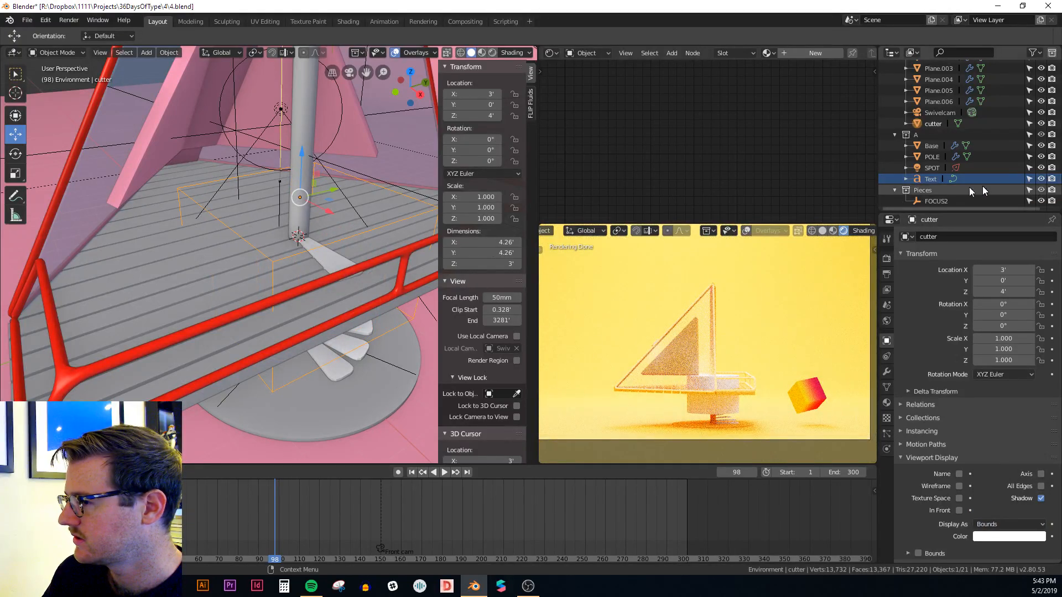
# Step: Add a Boolean Difference modifier to the plank deck, place it above Solidify and use the cutter as its object
pyautogui.click(232, 273)
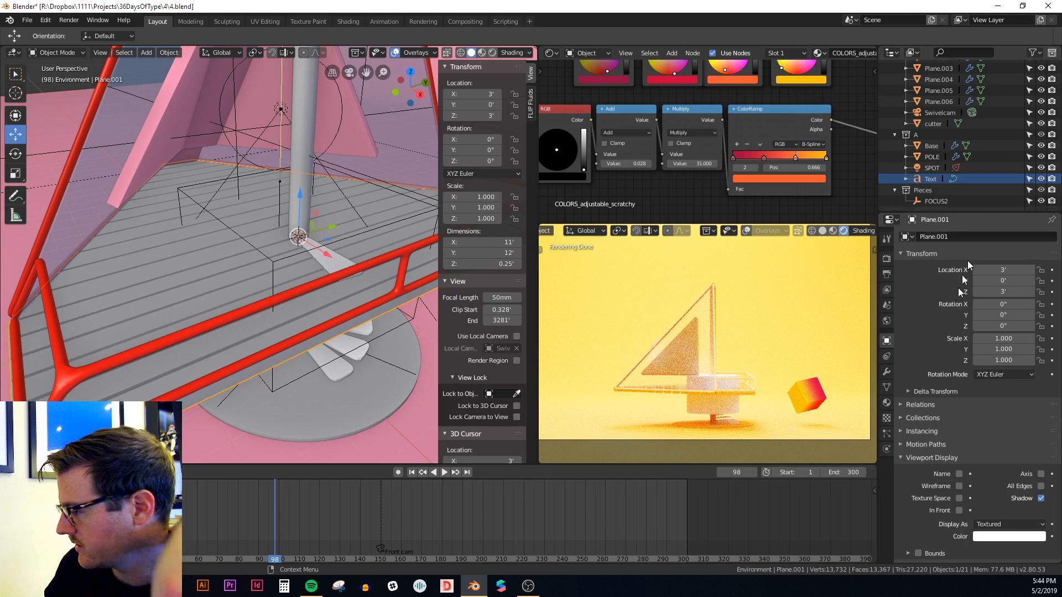
pyautogui.click(886, 372)
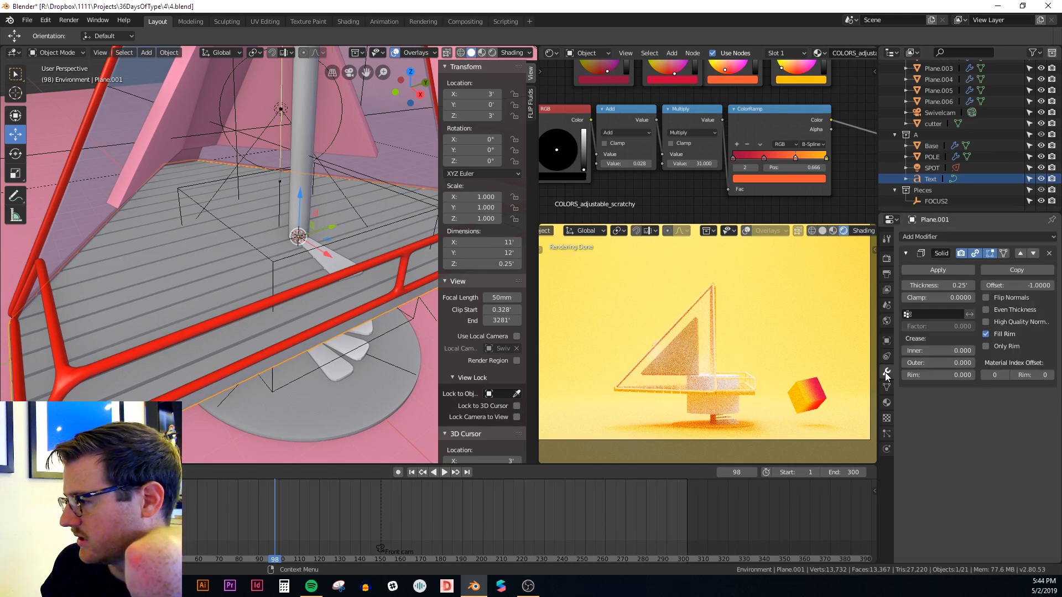
pyautogui.click(972, 238)
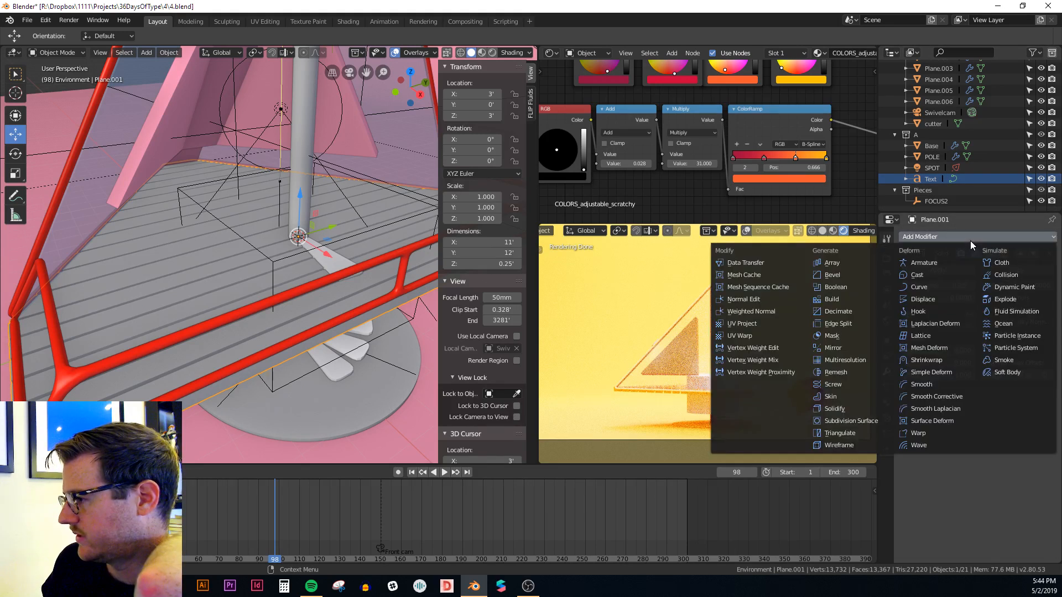
pyautogui.click(858, 290)
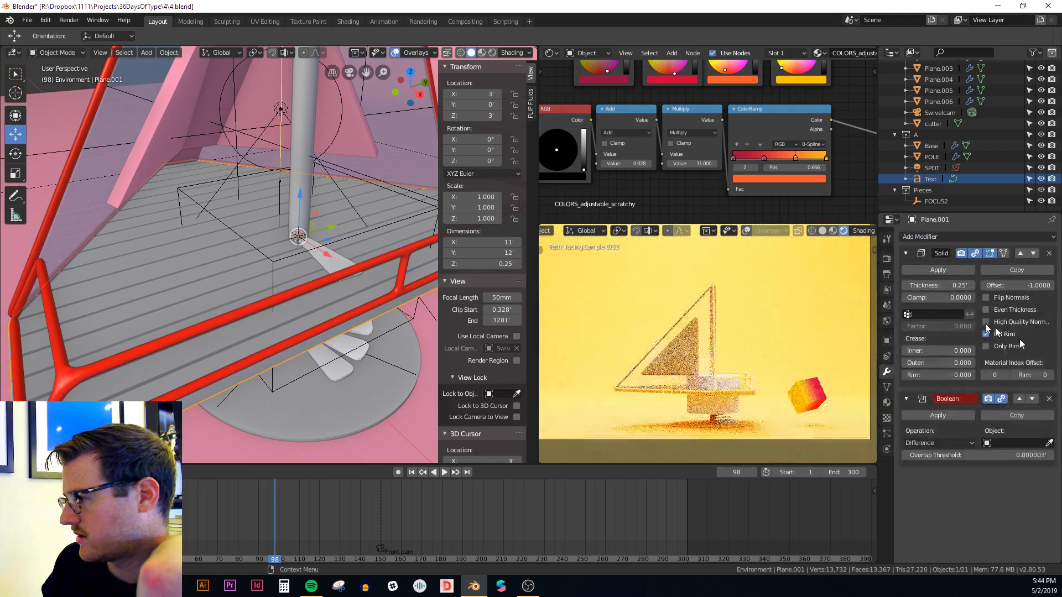
pyautogui.click(1020, 401)
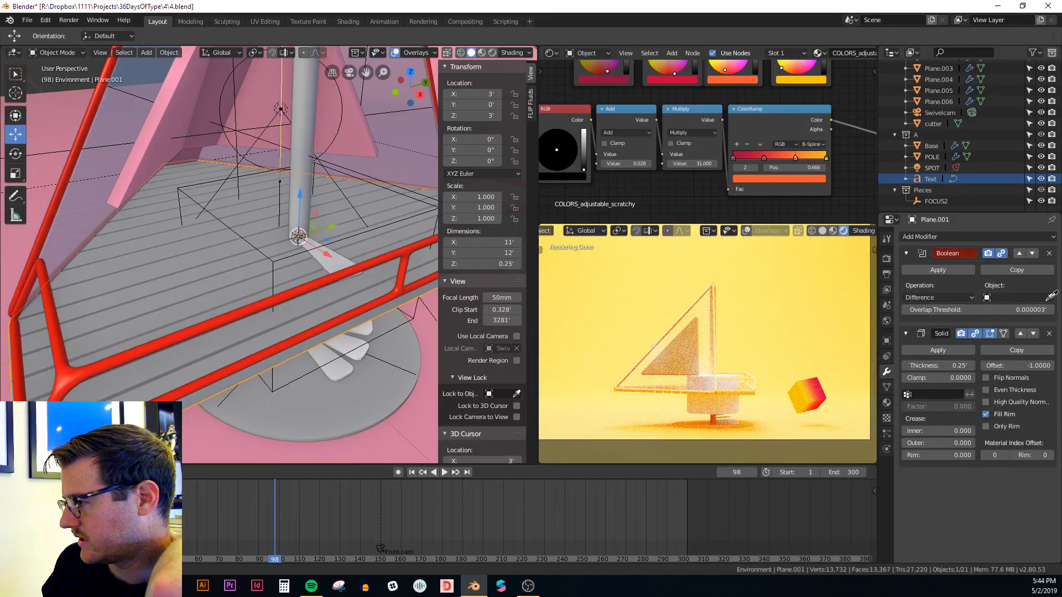
pyautogui.click(277, 256)
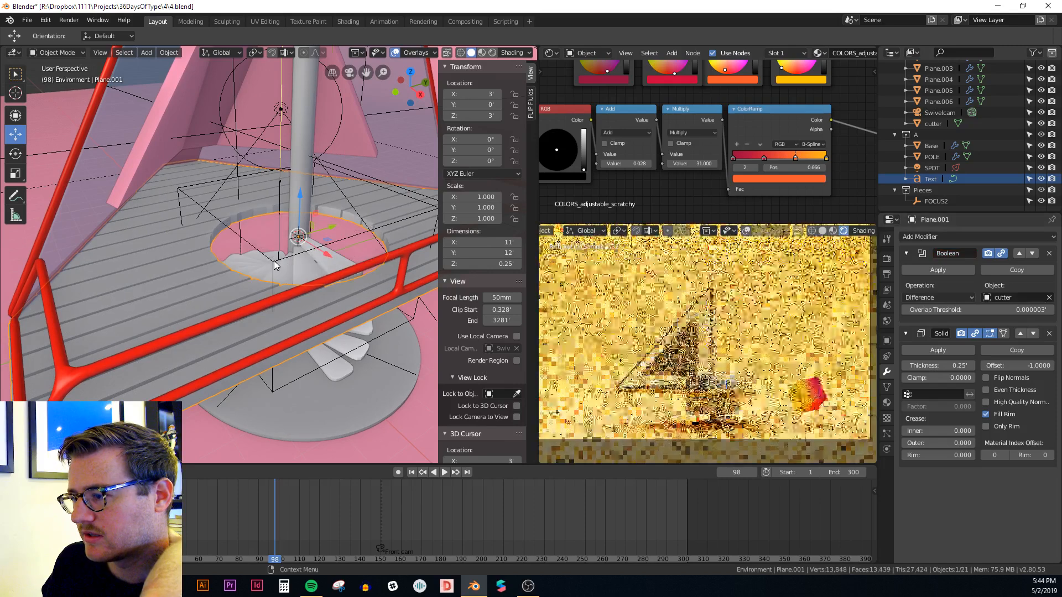
# Step: Select the cutter through the deck opening and shade it smooth
pyautogui.moveTo(316, 256); pyautogui.dragTo(308, 288, button='middle')
pyautogui.click(314, 280)
pyautogui.rightClick(314, 280)
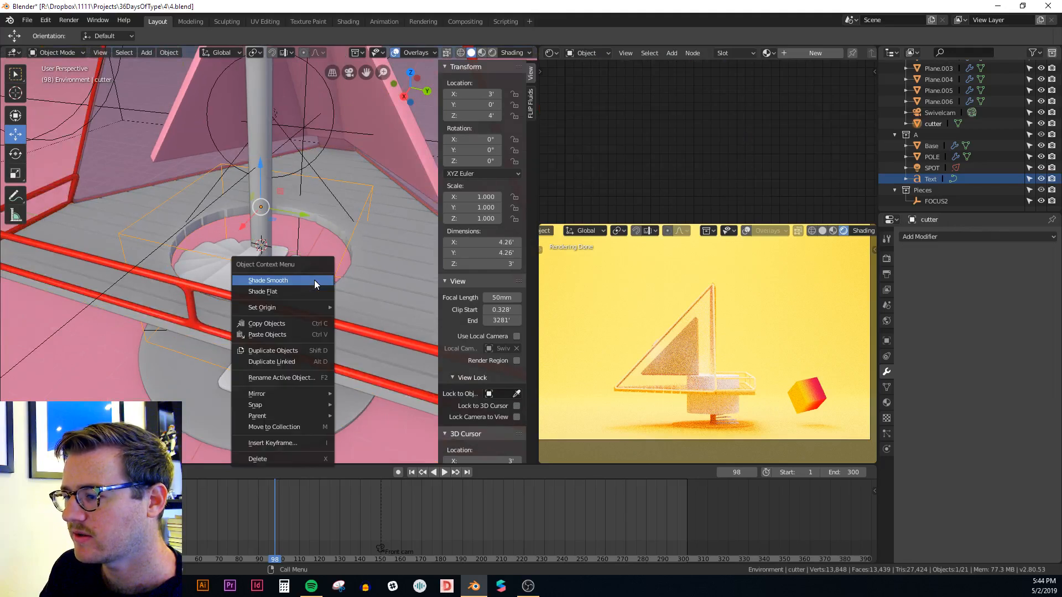
pyautogui.click(314, 280)
pyautogui.scroll(1, 326, 224)
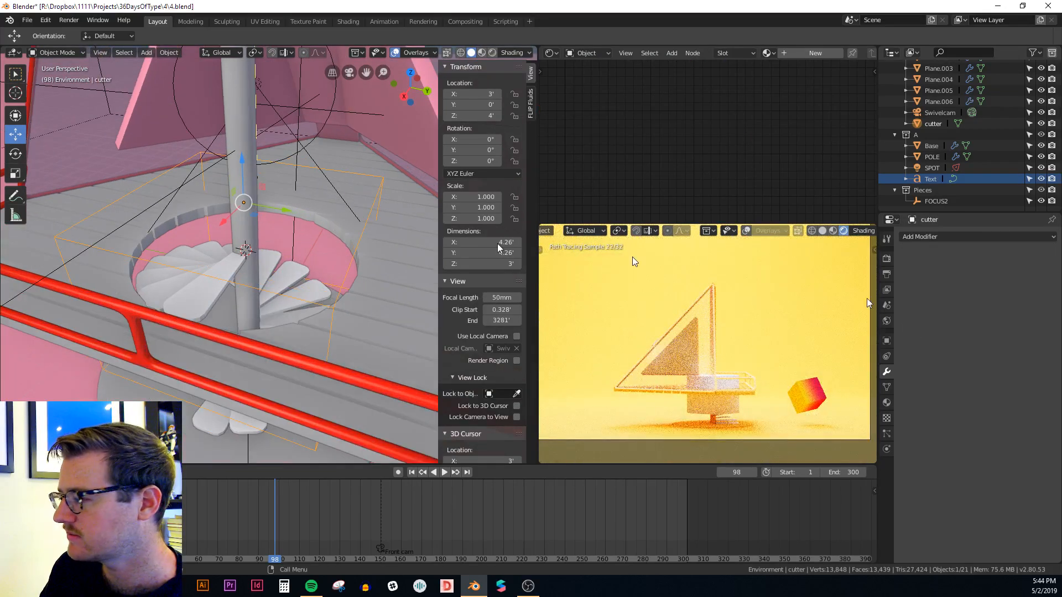
# Step: Shade the plank deck smooth and enable Auto Smooth at 30° on its mesh
pyautogui.click(887, 387)
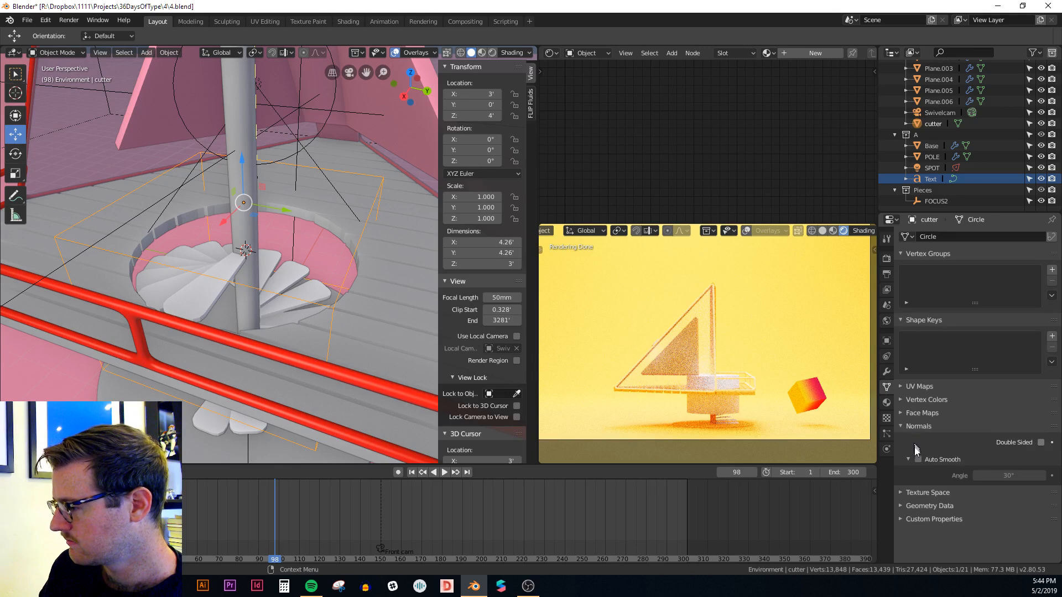
pyautogui.click(412, 283)
pyautogui.rightClick(410, 281)
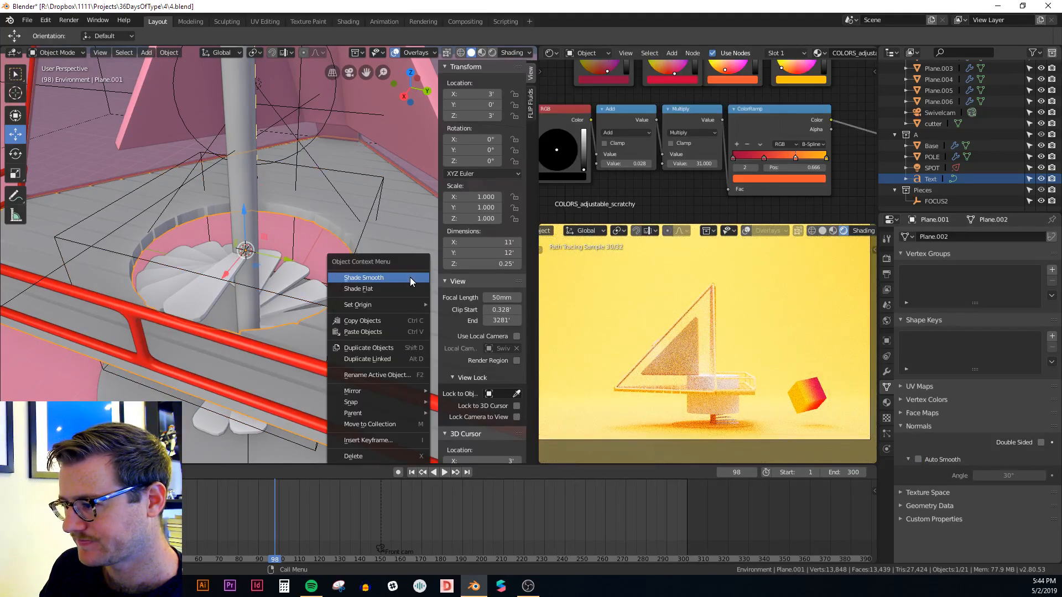
pyautogui.click(400, 279)
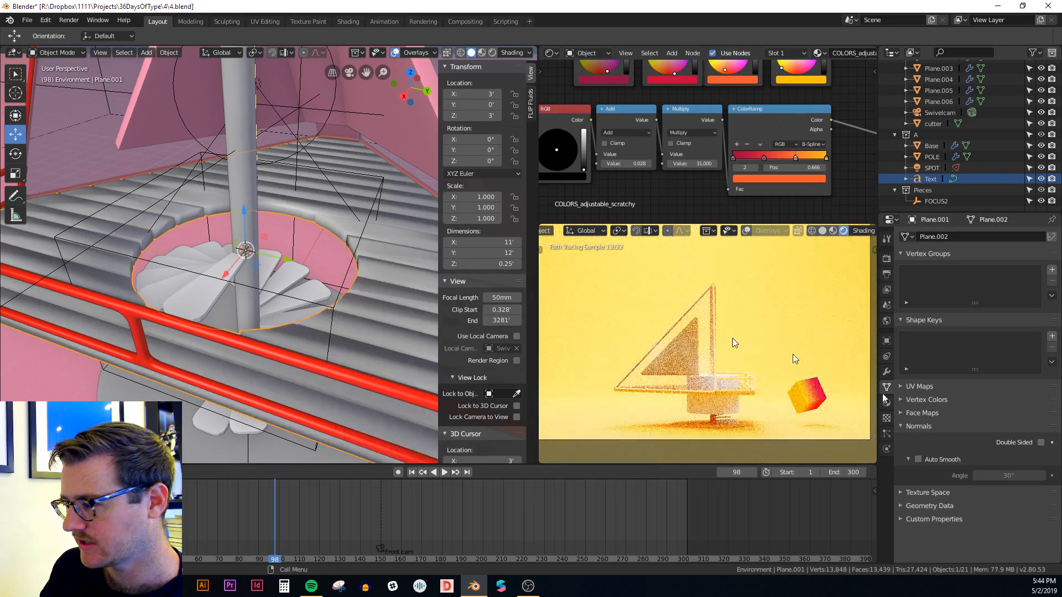
pyautogui.click(917, 460)
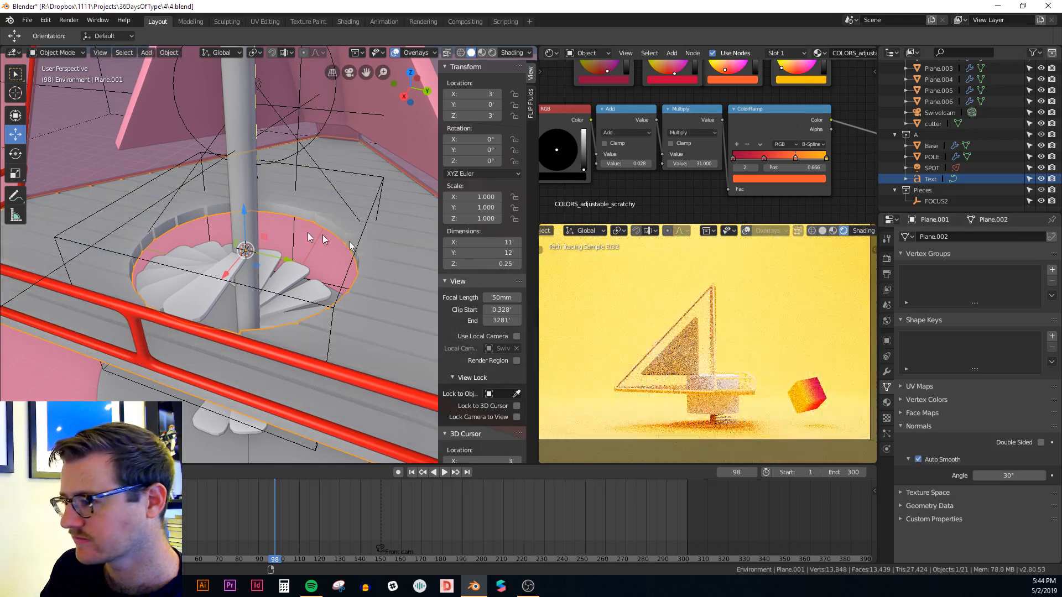
# Step: Select the cutter and hide it in both the viewport and the render
pyautogui.moveTo(325, 239); pyautogui.dragTo(398, 263, button='middle')
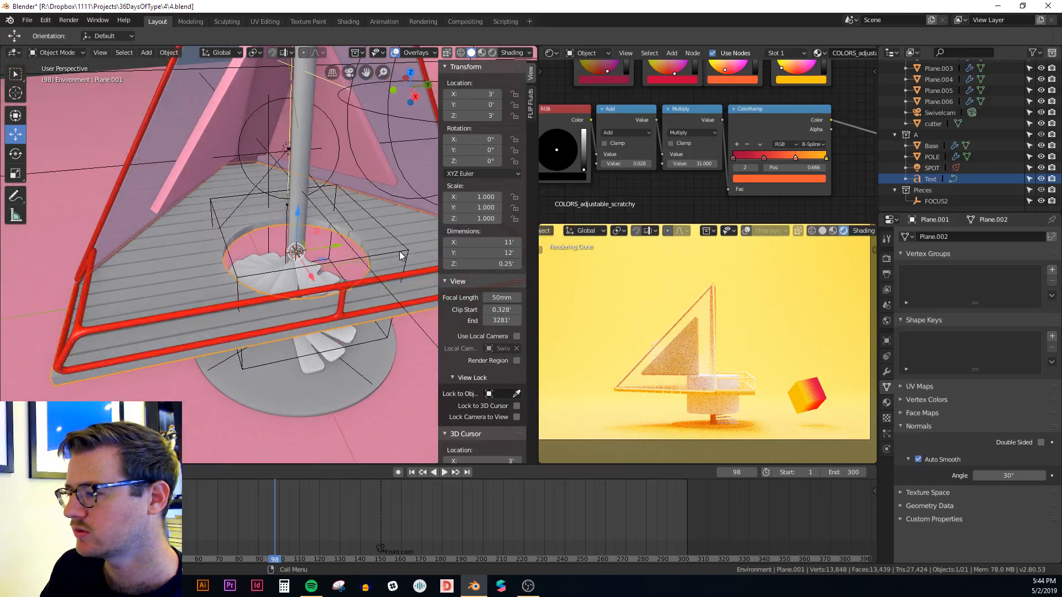
pyautogui.click(400, 254)
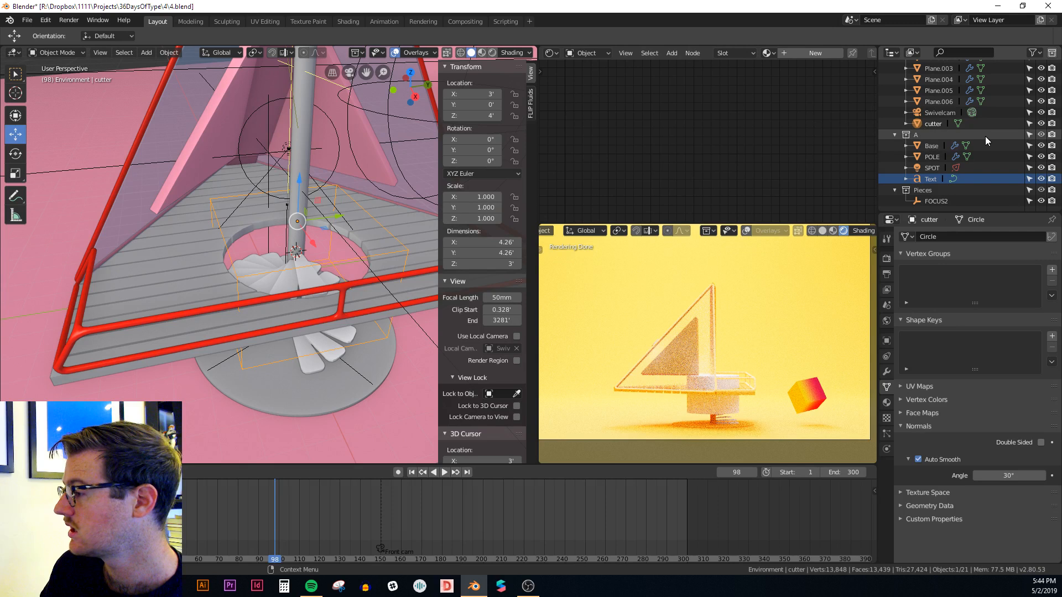
pyautogui.click(1041, 123)
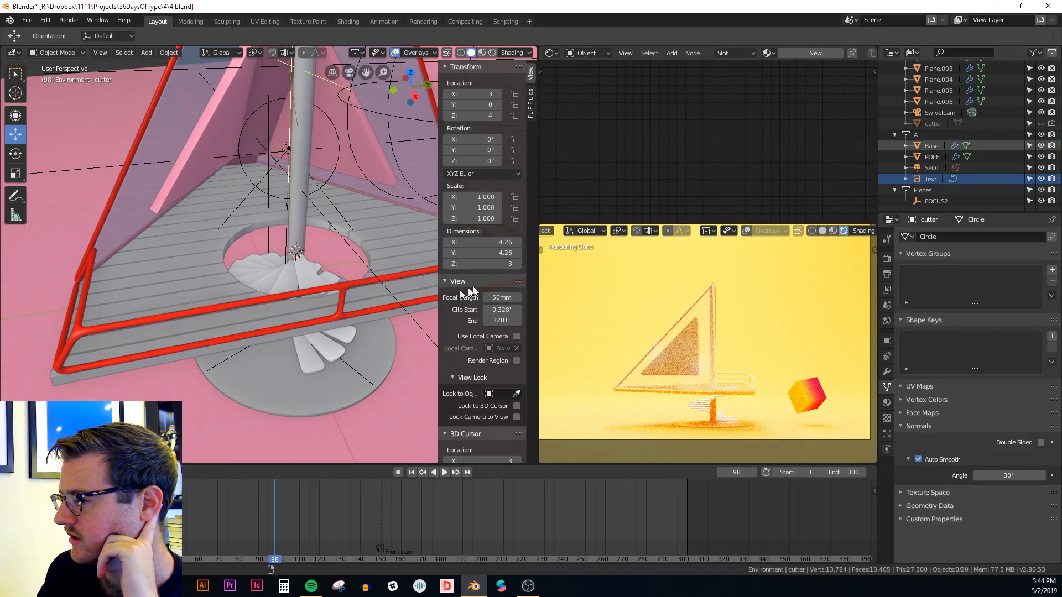
# Step: Assign the existing COLORS_adjustable material to the spiral stair treads
pyautogui.click(340, 347)
pyautogui.click(887, 403)
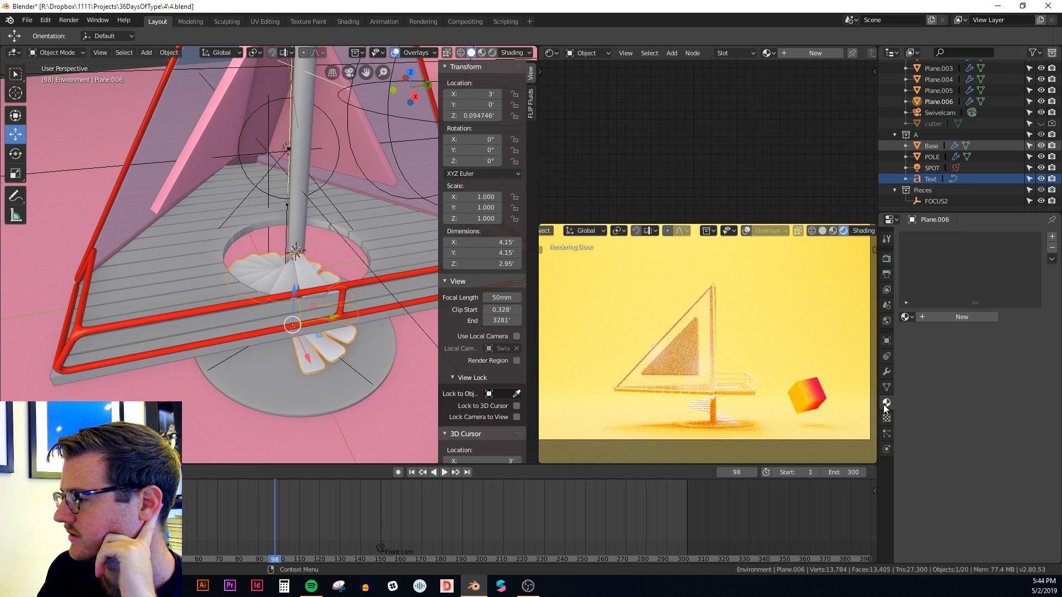
pyautogui.click(914, 316)
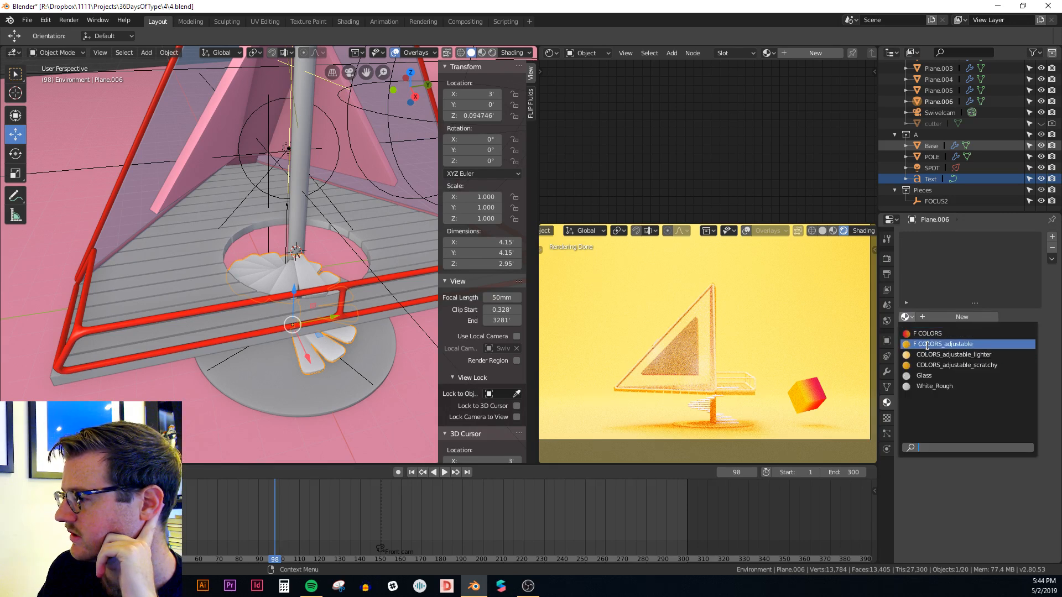
pyautogui.click(921, 344)
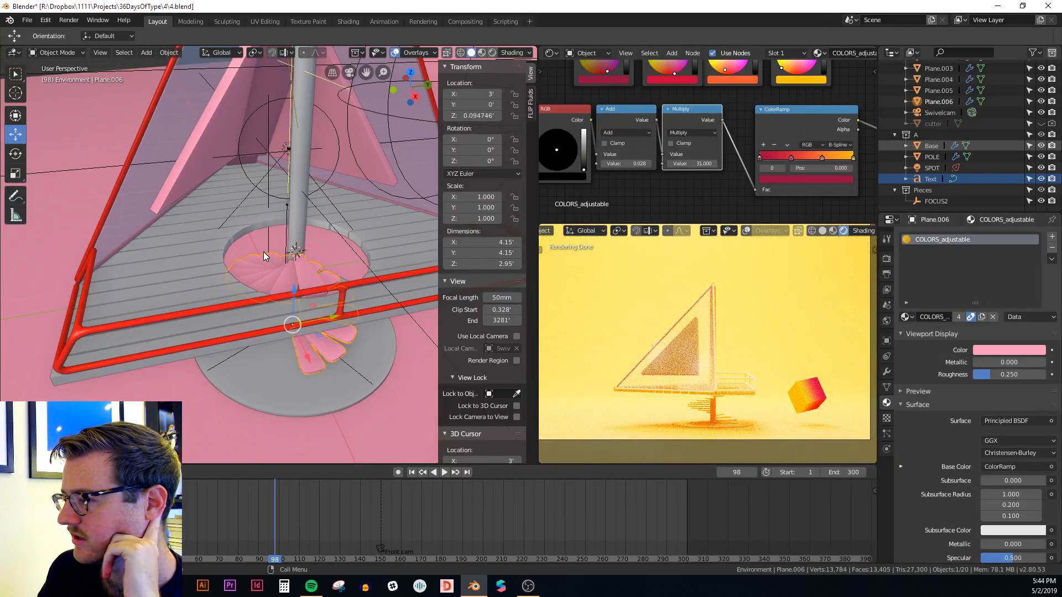
# Step: Examine the stairs and deck opening from other angles in the solid and rendered views, and return the rendered view to the camera
pyautogui.moveTo(263, 251); pyautogui.dragTo(307, 248, button='middle')
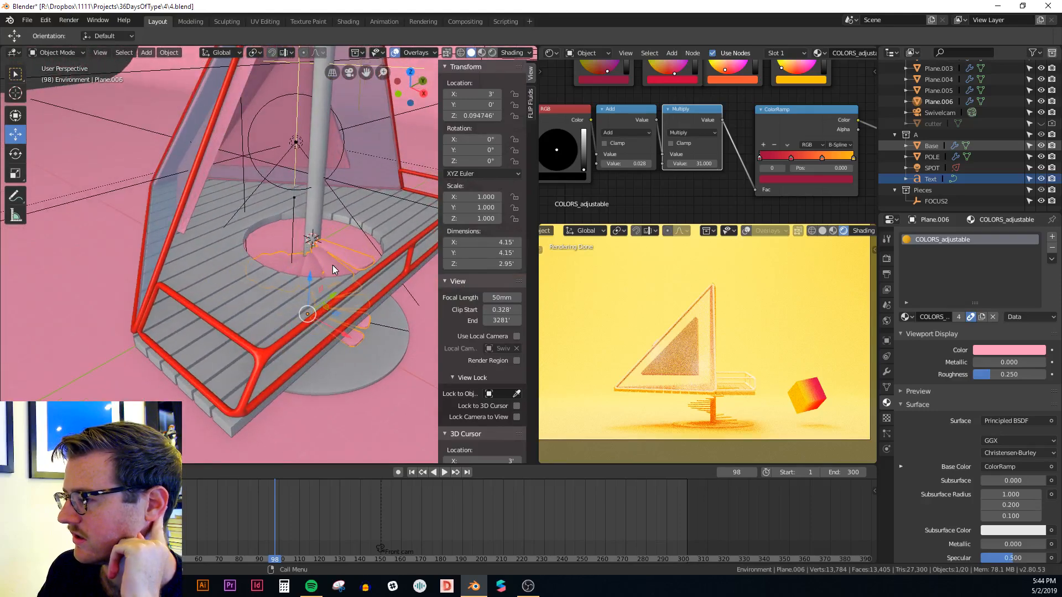
pyautogui.scroll(-1, 333, 266)
pyautogui.moveTo(655, 302); pyautogui.dragTo(676, 369, button='middle')
pyautogui.scroll(3, 685, 365)
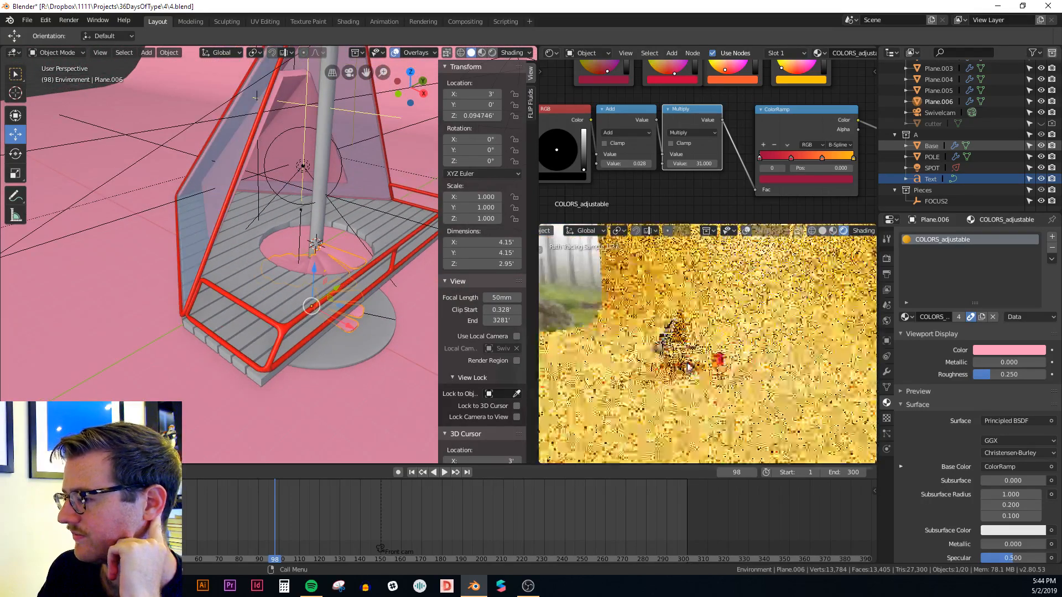
pyautogui.scroll(3, 687, 367)
pyautogui.moveTo(633, 295); pyautogui.dragTo(717, 320, button='middle')
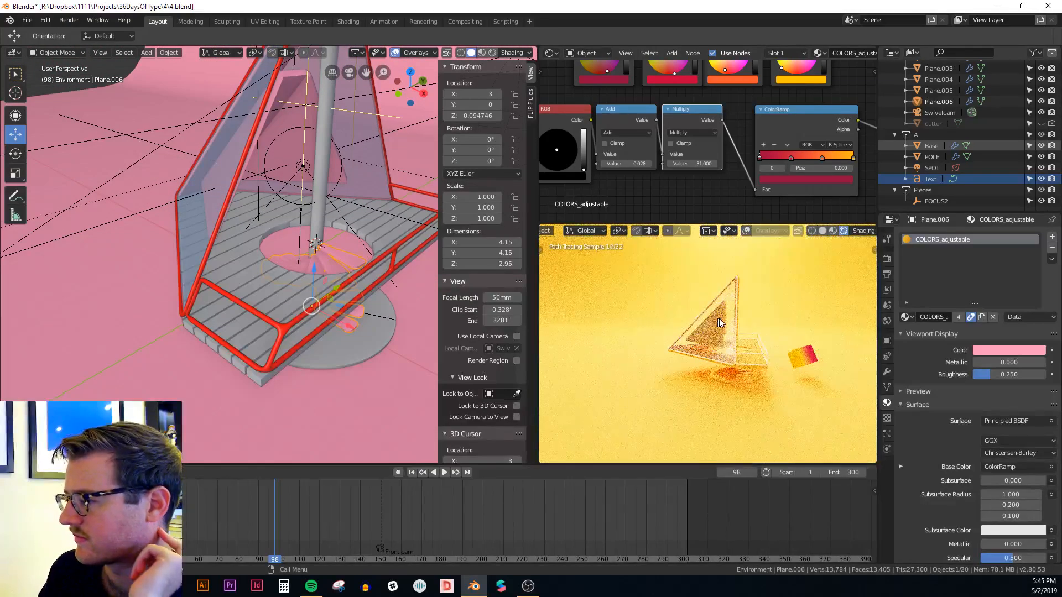
pyautogui.press('KP_0')
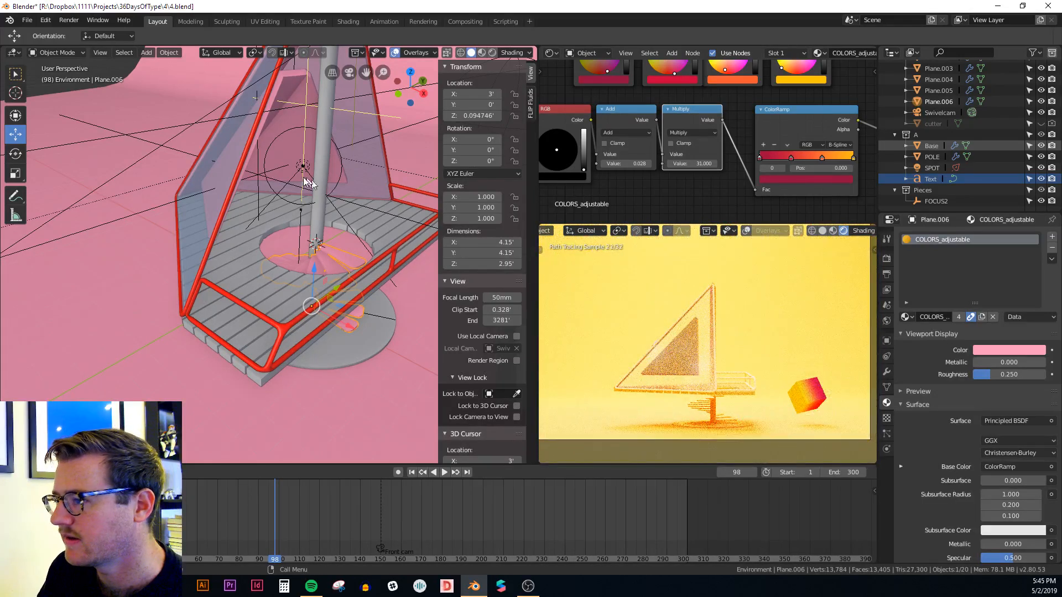
pyautogui.keyDown('shift'); pyautogui.moveTo(303, 169); pyautogui.dragTo(373, 228, button='middle'); pyautogui.keyUp('shift')
pyautogui.scroll(1, 353, 185)
pyautogui.click(353, 186)
pyautogui.scroll(-2, 382, 229)
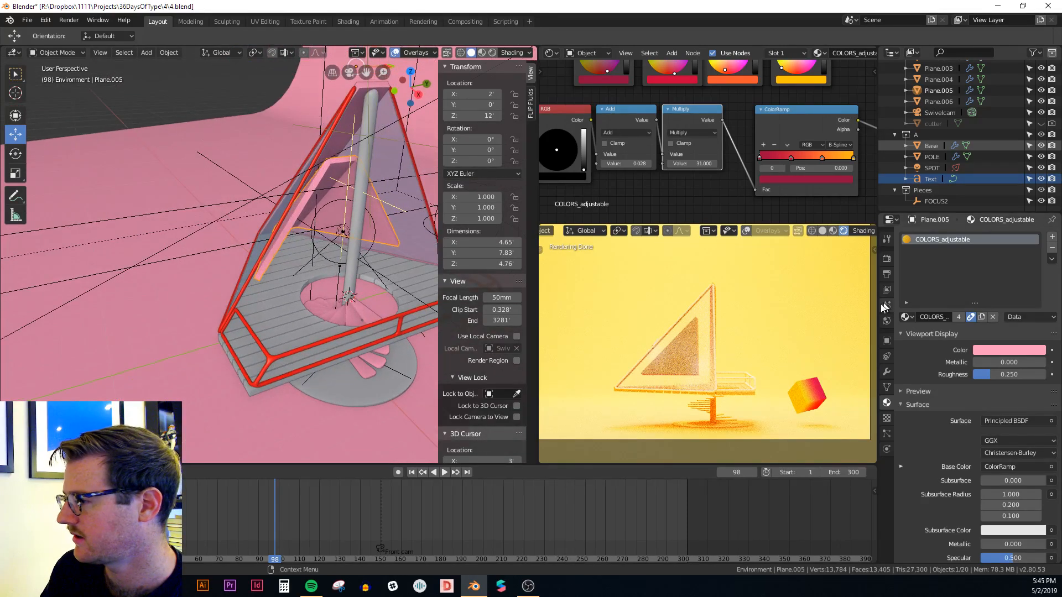
# Step: Set the maximum diffuse and glossy light bounces to 6 in the Cycles render settings, leaving volume bounces at 0
pyautogui.click(885, 275)
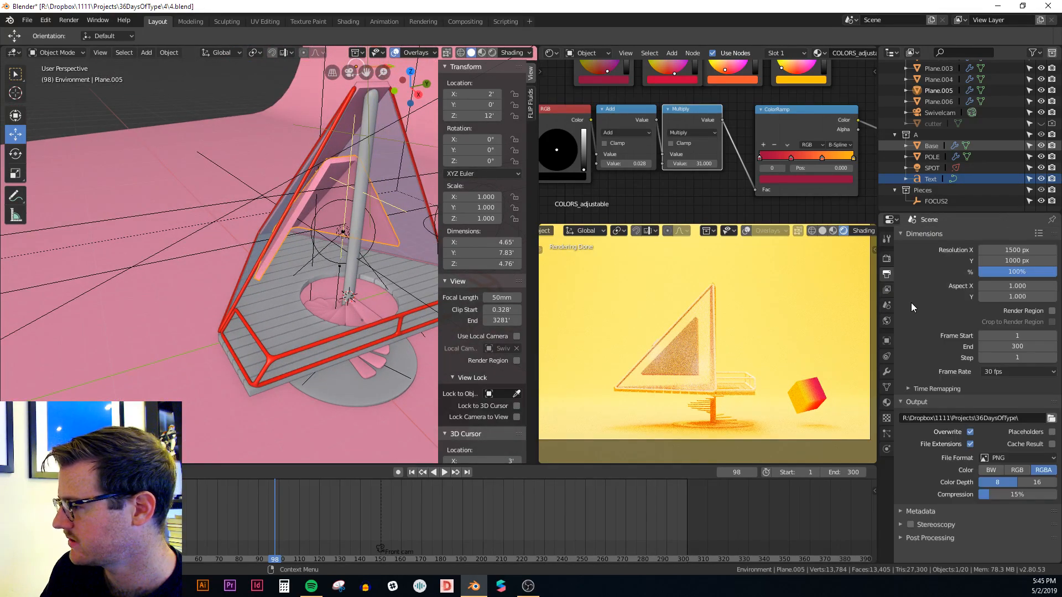
pyautogui.click(886, 259)
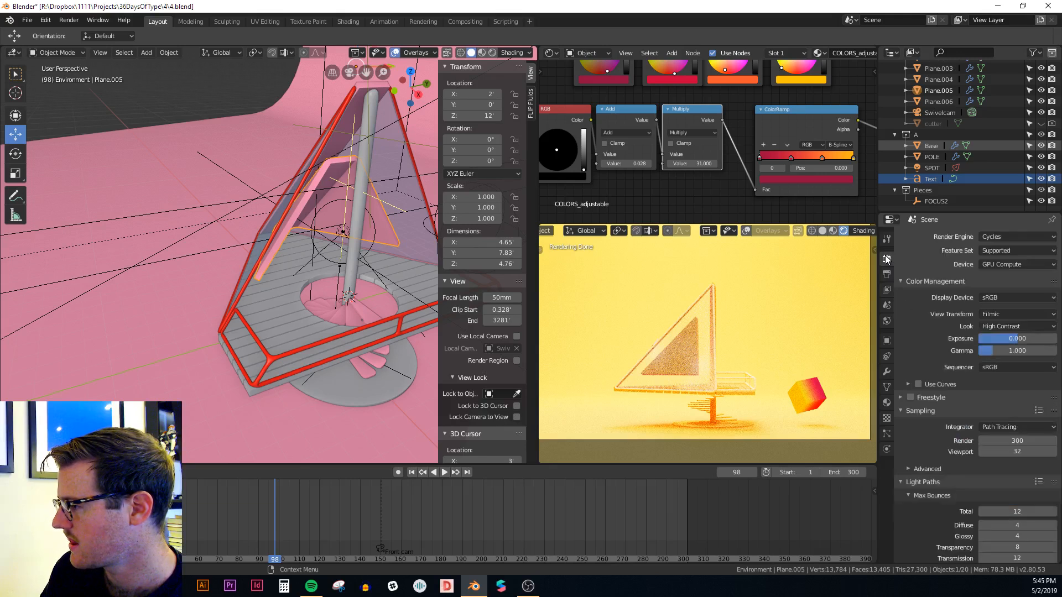
pyautogui.scroll(-2, 1020, 454)
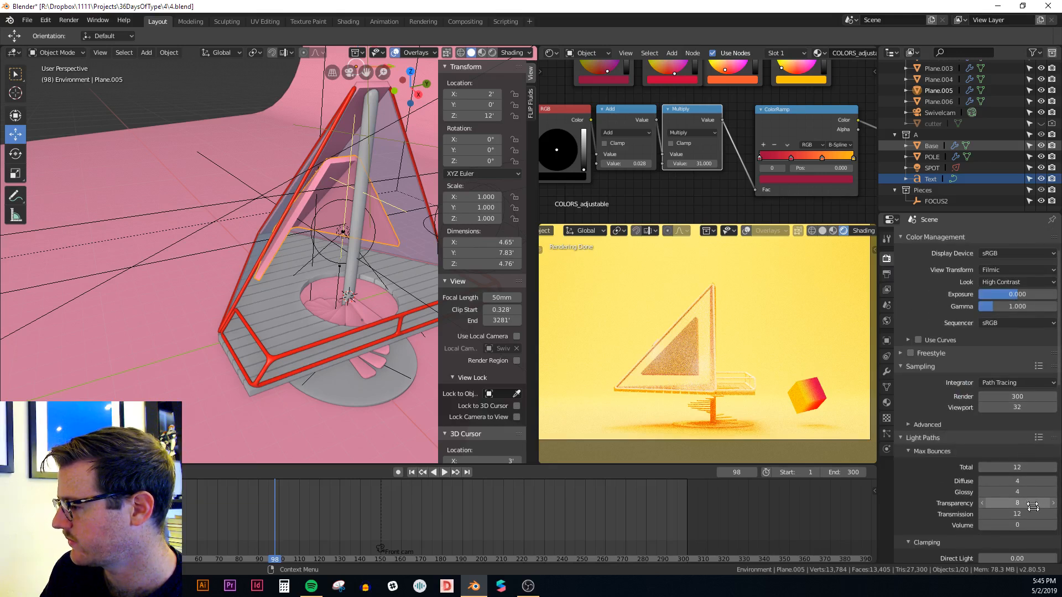
pyautogui.click(1054, 525)
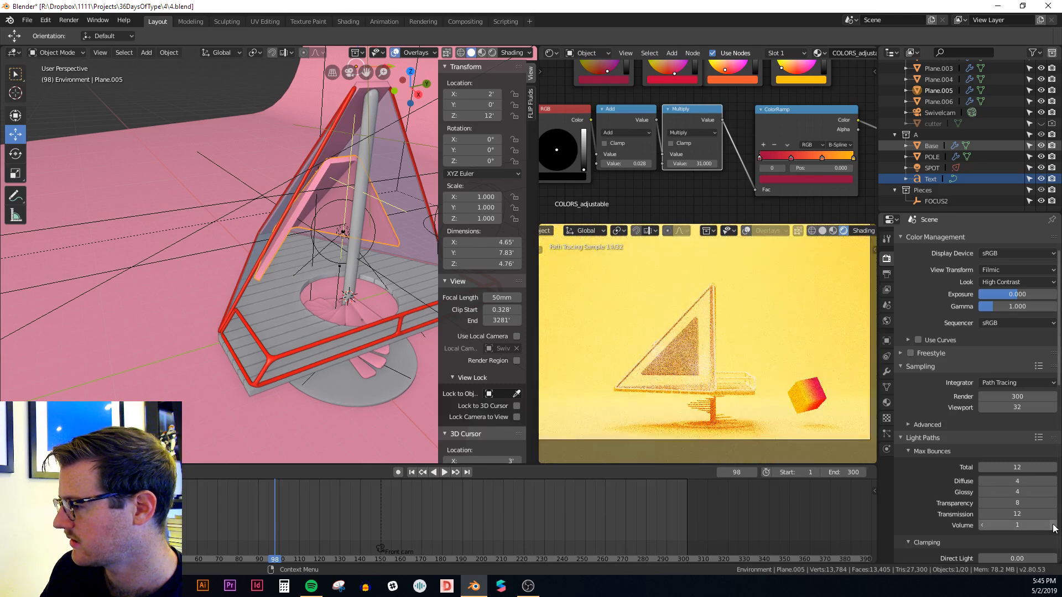
pyautogui.click(982, 525)
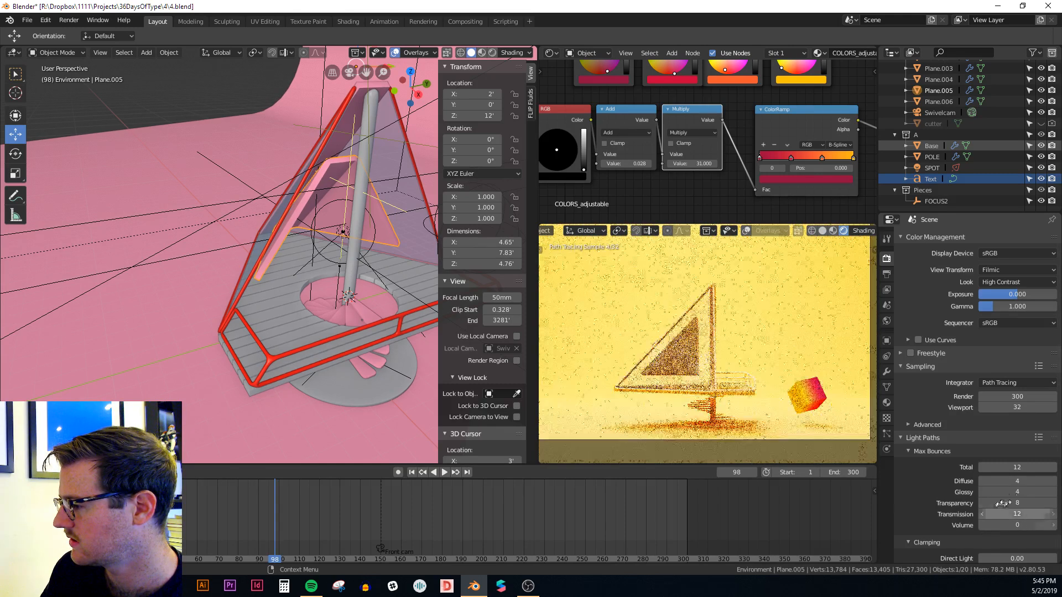
pyautogui.click(1052, 492)
pyautogui.click(1052, 492)
pyautogui.click(1054, 481)
pyautogui.click(1053, 481)
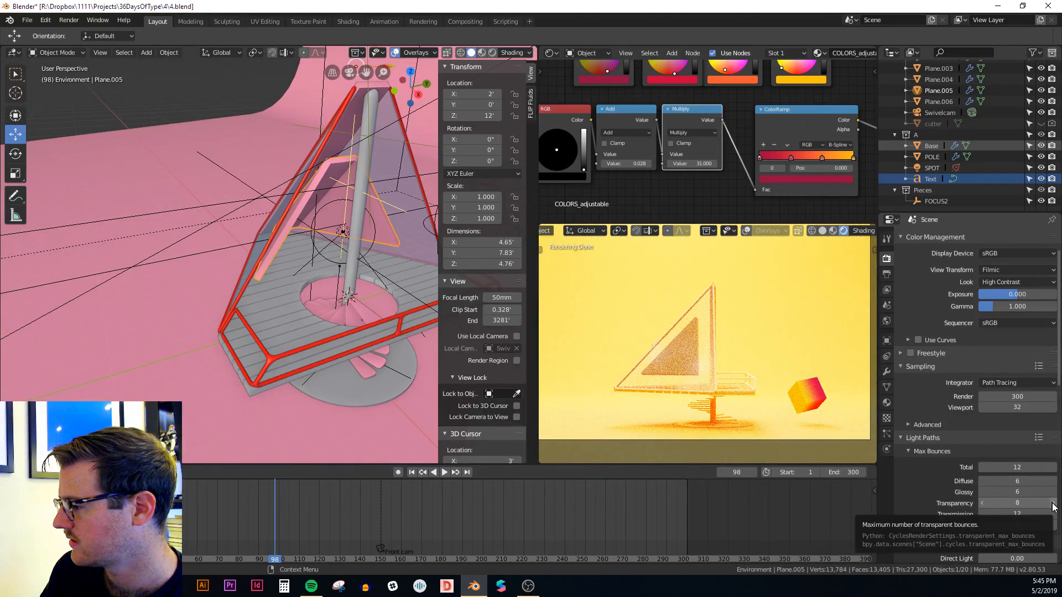
# Step: Set the maximum transparency bounces to 12 and save the file
pyautogui.click(1053, 503)
pyautogui.click(1053, 503)
pyautogui.click(1052, 503)
pyautogui.click(1052, 503)
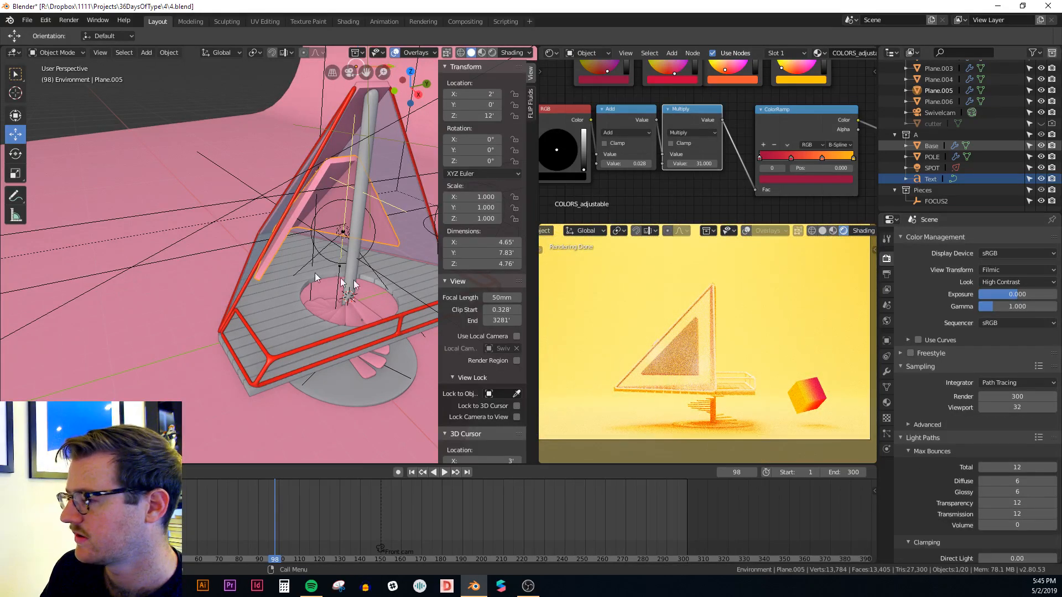
pyautogui.hotkey('ctrl', 's')
# Step: Move the Swivelcam camera closer to the house at Y -71.917' and Z 5.4', and save the file
pyautogui.scroll(-3, 285, 271)
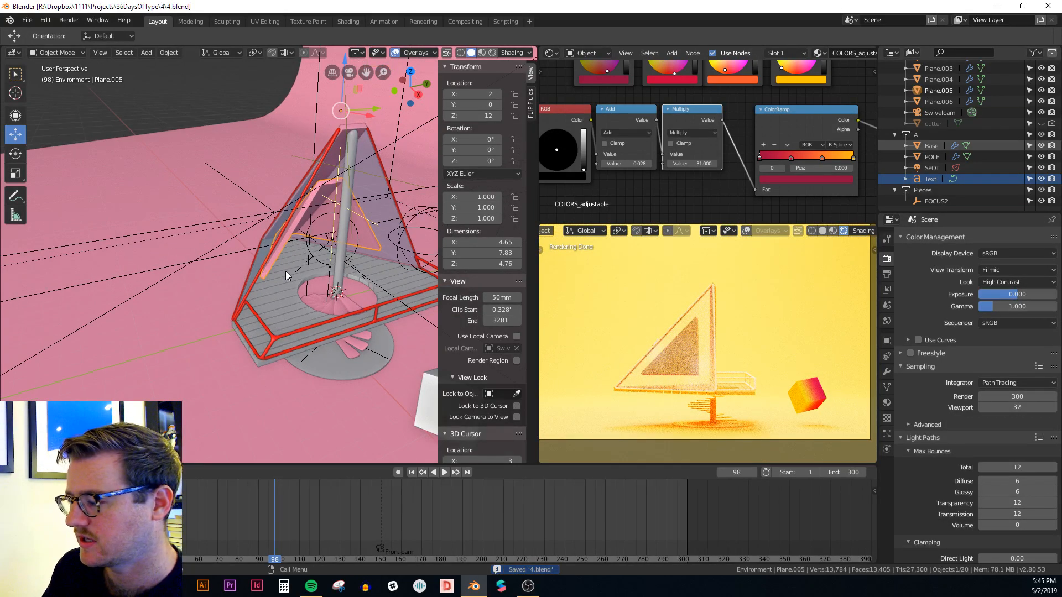
pyautogui.scroll(-10, 322, 282)
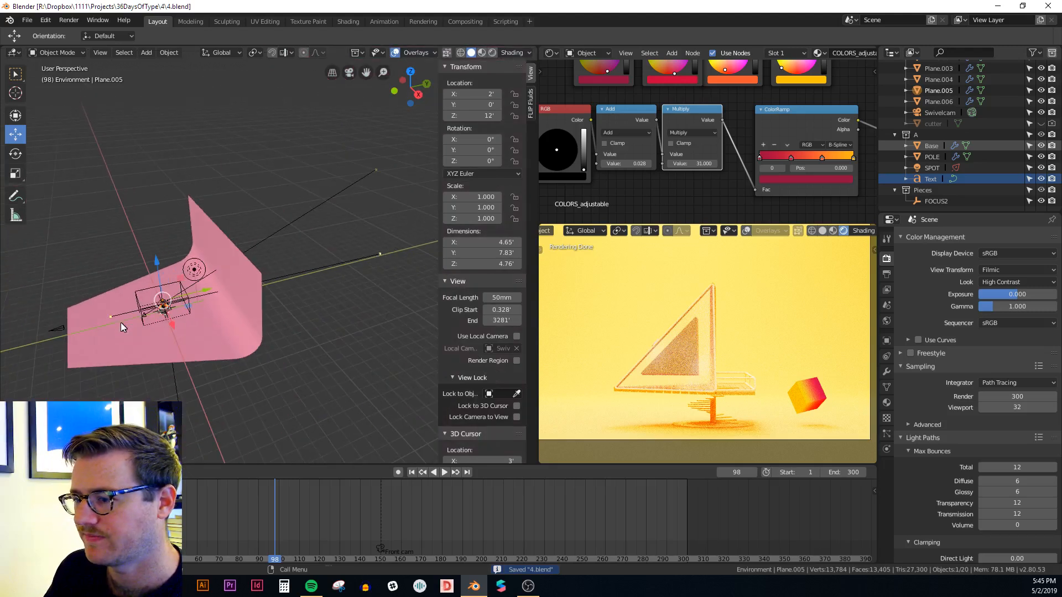
pyautogui.scroll(4, 166, 298)
pyautogui.click(138, 298)
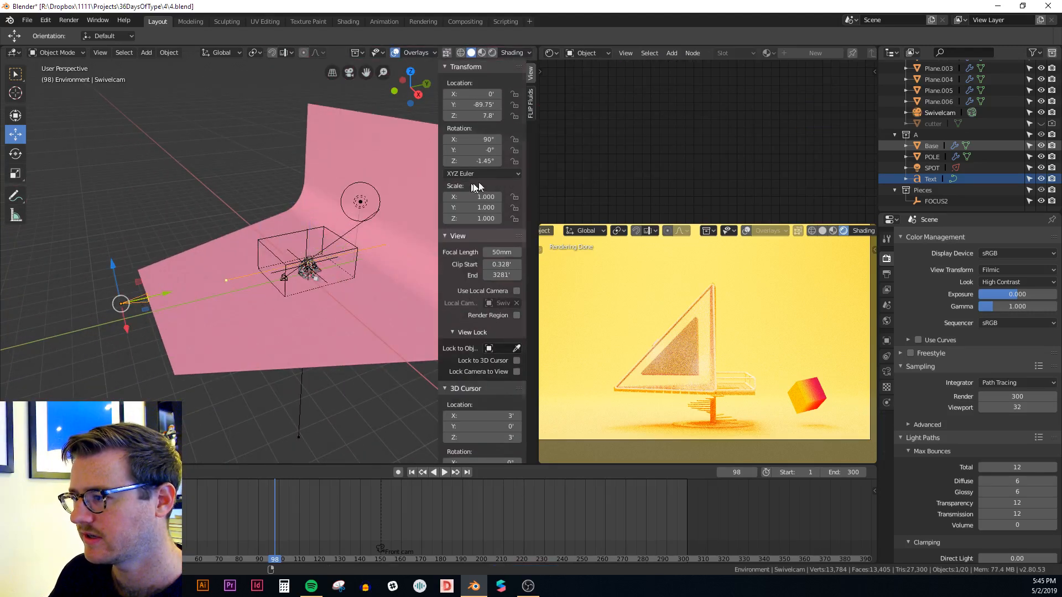
pyautogui.moveTo(476, 105)
pyautogui.mouseDown()
pyautogui.moveTo(506, 104)
pyautogui.moveTo(464, 116)
pyautogui.moveTo(487, 116)
pyautogui.mouseUp()
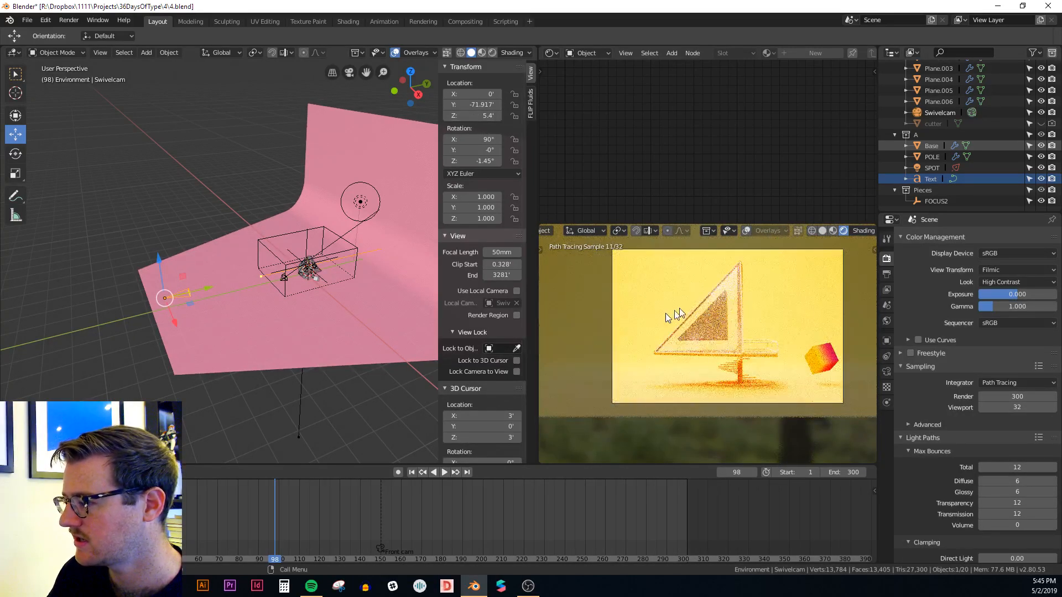
pyautogui.hotkey('ctrl', 's')
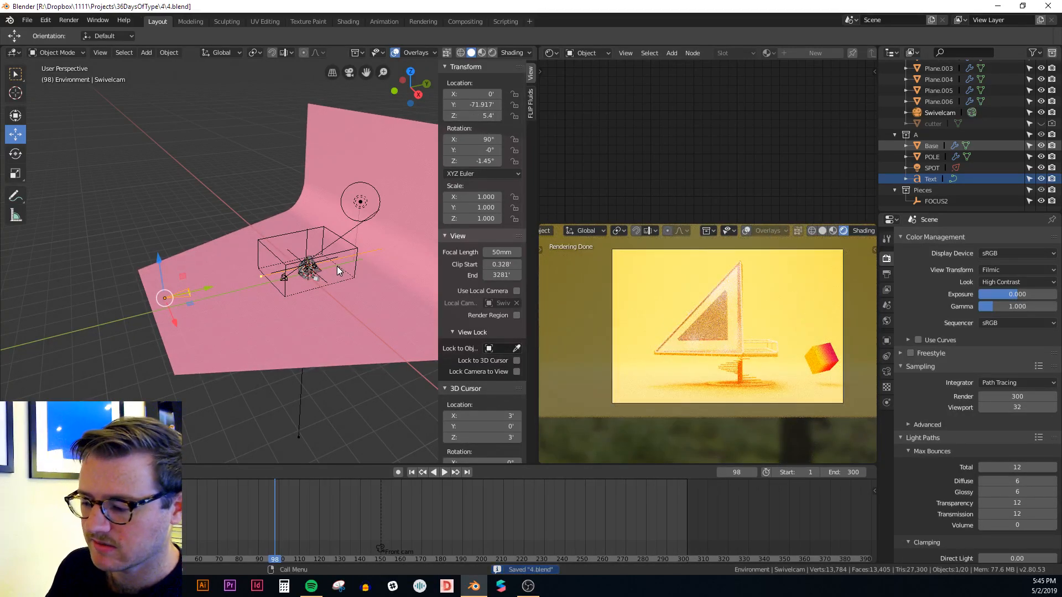
# Step: Render frame 98, examine the house, stairs and cube in the image, and leave the render window
pyautogui.press('F12')
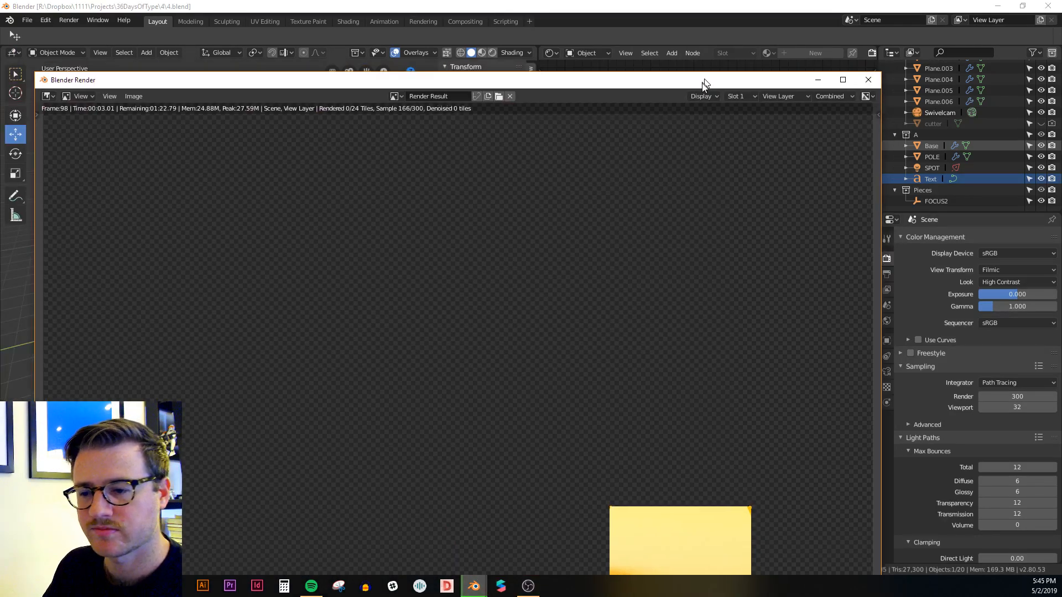
pyautogui.moveTo(703, 80); pyautogui.dragTo(695, 88)
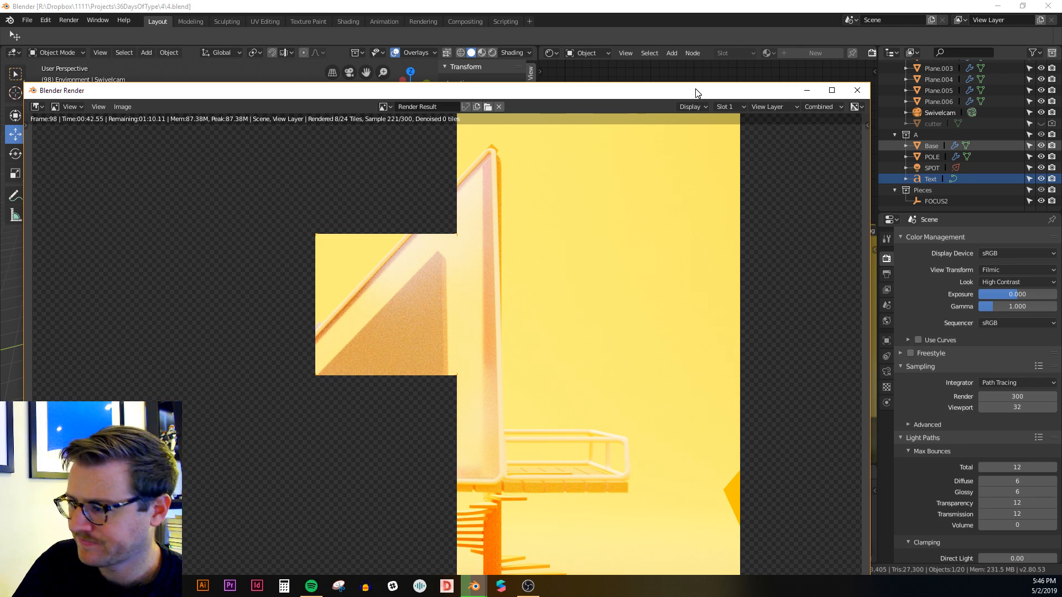
pyautogui.scroll(-1, 435, 257)
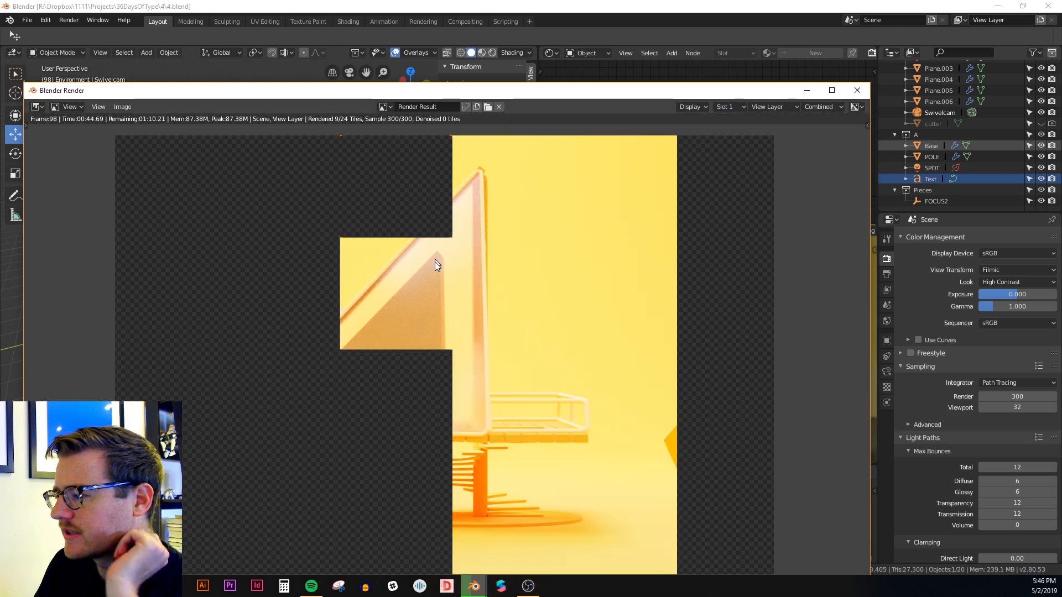
pyautogui.moveTo(548, 90); pyautogui.dragTo(564, 61)
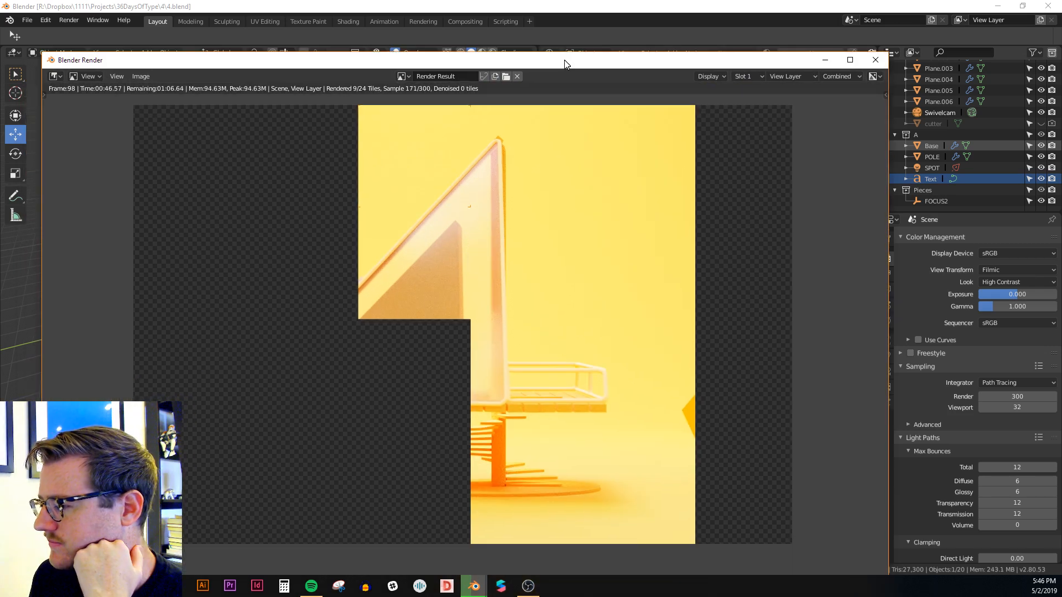
pyautogui.scroll(-1, 581, 271)
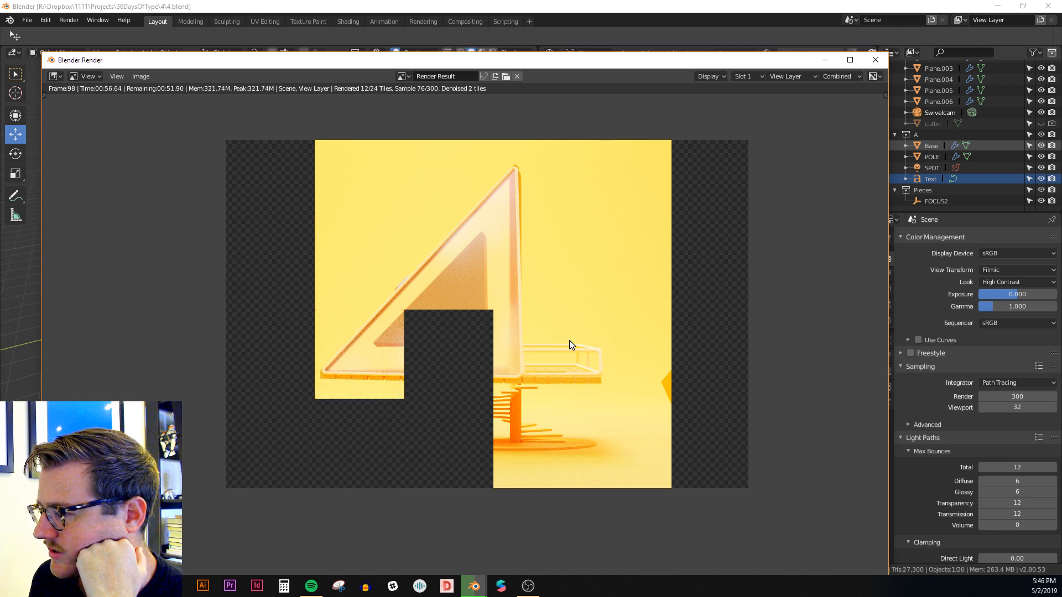
pyautogui.scroll(-1, 570, 344)
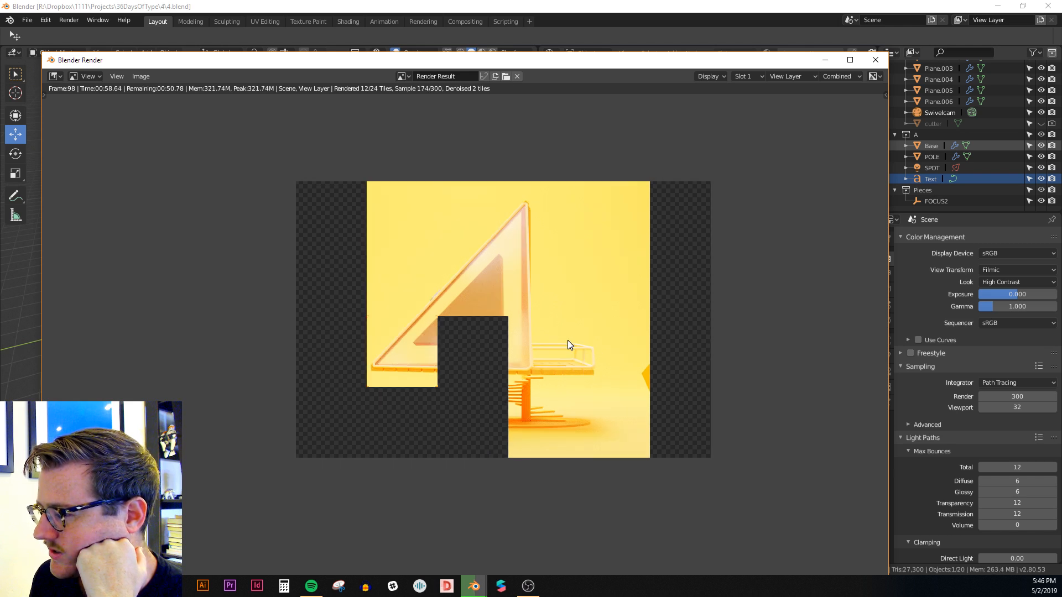
pyautogui.scroll(1, 567, 340)
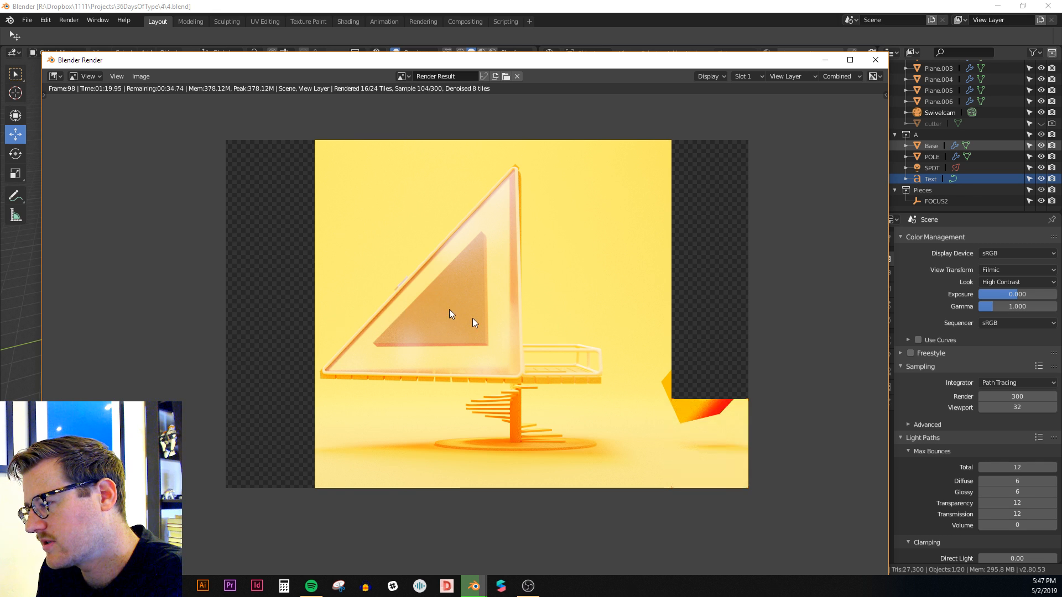
pyautogui.scroll(-1, 518, 314)
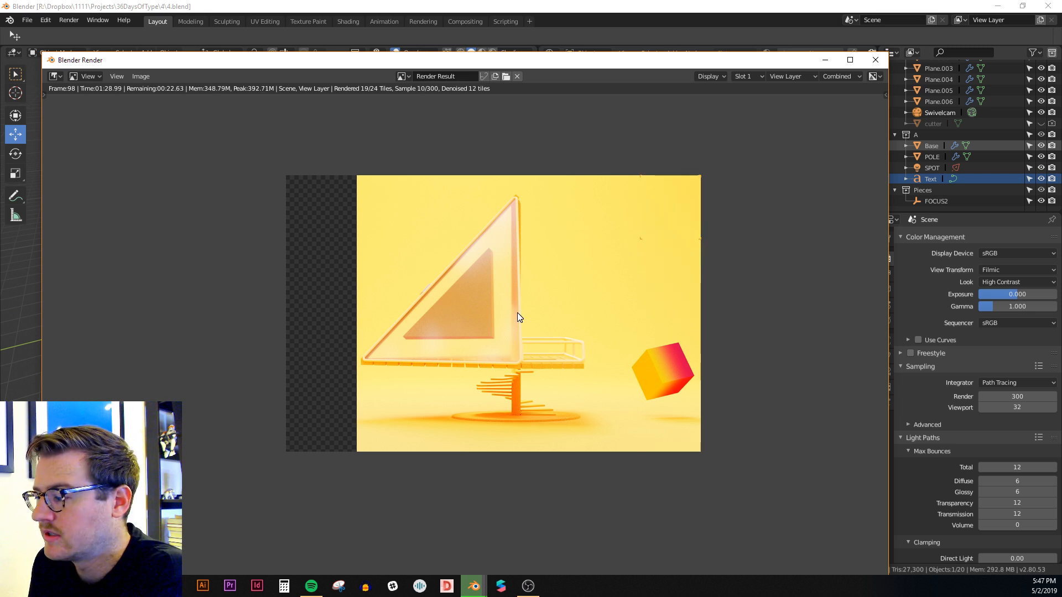
pyautogui.scroll(-1, 523, 318)
pyautogui.scroll(1, 523, 338)
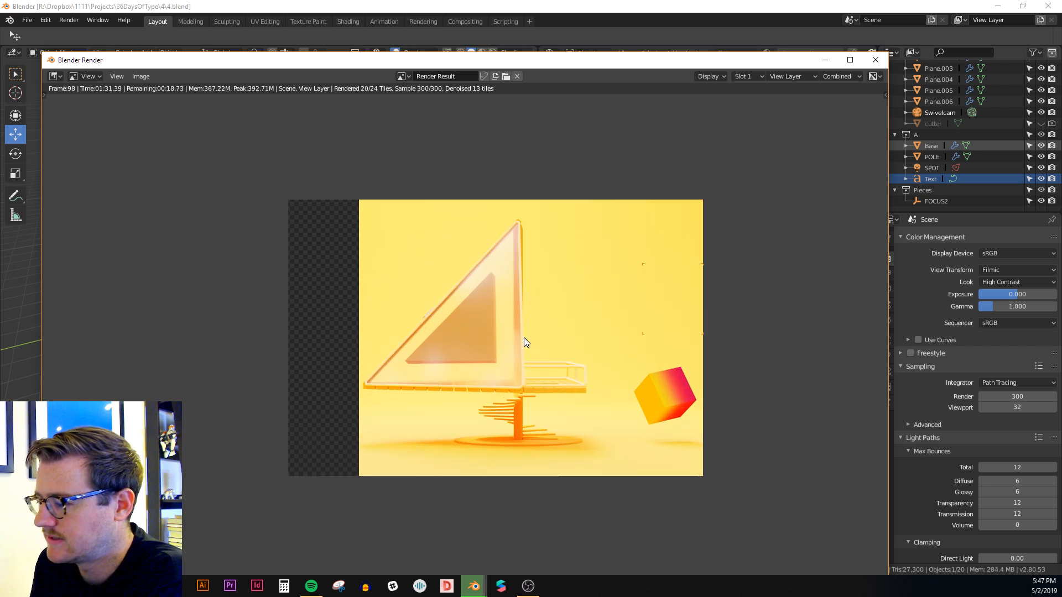
pyautogui.moveTo(524, 338)
pyautogui.mouseDown(button='middle')
pyautogui.moveTo(533, 338)
pyautogui.moveTo(519, 331)
pyautogui.mouseUp(button='middle')
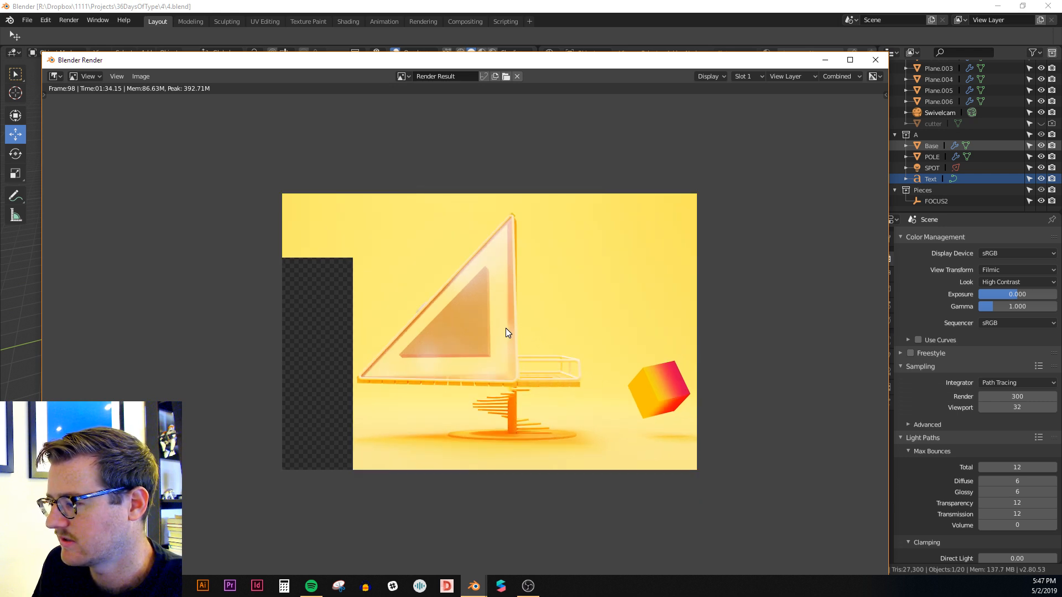
pyautogui.press('Escape')
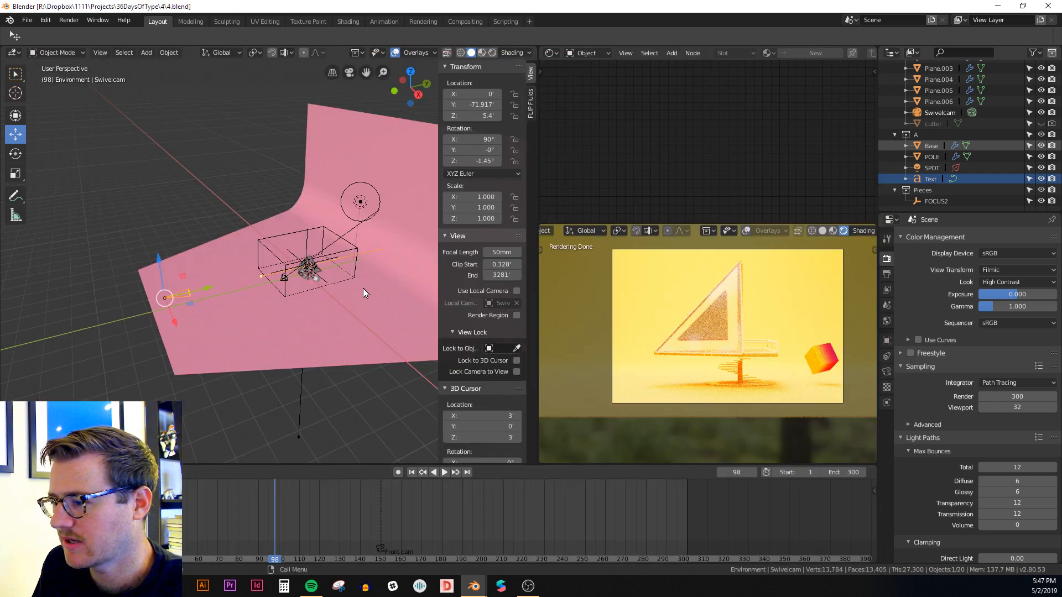
# Step: Select the deck, Plane.001, and bring up its modifier settings
pyautogui.scroll(9, 360, 287)
pyautogui.scroll(6, 237, 239)
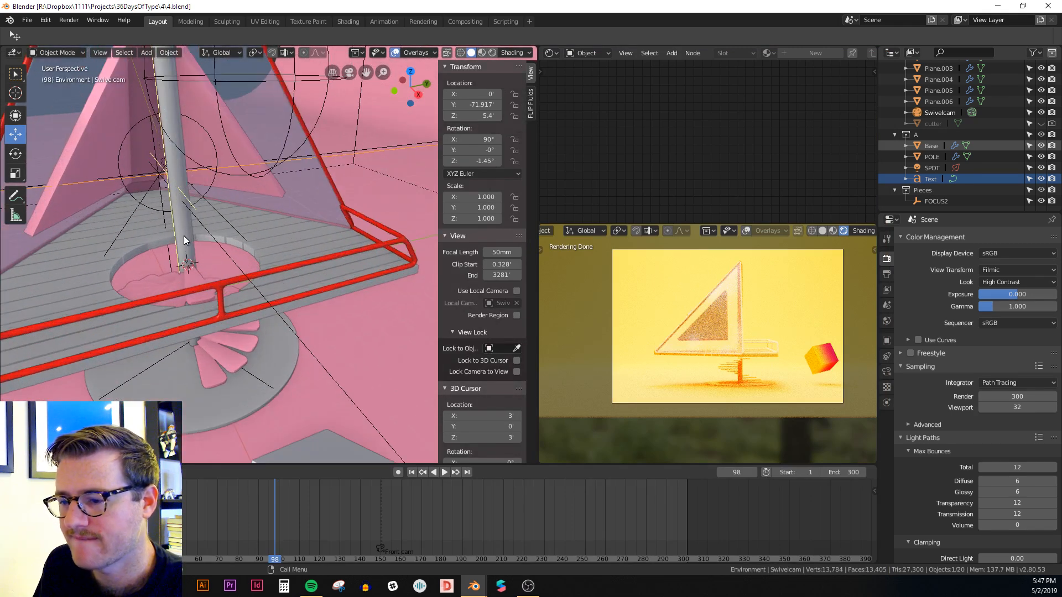
pyautogui.click(64, 258)
pyautogui.moveTo(65, 258); pyautogui.dragTo(243, 270, button='middle')
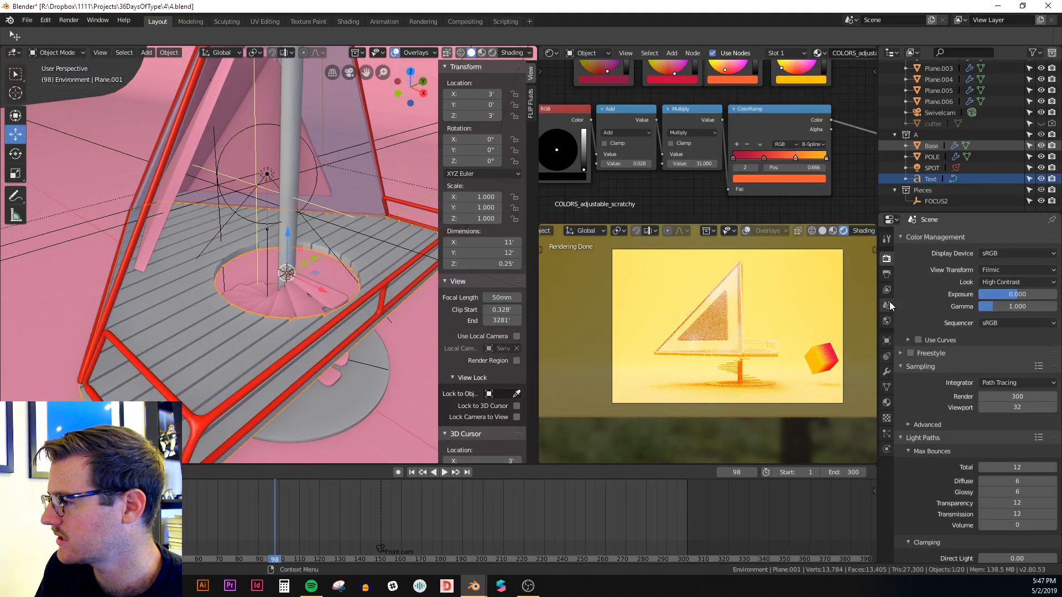
pyautogui.click(886, 274)
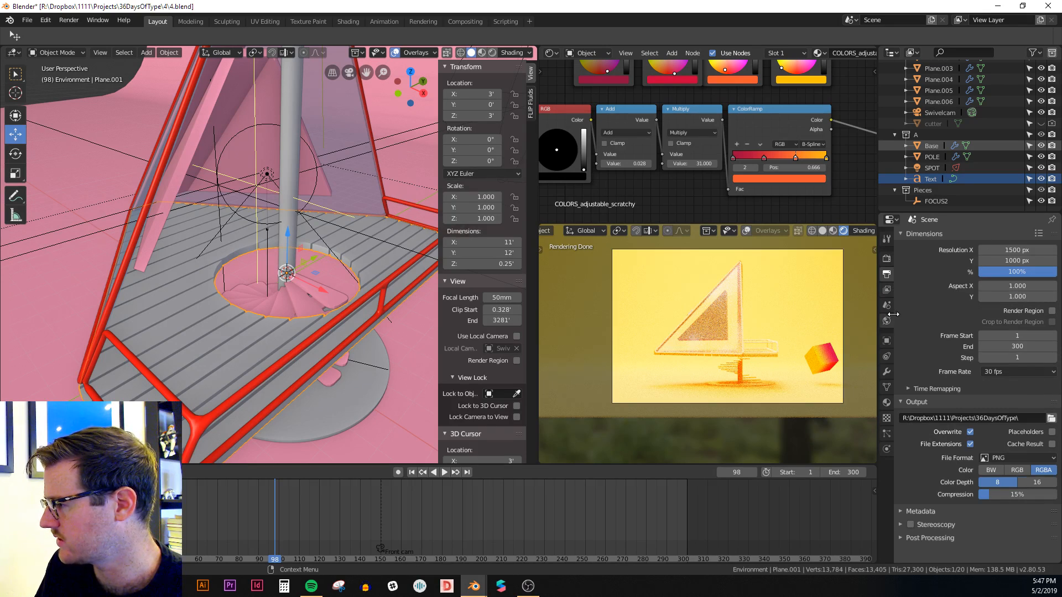
pyautogui.click(887, 258)
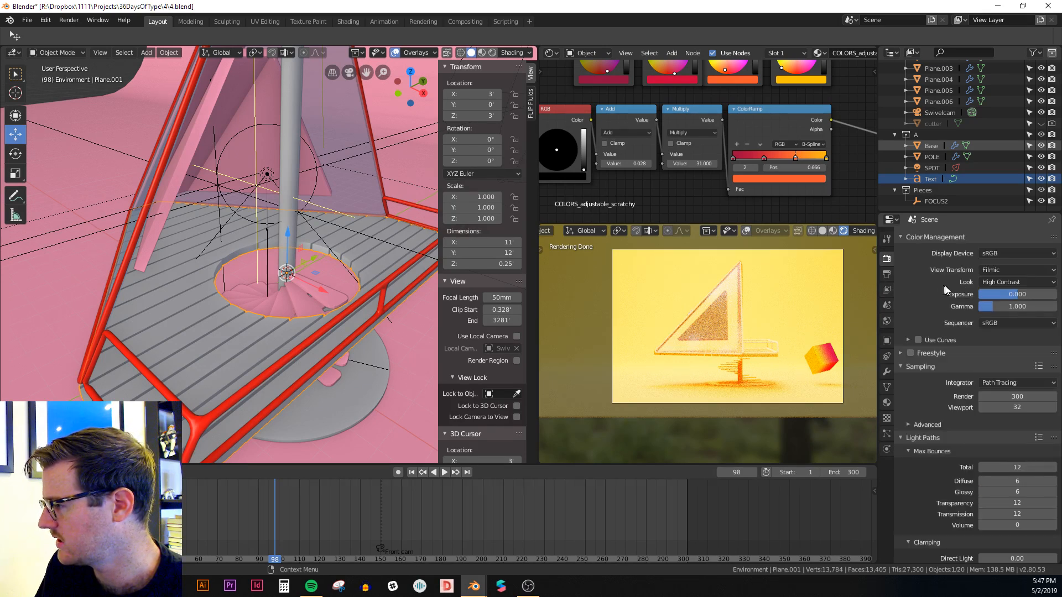
pyautogui.scroll(2, 944, 261)
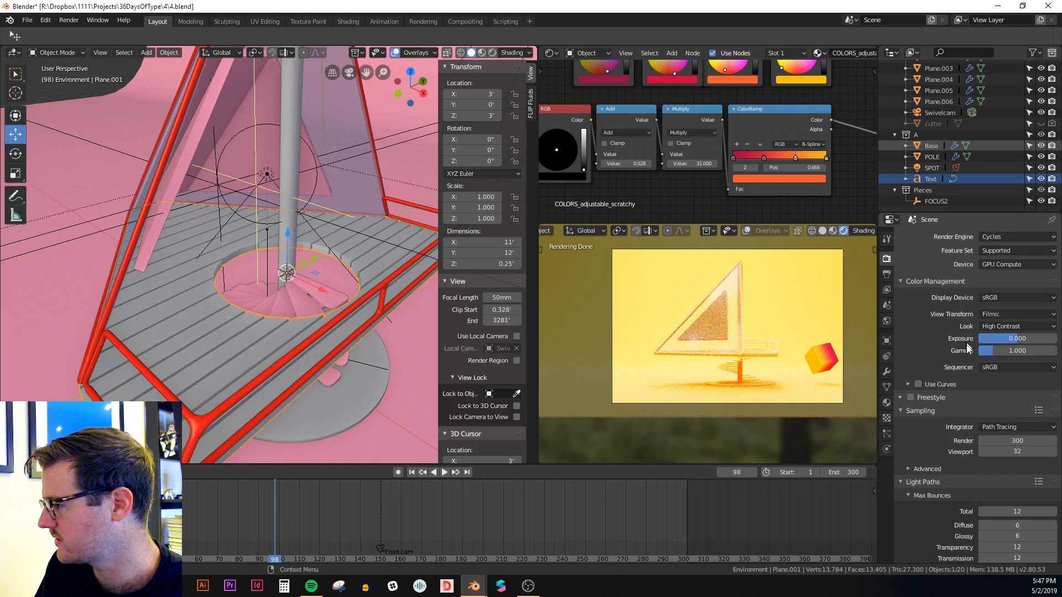
pyautogui.moveTo(951, 440); pyautogui.dragTo(921, 504, button='middle')
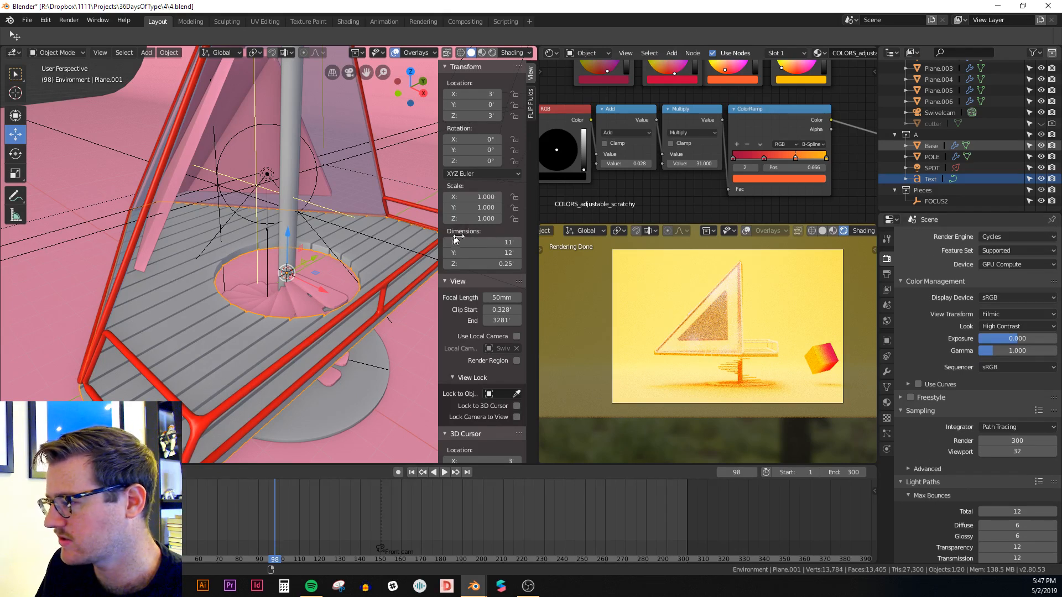
pyautogui.click(887, 373)
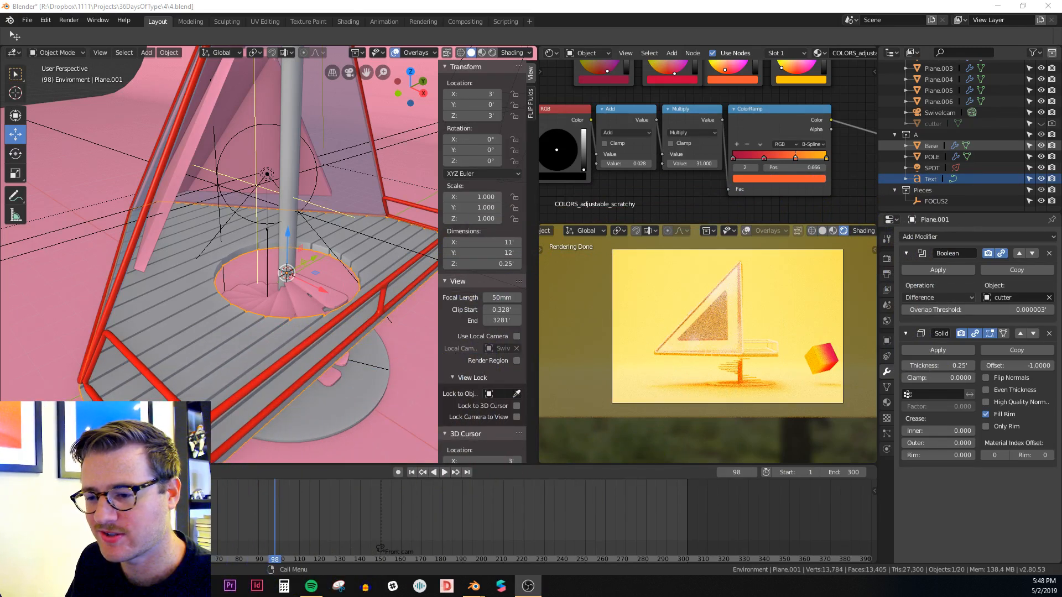
# Step: Set the Solidify thickness of the deck to 0.1983' and check the edge of the stair opening from several angles
pyautogui.moveTo(335, 247); pyautogui.dragTo(286, 300, button='middle')
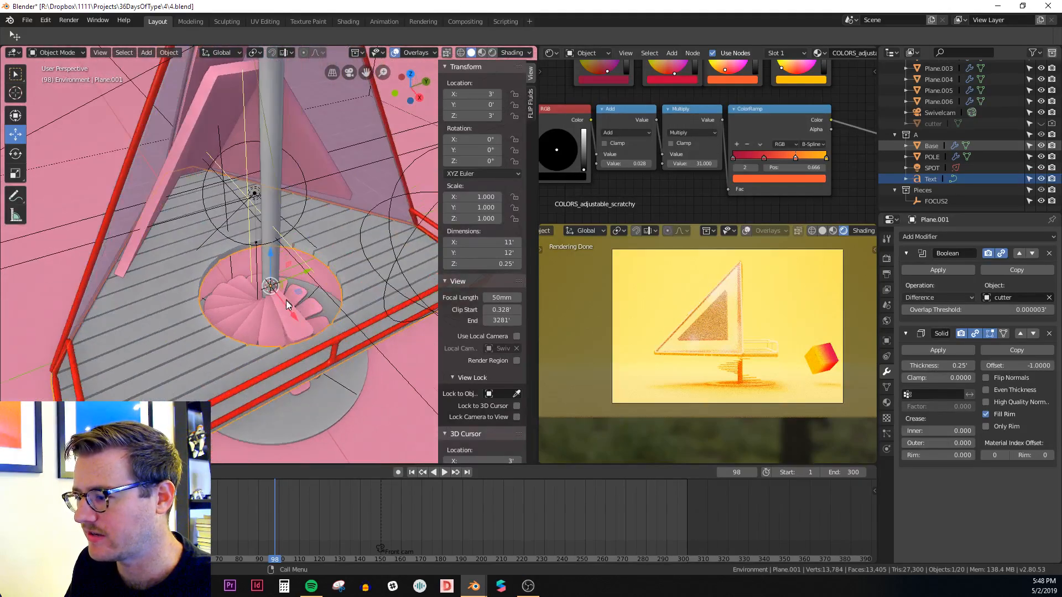
pyautogui.scroll(5, 287, 300)
pyautogui.click(300, 336)
pyautogui.click(410, 237)
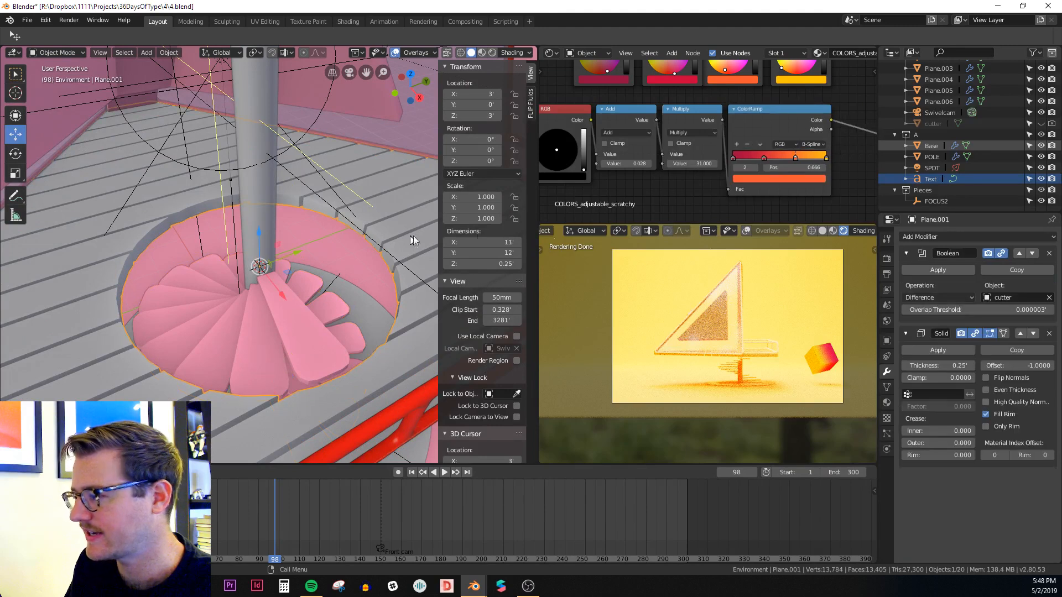
pyautogui.moveTo(940, 366); pyautogui.dragTo(966, 366)
pyautogui.moveTo(367, 272); pyautogui.dragTo(324, 323, button='middle')
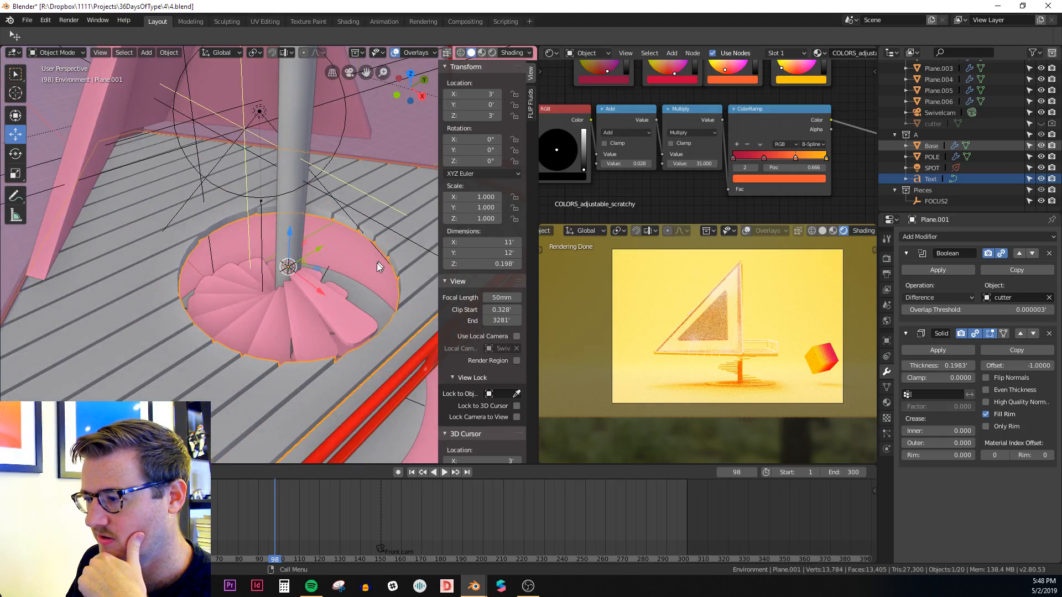
pyautogui.moveTo(377, 263); pyautogui.dragTo(335, 268, button='middle')
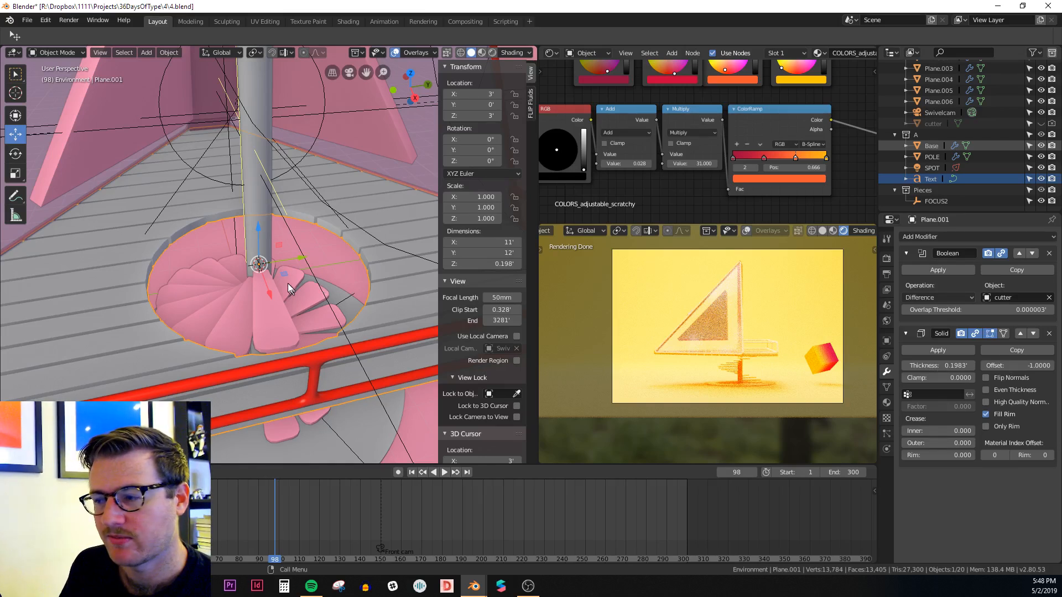
# Step: Inspect the top of the spiral stairs, then unhide the cutter object around the stair opening and select it
pyautogui.moveTo(252, 249); pyautogui.dragTo(219, 205, button='middle')
pyautogui.click(216, 200)
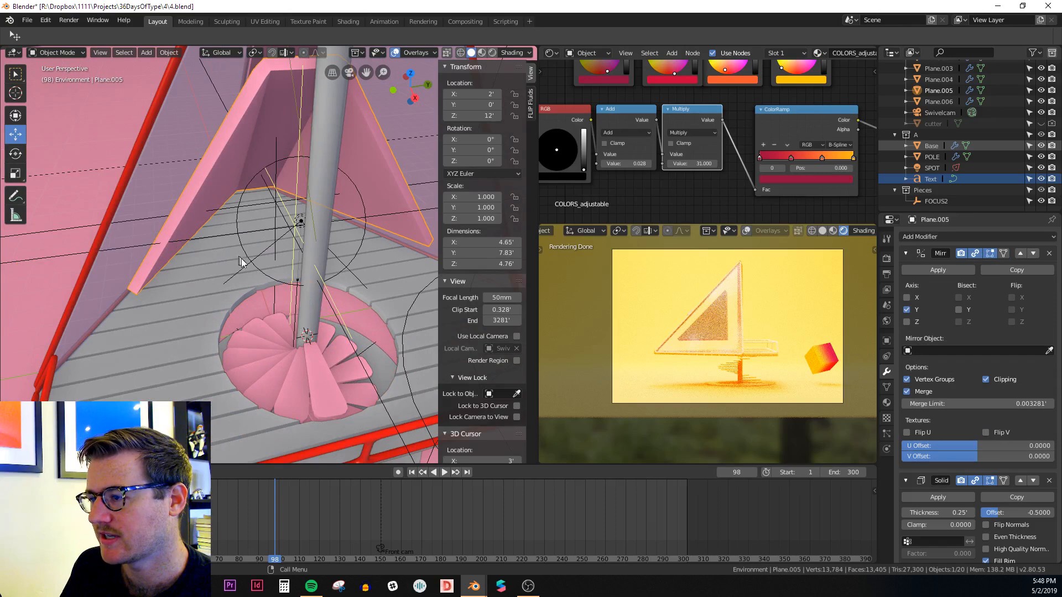
pyautogui.moveTo(244, 262); pyautogui.dragTo(349, 323, button='middle')
pyautogui.click(338, 366)
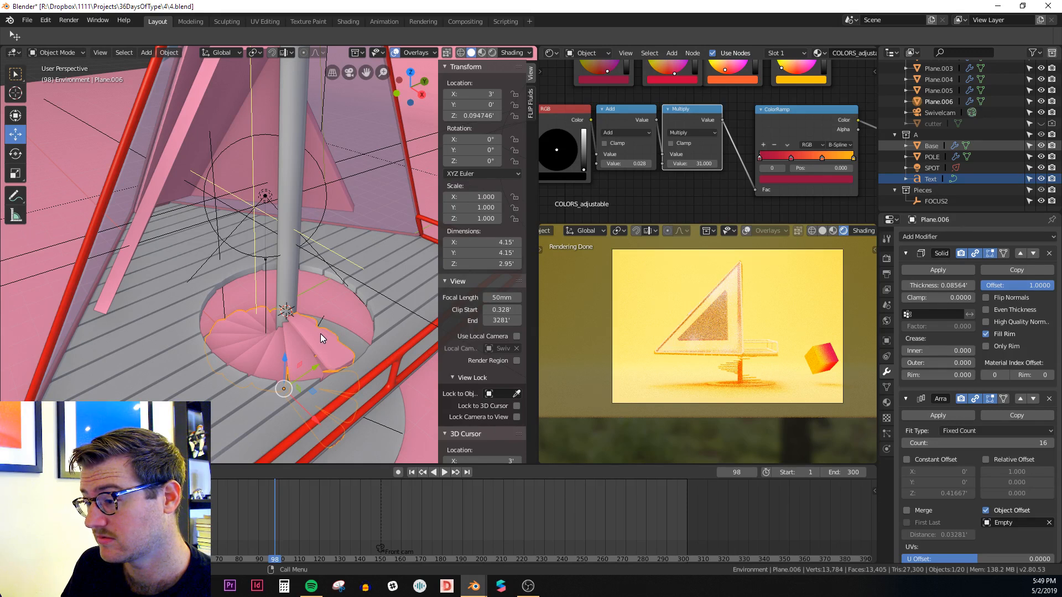
pyautogui.moveTo(320, 333); pyautogui.dragTo(315, 293, button='middle')
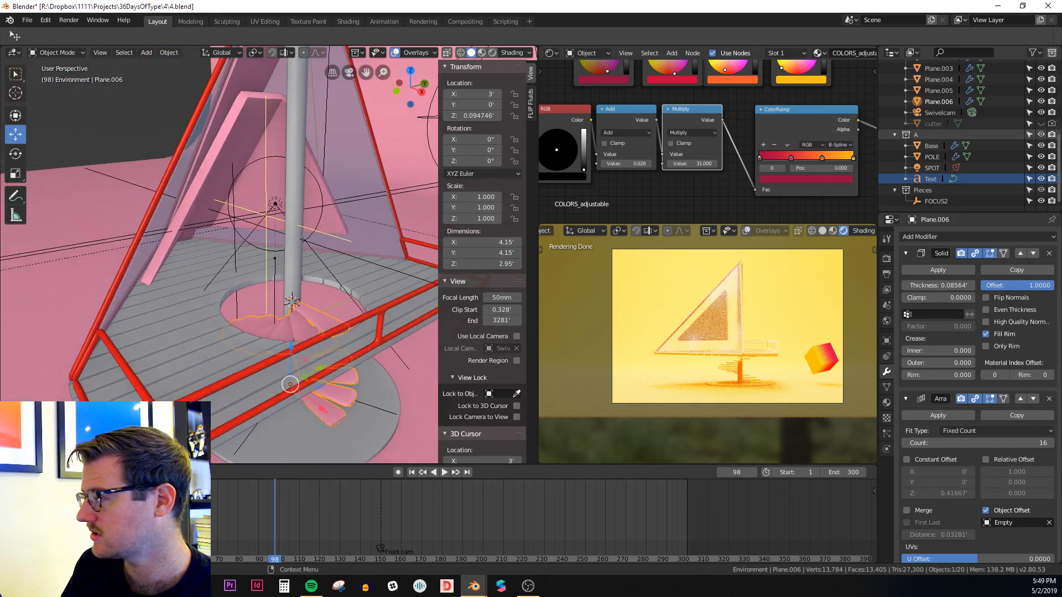
pyautogui.click(1041, 123)
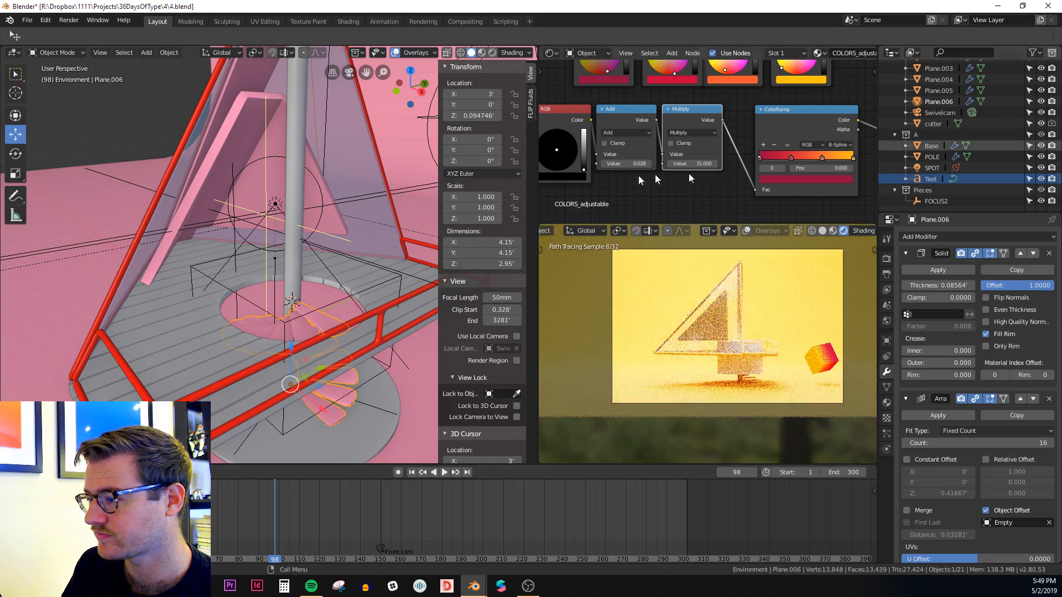
pyautogui.click(380, 286)
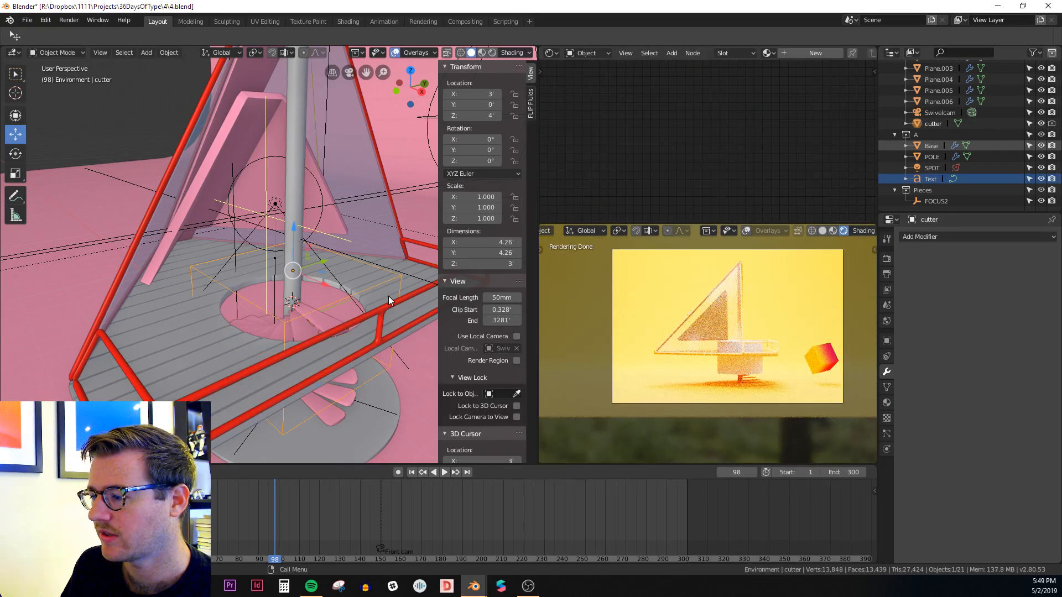
pyautogui.moveTo(388, 297); pyautogui.dragTo(354, 348, button='middle')
pyautogui.moveTo(295, 281); pyautogui.dragTo(261, 327, button='middle')
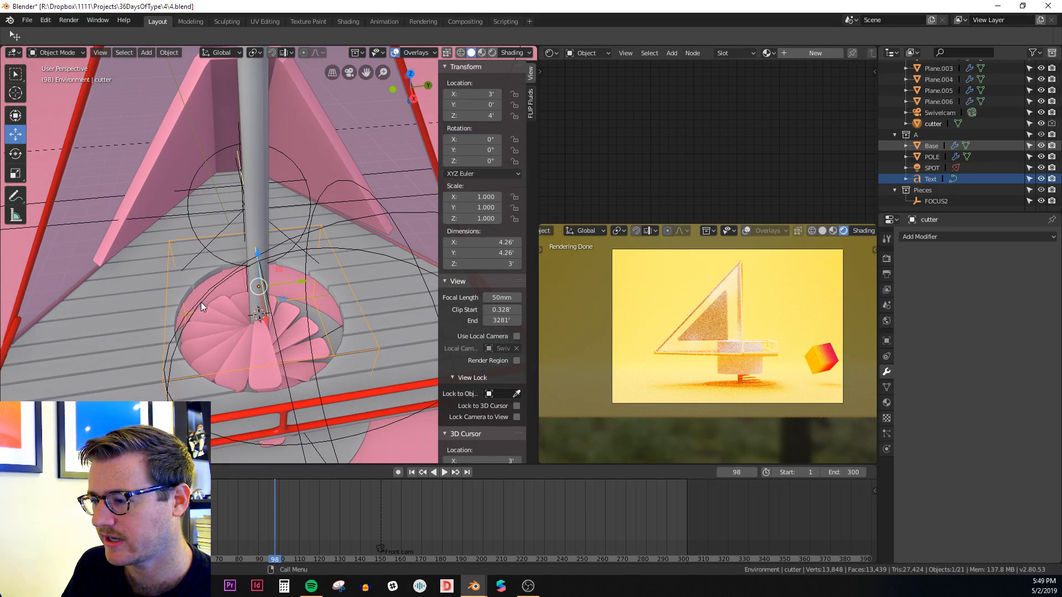
# Step: Delete the upper half of the cutter's circular mesh as seen from the top view
pyautogui.press('Tab')
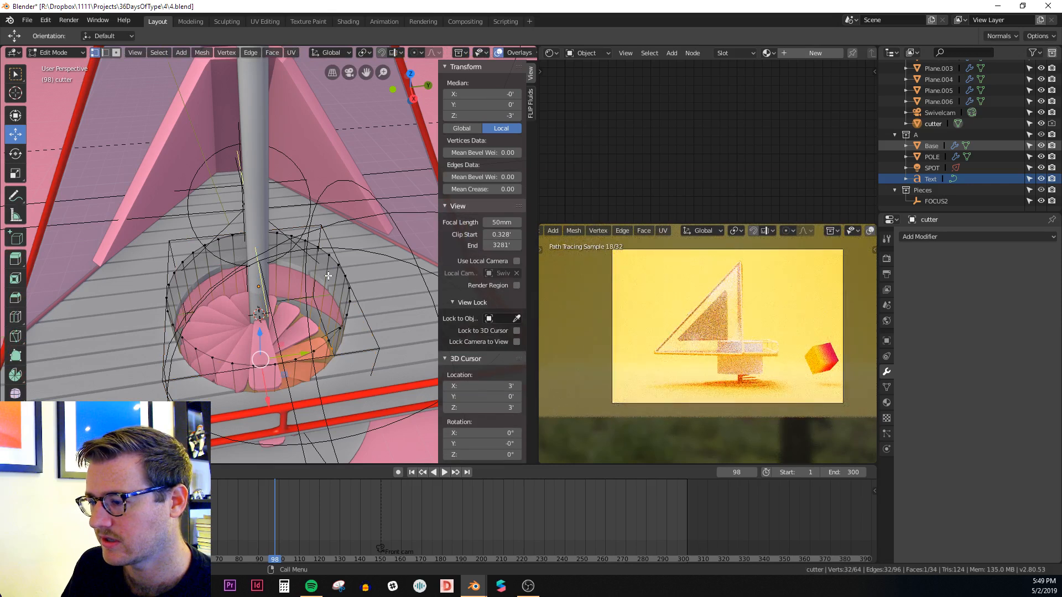
pyautogui.press('KP_7')
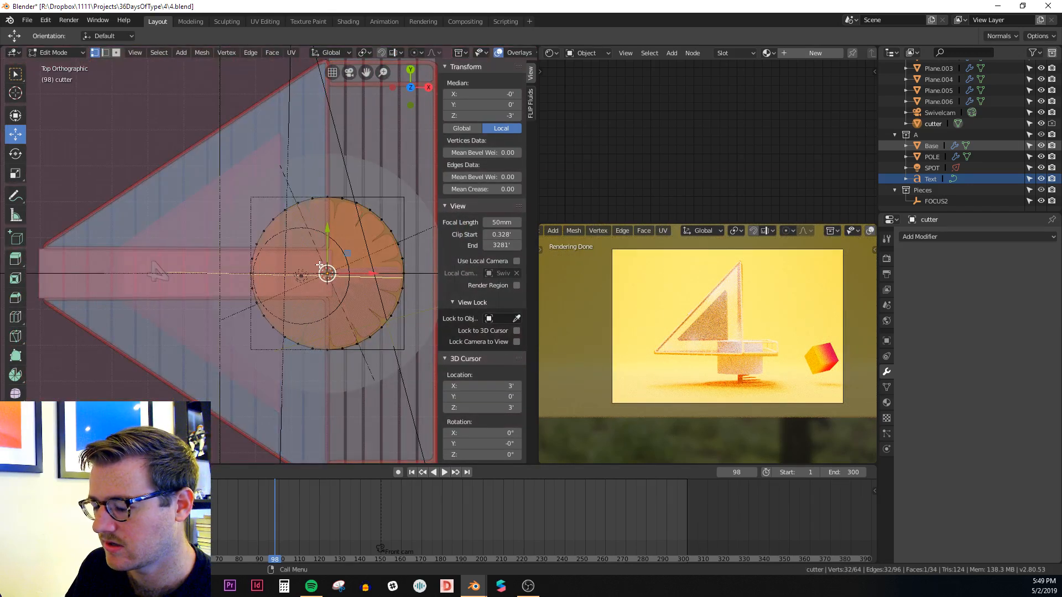
pyautogui.press('b')
pyautogui.moveTo(200, 159); pyautogui.dragTo(424, 262)
pyautogui.press('x')
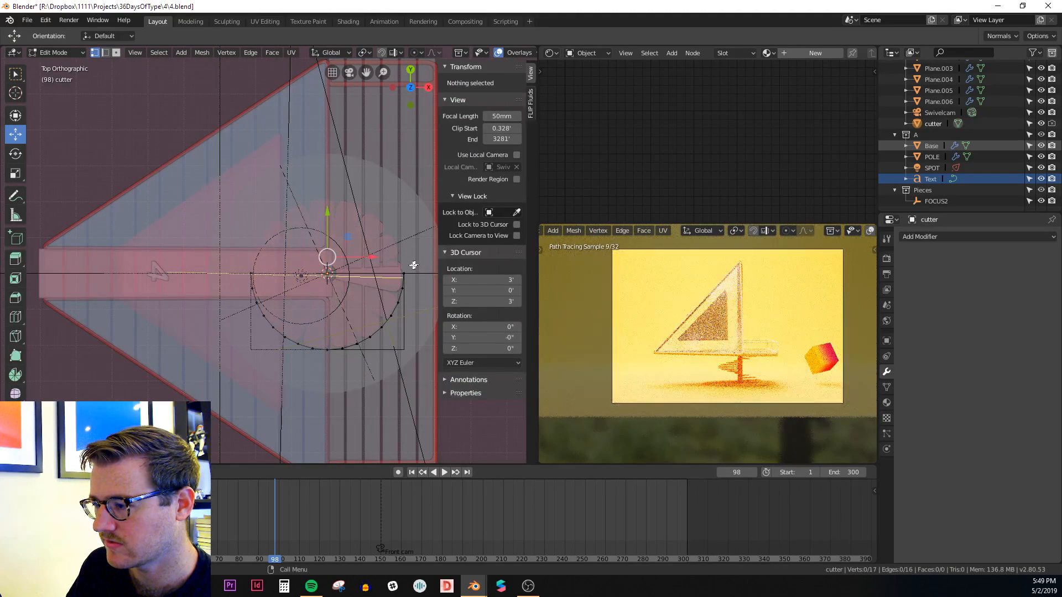
# Step: Close the open ends of the cutter's remaining half circle with a straight edge
pyautogui.press('b')
pyautogui.moveTo(215, 246); pyautogui.dragTo(410, 281)
pyautogui.moveTo(390, 288); pyautogui.dragTo(272, 253, button='middle')
pyautogui.press('f')
pyautogui.press('Tab')
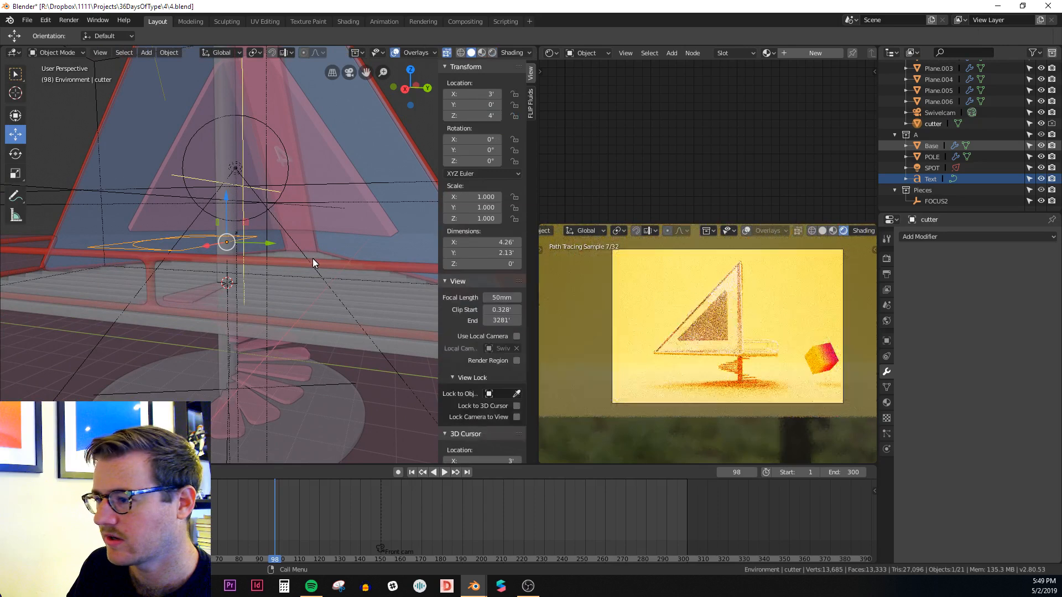
# Step: Extrude the cutter's half-circle outline about 2' downward along Z, through the deck
pyautogui.press('Tab')
pyautogui.press('a')
pyautogui.press('e')
pyautogui.press('z')
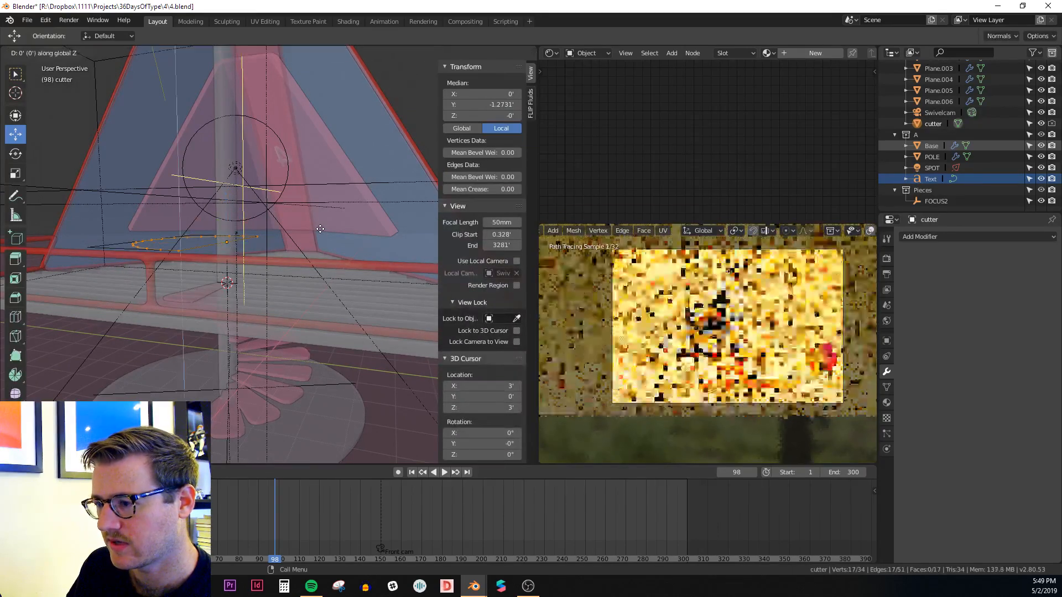
pyautogui.press('Return')
pyautogui.press('Tab')
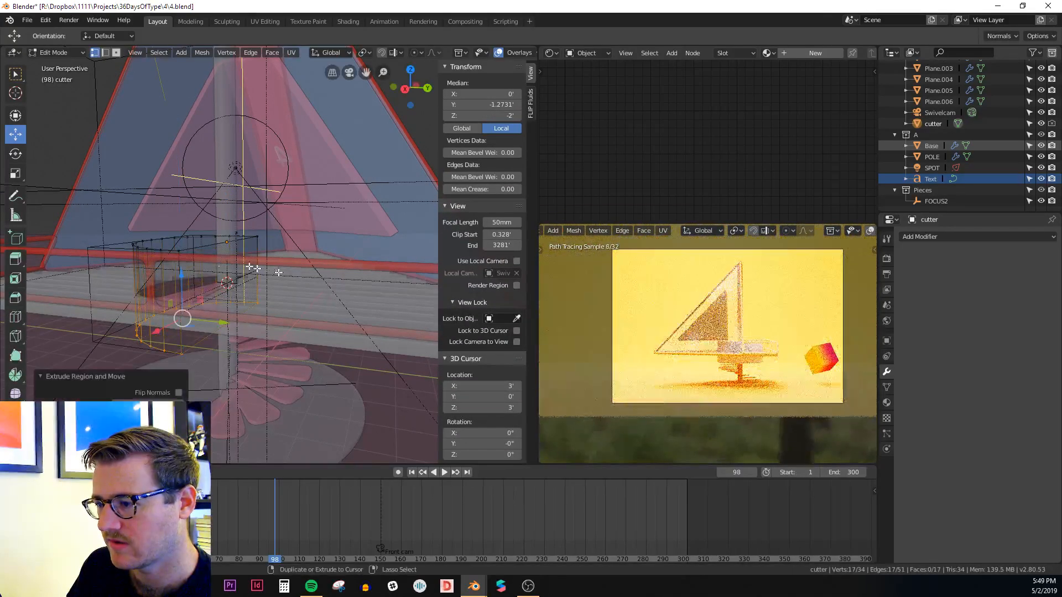
# Step: Examine the half-round cutter's faces and the fit of the stairs in the deck opening, from above and below
pyautogui.moveTo(292, 278); pyautogui.dragTo(360, 309, button='middle')
pyautogui.press('Tab')
pyautogui.press('3')
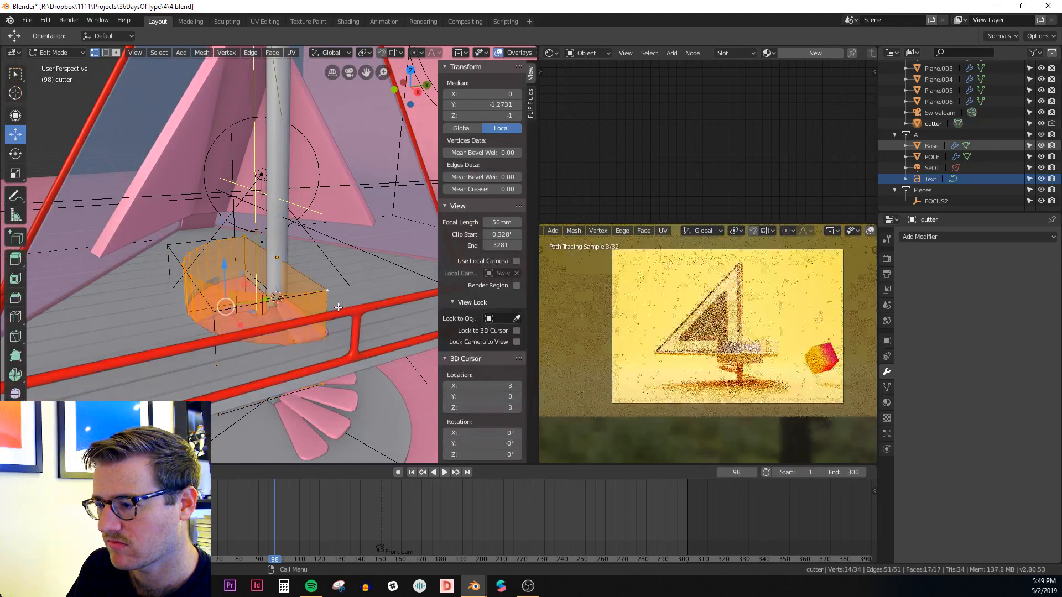
pyautogui.click(249, 269)
pyautogui.moveTo(250, 269); pyautogui.dragTo(256, 291, button='middle')
pyautogui.press('Tab')
pyautogui.click(197, 290)
pyautogui.click(284, 333)
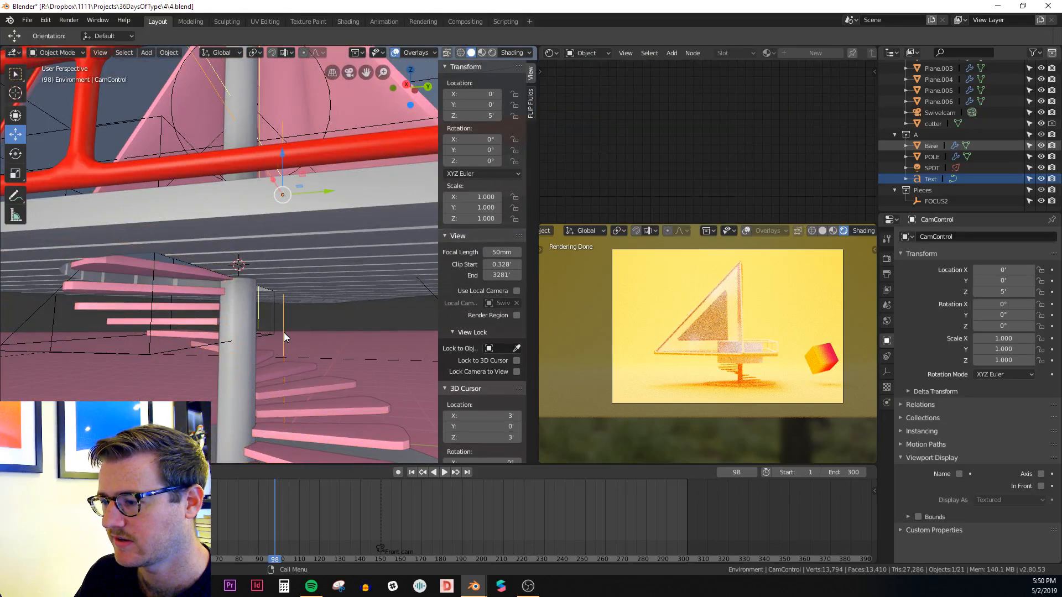
# Step: Lower the Empty that controls the stair array to Z 0.28078' and save the file
pyautogui.moveTo(283, 333); pyautogui.dragTo(303, 357, button='middle')
pyautogui.click(275, 394)
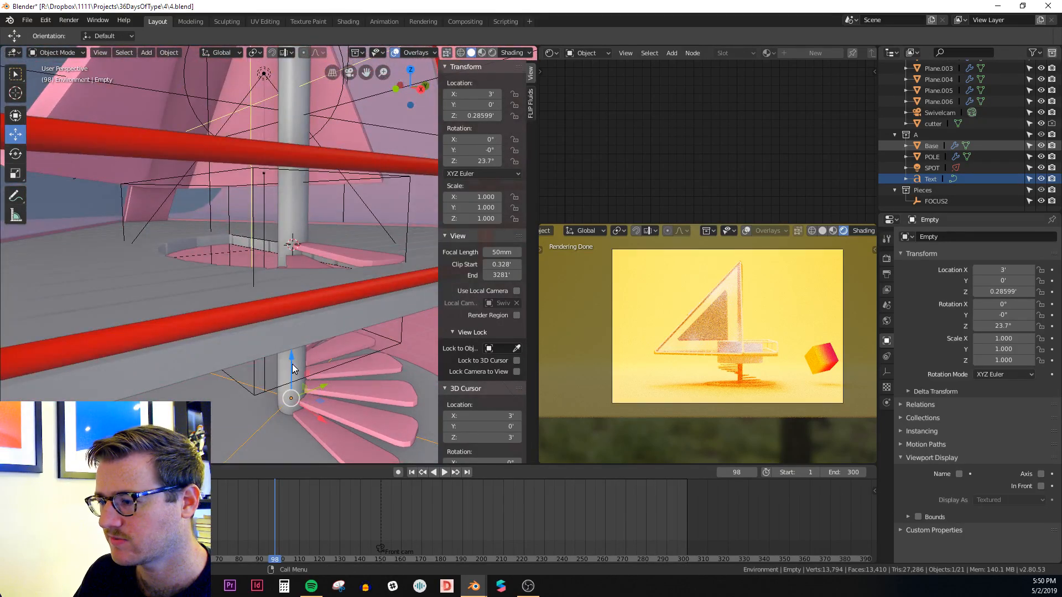
pyautogui.moveTo(292, 364); pyautogui.dragTo(291, 363)
pyautogui.moveTo(301, 304); pyautogui.dragTo(324, 235, button='middle')
pyautogui.hotkey('ctrl', 's')
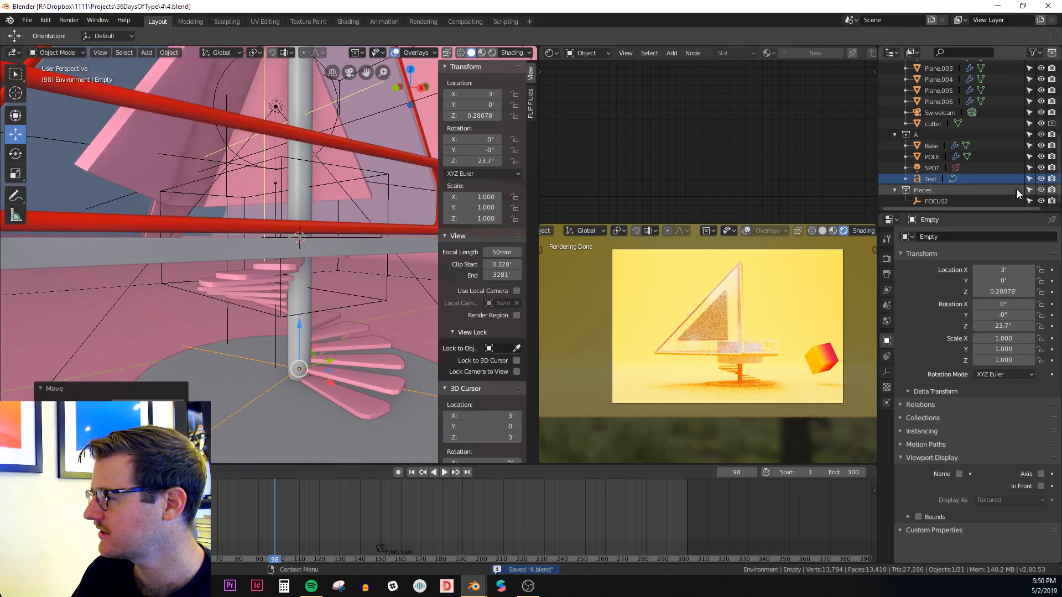
# Step: Hide the cutter object, check the half-round stair opening in the deck, and save the file
pyautogui.scroll(4, 1017, 189)
pyautogui.scroll(3, 998, 146)
pyautogui.scroll(-7, 1003, 185)
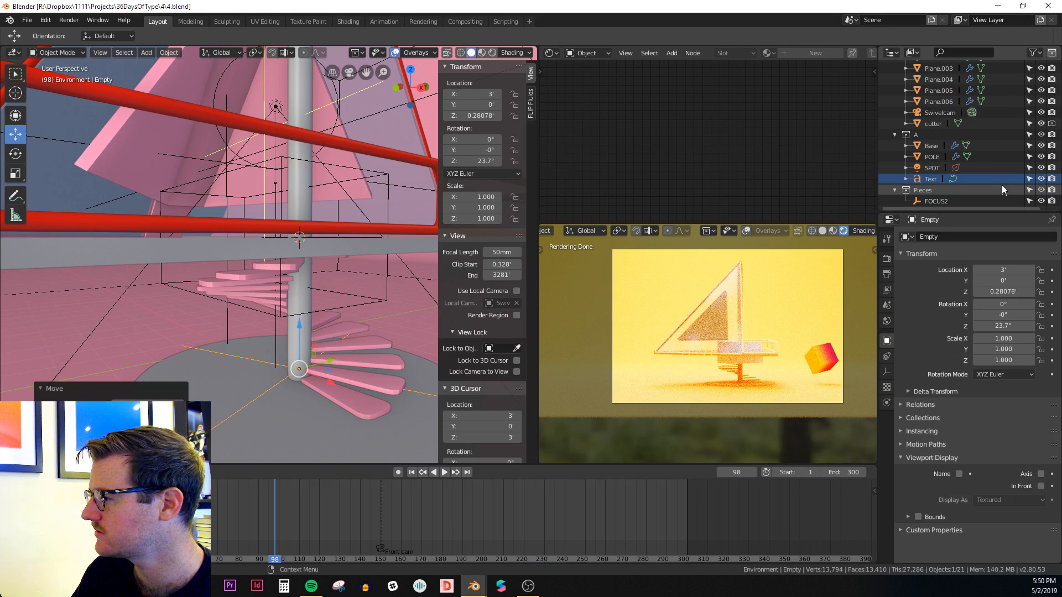
pyautogui.click(1041, 124)
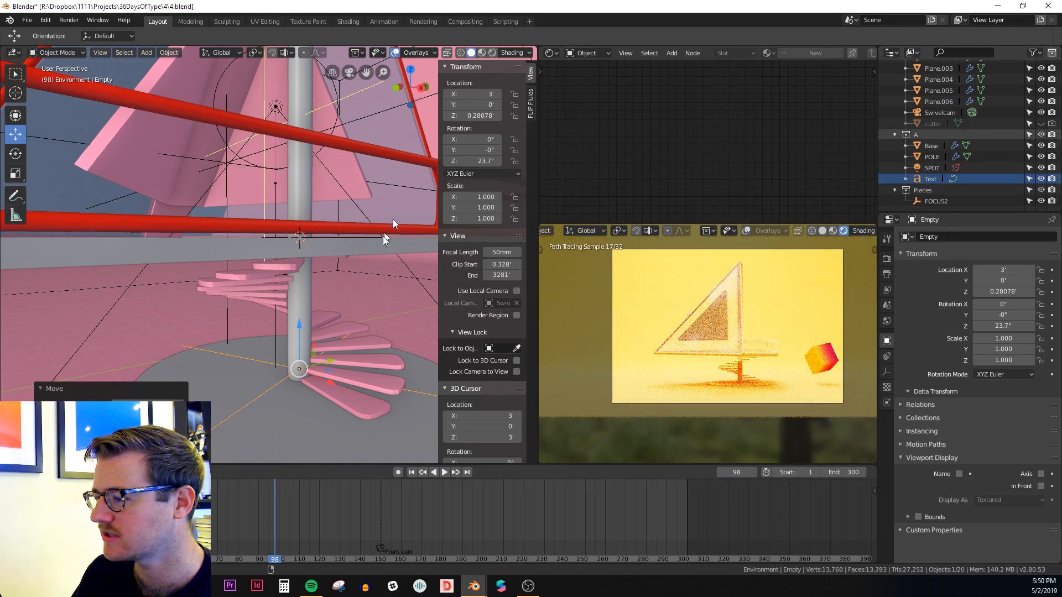
pyautogui.moveTo(392, 219); pyautogui.dragTo(344, 286, button='middle')
pyautogui.hotkey('ctrl', 's')
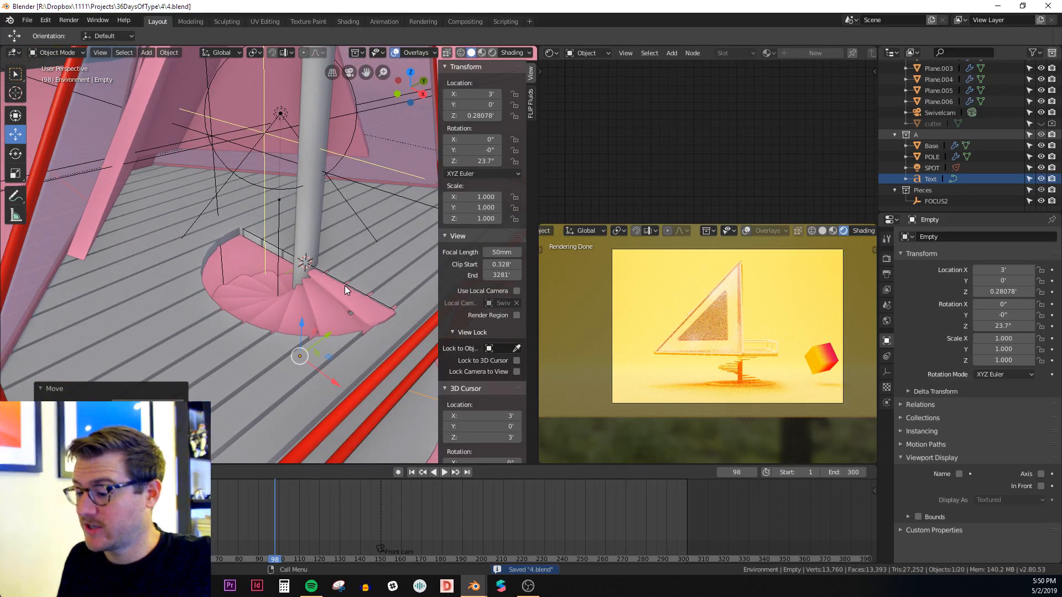
# Step: Switch to the browser and view the top of the open Instagram profile
pyautogui.click(122, 586)
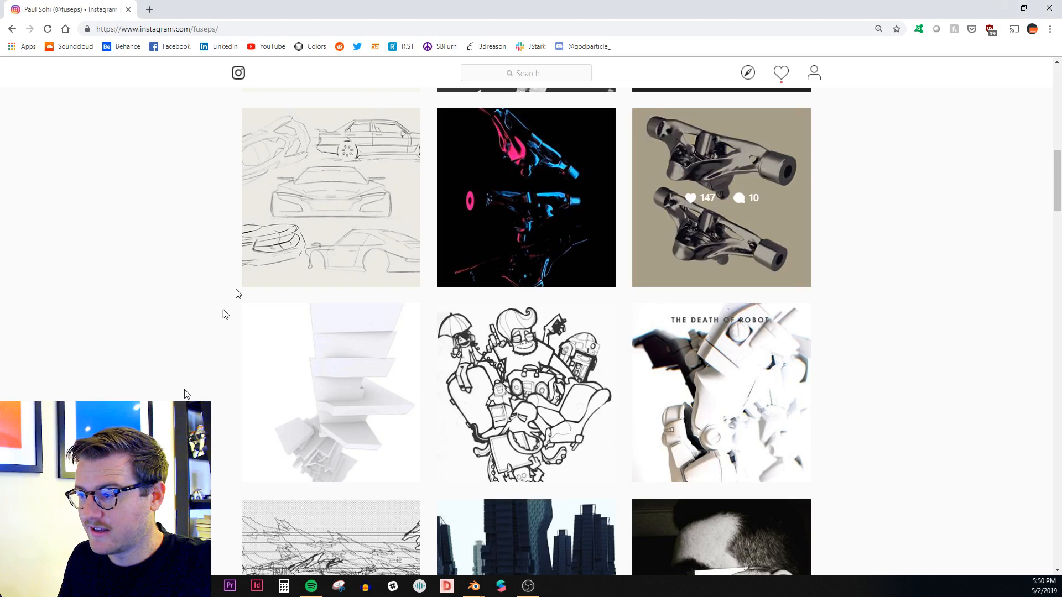
pyautogui.scroll(13, 316, 240)
pyautogui.scroll(-6, 280, 223)
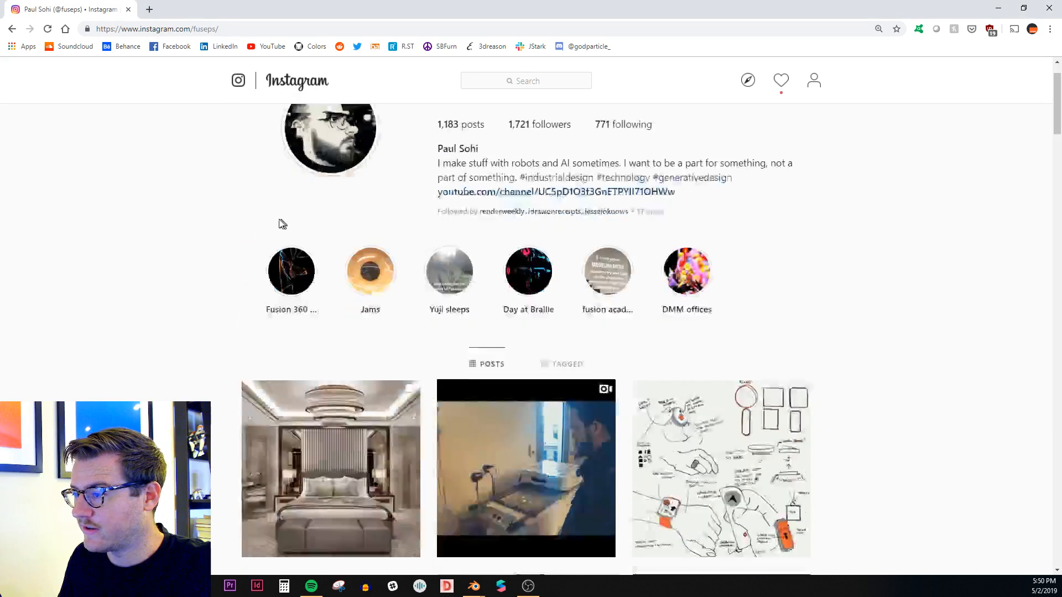
pyautogui.moveTo(1057, 140); pyautogui.dragTo(945, 160)
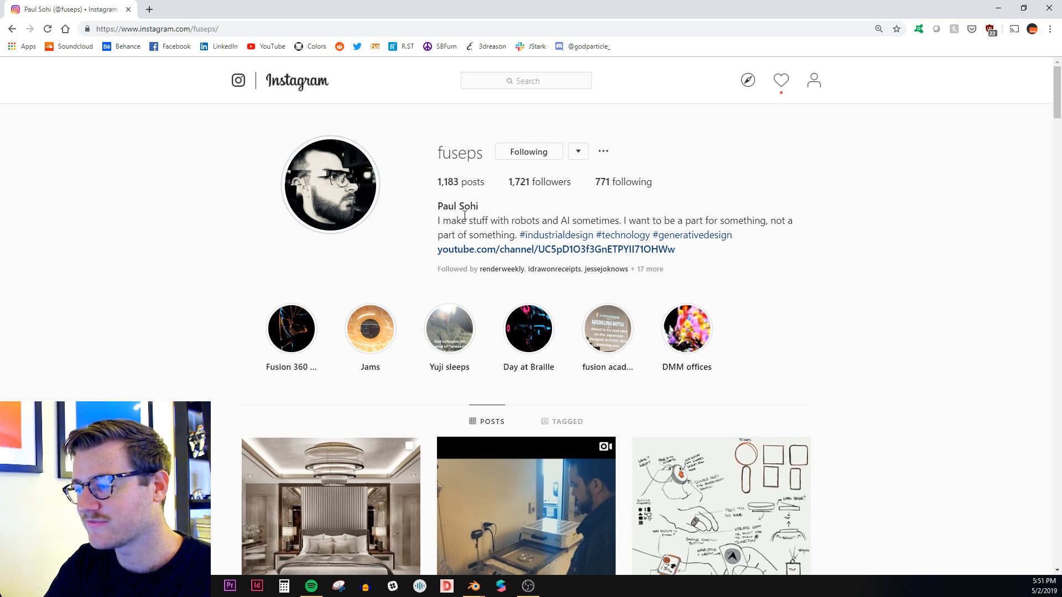
# Step: Open the YouTube channel linked in the Instagram profile, look over its uploads, and return to Blender
pyautogui.click(642, 252)
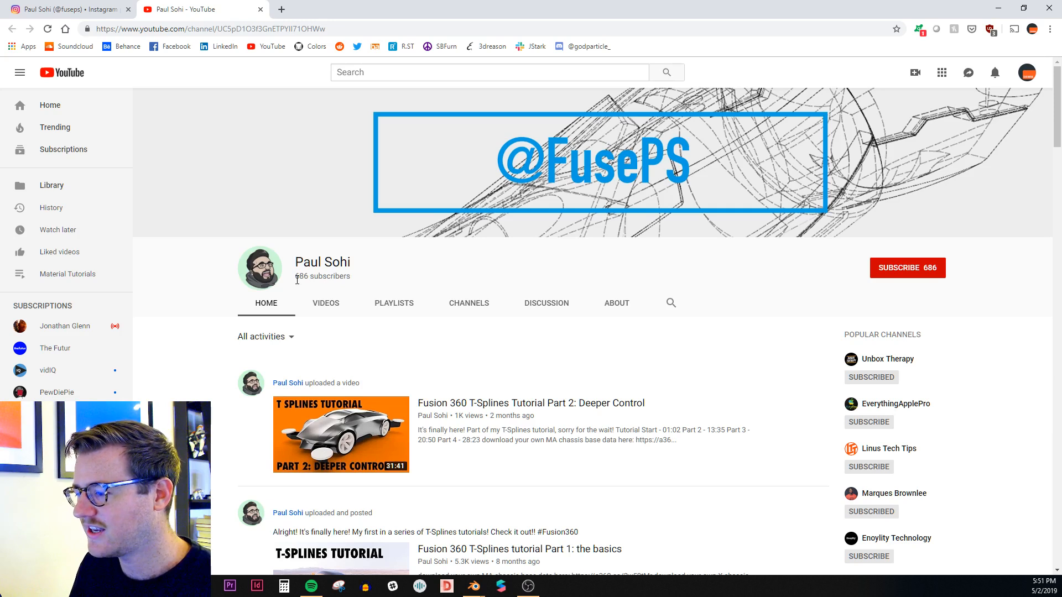
pyautogui.scroll(-3, 470, 299)
pyautogui.scroll(3, 775, 301)
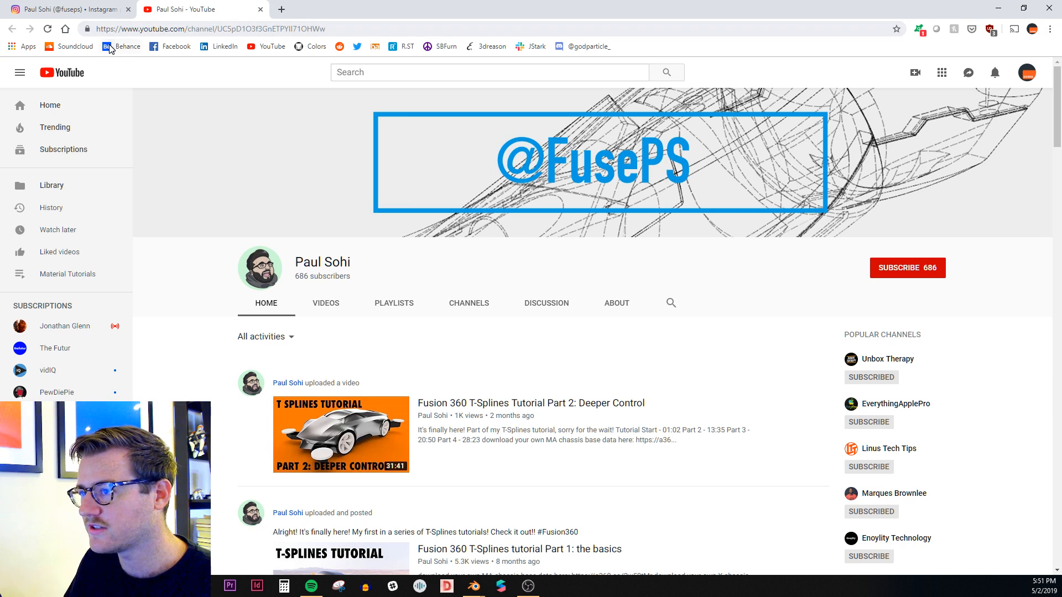
pyautogui.click(55, 9)
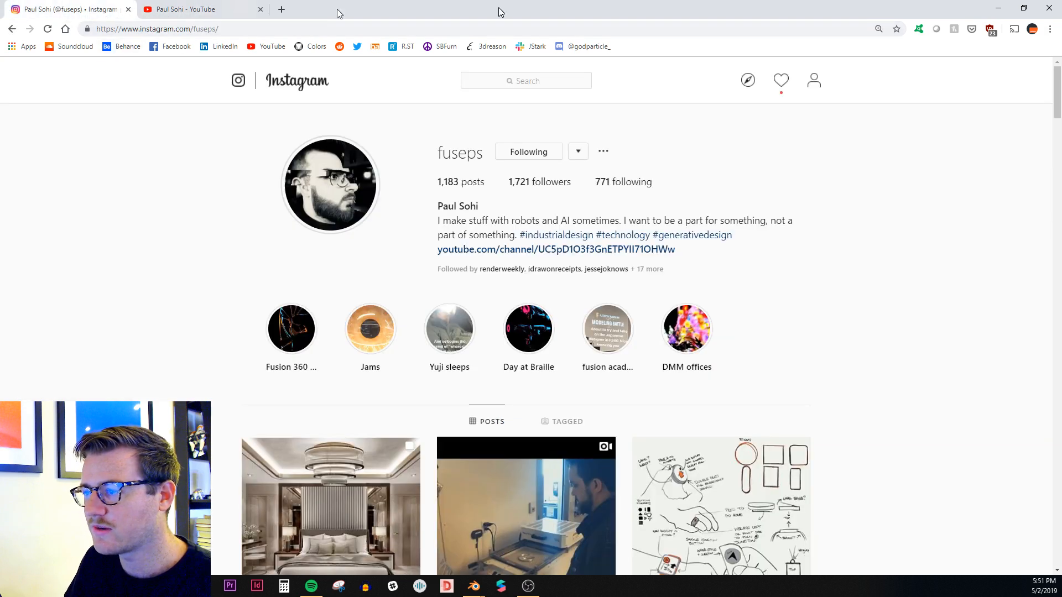
pyautogui.click(995, 13)
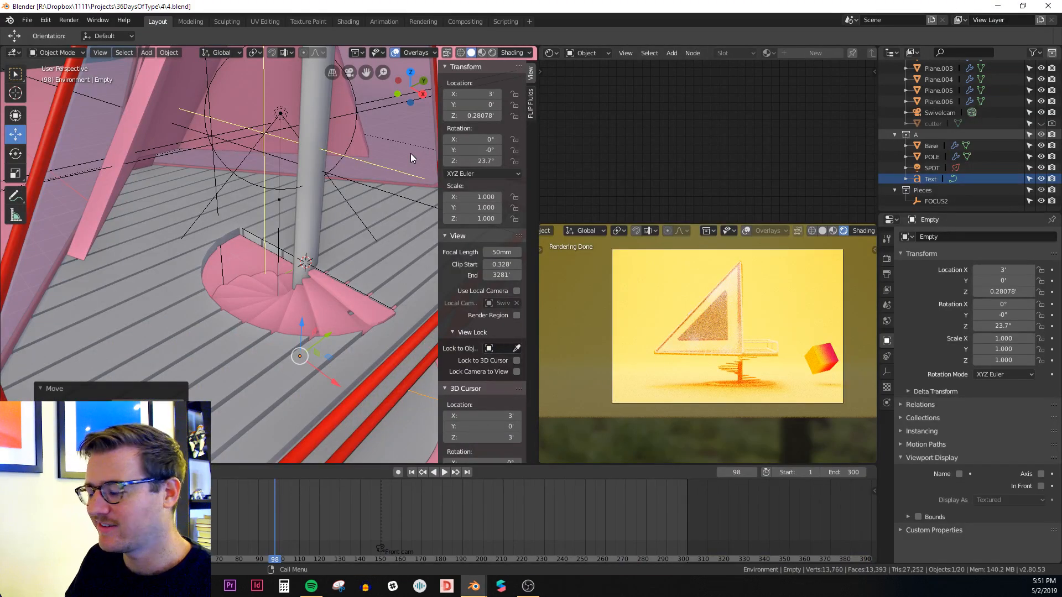
# Step: Raise the stair array's Empty slightly to Z 0.28208' and check the upper treads against the deck
pyautogui.click(359, 310)
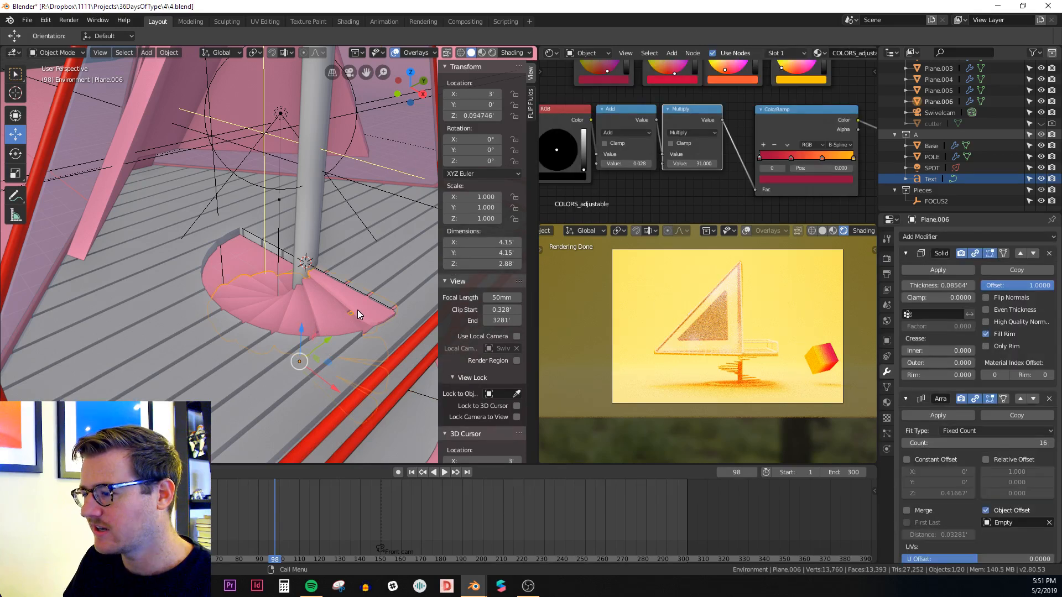
pyautogui.moveTo(264, 263); pyautogui.dragTo(291, 217, button='middle')
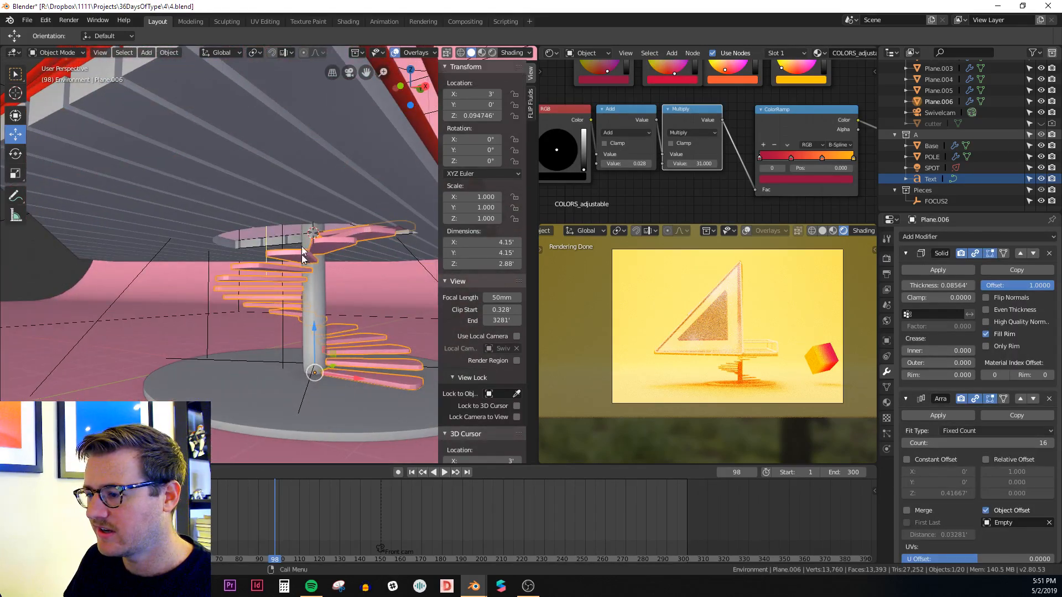
pyautogui.scroll(2, 316, 363)
pyautogui.click(307, 408)
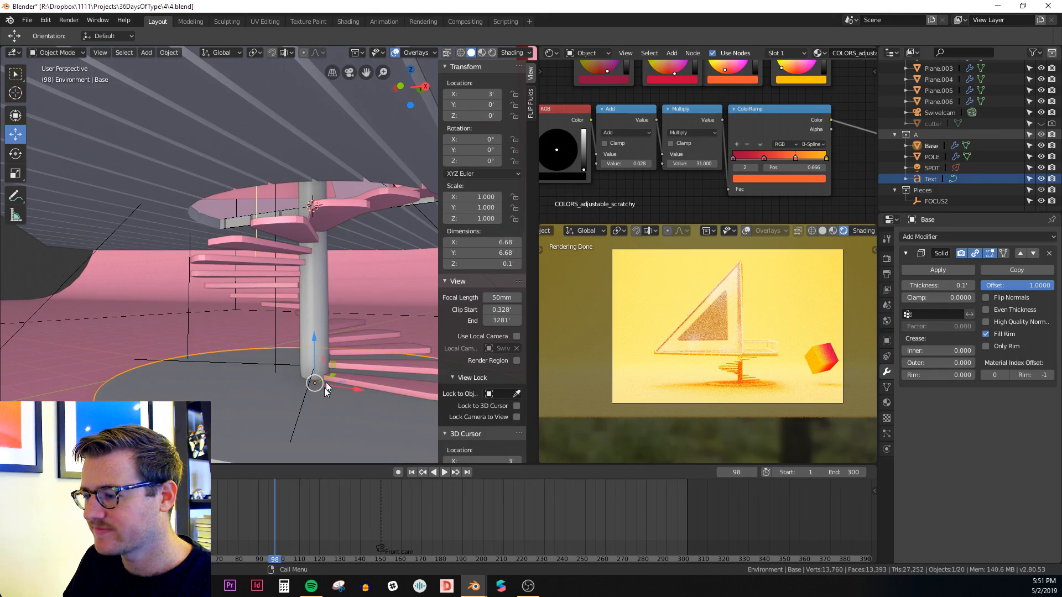
pyautogui.click(297, 415)
pyautogui.scroll(4, 341, 379)
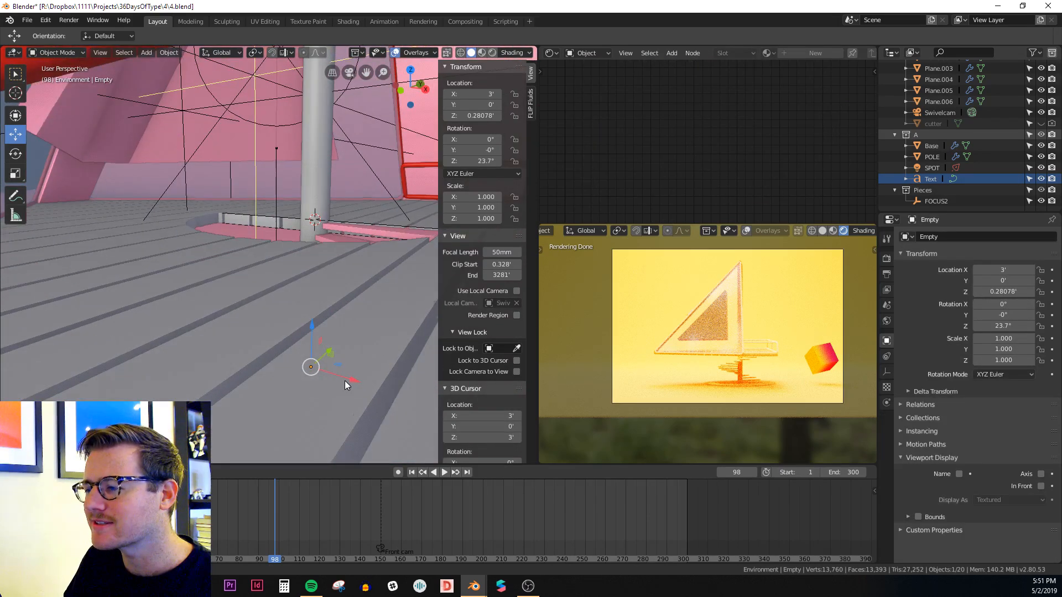
pyautogui.moveTo(312, 331); pyautogui.dragTo(317, 325)
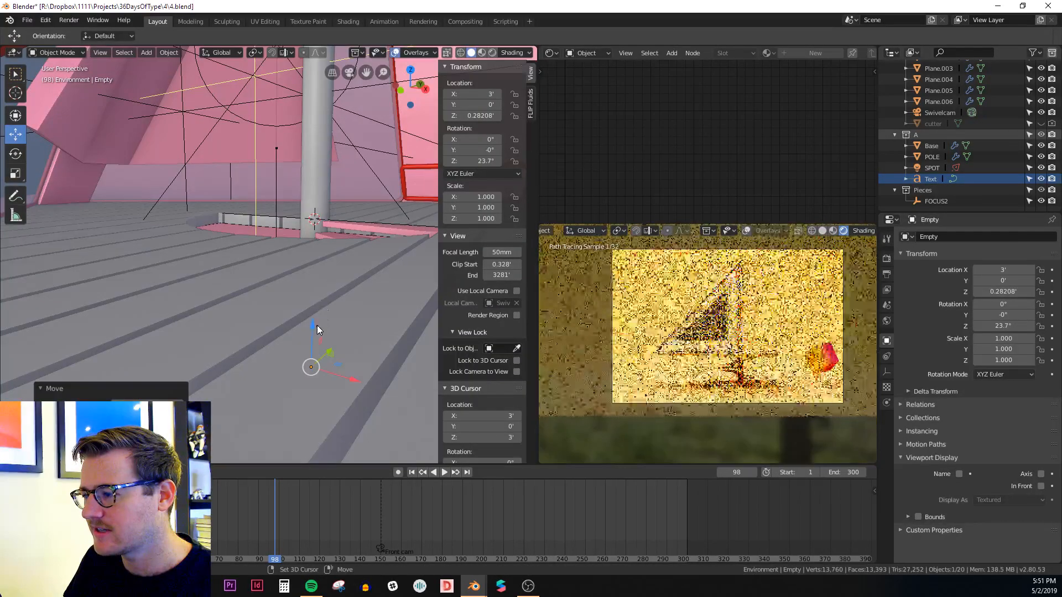
pyautogui.moveTo(317, 326); pyautogui.dragTo(303, 239, button='middle')
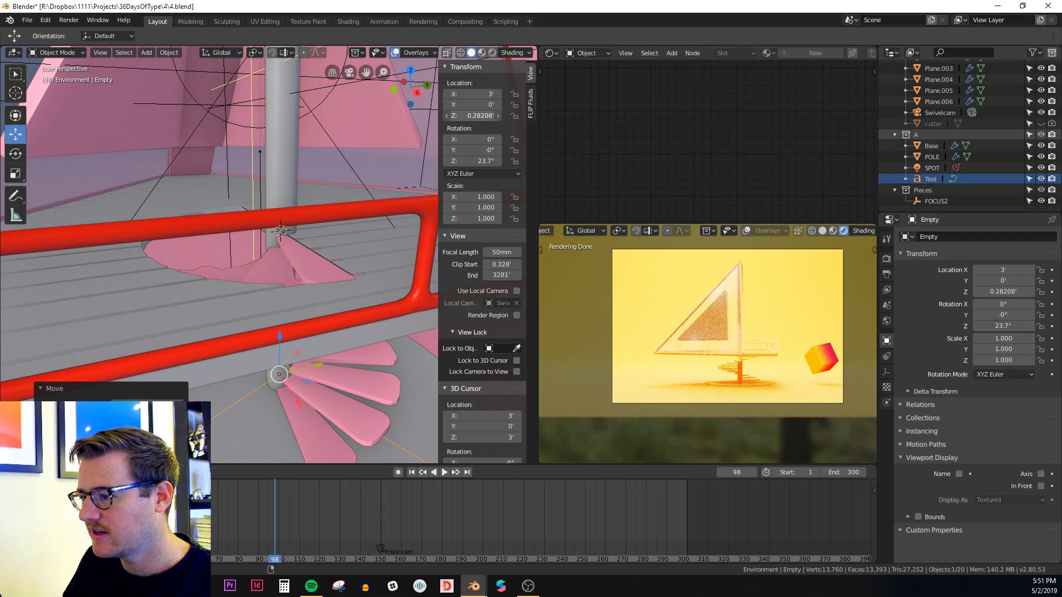
pyautogui.keyDown('shift'); pyautogui.moveTo(473, 116); pyautogui.dragTo(473, 116); pyautogui.keyUp('shift')
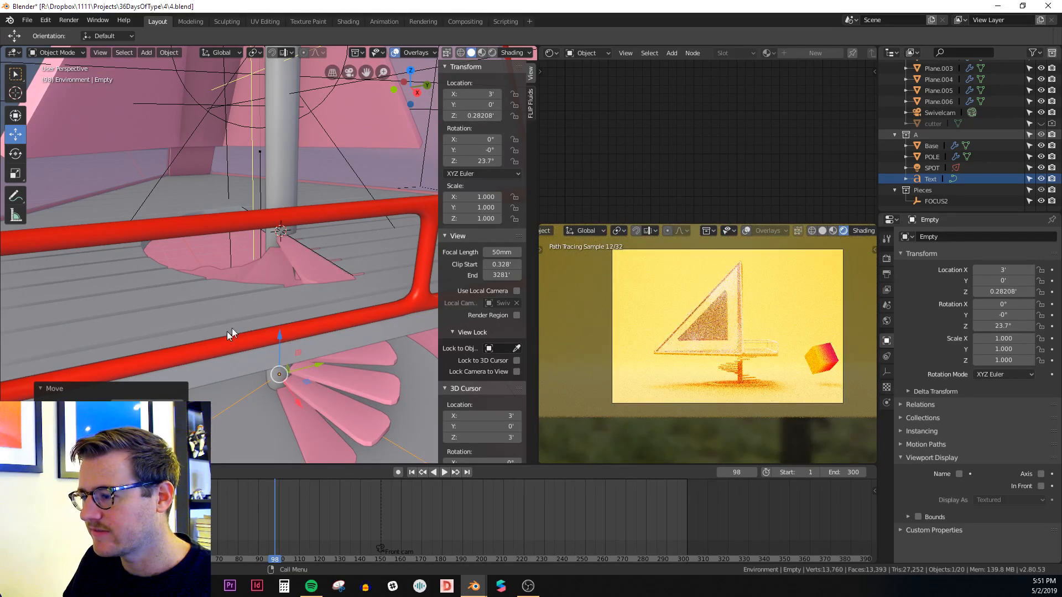
# Step: Lower the stair array's Empty to Z 0.26917' so the top treads sit below the deck surface, and save the file
pyautogui.moveTo(271, 339); pyautogui.dragTo(273, 344)
pyautogui.moveTo(325, 266); pyautogui.dragTo(348, 330, button='middle')
pyautogui.moveTo(311, 318); pyautogui.dragTo(305, 322)
pyautogui.moveTo(348, 275); pyautogui.dragTo(325, 282, button='middle')
pyautogui.scroll(-4, 325, 283)
pyautogui.hotkey('ctrl', 'a')
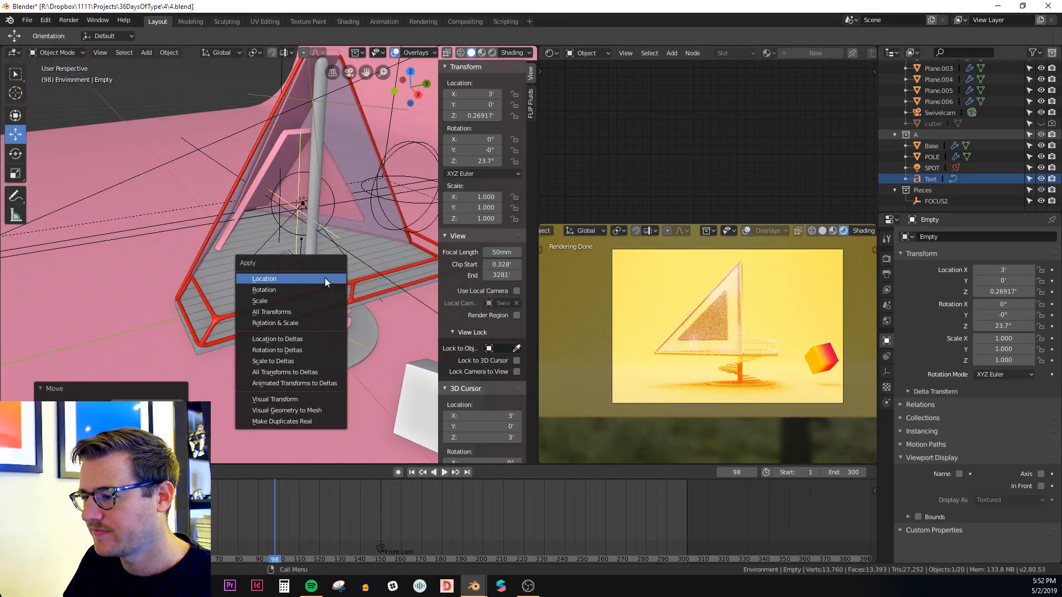
pyautogui.press('Escape')
pyautogui.hotkey('ctrl', 's')
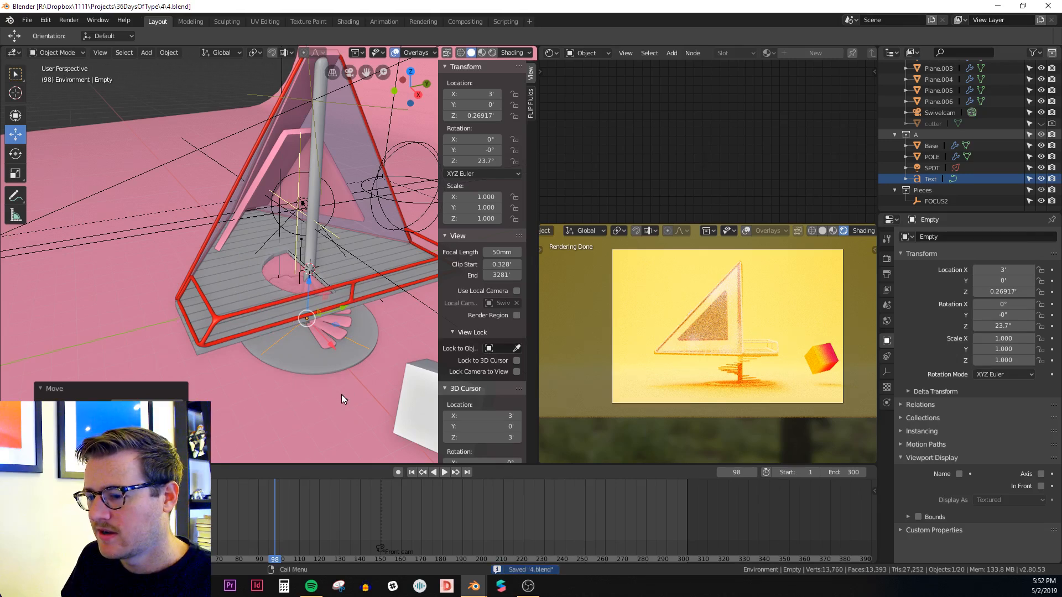
pyautogui.click(315, 292)
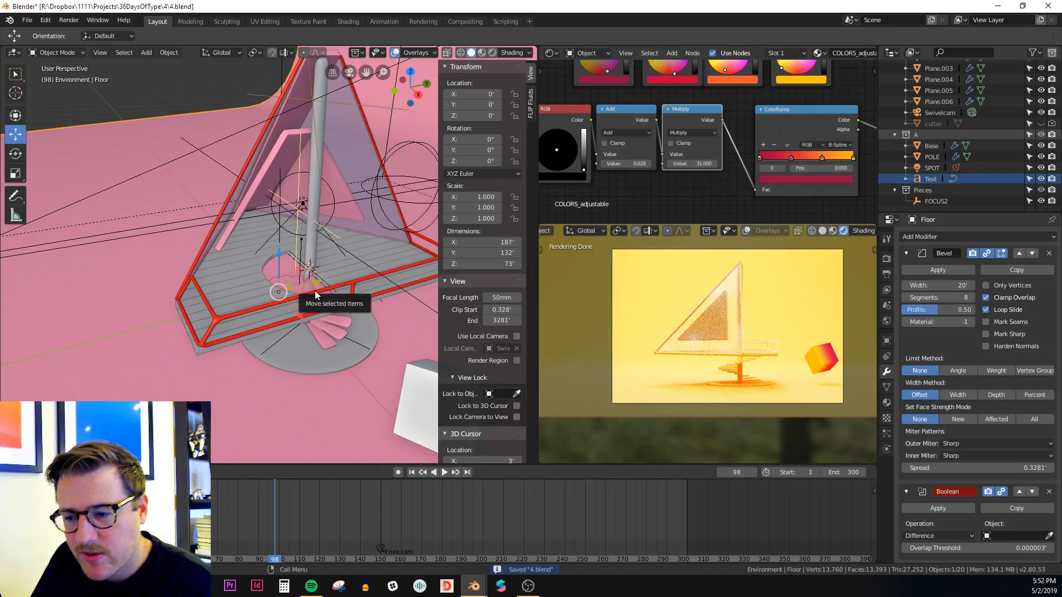